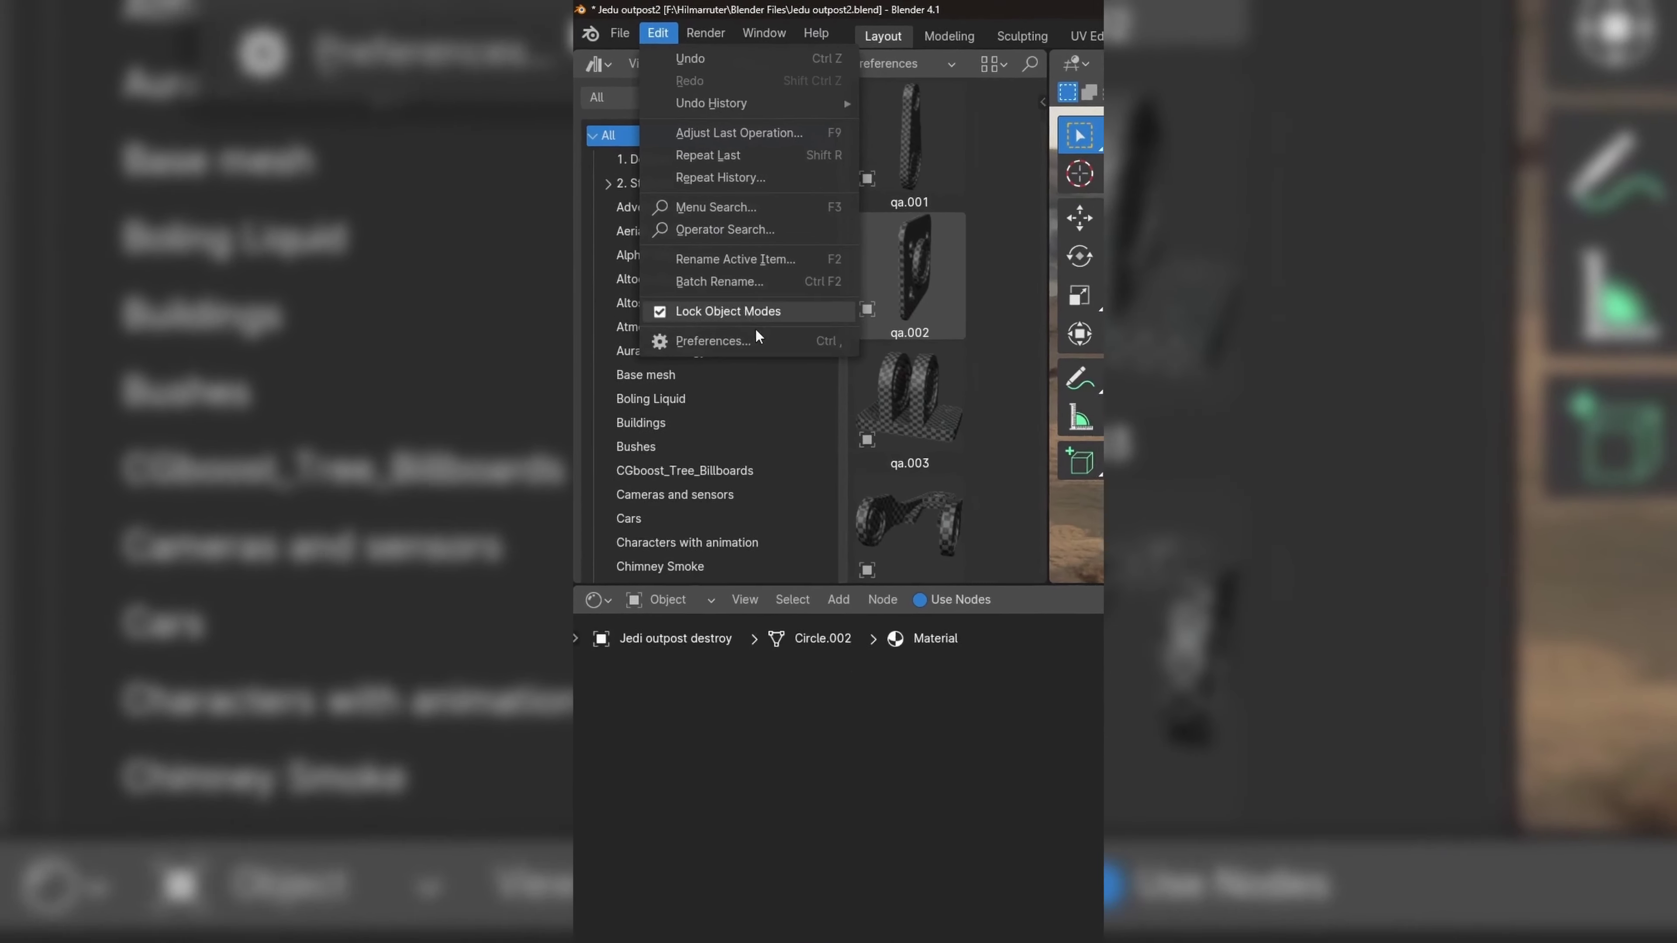
{"action": "left_click", "coordinate": [704, 337]}
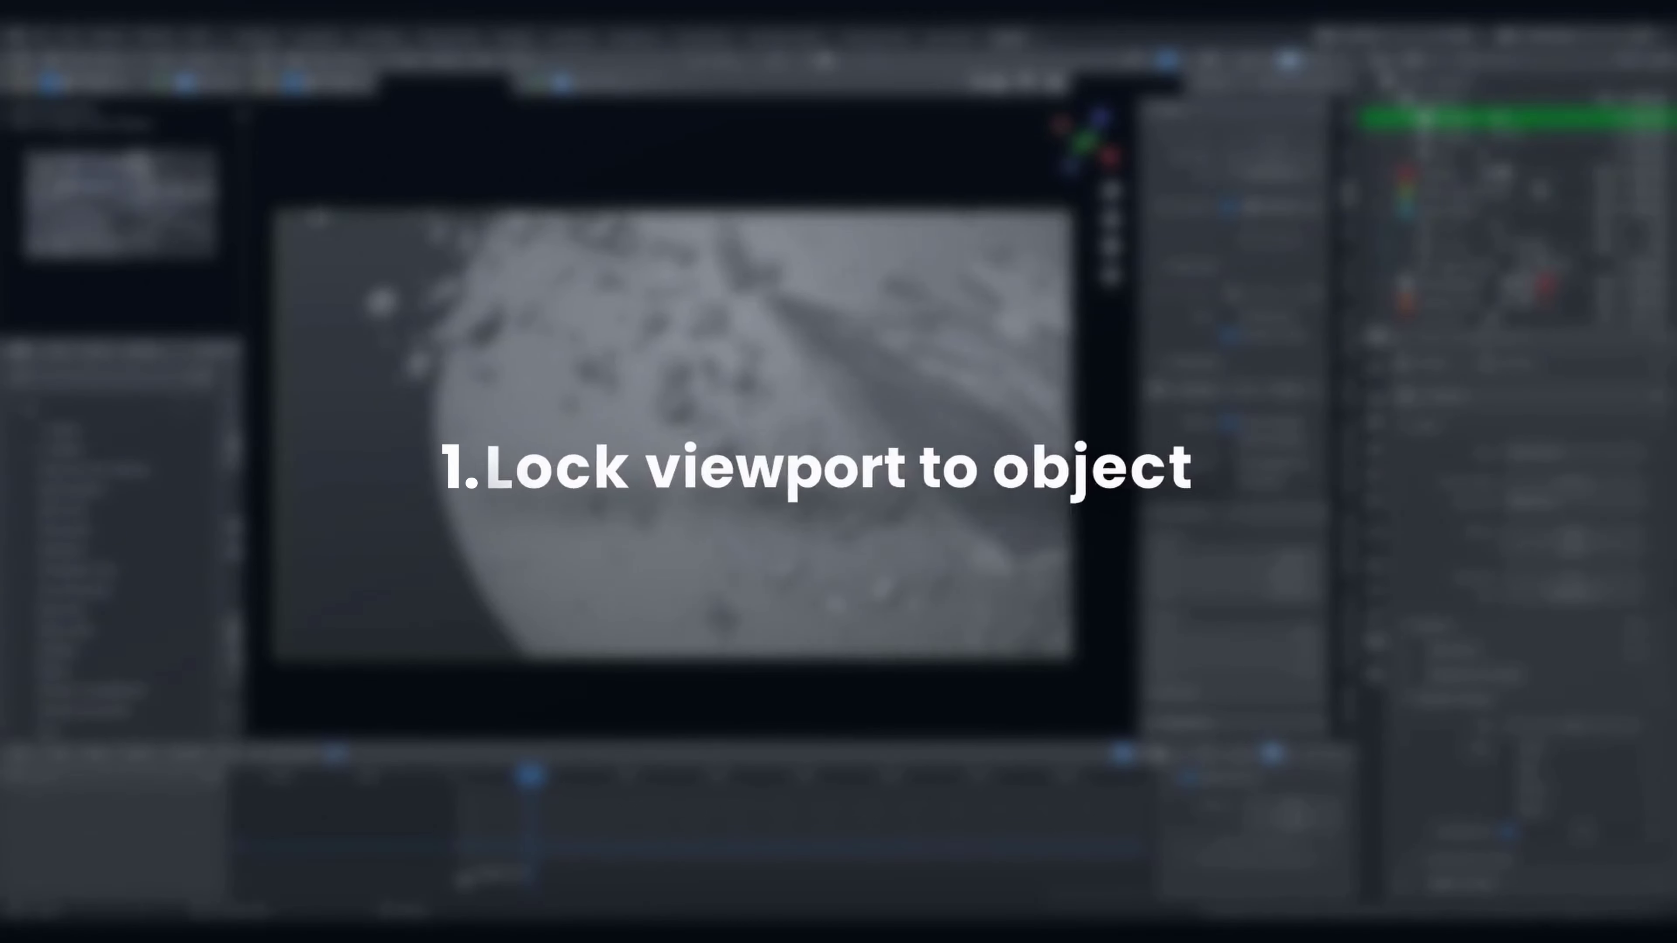
{"action": "middle_click_drag", "start_coordinate": [740, 440], "coordinate": [899, 430]}
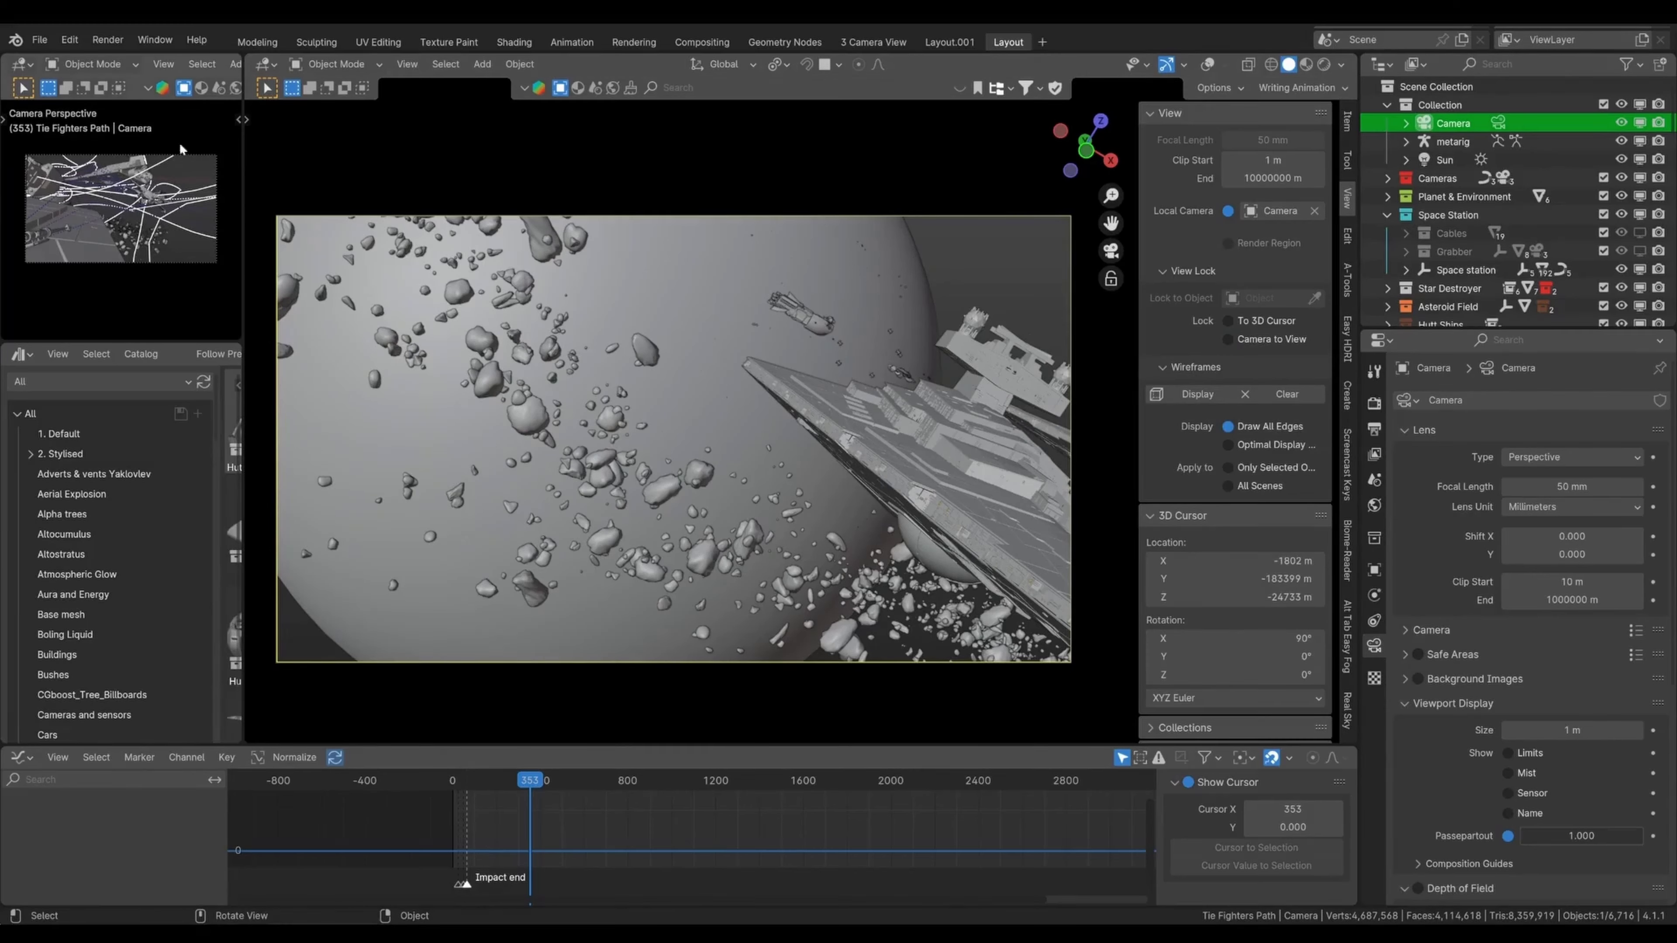
- Hide the overlays in the small camera viewport and play the animation up to frame 372
{"action": "scroll", "coordinate": [181, 64], "scroll_direction": "down", "scroll_amount": 5}
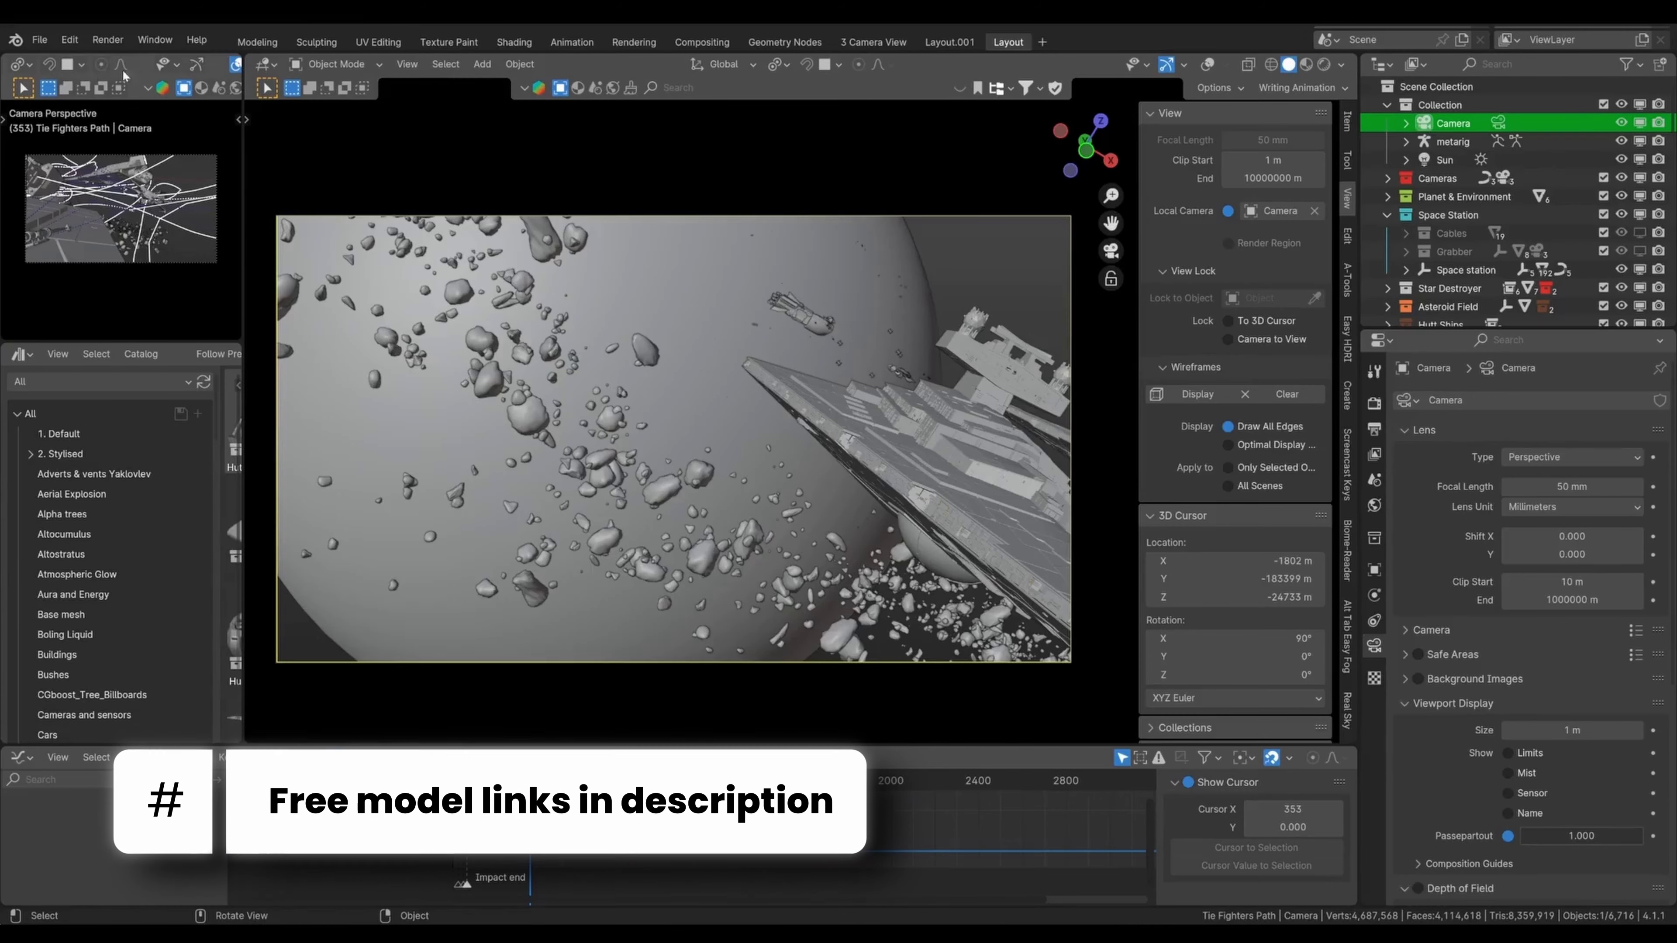
{"action": "left_click", "coordinate": [173, 65]}
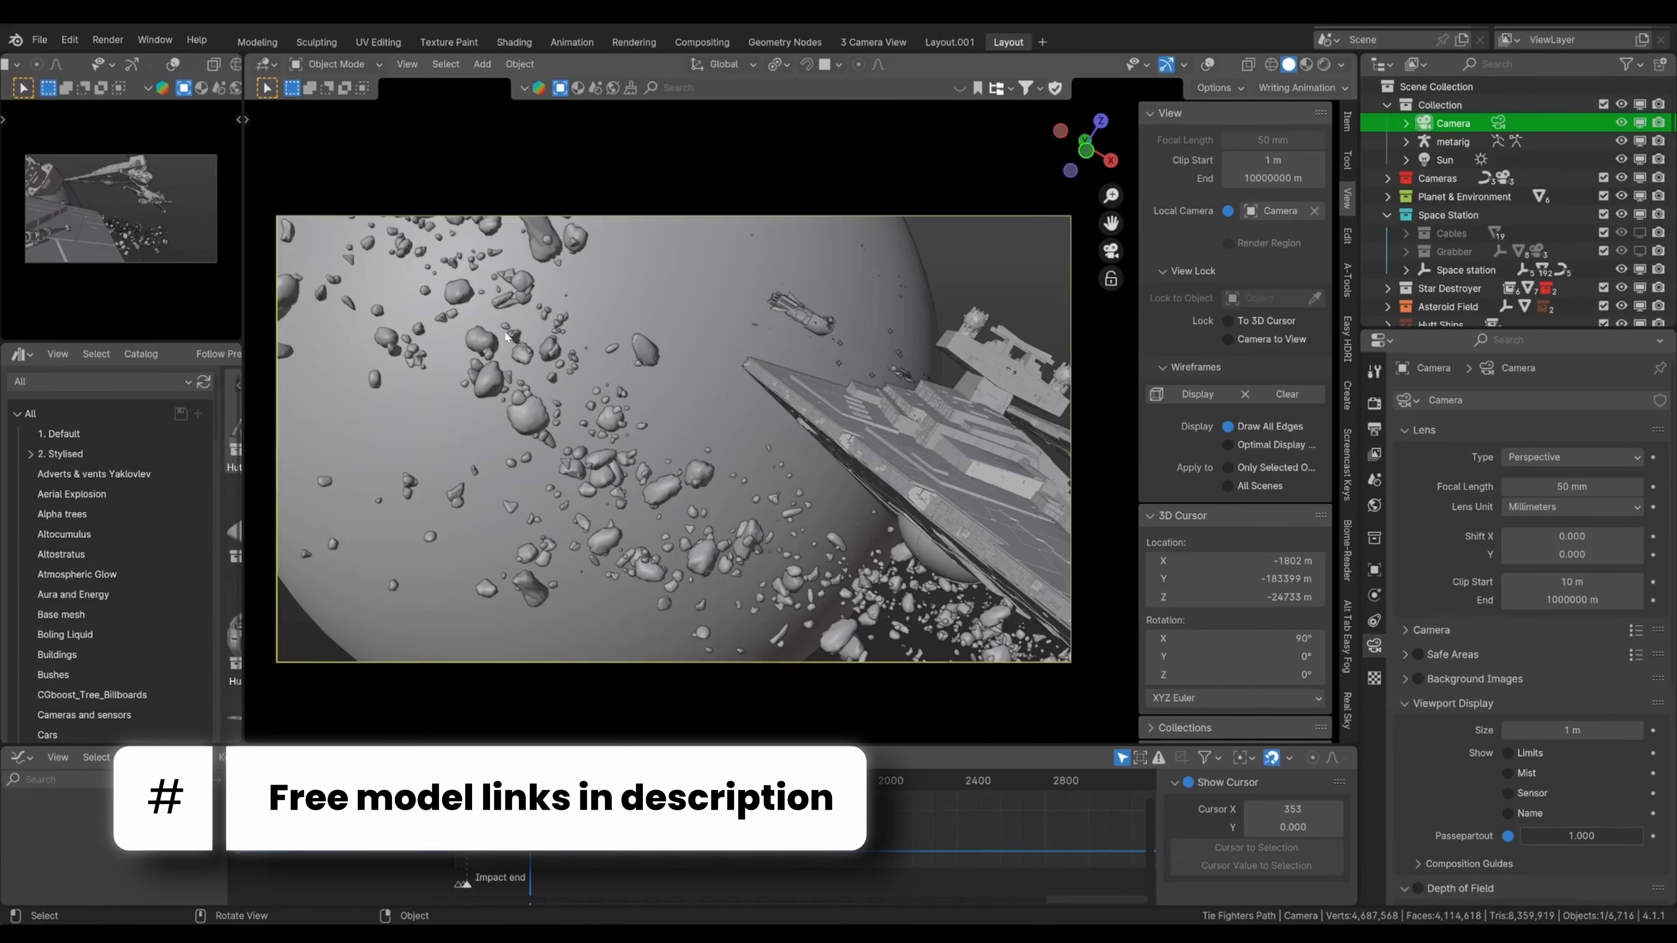
{"action": "key", "text": "space"}
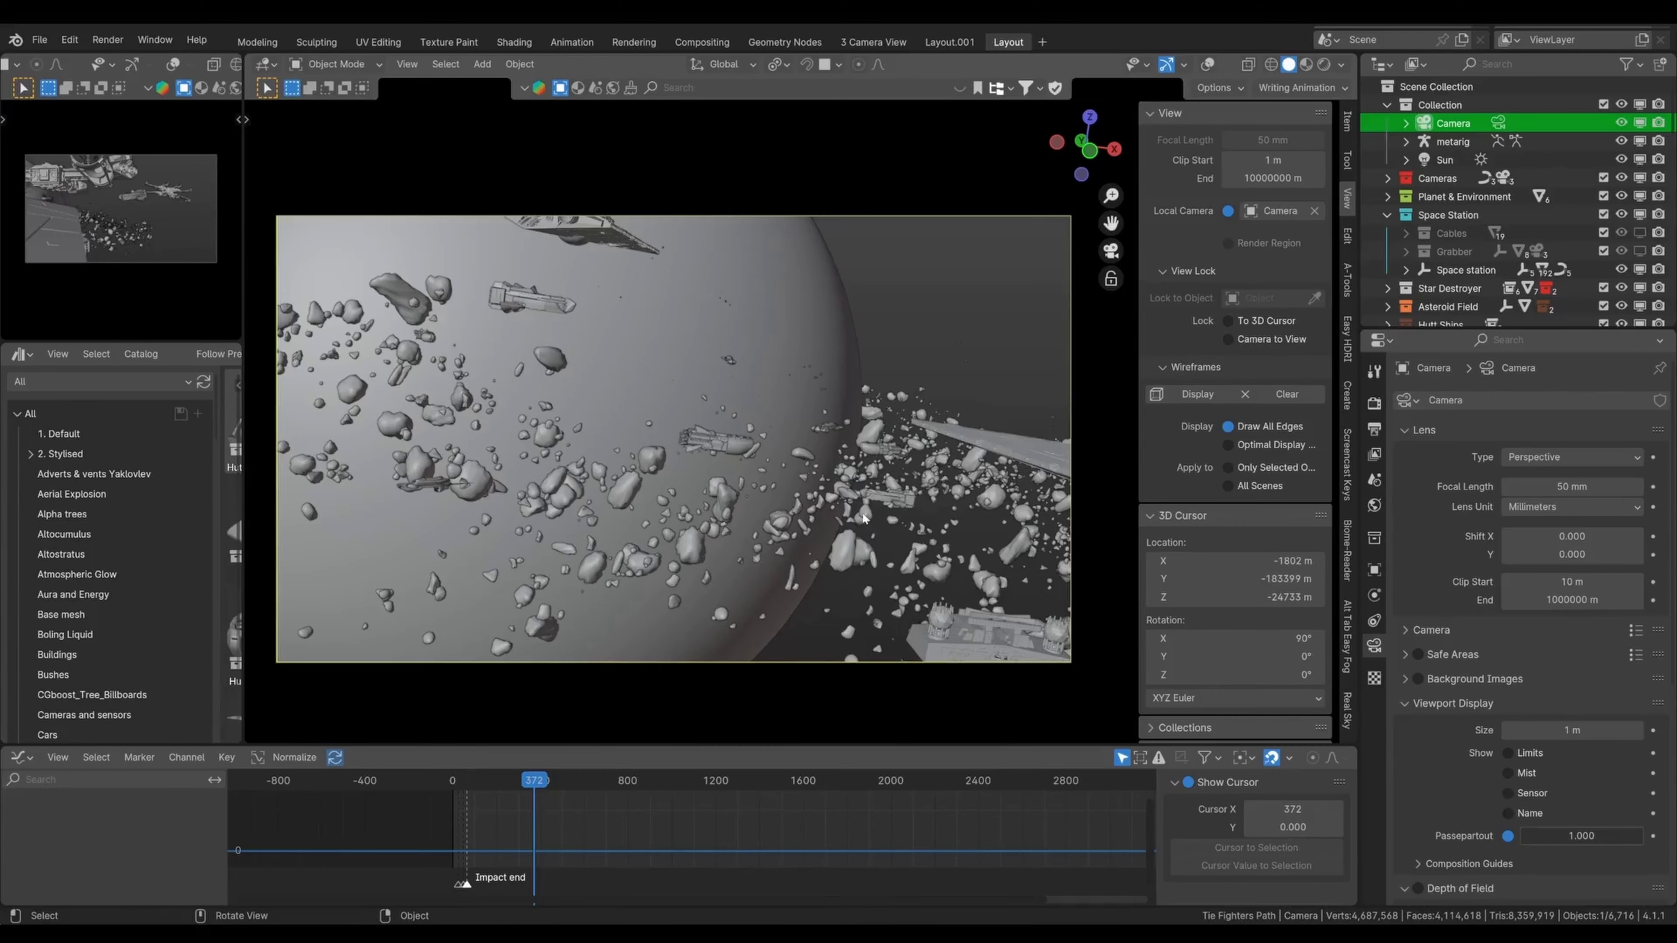
- Leave the camera view in the main viewport, select Front Cam in the Cameras collection and frame it
{"action": "key", "text": "KP_0"}
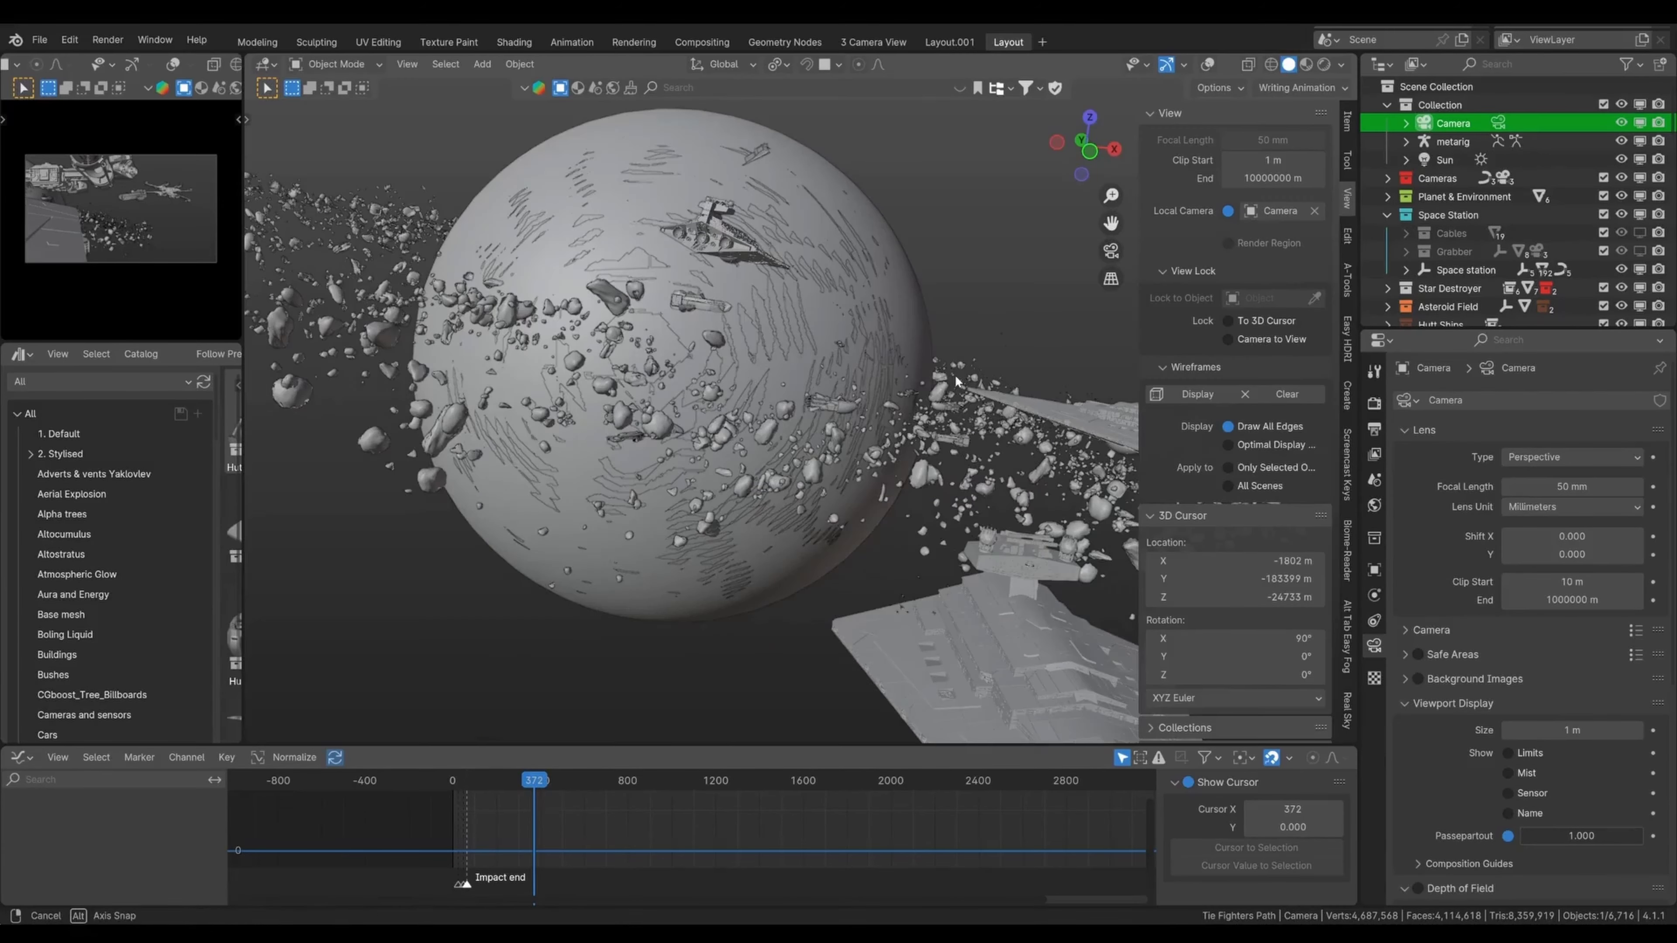
{"action": "left_click", "coordinate": [1255, 298]}
{"action": "key", "text": "Escape"}
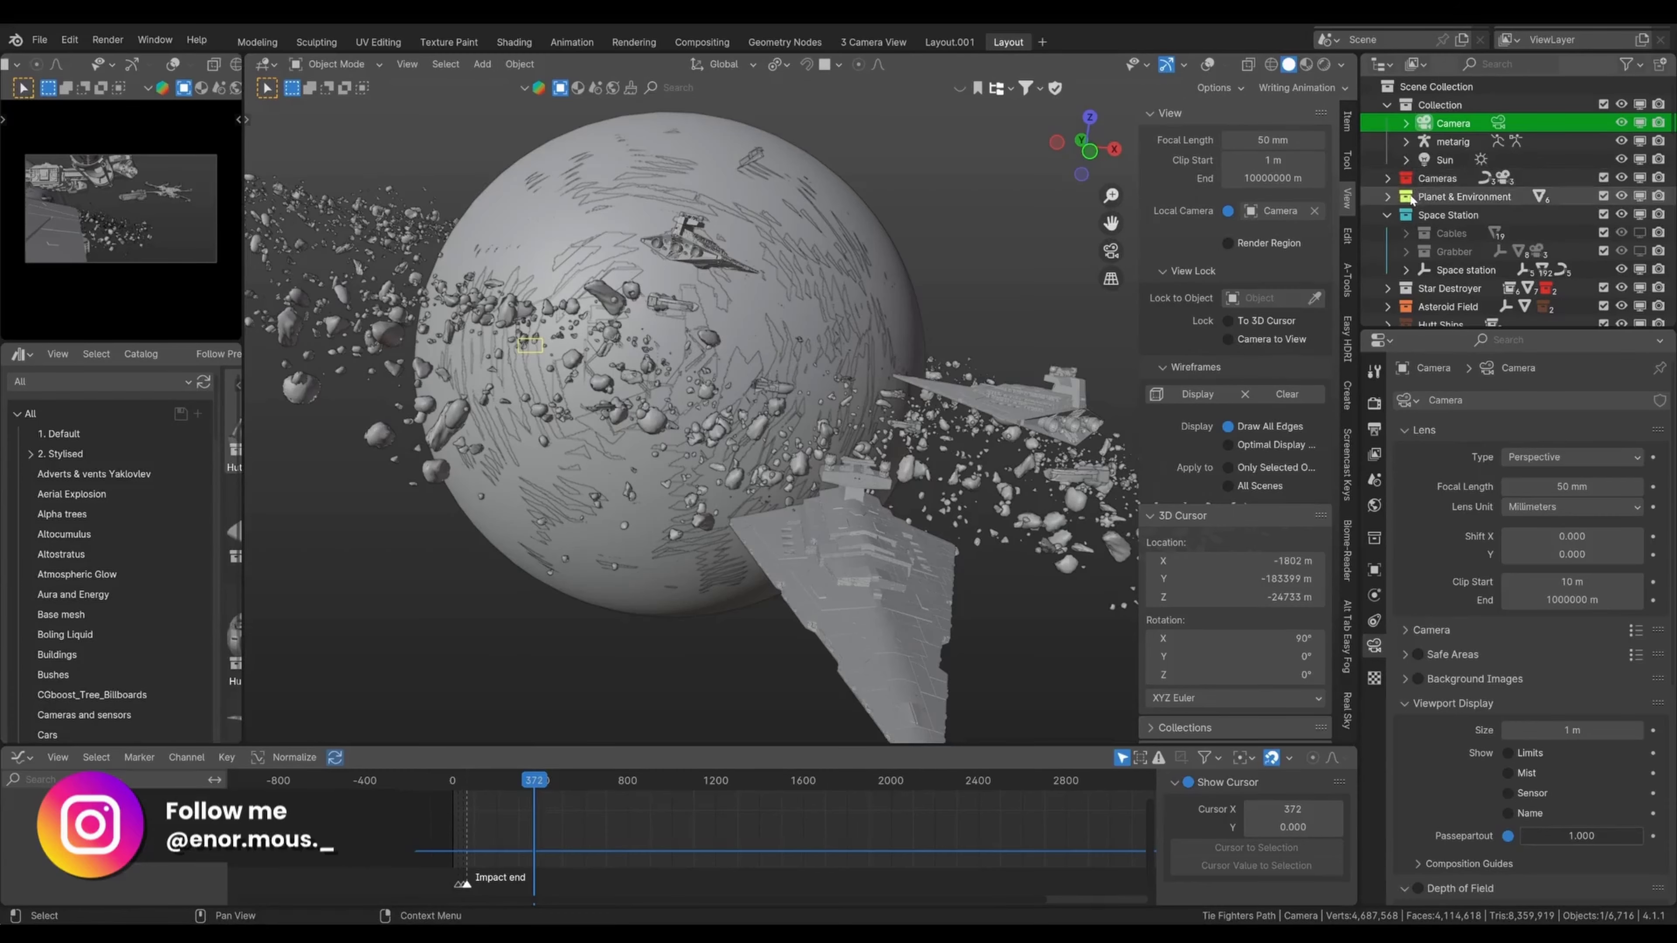
{"action": "left_click", "coordinate": [1387, 178]}
{"action": "left_click", "coordinate": [1457, 215]}
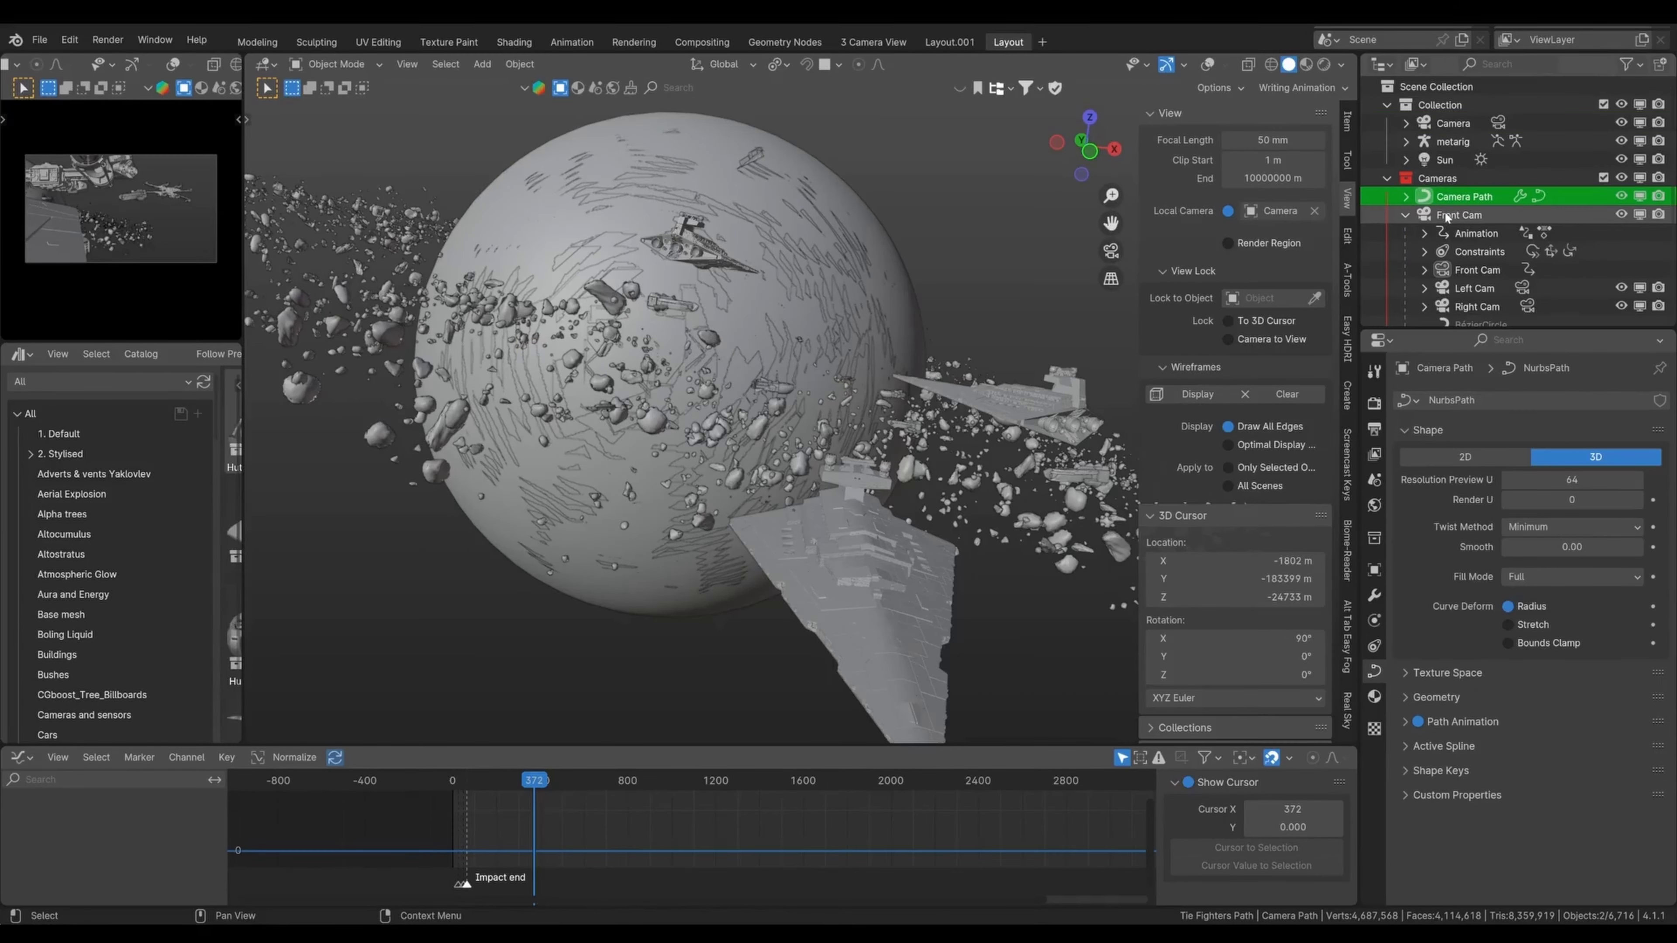
{"action": "key", "text": "KP_Decimal"}
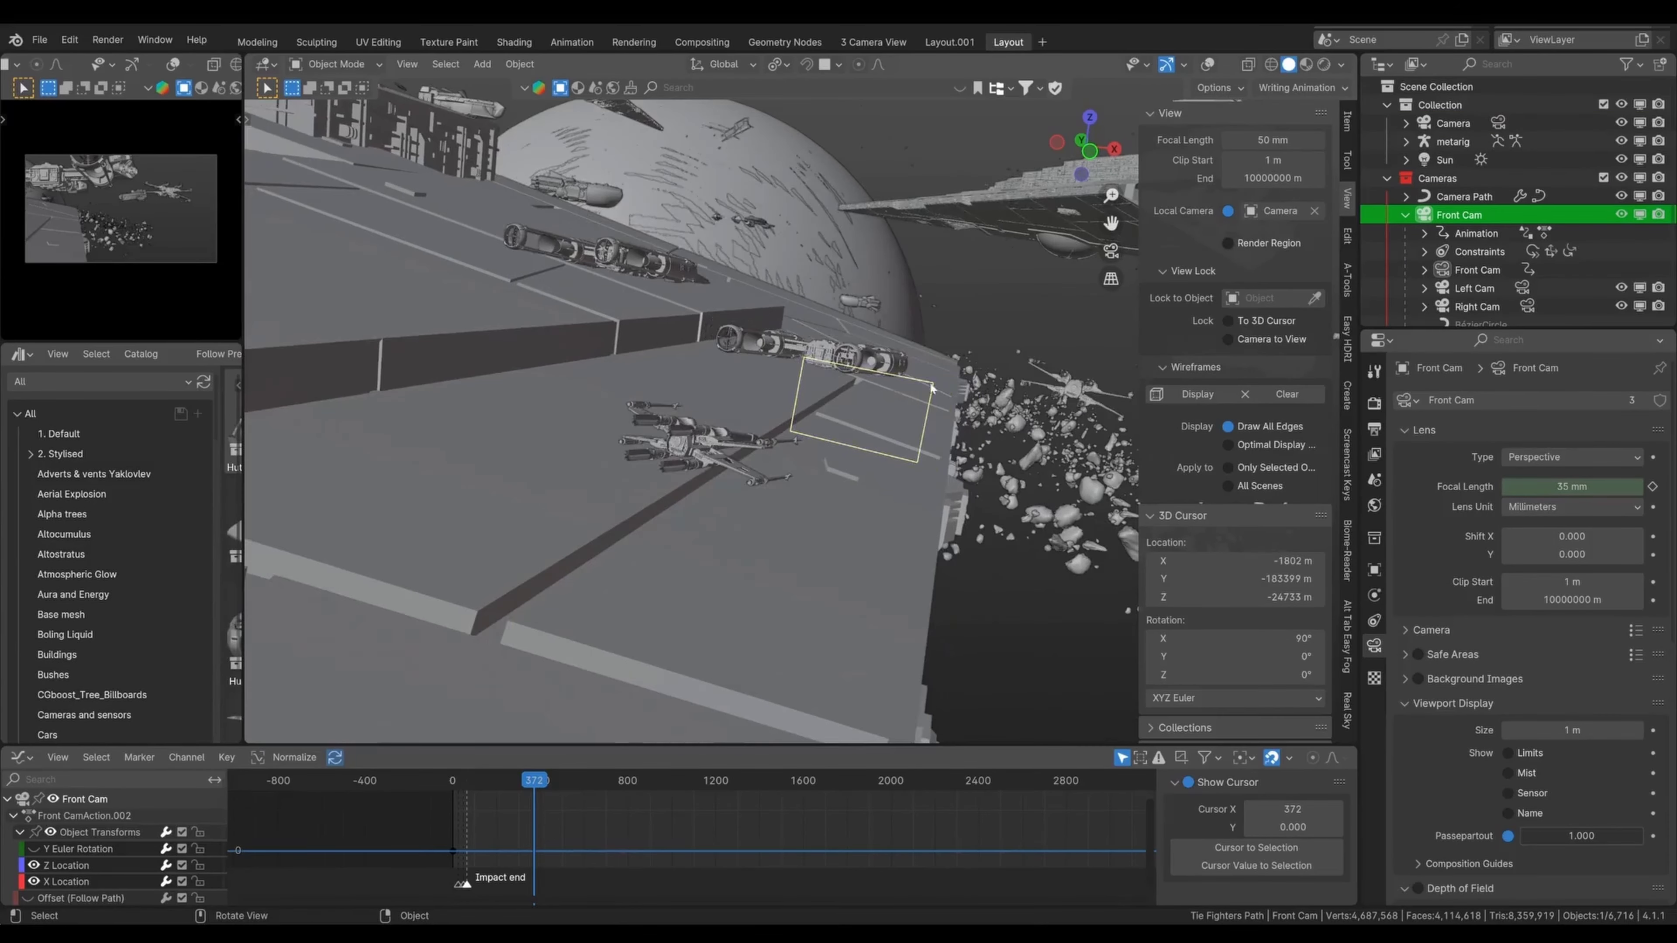
- Check the camera rig with overlays shown, hide them again, and lock the main viewport to the Front Cam object
{"action": "left_click", "coordinate": [1209, 66]}
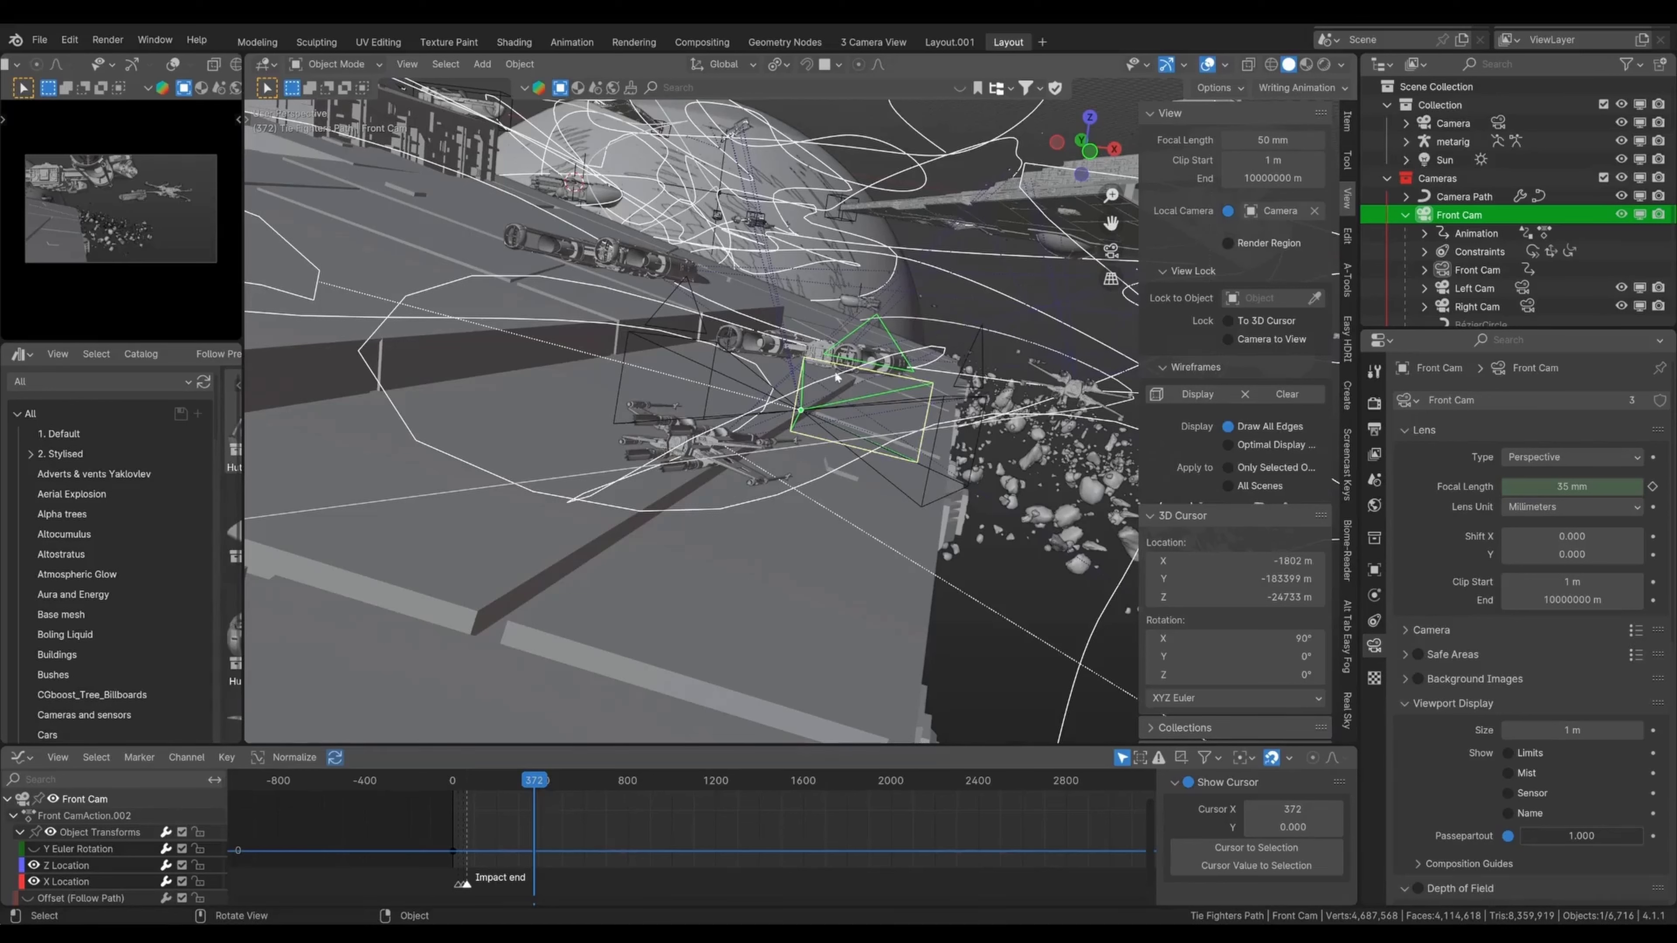
{"action": "left_click", "coordinate": [1209, 64]}
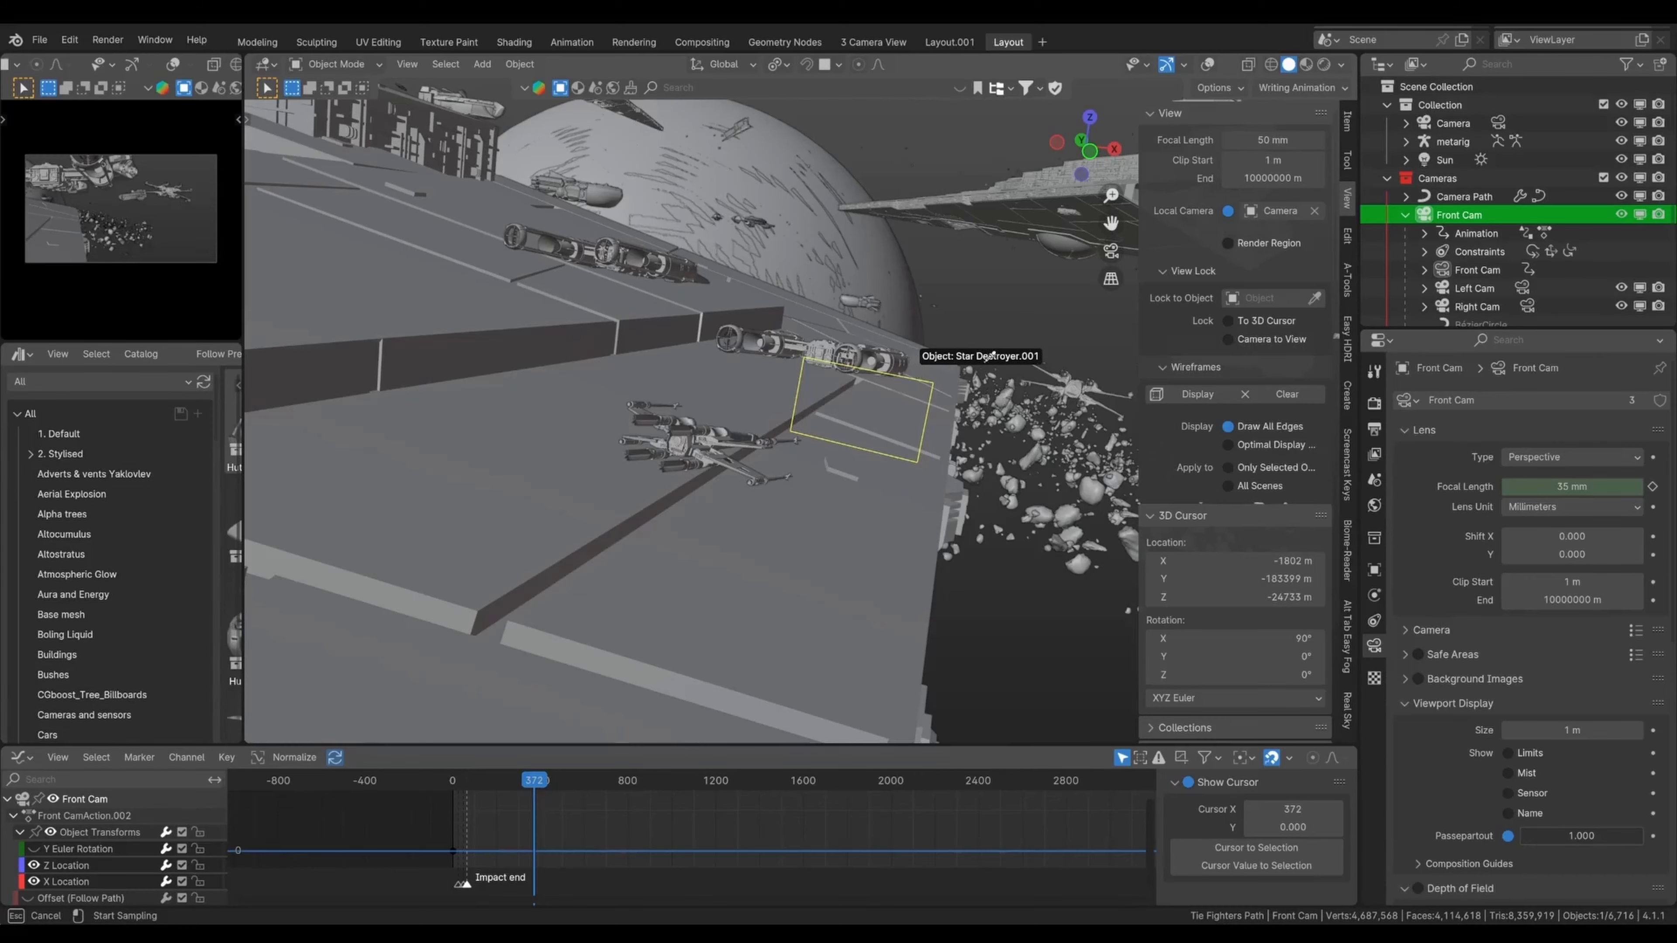
{"action": "left_click", "coordinate": [1456, 215]}
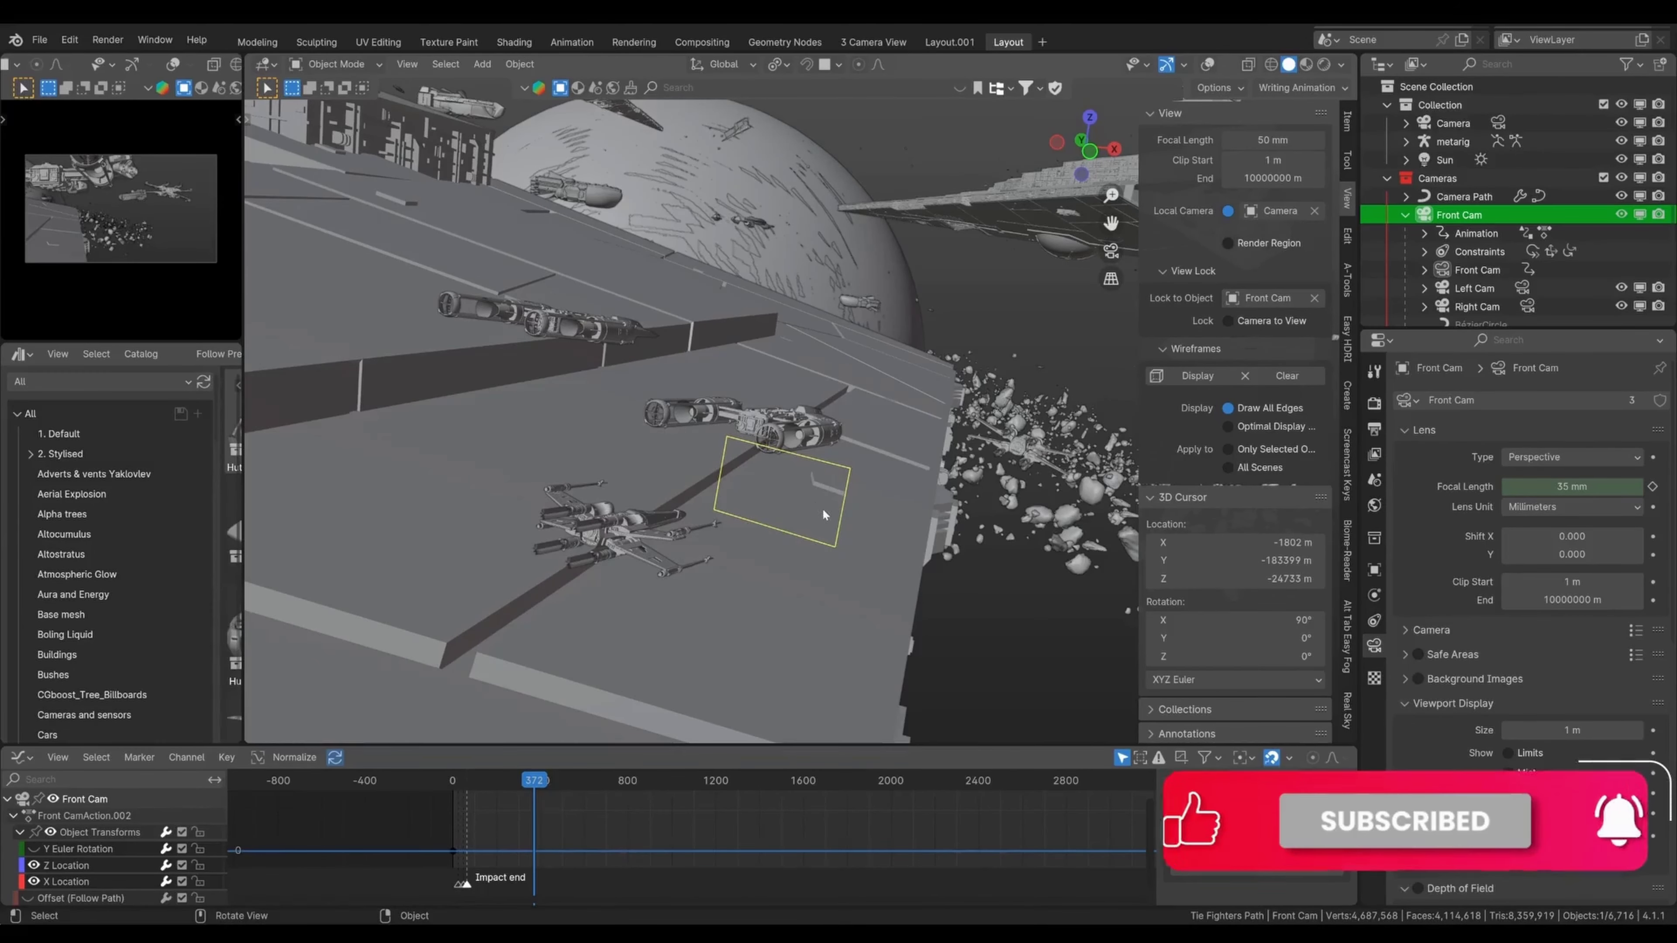
- Play the animation with the viewport locked to Front Cam and orbit around the moving camera to examine the shot
{"action": "middle_click_drag", "start_coordinate": [822, 508], "coordinate": [933, 522]}
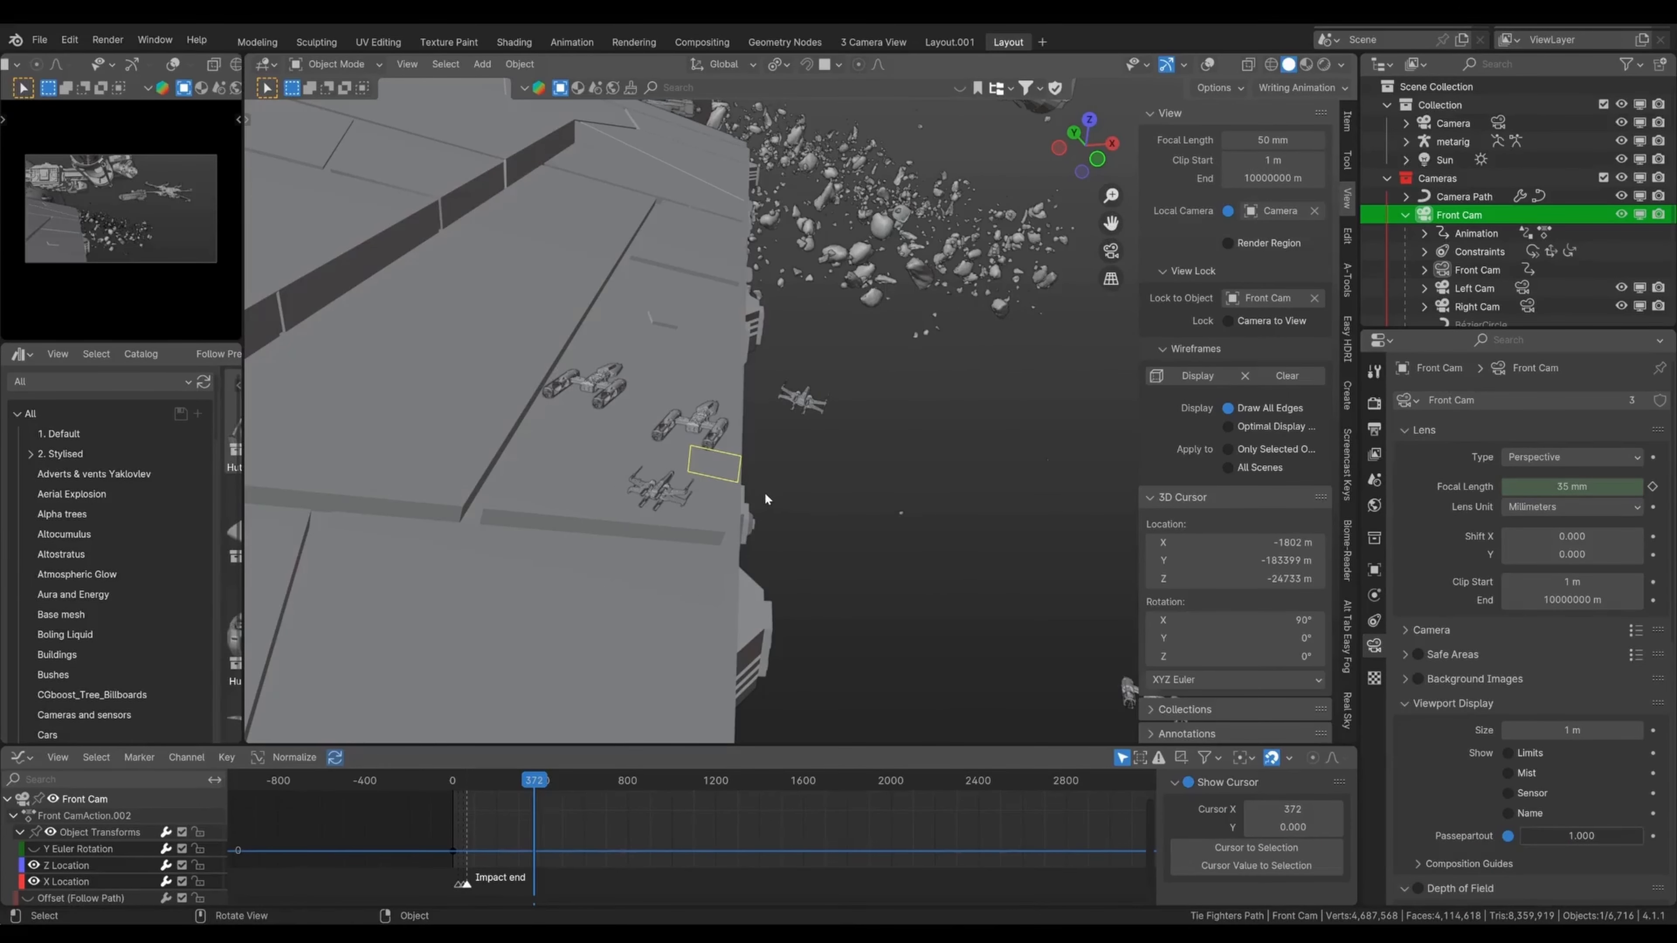
{"action": "key", "text": "space"}
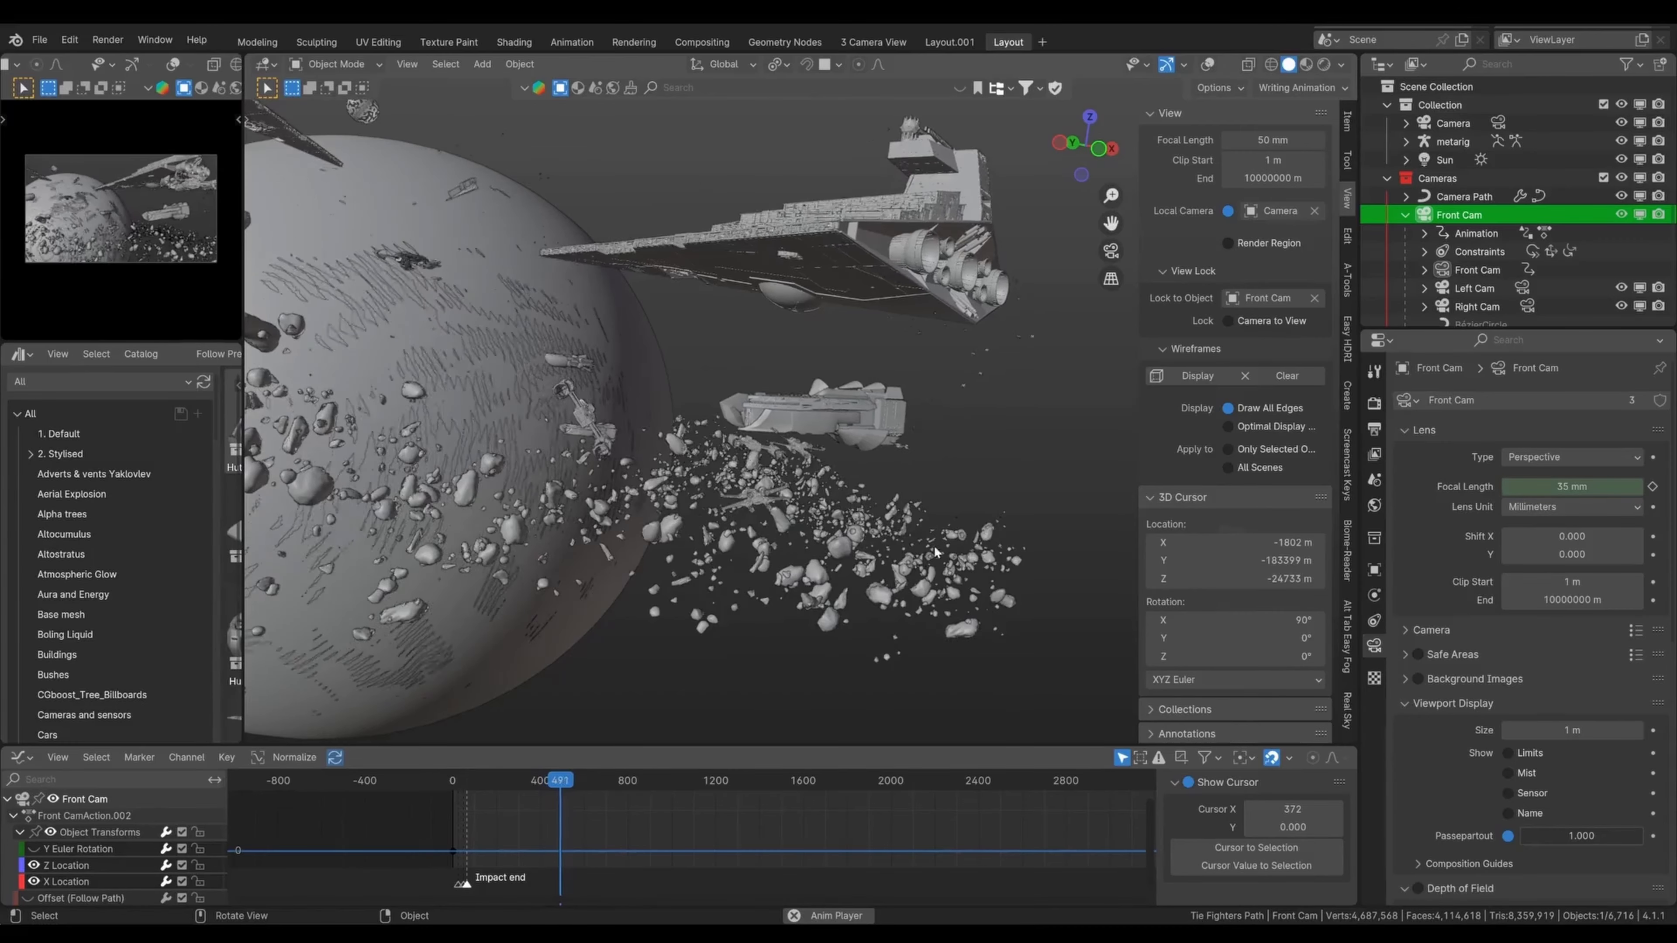
{"action": "middle_click_drag", "start_coordinate": [899, 544], "coordinate": [876, 526]}
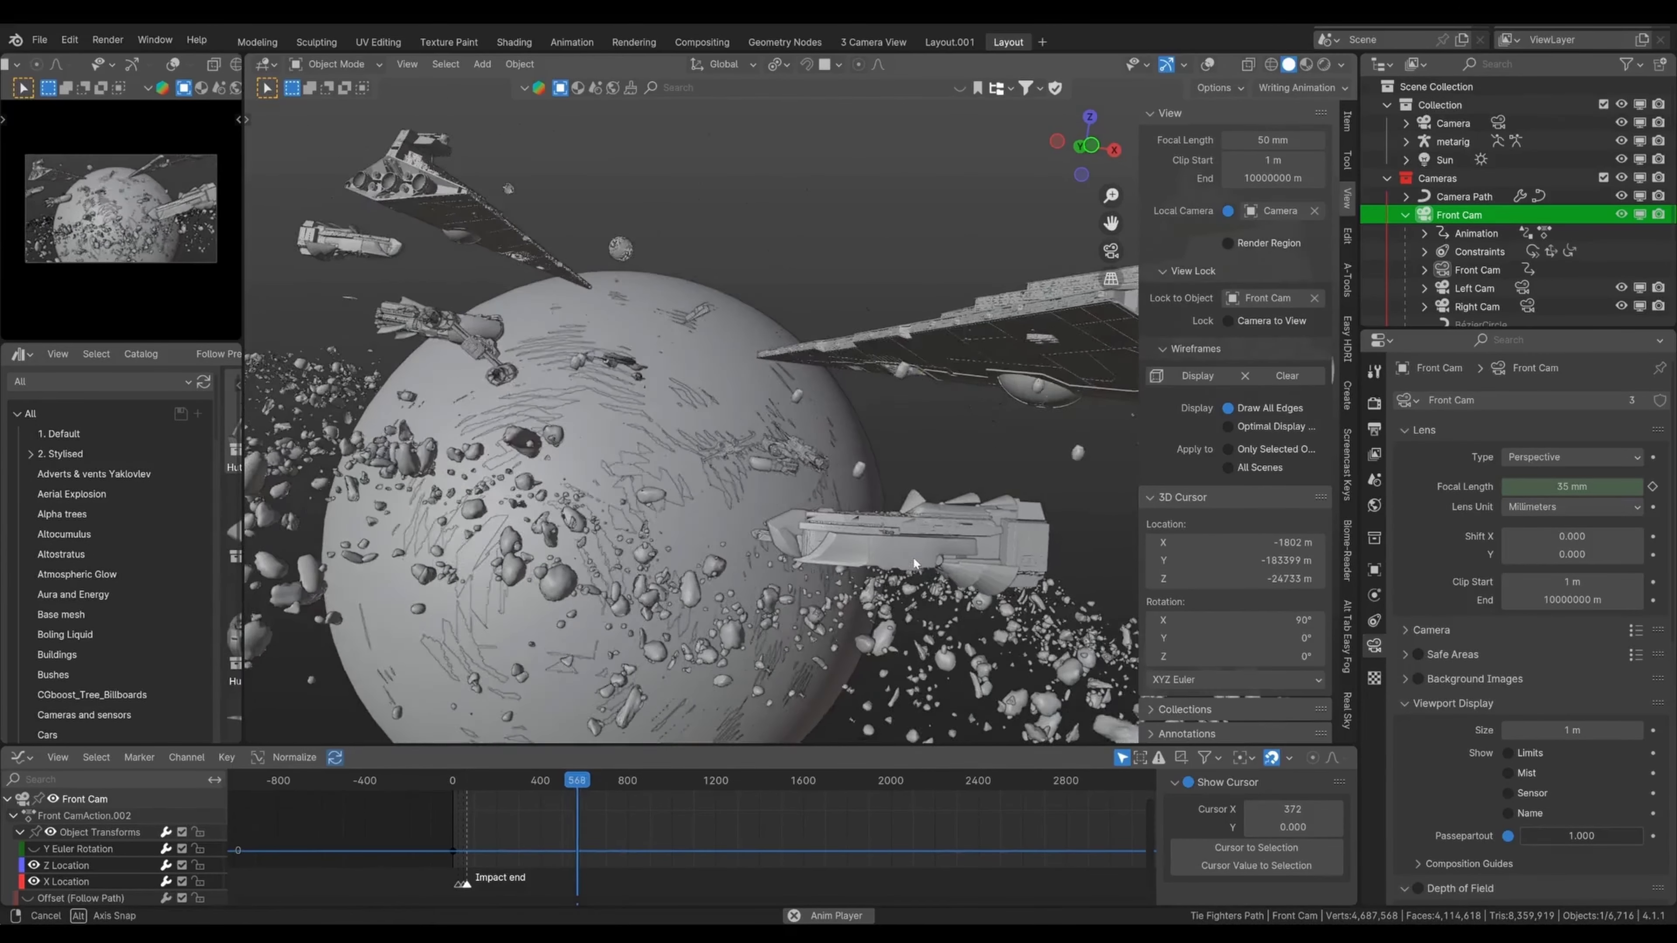
{"action": "mouse_move", "coordinate": [886, 545]}
{"action": "middle_mouse_down"}
{"action": "mouse_move", "coordinate": [792, 533]}
{"action": "mouse_move", "coordinate": [882, 532]}
{"action": "mouse_move", "coordinate": [854, 546]}
{"action": "middle_mouse_up"}
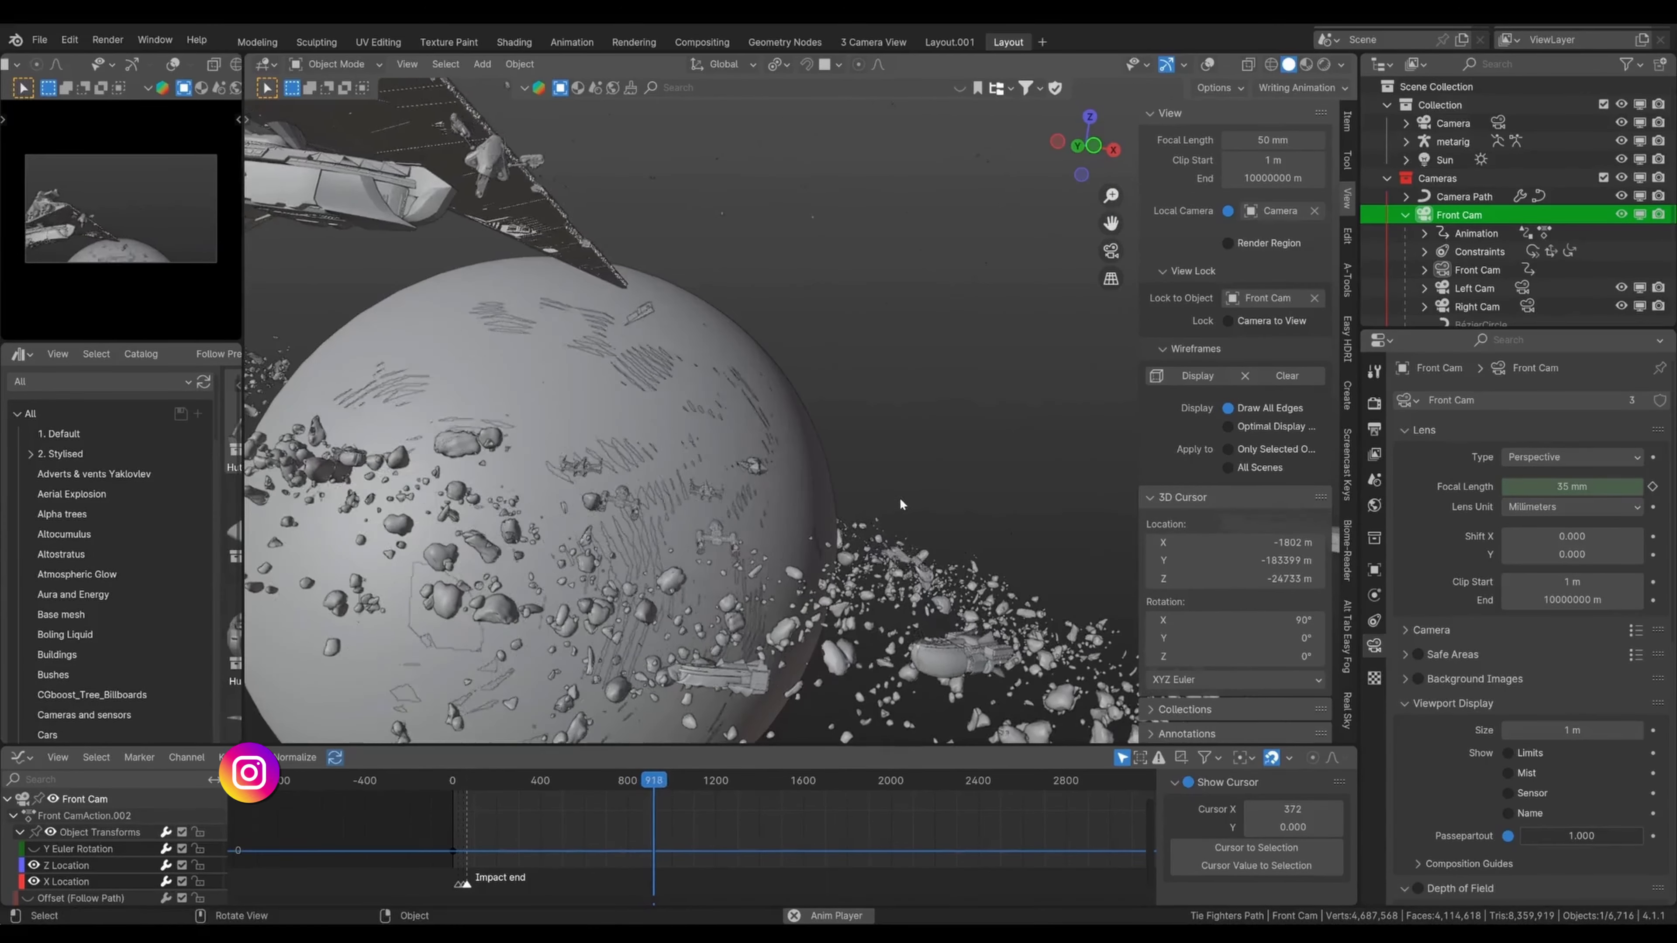
{"action": "middle_click_drag", "start_coordinate": [780, 507], "coordinate": [786, 459]}
{"action": "key", "text": "space"}
- Clear the viewport's object lock, go to frame 611 and frame Front Cam, checking its rig with overlays briefly shown
{"action": "left_click", "coordinate": [1312, 299]}
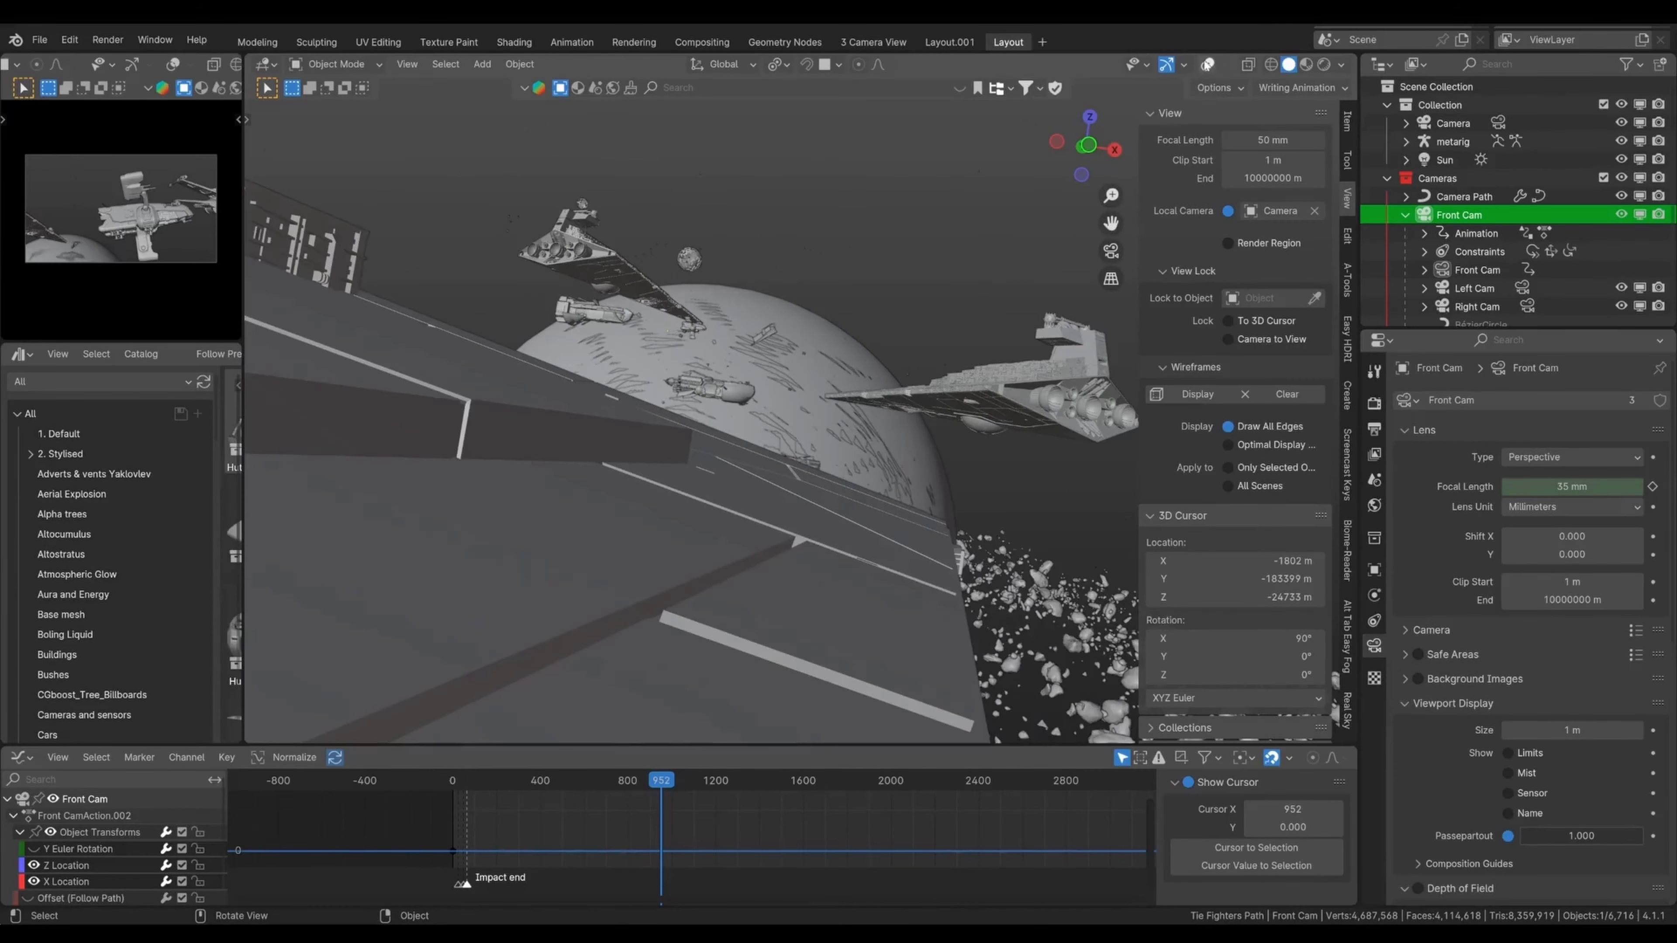
{"action": "left_click", "coordinate": [588, 780]}
{"action": "key", "text": "KP_Decimal"}
{"action": "middle_click_drag", "start_coordinate": [769, 393], "coordinate": [821, 437]}
{"action": "scroll", "coordinate": [820, 437], "scroll_direction": "down", "scroll_amount": 1}
{"action": "left_click", "coordinate": [1207, 64]}
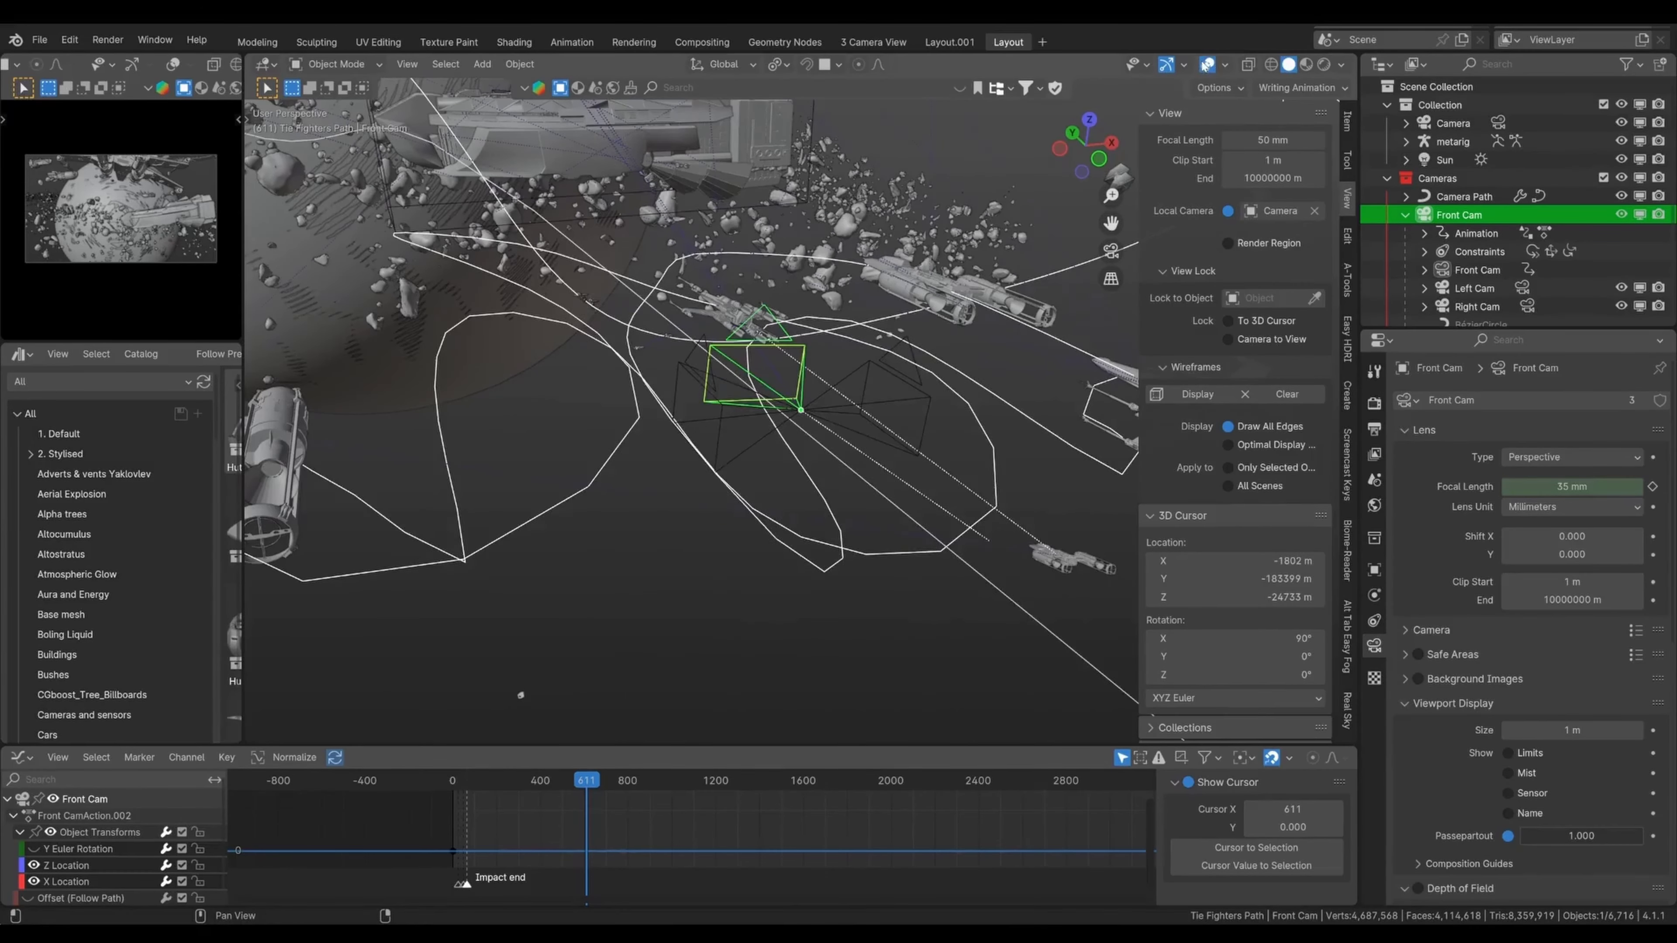
{"action": "left_click", "coordinate": [1207, 64]}
- Play the animation with the viewport unlocked and orbit to examine how the view behaves as Front Cam moves
{"action": "scroll", "coordinate": [841, 385], "scroll_direction": "down", "scroll_amount": 2}
{"action": "key", "text": "space"}
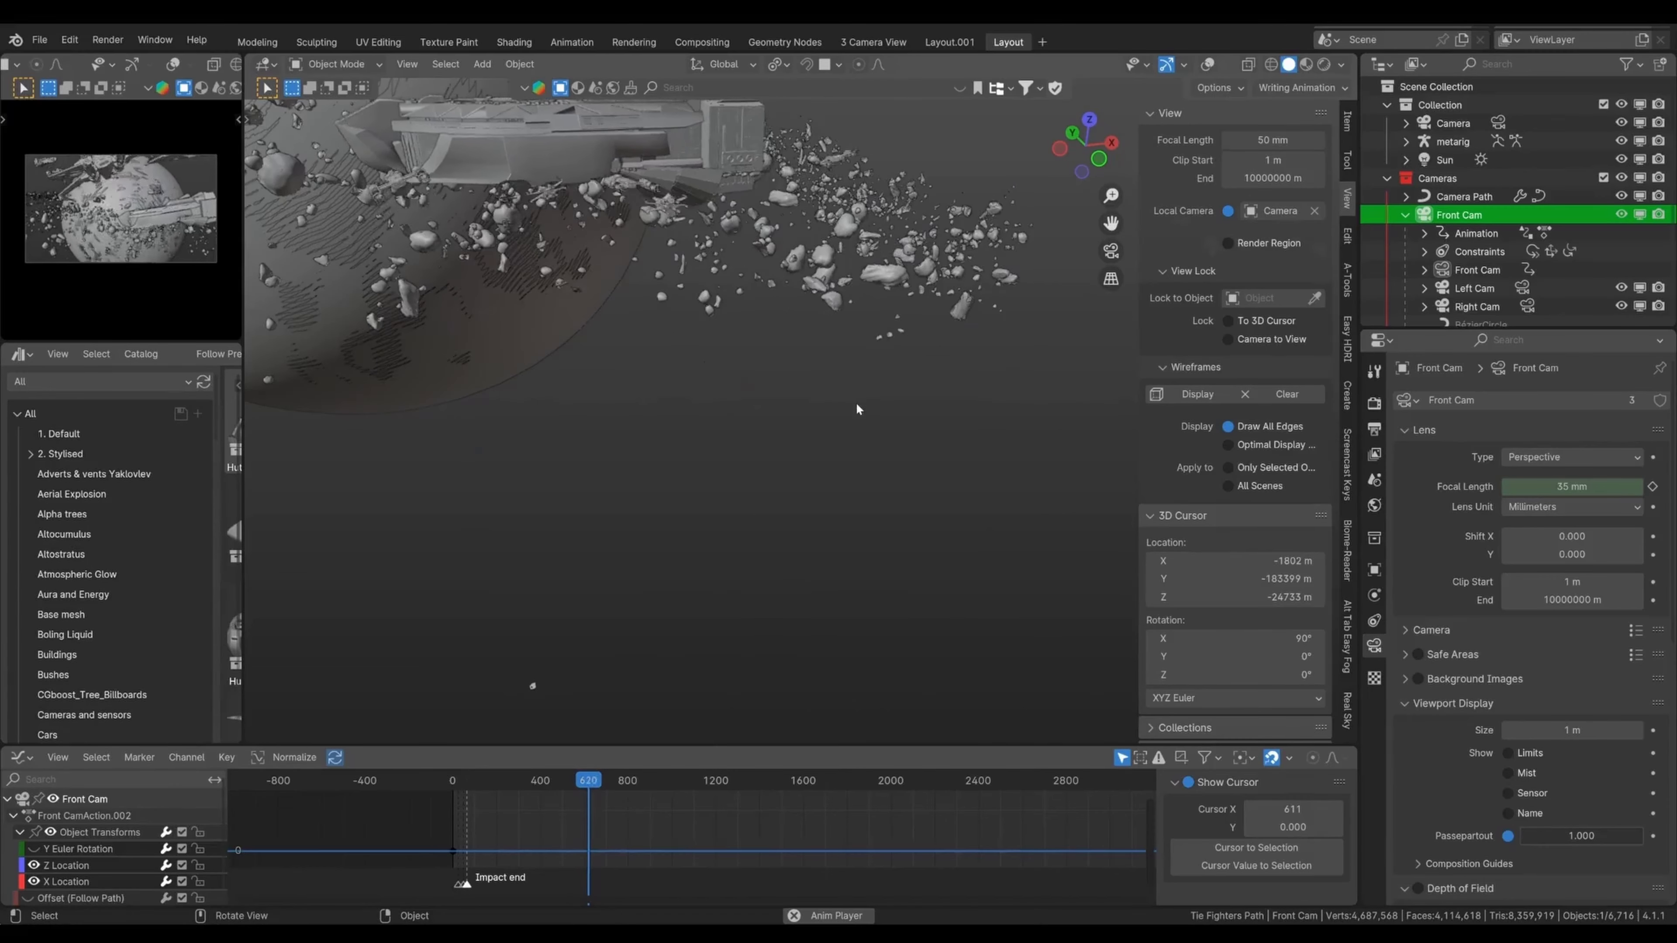
{"action": "middle_click_drag", "start_coordinate": [882, 411], "coordinate": [786, 311]}
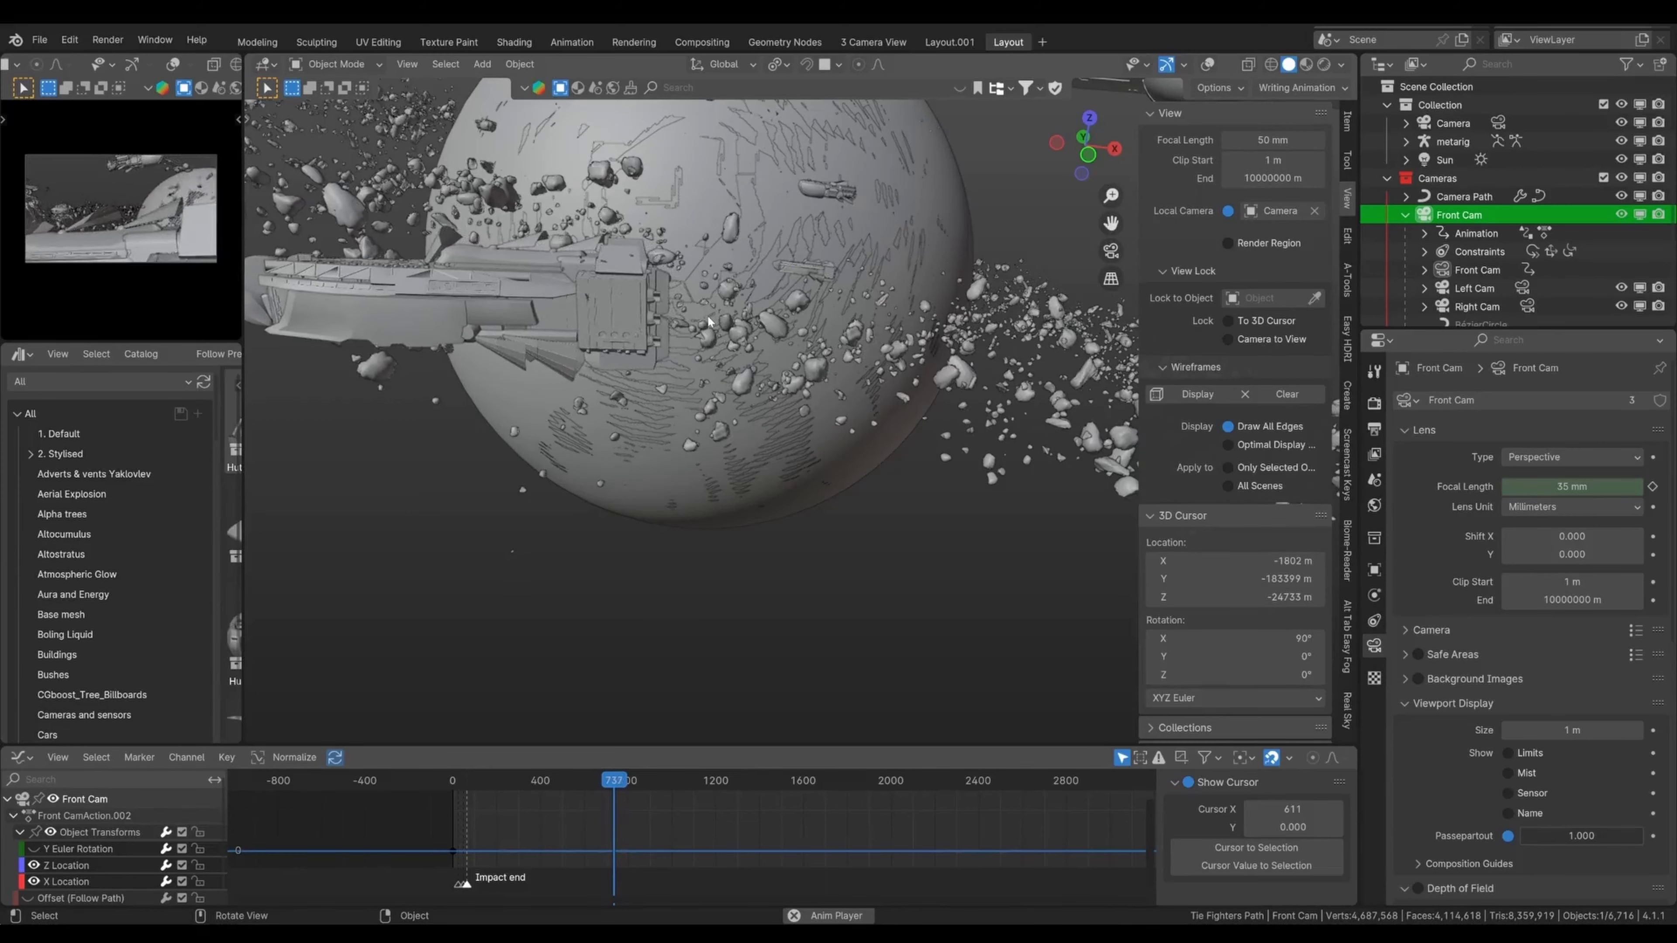
- Lock the main viewport to Front Cam by searching the object list for "fron", and orbit around it during playback
{"action": "left_click", "coordinate": [1240, 298]}
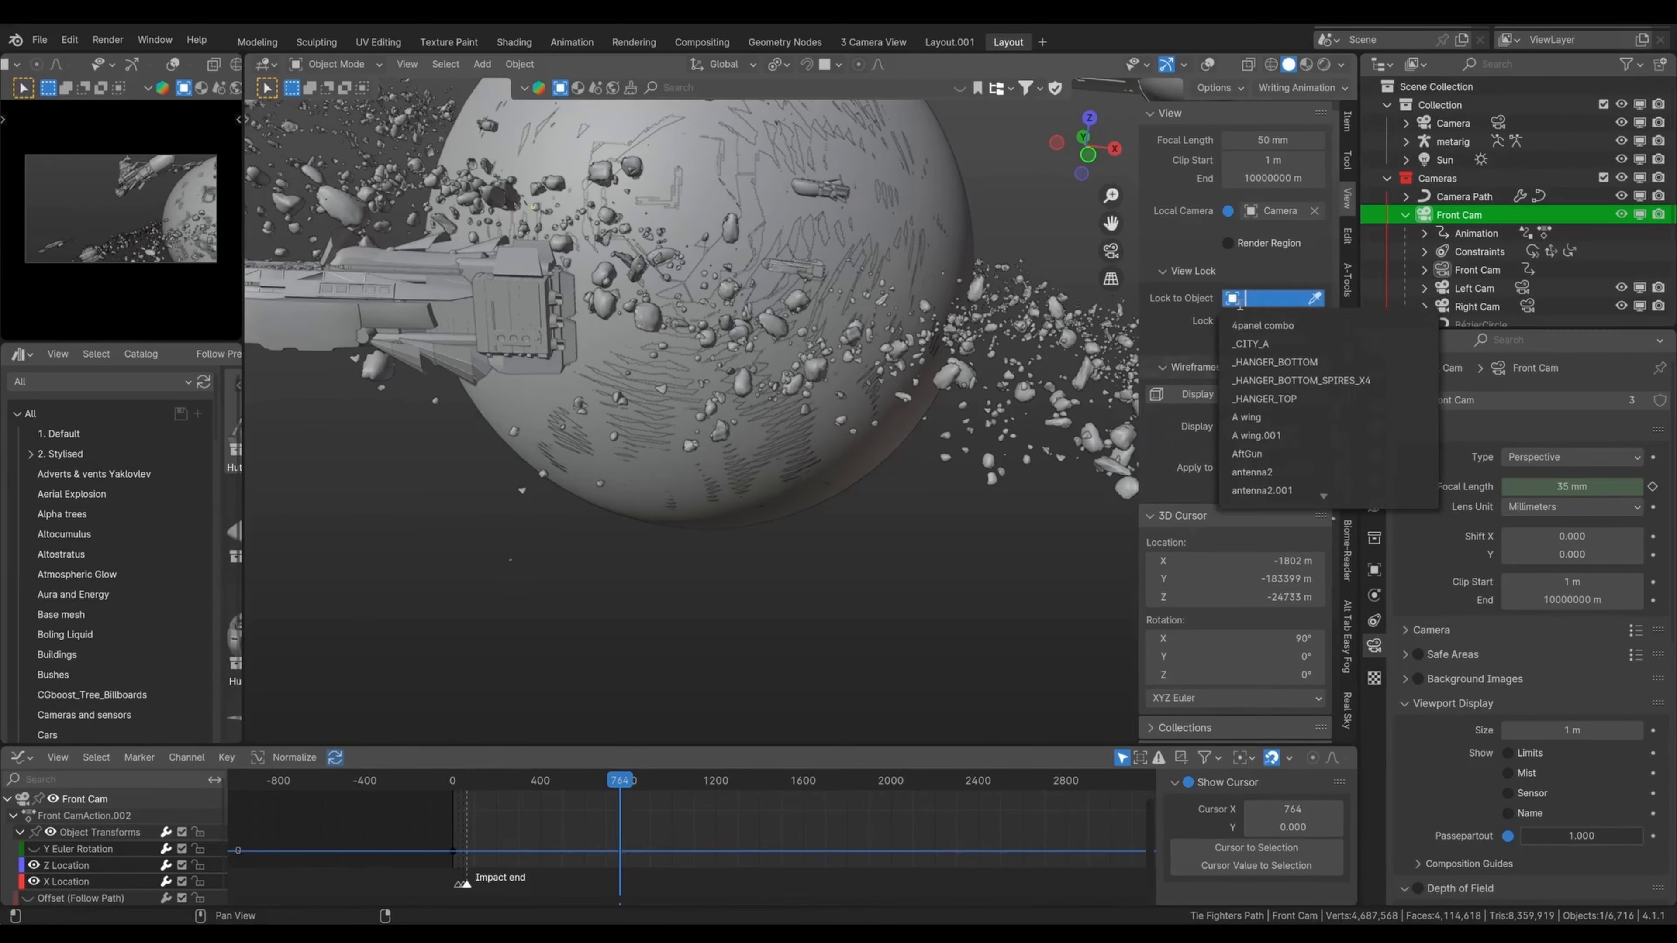
{"action": "type", "text": "fron"}
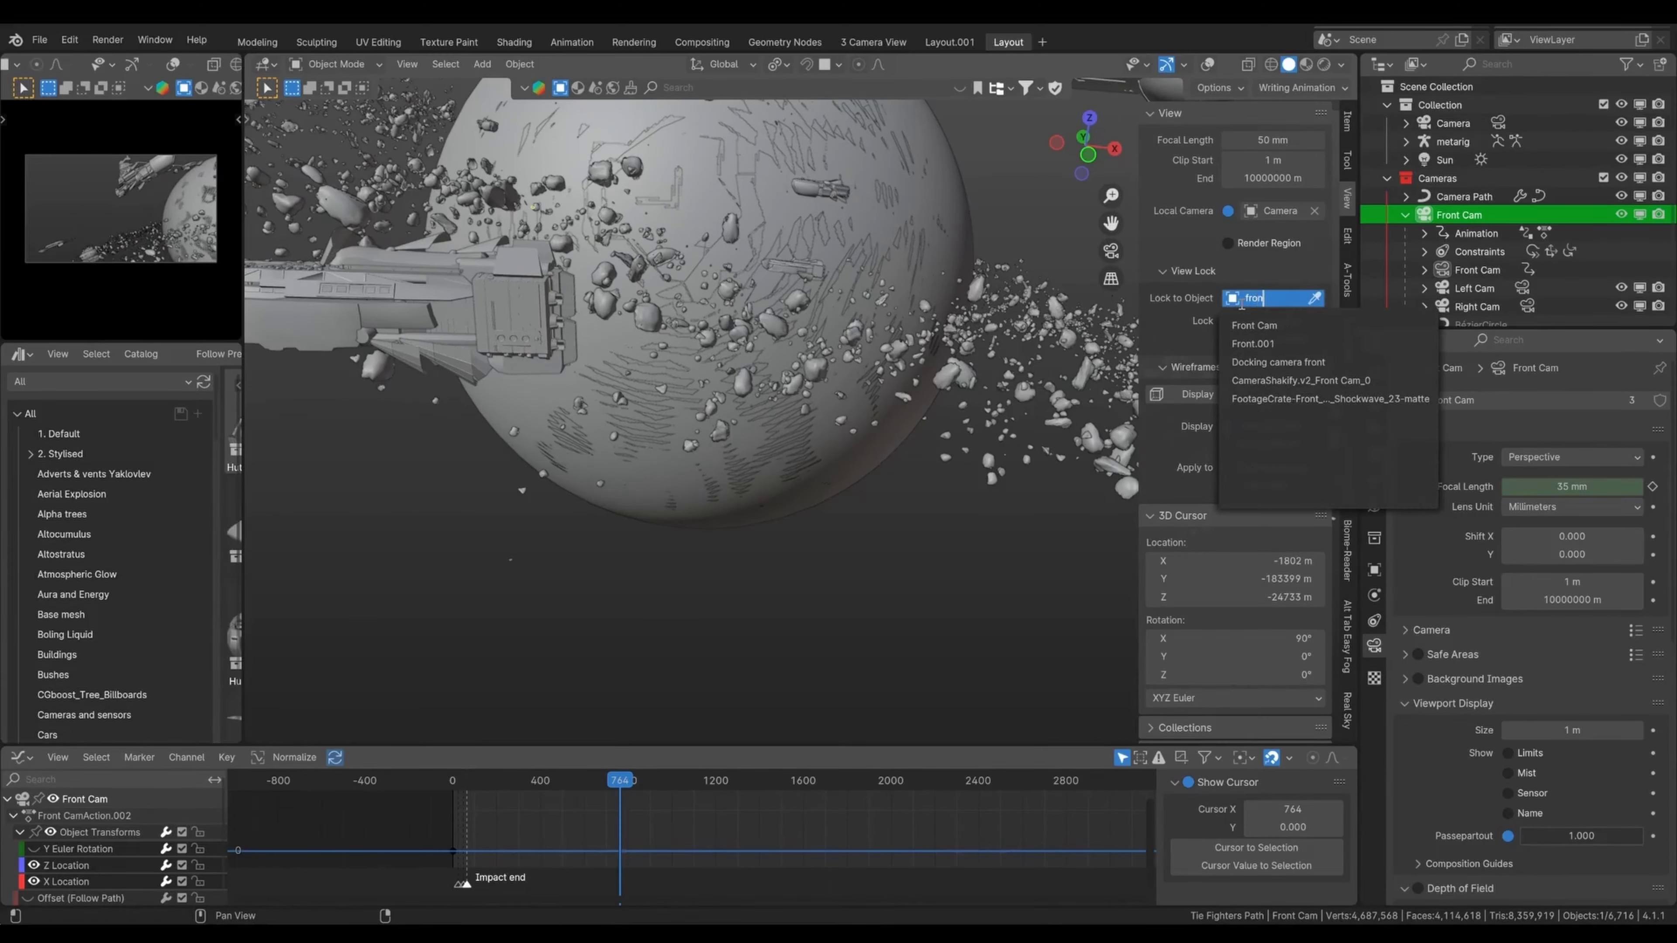
{"action": "left_click", "coordinate": [1255, 325]}
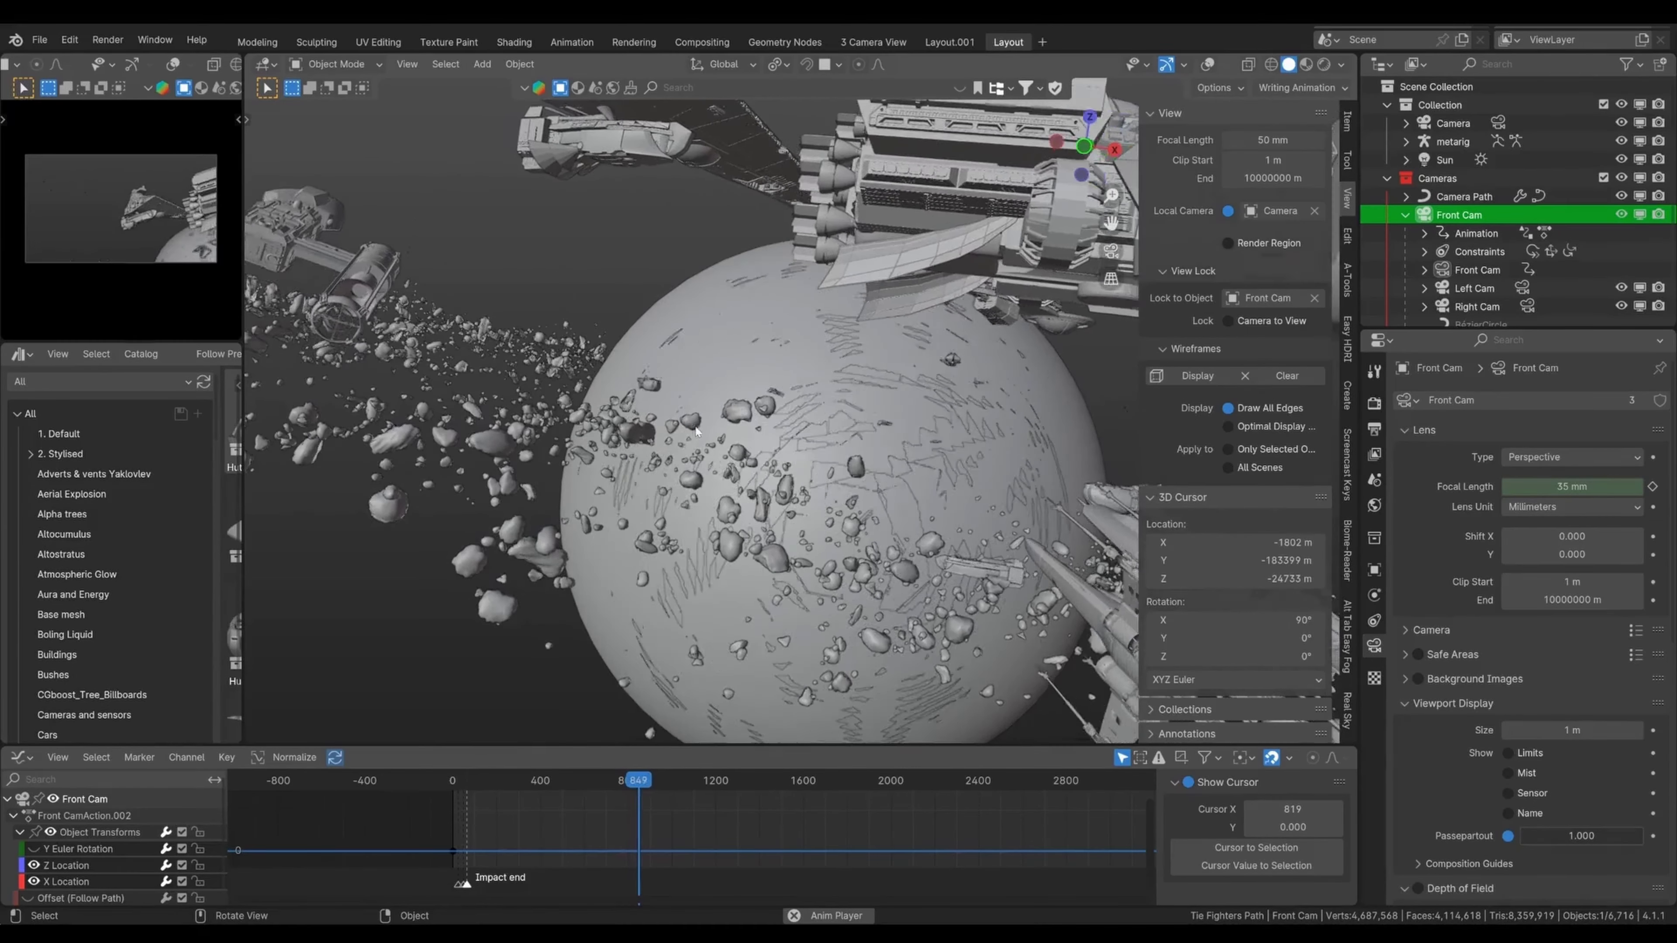
{"action": "mouse_move", "coordinate": [680, 397]}
{"action": "middle_mouse_down"}
{"action": "mouse_move", "coordinate": [655, 397]}
{"action": "mouse_move", "coordinate": [667, 379]}
{"action": "middle_mouse_up"}
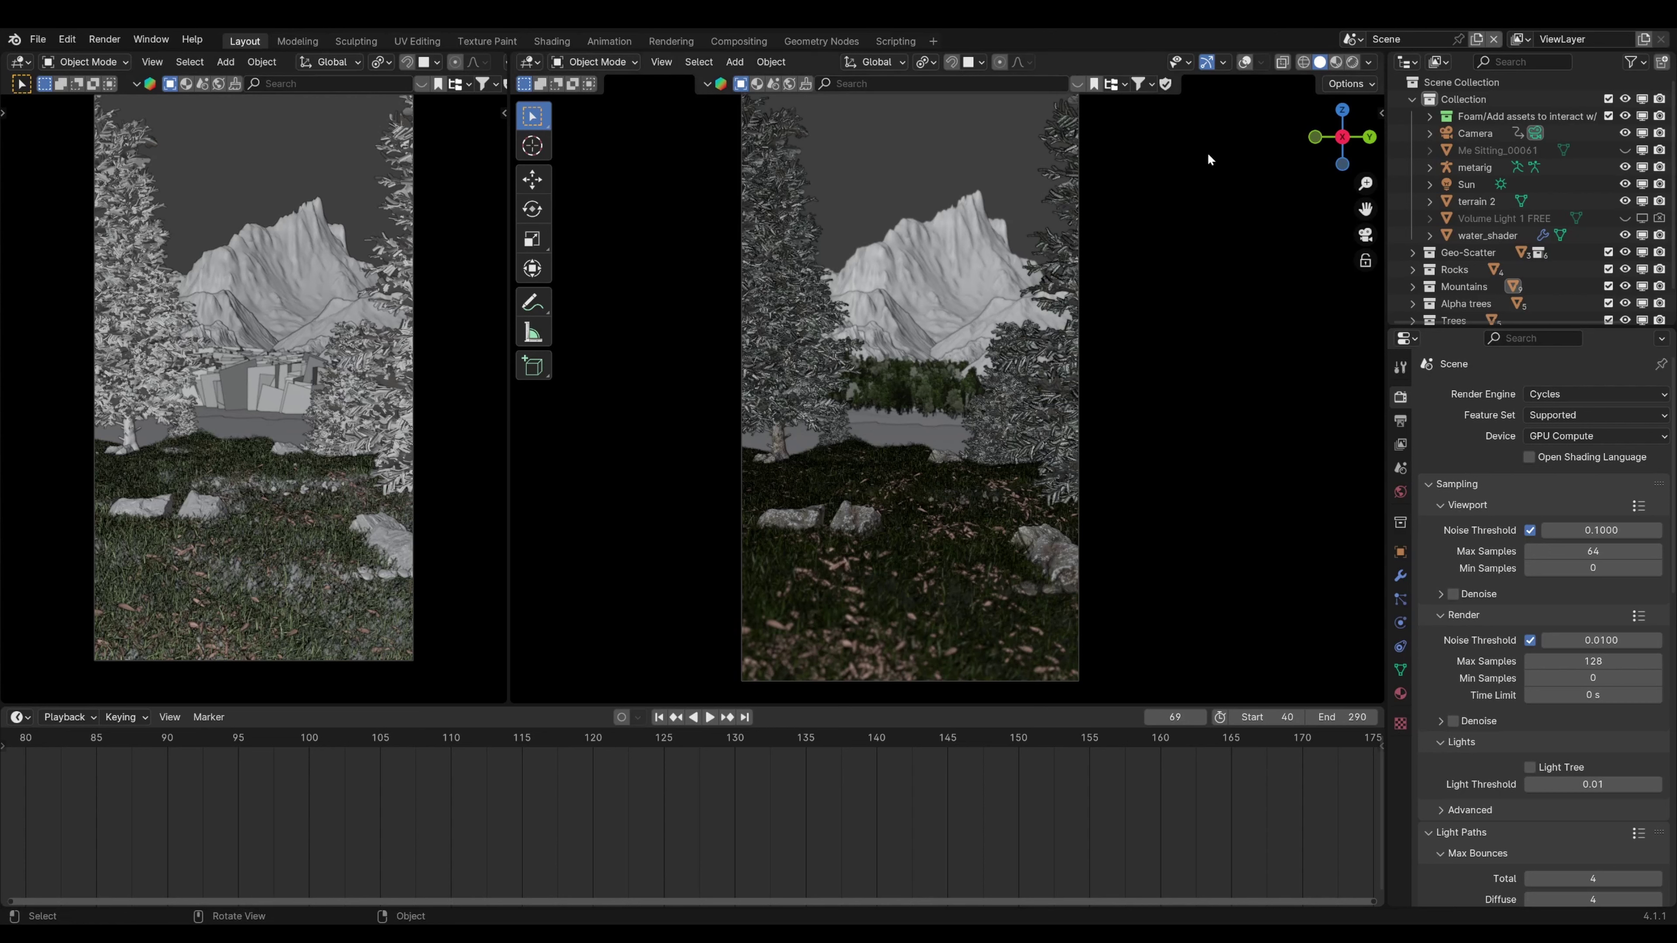
- Turn on the overlays in the main viewport of the mountain scene and enable the Statistics overlay
{"action": "left_click", "coordinate": [1248, 63]}
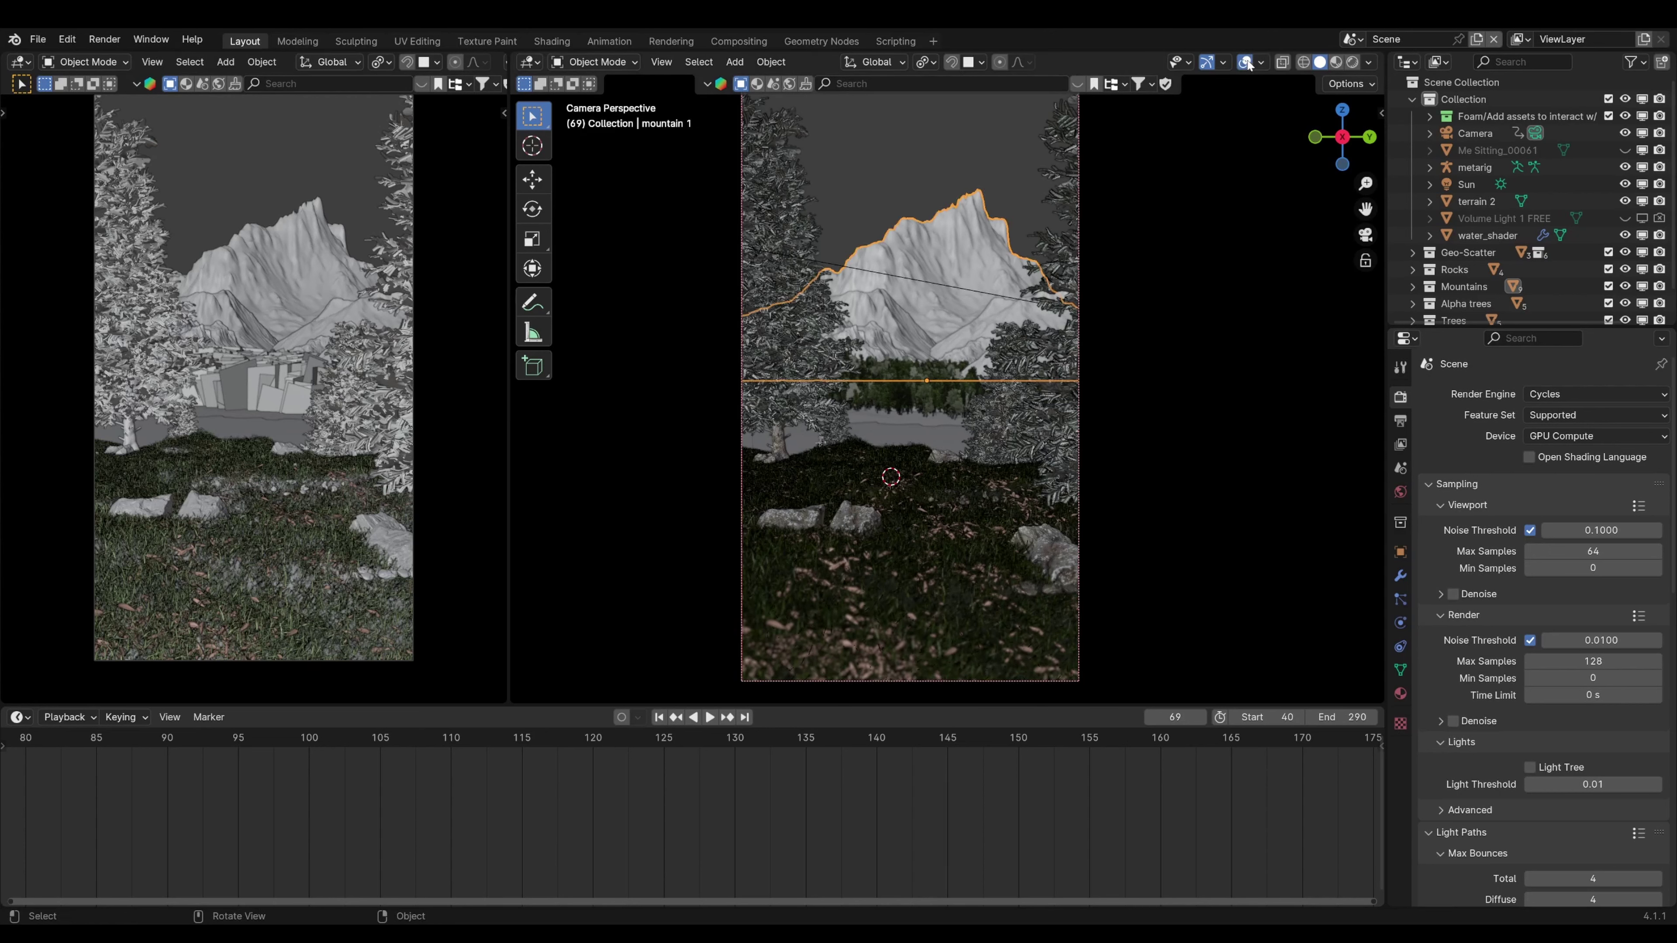
{"action": "left_click", "coordinate": [1263, 63]}
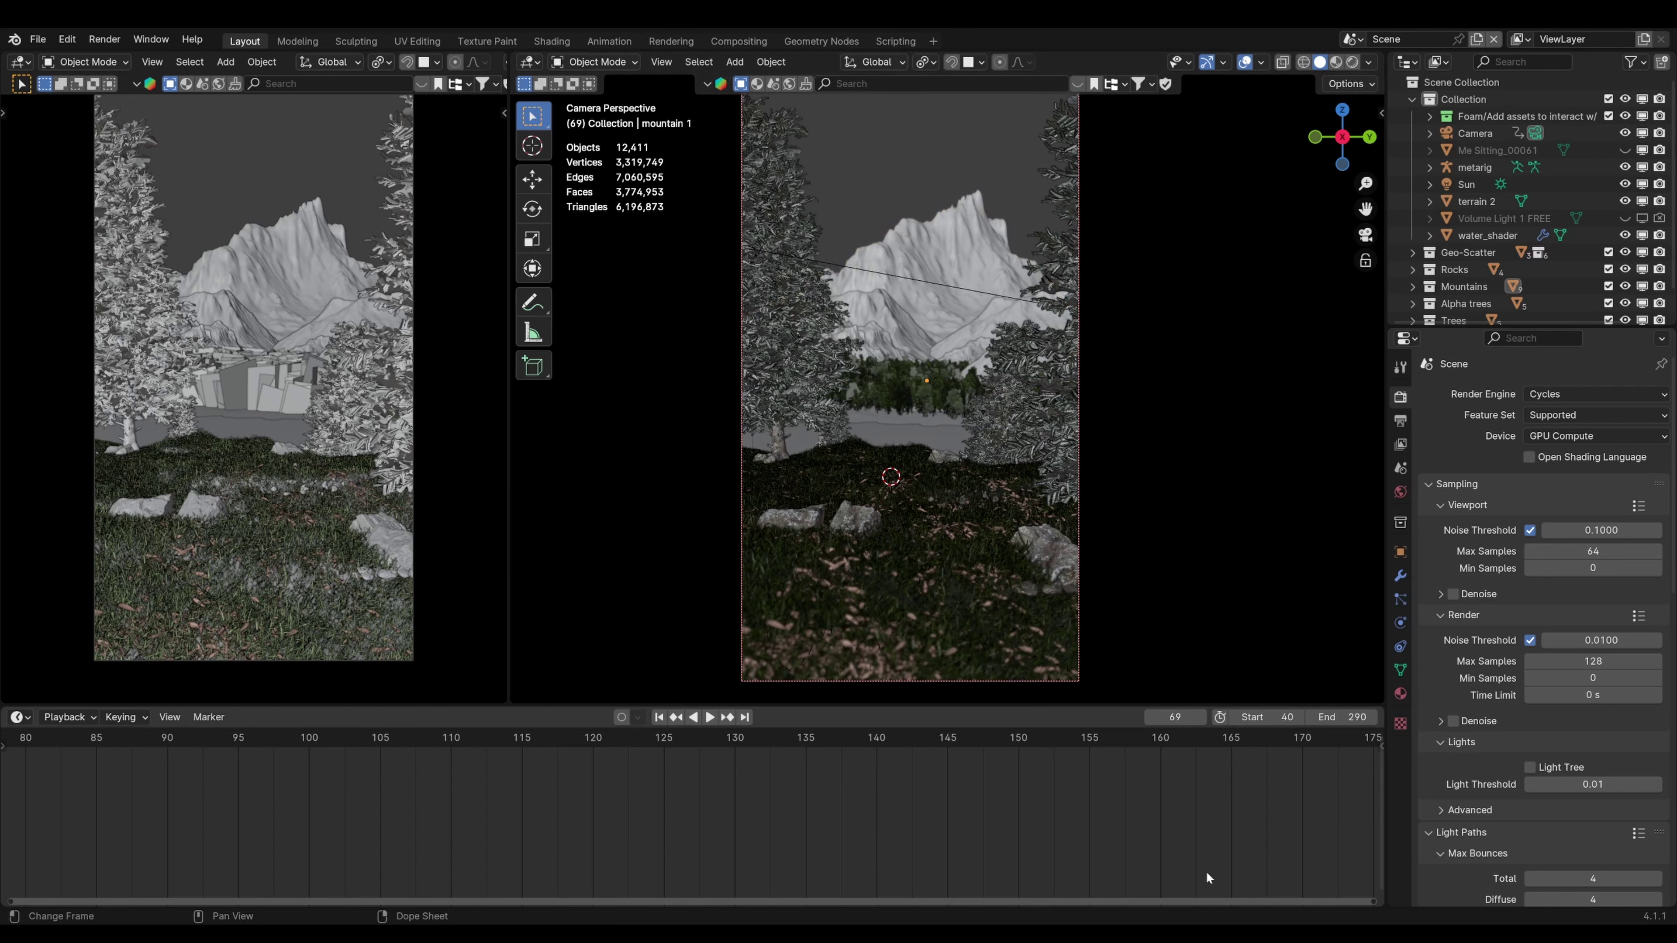
- Show Scene Statistics and Scene Duration in the status bar
{"action": "right_click", "coordinate": [1275, 914]}
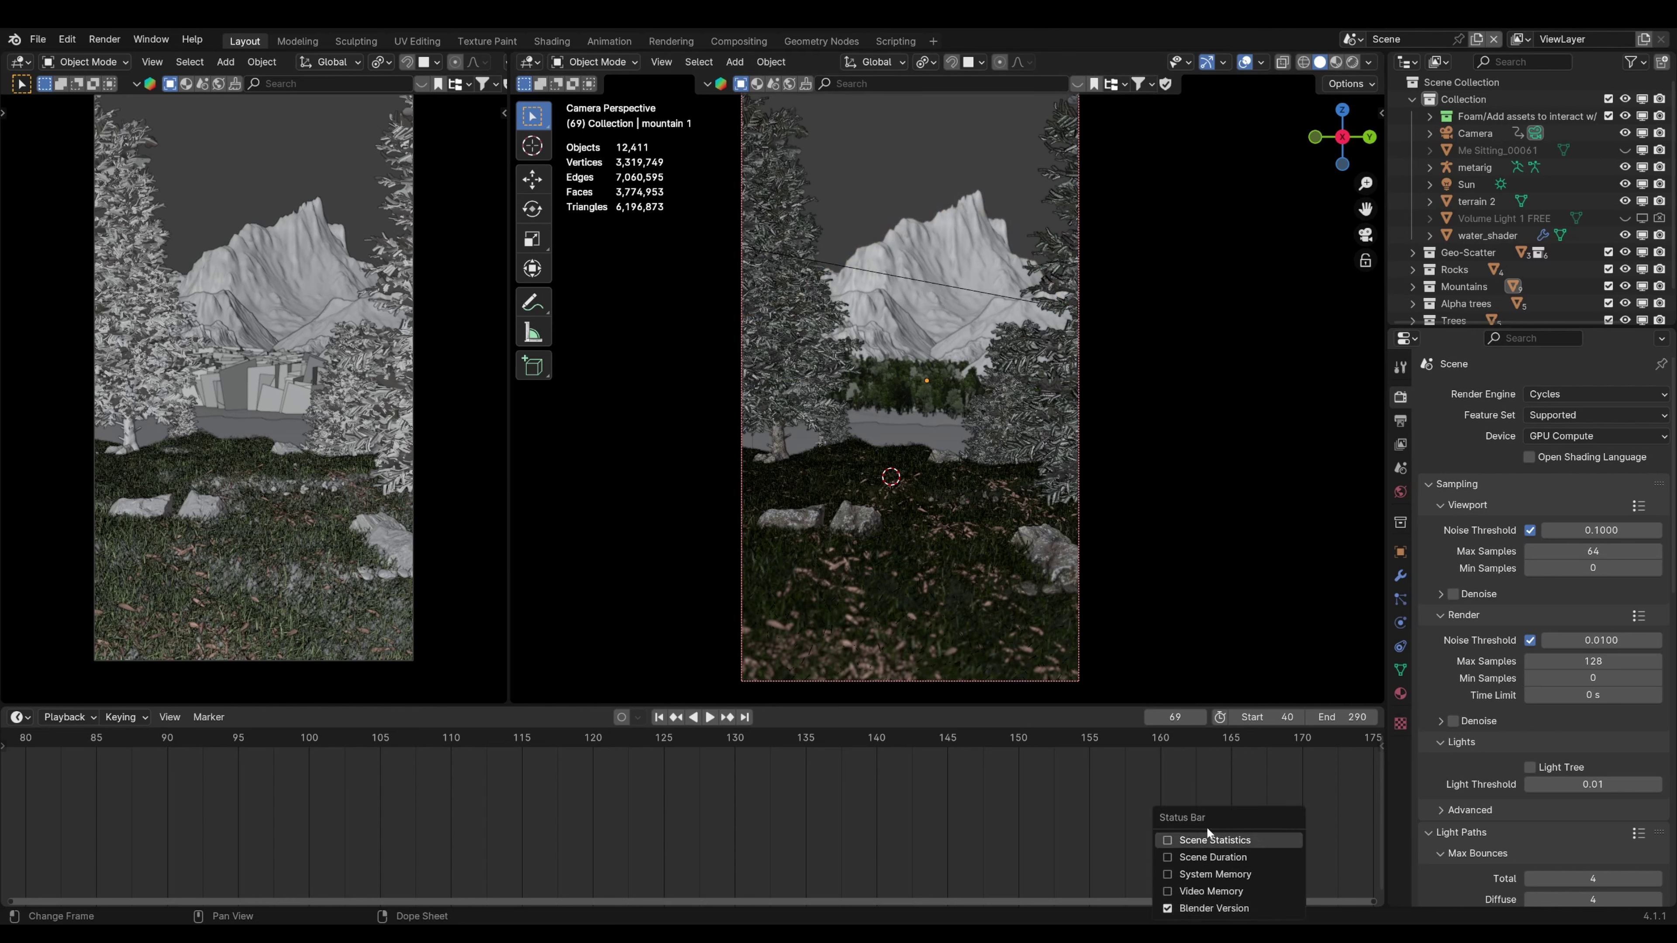
{"action": "left_click", "coordinate": [1195, 842]}
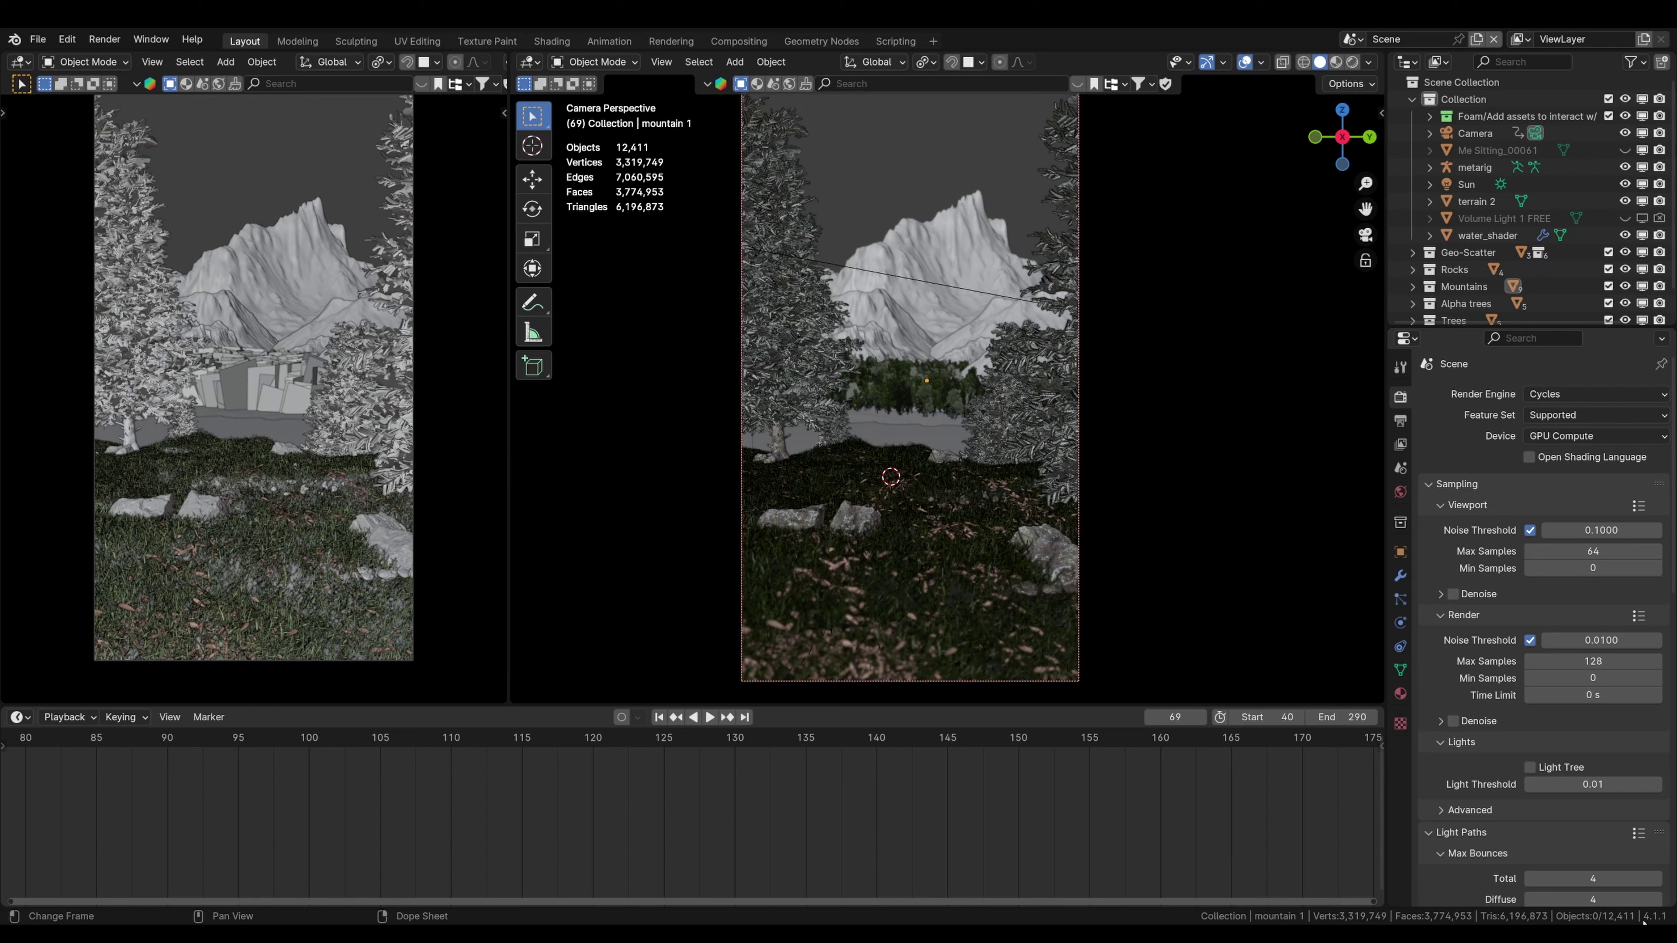
{"action": "right_click", "coordinate": [1125, 913]}
{"action": "left_click", "coordinate": [1051, 853]}
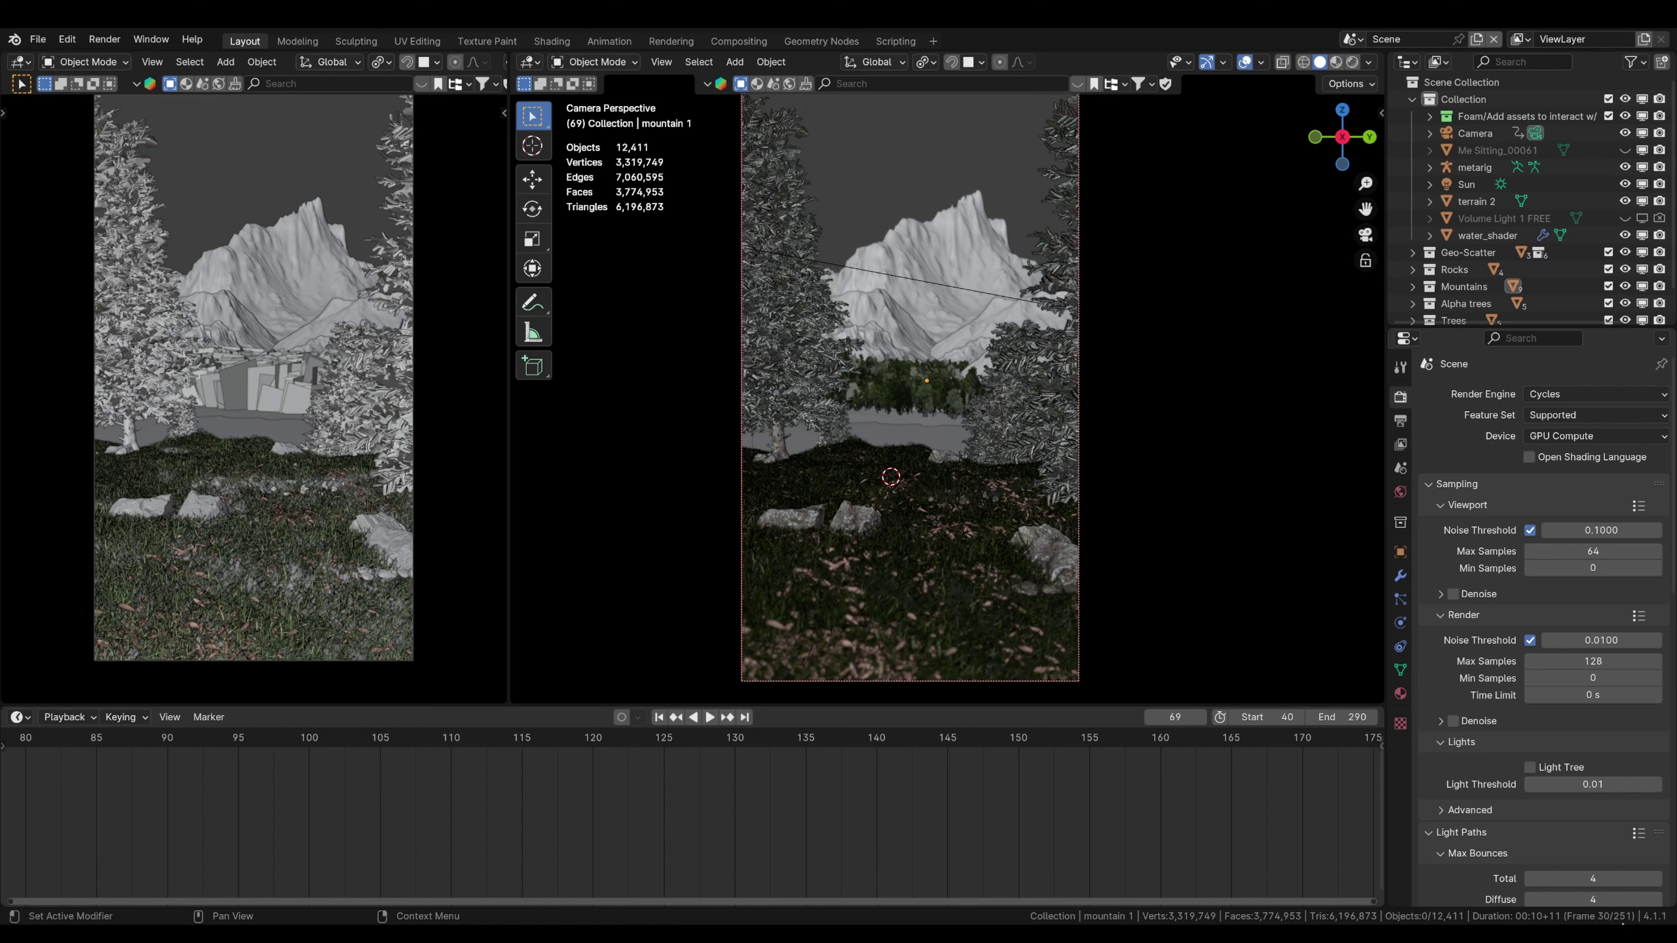
{"action": "scroll", "coordinate": [687, 849], "scroll_direction": "down", "scroll_amount": 10}
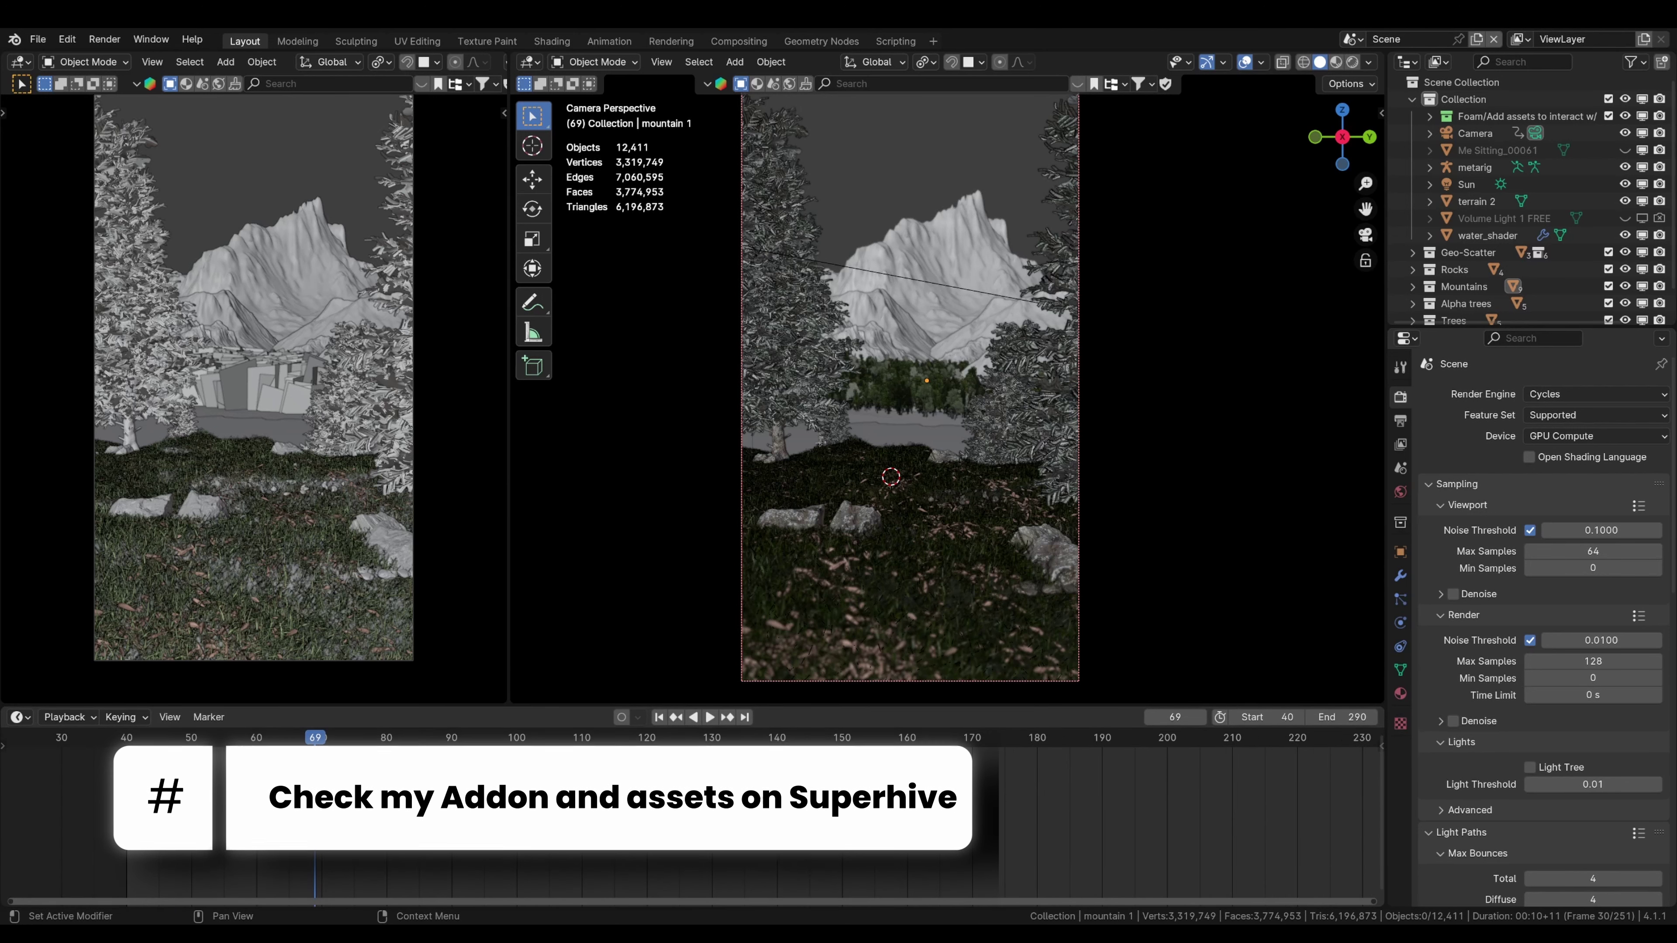
- Add System Memory and Video Memory to the status bar and hide the Blender Version
{"action": "right_click", "coordinate": [917, 915]}
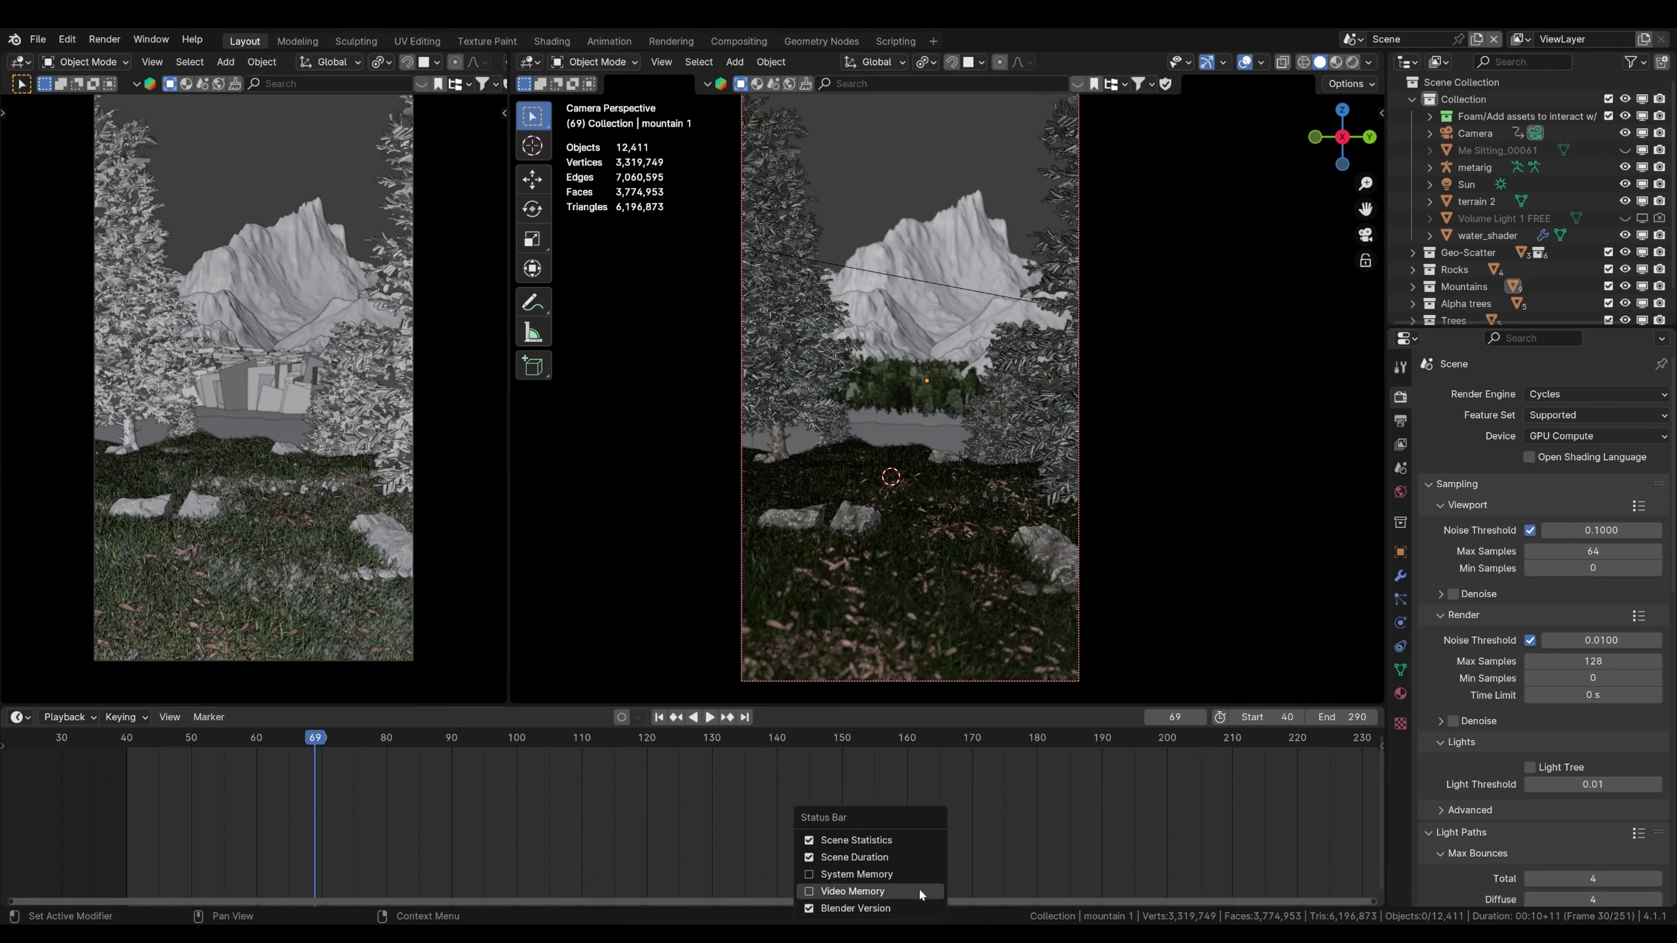
{"action": "left_click", "coordinate": [885, 873]}
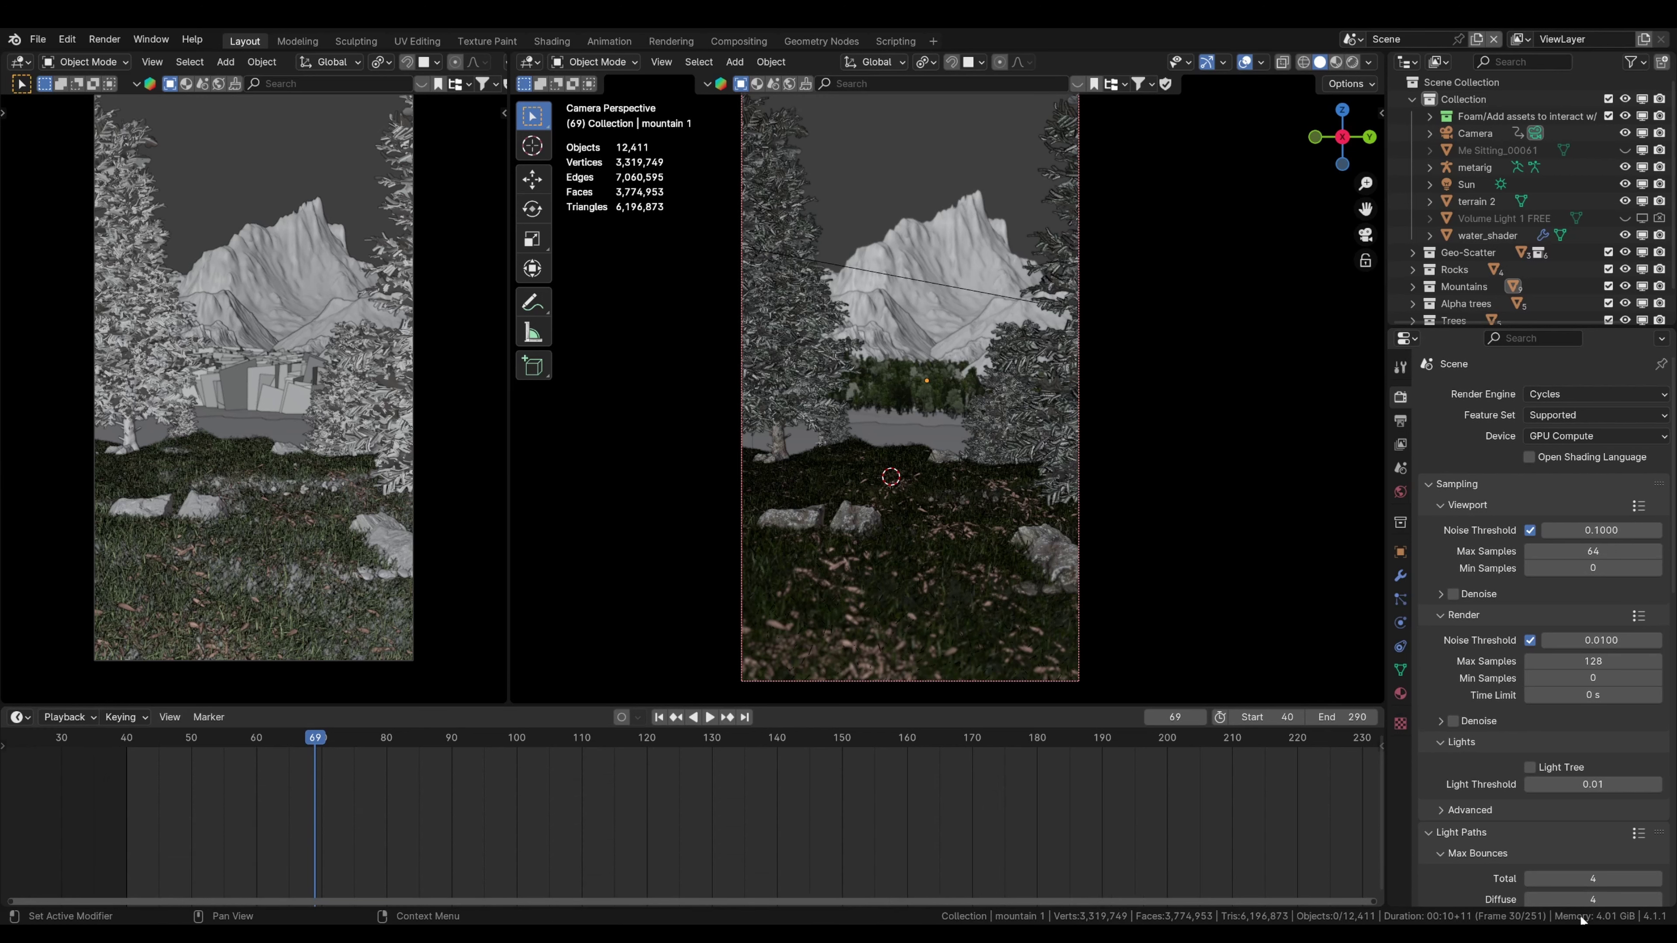
{"action": "right_click", "coordinate": [873, 913]}
{"action": "left_click", "coordinate": [859, 885]}
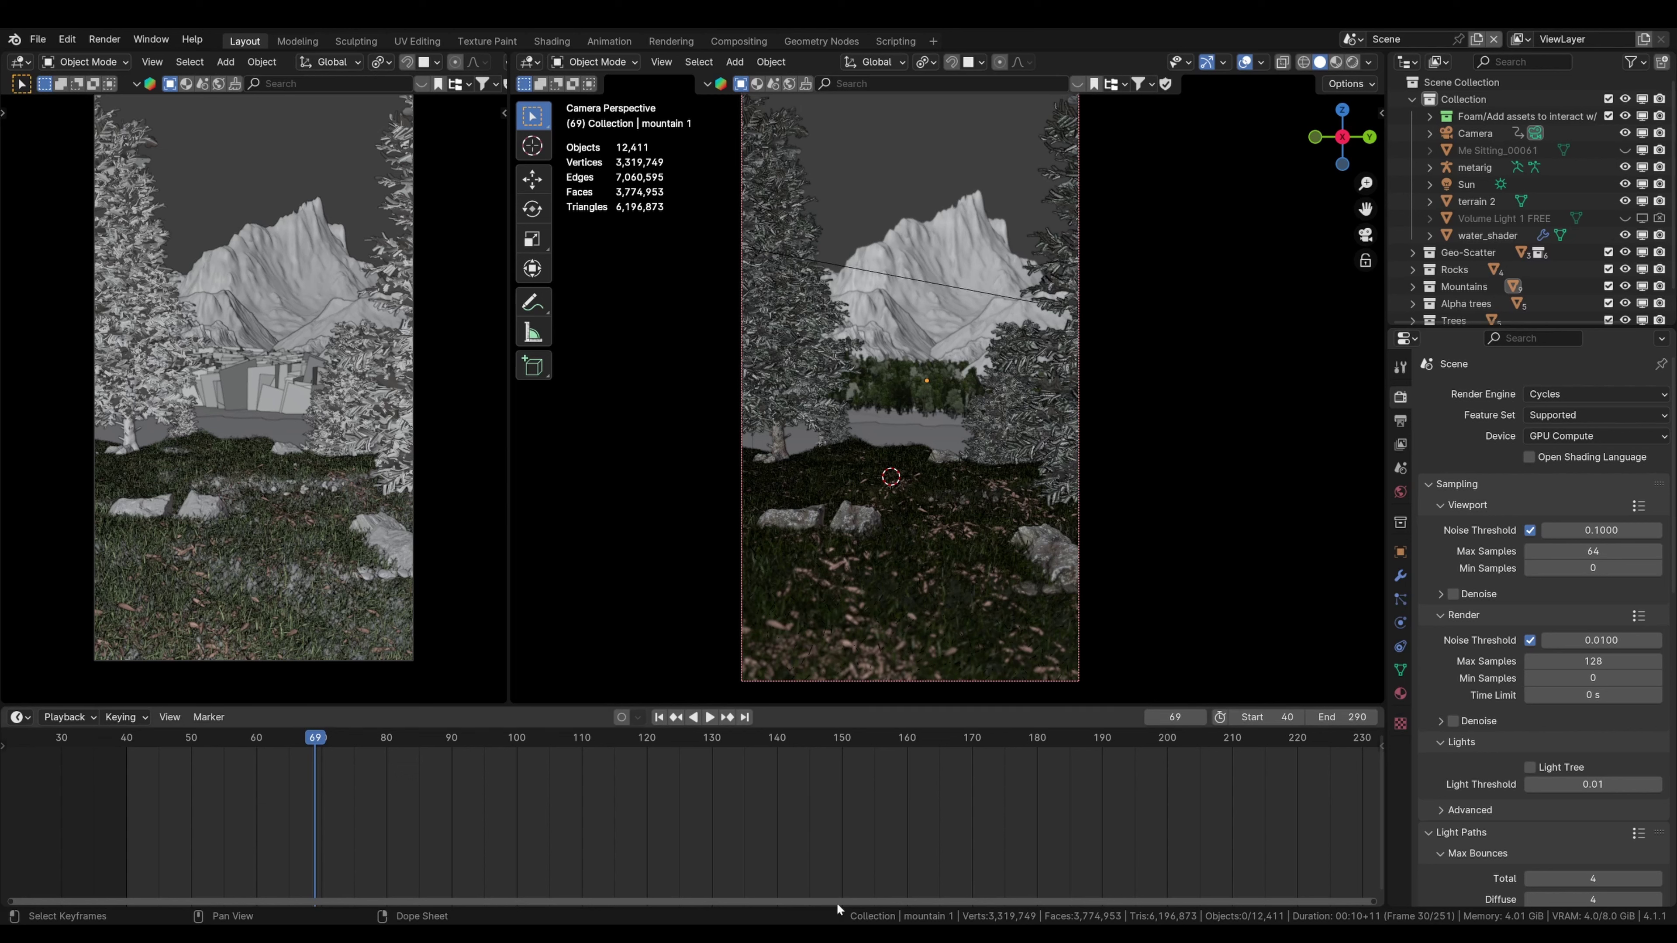
{"action": "right_click", "coordinate": [826, 912]}
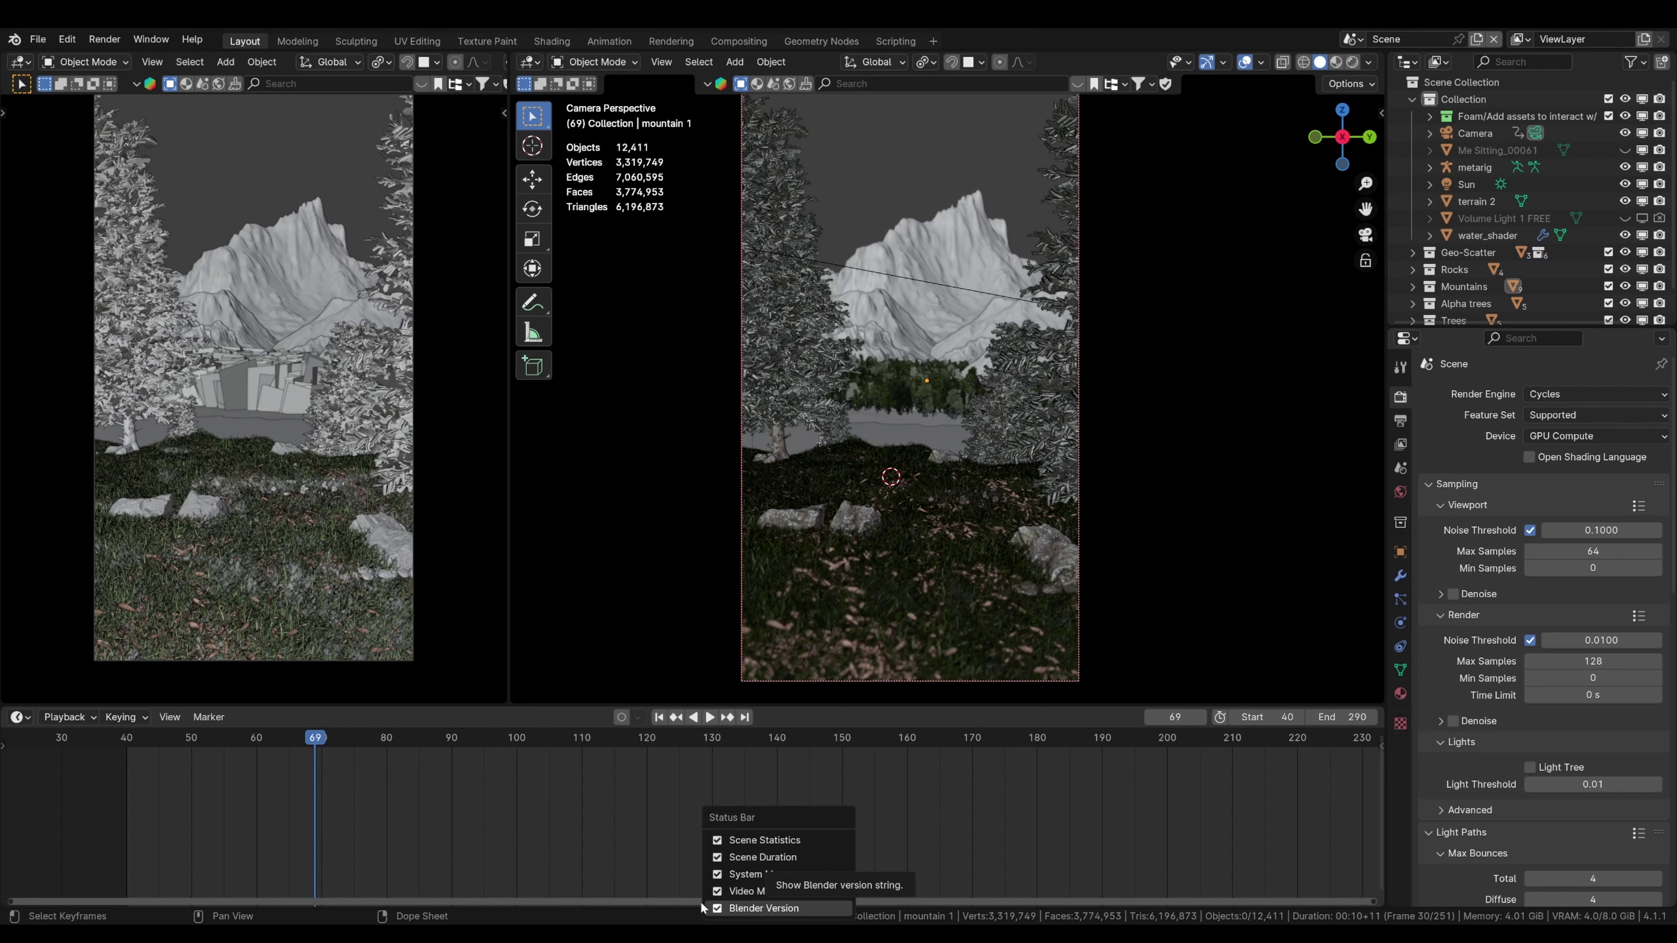
{"action": "left_click", "coordinate": [811, 908]}
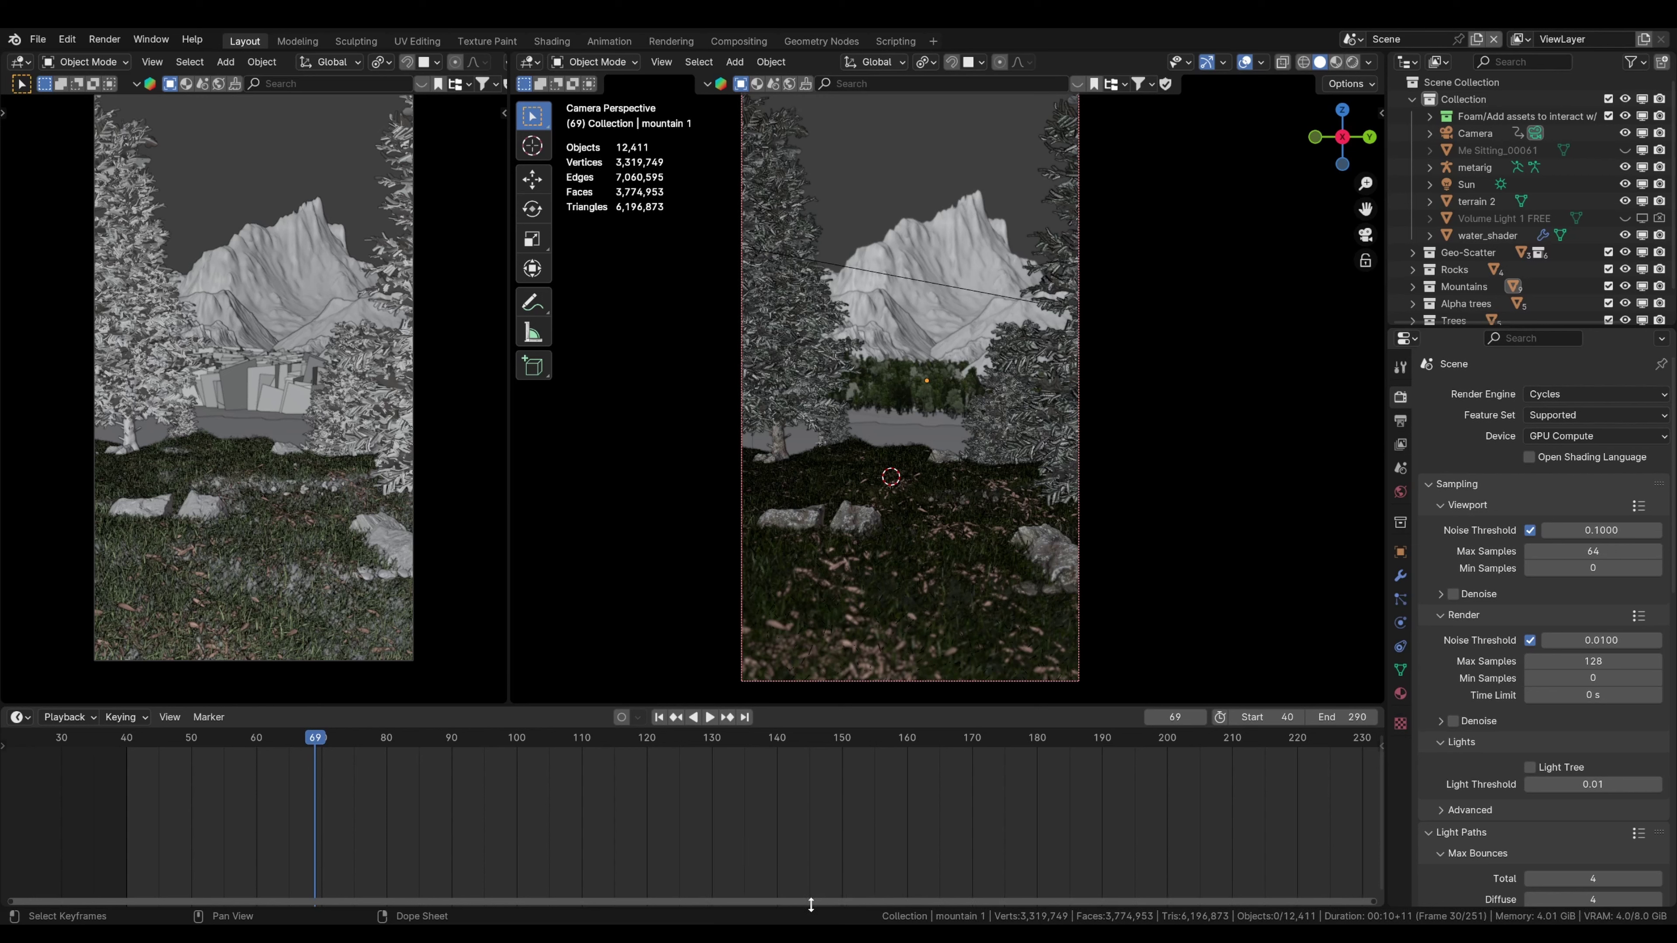
- Show the Blender Version in the status bar again, and scrub the timeline to frame 133 and partway back
{"action": "right_click", "coordinate": [805, 919]}
{"action": "left_click", "coordinate": [804, 911]}
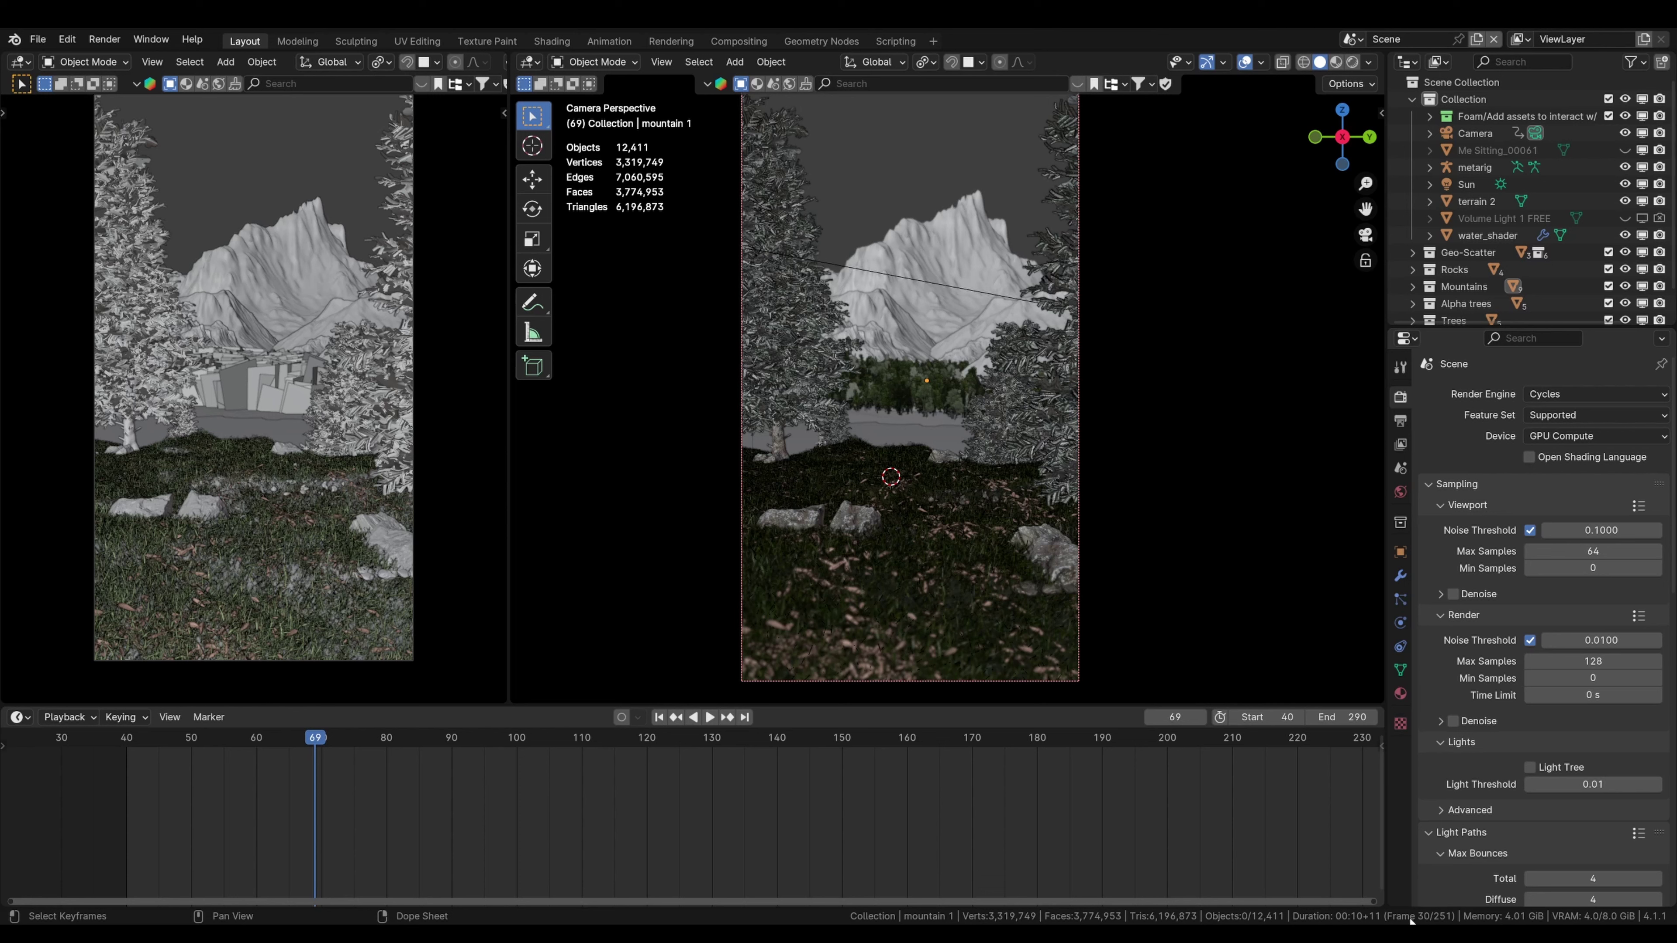
{"action": "left_click_drag", "start_coordinate": [292, 734], "coordinate": [731, 753]}
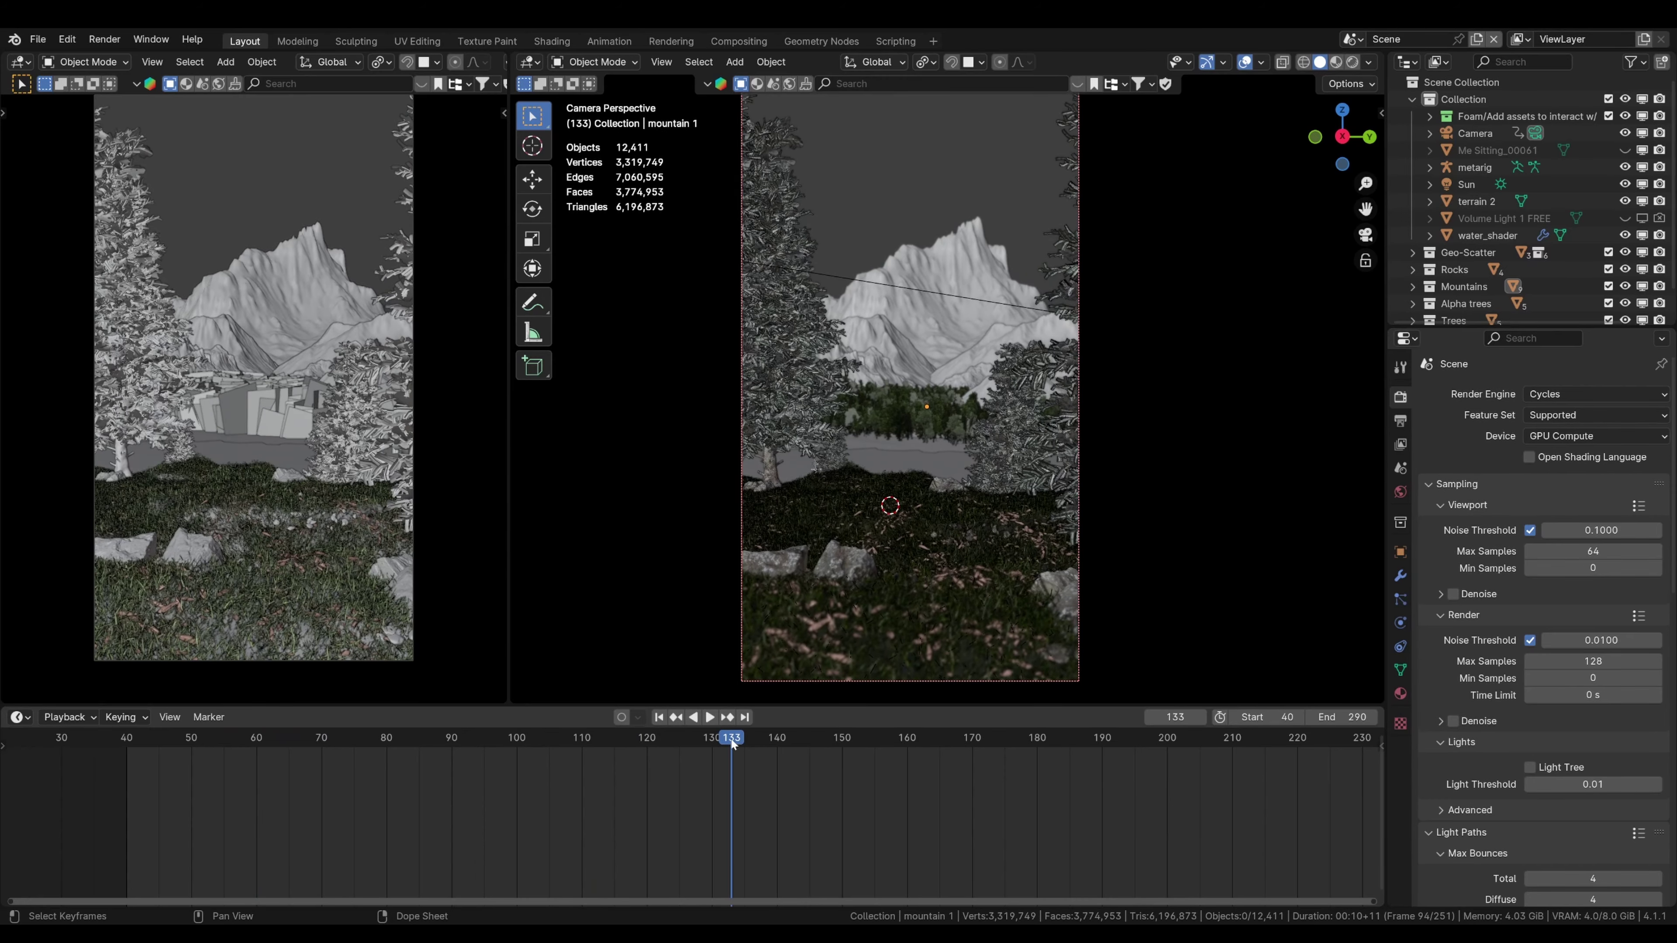
{"action": "left_click_drag", "start_coordinate": [730, 739], "coordinate": [539, 738]}
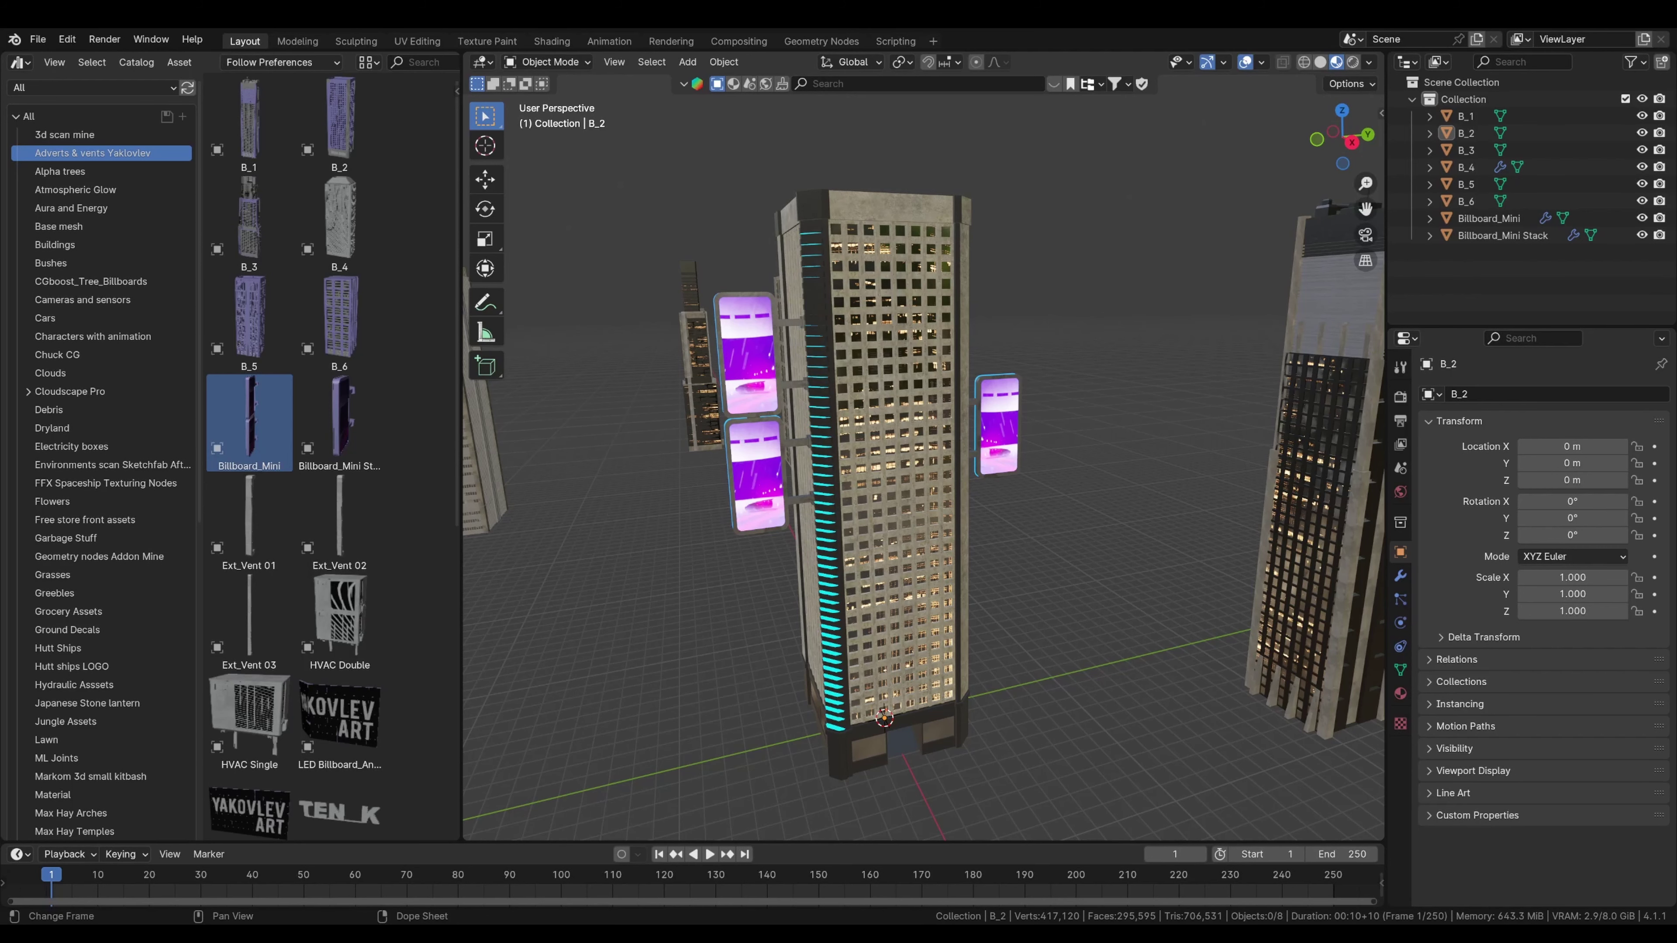
- Parent Billboard_Mini to the building B_2 using Object (Keep Transform)
{"action": "middle_click_drag", "start_coordinate": [942, 607], "coordinate": [795, 551]}
{"action": "middle_click_drag", "start_coordinate": [790, 629], "coordinate": [794, 611]}
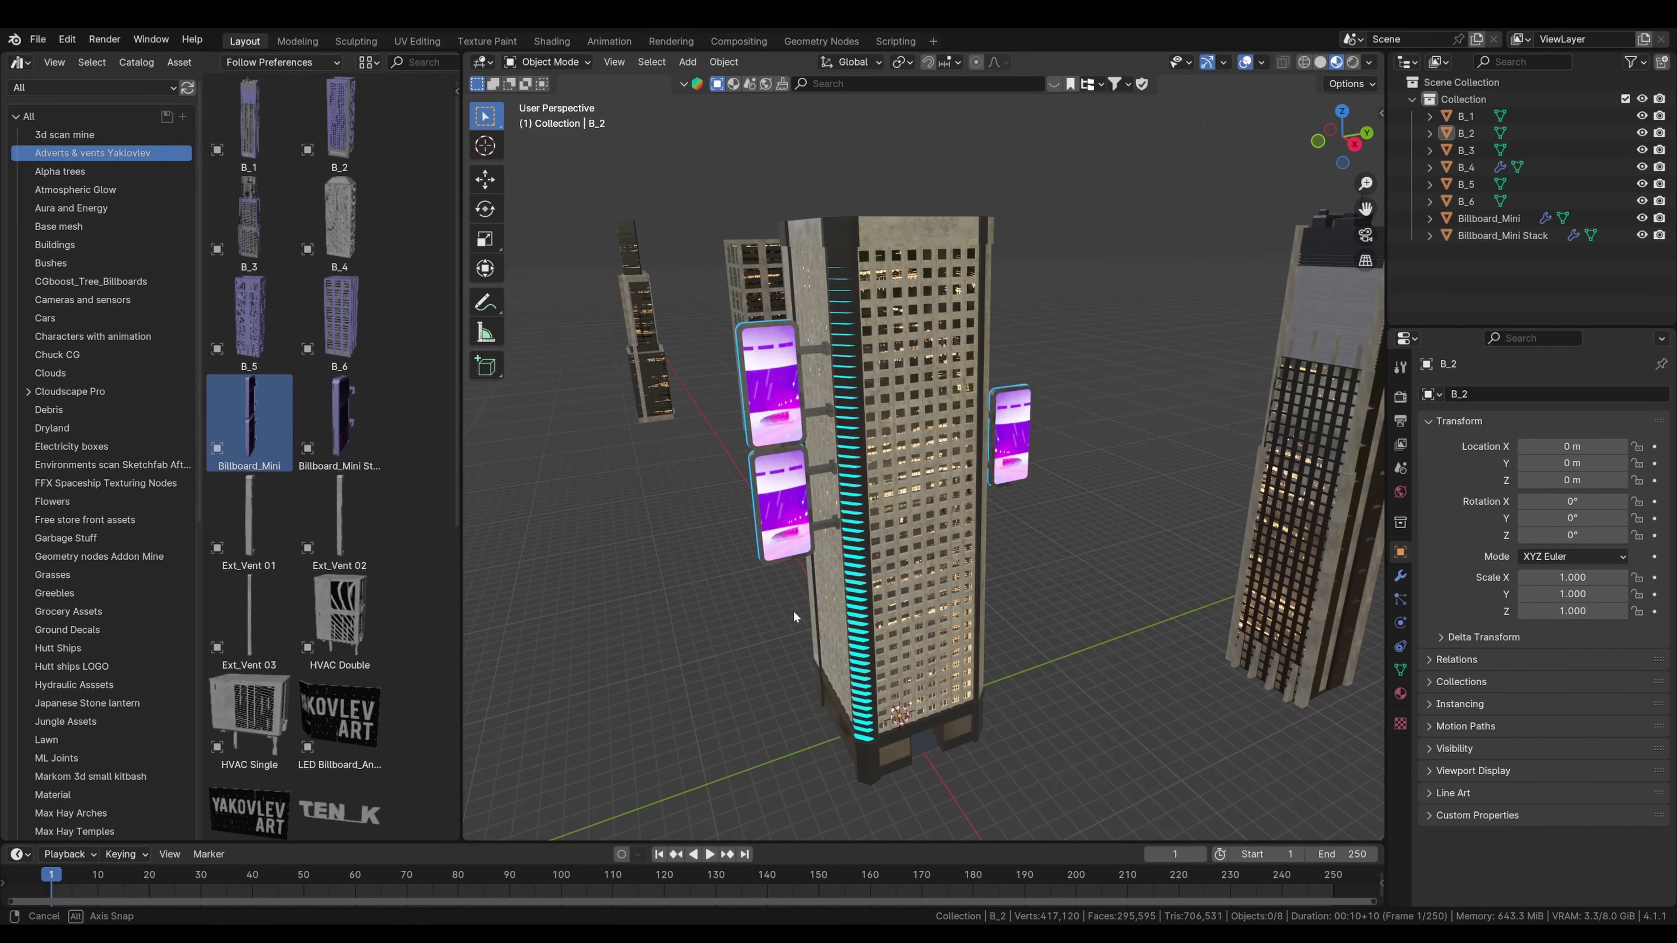
{"action": "scroll", "coordinate": [793, 611], "scroll_direction": "down", "scroll_amount": 2}
{"action": "left_click", "coordinate": [818, 496]}
{"action": "scroll", "coordinate": [819, 497], "scroll_direction": "up", "scroll_amount": 3}
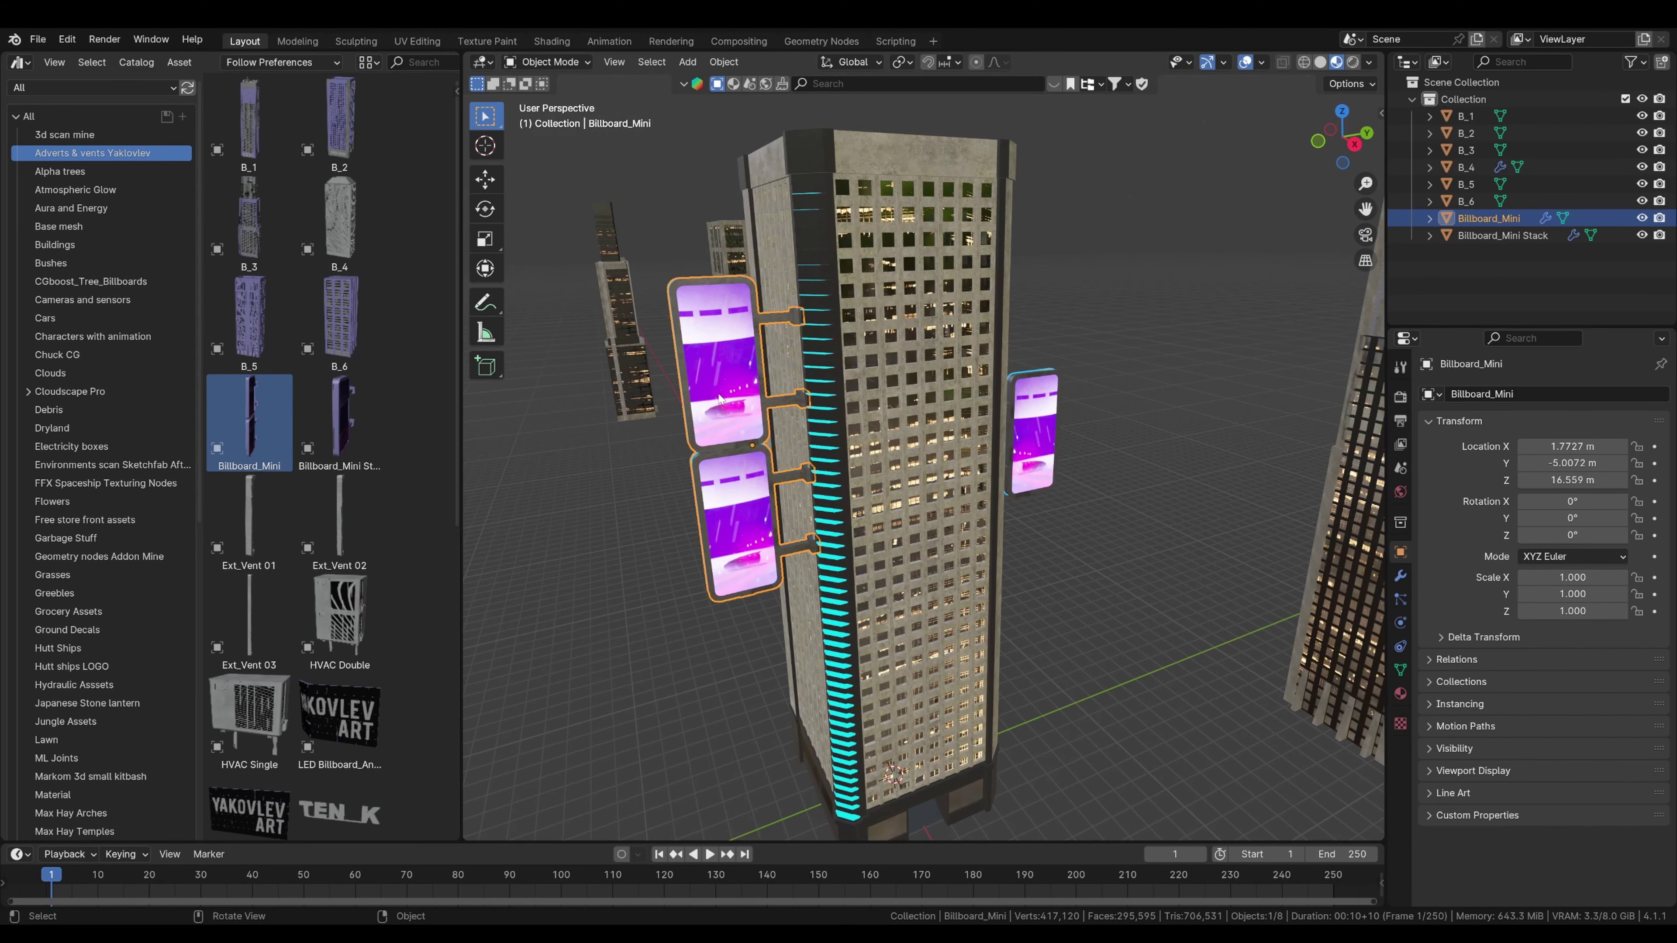
{"action": "left_click", "coordinate": [971, 390], "text": "shift"}
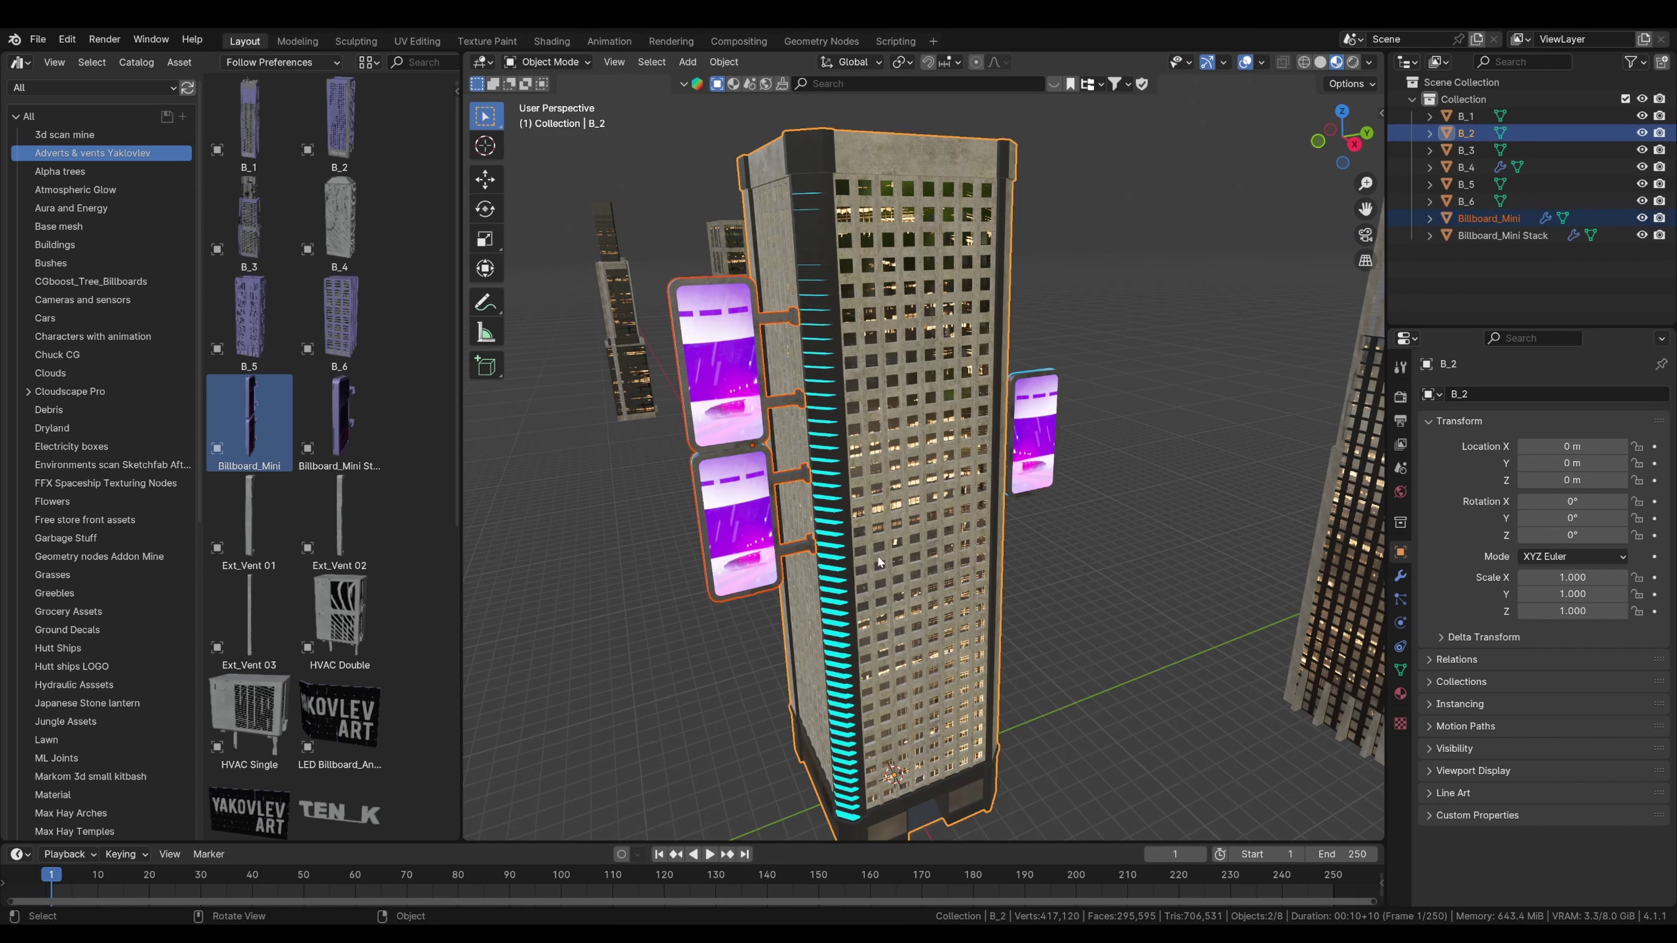
{"action": "key", "text": "ctrl+p"}
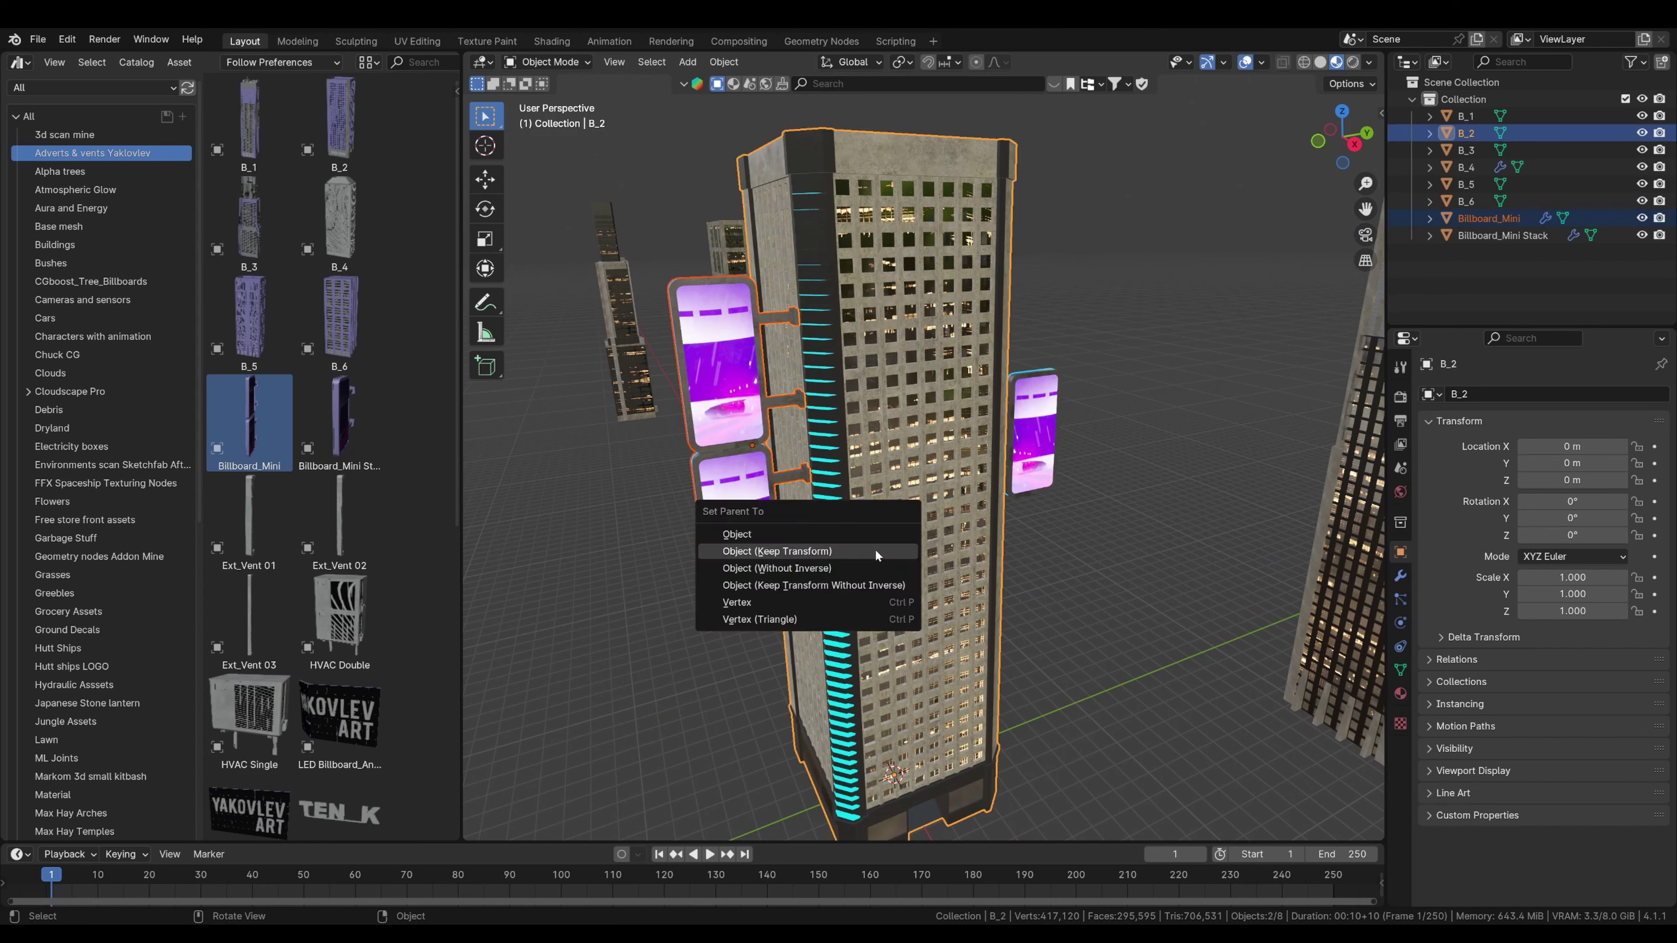
{"action": "left_click", "coordinate": [824, 553]}
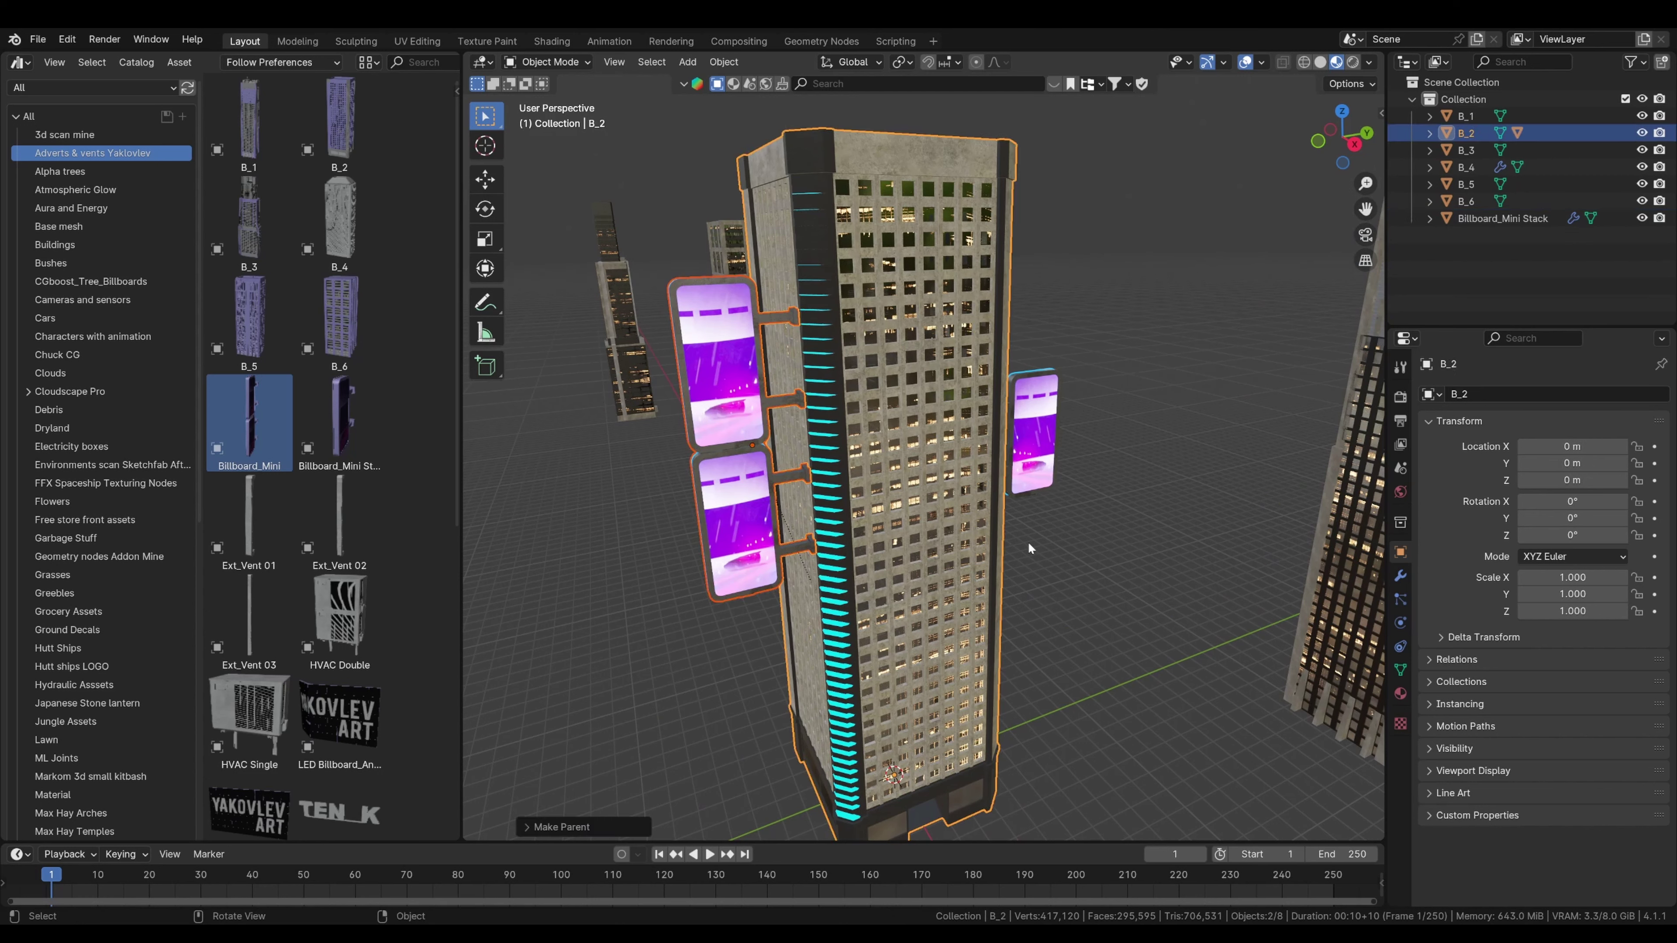
- Start a test rotation of building B_2, cancel it, and undo the parenting of Billboard_Mini
{"action": "left_click", "coordinate": [899, 423]}
{"action": "key", "text": "r"}
{"action": "key", "text": "Escape"}
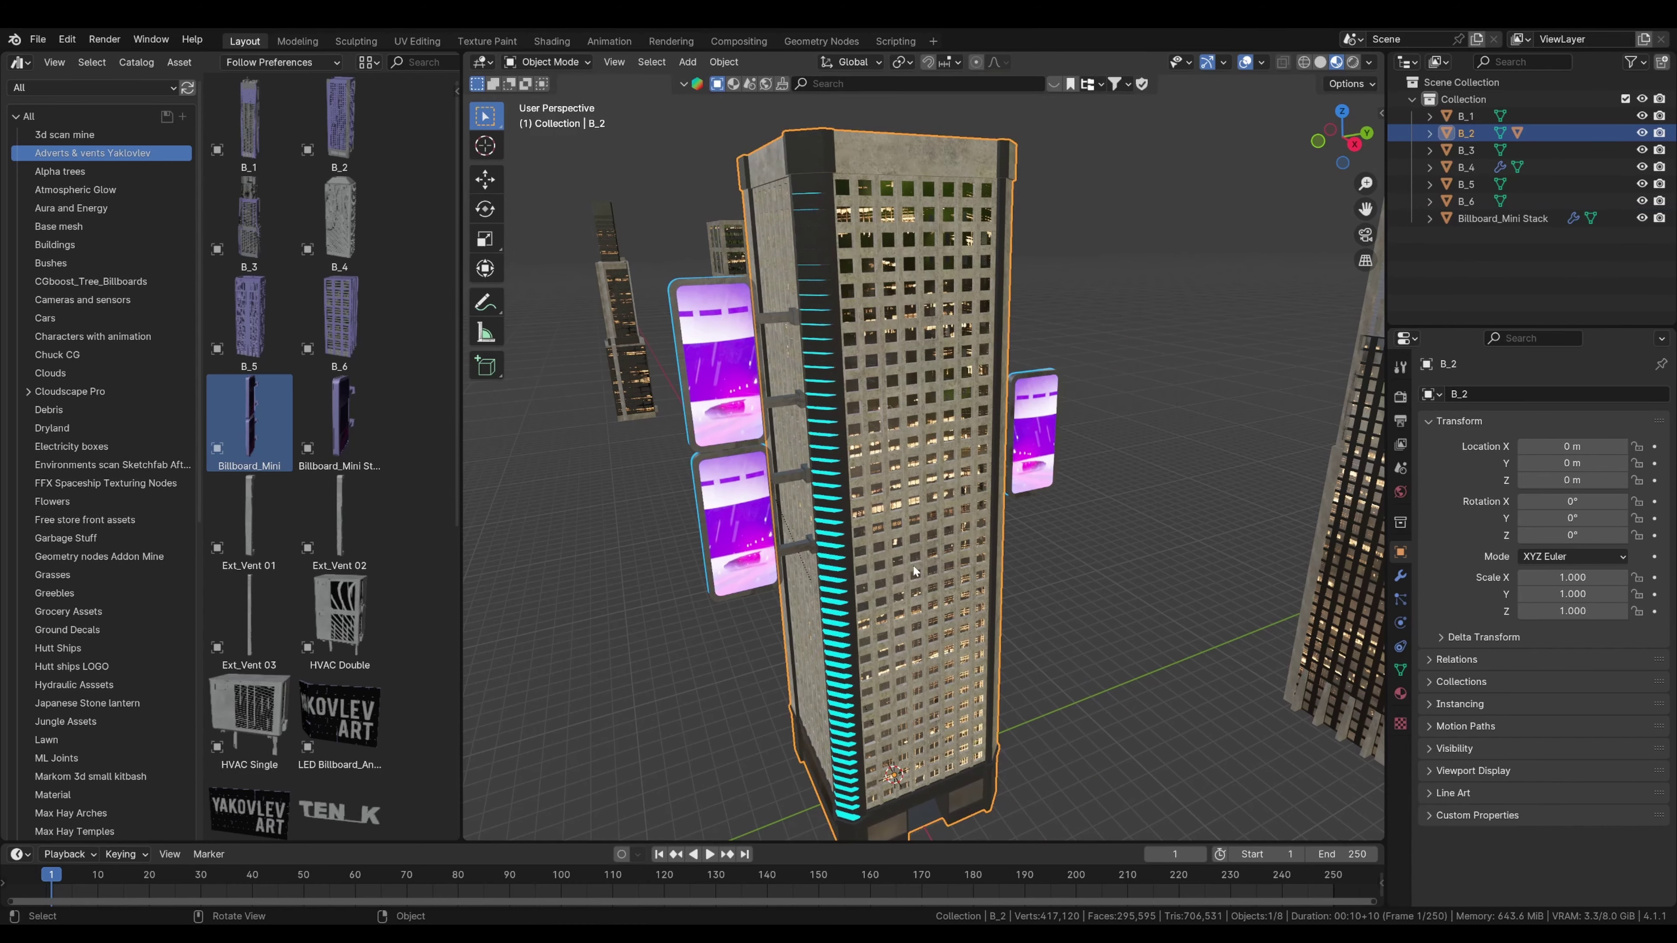
{"action": "middle_click_drag", "start_coordinate": [911, 522], "coordinate": [894, 514]}
{"action": "key", "text": "ctrl+z"}
{"action": "key", "text": "ctrl+z"}
{"action": "key", "text": "ctrl+z"}
{"action": "key", "text": "ctrl+z"}
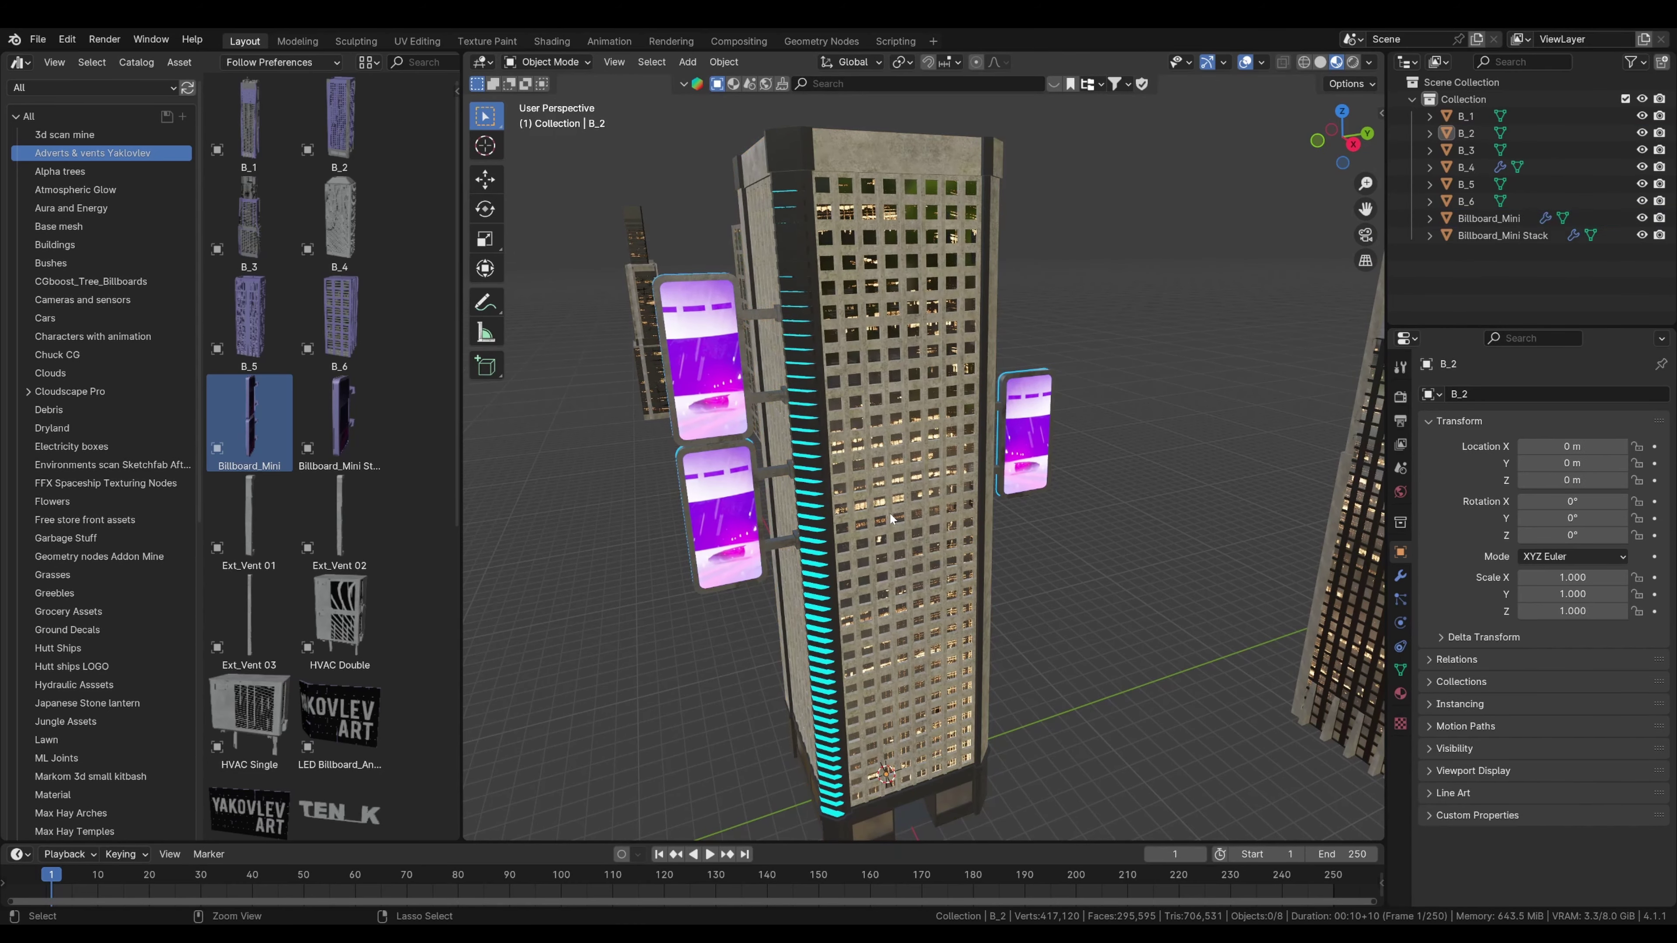
- Select Billboard_Mini, Billboard_Mini Stack and B_2 in turn to match the Outliner entries with the objects in the viewport
{"action": "scroll", "coordinate": [1023, 577], "scroll_direction": "down", "scroll_amount": 5}
{"action": "scroll", "coordinate": [969, 581], "scroll_direction": "up", "scroll_amount": 4}
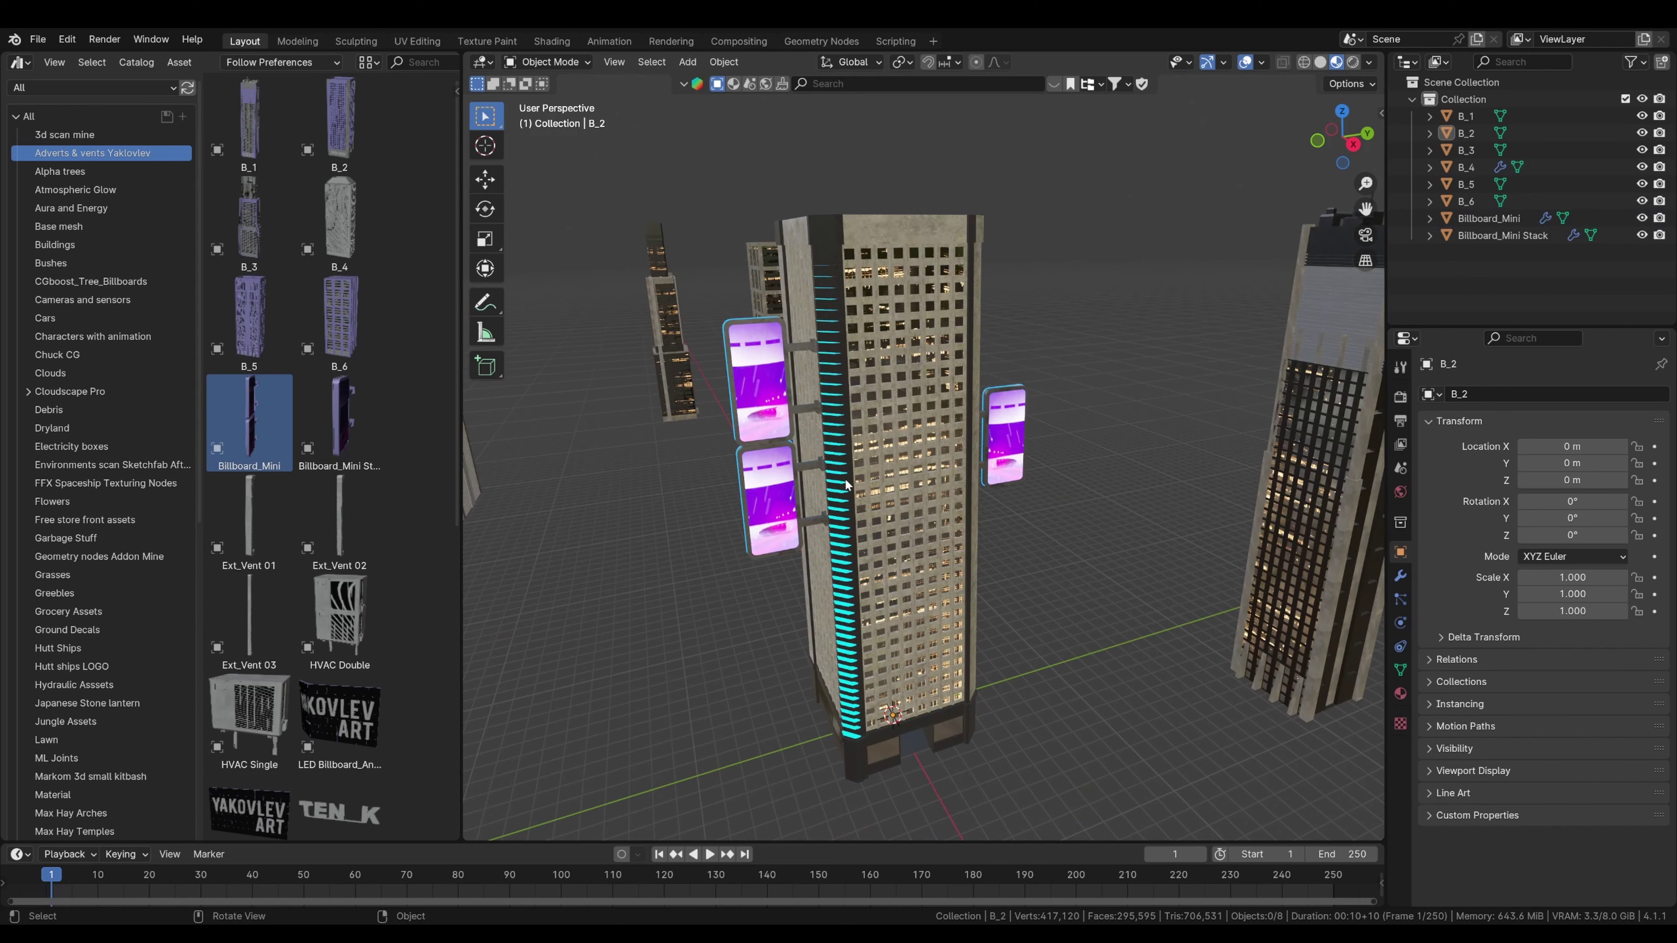
{"action": "left_click", "coordinate": [760, 489]}
{"action": "left_click", "coordinate": [1010, 456]}
{"action": "scroll", "coordinate": [1048, 528], "scroll_direction": "up", "scroll_amount": 2}
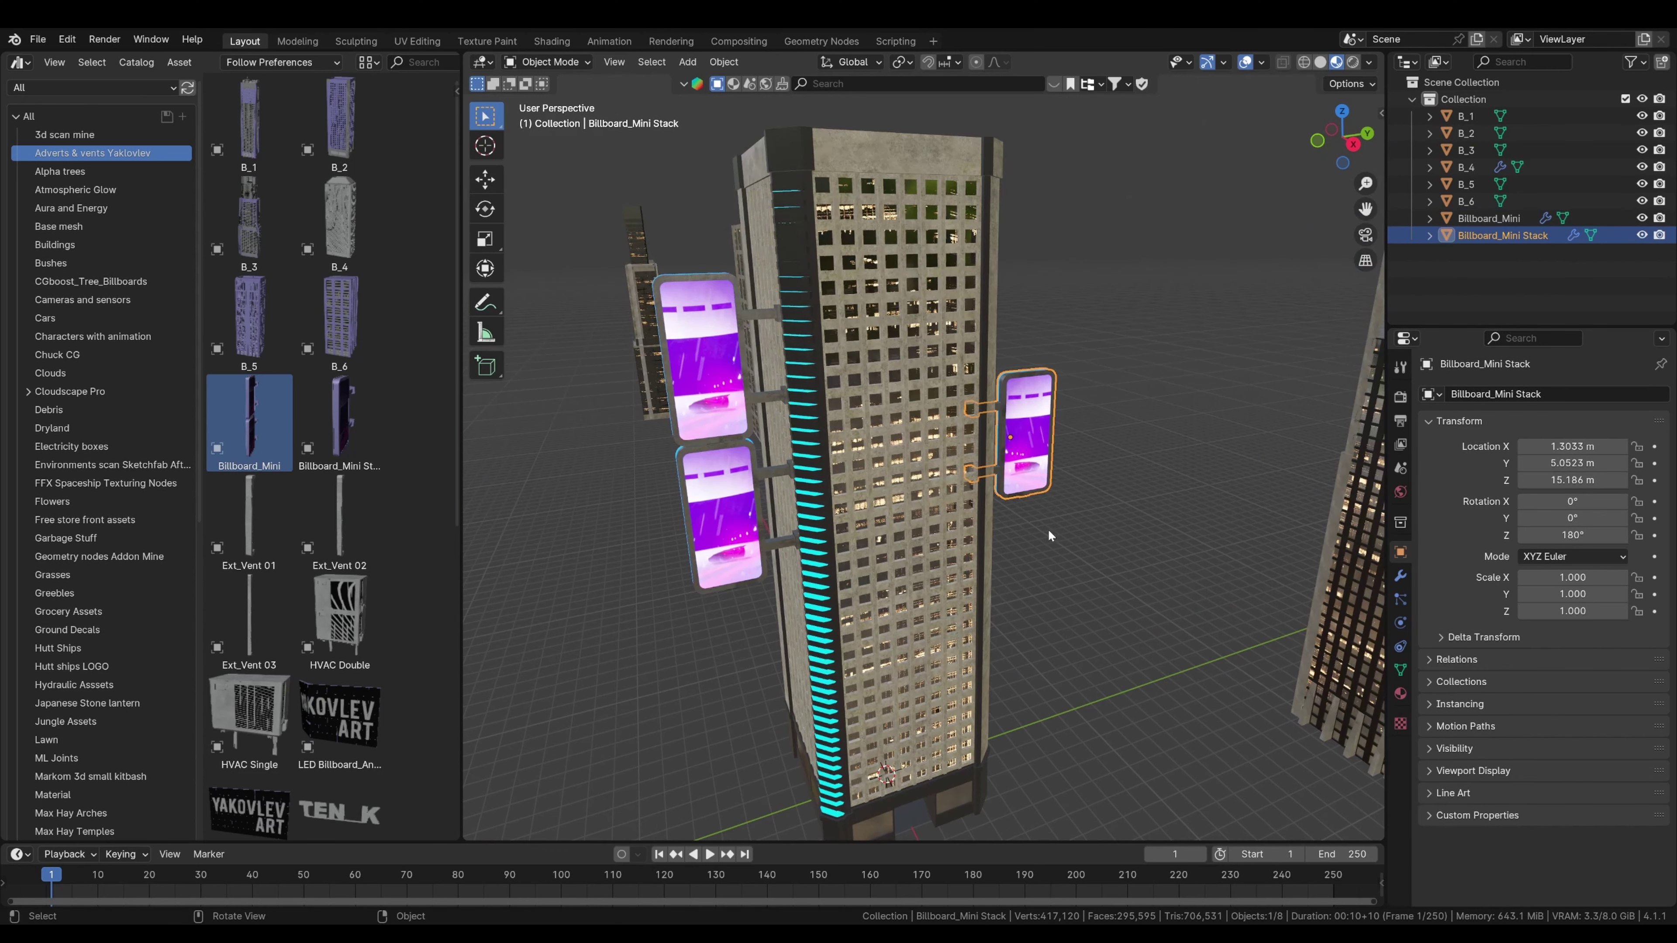
{"action": "left_click", "coordinate": [1049, 528]}
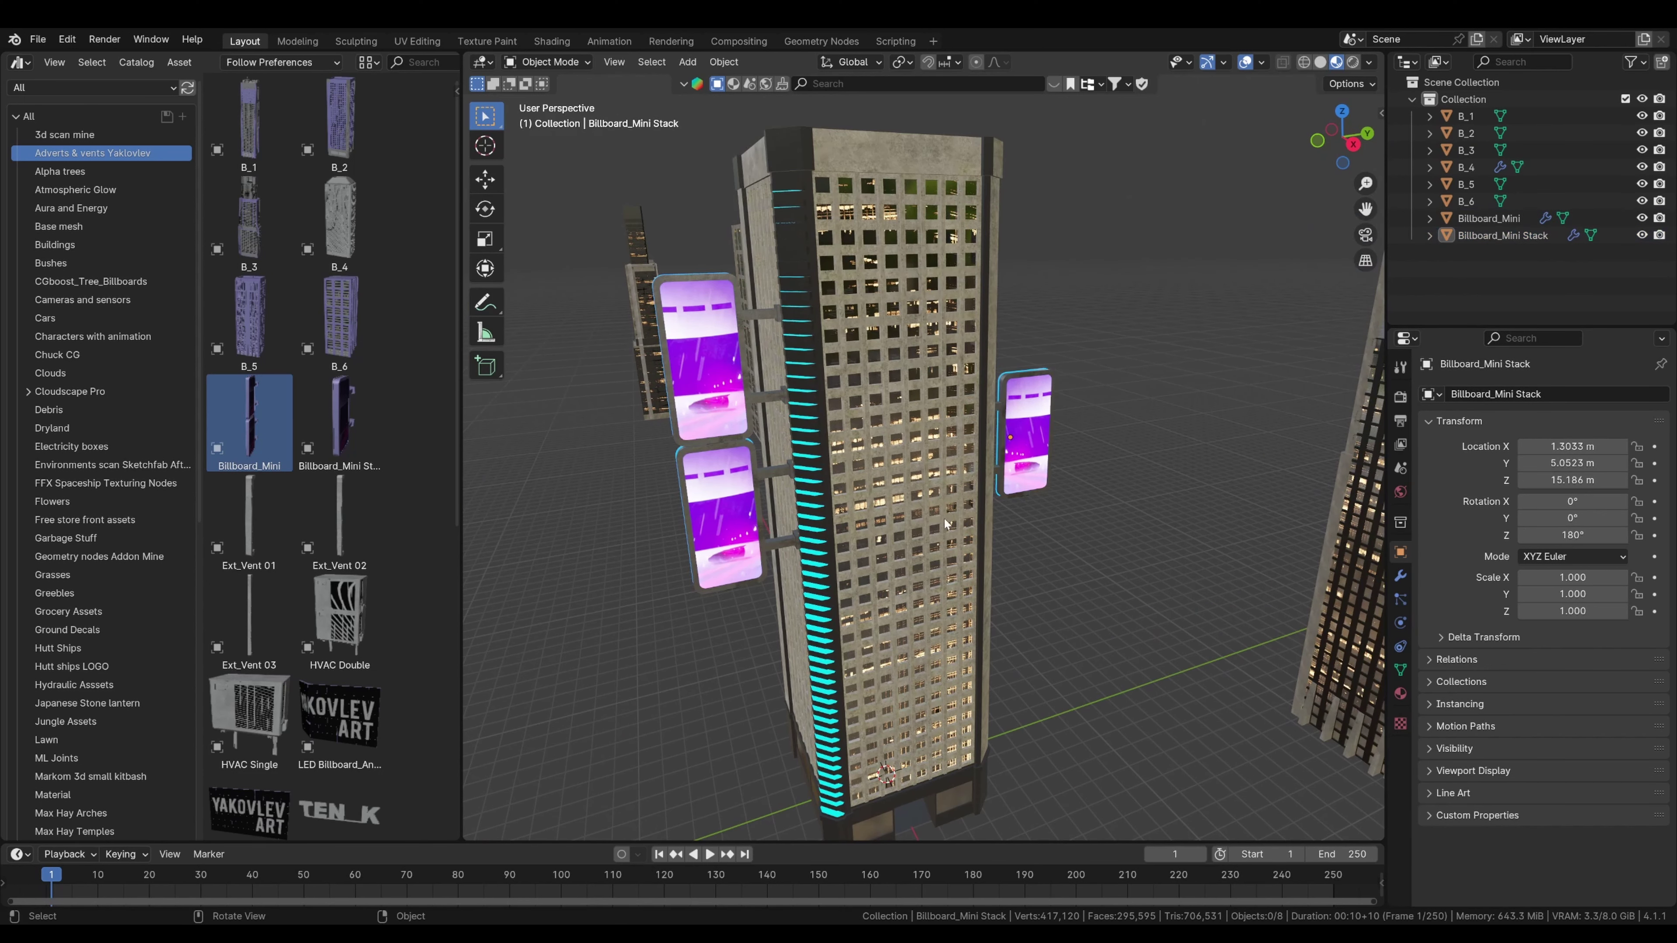
{"action": "left_click", "coordinate": [1476, 219]}
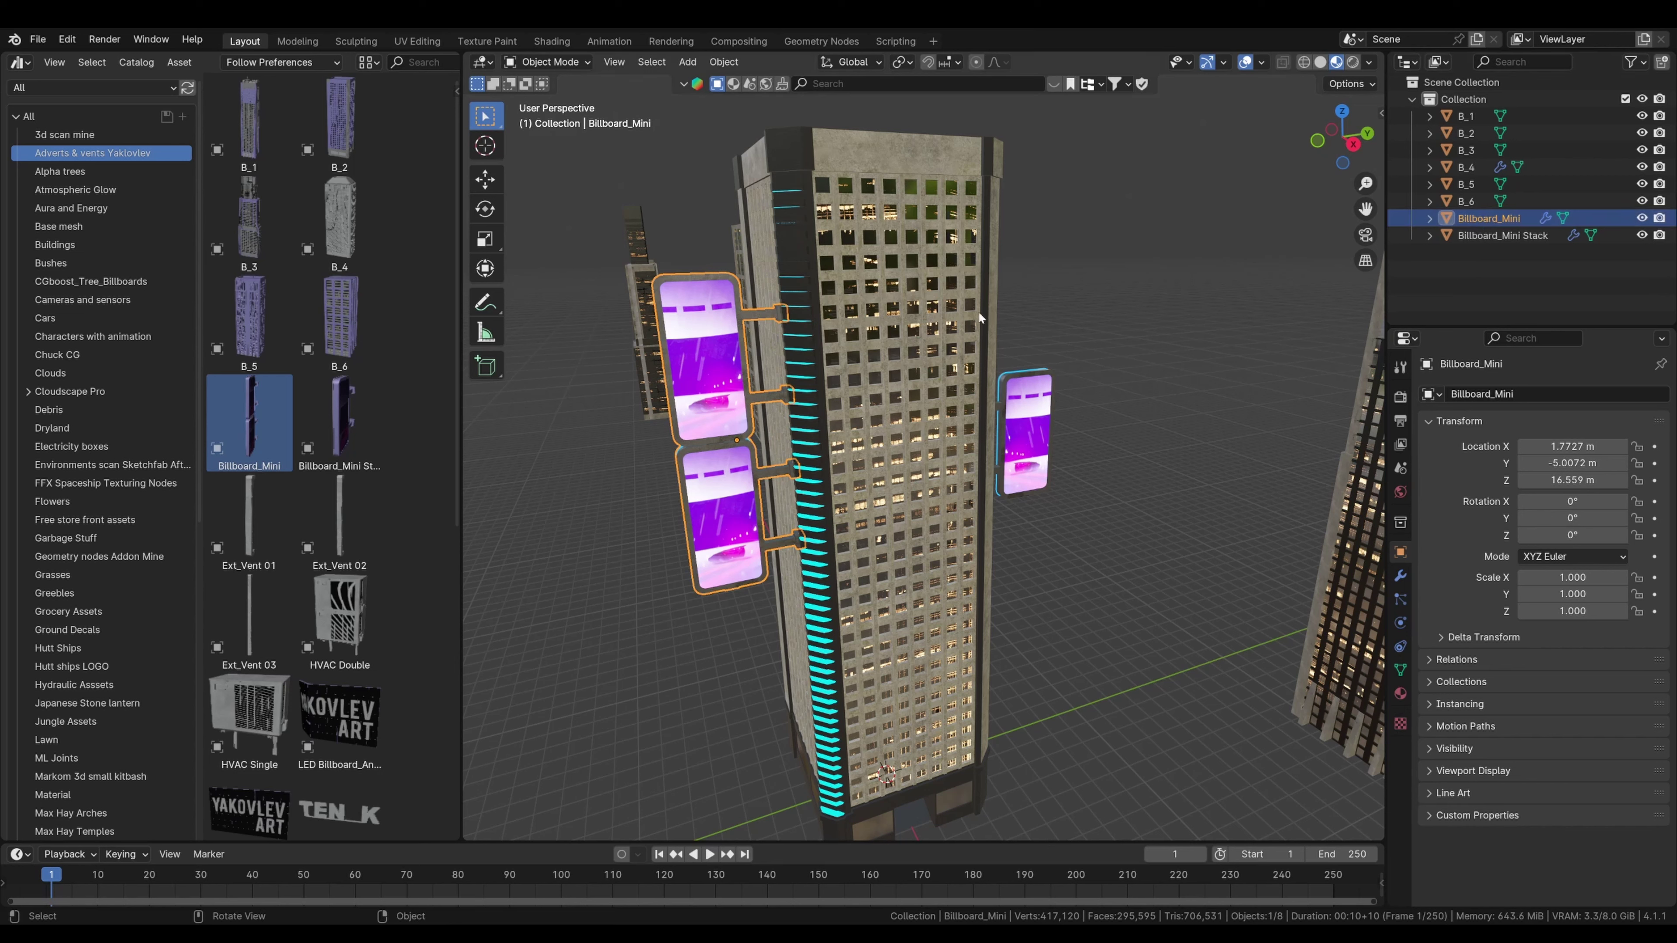
{"action": "left_click", "coordinate": [973, 288]}
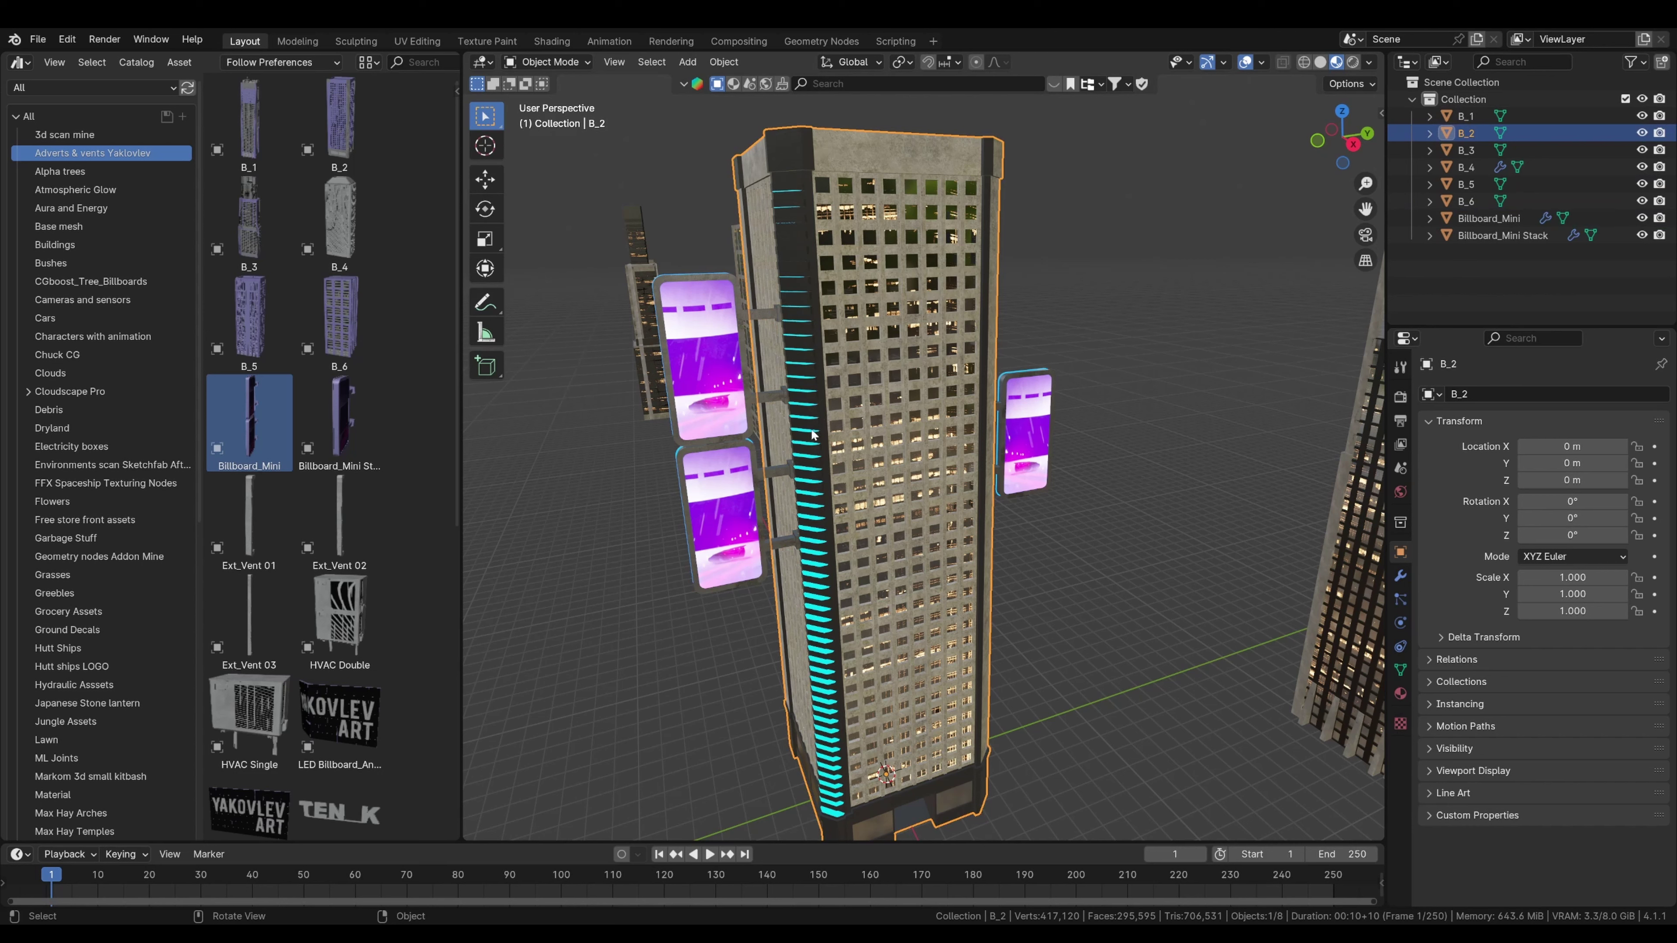
{"action": "left_click", "coordinate": [1508, 235]}
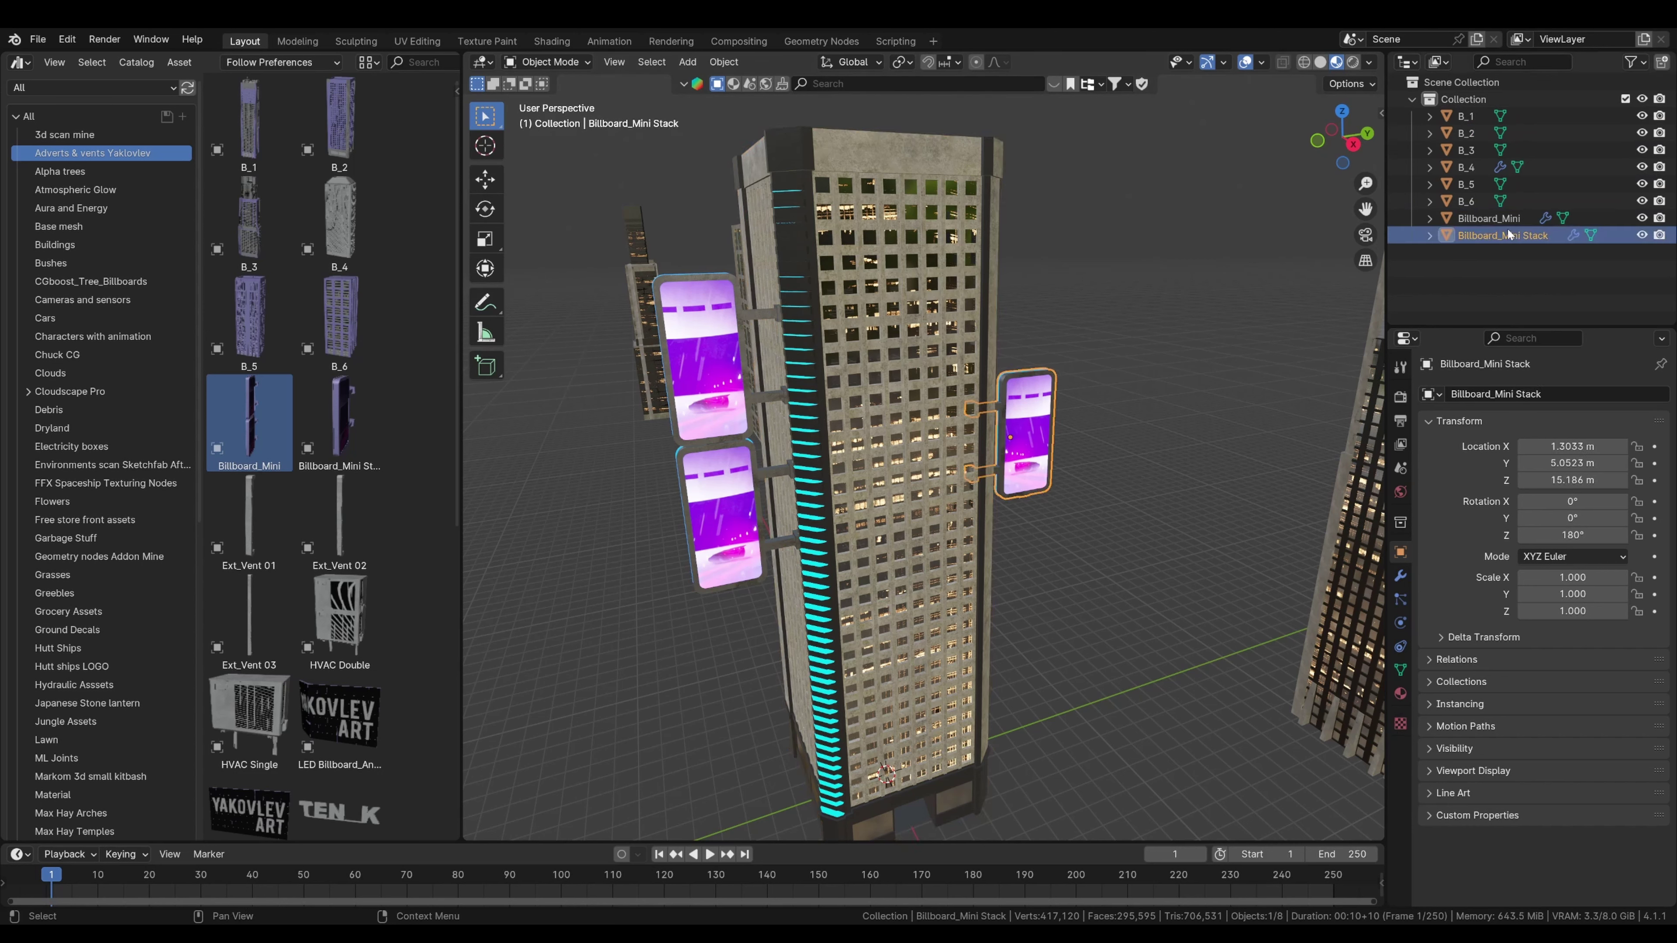
- Parent Billboard_Mini and Billboard_Mini Stack together to B_2 in the Outliner, and expand B_2 to show its children
{"action": "left_click", "coordinate": [1506, 220]}
{"action": "left_click", "coordinate": [1502, 234], "text": "ctrl"}
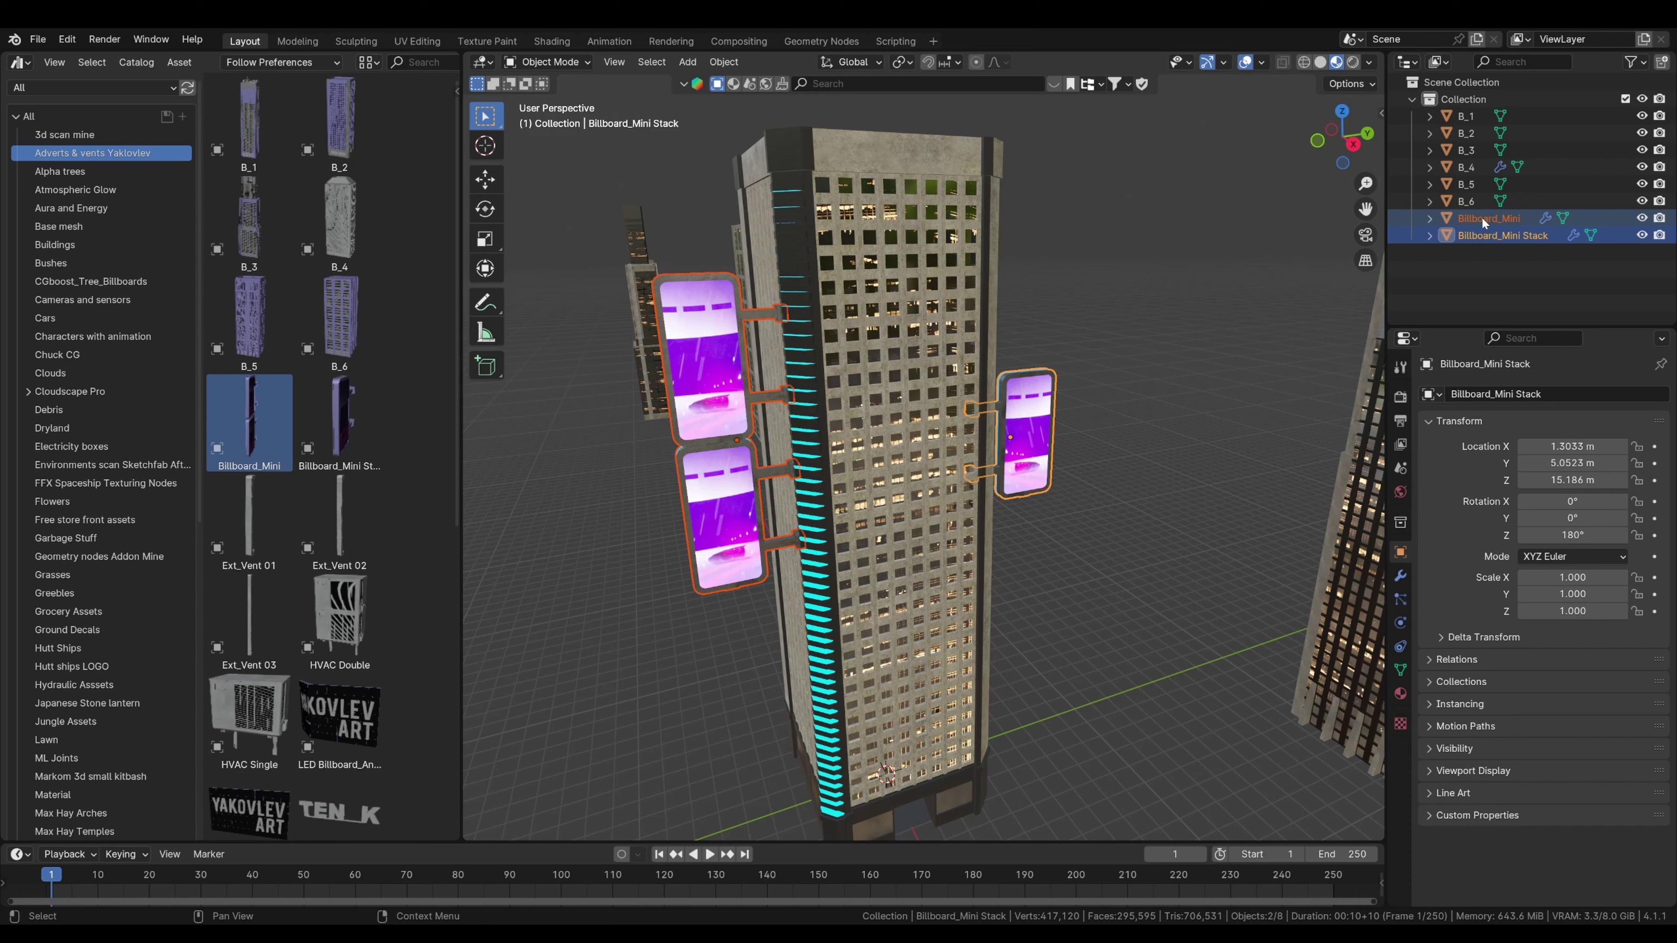
{"action": "left_click_drag", "start_coordinate": [1482, 217], "coordinate": [1475, 134]}
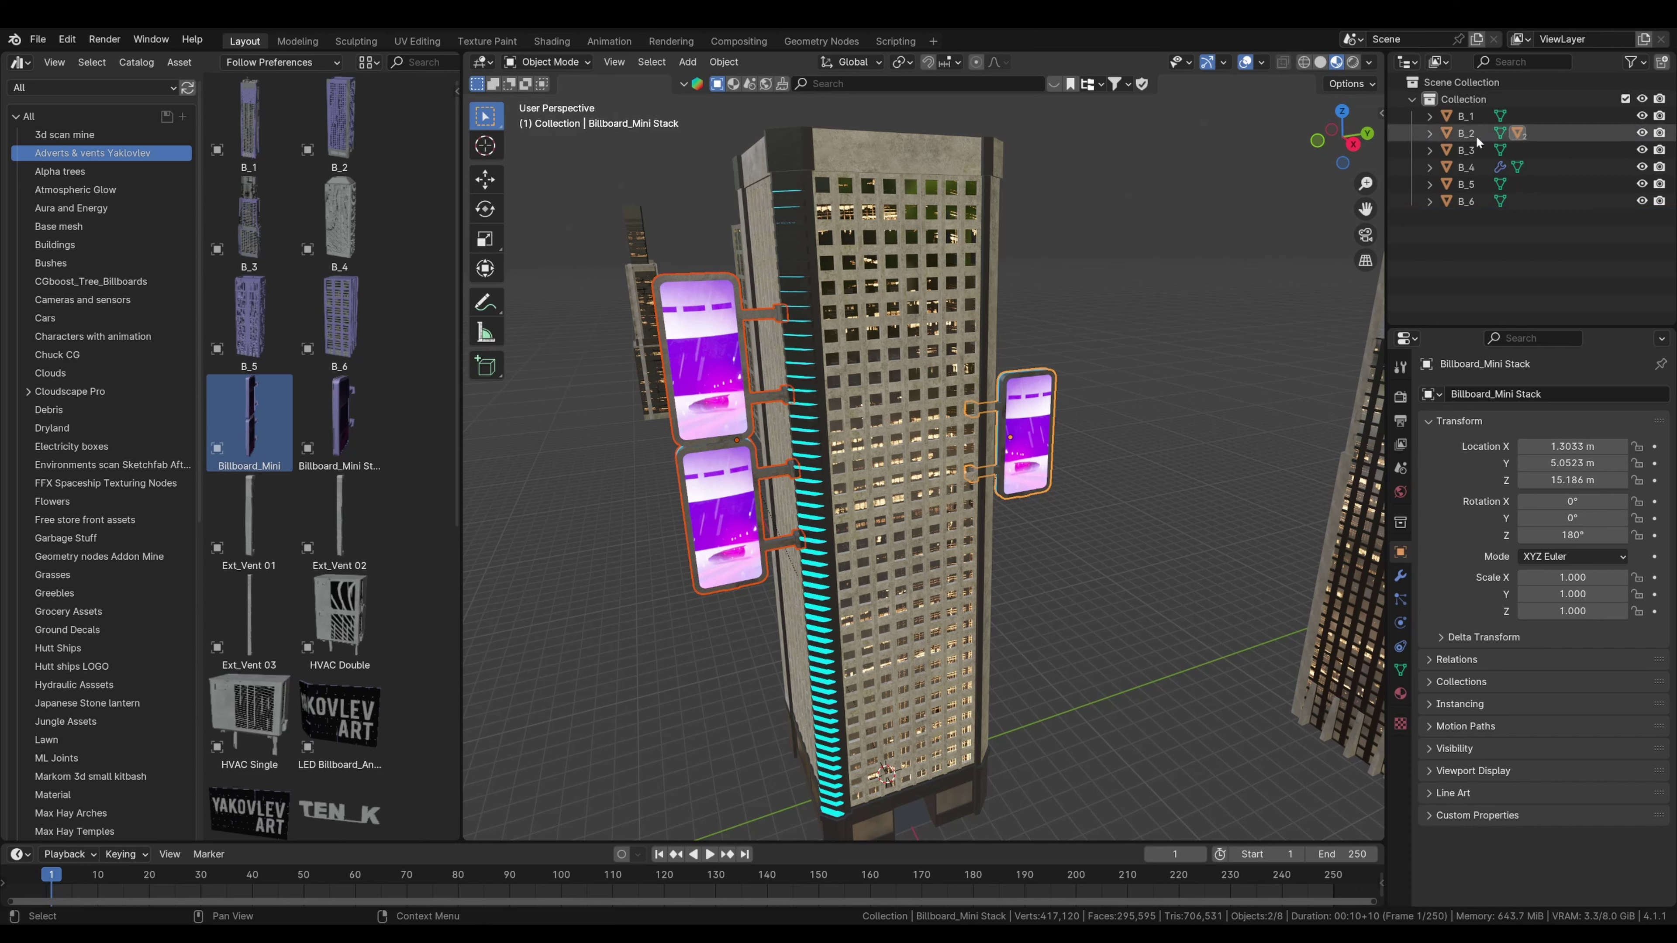
{"action": "left_click", "coordinate": [1429, 133]}
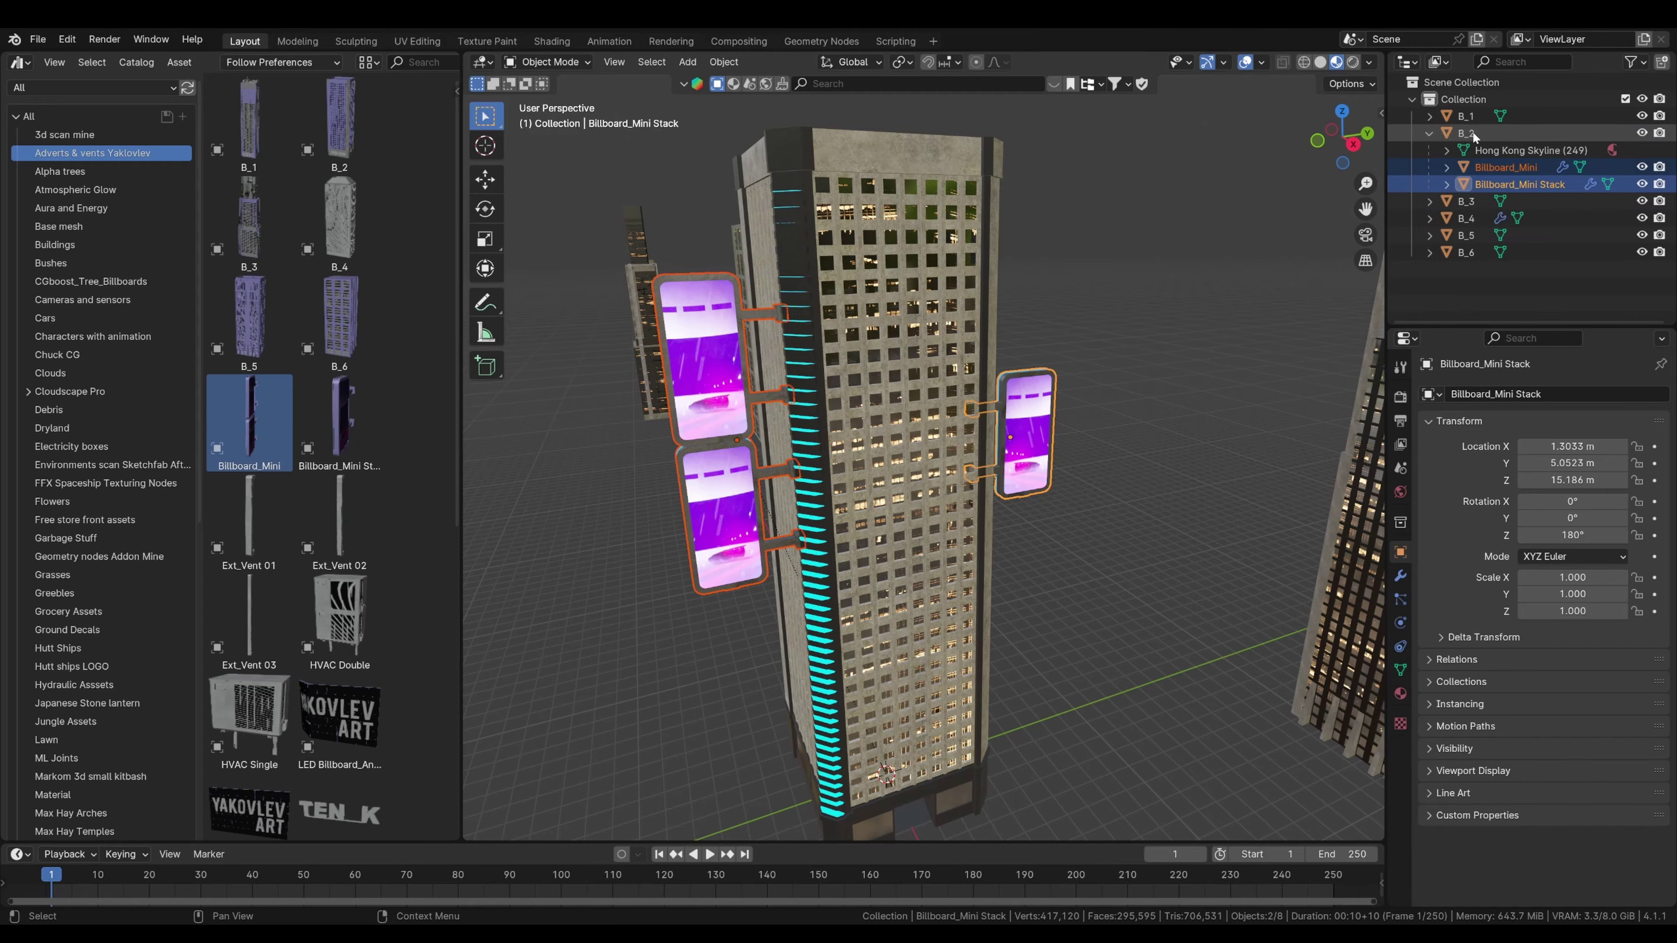
- Test-move building B_2 several times to check that both billboards follow it, cancelling each move
{"action": "left_click", "coordinate": [1472, 132]}
{"action": "key", "text": "g"}
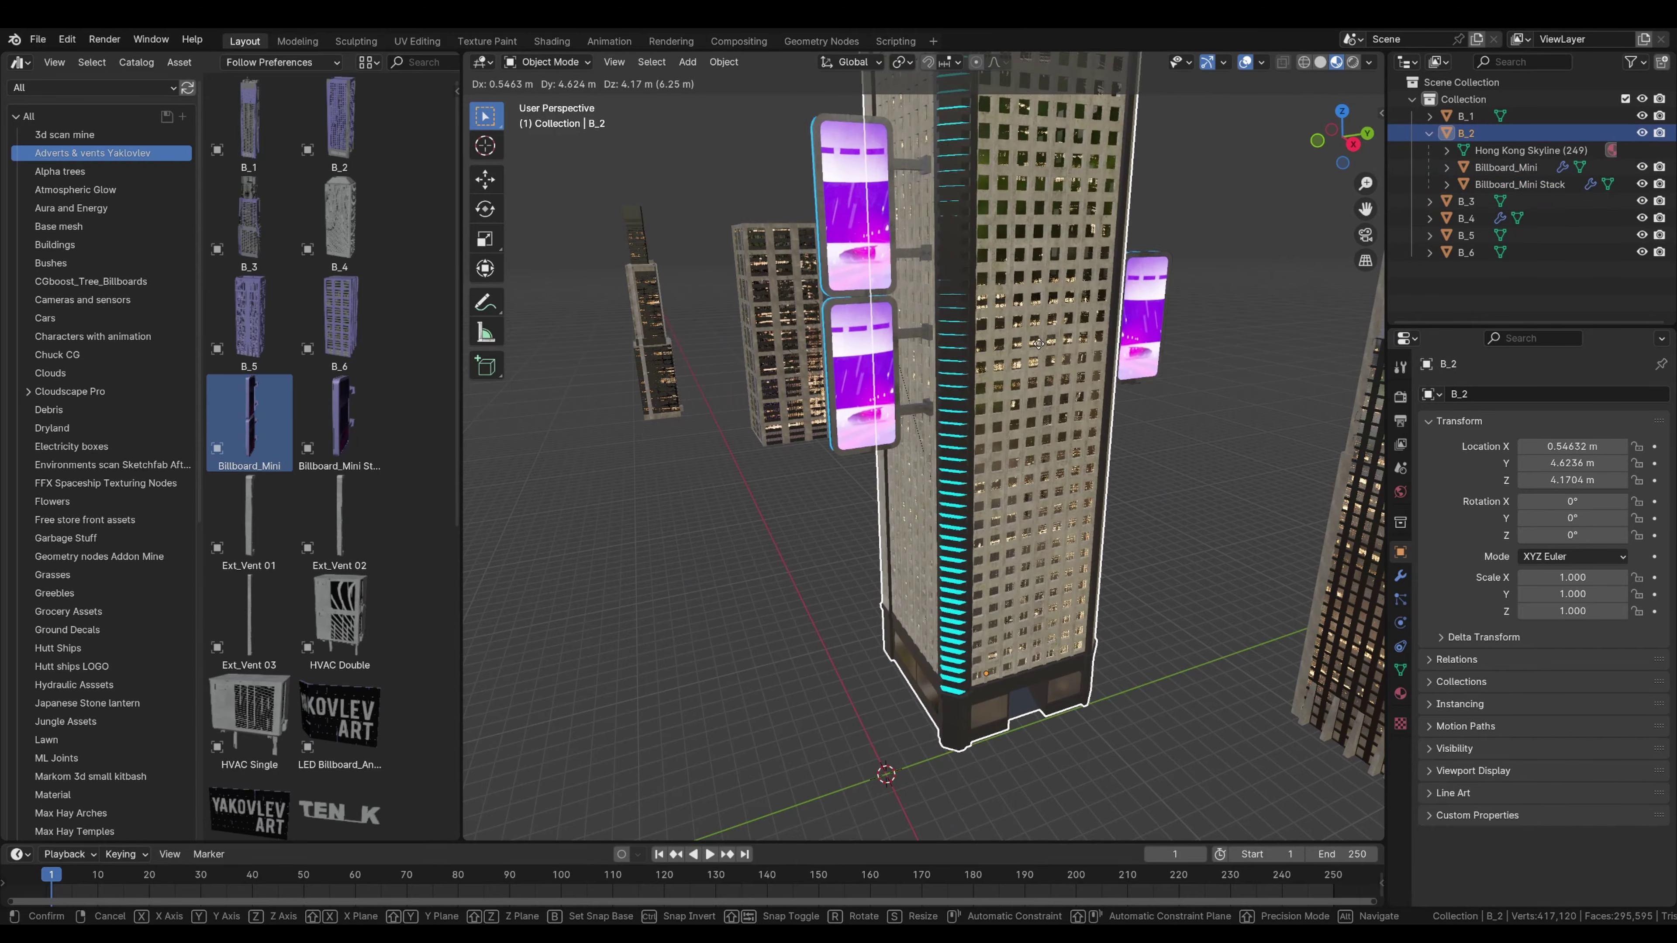
{"action": "right_click", "coordinate": [990, 426]}
{"action": "scroll", "coordinate": [990, 426], "scroll_direction": "down", "scroll_amount": 5}
{"action": "scroll", "coordinate": [992, 429], "scroll_direction": "up", "scroll_amount": 3}
{"action": "key", "text": "g"}
{"action": "right_click", "coordinate": [1067, 397]}
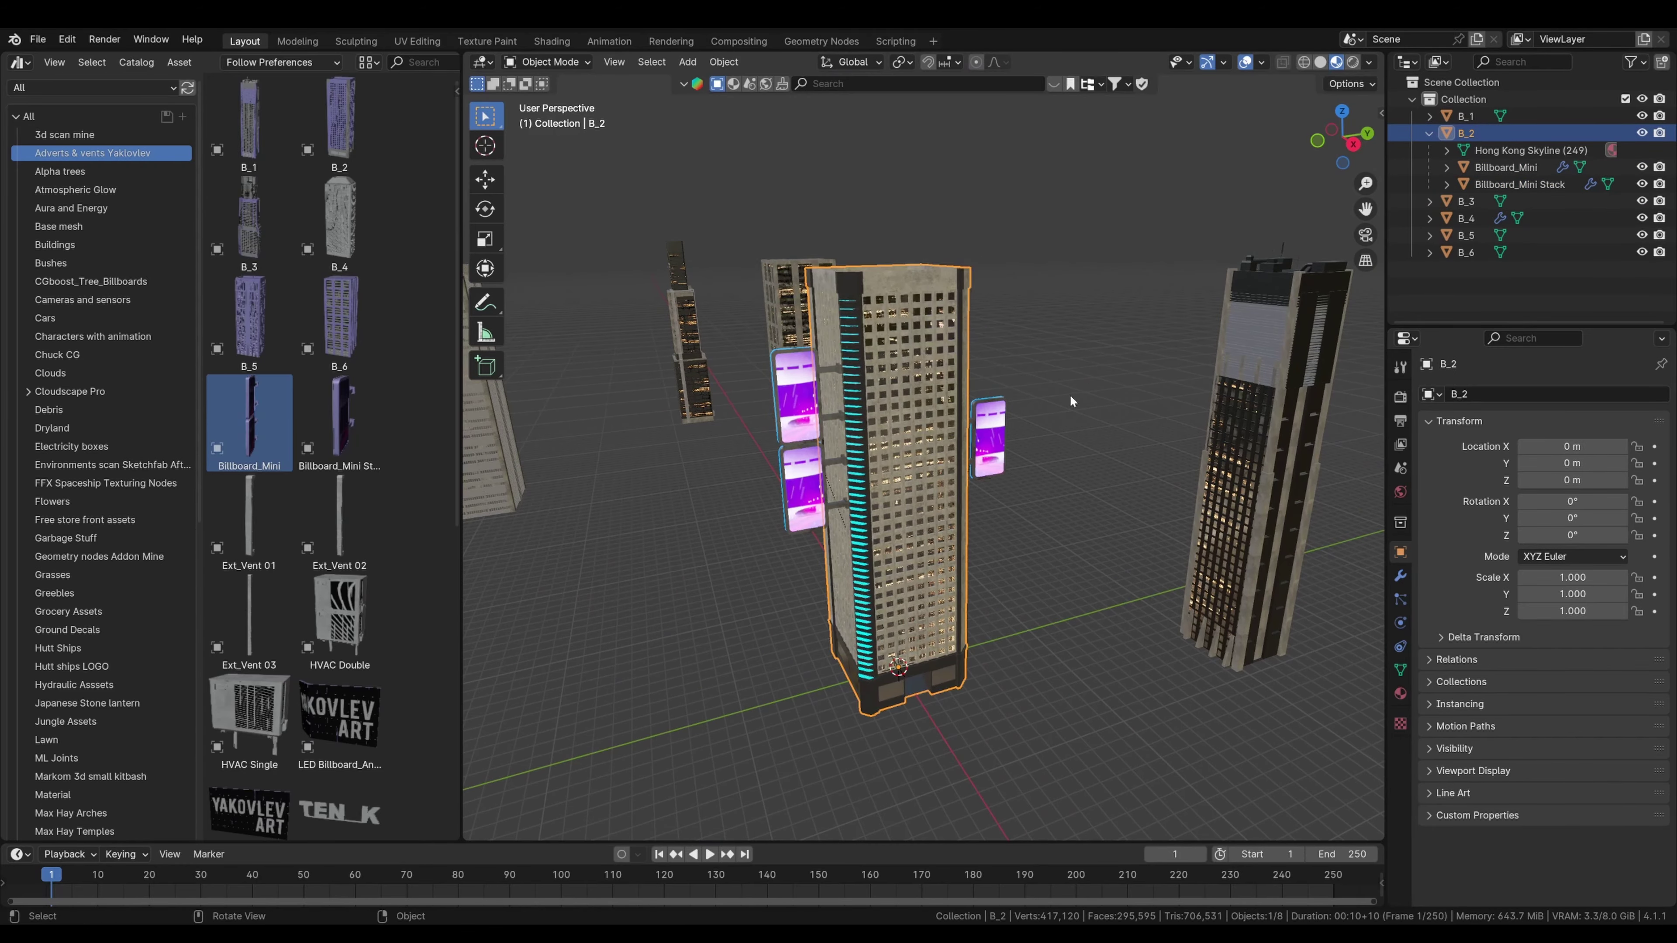
{"action": "scroll", "coordinate": [1067, 398], "scroll_direction": "up", "scroll_amount": 2}
{"action": "key", "text": "g"}
{"action": "right_click", "coordinate": [1129, 423]}
{"action": "scroll", "coordinate": [1106, 386], "scroll_direction": "down", "scroll_amount": 4}
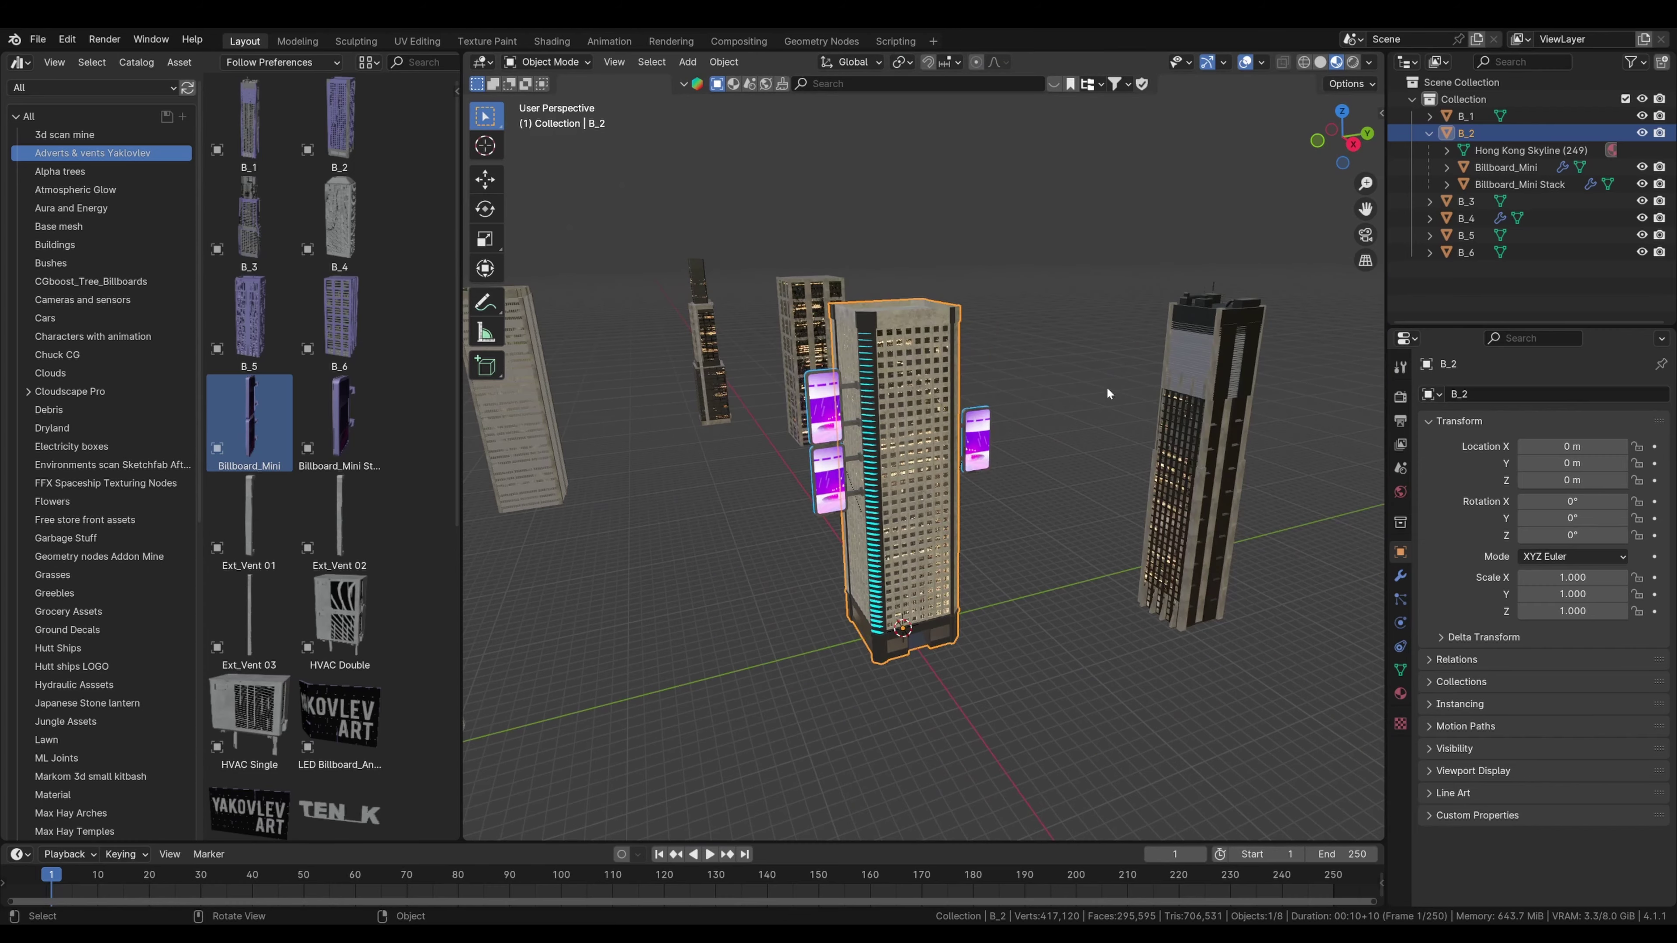
{"action": "scroll", "coordinate": [1067, 414], "scroll_direction": "up", "scroll_amount": 3}
{"action": "left_click", "coordinate": [1539, 289]}
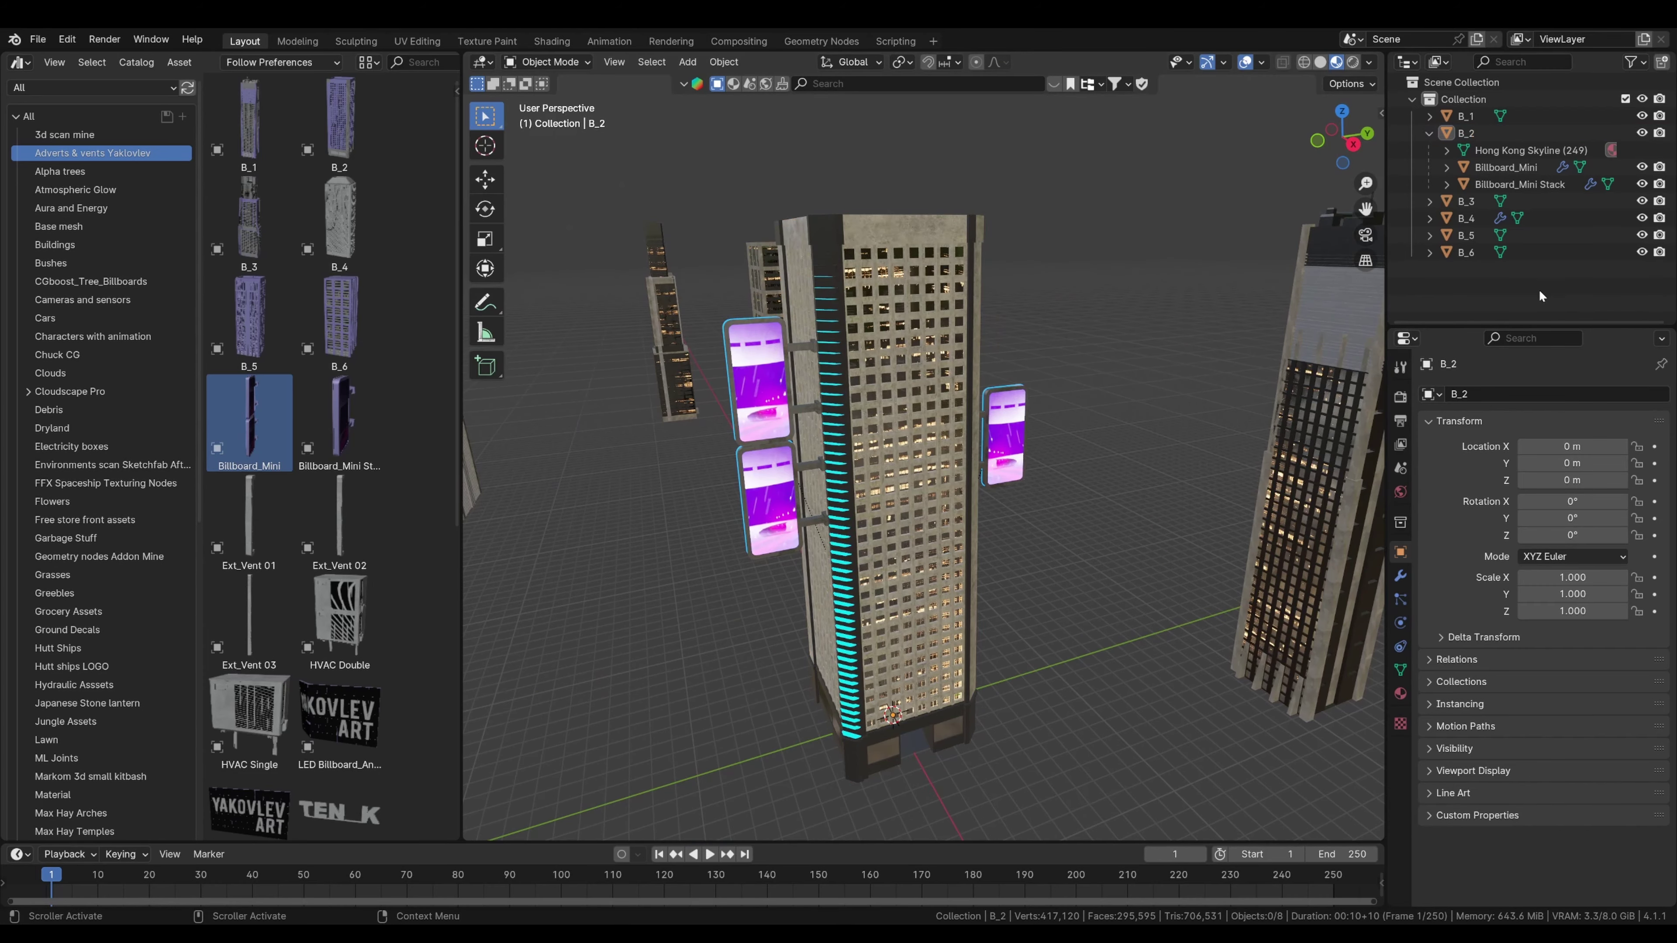
{"action": "left_click", "coordinate": [957, 543]}
{"action": "key", "text": "g"}
{"action": "right_click", "coordinate": [1096, 478]}
{"action": "middle_click_drag", "start_coordinate": [1071, 474], "coordinate": [1010, 485]}
{"action": "scroll", "coordinate": [1020, 481], "scroll_direction": "up", "scroll_amount": 2}
{"action": "left_click", "coordinate": [1051, 486]}
- Select Billboard_Mini with B_2 as the active object and open the Set Parent To options
{"action": "left_click", "coordinate": [859, 502]}
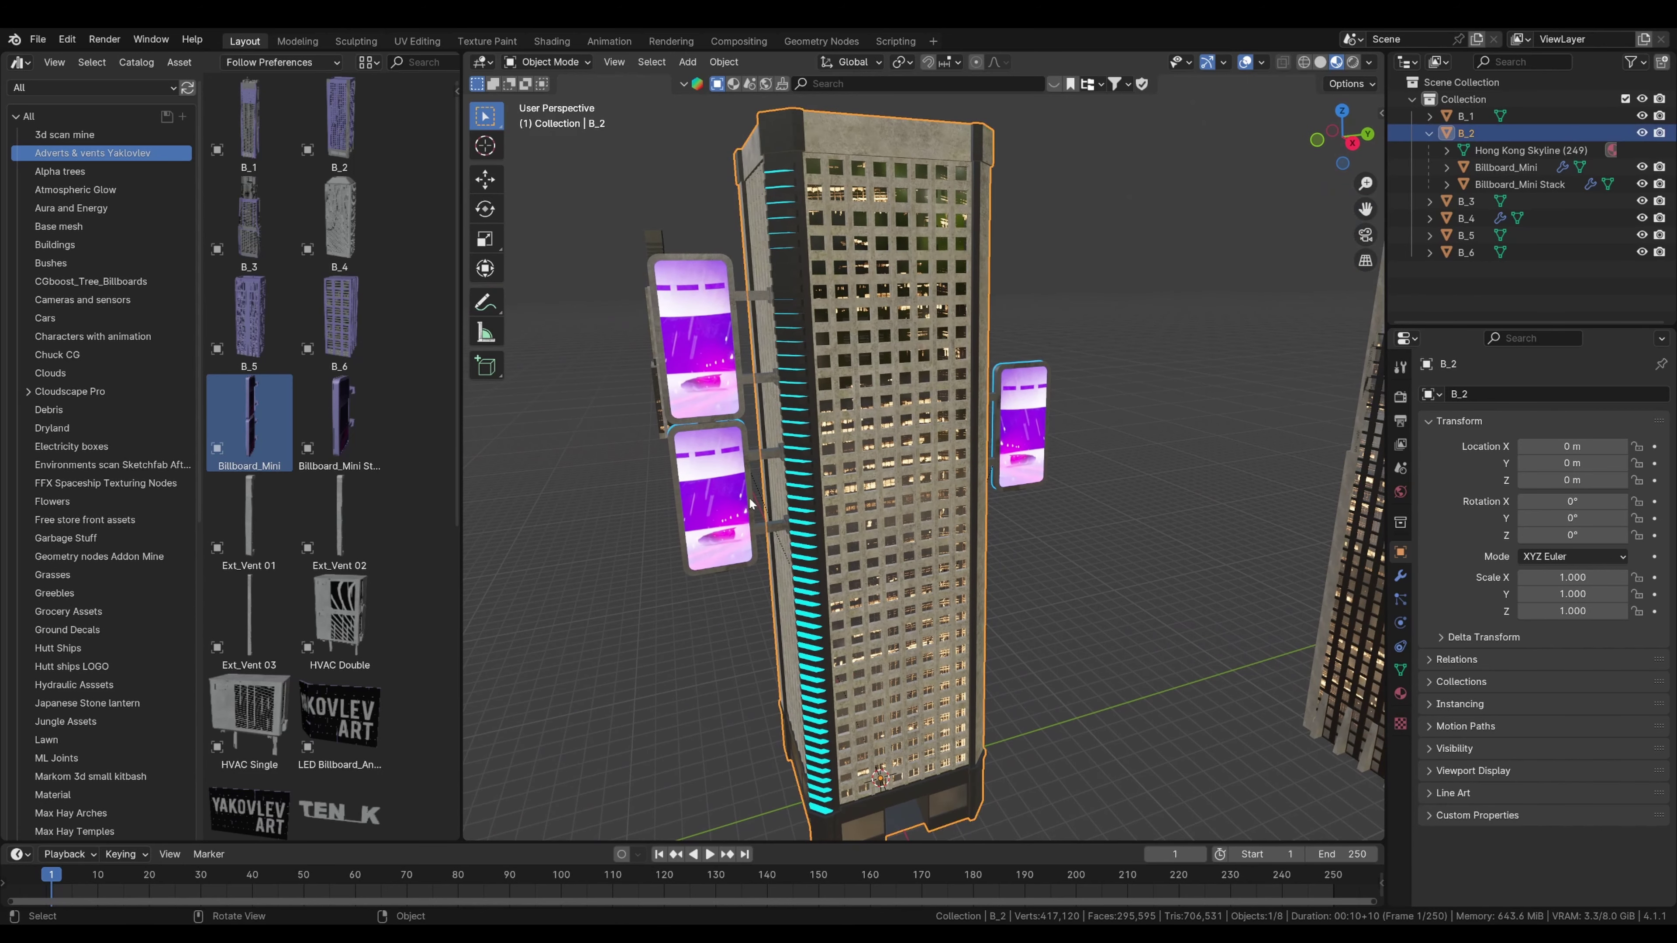
{"action": "left_click", "coordinate": [706, 477]}
{"action": "left_click", "coordinate": [859, 467], "text": "shift"}
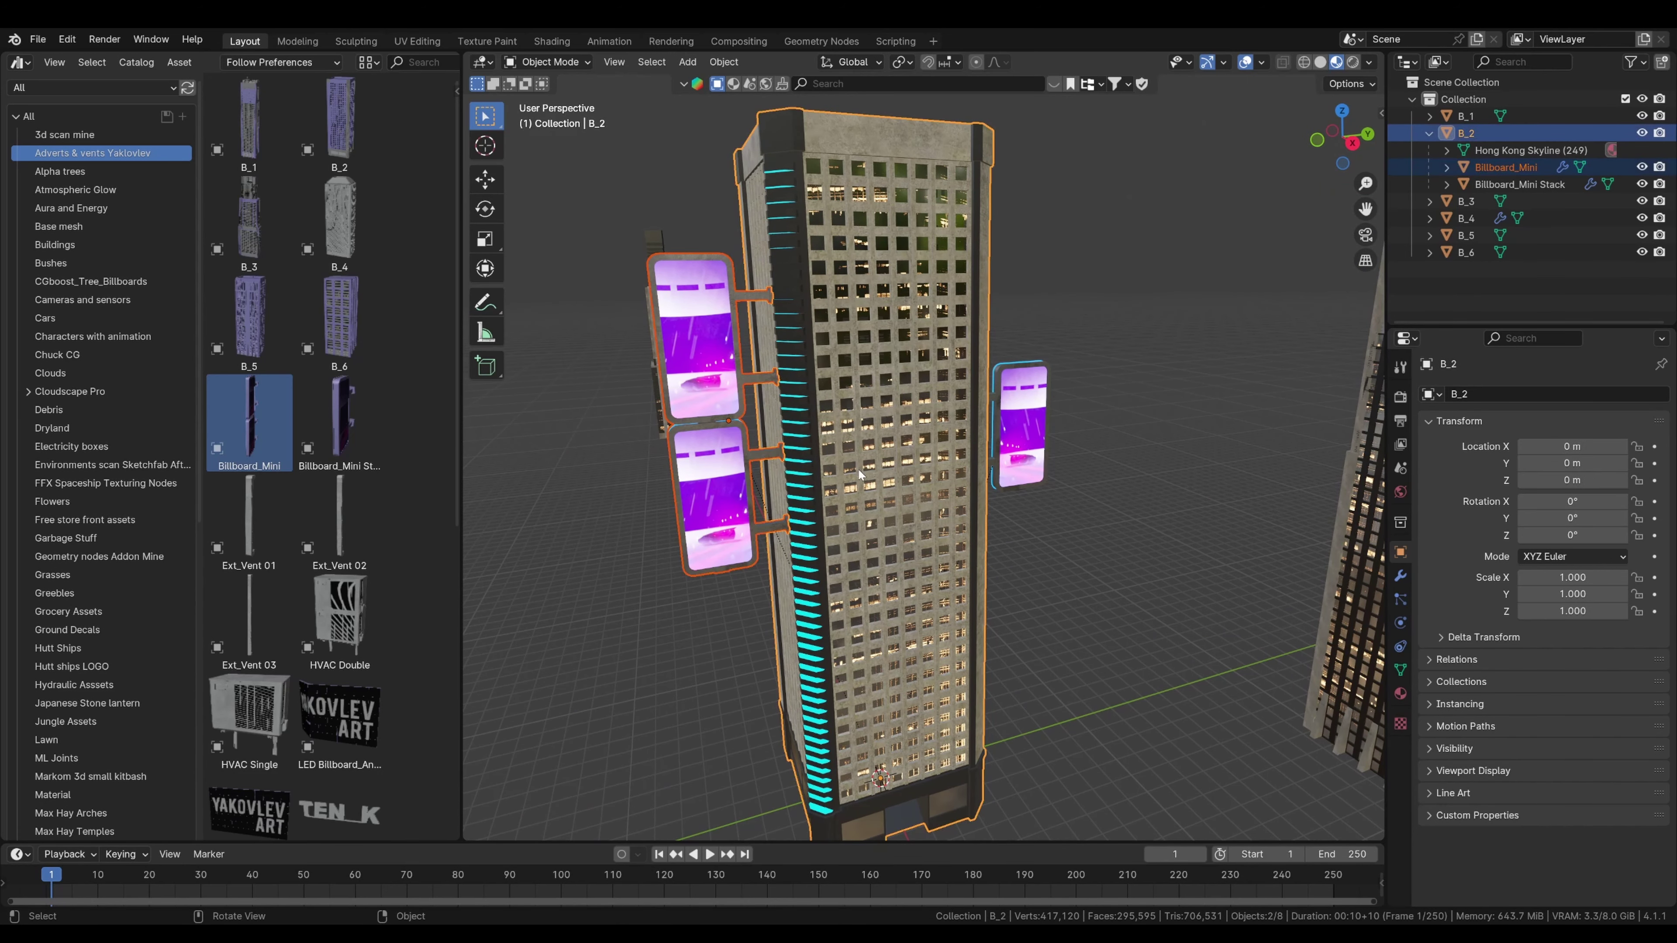
{"action": "key", "text": "ctrl+p"}
- Parent the building B_3 to B_2 in the Outliner
{"action": "left_click", "coordinate": [1477, 188]}
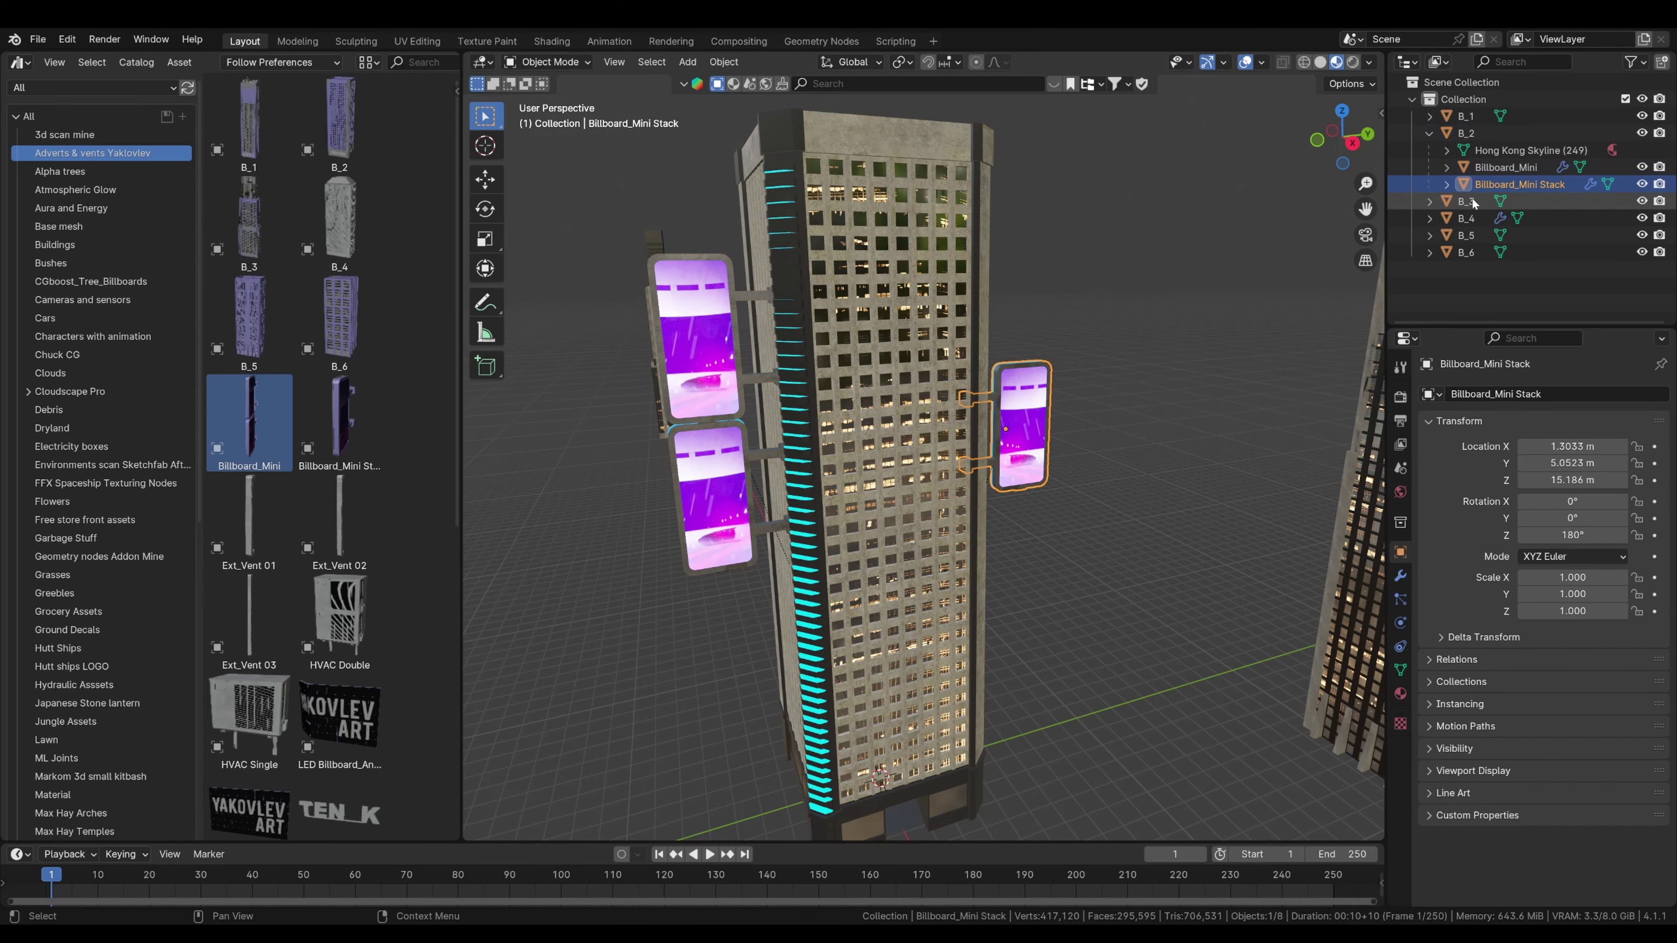
{"action": "left_click", "coordinate": [1472, 201]}
{"action": "left_click_drag", "start_coordinate": [1471, 202], "coordinate": [1477, 132]}
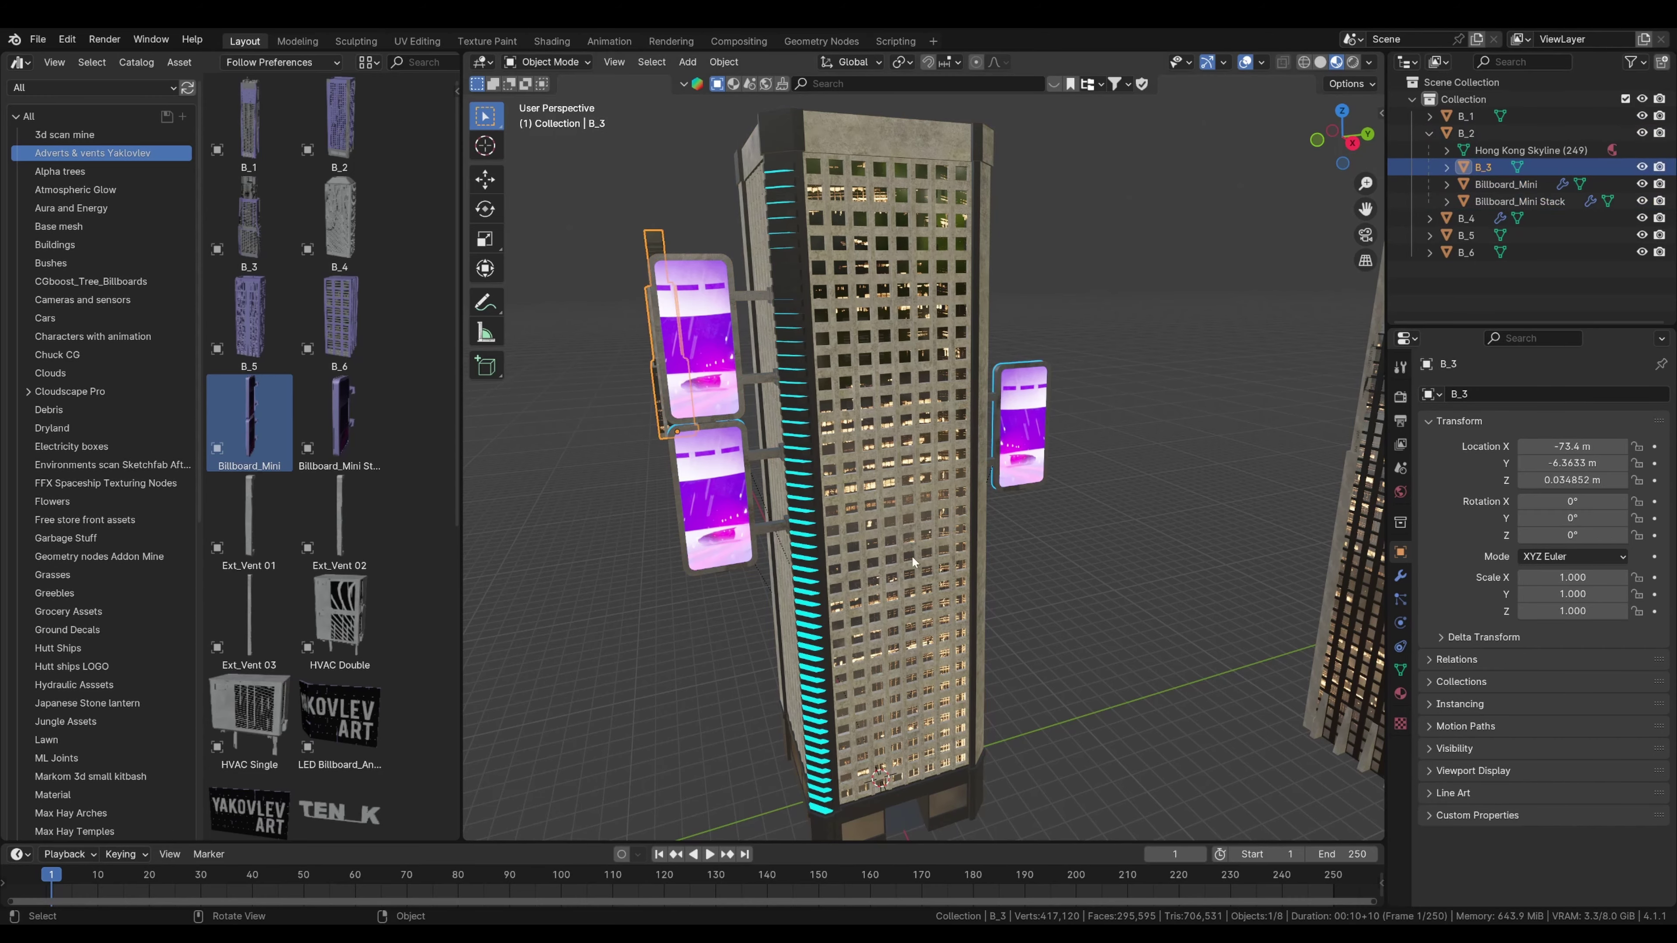
- Test-move B_2 with B_3 among its children, cancelling each move
{"action": "left_click", "coordinate": [912, 552]}
{"action": "scroll", "coordinate": [908, 538], "scroll_direction": "down", "scroll_amount": 7}
{"action": "key", "text": "g"}
{"action": "right_click", "coordinate": [1096, 387]}
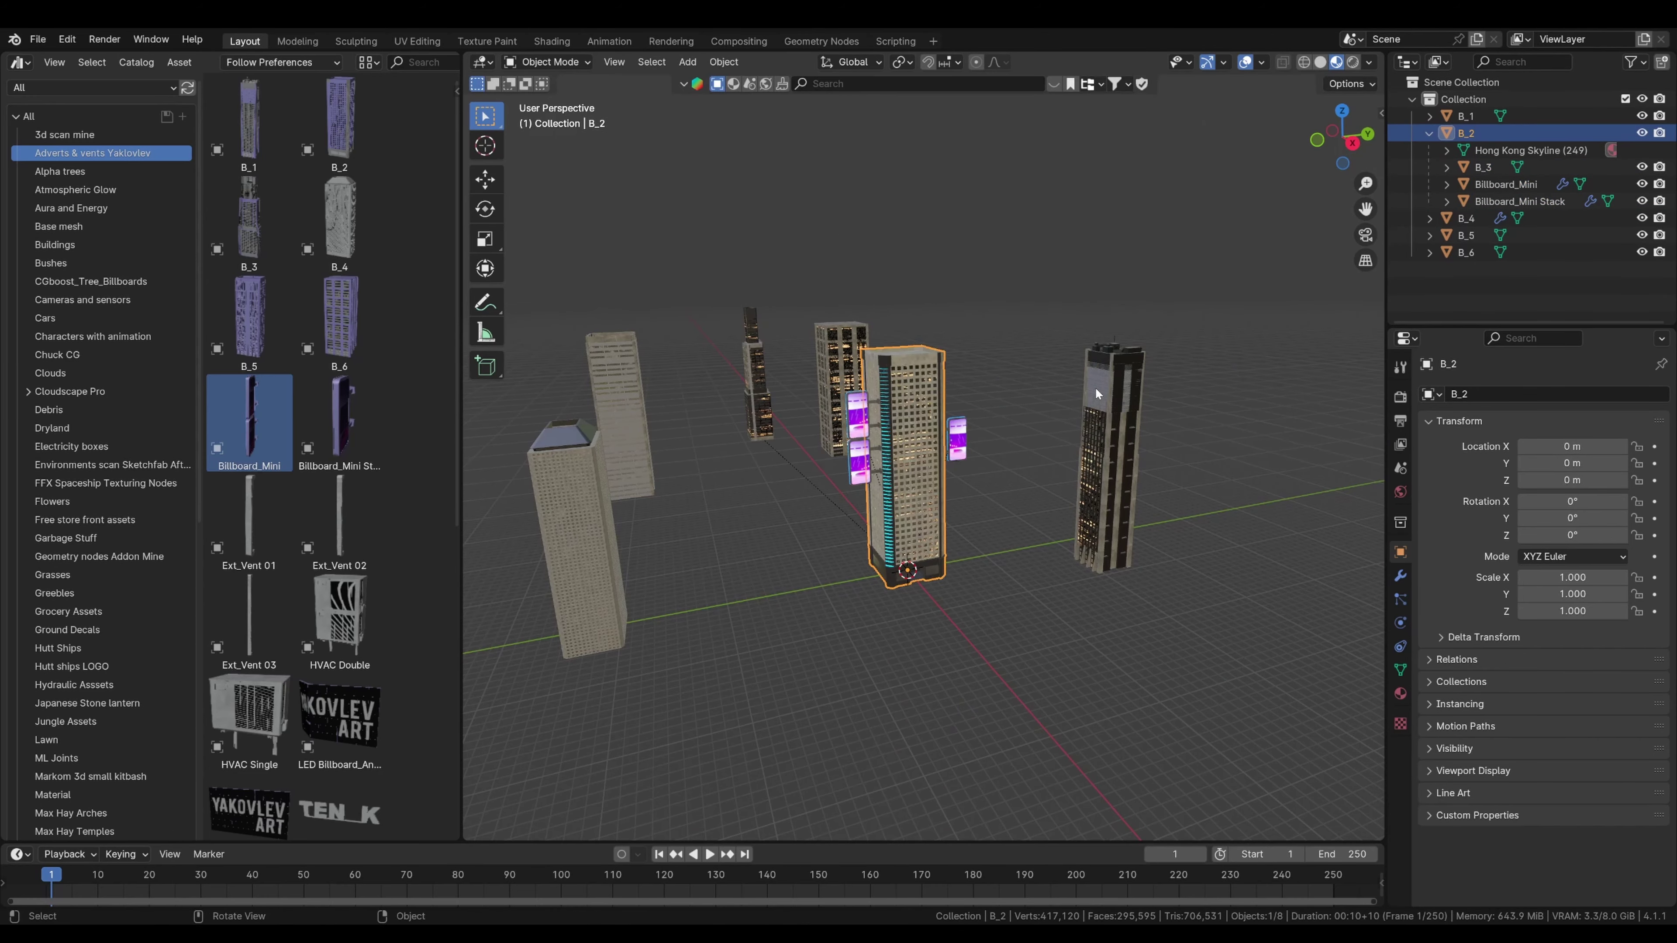
{"action": "scroll", "coordinate": [1039, 453], "scroll_direction": "up", "scroll_amount": 4}
{"action": "key", "text": "g"}
{"action": "right_click", "coordinate": [1169, 509]}
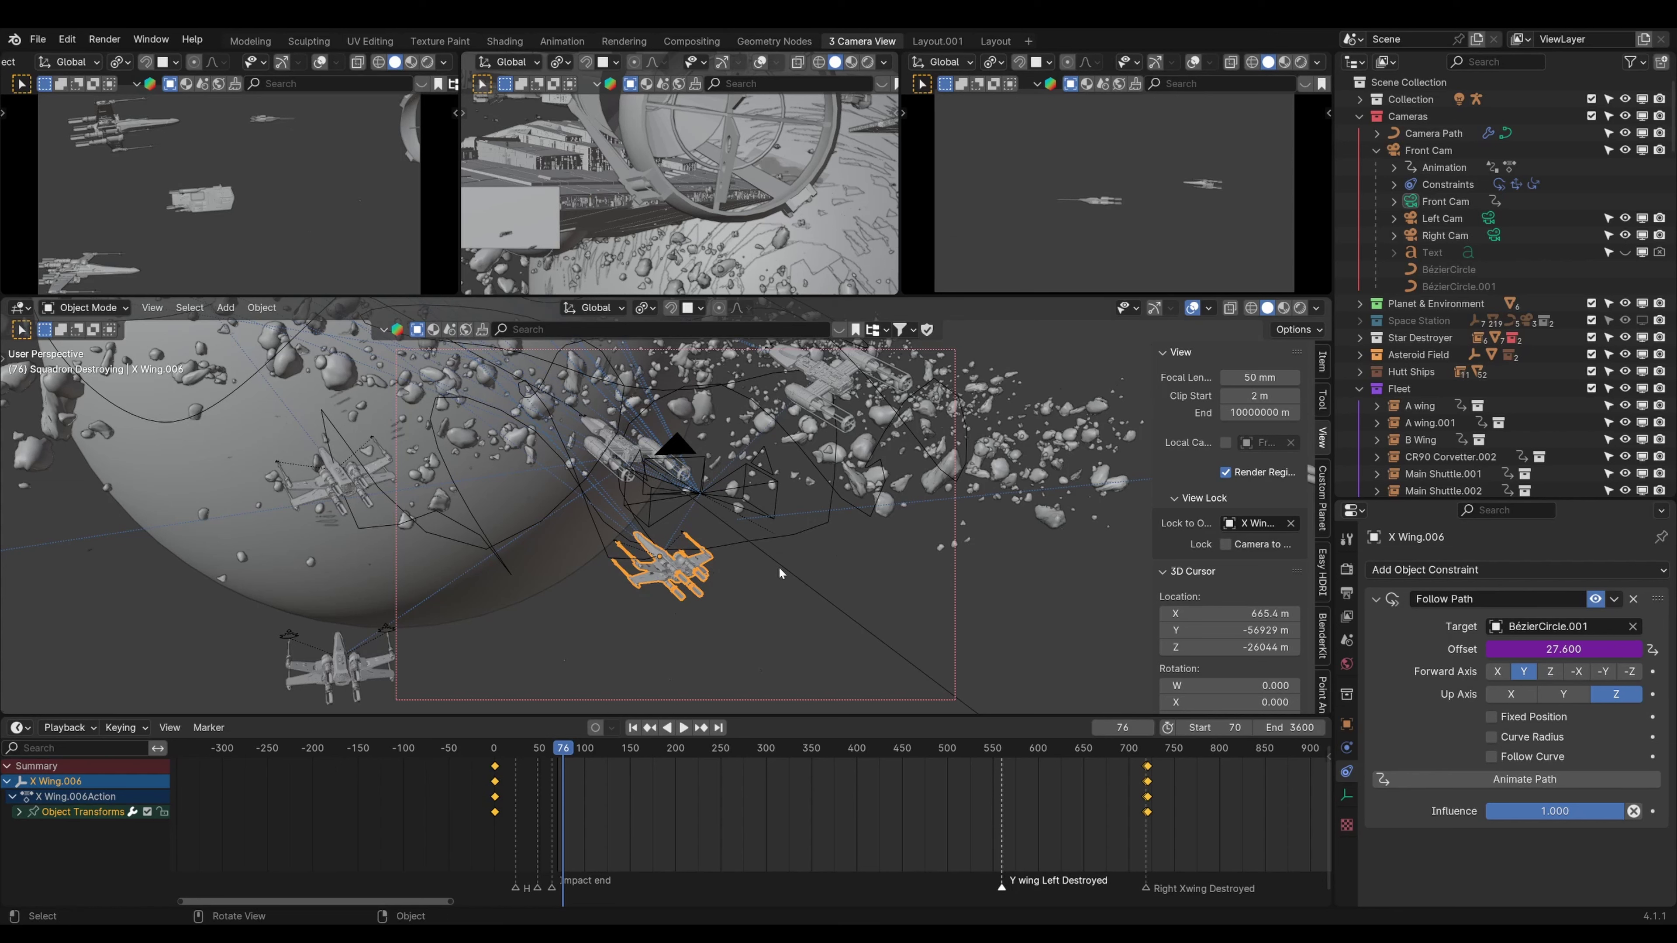
- Inspect the ships in the space scene, select X Wing.006 and open its Follow Path Offset driver expression
{"action": "mouse_move", "coordinate": [753, 583]}
{"action": "middle_mouse_down"}
{"action": "mouse_move", "coordinate": [808, 660]}
{"action": "mouse_move", "coordinate": [727, 596]}
{"action": "middle_mouse_up"}
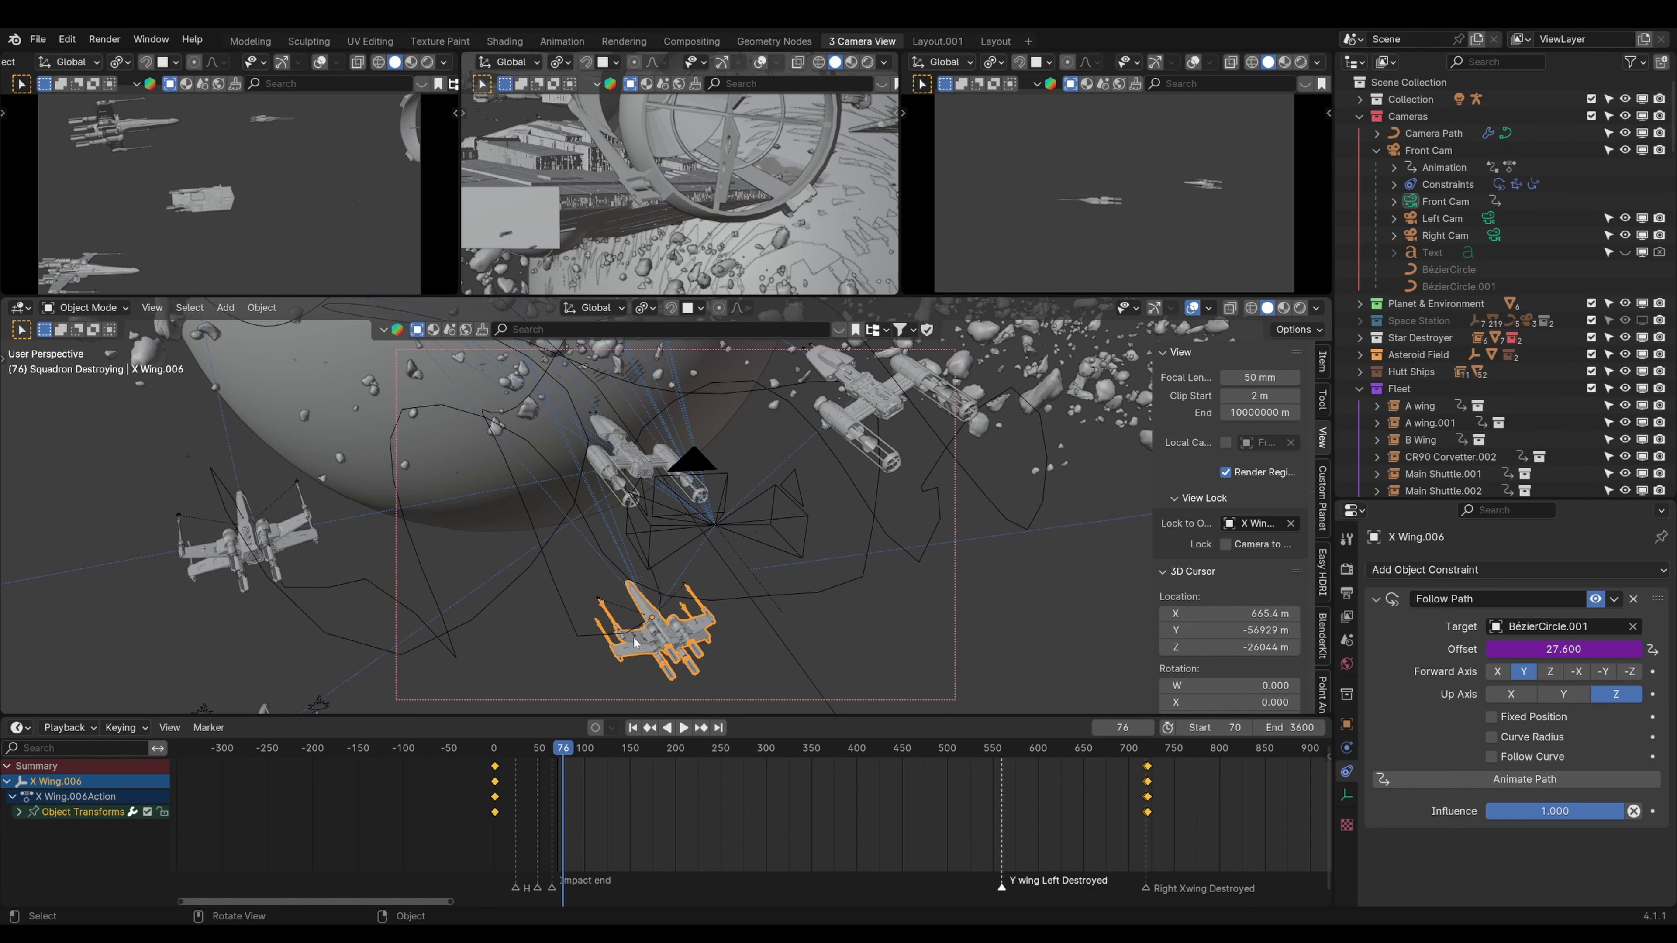
{"action": "middle_click_drag", "start_coordinate": [637, 648], "coordinate": [720, 567]}
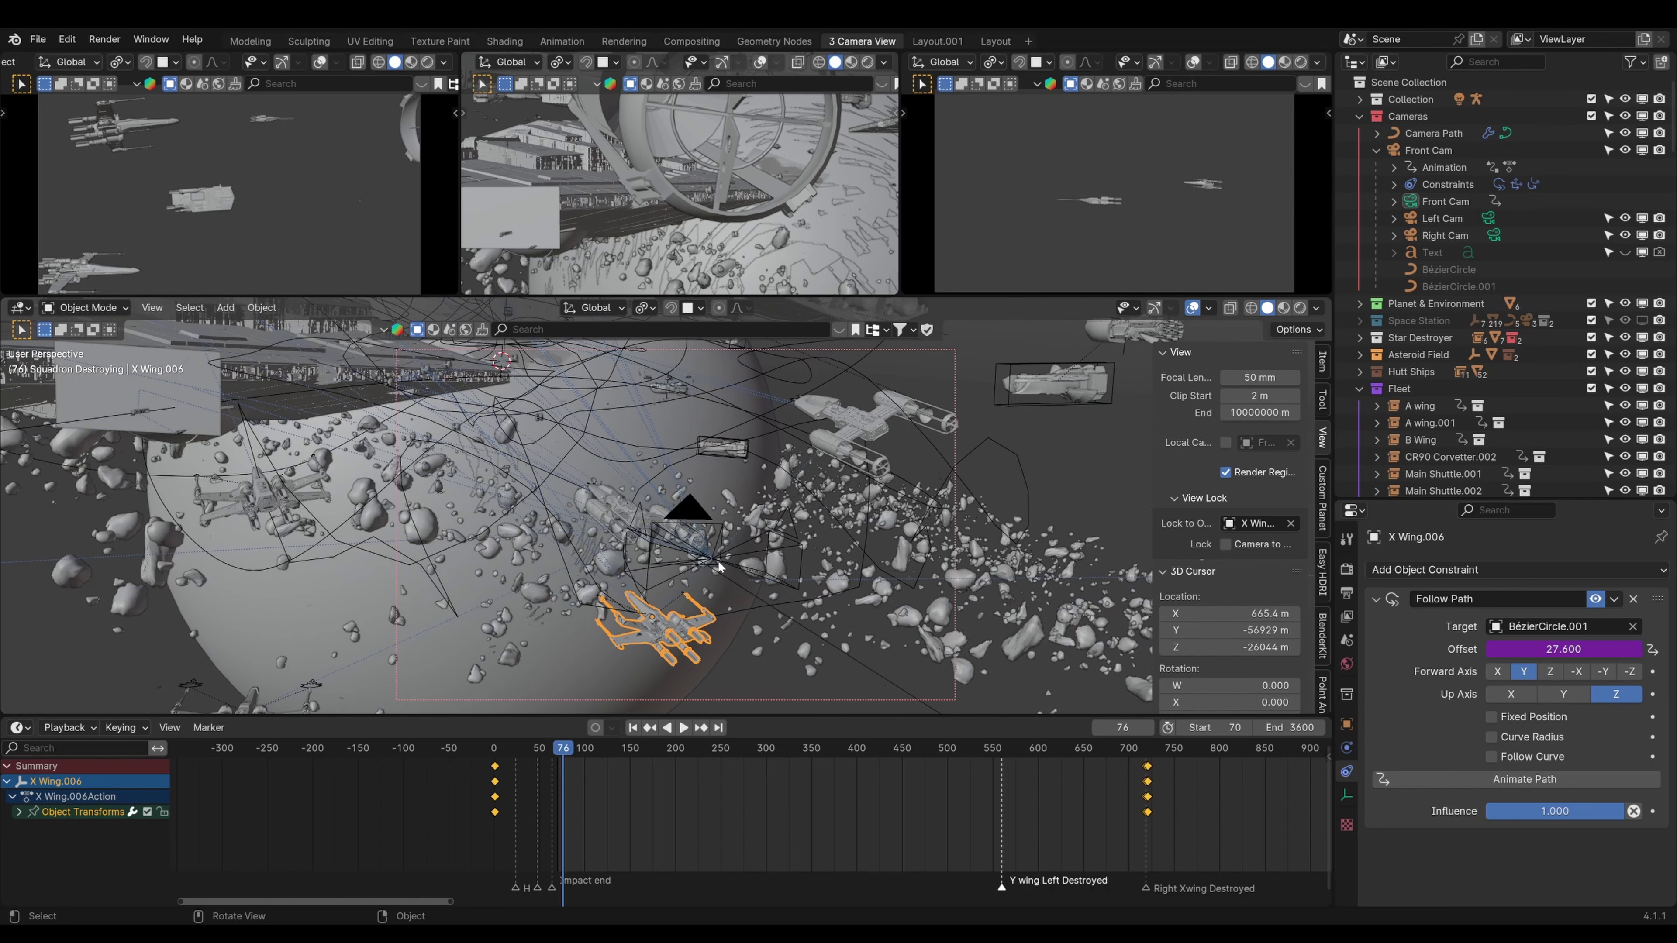
{"action": "left_click", "coordinate": [870, 439]}
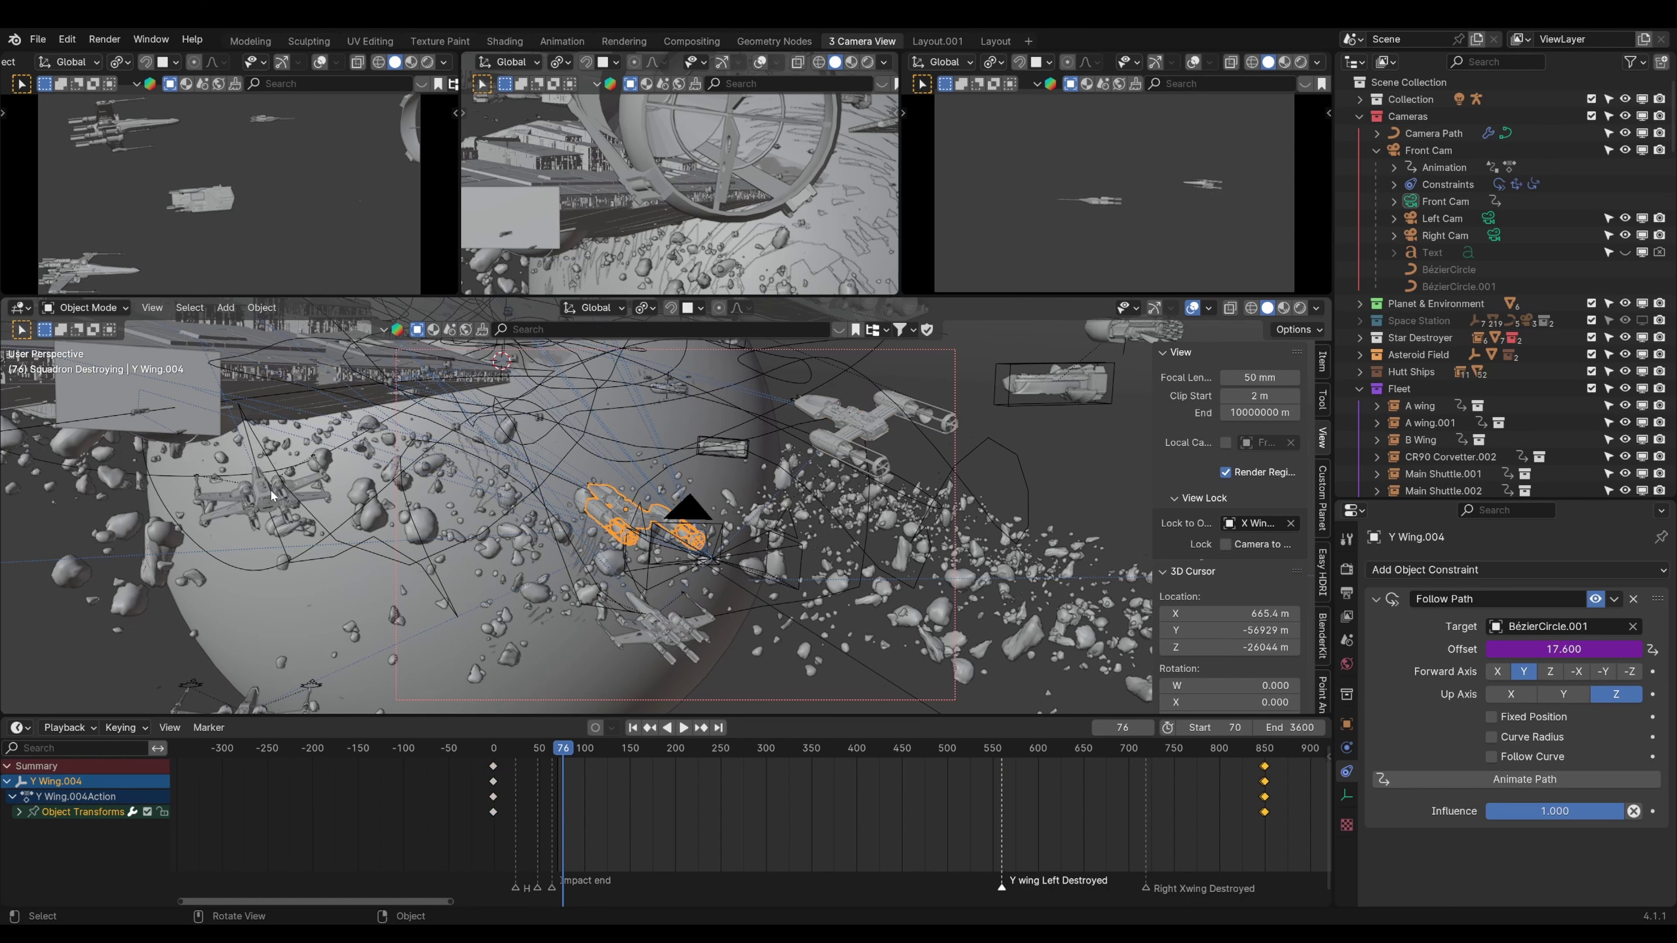
{"action": "left_click", "coordinate": [273, 495]}
{"action": "middle_click_drag", "start_coordinate": [373, 499], "coordinate": [720, 644]}
{"action": "left_click", "coordinate": [503, 609]}
{"action": "left_click", "coordinate": [685, 632]}
{"action": "double_click", "coordinate": [1558, 648]}
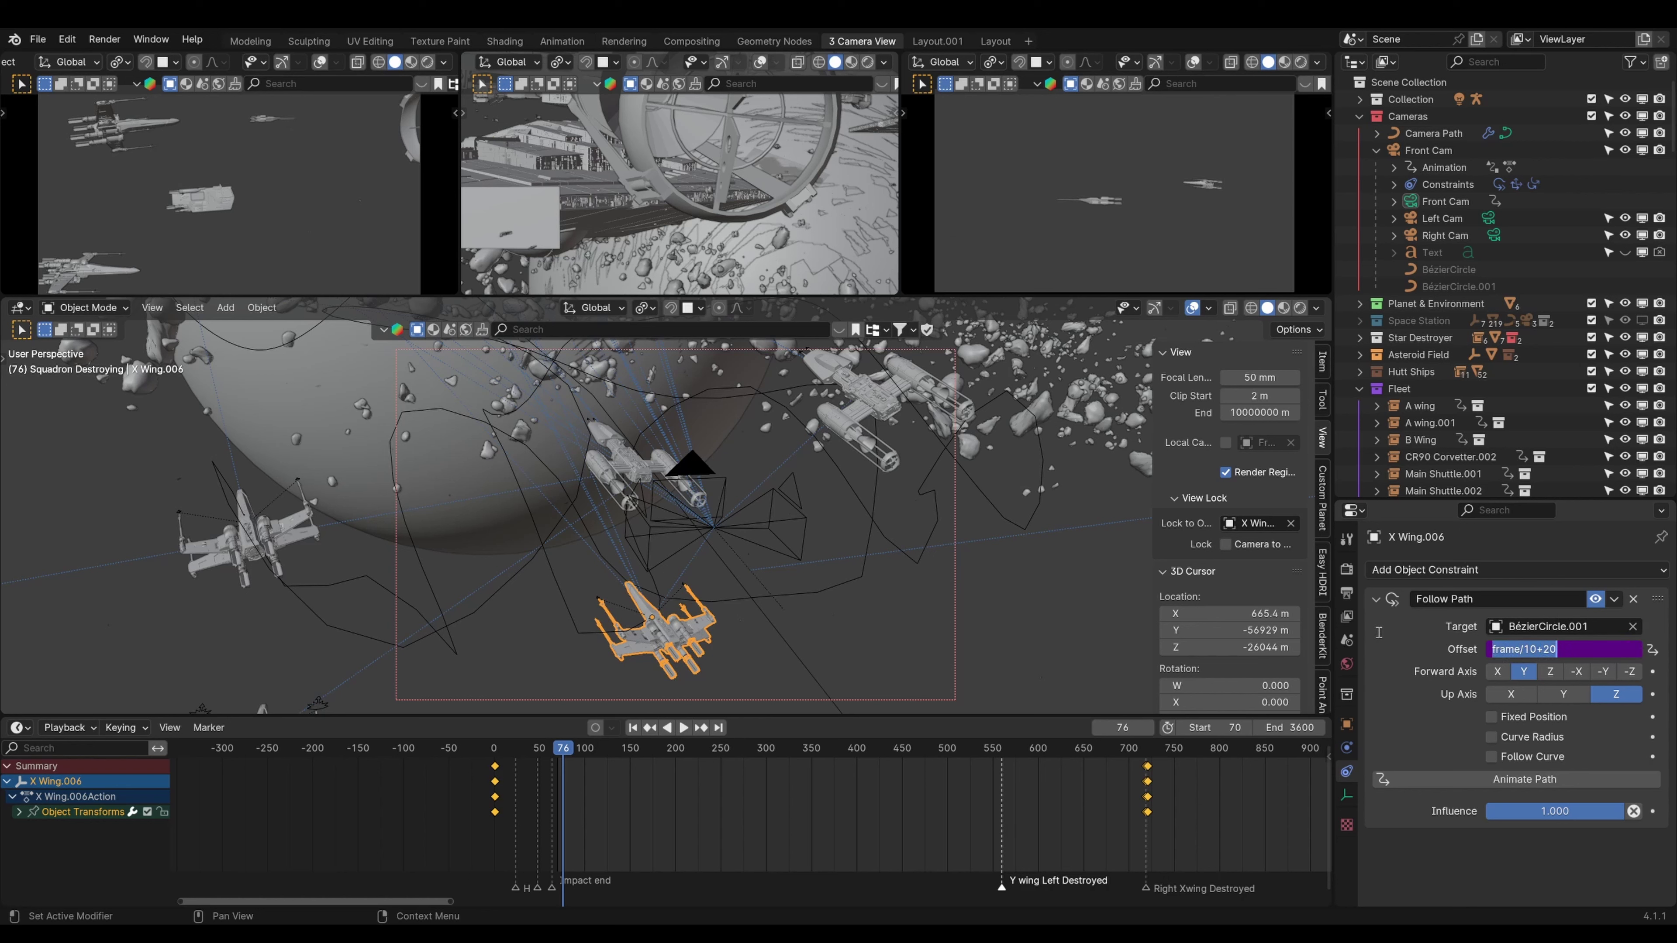
- Select X Wing.007 and open its Follow Path Offset driver expression
{"action": "left_click", "coordinate": [263, 530]}
{"action": "left_click", "coordinate": [264, 530]}
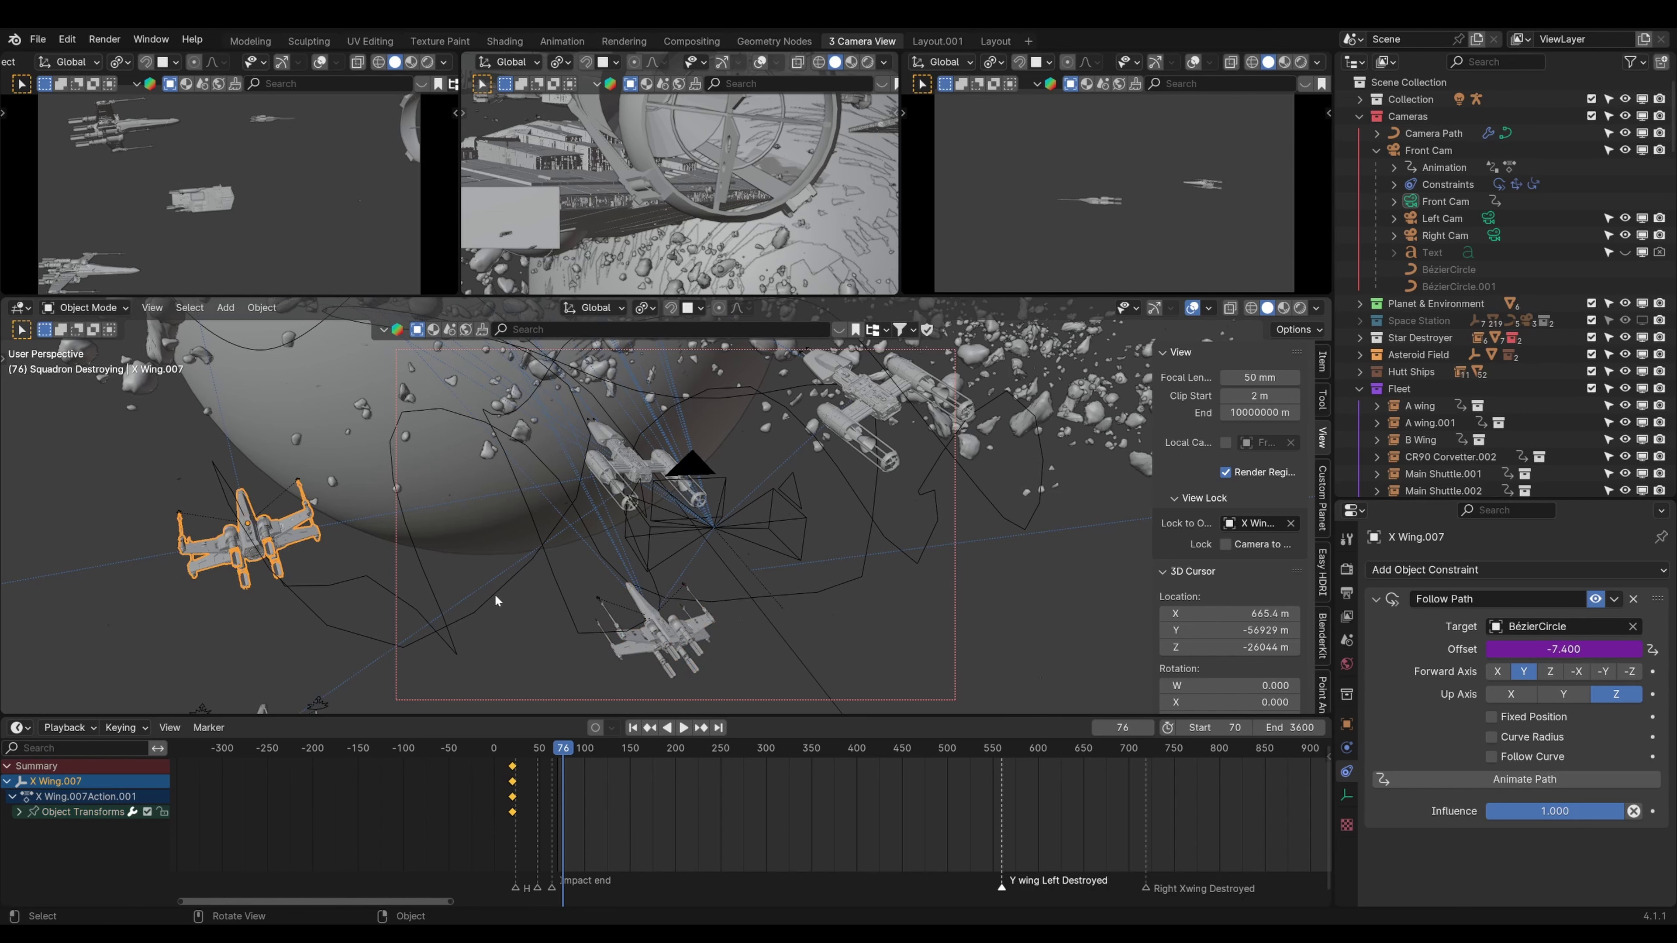
{"action": "double_click", "coordinate": [1570, 651]}
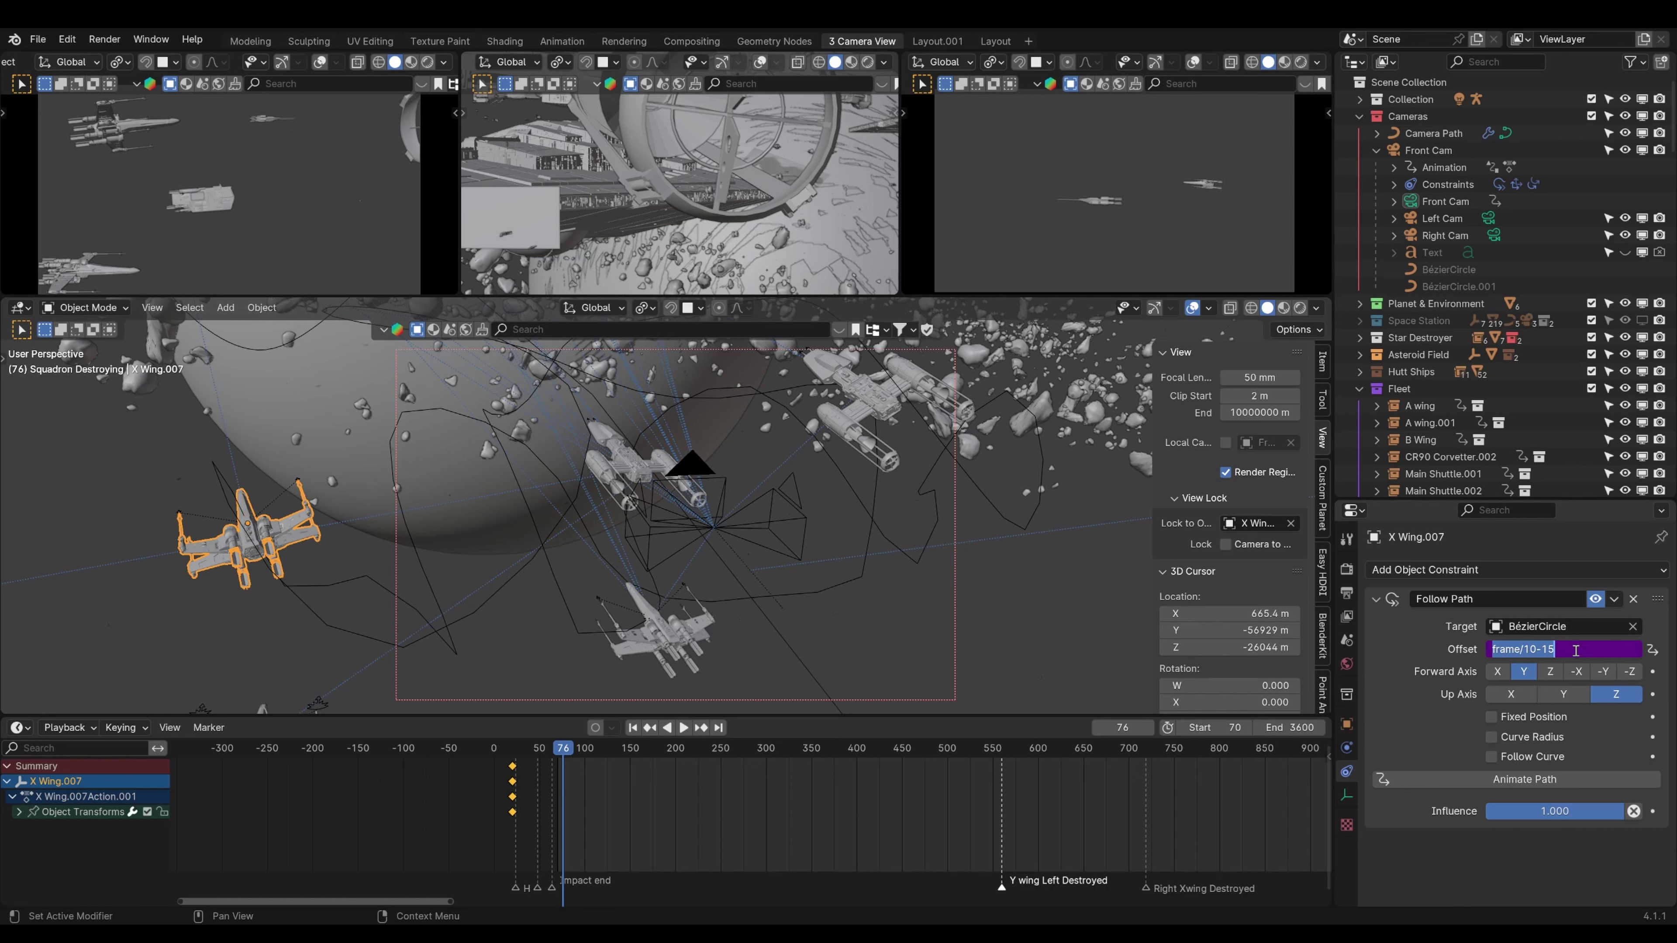
- Close X Wing.007's Follow Path Offset expression and select X Wing.006 again
{"action": "left_click", "coordinate": [1573, 650]}
{"action": "left_click", "coordinate": [666, 657]}
{"action": "left_click", "coordinate": [666, 657]}
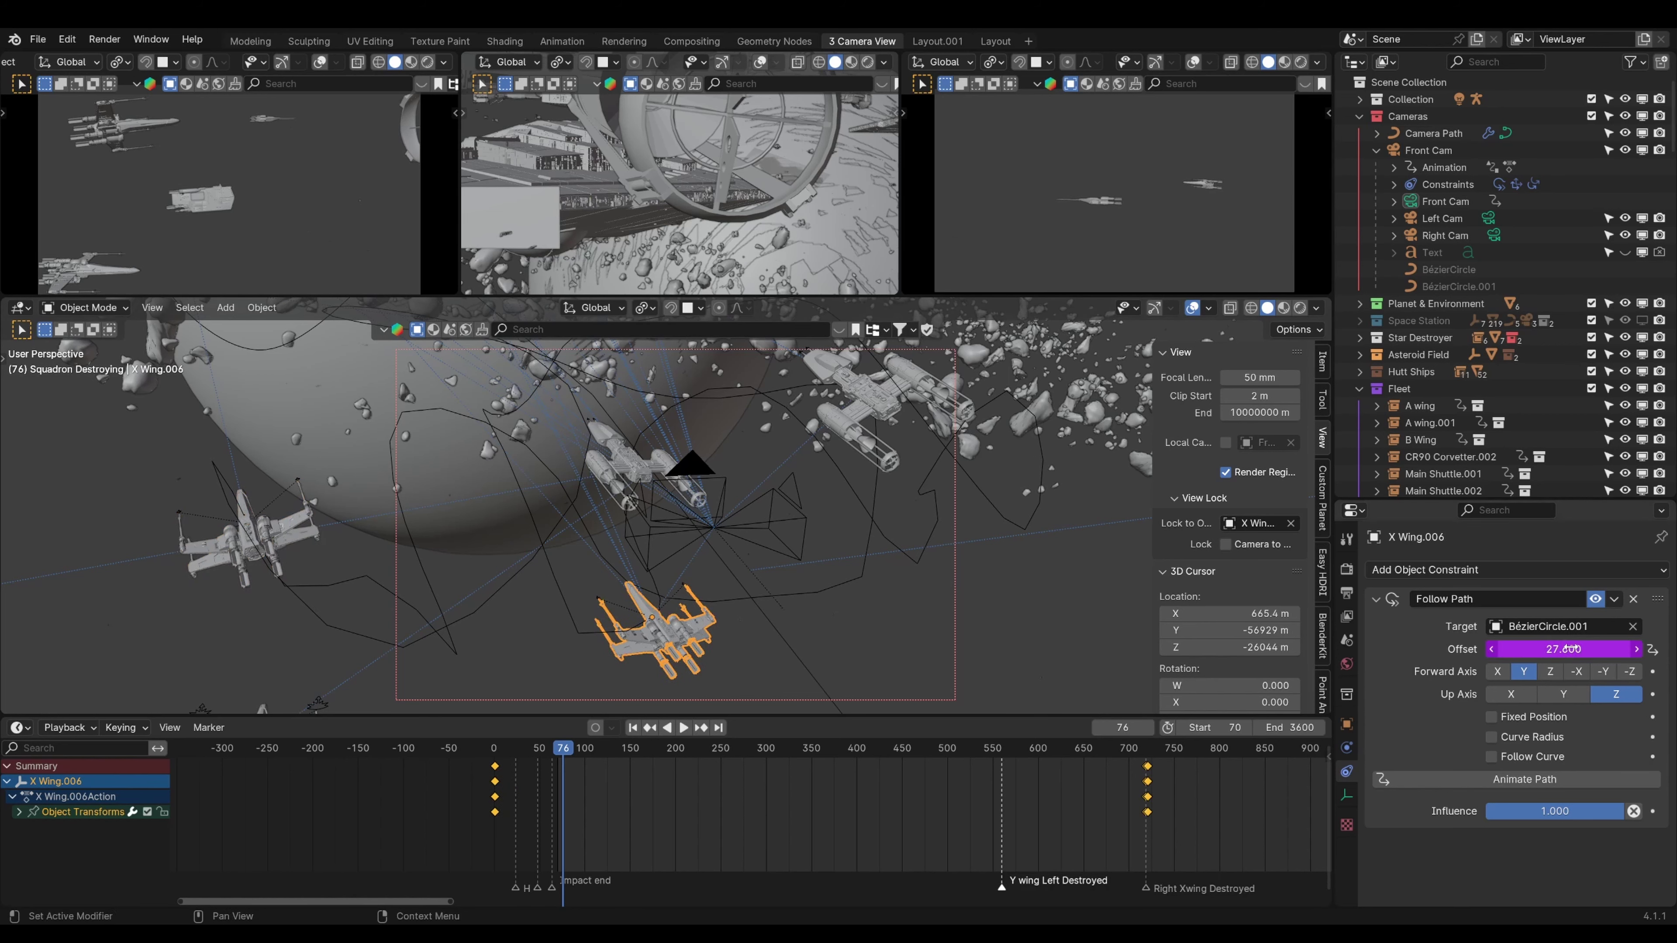
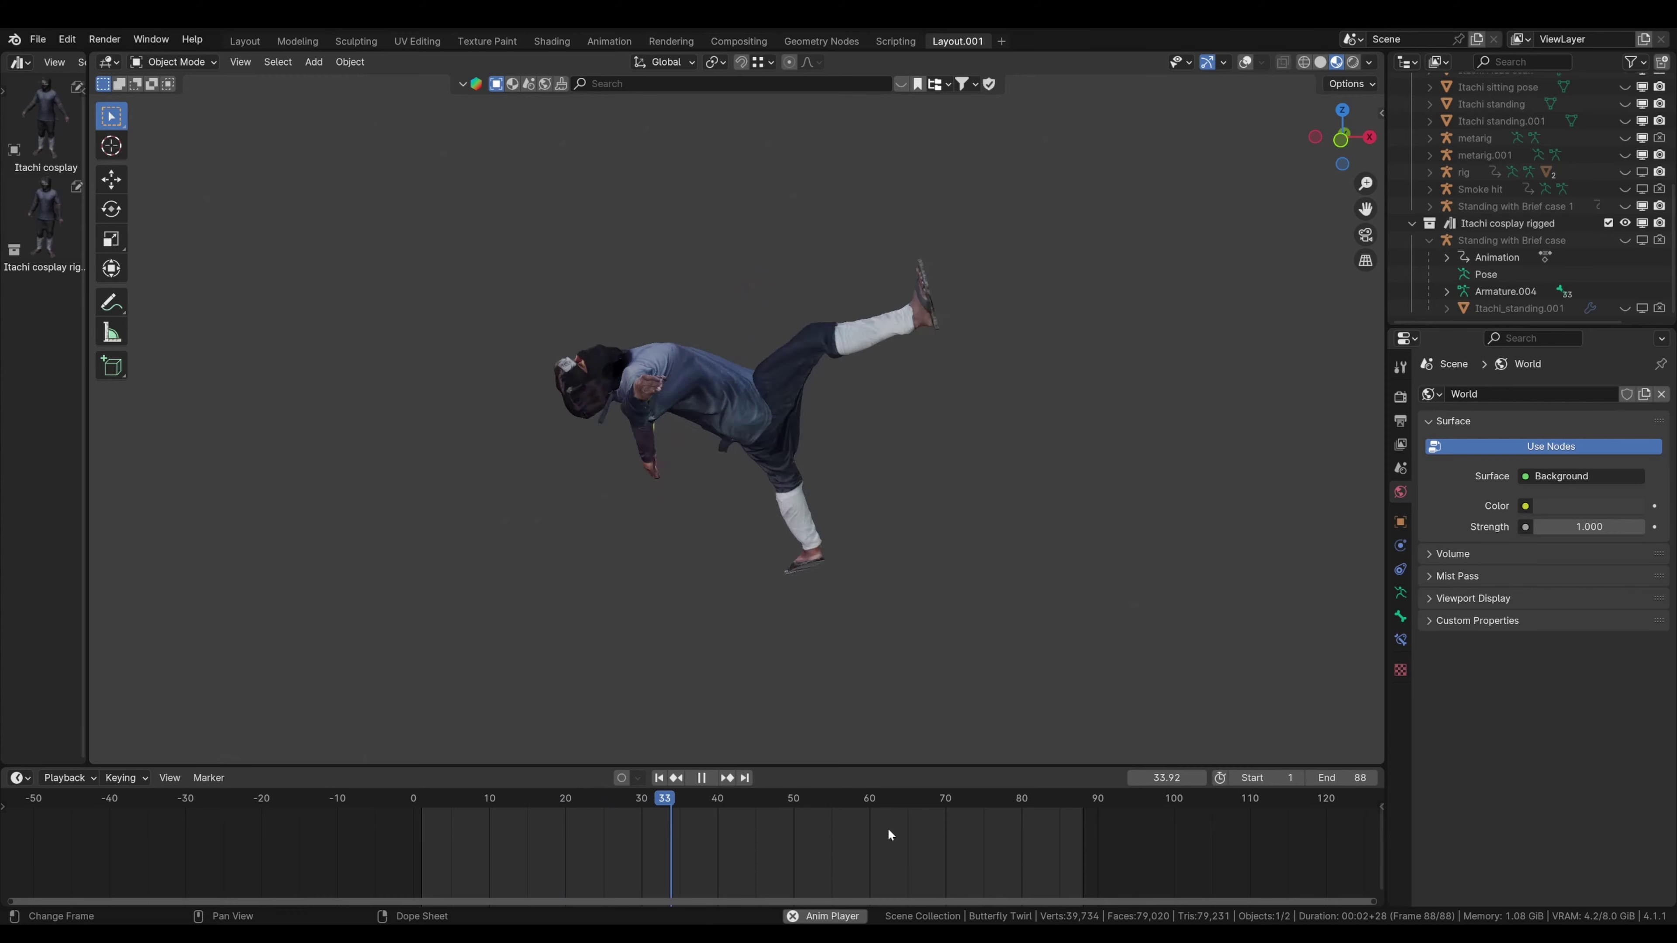
- Stop the playback of the Butterfly Twirl animation
{"action": "key", "text": "space"}
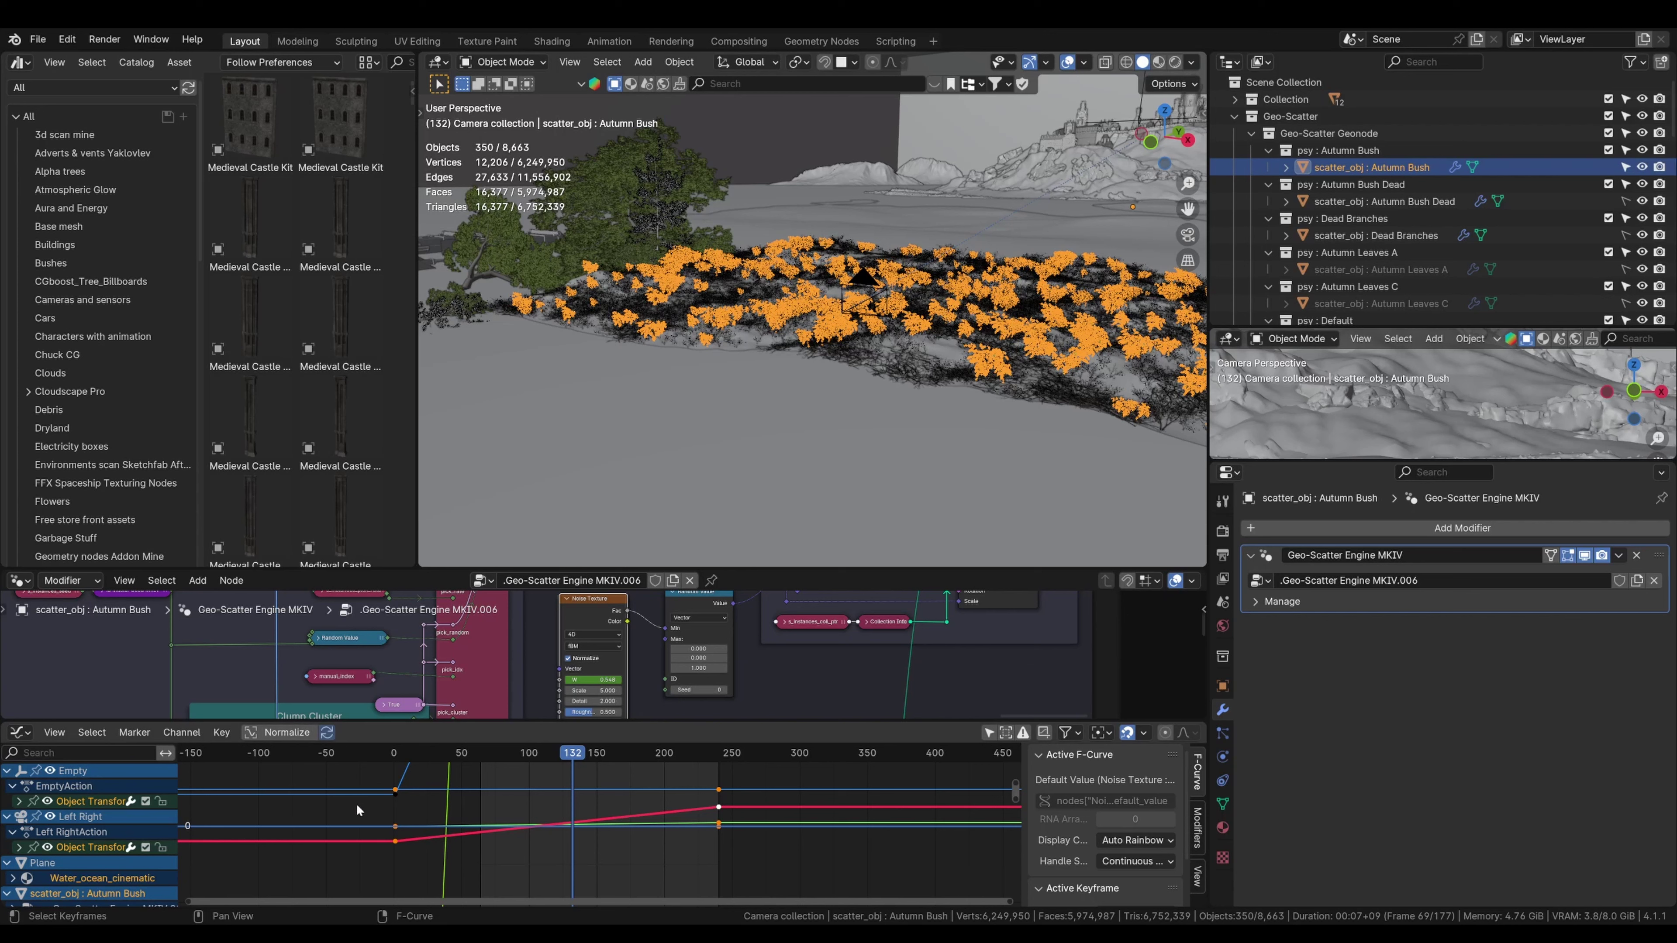
- Deselect the F-curves in the Graph Editor and the Autumn Bush scatter object in the viewport
{"action": "left_click", "coordinate": [794, 856]}
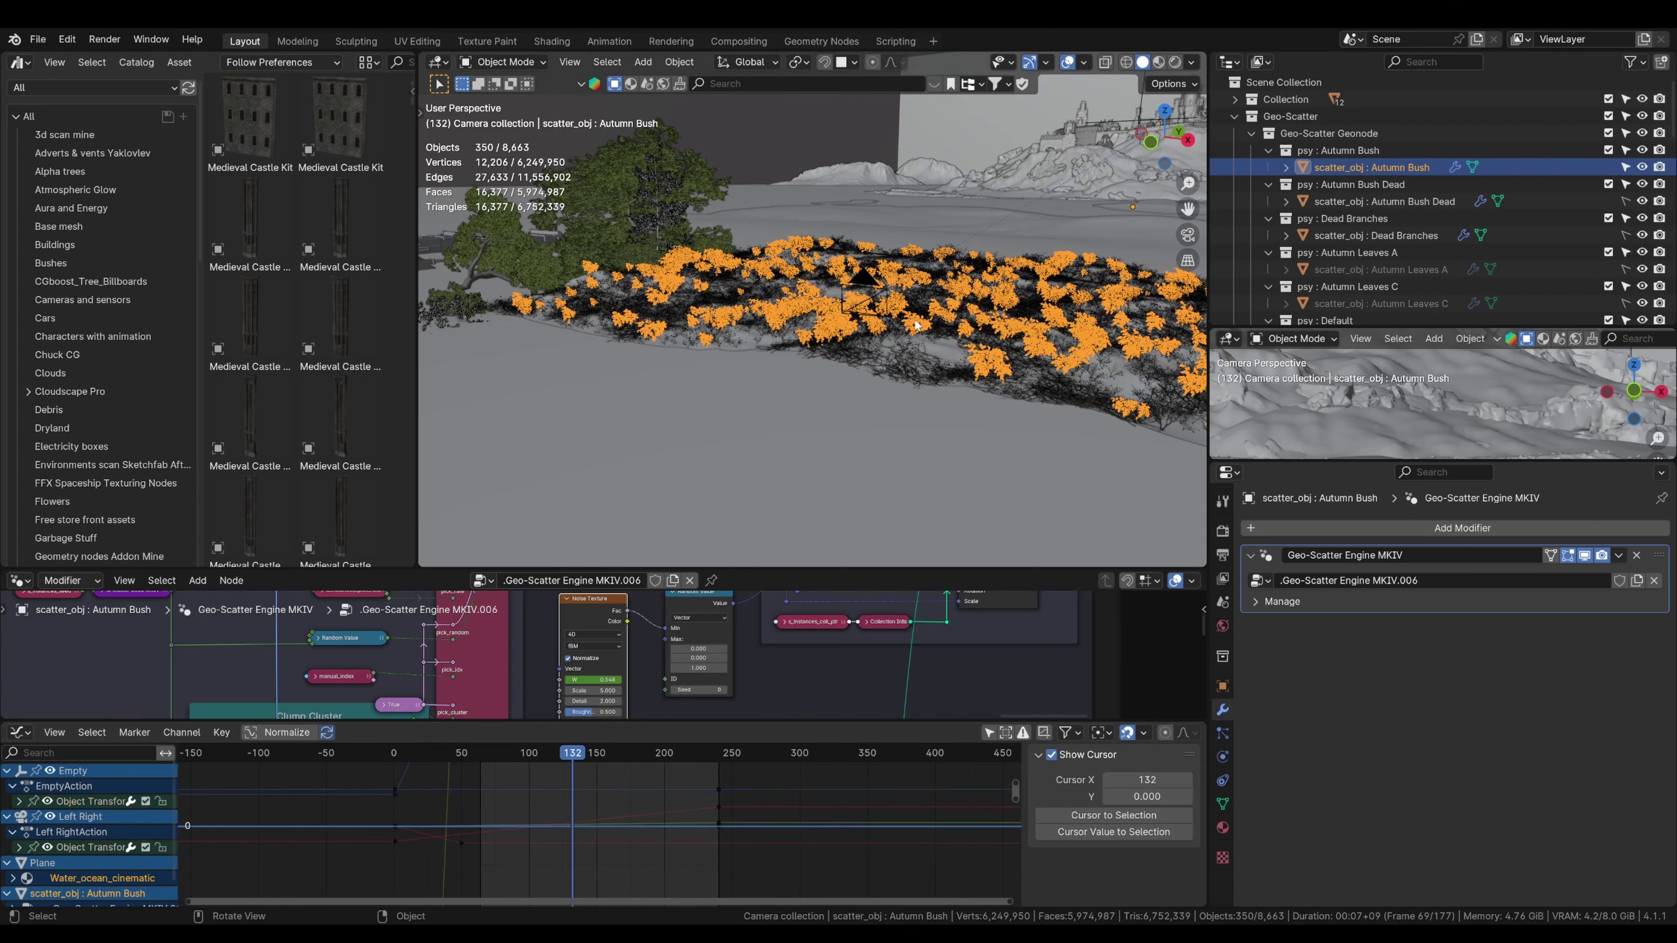
{"action": "left_click", "coordinate": [921, 388]}
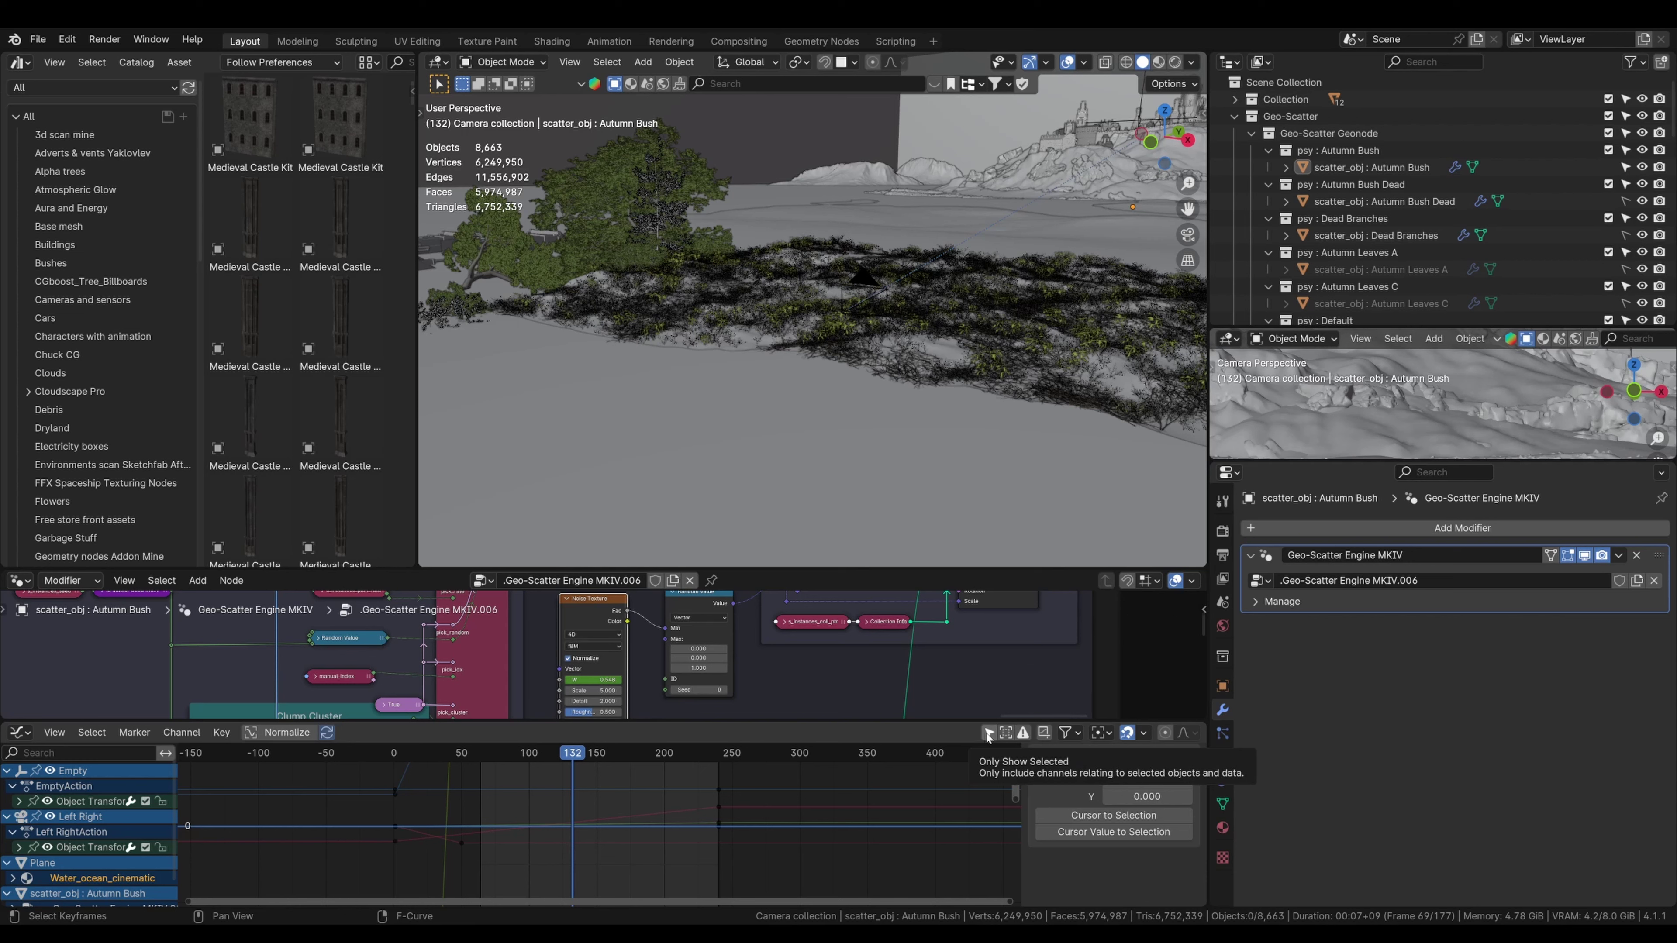
{"action": "left_click", "coordinate": [1080, 733]}
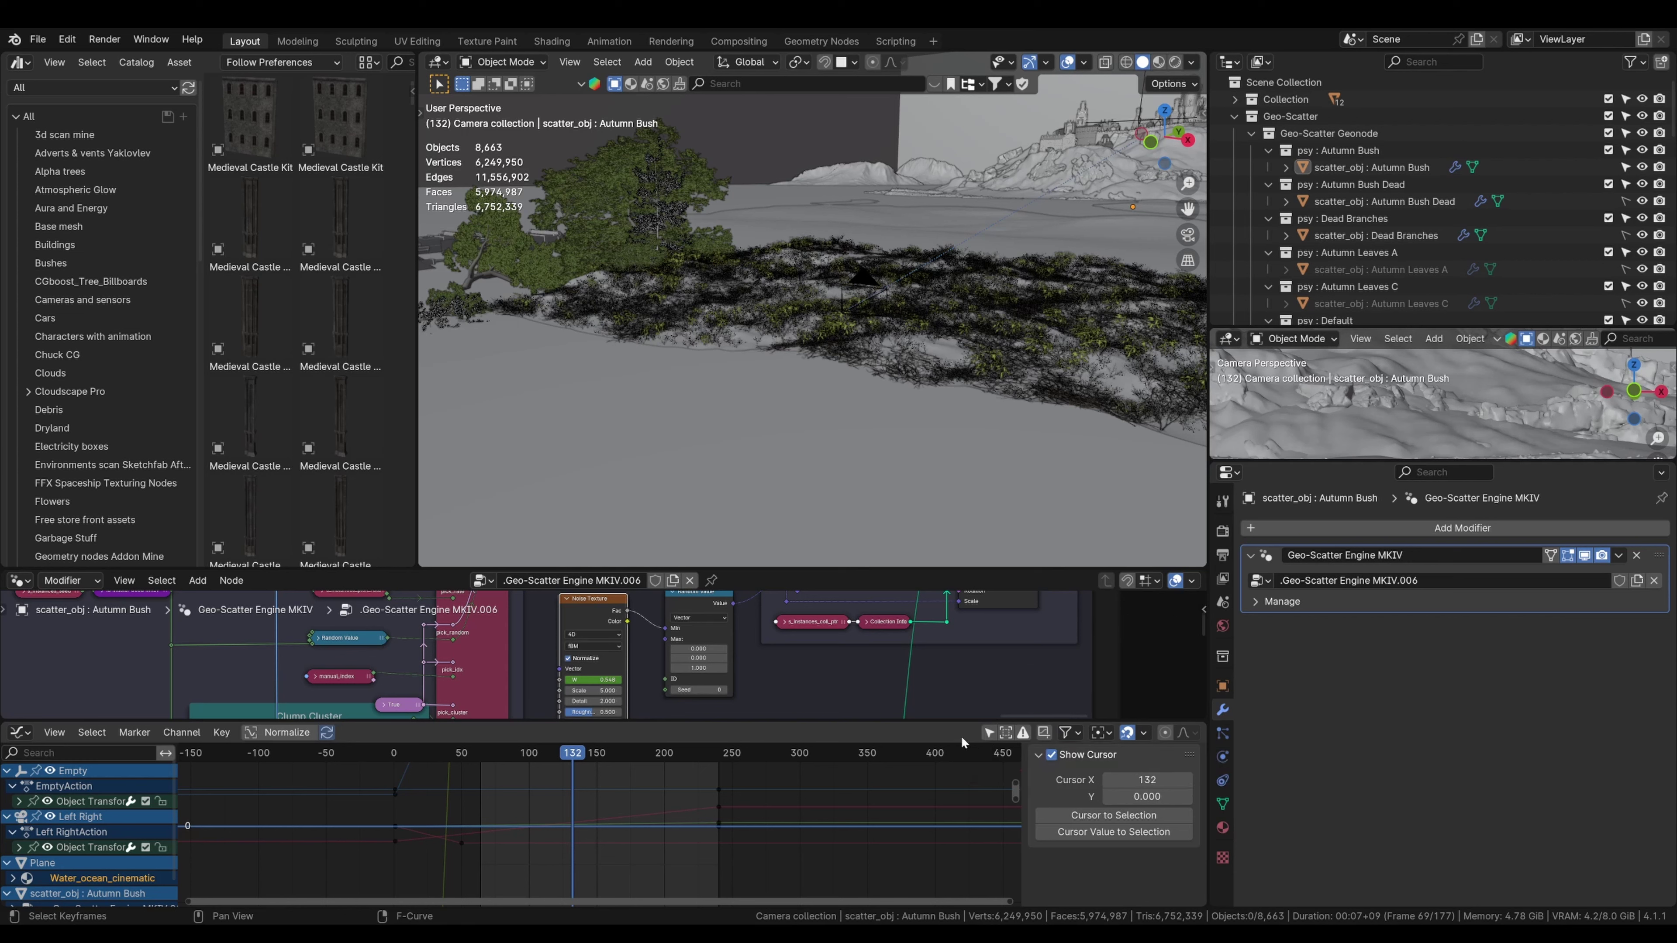
- Limit the Graph Editor to channels of selected objects with Only Show Selected, and select scatter_obj : Autumn Bush
{"action": "left_click", "coordinate": [991, 732]}
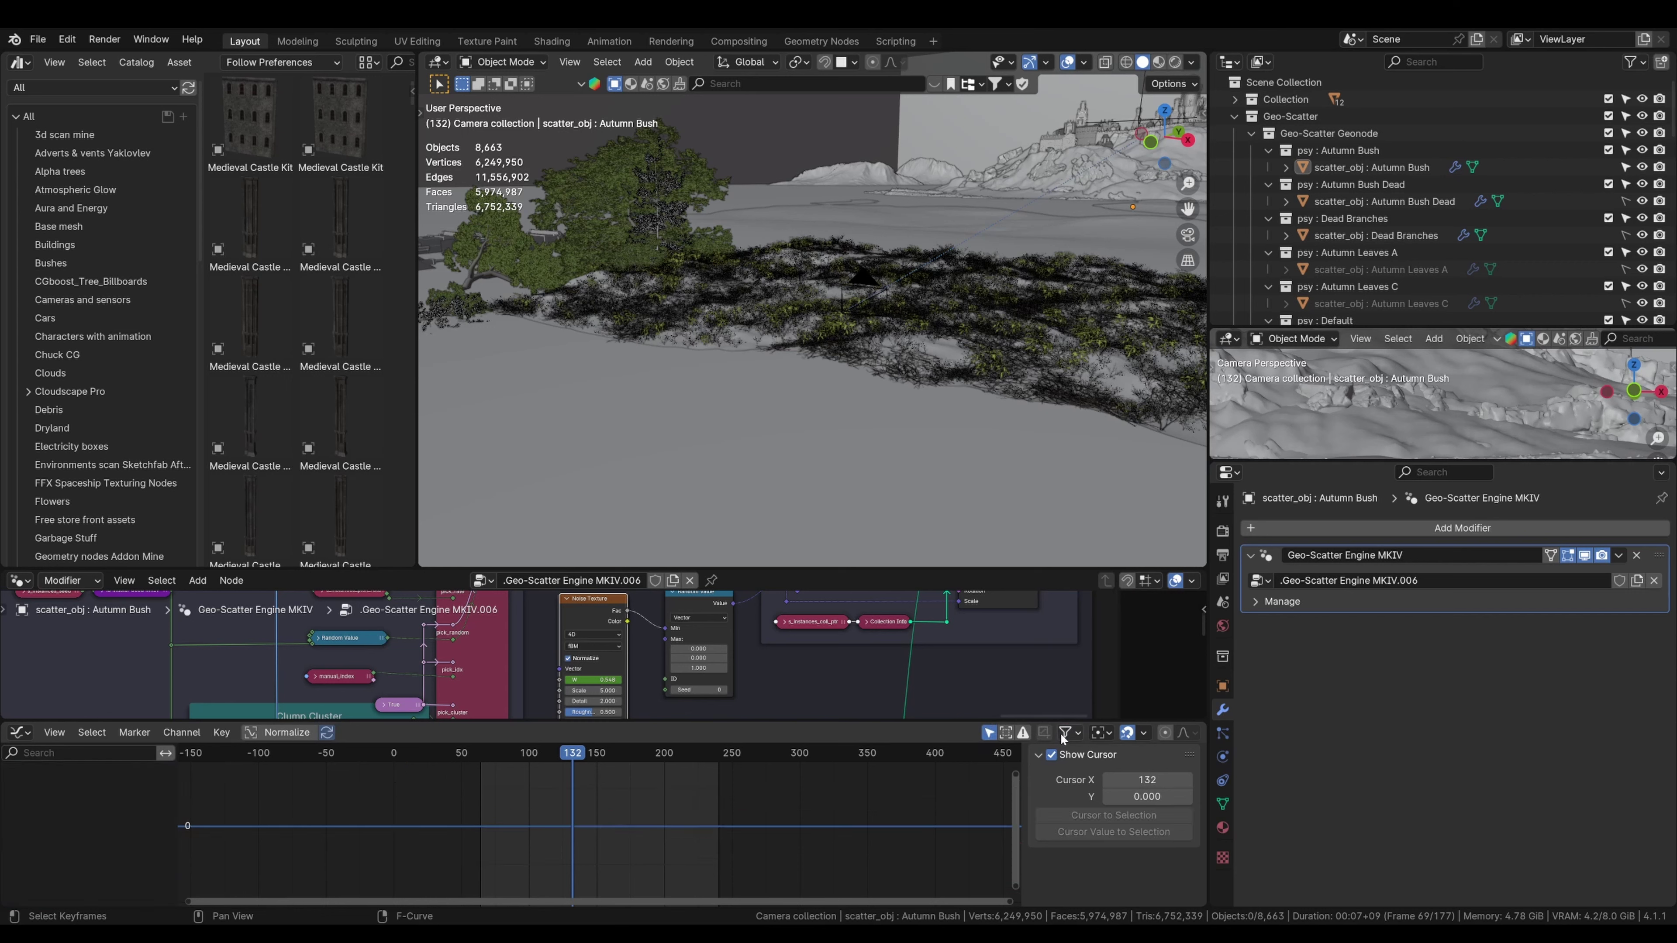
{"action": "left_click", "coordinate": [1367, 165]}
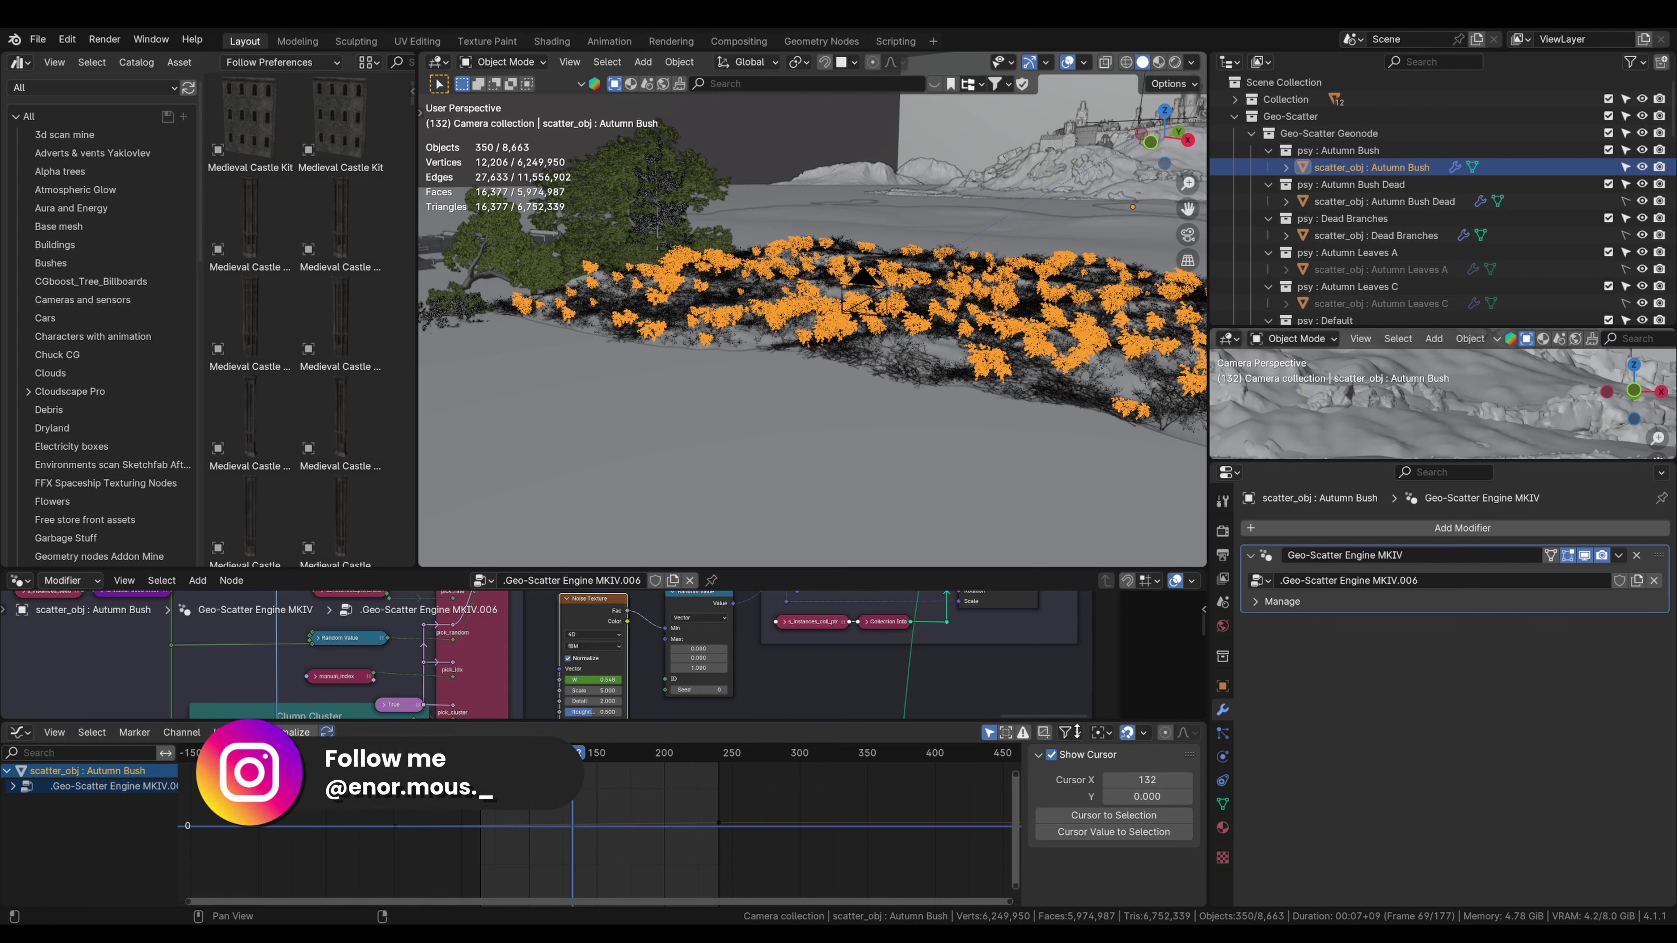
{"action": "left_click", "coordinate": [1065, 733]}
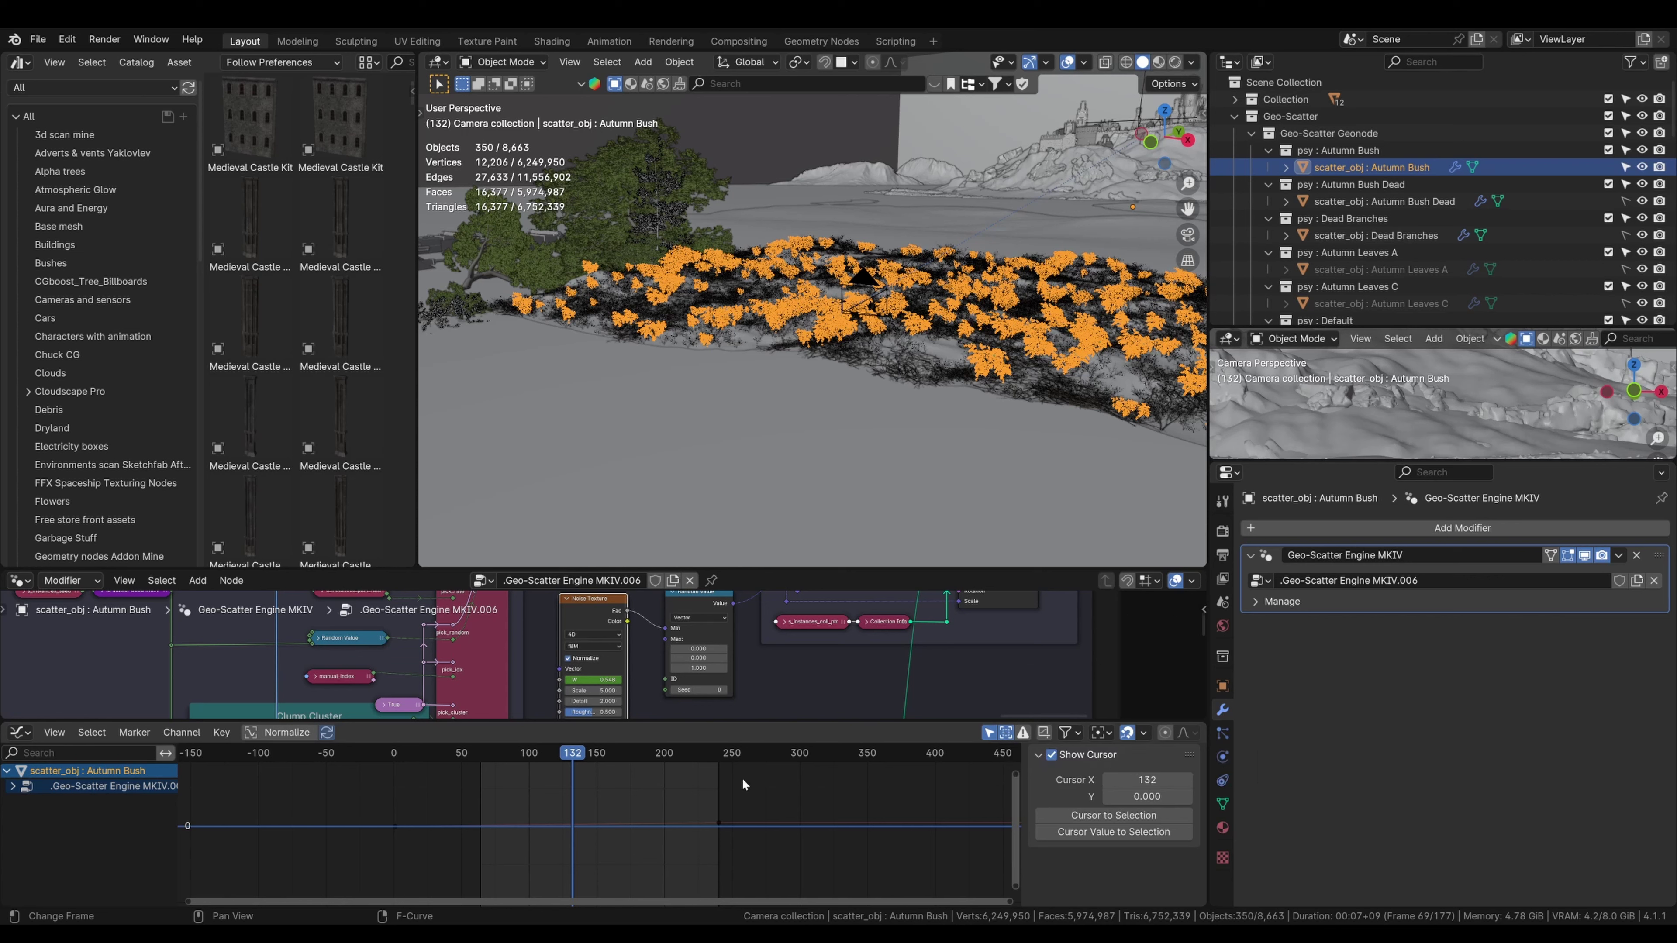
- Deselect and reselect the Noise Texture node to compare which of its animation channels the Graph Editor lists
{"action": "scroll", "coordinate": [656, 868], "scroll_direction": "up", "scroll_amount": 2}
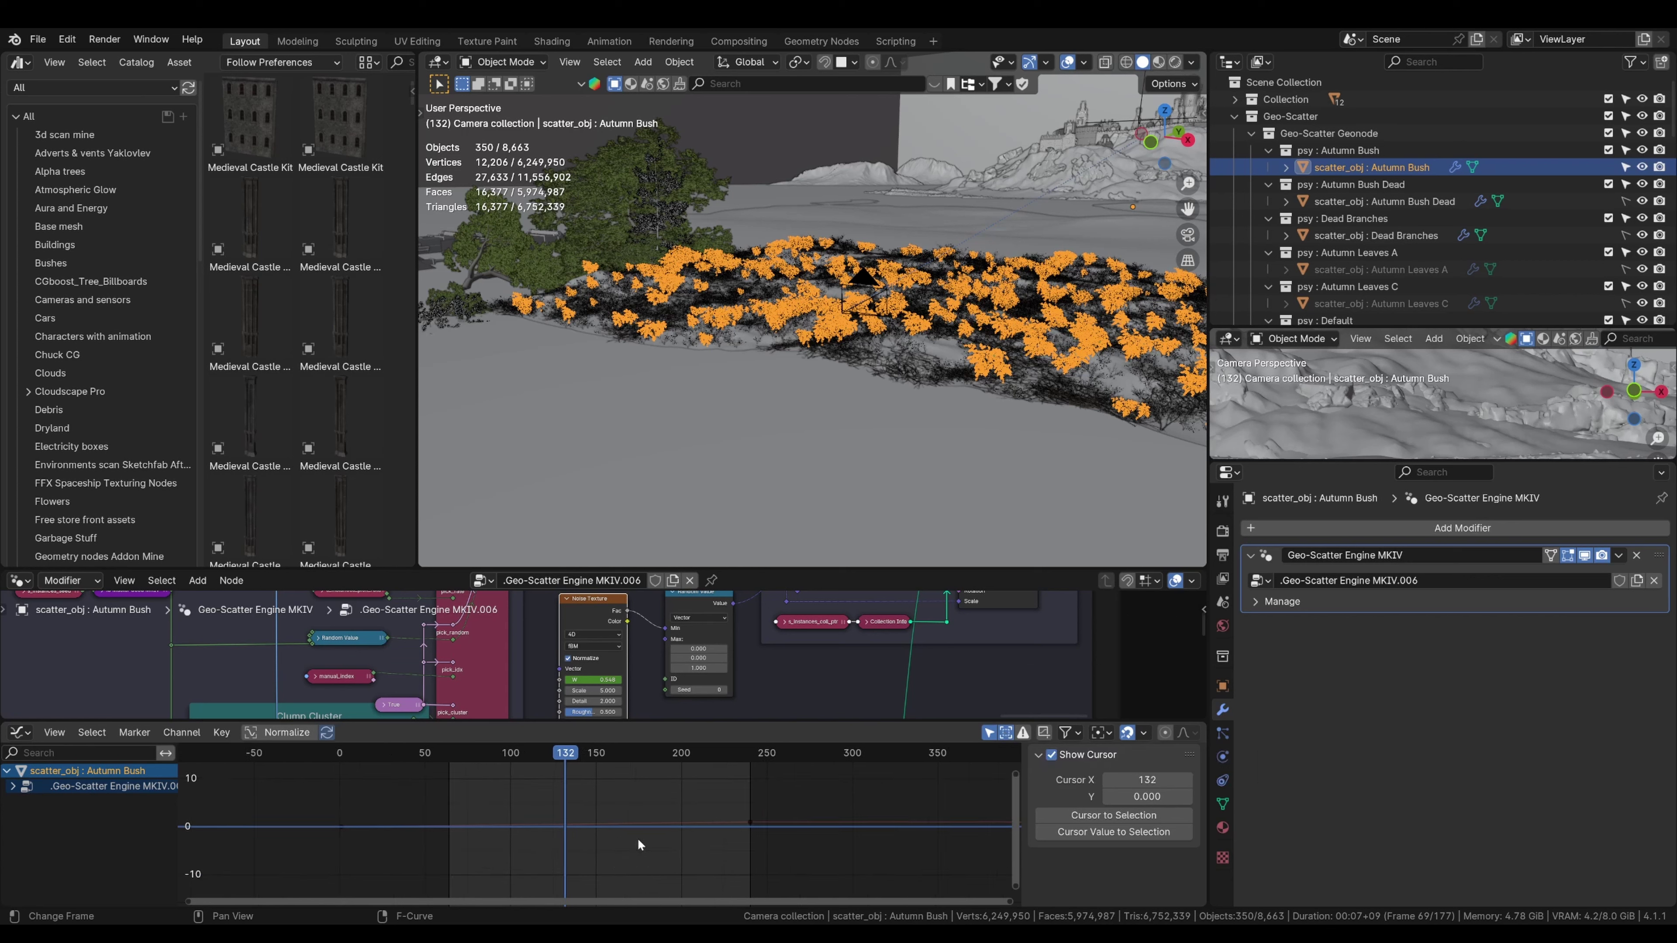
{"action": "left_click", "coordinate": [811, 831]}
{"action": "left_click", "coordinate": [764, 862]}
{"action": "left_click", "coordinate": [535, 665]}
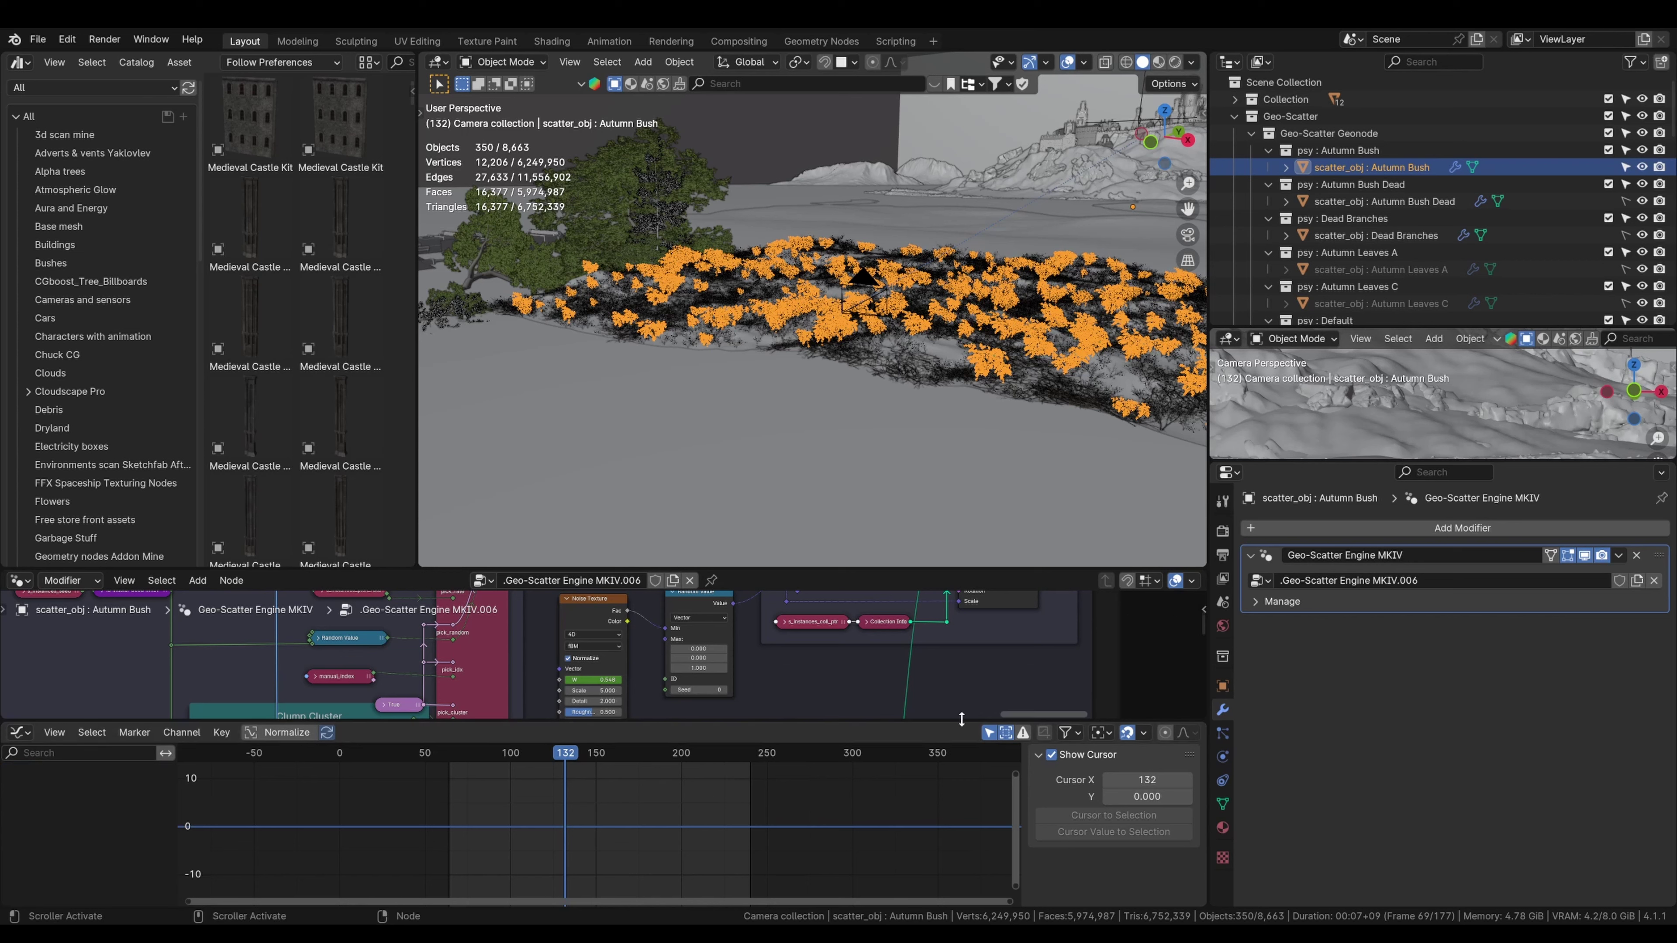
{"action": "left_click", "coordinate": [578, 598]}
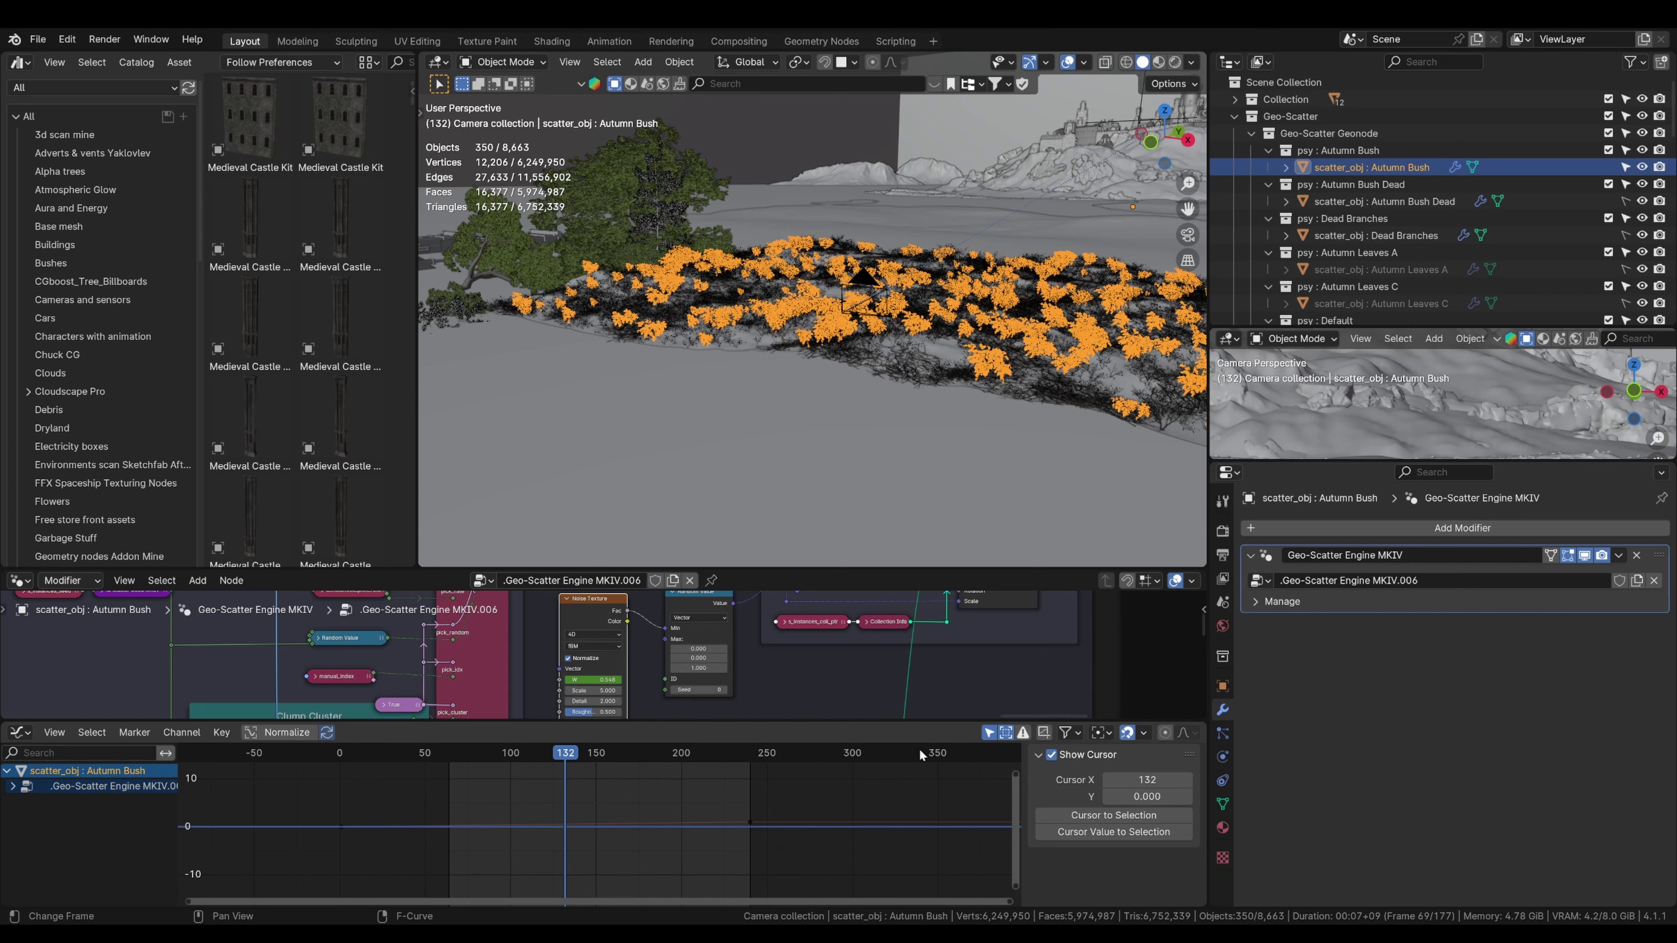
- Switch the Graph Editor's errors-only filter on and off again, and open its additional filter options
{"action": "left_click", "coordinate": [1022, 733]}
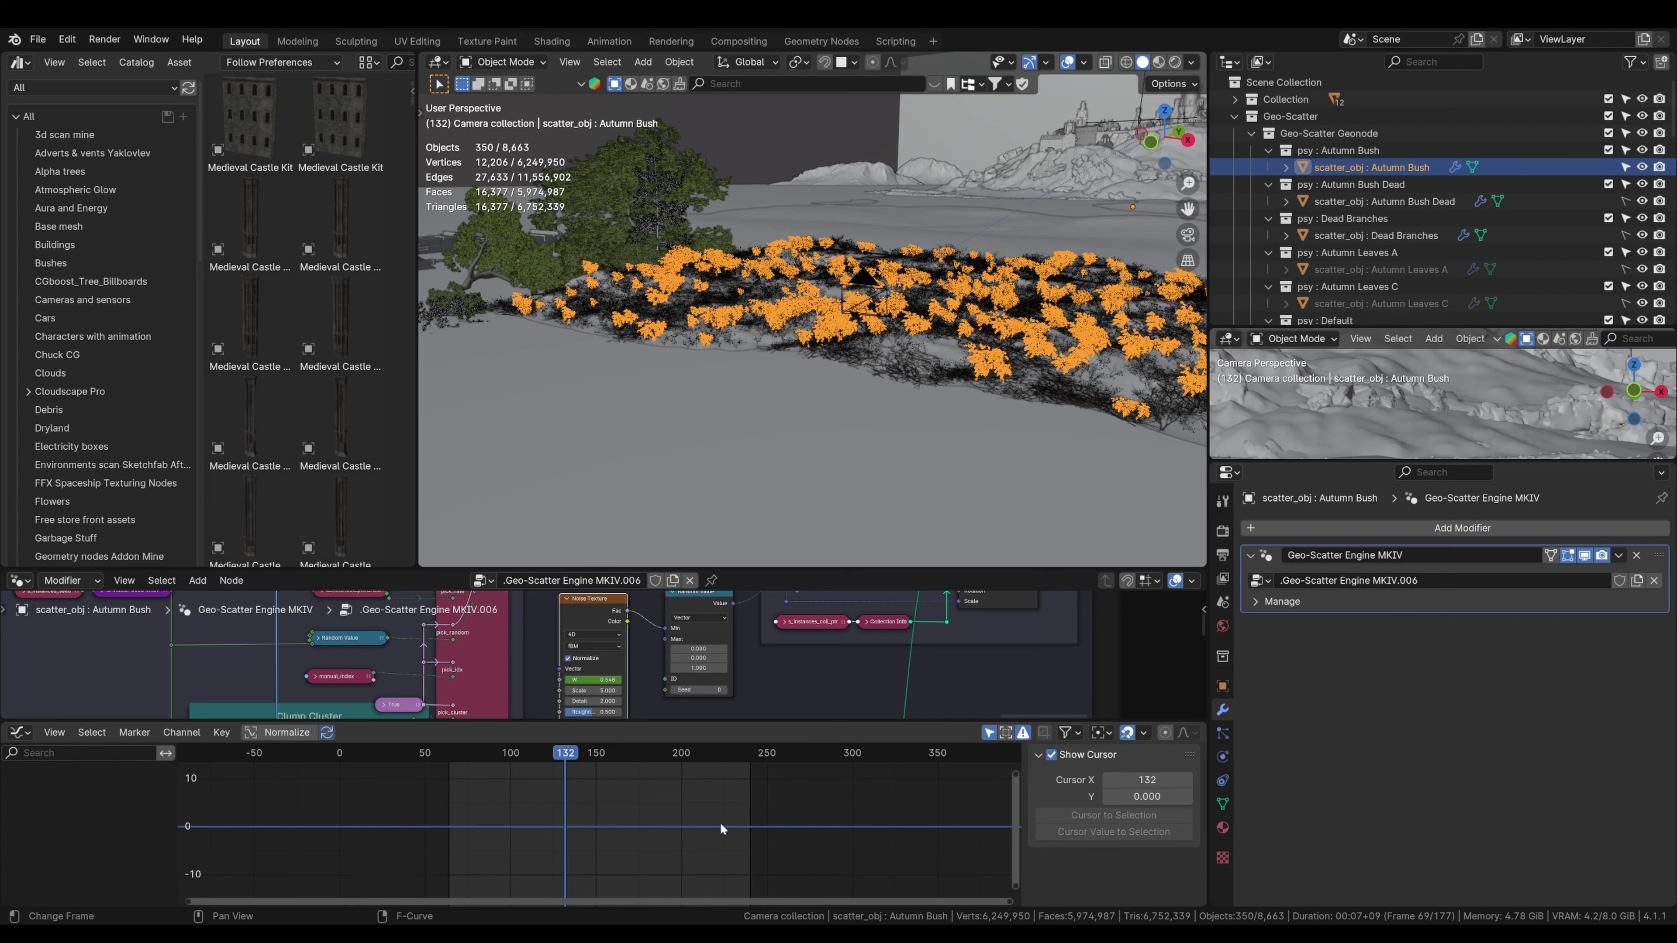
{"action": "left_click", "coordinate": [1023, 733]}
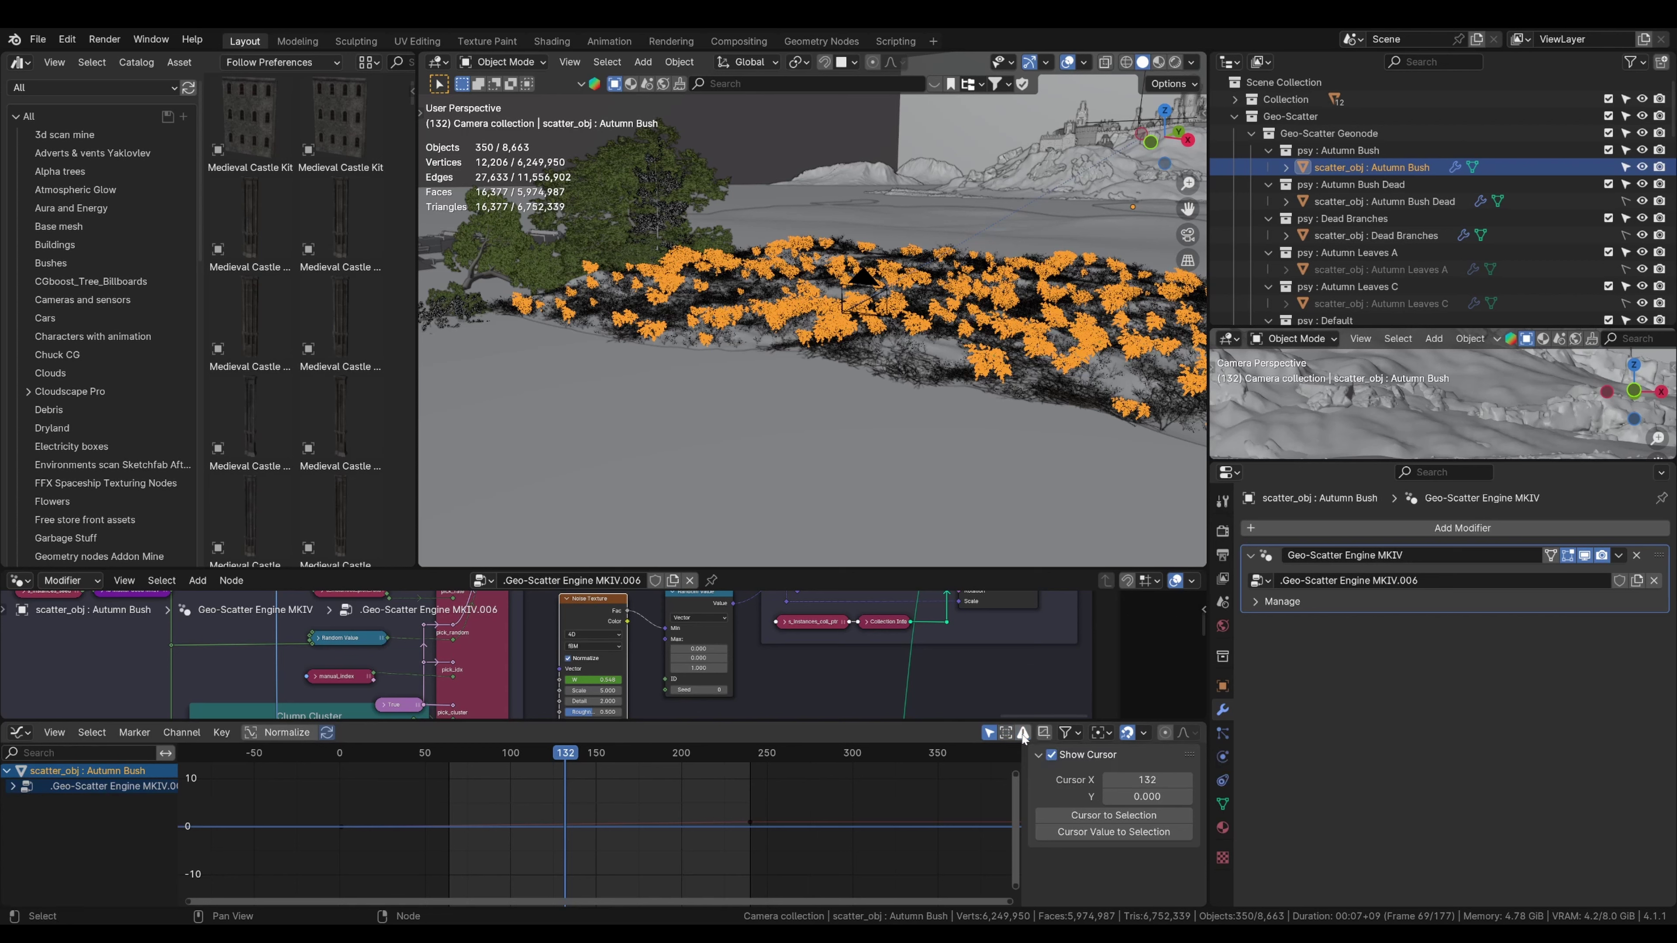
{"action": "left_click", "coordinate": [1066, 734]}
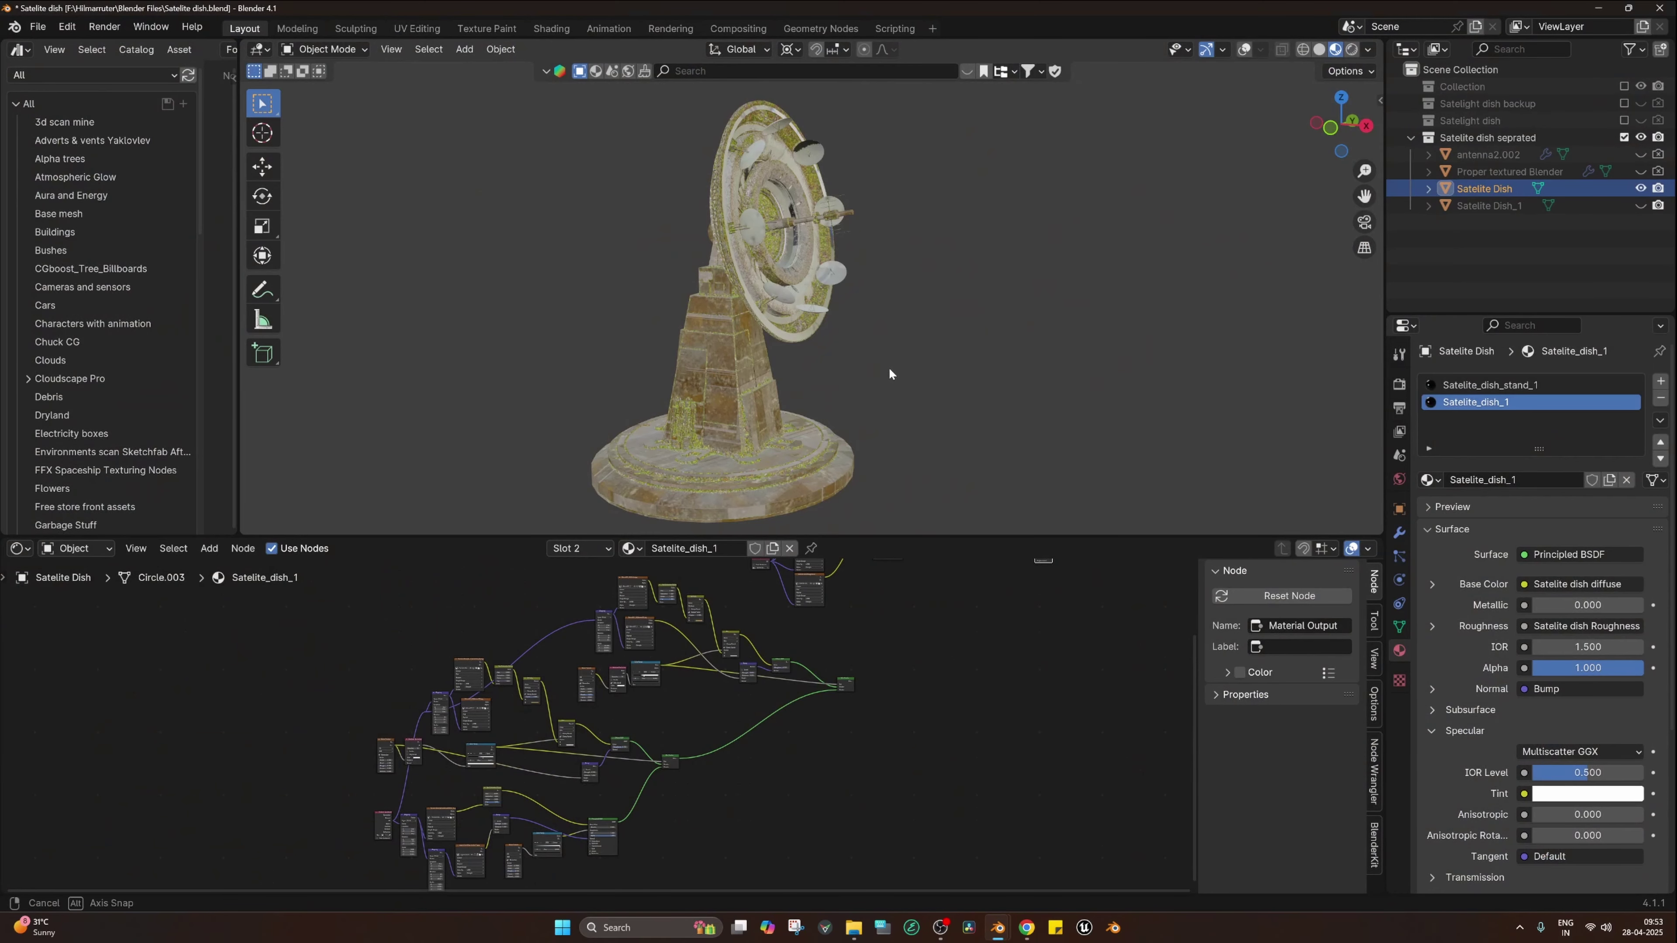
- Turn on the viewport overlays around the Satelite Dish model and look over its Satelite_dish_1 node tree
{"action": "middle_click_drag", "start_coordinate": [808, 392], "coordinate": [909, 332]}
{"action": "left_click", "coordinate": [1244, 49]}
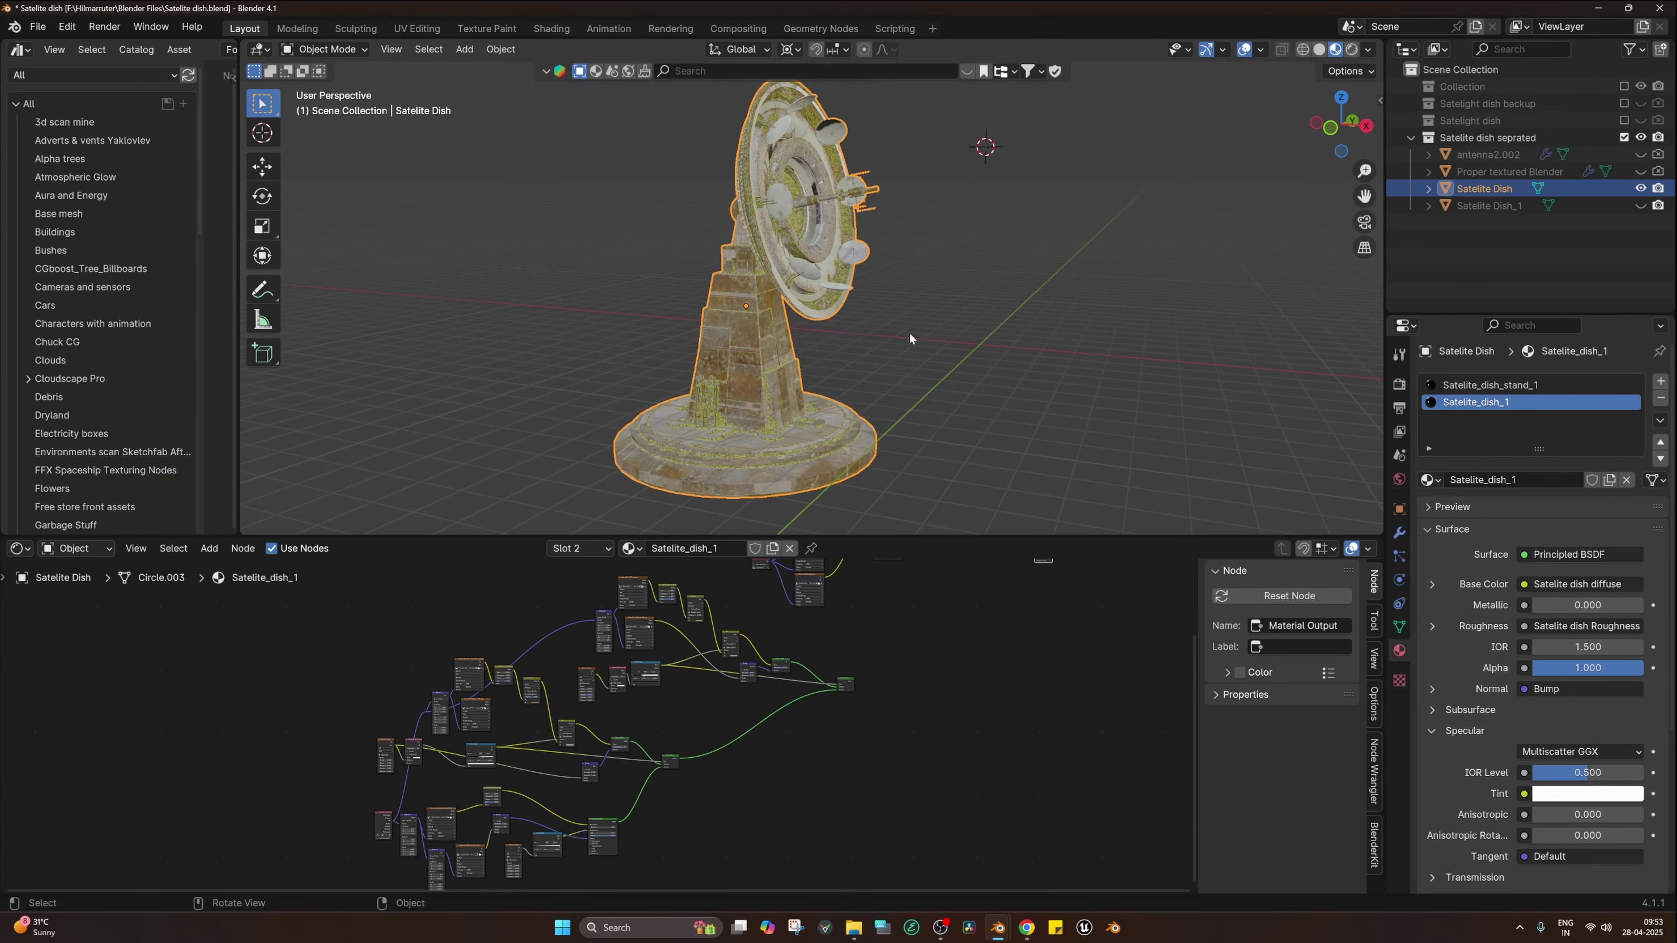
{"action": "scroll", "coordinate": [907, 615], "scroll_direction": "down", "scroll_amount": 2}
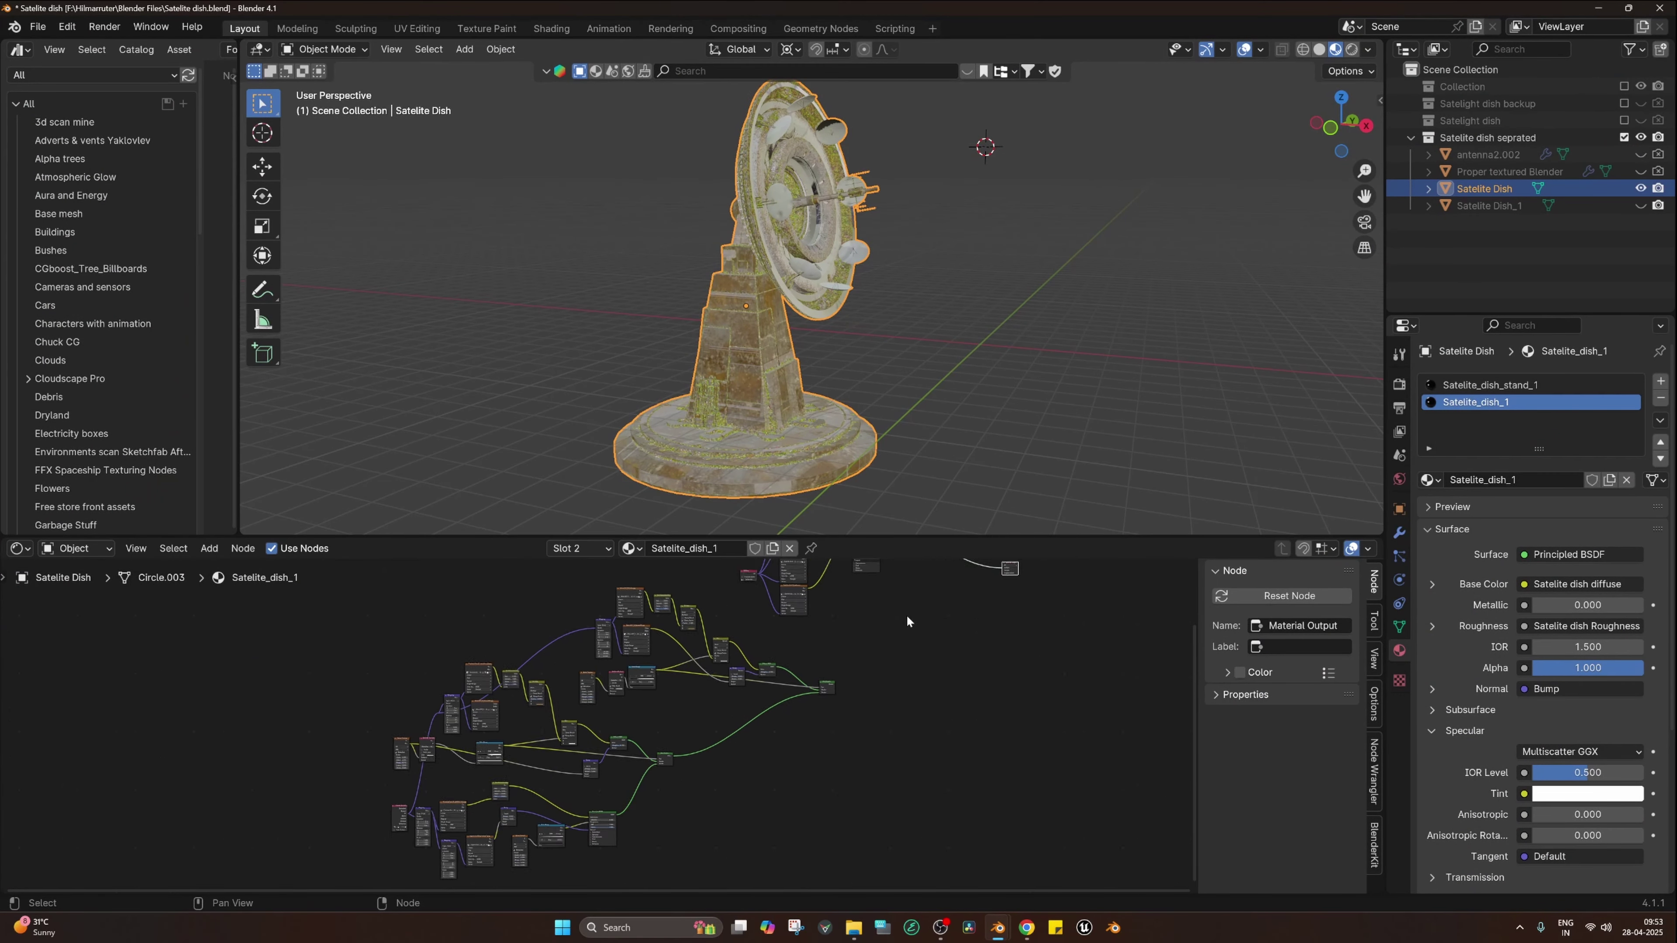
{"action": "scroll", "coordinate": [890, 627], "scroll_direction": "up", "scroll_amount": 2}
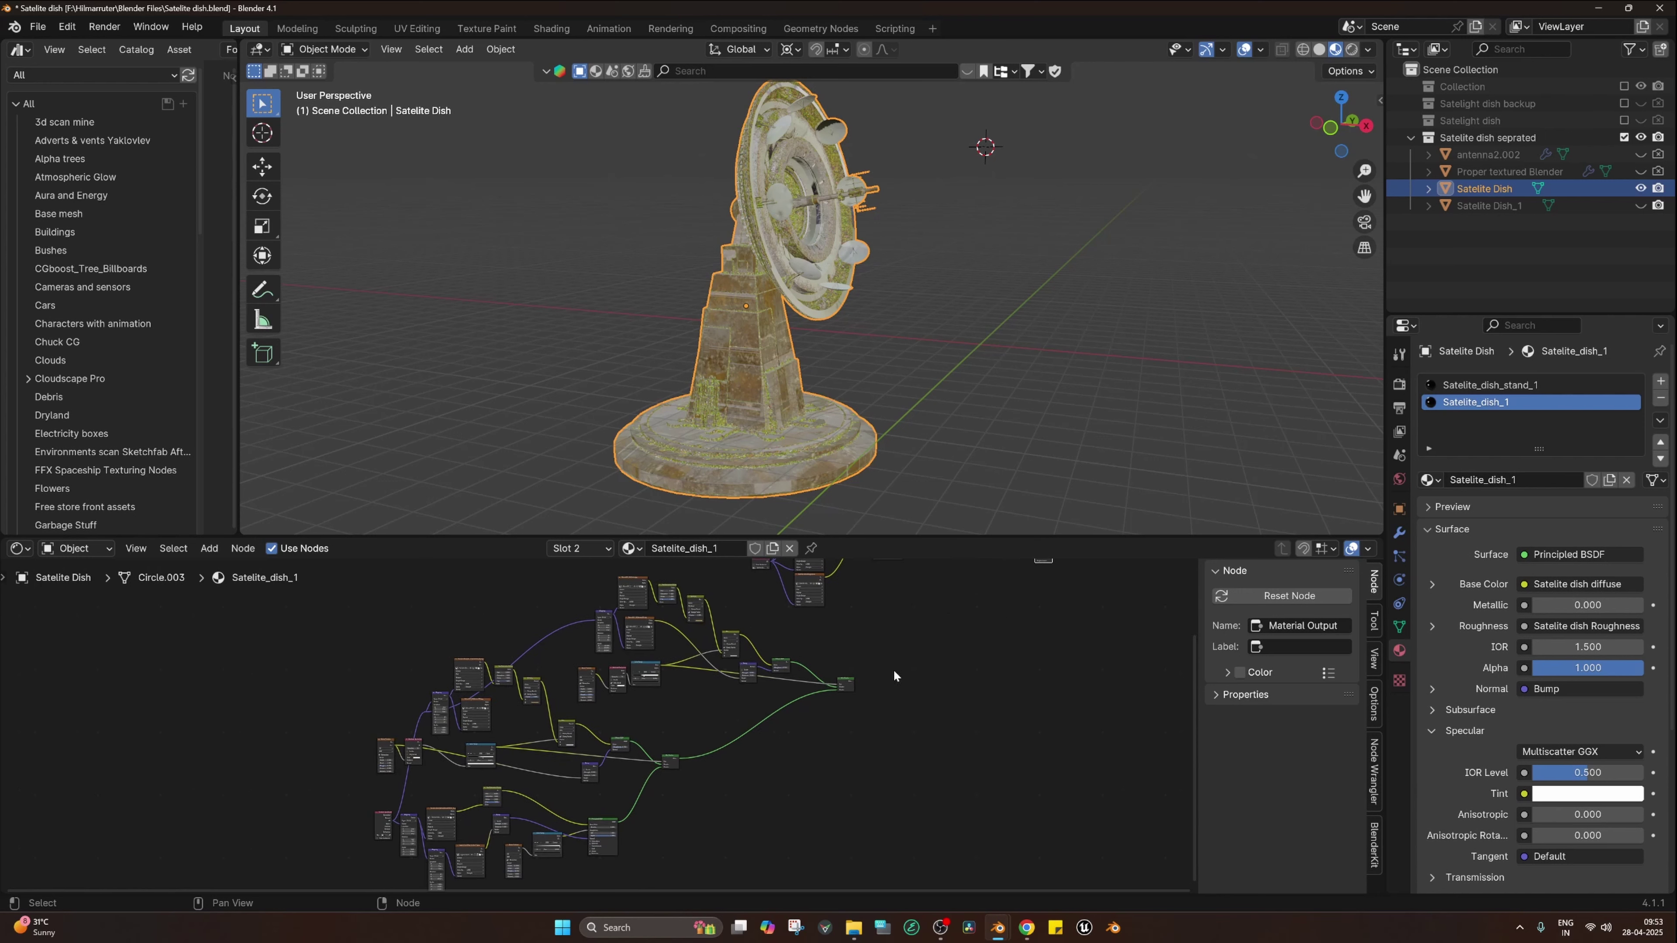
{"action": "scroll", "coordinate": [679, 815], "scroll_direction": "up", "scroll_amount": 3}
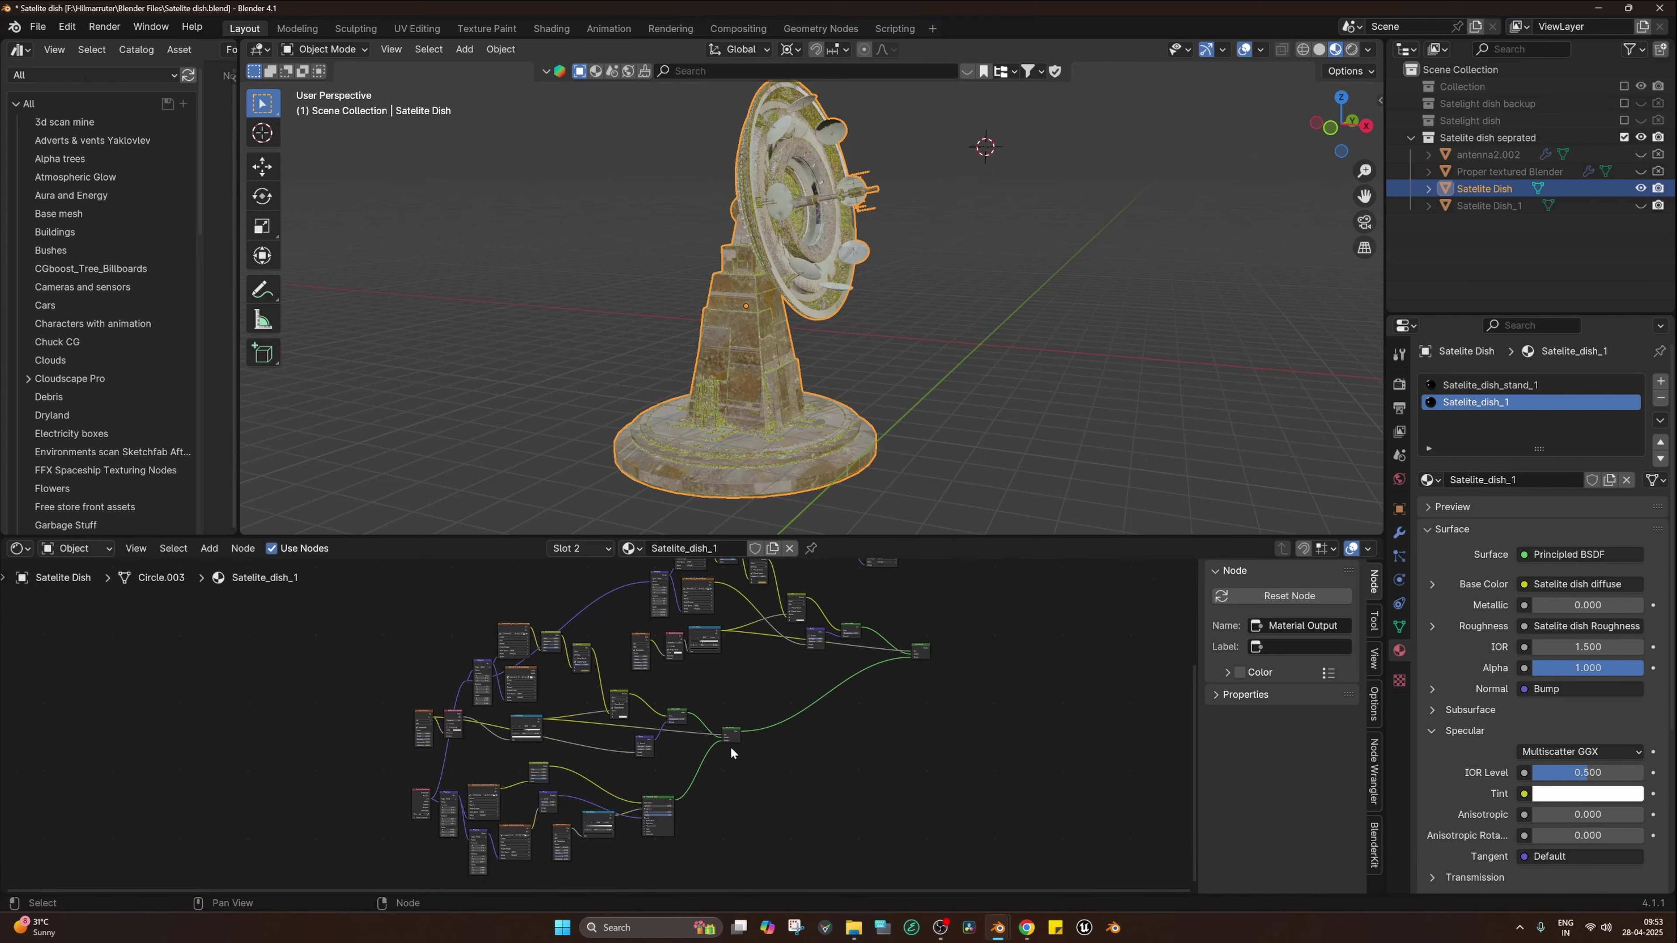
- Temporarily unhide antenna2.002 to examine its Satelite_dish material nodes, and return to the Satelite Dish object
{"action": "left_click", "coordinate": [1641, 154]}
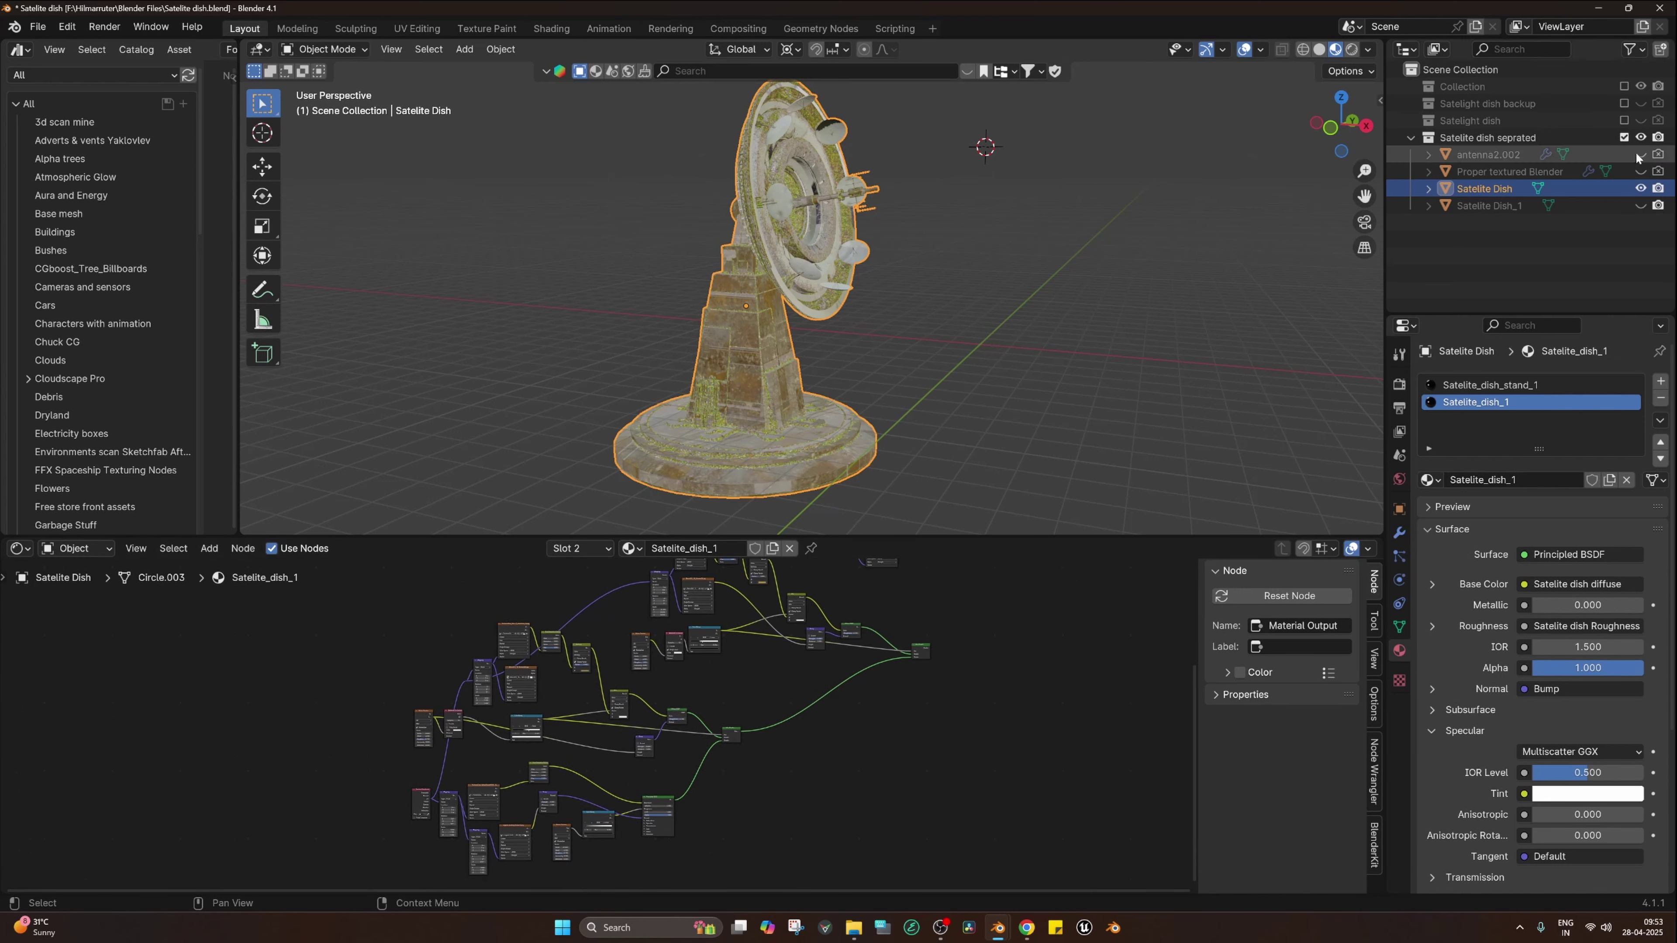
{"action": "left_click", "coordinate": [1473, 154]}
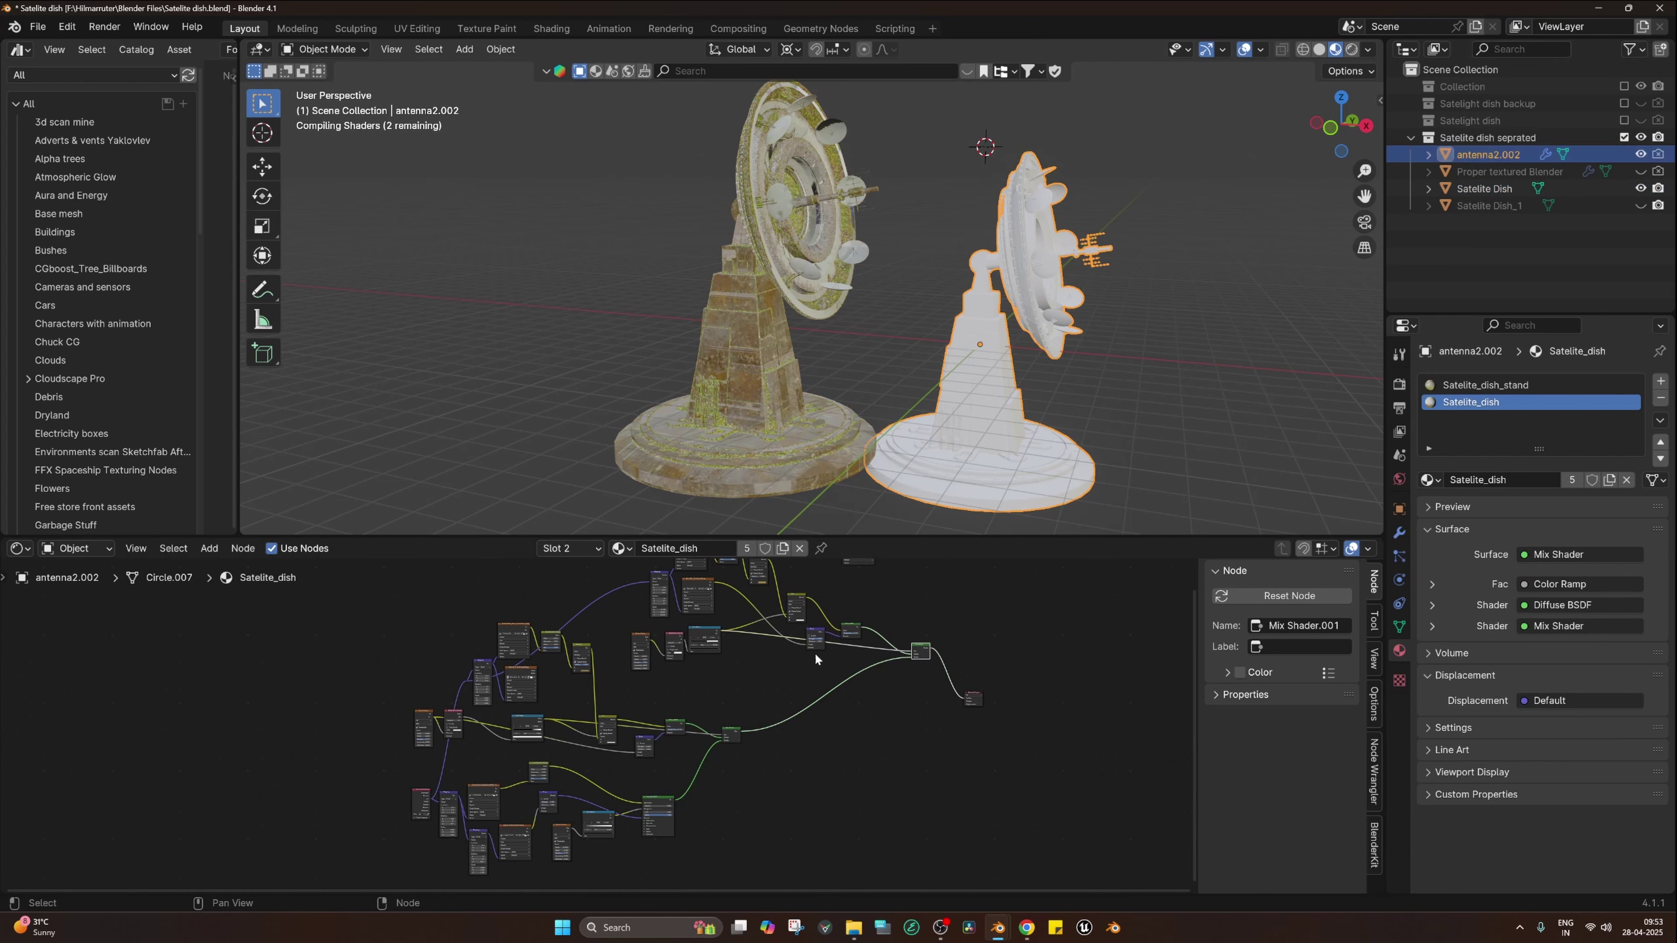
{"action": "middle_click_drag", "start_coordinate": [922, 680], "coordinate": [859, 747]}
{"action": "scroll", "coordinate": [868, 750], "scroll_direction": "up", "scroll_amount": 3}
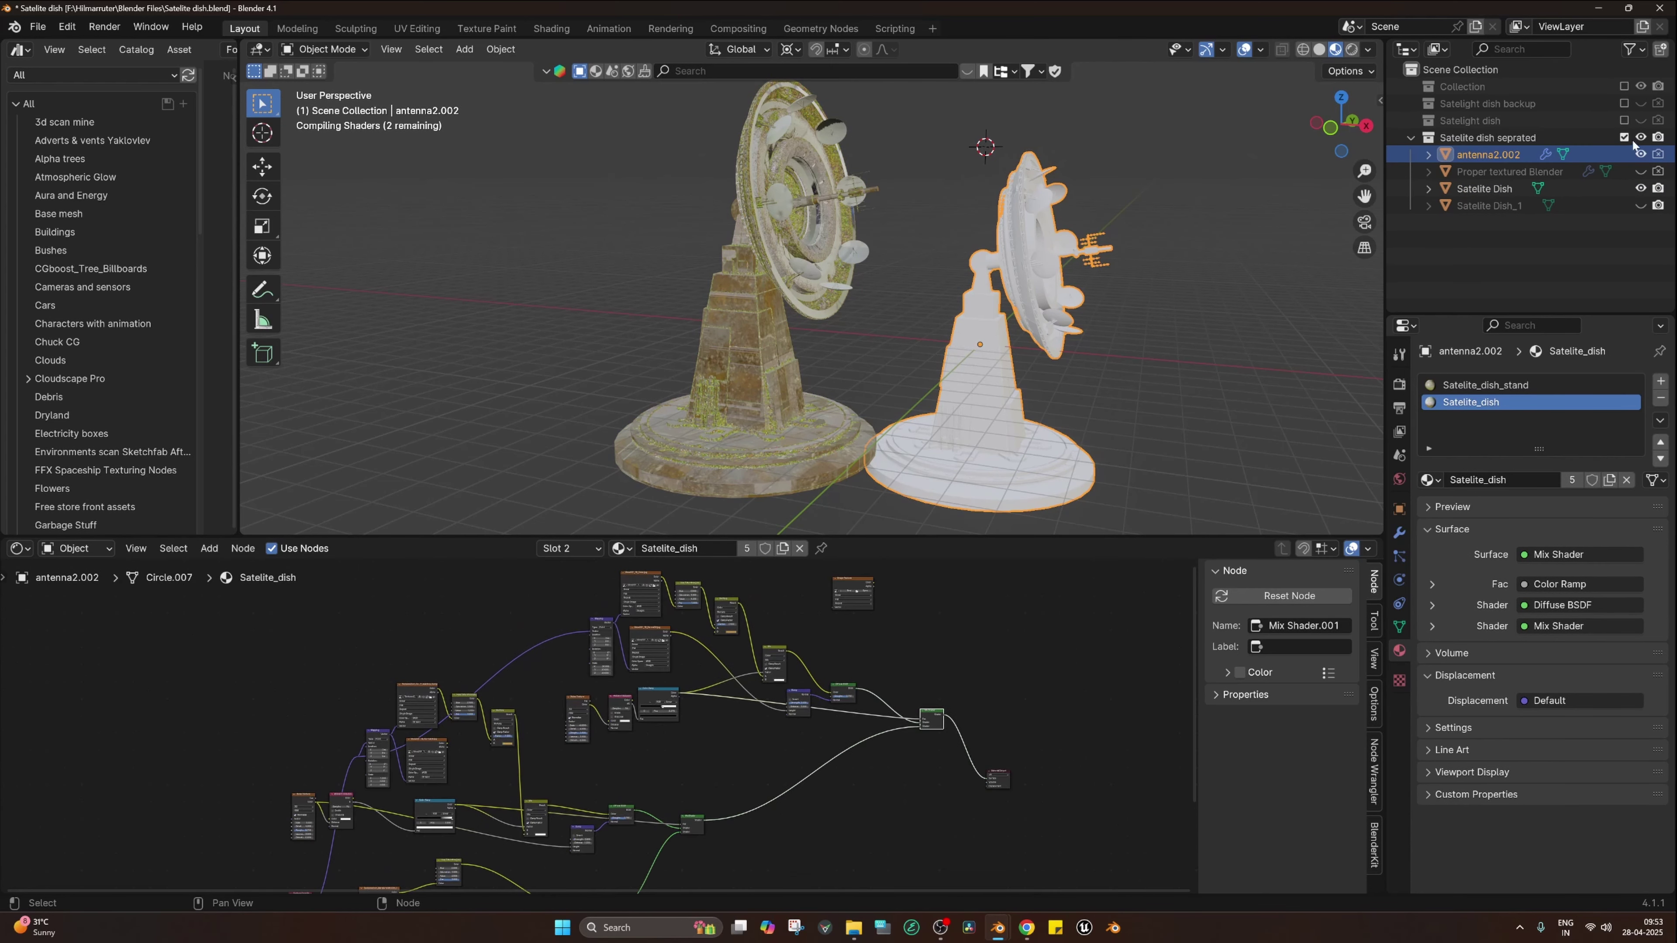
{"action": "left_click", "coordinate": [1641, 153]}
{"action": "left_click", "coordinate": [1511, 187]}
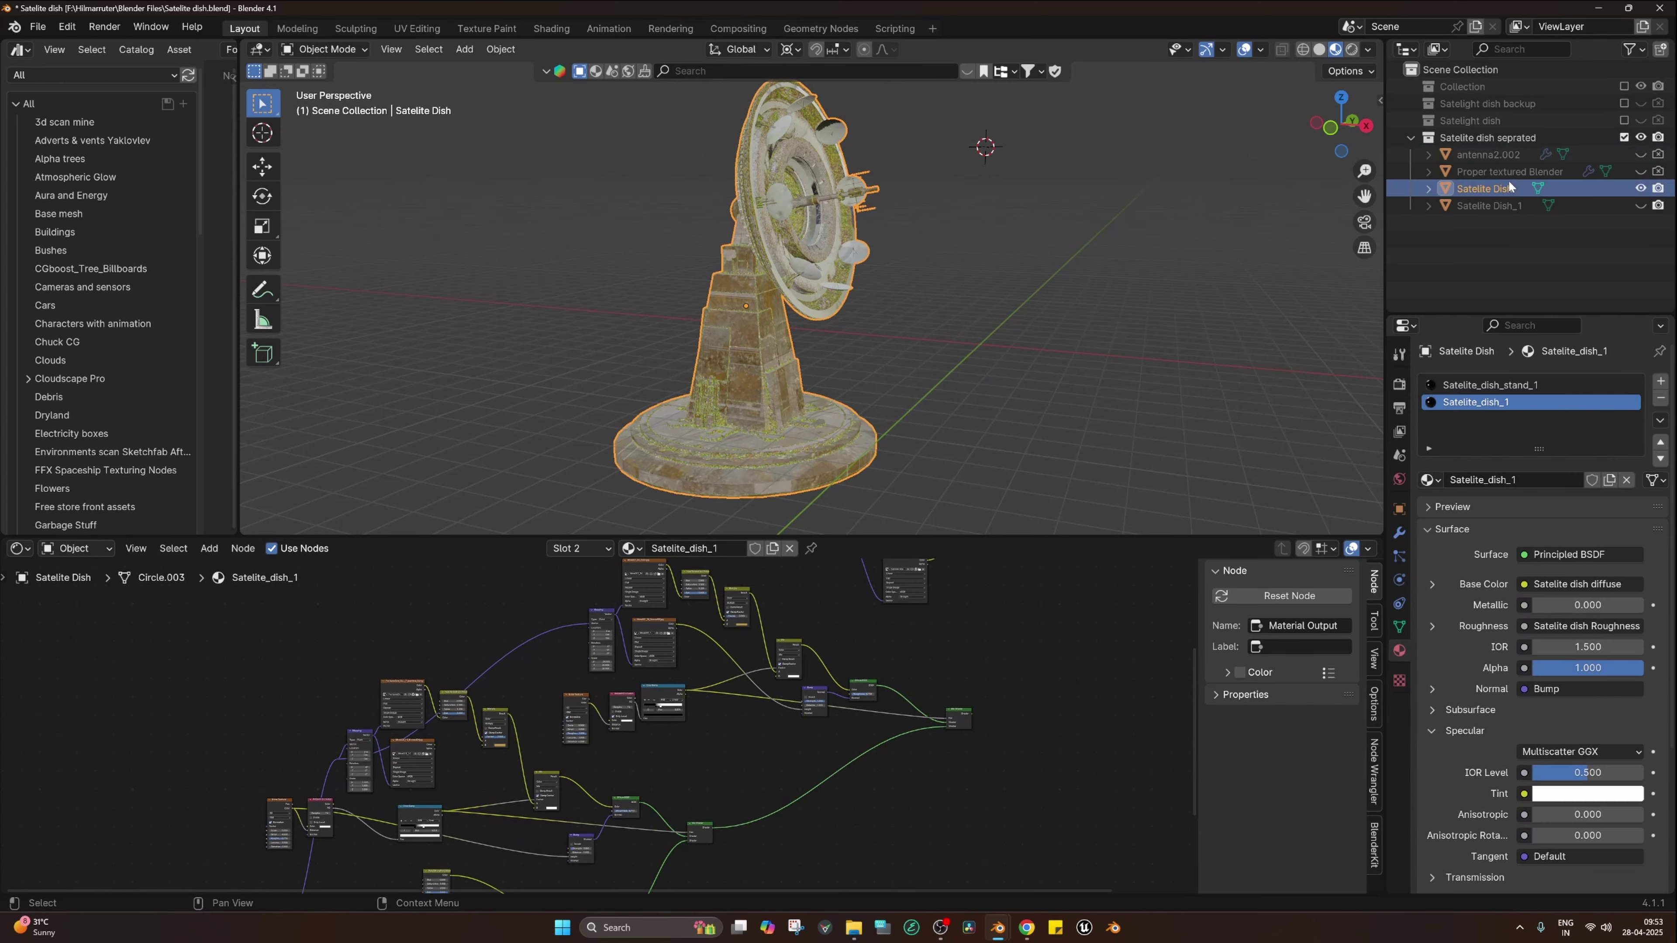
- Examine the image textures and Bump node feeding the Principled BSDF in the Satelite_dish_1 material
{"action": "middle_click_drag", "start_coordinate": [882, 808], "coordinate": [875, 821]}
{"action": "middle_click_drag", "start_coordinate": [644, 463], "coordinate": [602, 158]}
{"action": "middle_click_drag", "start_coordinate": [766, 291], "coordinate": [809, 194]}
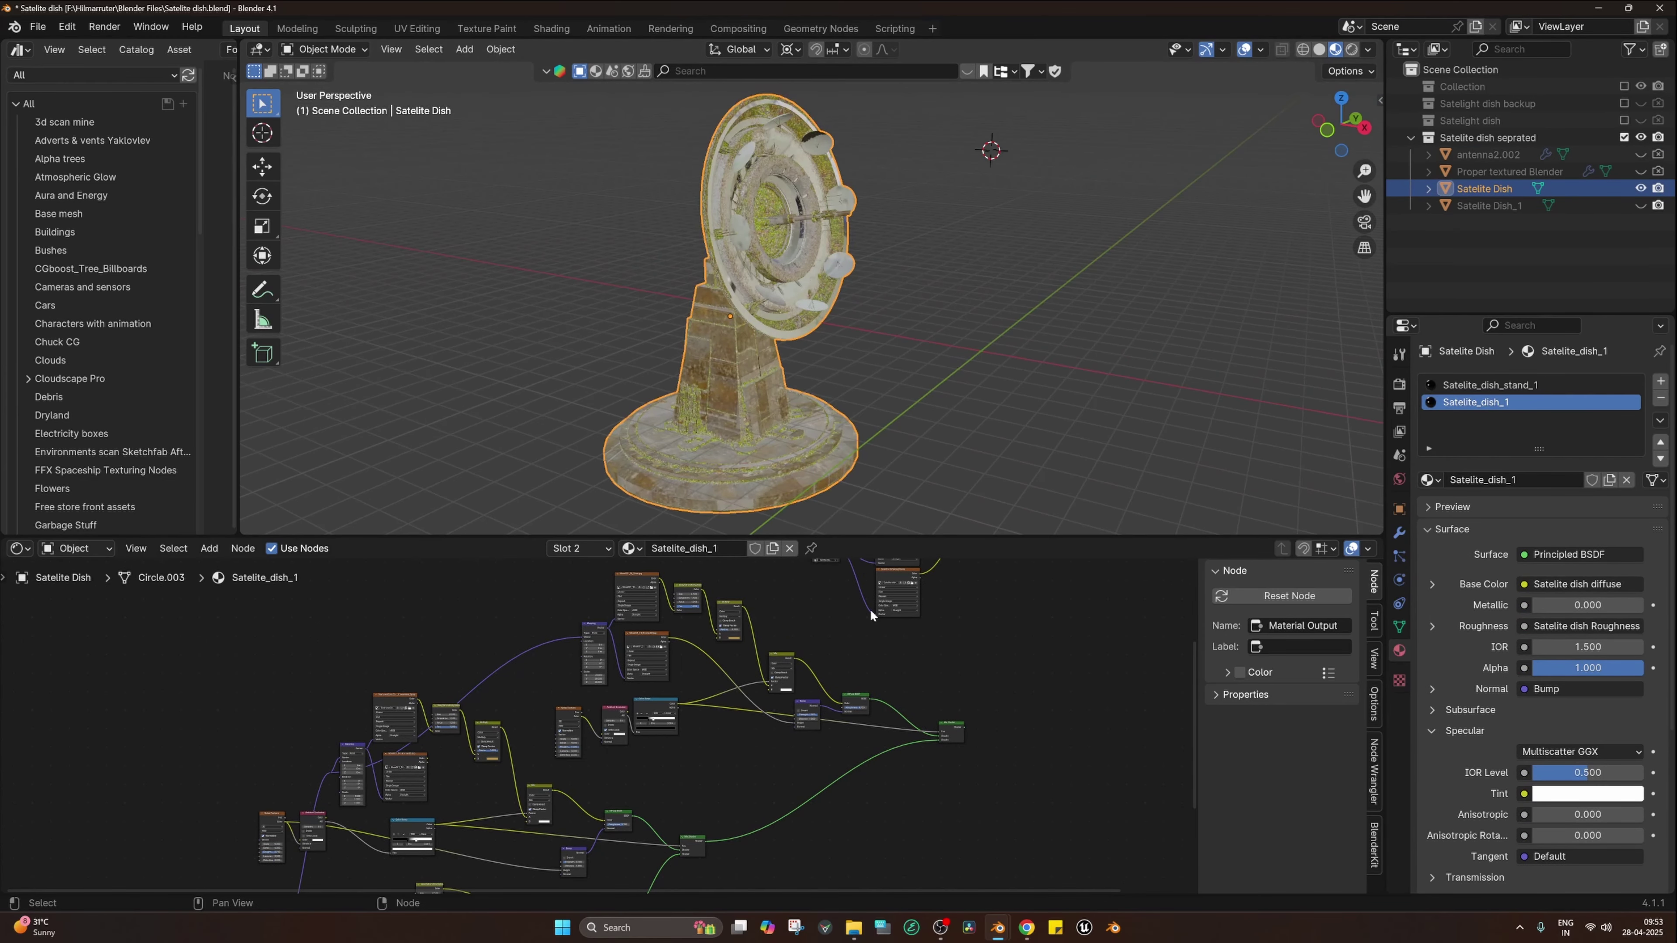
{"action": "scroll", "coordinate": [734, 818], "scroll_direction": "up", "scroll_amount": 5}
{"action": "scroll", "coordinate": [849, 734], "scroll_direction": "up", "scroll_amount": 4}
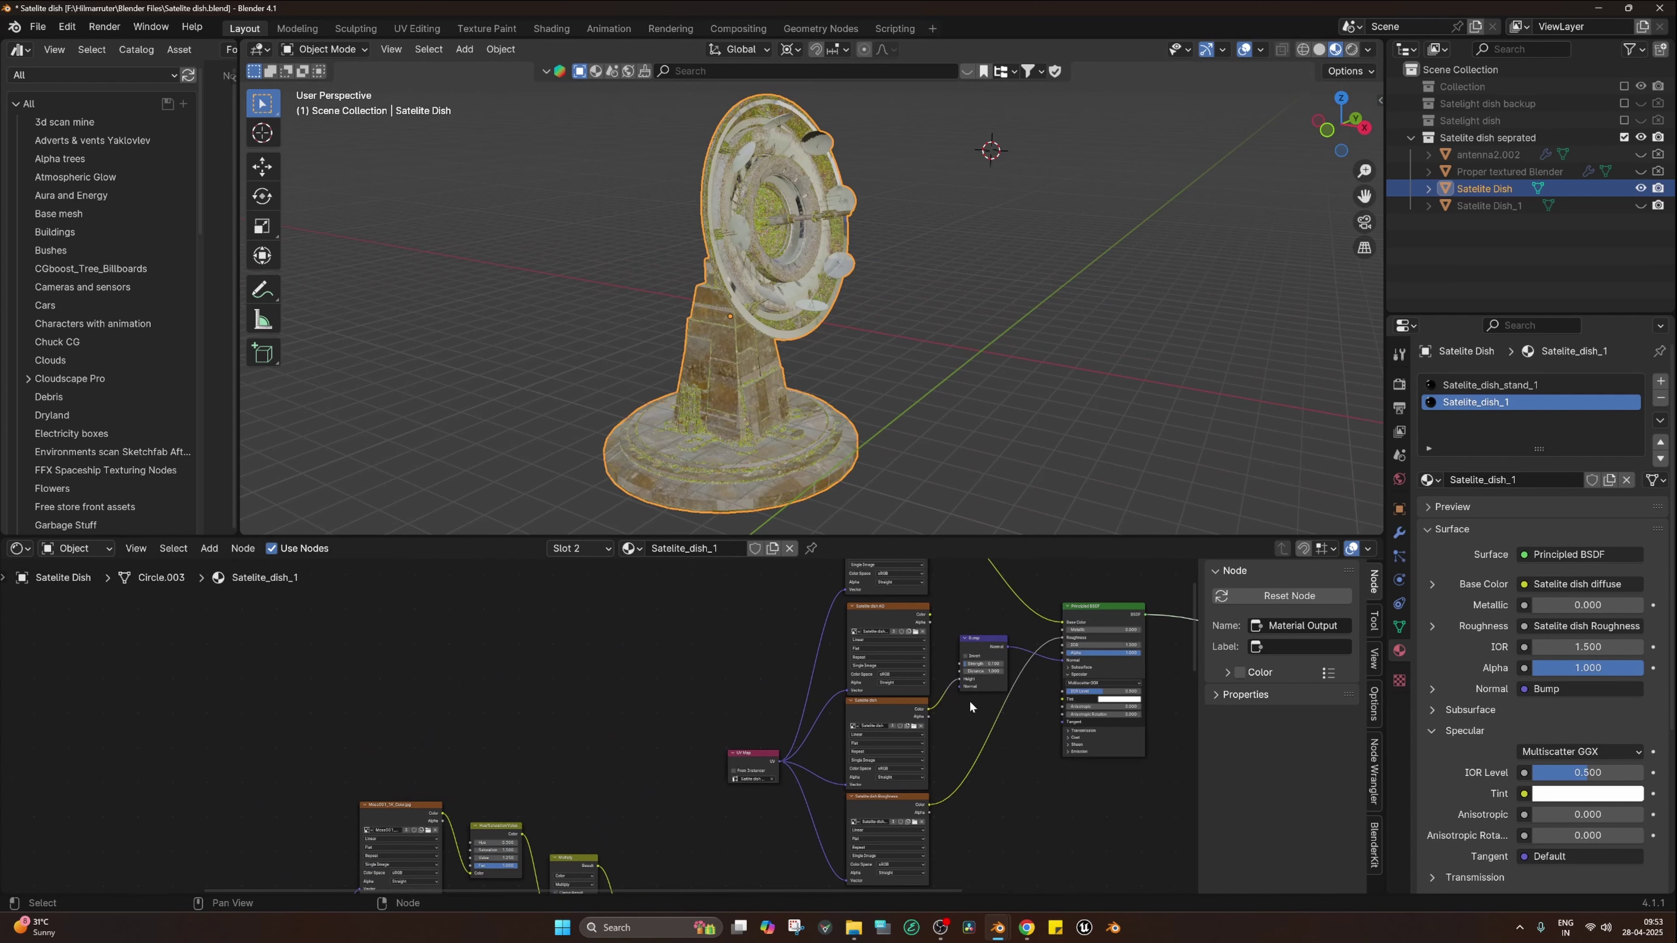
{"action": "middle_click_drag", "start_coordinate": [969, 700], "coordinate": [625, 704]}
{"action": "scroll", "coordinate": [660, 703], "scroll_direction": "down", "scroll_amount": 1}
{"action": "scroll", "coordinate": [712, 799], "scroll_direction": "up", "scroll_amount": 2}
{"action": "scroll", "coordinate": [710, 796], "scroll_direction": "down", "scroll_amount": 2}
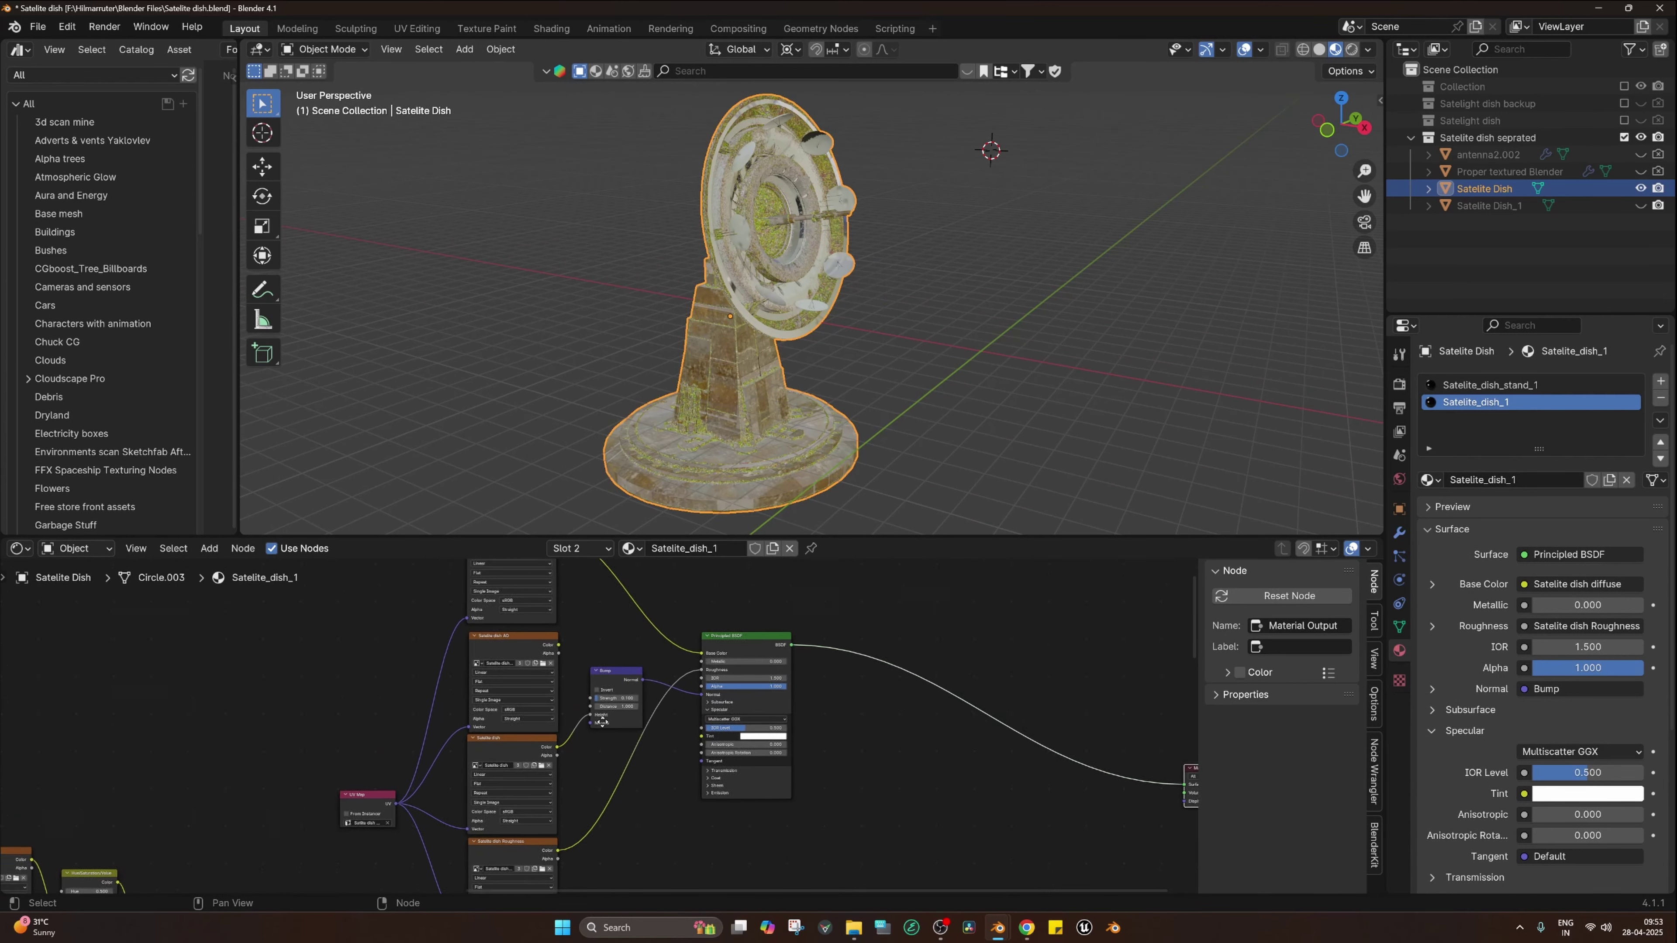
{"action": "middle_click_drag", "start_coordinate": [639, 809], "coordinate": [943, 634]}
{"action": "scroll", "coordinate": [654, 763], "scroll_direction": "down", "scroll_amount": 3}
{"action": "left_click", "coordinate": [736, 788]}
{"action": "scroll", "coordinate": [768, 721], "scroll_direction": "down", "scroll_amount": 4}
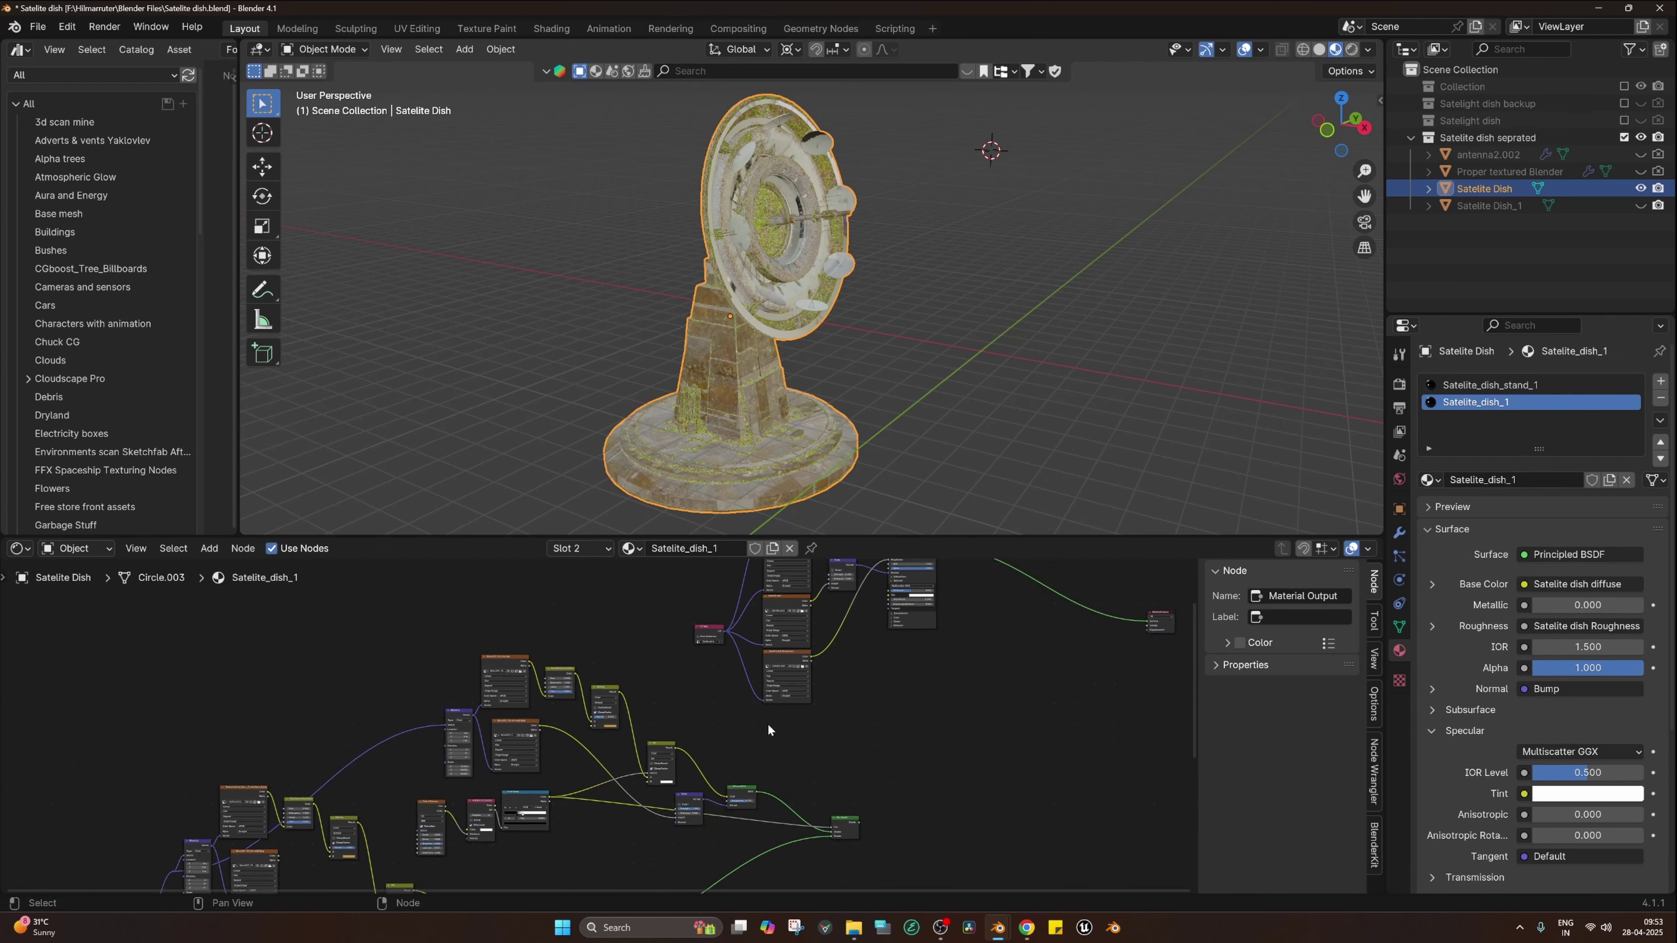
- Examine the disconnected procedural part of the Satelite_dish_1 material, including its Color Ramp, Mix, Bump and Diffuse BSDF nodes
{"action": "middle_click_drag", "start_coordinate": [768, 719], "coordinate": [739, 757]}
{"action": "scroll", "coordinate": [760, 704], "scroll_direction": "up", "scroll_amount": 4}
{"action": "scroll", "coordinate": [786, 700], "scroll_direction": "up", "scroll_amount": 4}
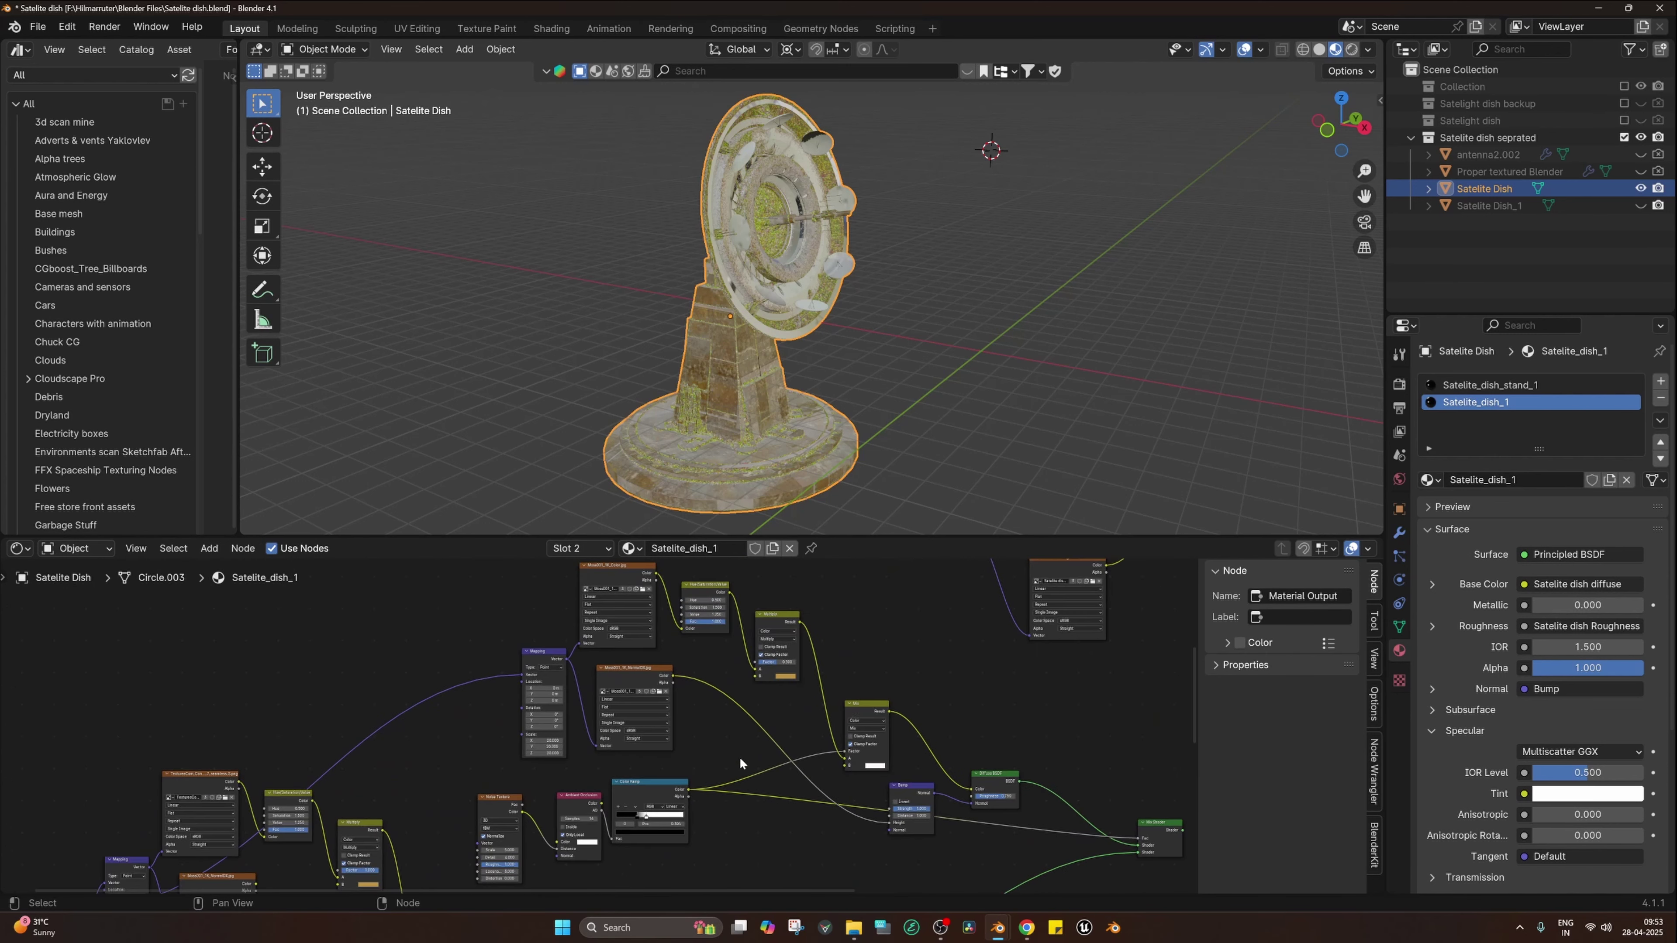
{"action": "scroll", "coordinate": [825, 693], "scroll_direction": "up", "scroll_amount": 3}
{"action": "middle_click_drag", "start_coordinate": [832, 687], "coordinate": [769, 723]}
{"action": "scroll", "coordinate": [638, 746], "scroll_direction": "up", "scroll_amount": 1}
{"action": "scroll", "coordinate": [821, 754], "scroll_direction": "down", "scroll_amount": 3}
{"action": "middle_click_drag", "start_coordinate": [915, 726], "coordinate": [944, 612]}
{"action": "scroll", "coordinate": [862, 699], "scroll_direction": "up", "scroll_amount": 3}
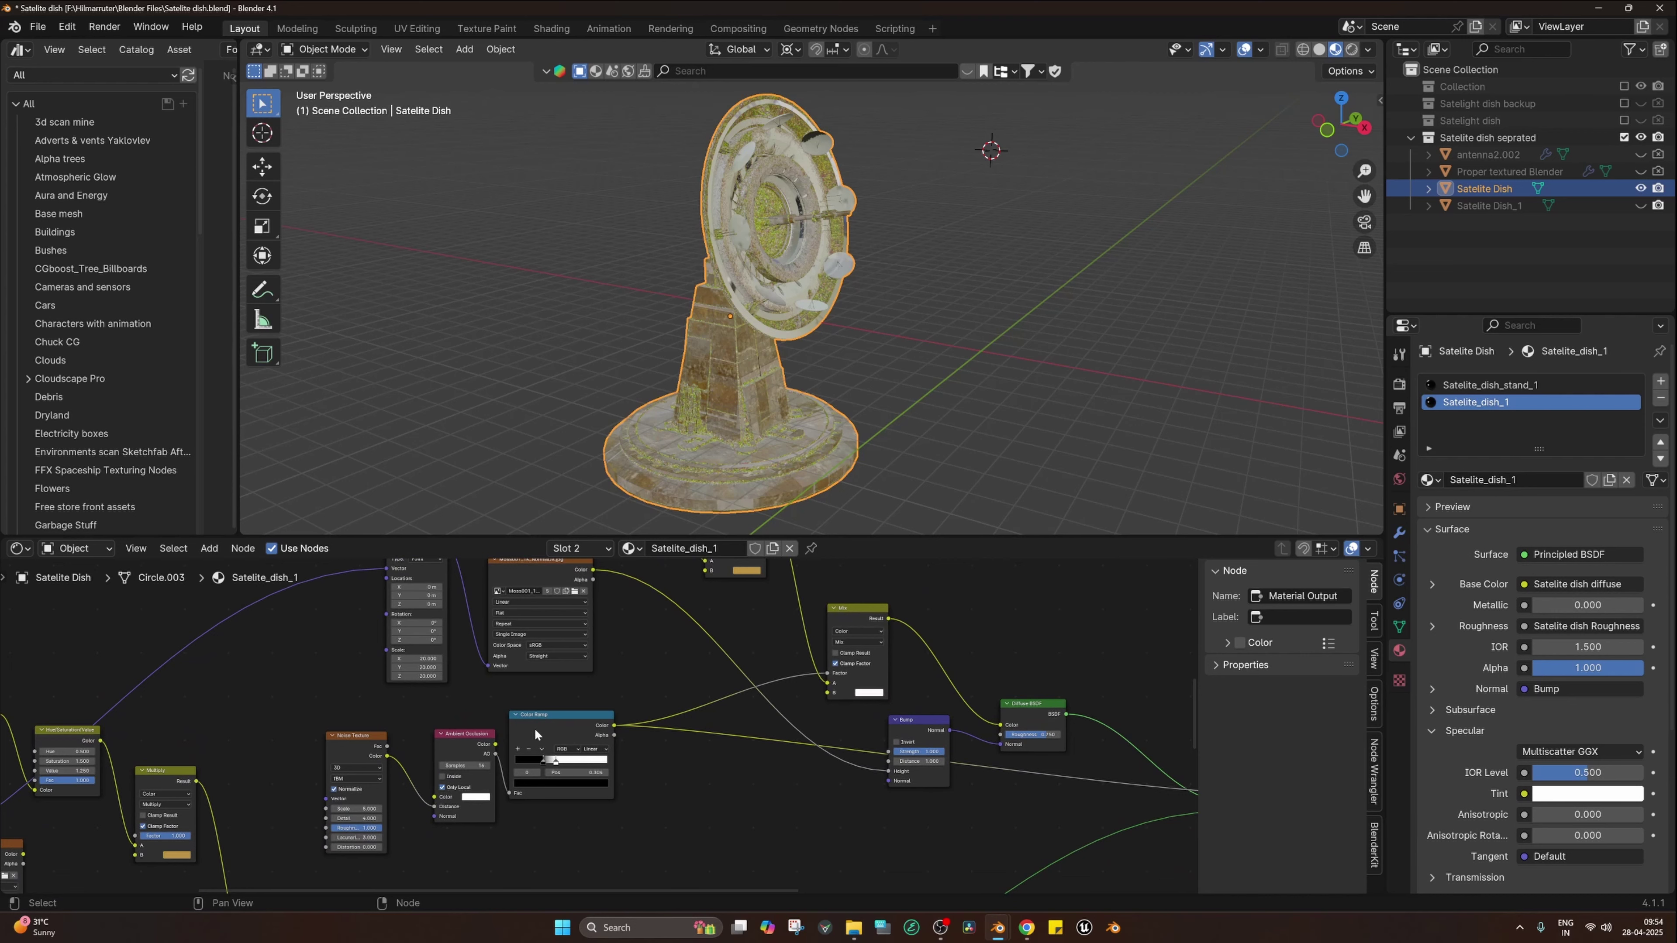
{"action": "scroll", "coordinate": [477, 756], "scroll_direction": "down", "scroll_amount": 4}
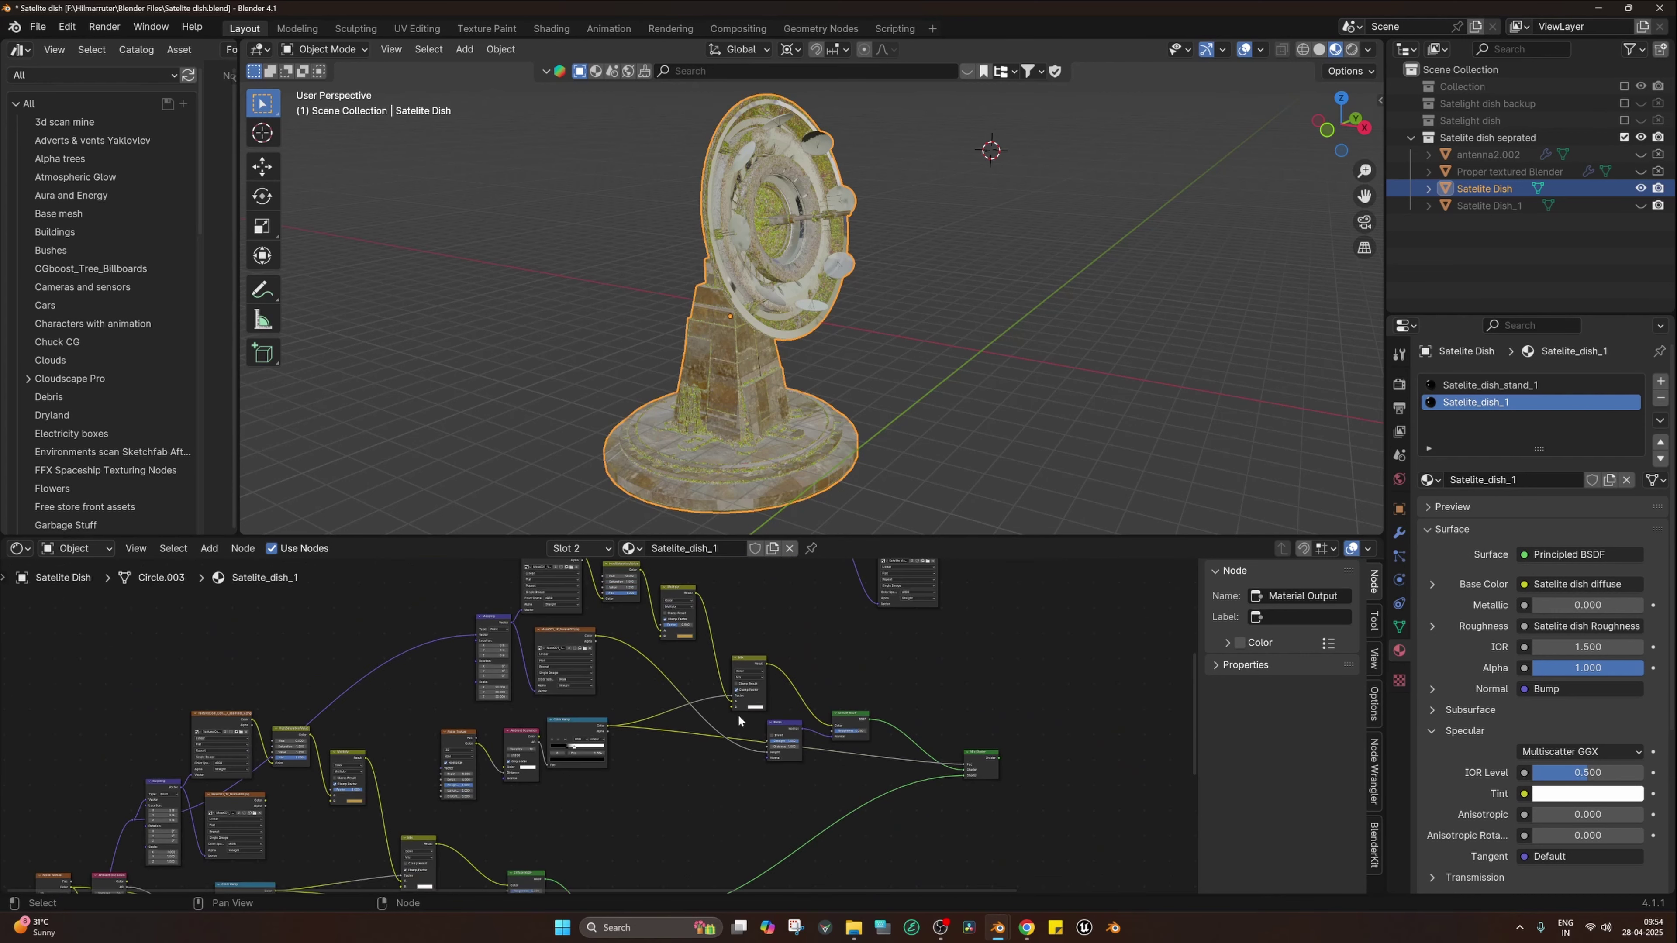
{"action": "middle_click_drag", "start_coordinate": [761, 416], "coordinate": [789, 355]}
{"action": "middle_click_drag", "start_coordinate": [670, 614], "coordinate": [757, 638]}
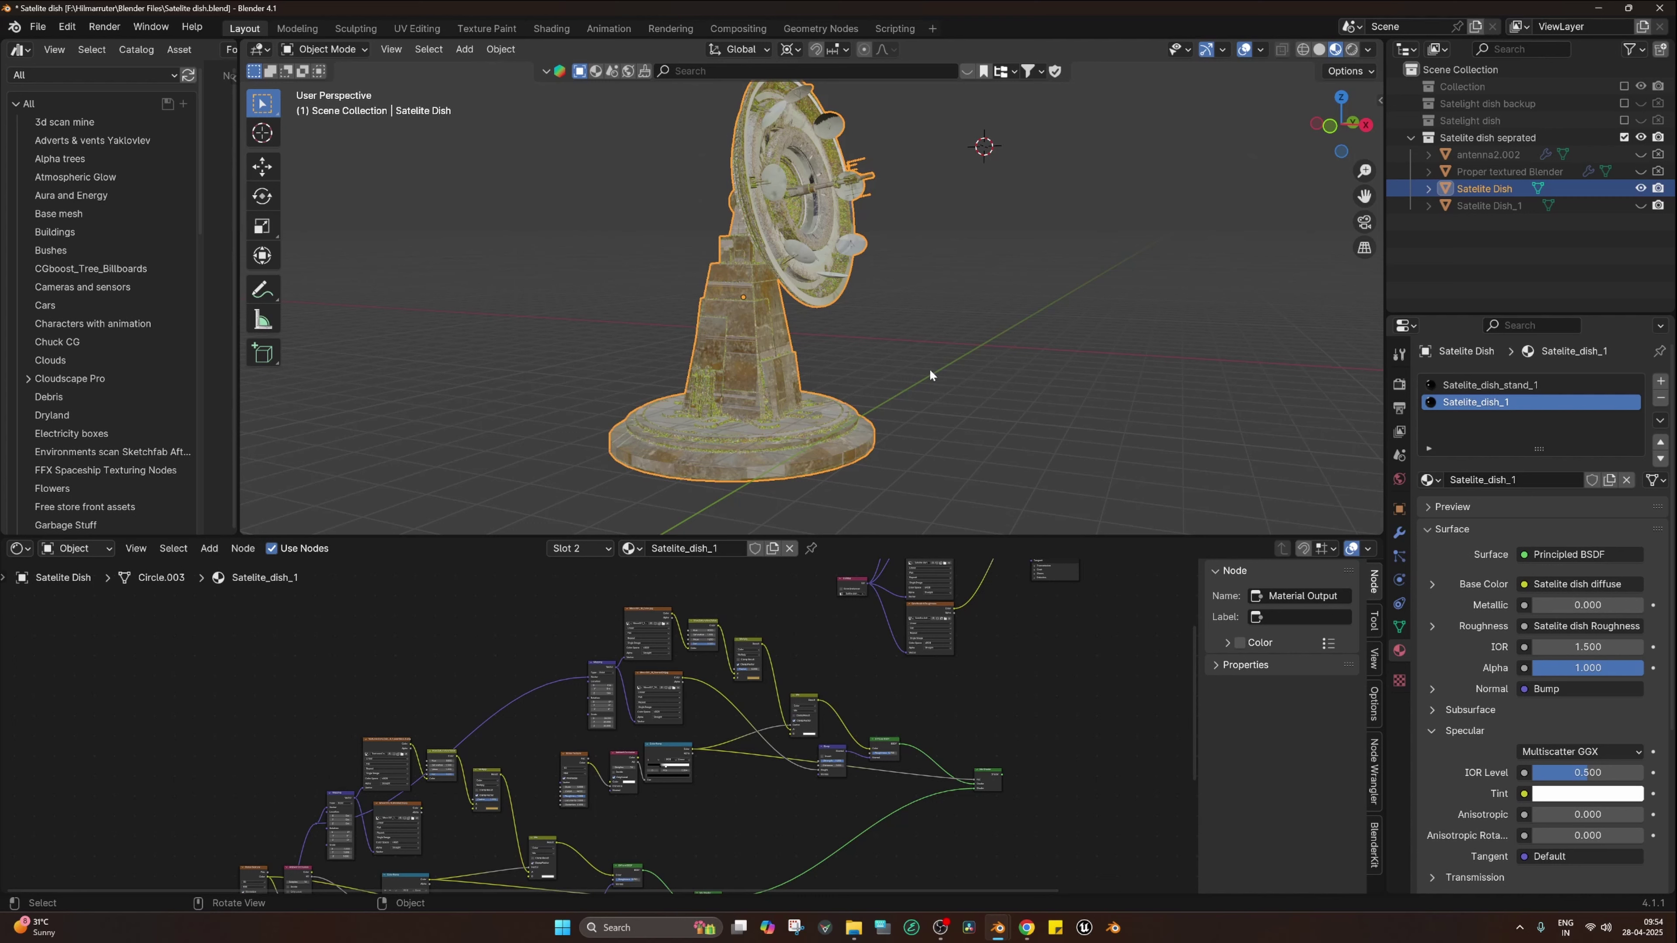
- Turn the Asset Browser area into a UV Editor and select the whole Satelite Dish mesh in Edit Mode
{"action": "left_click", "coordinate": [1400, 627]}
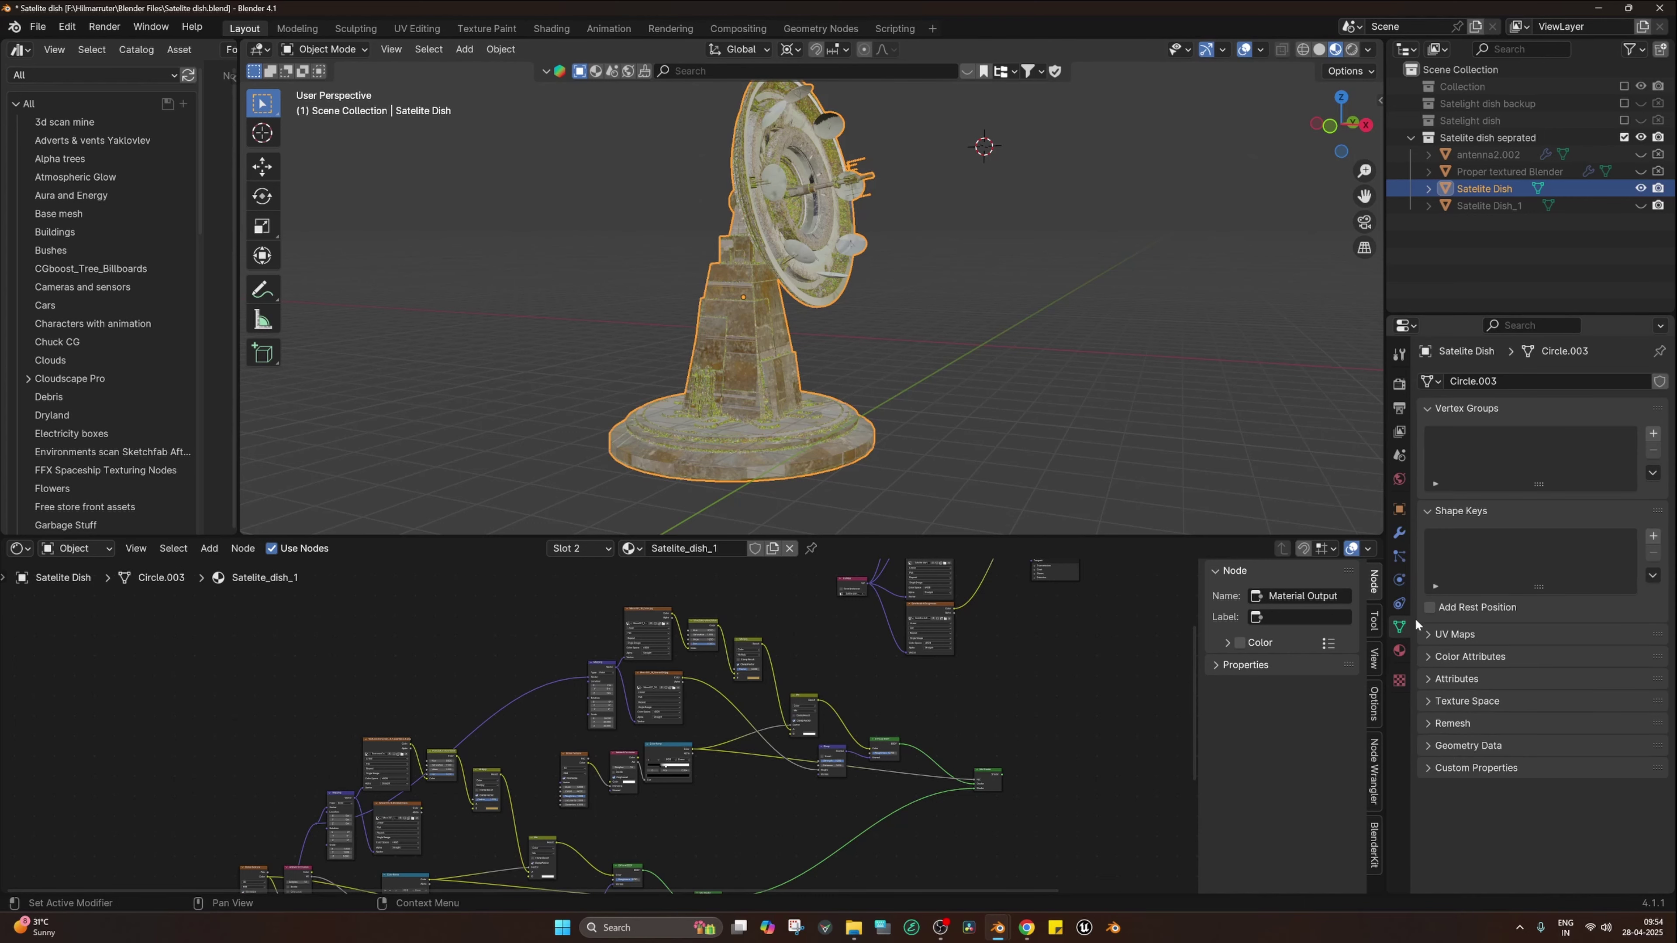
{"action": "left_click", "coordinate": [1400, 651]}
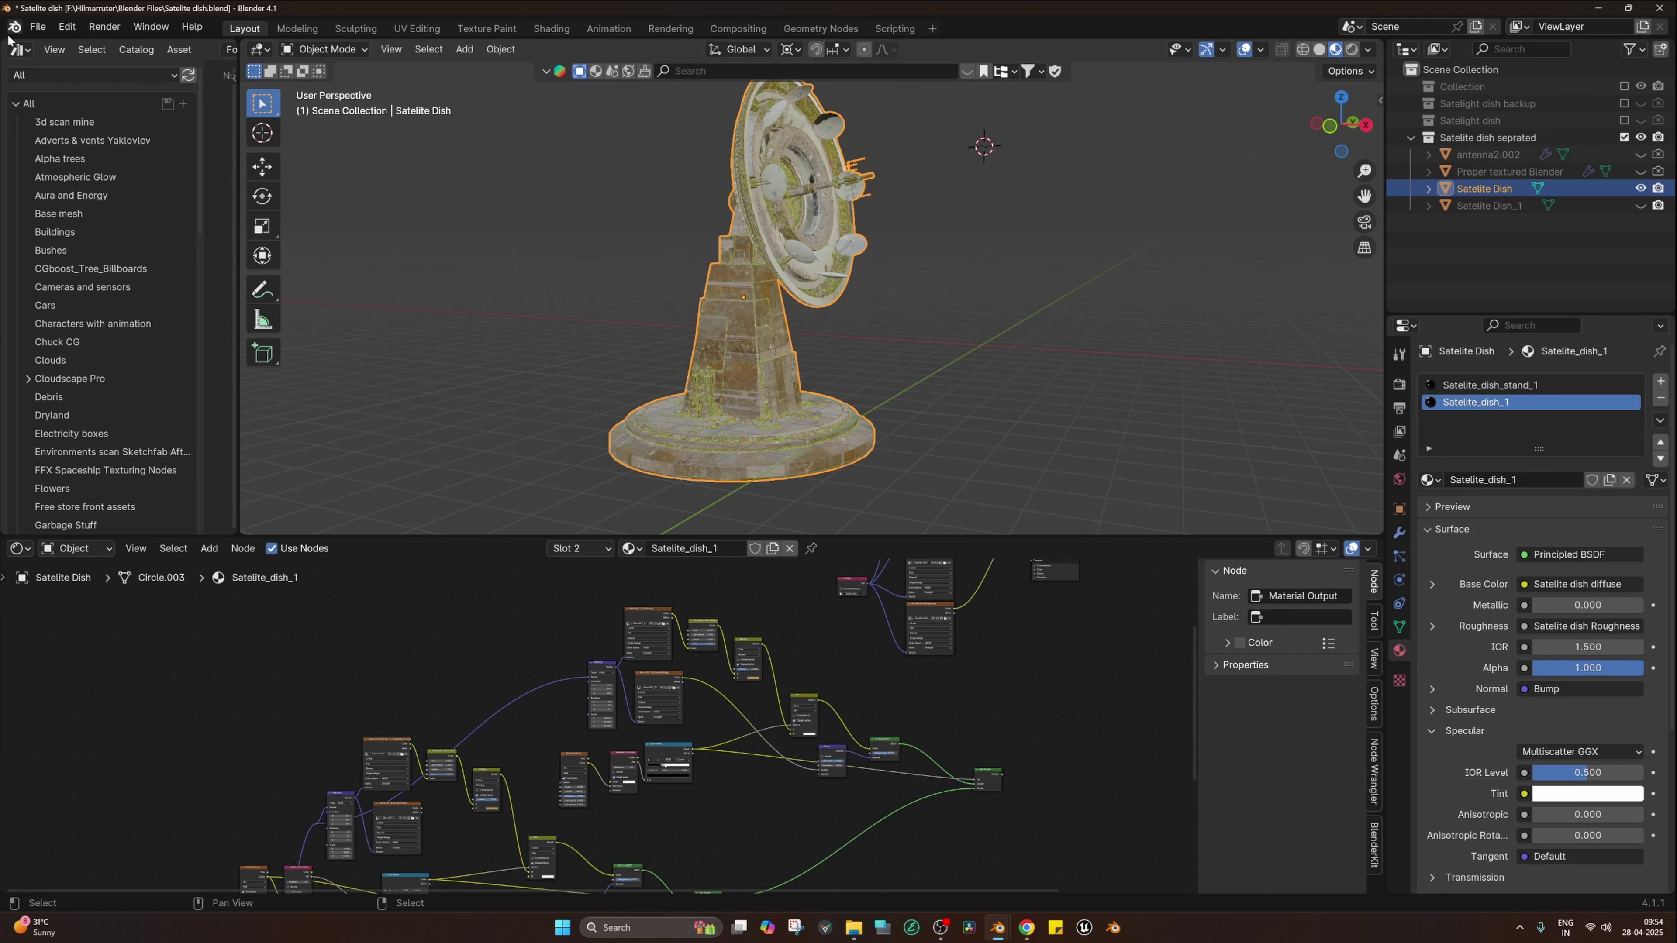
{"action": "left_click", "coordinate": [20, 49]}
{"action": "left_click", "coordinate": [37, 130]}
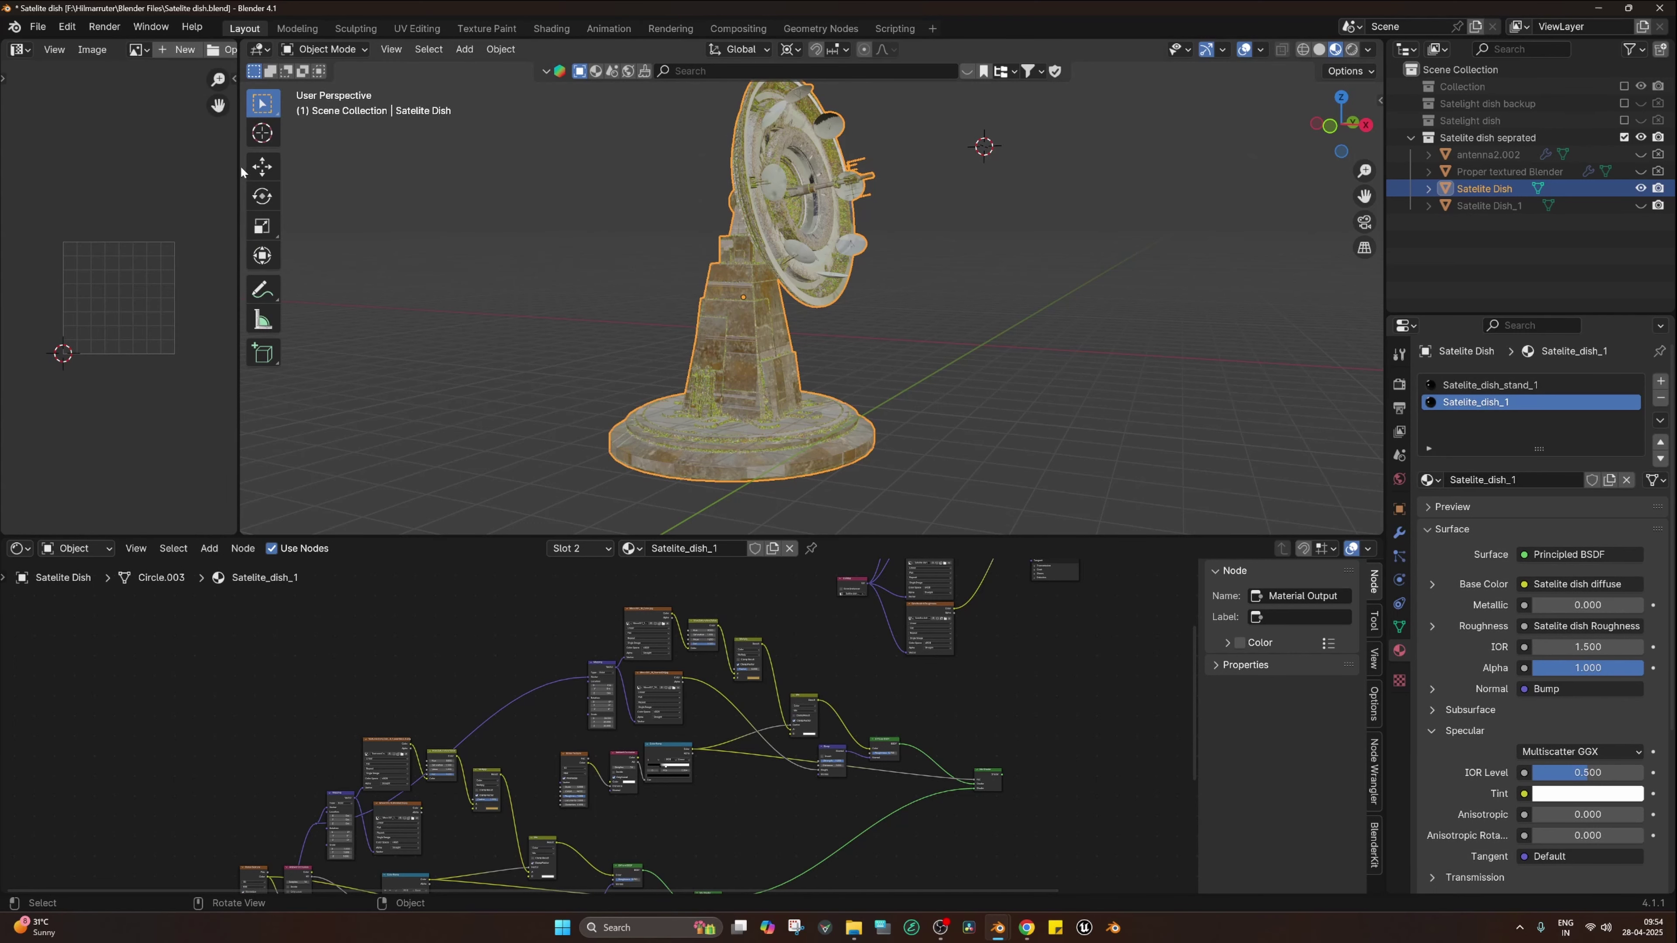
{"action": "key", "text": "Tab"}
{"action": "key", "text": "a"}
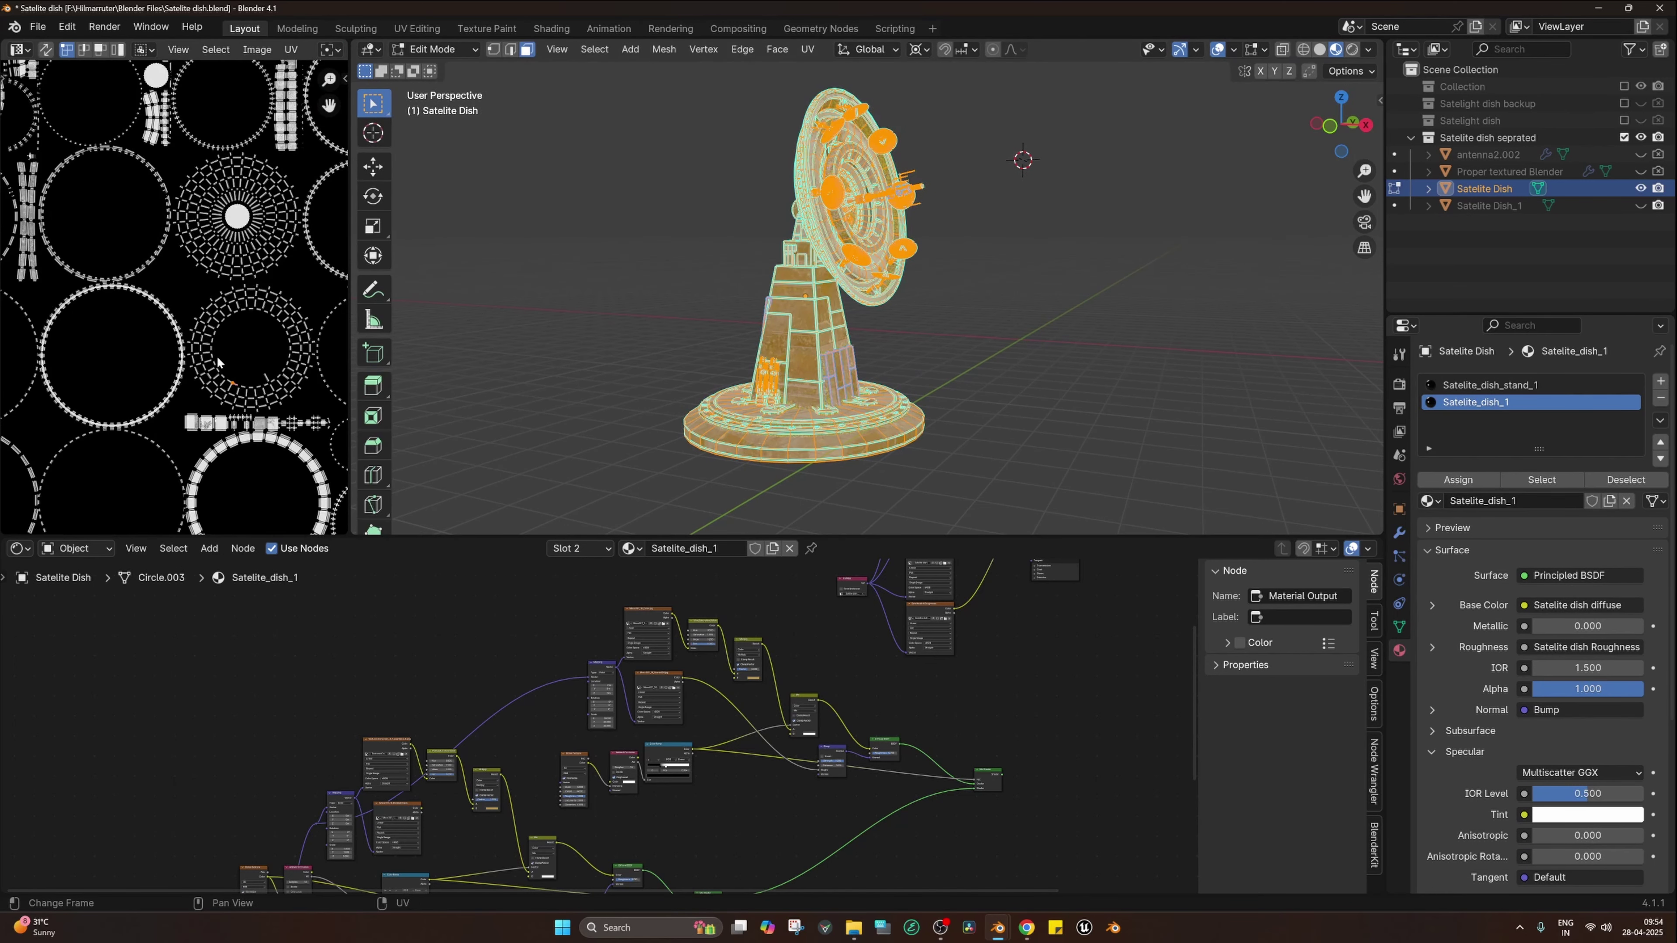
- Examine the complete UV layout of the Satelite Dish over its roughness texture, and return to Object Mode
{"action": "key", "text": "Home"}
{"action": "key", "text": "a"}
{"action": "key", "text": "KP_Decimal"}
{"action": "scroll", "coordinate": [330, 441], "scroll_direction": "up", "scroll_amount": 3}
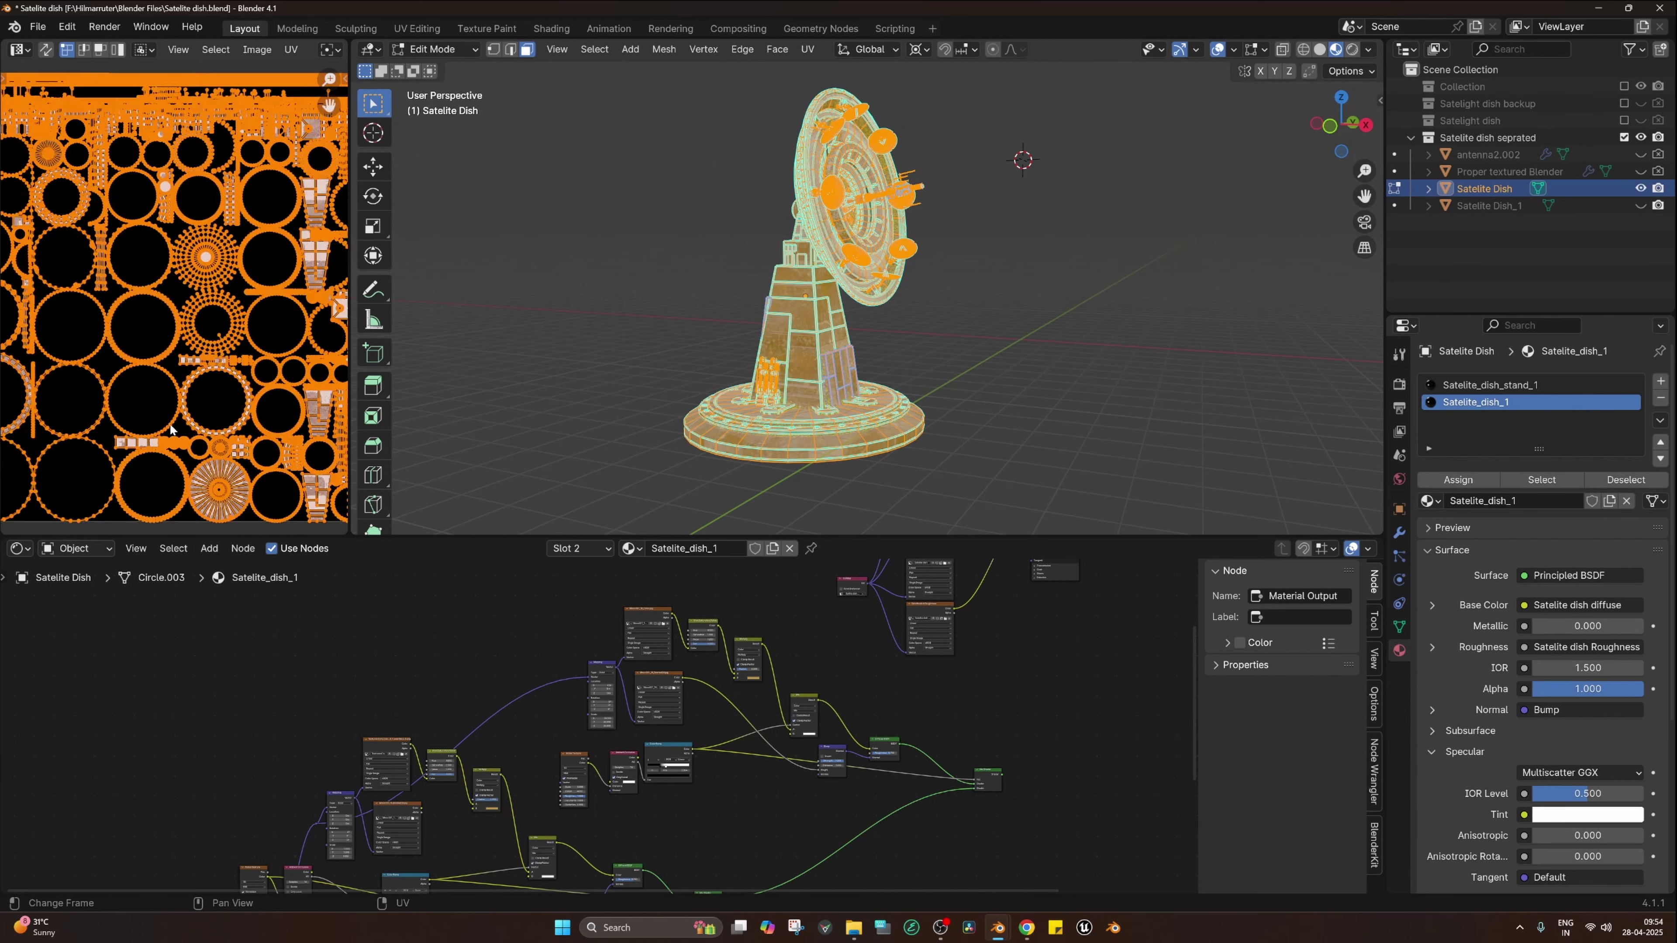
{"action": "scroll", "coordinate": [235, 420], "scroll_direction": "down", "scroll_amount": 3}
{"action": "scroll", "coordinate": [234, 420], "scroll_direction": "up", "scroll_amount": 2}
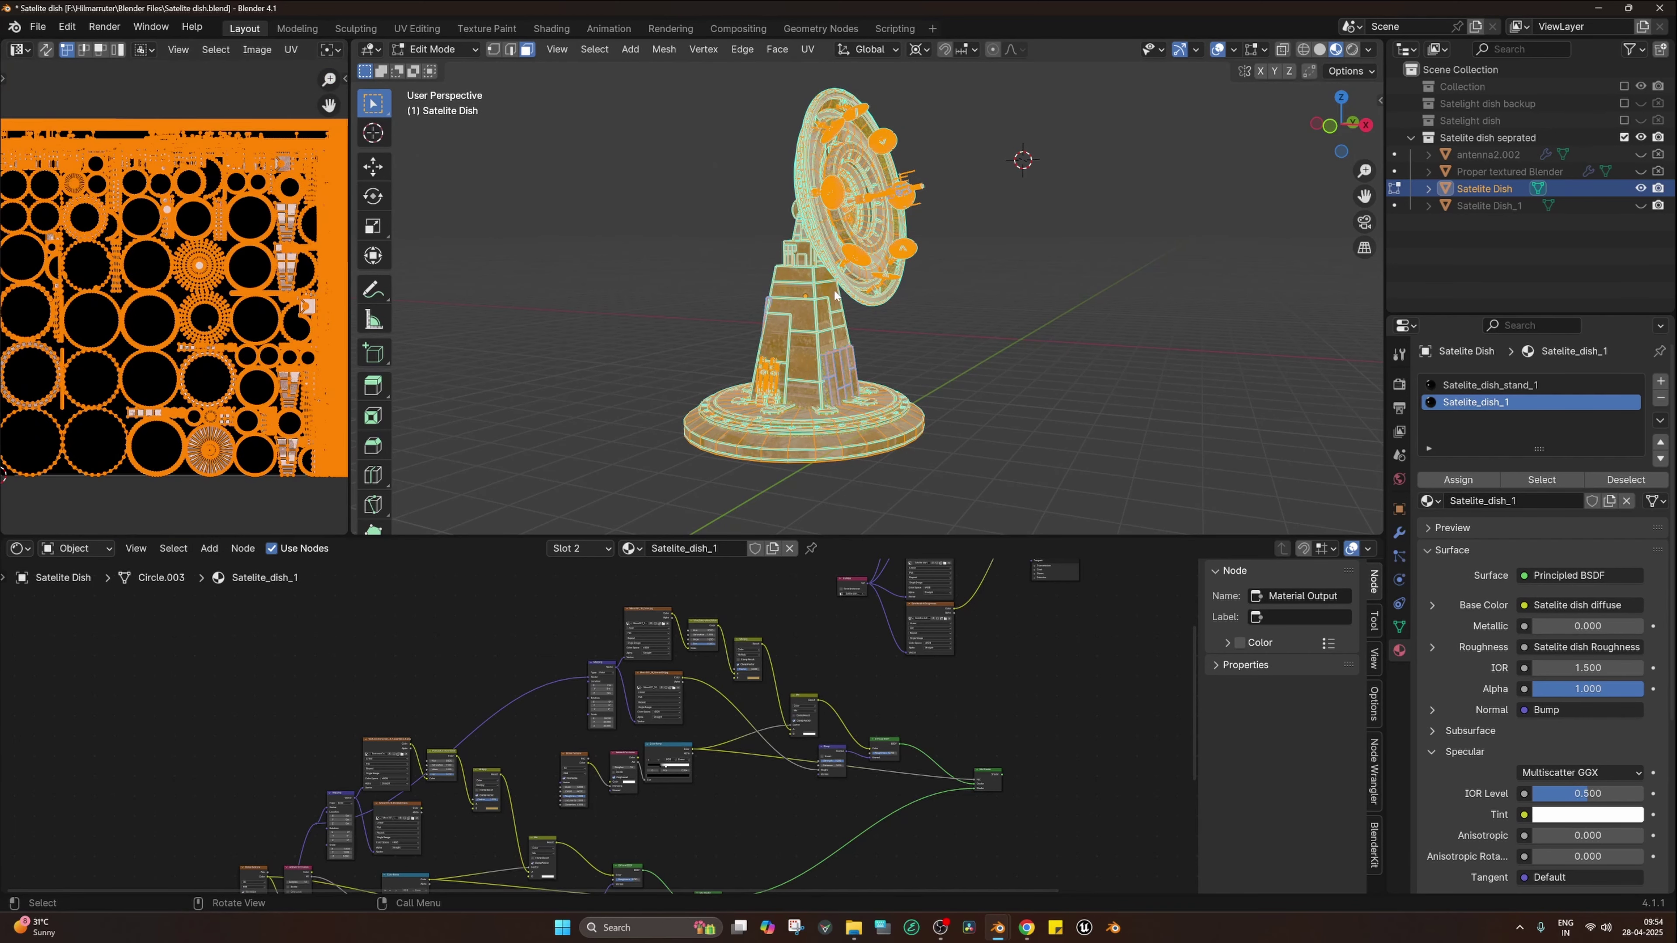
{"action": "key", "text": "Tab"}
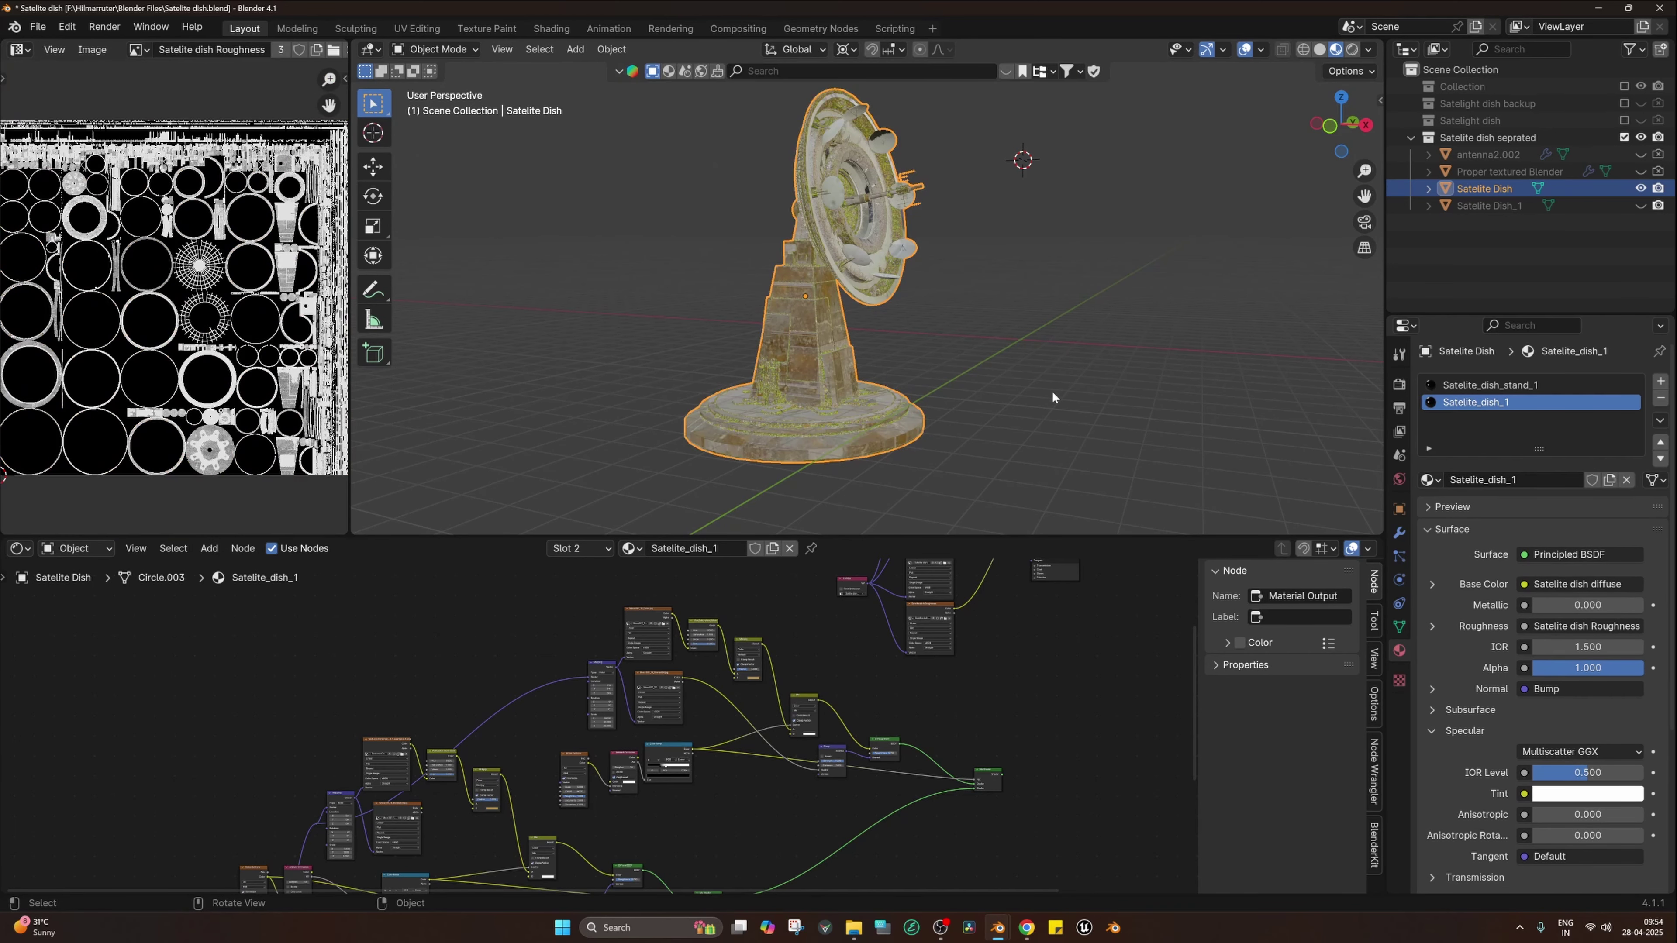
- Temporarily make Satelite_dish_stand the render UV map, examine its layout in Edit Mode, and restore Satlite dish main for rendering
{"action": "left_click", "coordinate": [1399, 627]}
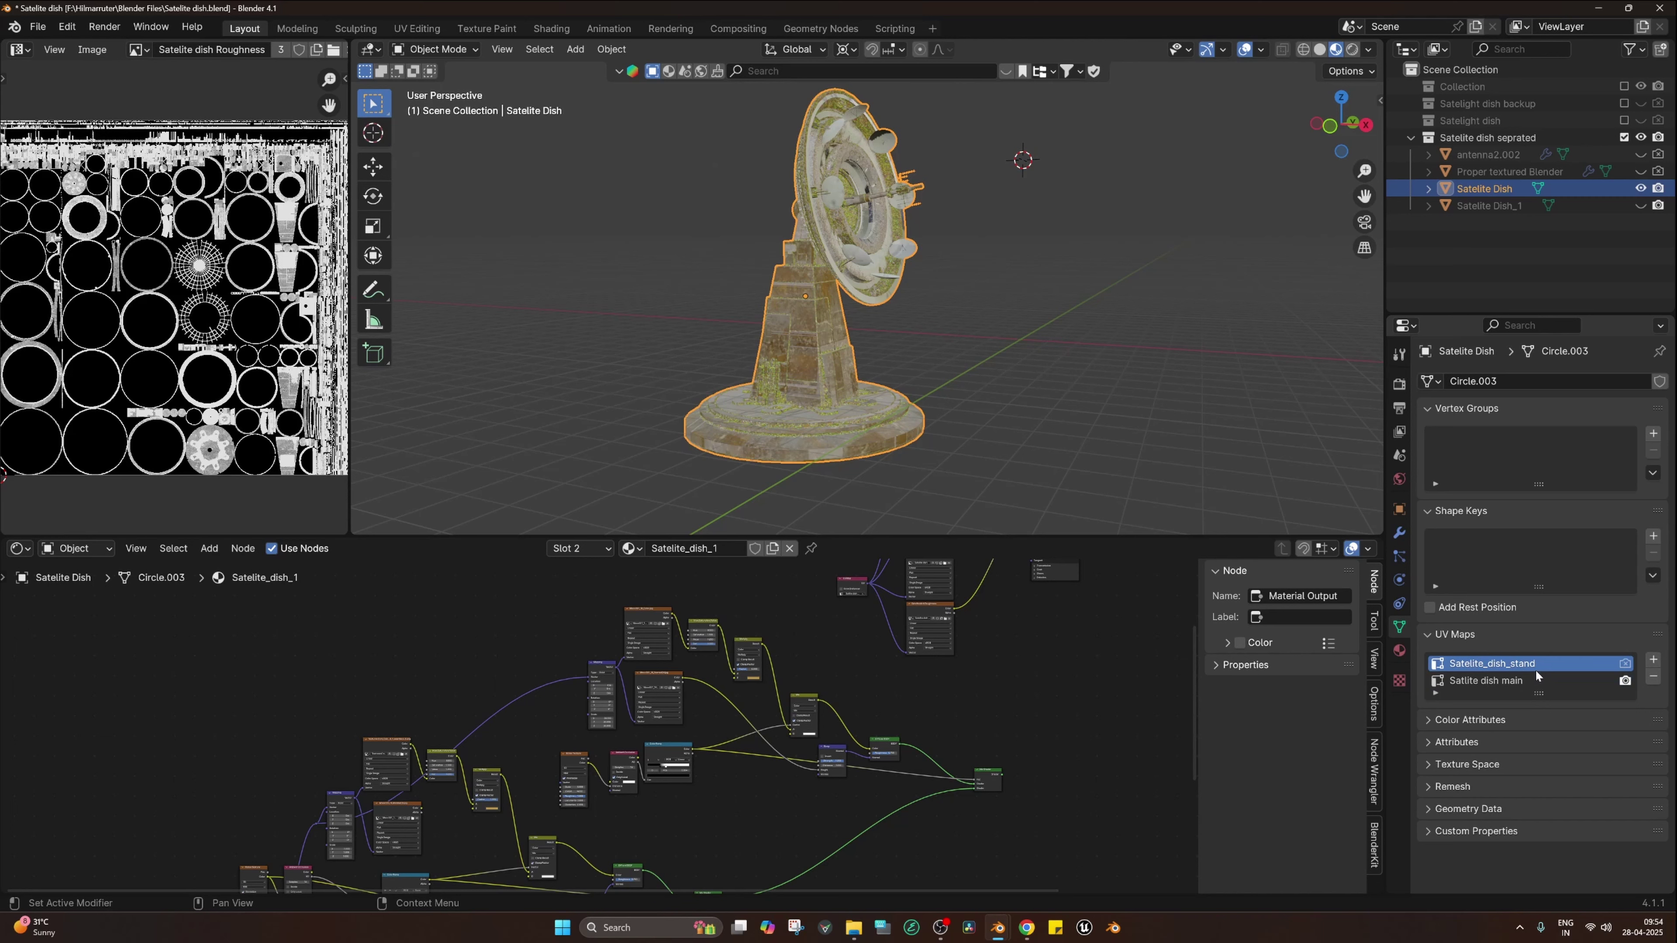
{"action": "left_click", "coordinate": [1625, 663]}
{"action": "key", "text": "Tab"}
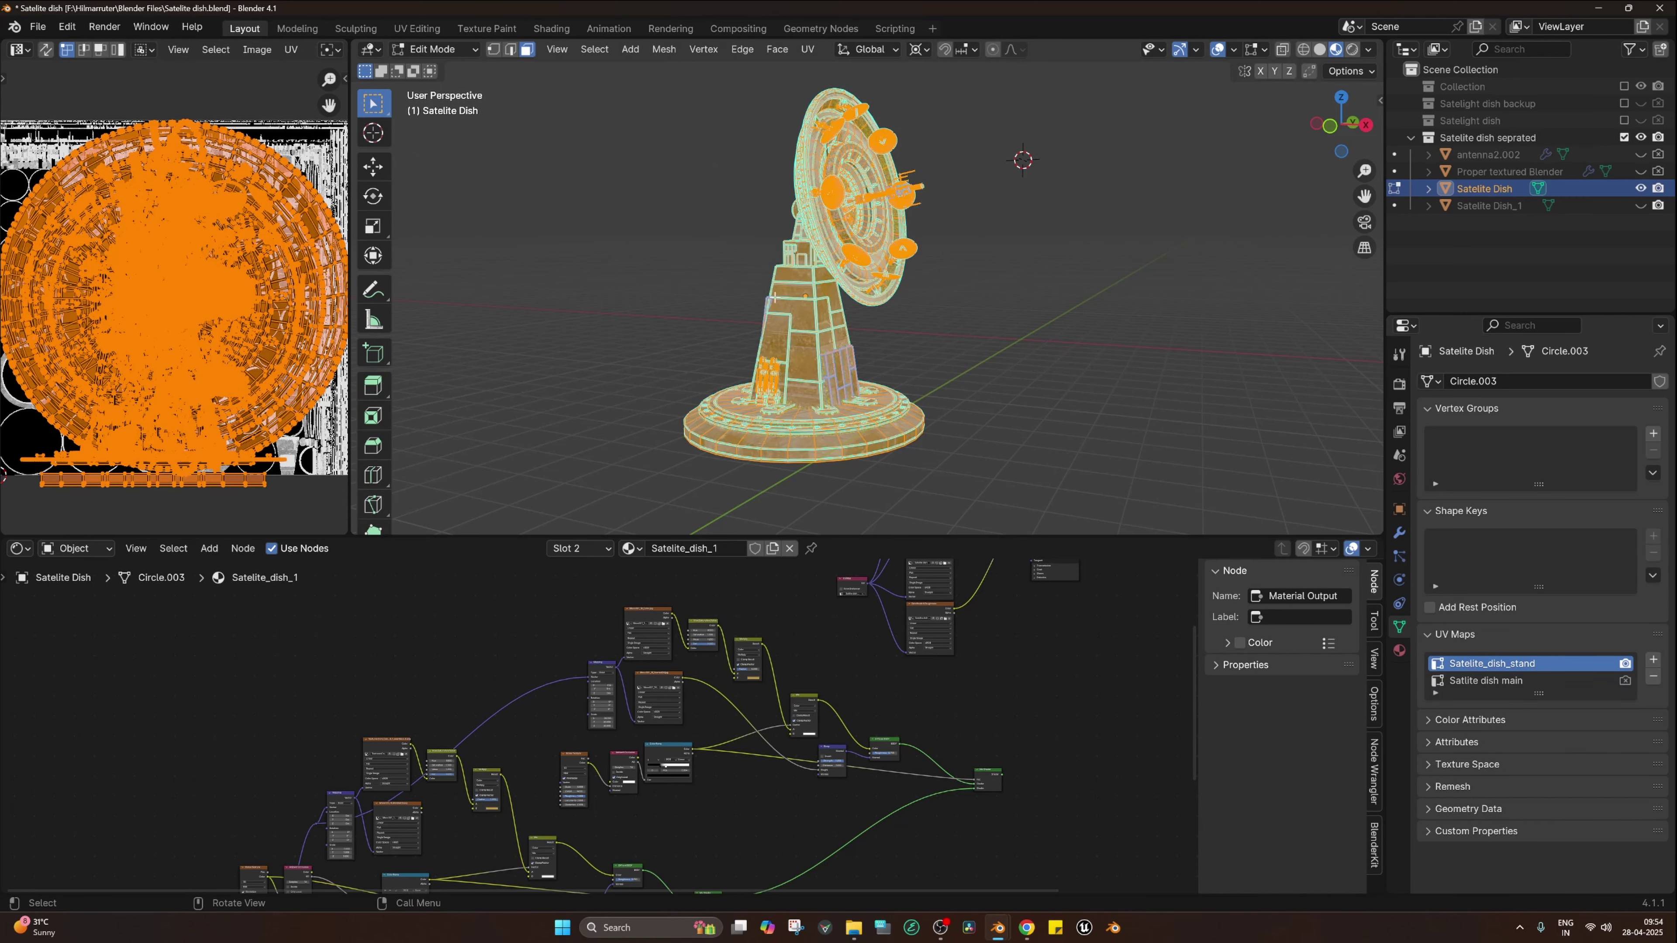
{"action": "scroll", "coordinate": [181, 309], "scroll_direction": "down", "scroll_amount": 3}
{"action": "scroll", "coordinate": [183, 310], "scroll_direction": "up", "scroll_amount": 3}
{"action": "scroll", "coordinate": [184, 241], "scroll_direction": "down", "scroll_amount": 2}
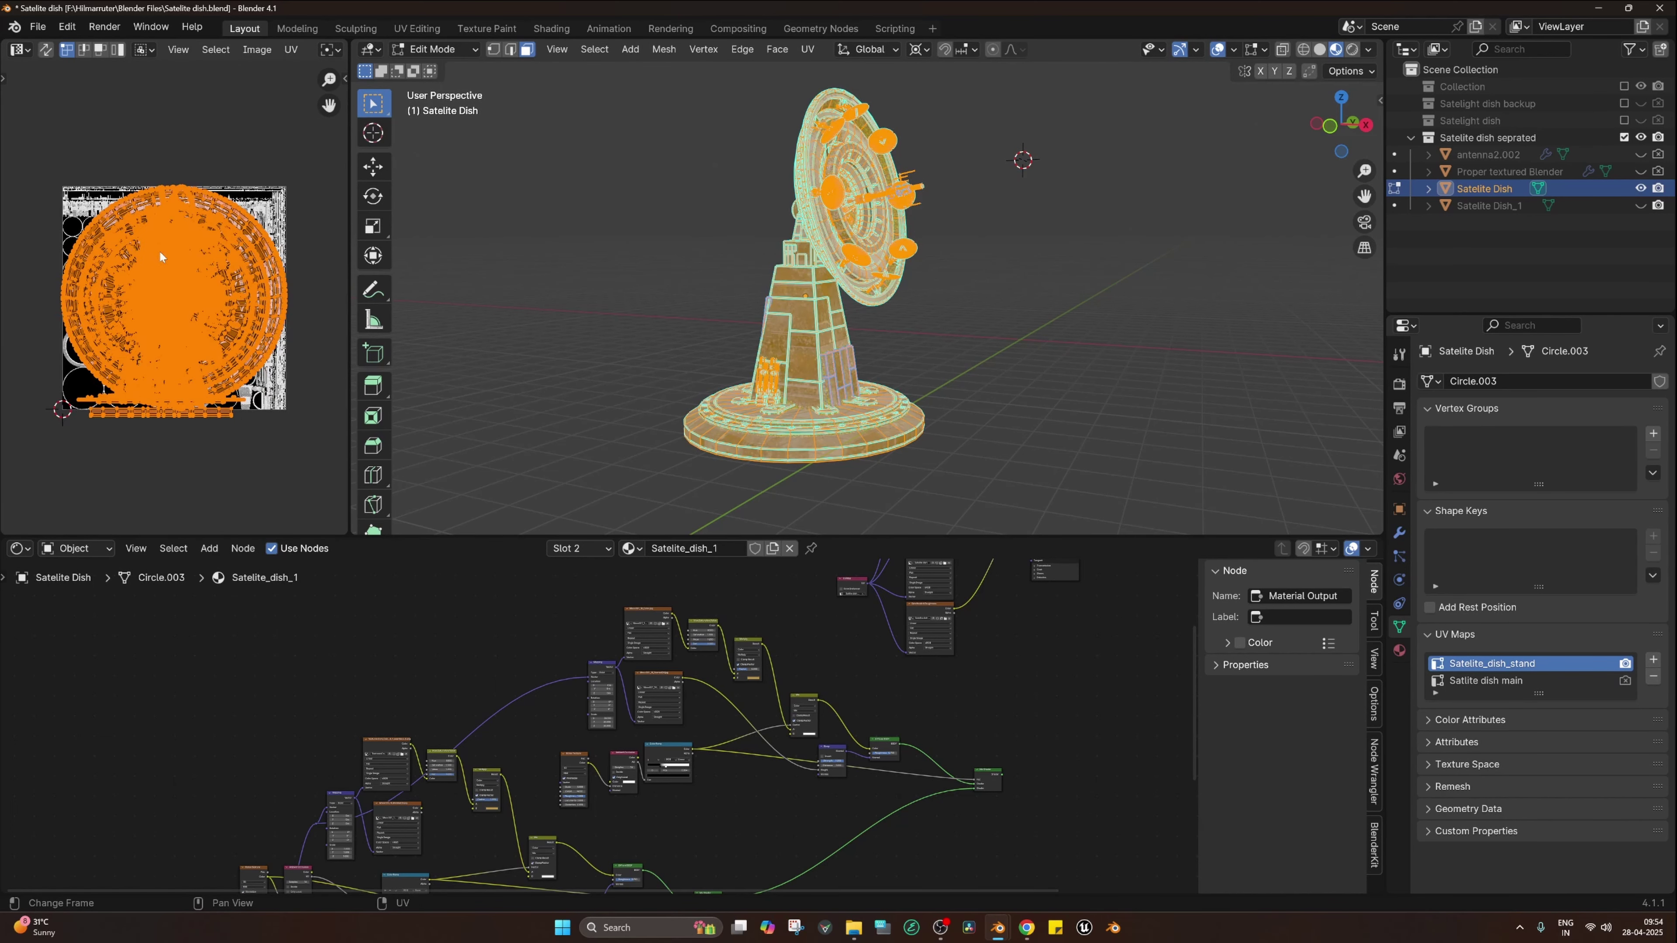
{"action": "scroll", "coordinate": [199, 317], "scroll_direction": "up", "scroll_amount": 2}
{"action": "key", "text": "Tab"}
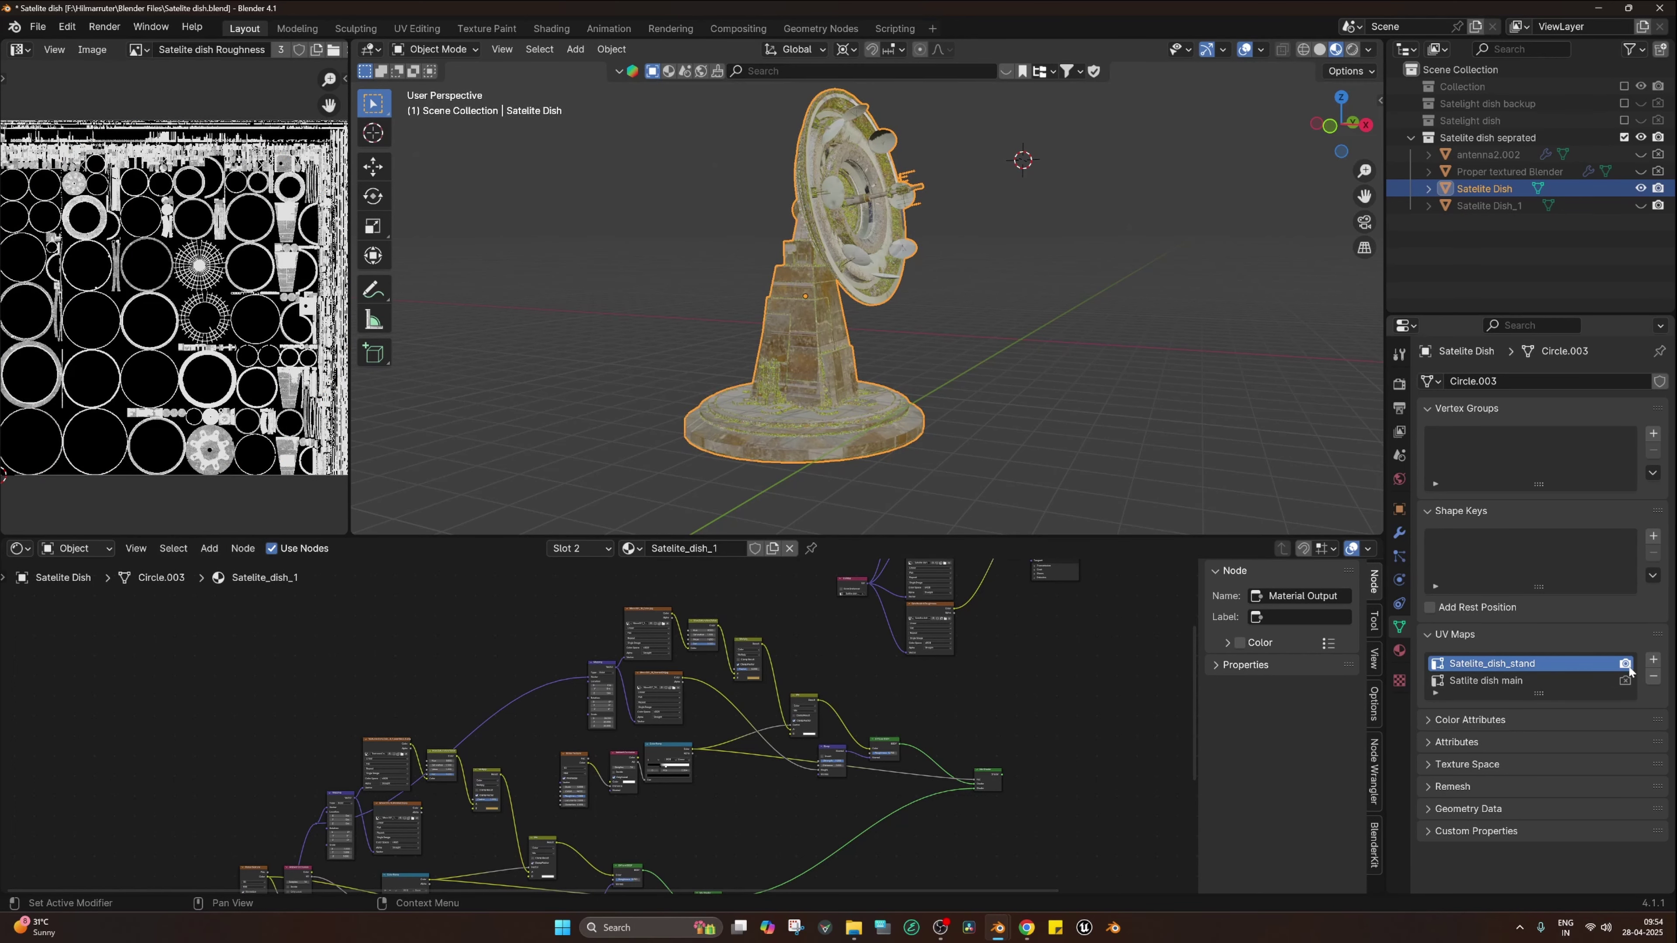
{"action": "left_click", "coordinate": [1625, 681]}
- Open the Universal Scene Description export settings and restrict the export to Selection Only
{"action": "key", "text": "q"}
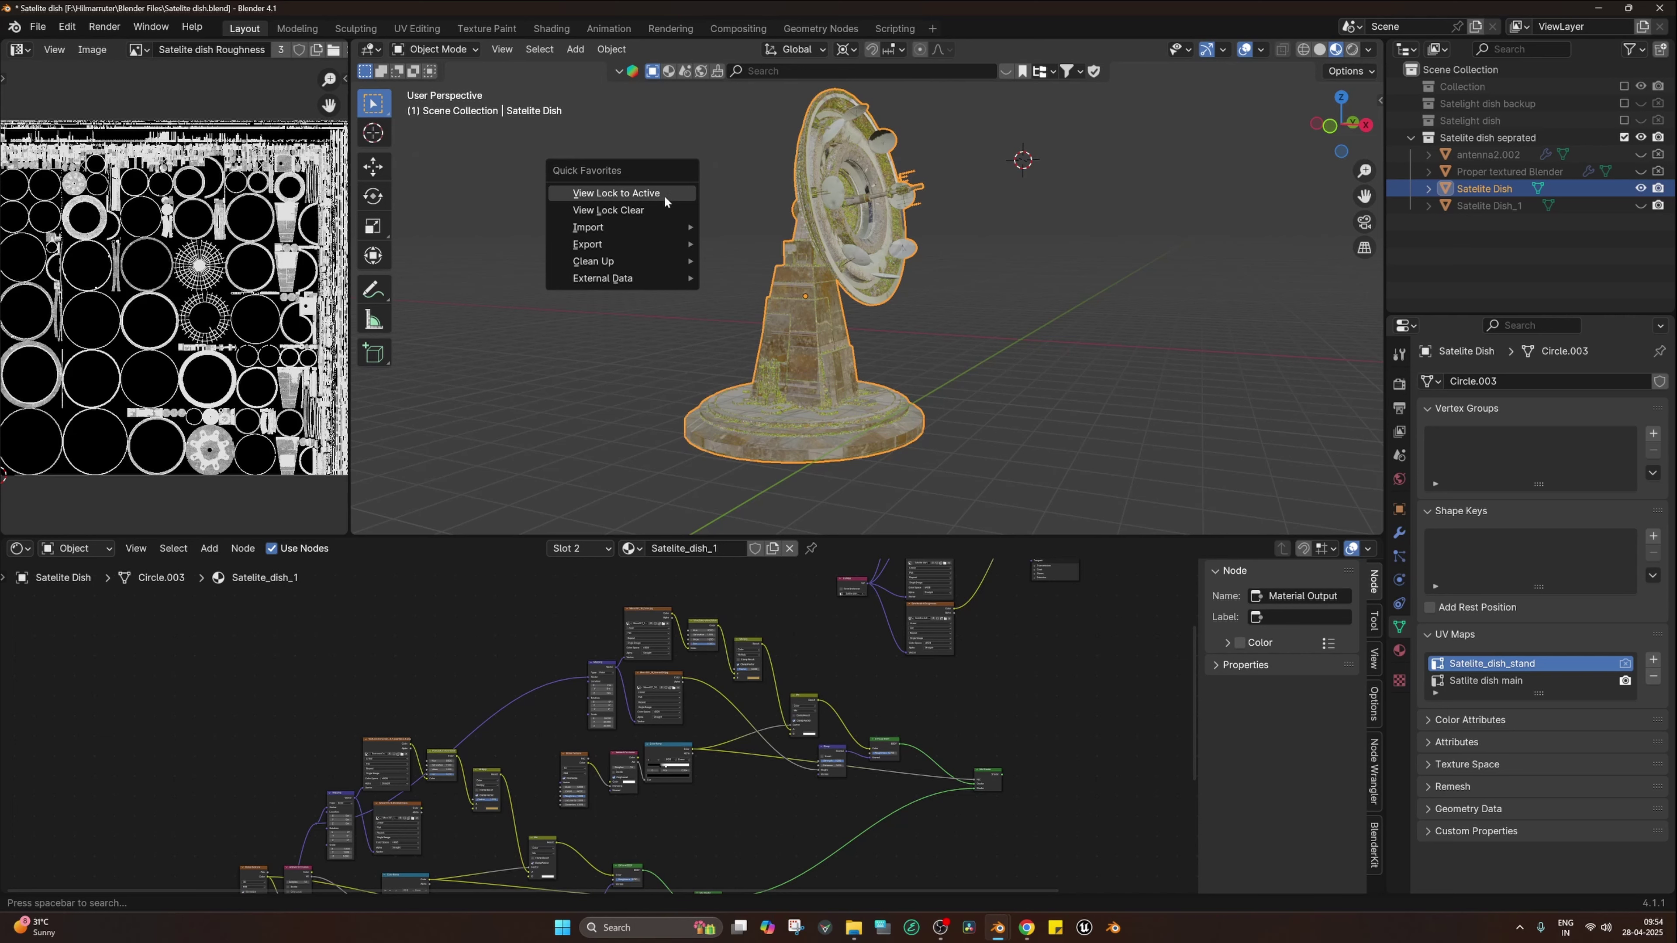
{"action": "left_click", "coordinate": [38, 28]}
{"action": "mouse_move", "coordinate": [71, 284]}
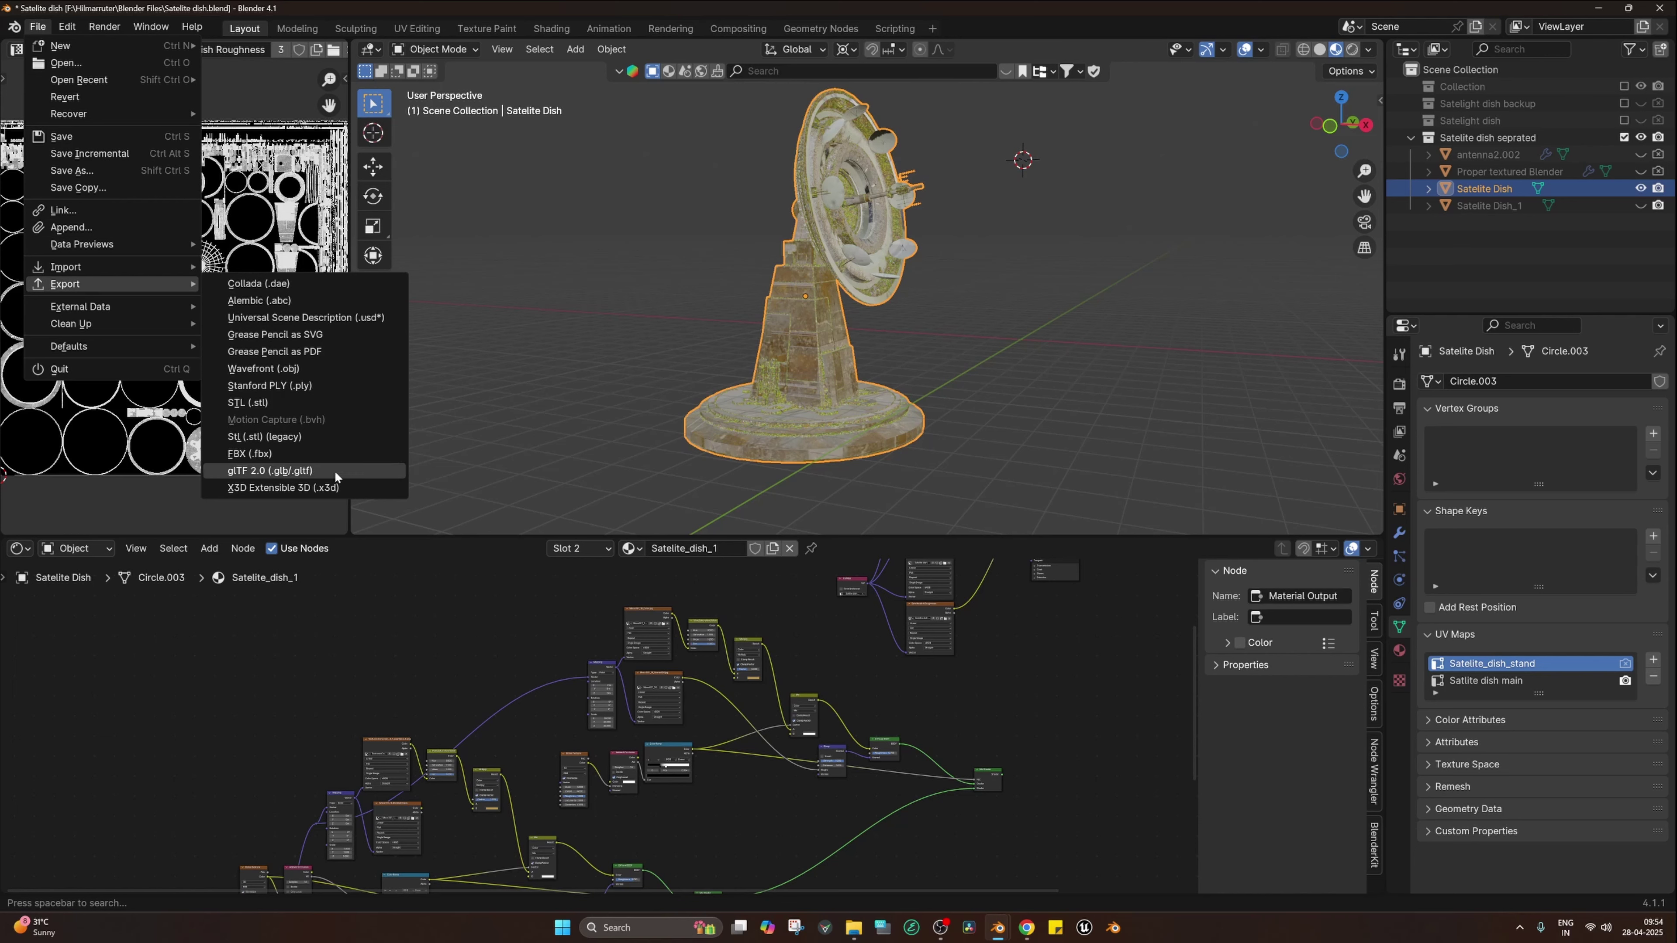
{"action": "left_click", "coordinate": [305, 318]}
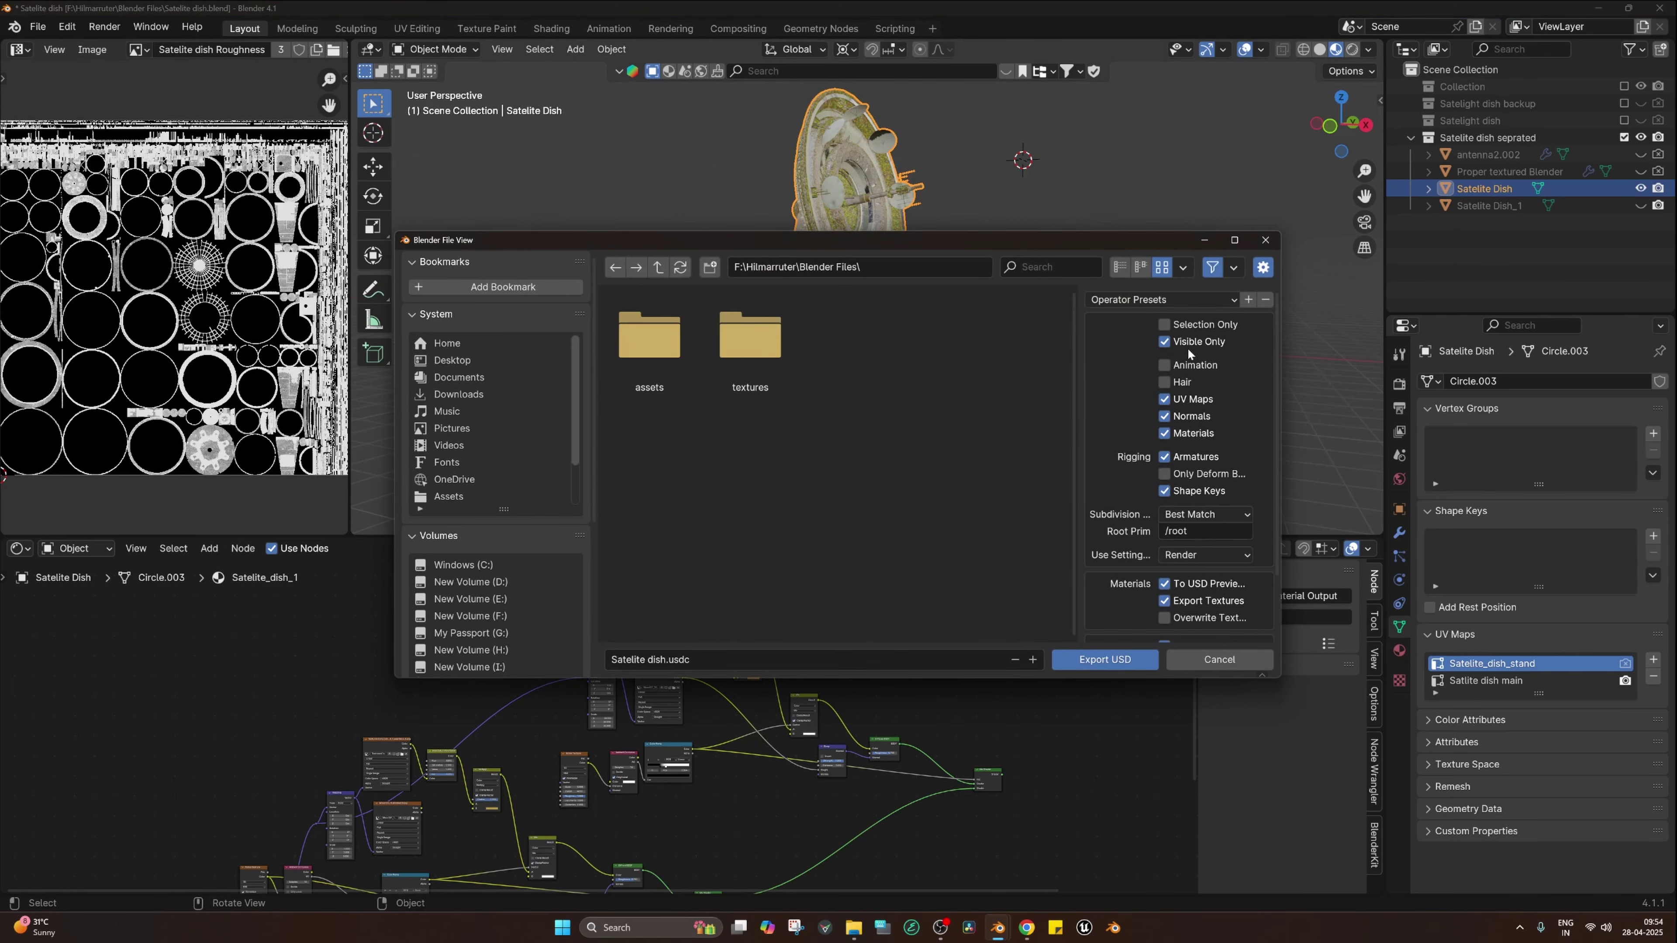
{"action": "left_click", "coordinate": [1164, 324]}
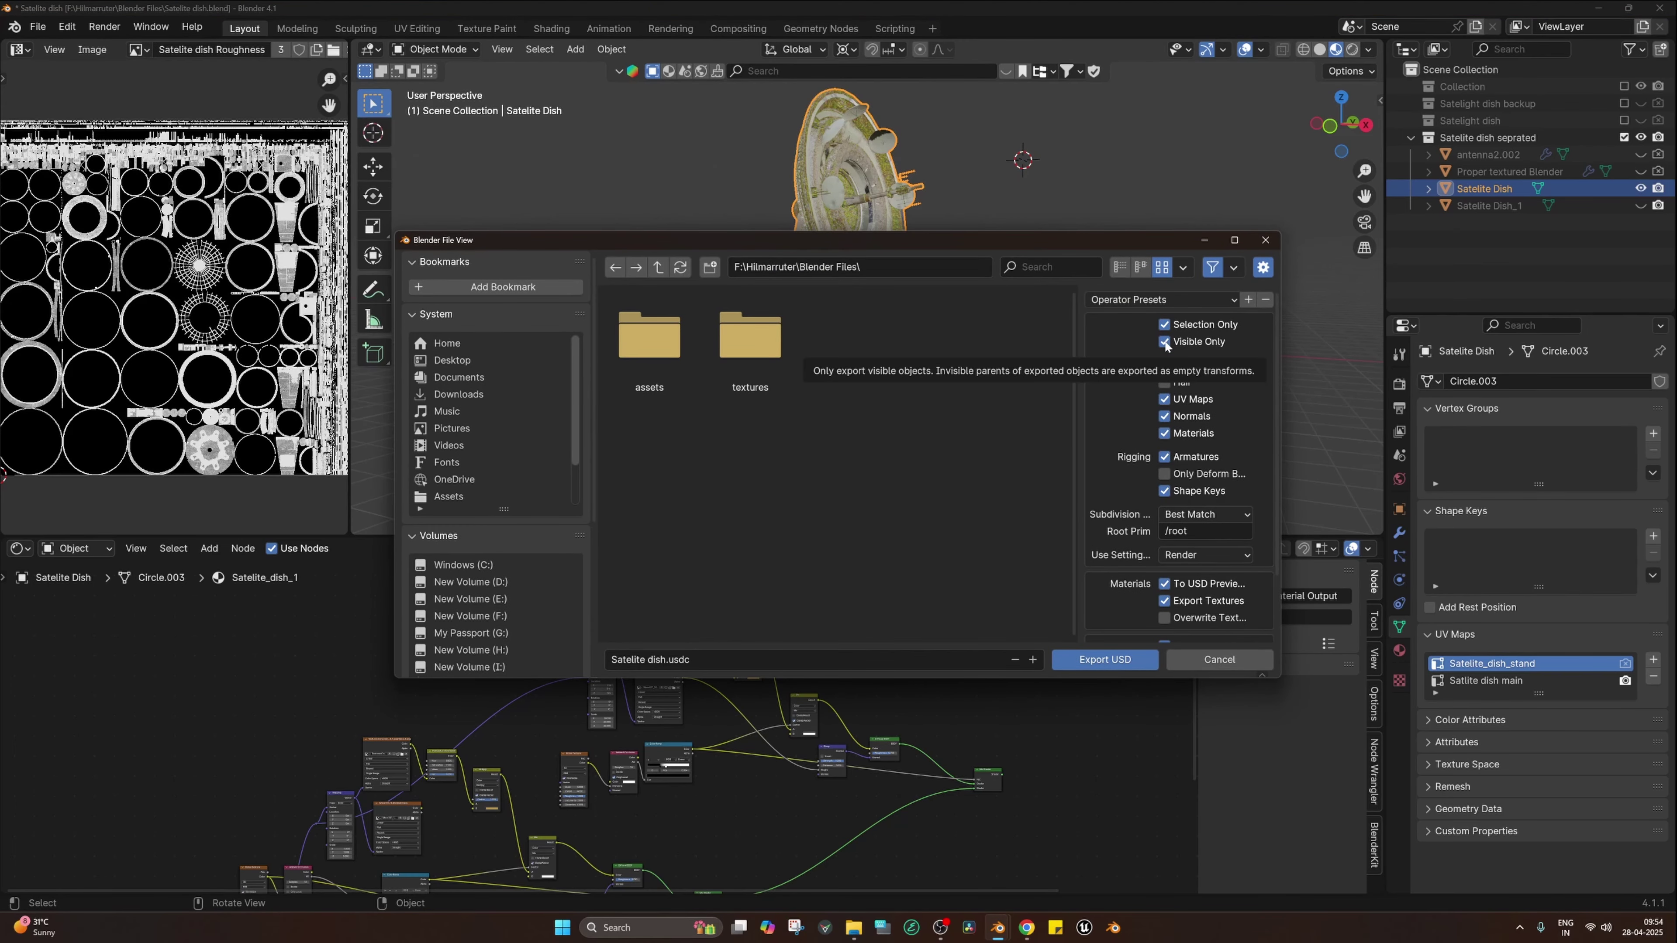
- Review the USD export options, turn off Armatures and Shape Keys, and cancel the export
{"action": "scroll", "coordinate": [1173, 455], "scroll_direction": "down", "scroll_amount": 3}
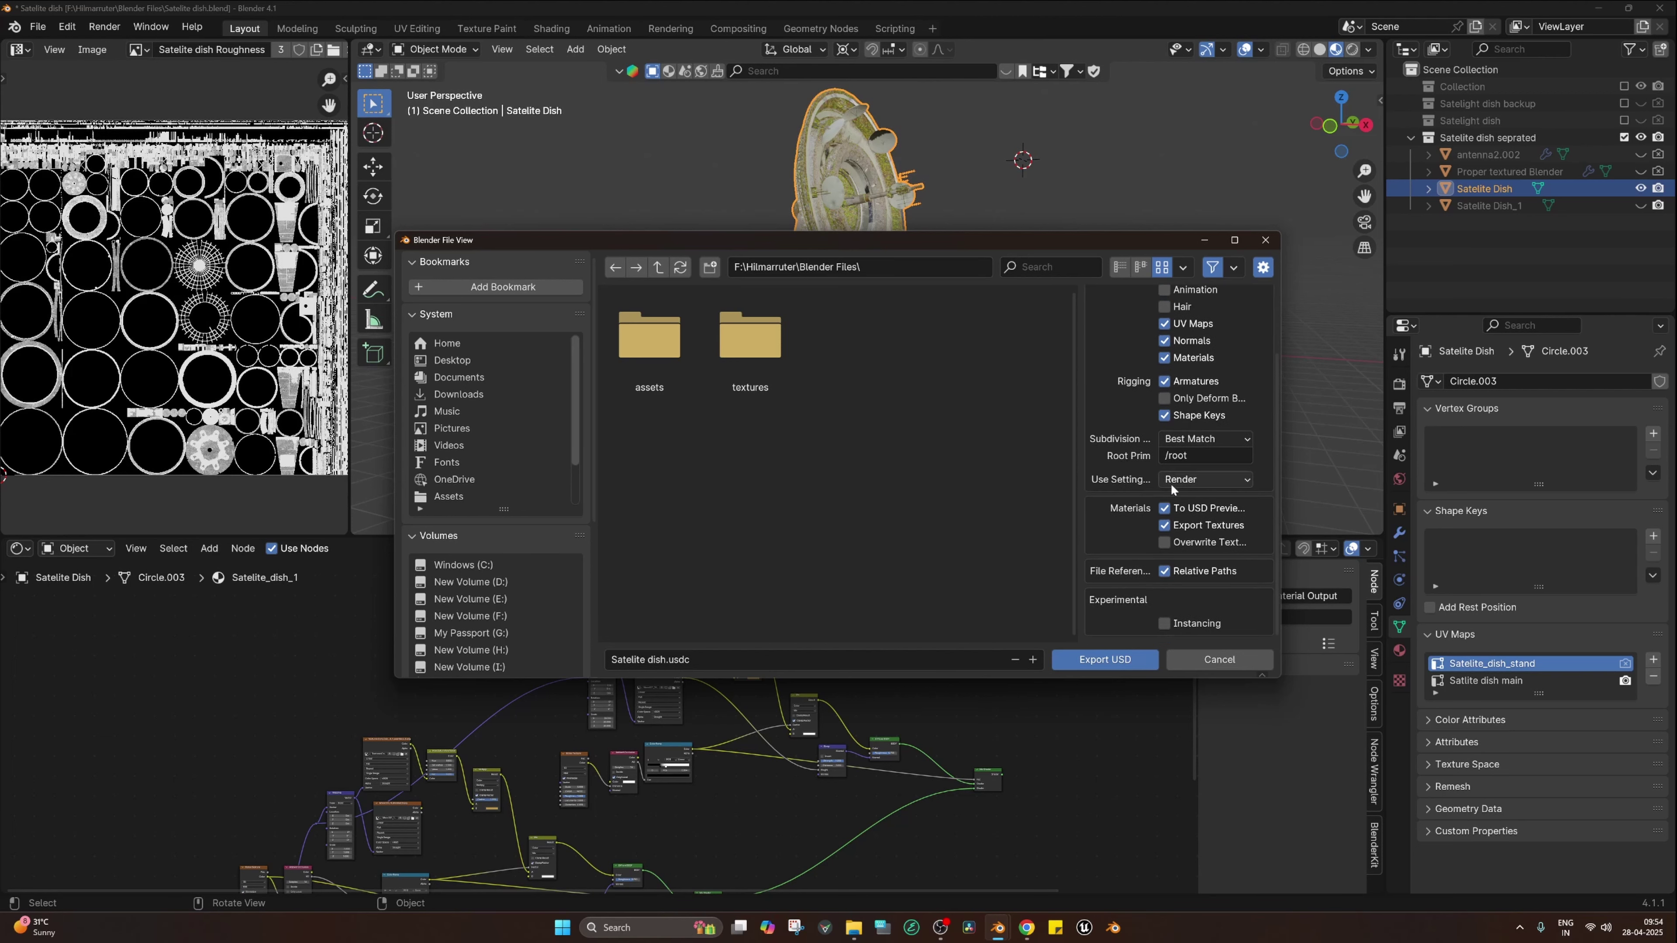
{"action": "scroll", "coordinate": [1218, 556], "scroll_direction": "up", "scroll_amount": 3}
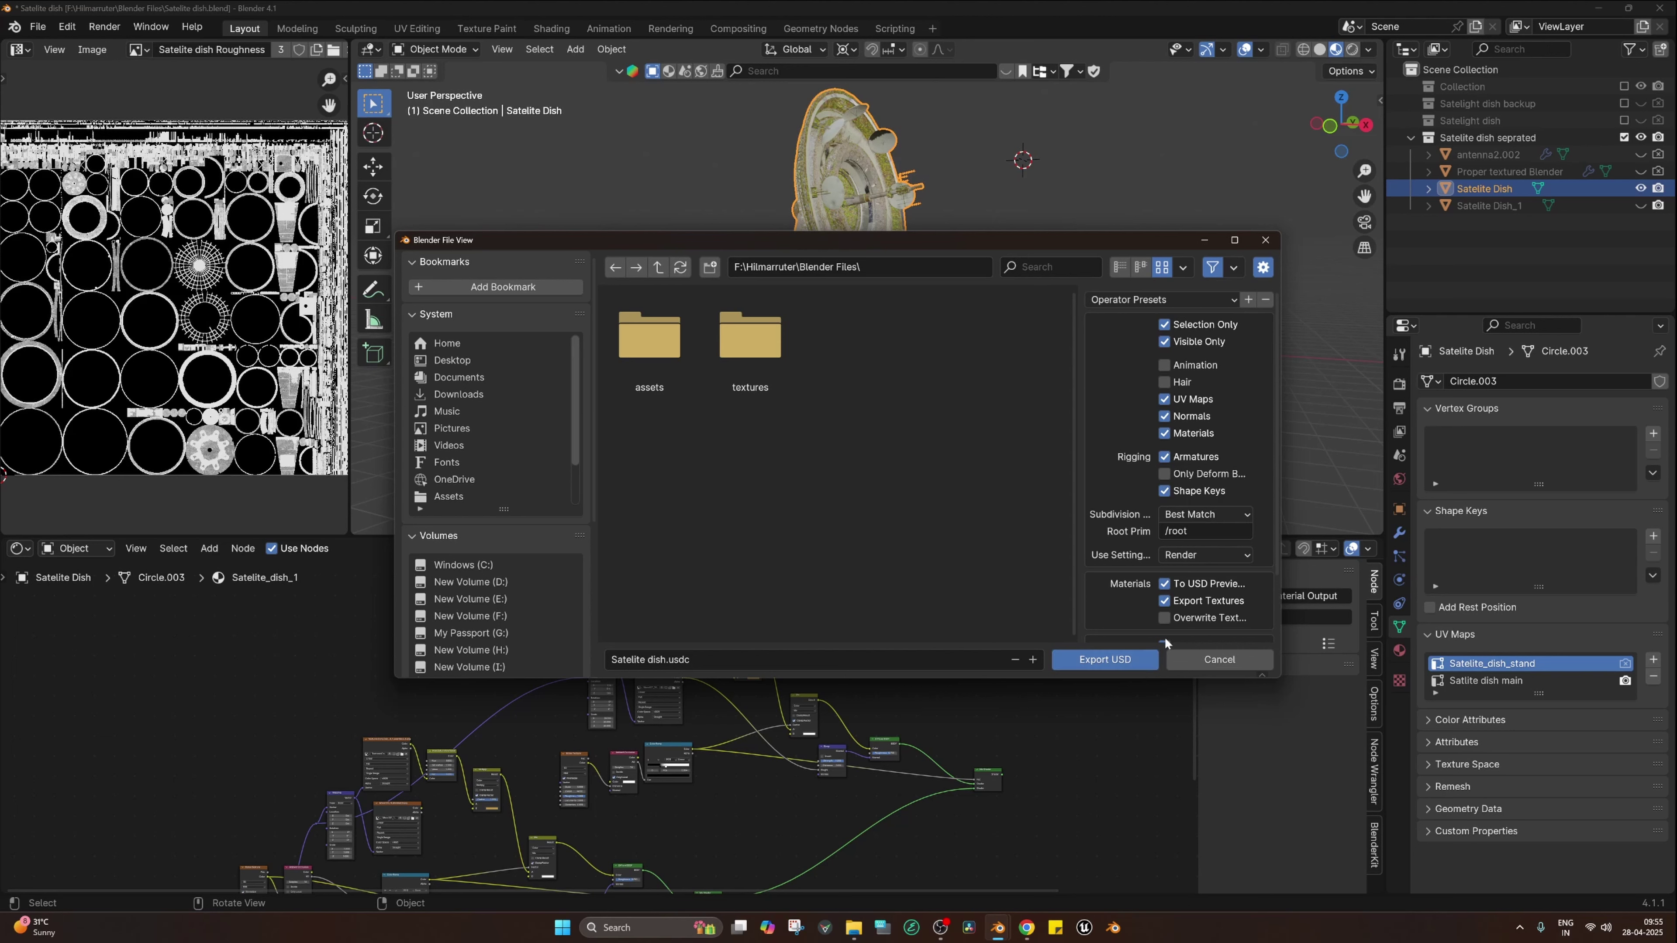
{"action": "scroll", "coordinate": [1190, 599], "scroll_direction": "down", "scroll_amount": 3}
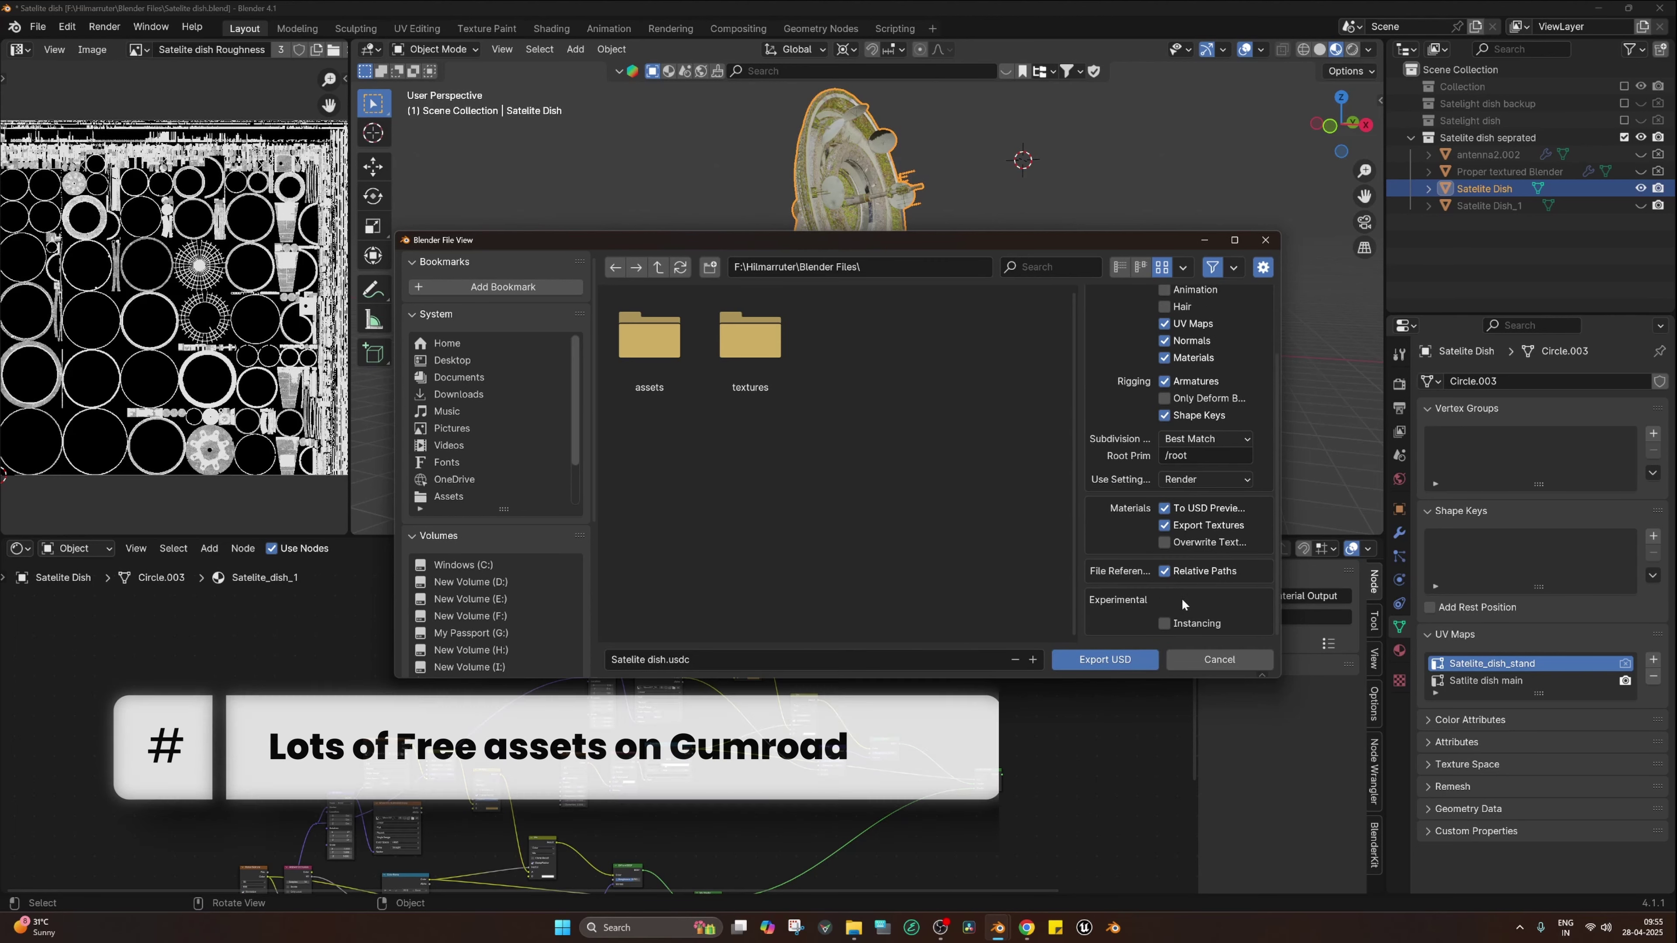
{"action": "scroll", "coordinate": [1165, 476], "scroll_direction": "up", "scroll_amount": 3}
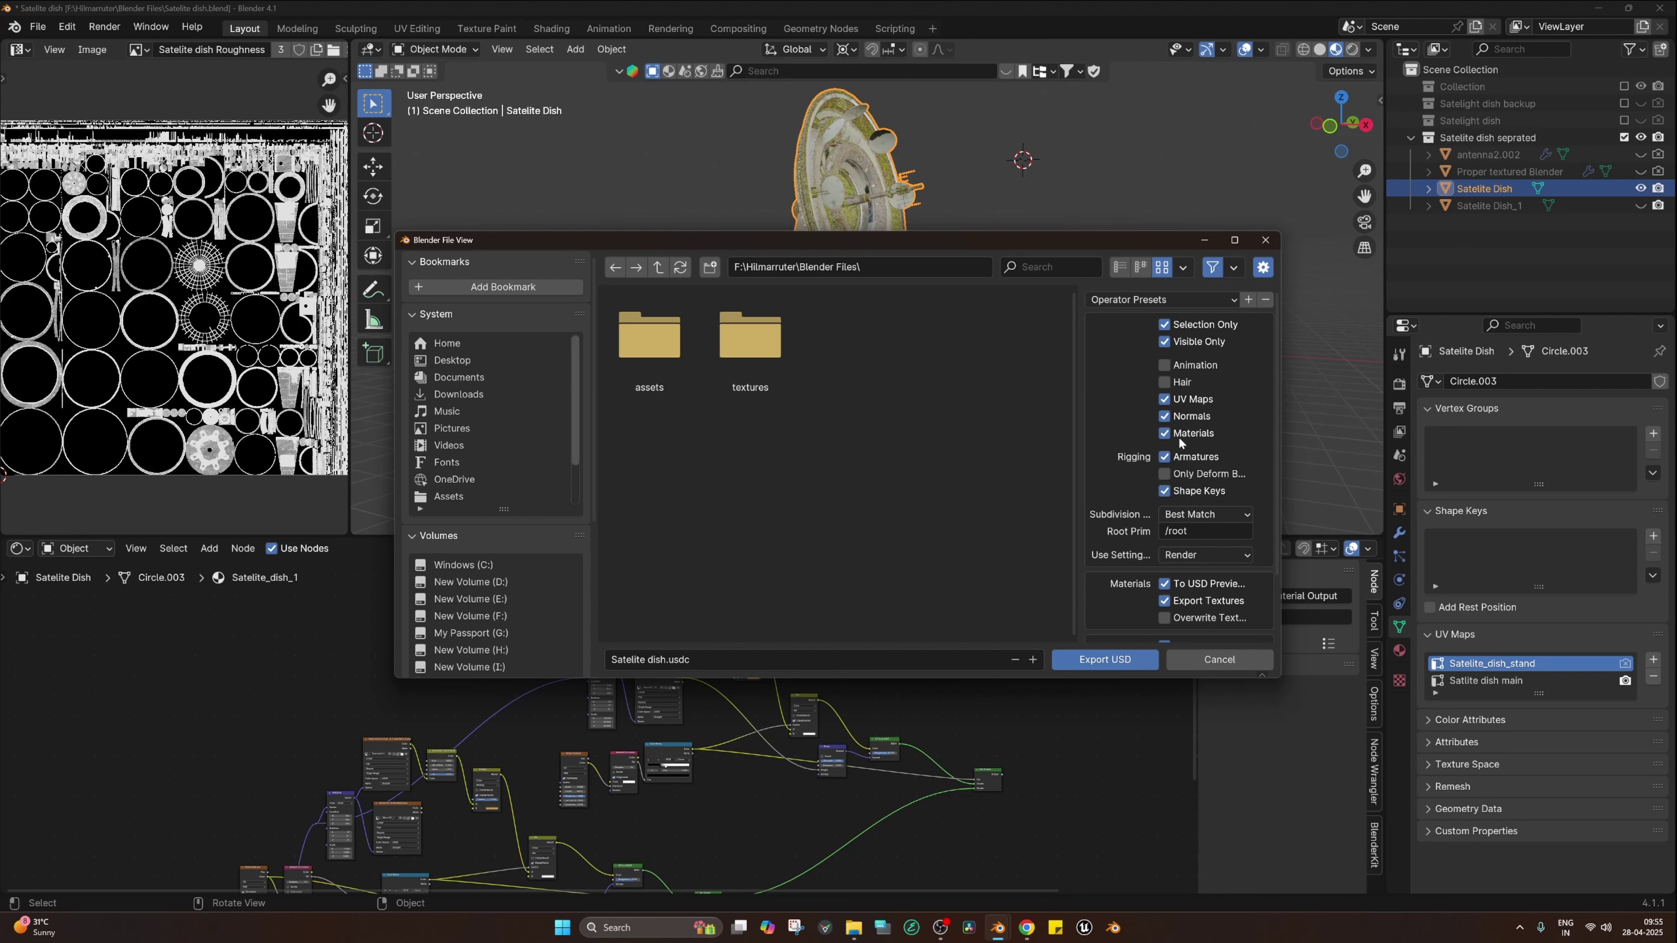
{"action": "left_click", "coordinate": [1167, 458]}
{"action": "scroll", "coordinate": [1173, 515], "scroll_direction": "down", "scroll_amount": 3}
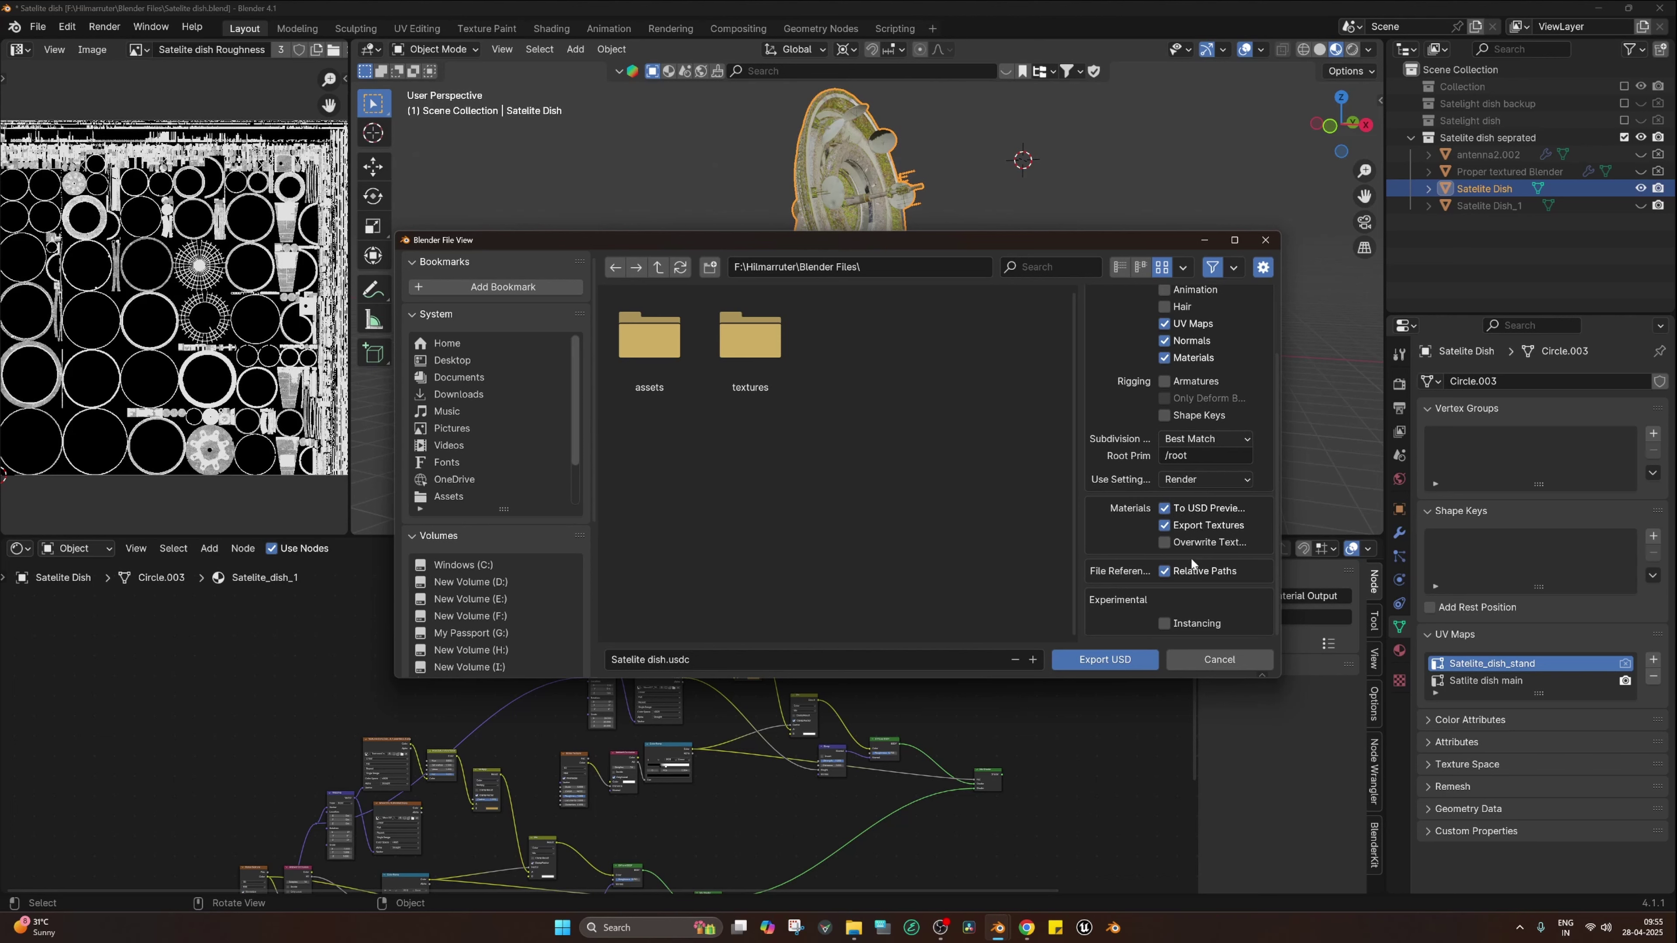
{"action": "left_click", "coordinate": [1186, 657]}
{"action": "key", "text": "q"}
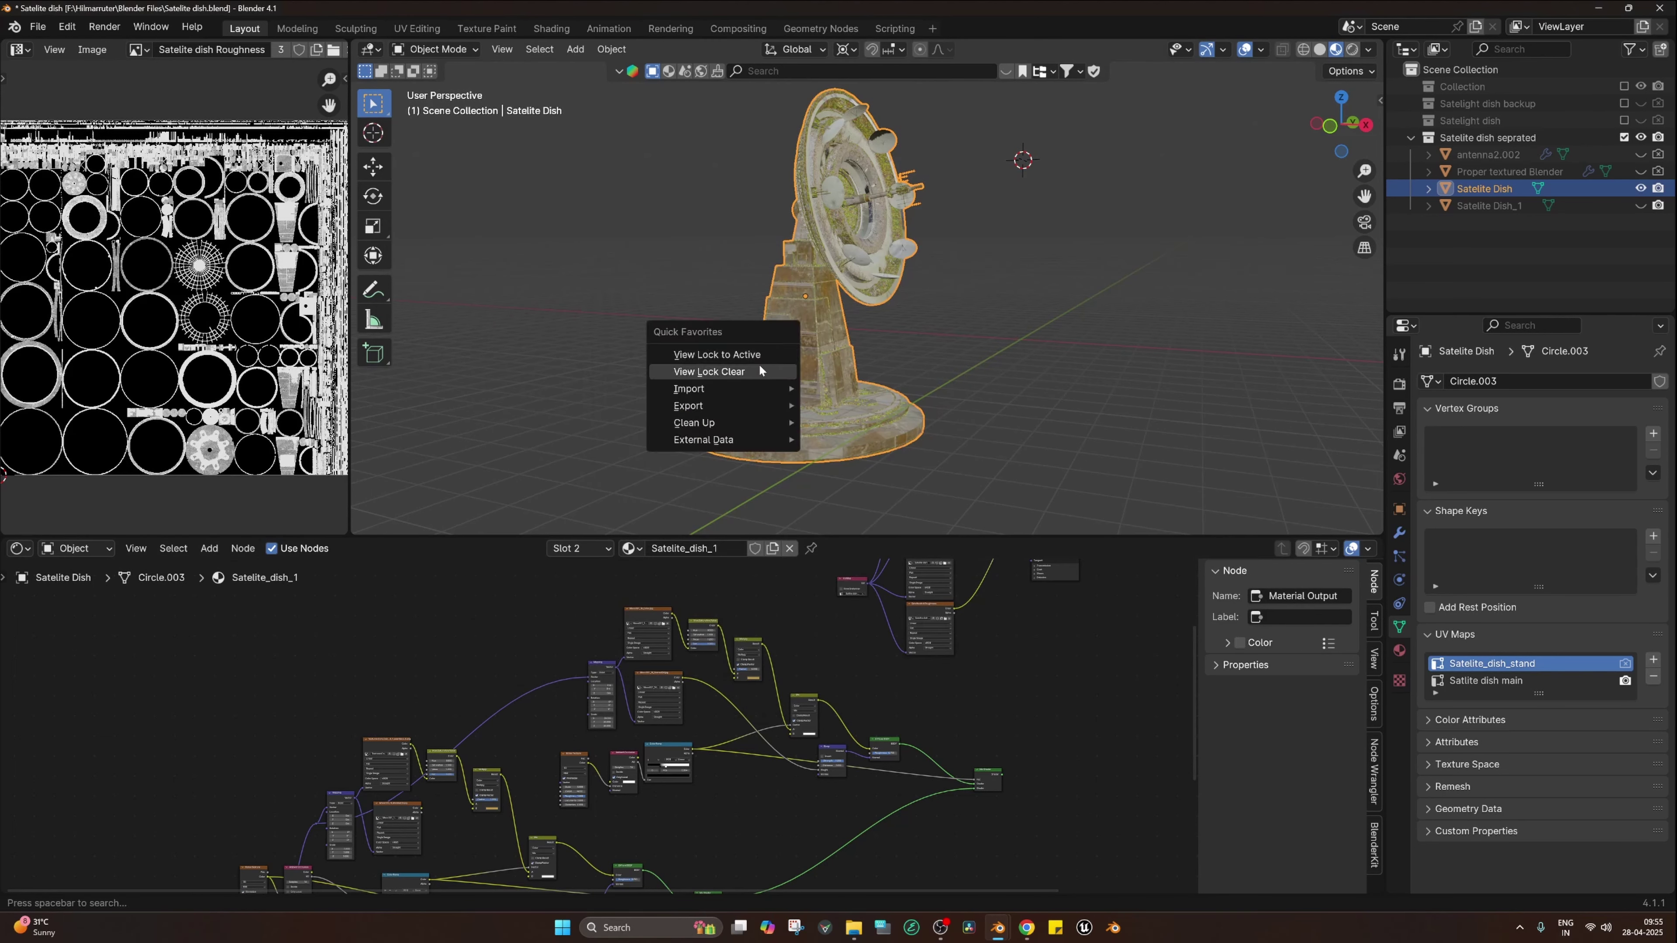
{"action": "mouse_move", "coordinate": [735, 422]}
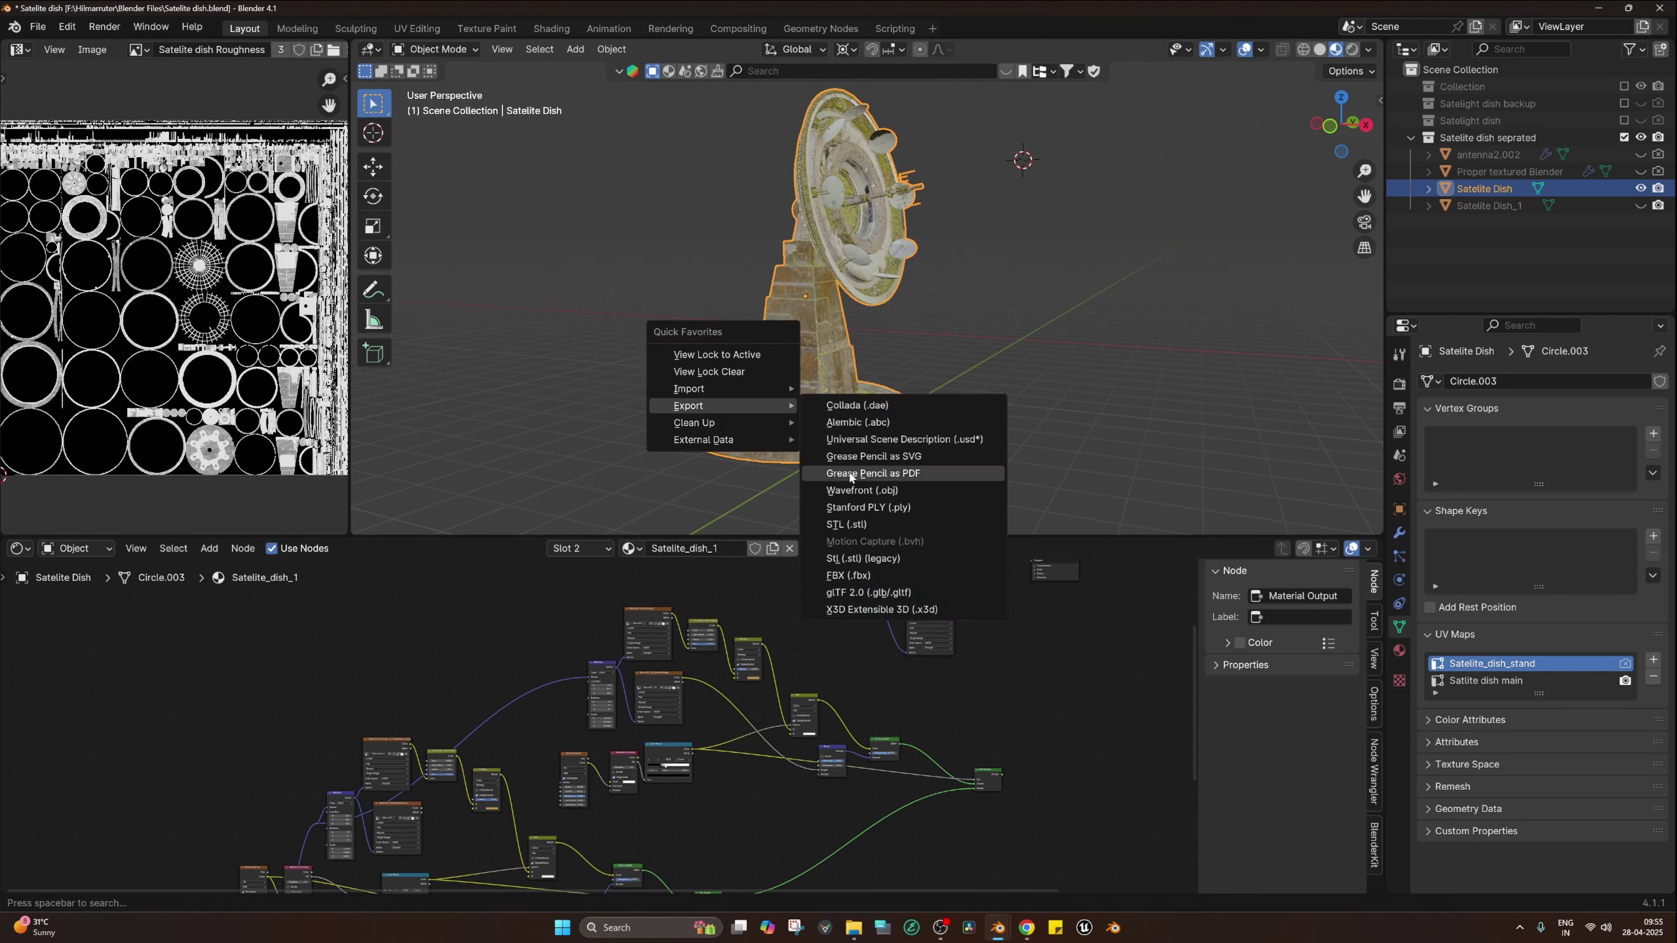
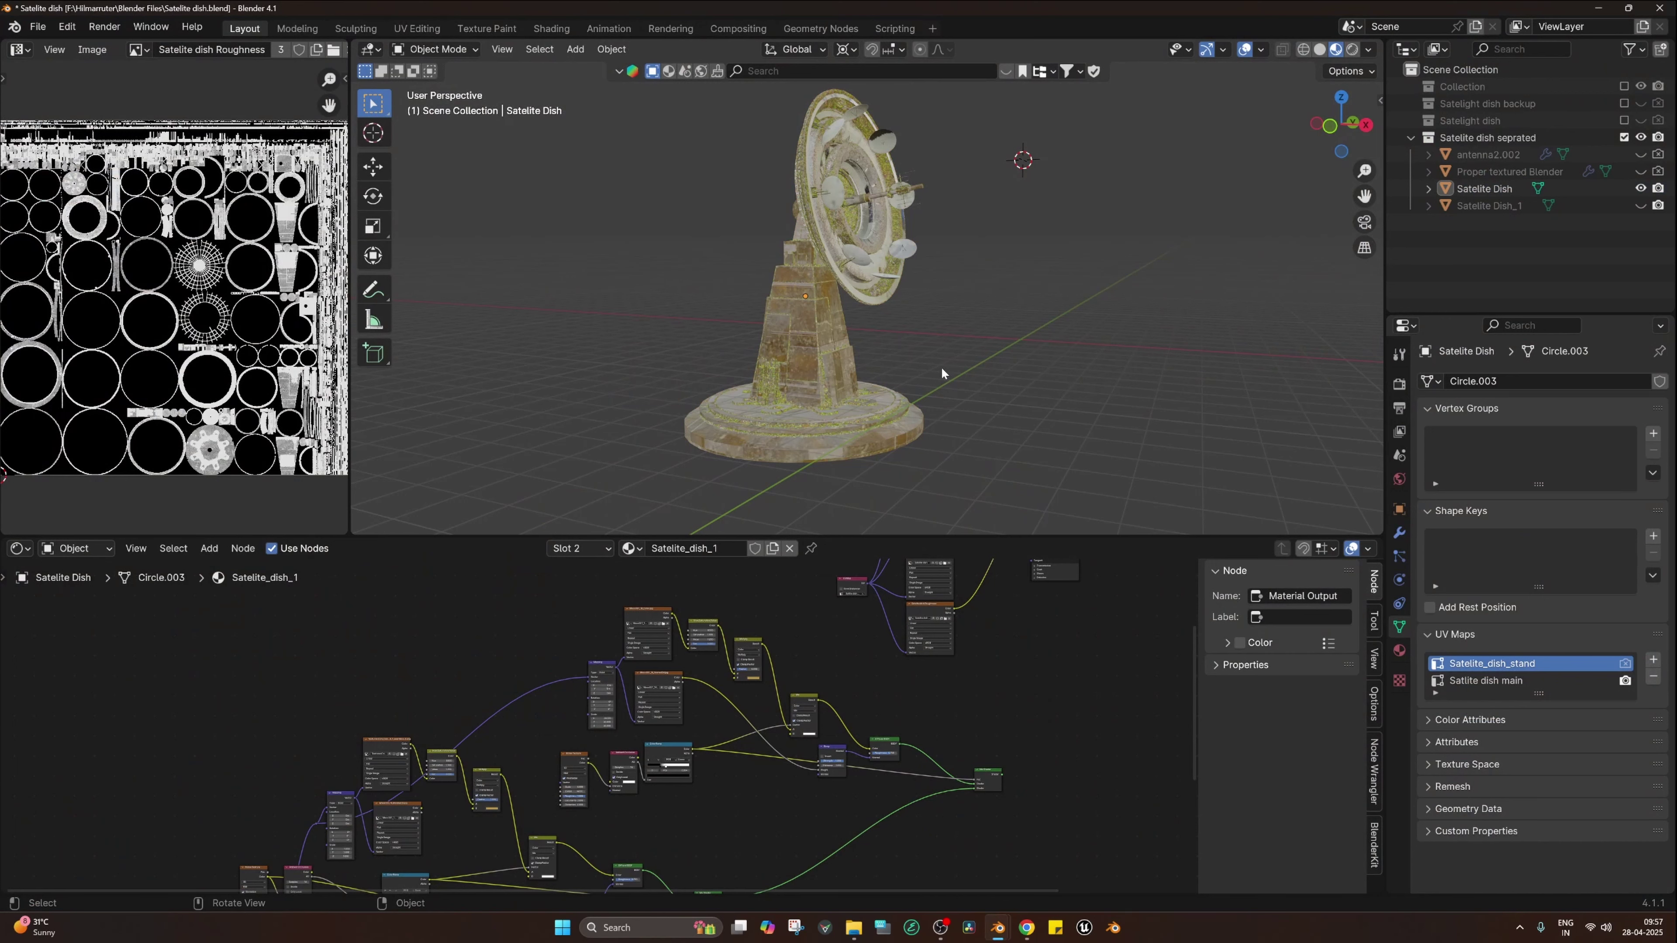
- Examine the textured Satelite Dish from several angles, covering its base, stand and dish, and leave it deselected
{"action": "middle_click_drag", "start_coordinate": [943, 370], "coordinate": [896, 394]}
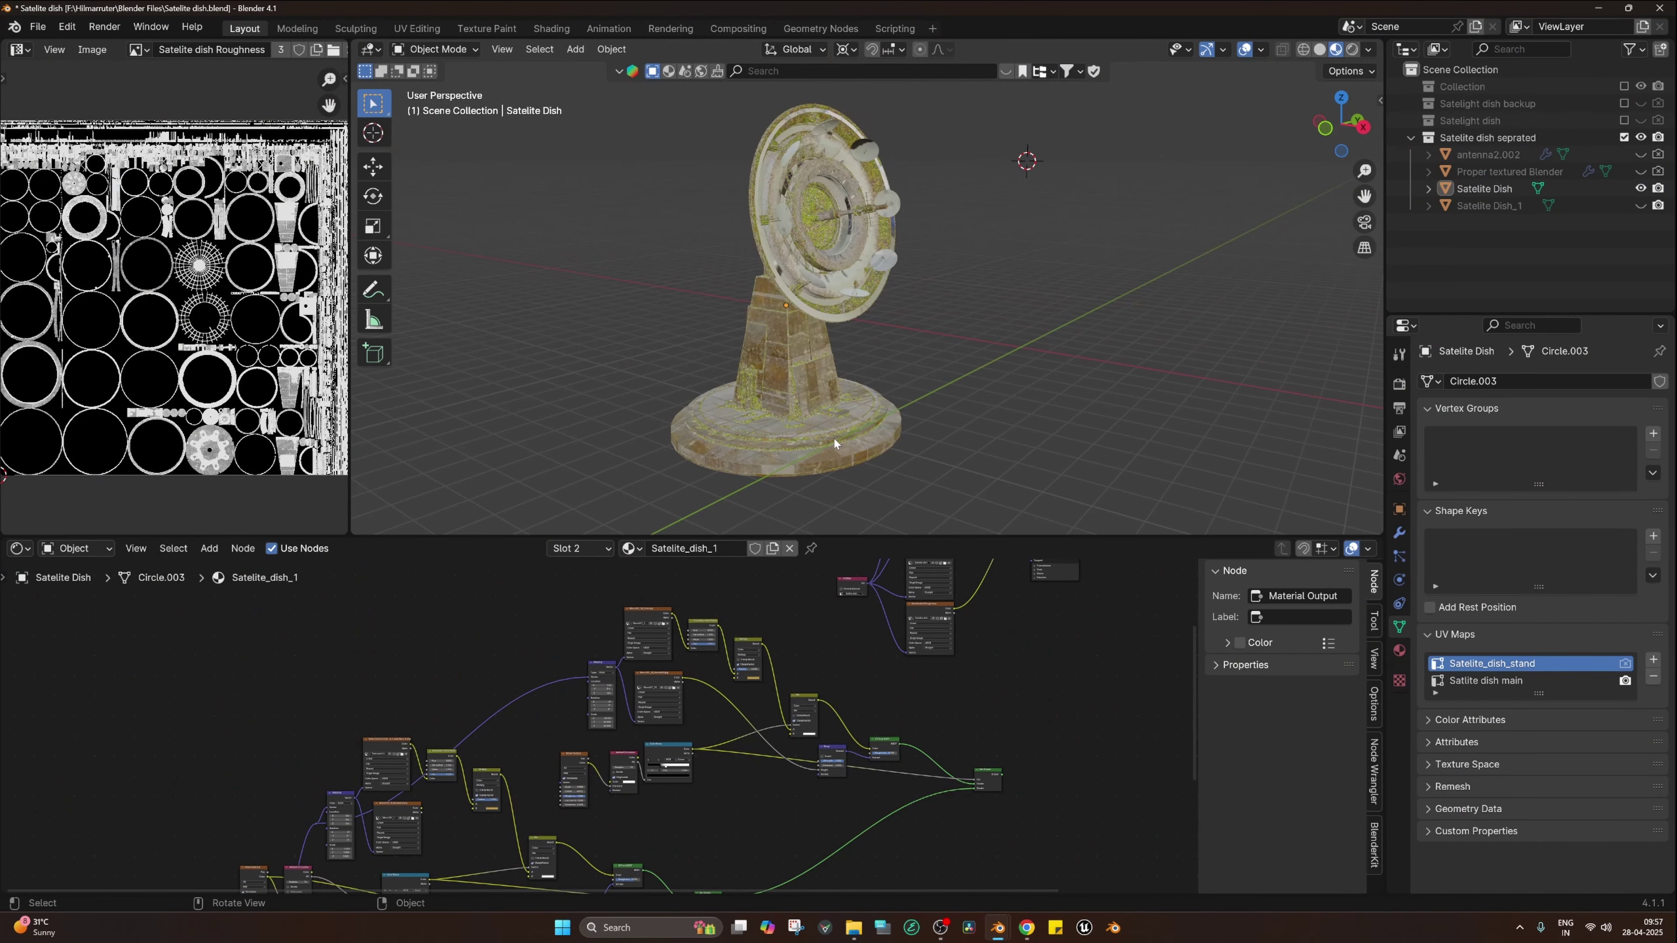
{"action": "left_click", "coordinate": [807, 425]}
{"action": "scroll", "coordinate": [796, 266], "scroll_direction": "up", "scroll_amount": 3}
{"action": "middle_click_drag", "start_coordinate": [791, 418], "coordinate": [847, 416]}
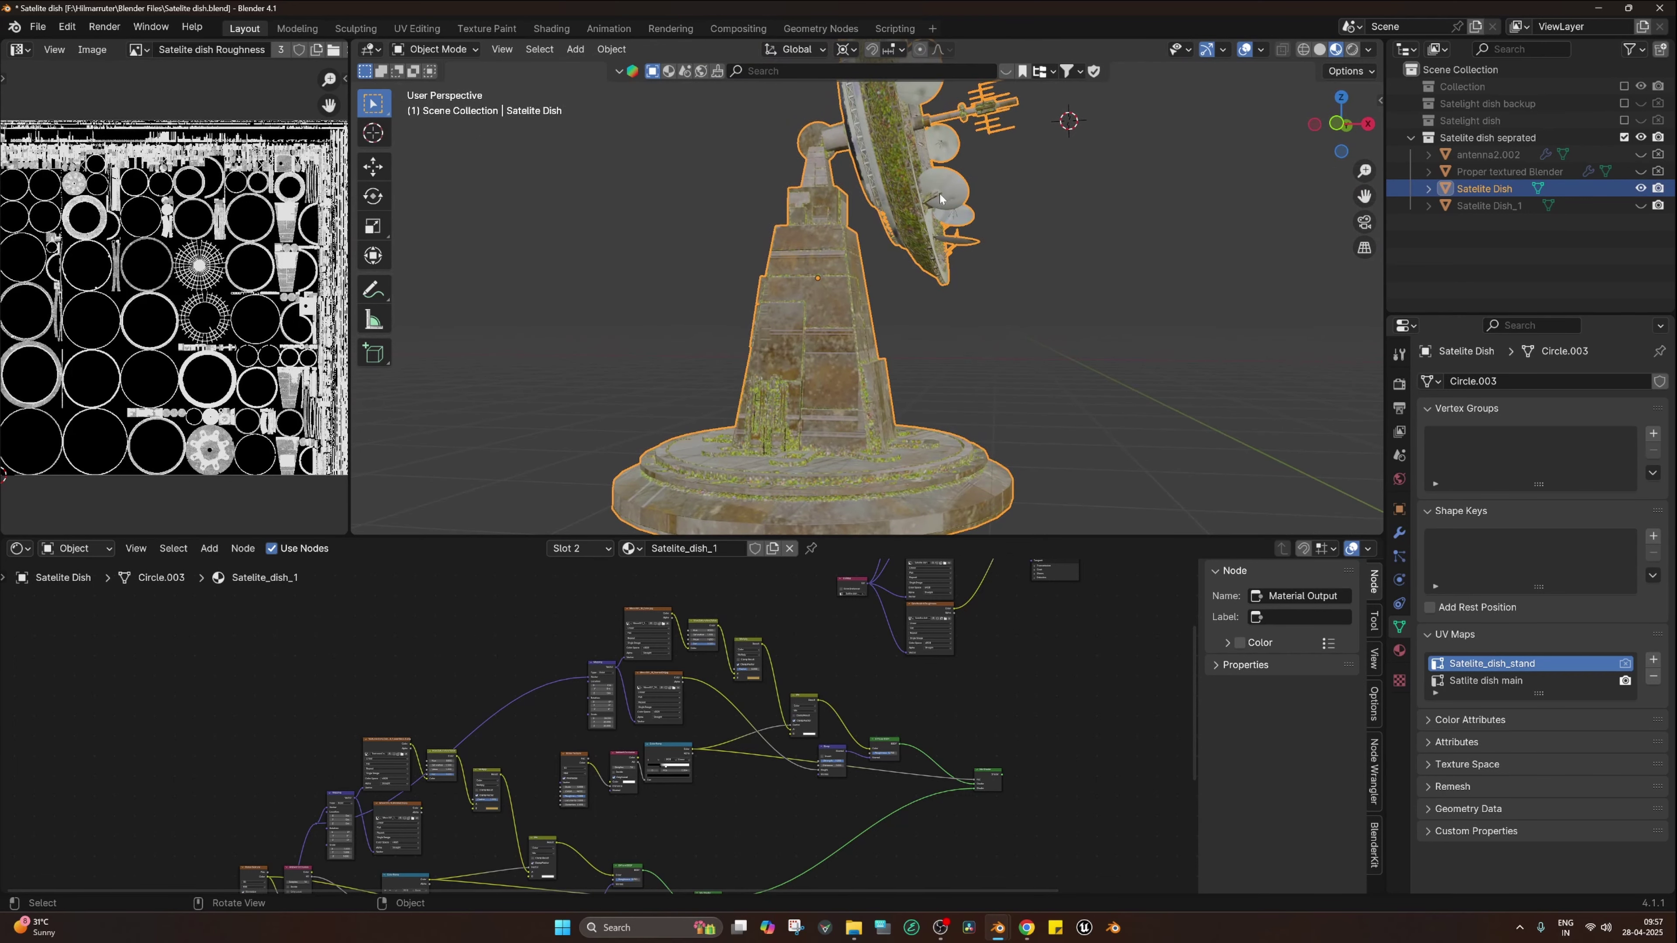
{"action": "middle_click_drag", "start_coordinate": [940, 193], "coordinate": [930, 238]}
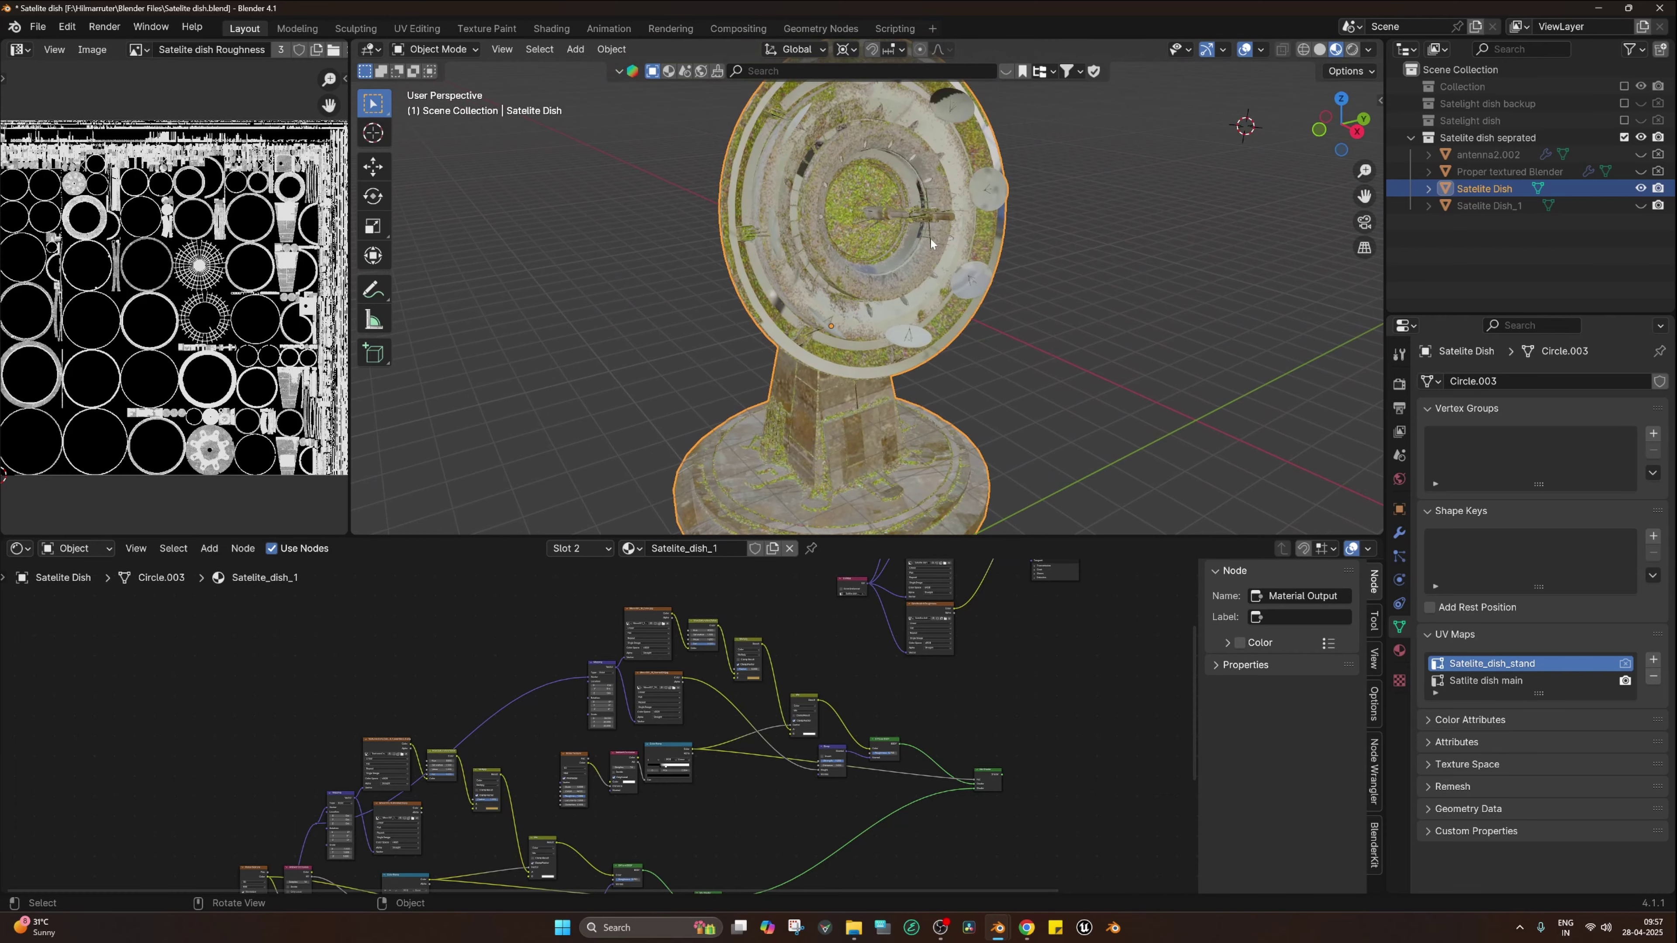
{"action": "scroll", "coordinate": [908, 264], "scroll_direction": "down", "scroll_amount": 3}
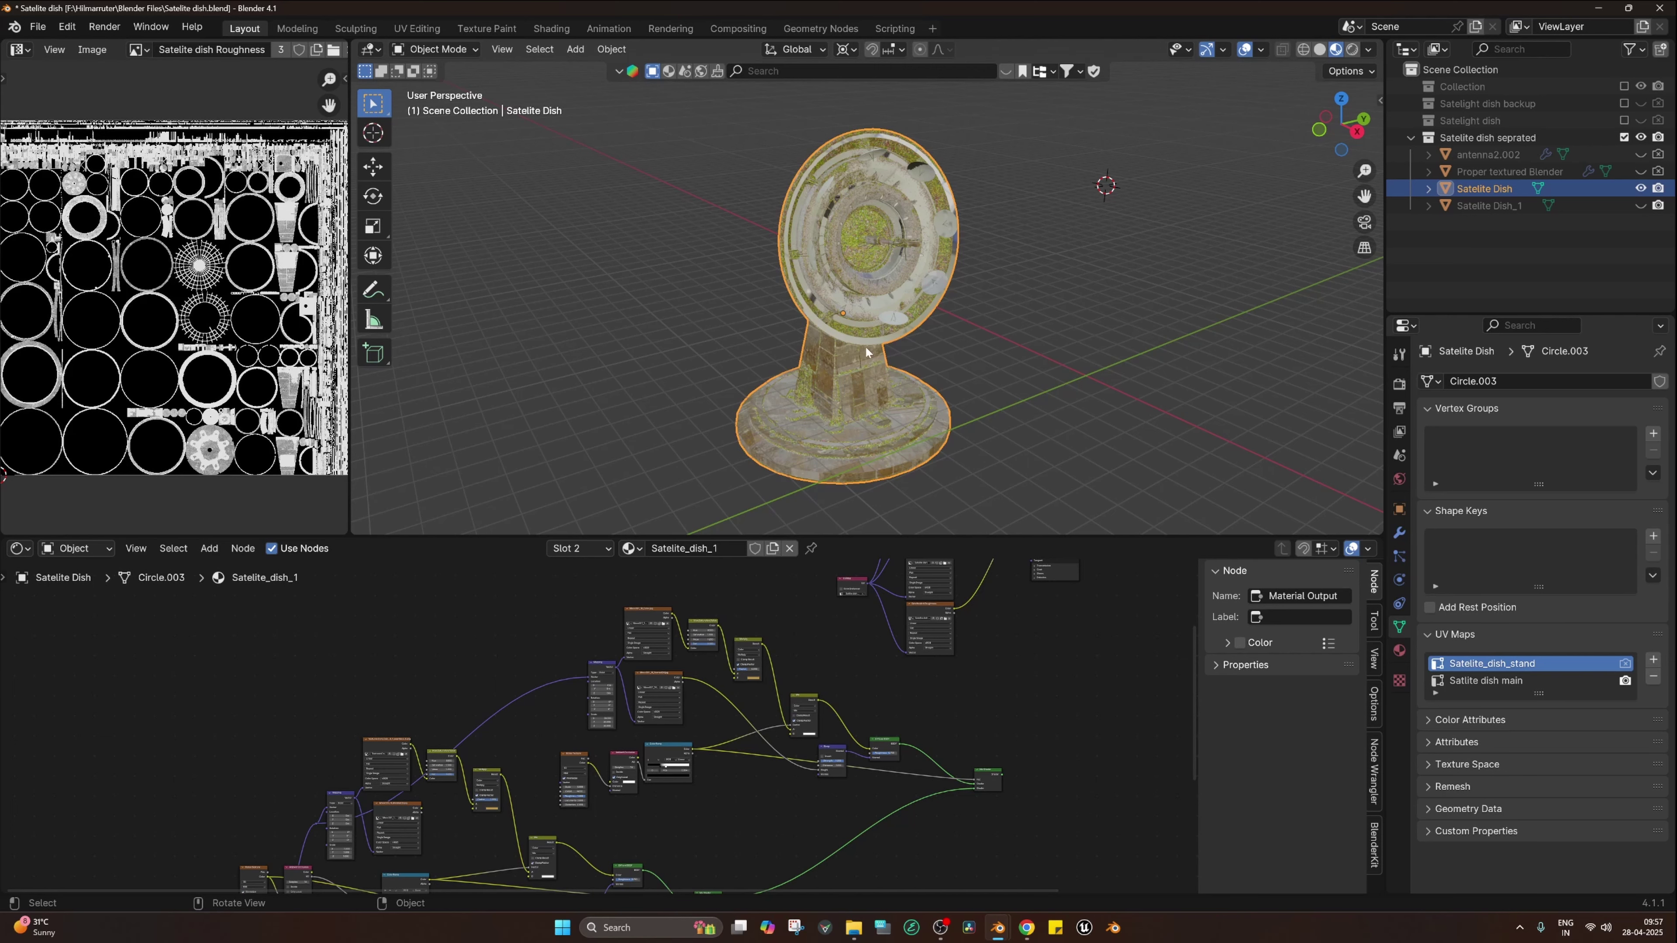
{"action": "scroll", "coordinate": [866, 352], "scroll_direction": "up", "scroll_amount": 2}
{"action": "middle_click_drag", "start_coordinate": [918, 361], "coordinate": [877, 351]}
{"action": "scroll", "coordinate": [949, 346], "scroll_direction": "down", "scroll_amount": 2}
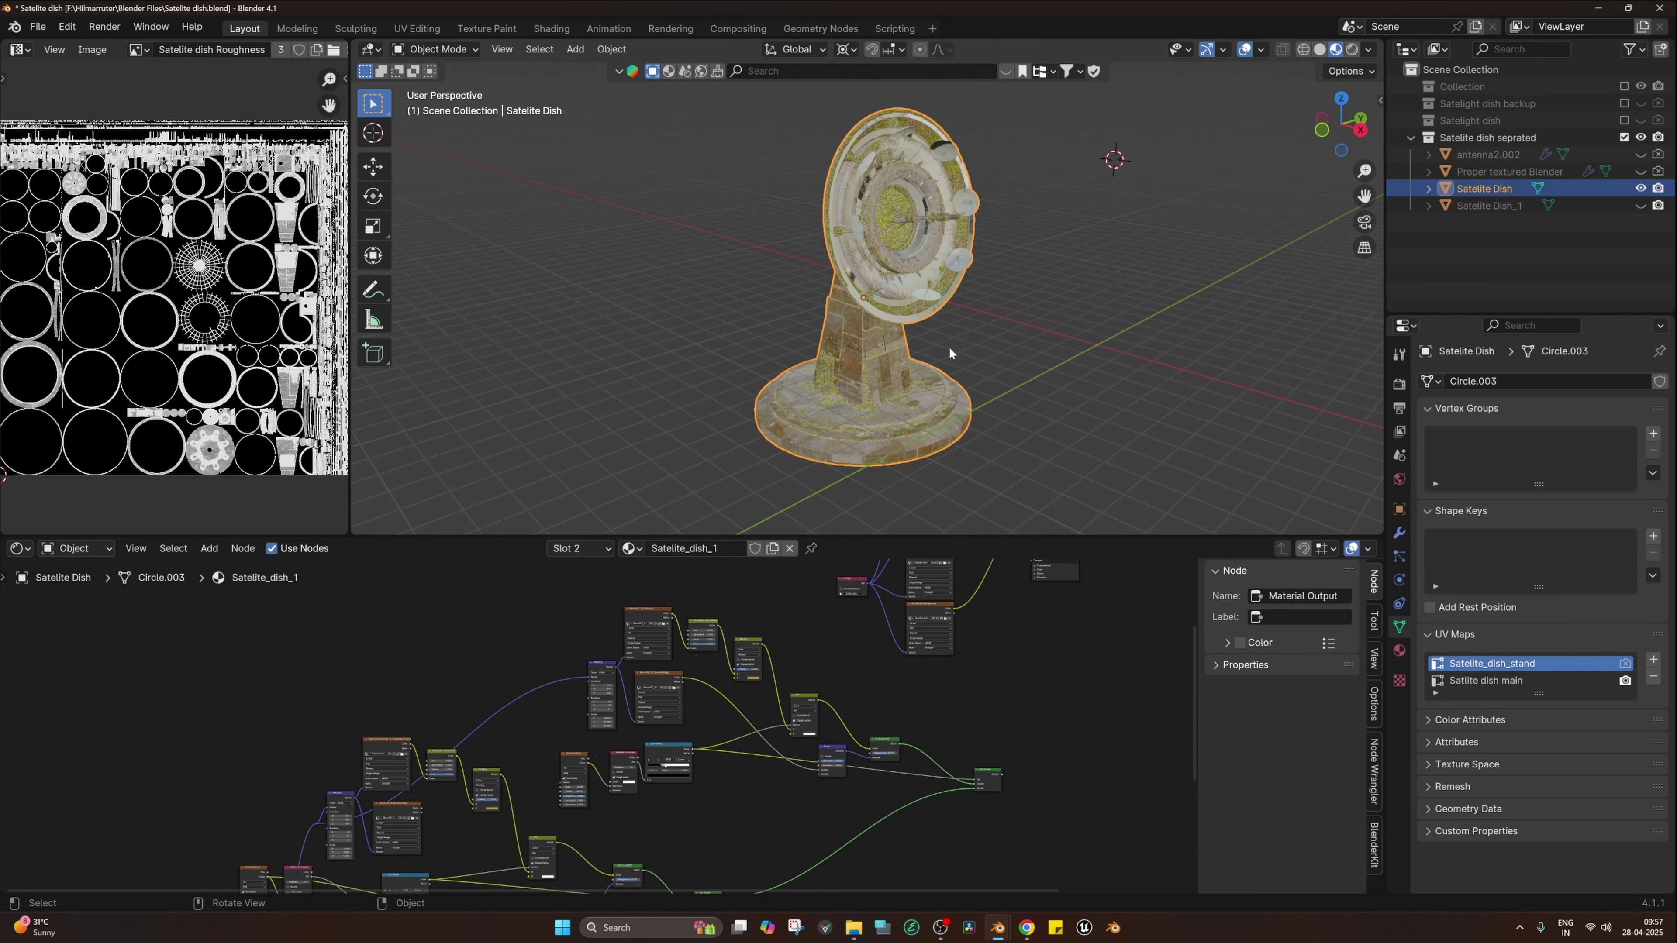
{"action": "scroll", "coordinate": [911, 352], "scroll_direction": "up", "scroll_amount": 1}
{"action": "left_click", "coordinate": [1016, 347]}
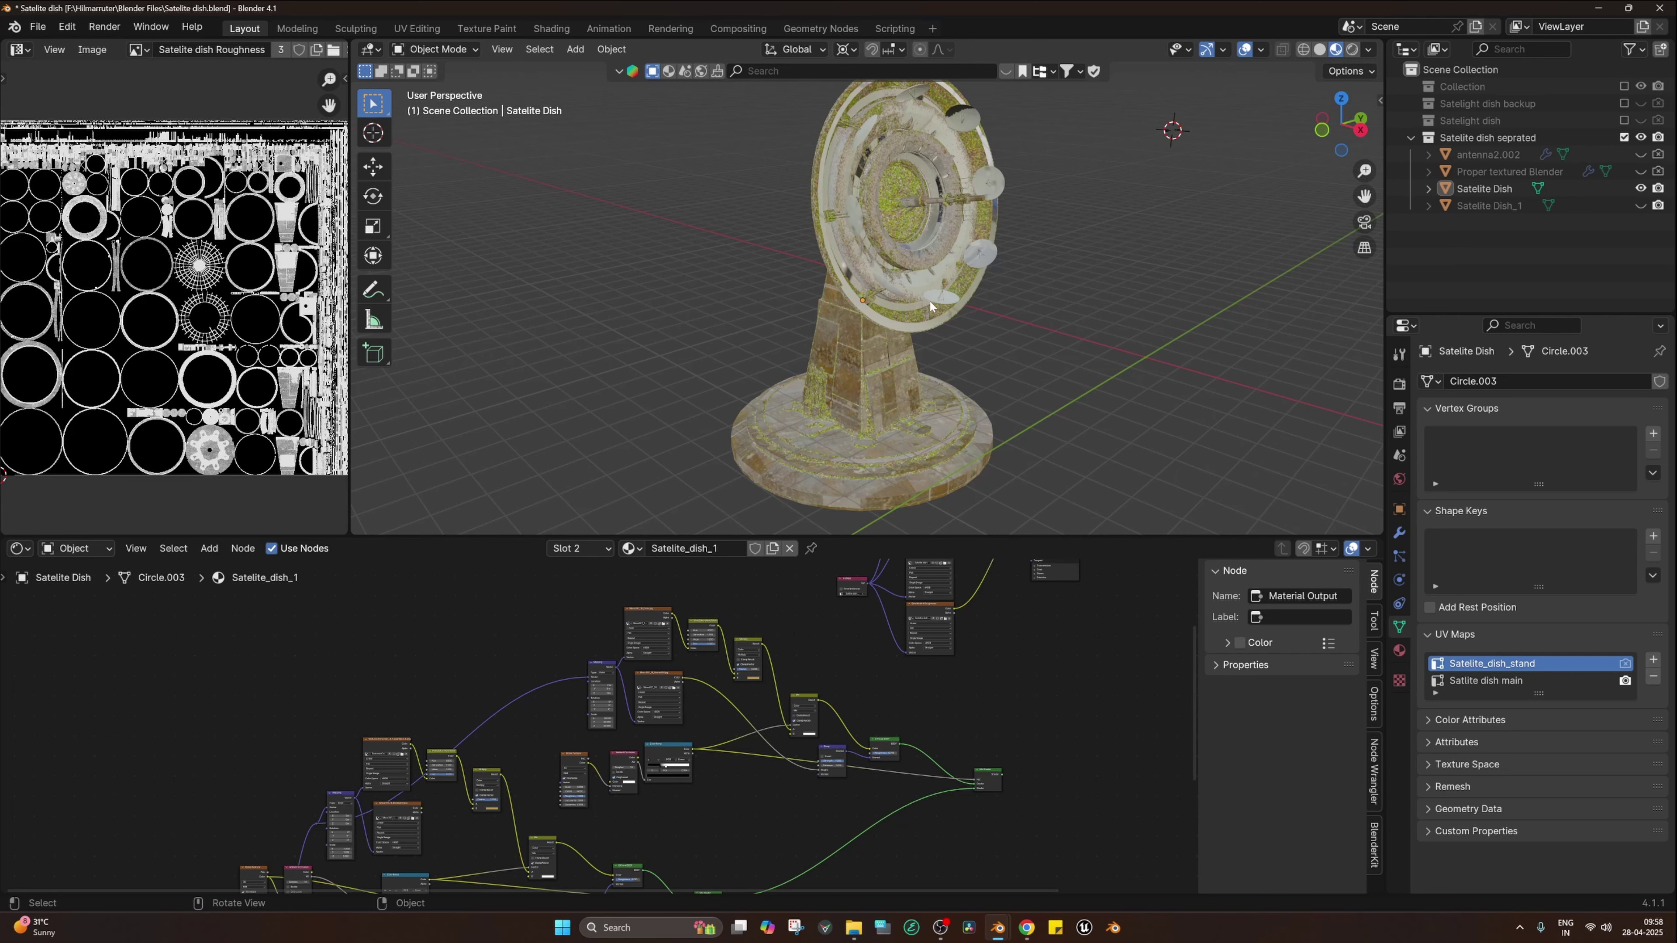
- Make Satlite dish main the active UV map of the Satelite Dish in Edit Mode, and return to Object Mode
{"action": "left_click", "coordinate": [861, 273]}
{"action": "key", "text": "Tab"}
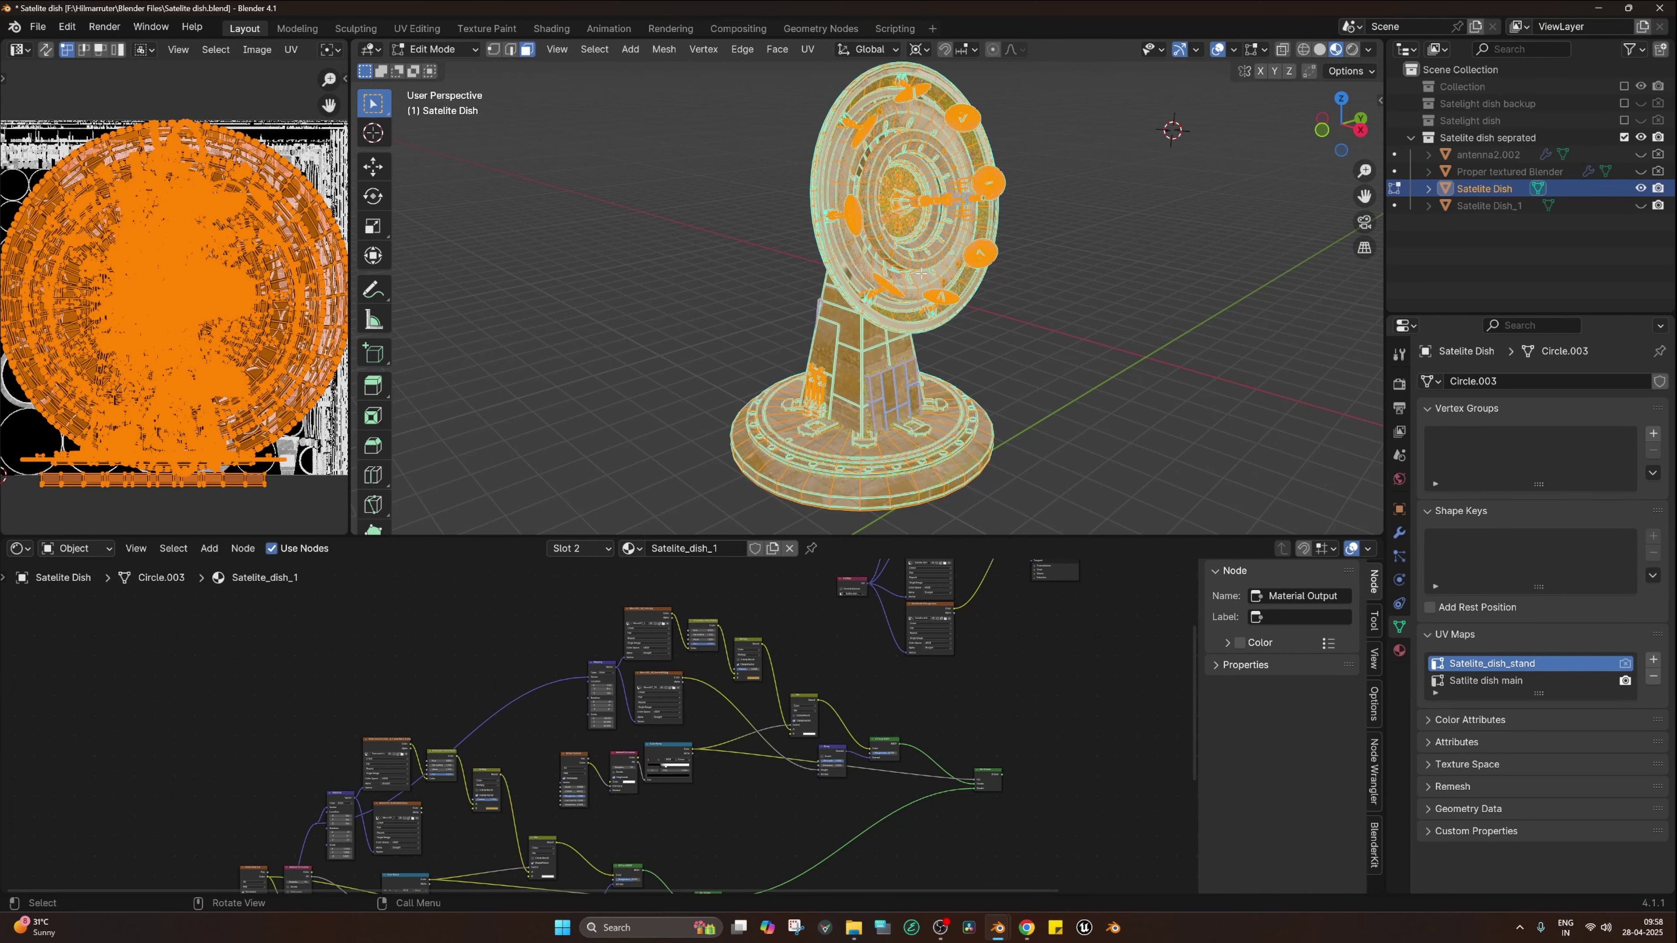
{"action": "left_click", "coordinate": [1497, 682]}
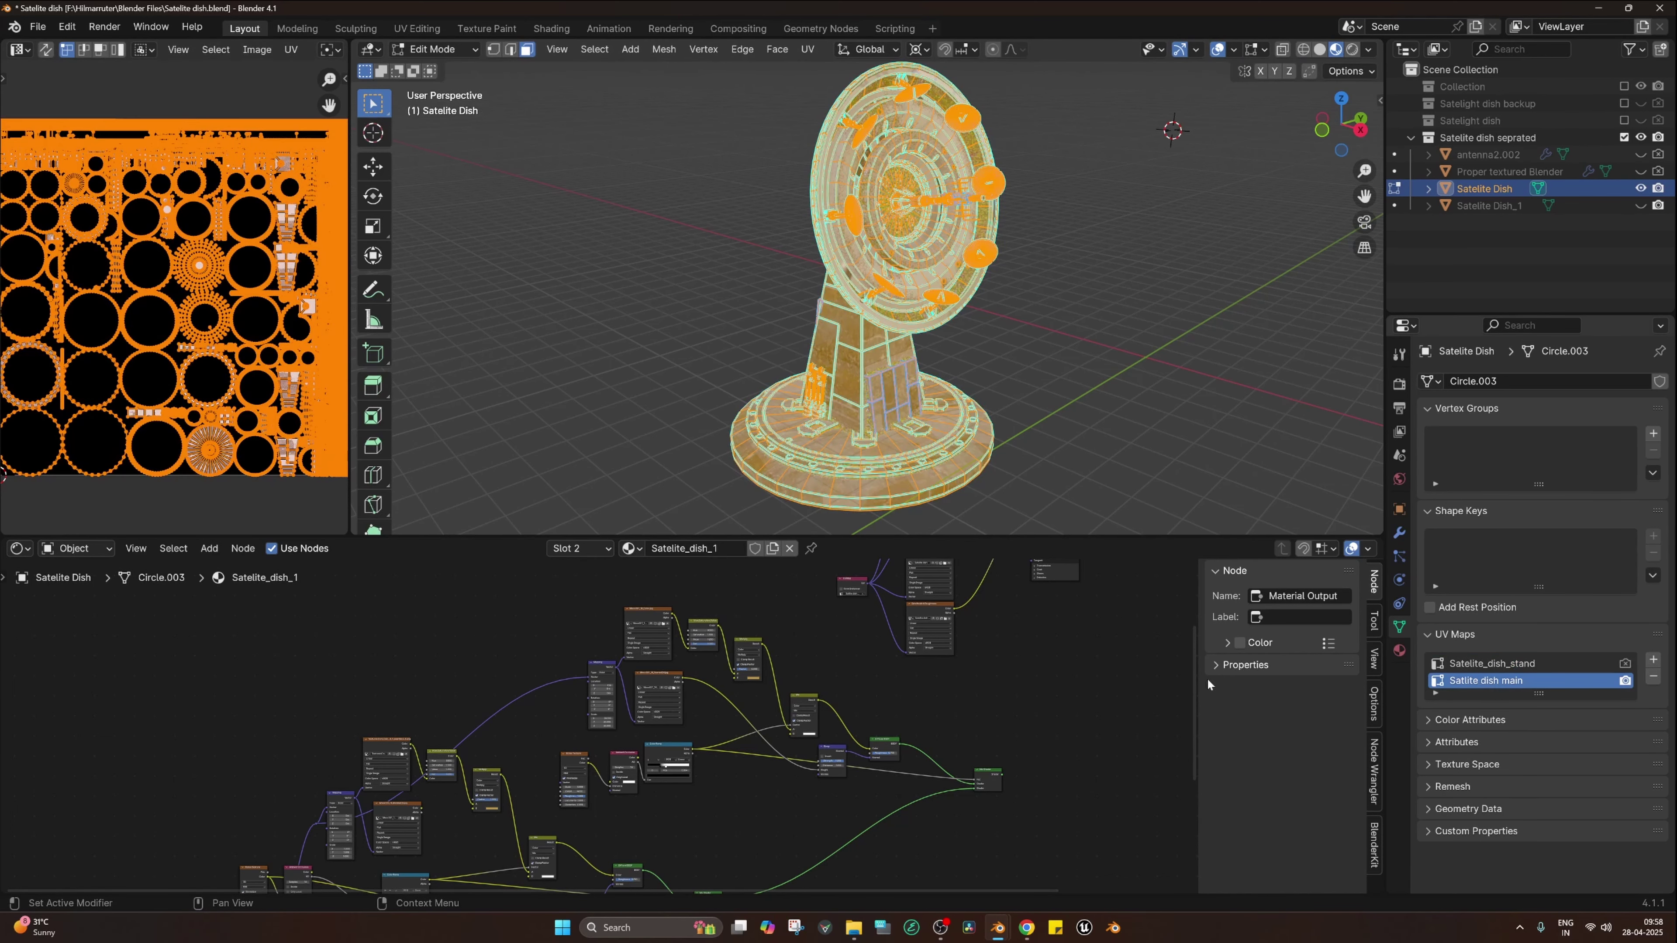
{"action": "key", "text": "Tab"}
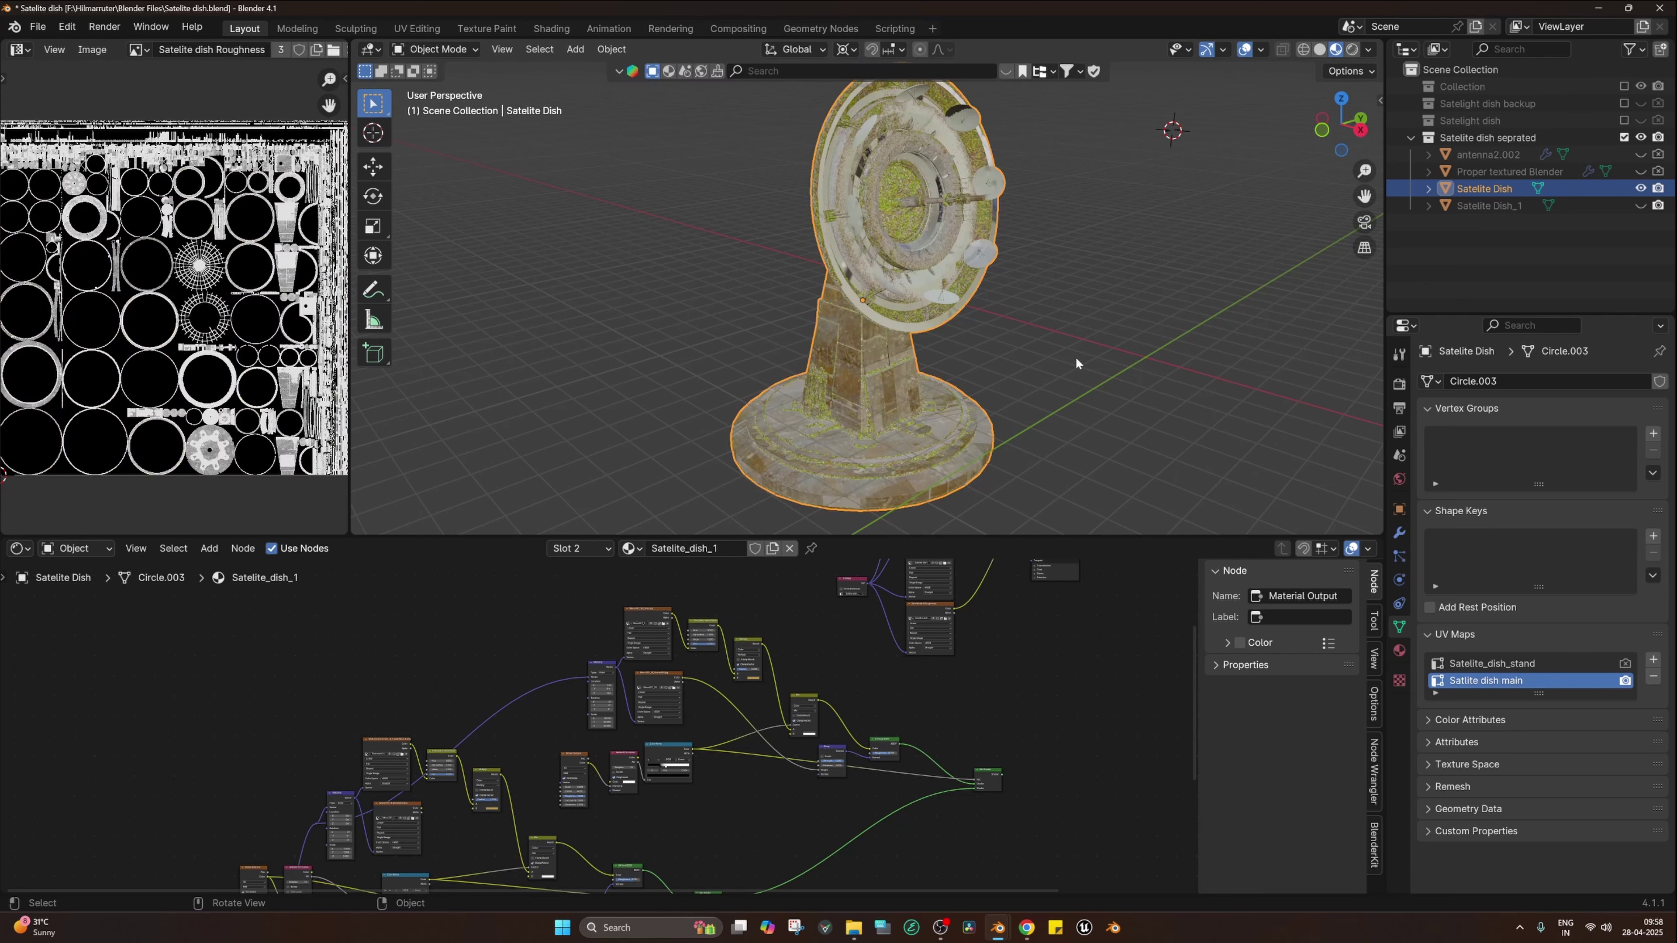
{"action": "left_click", "coordinate": [1075, 357]}
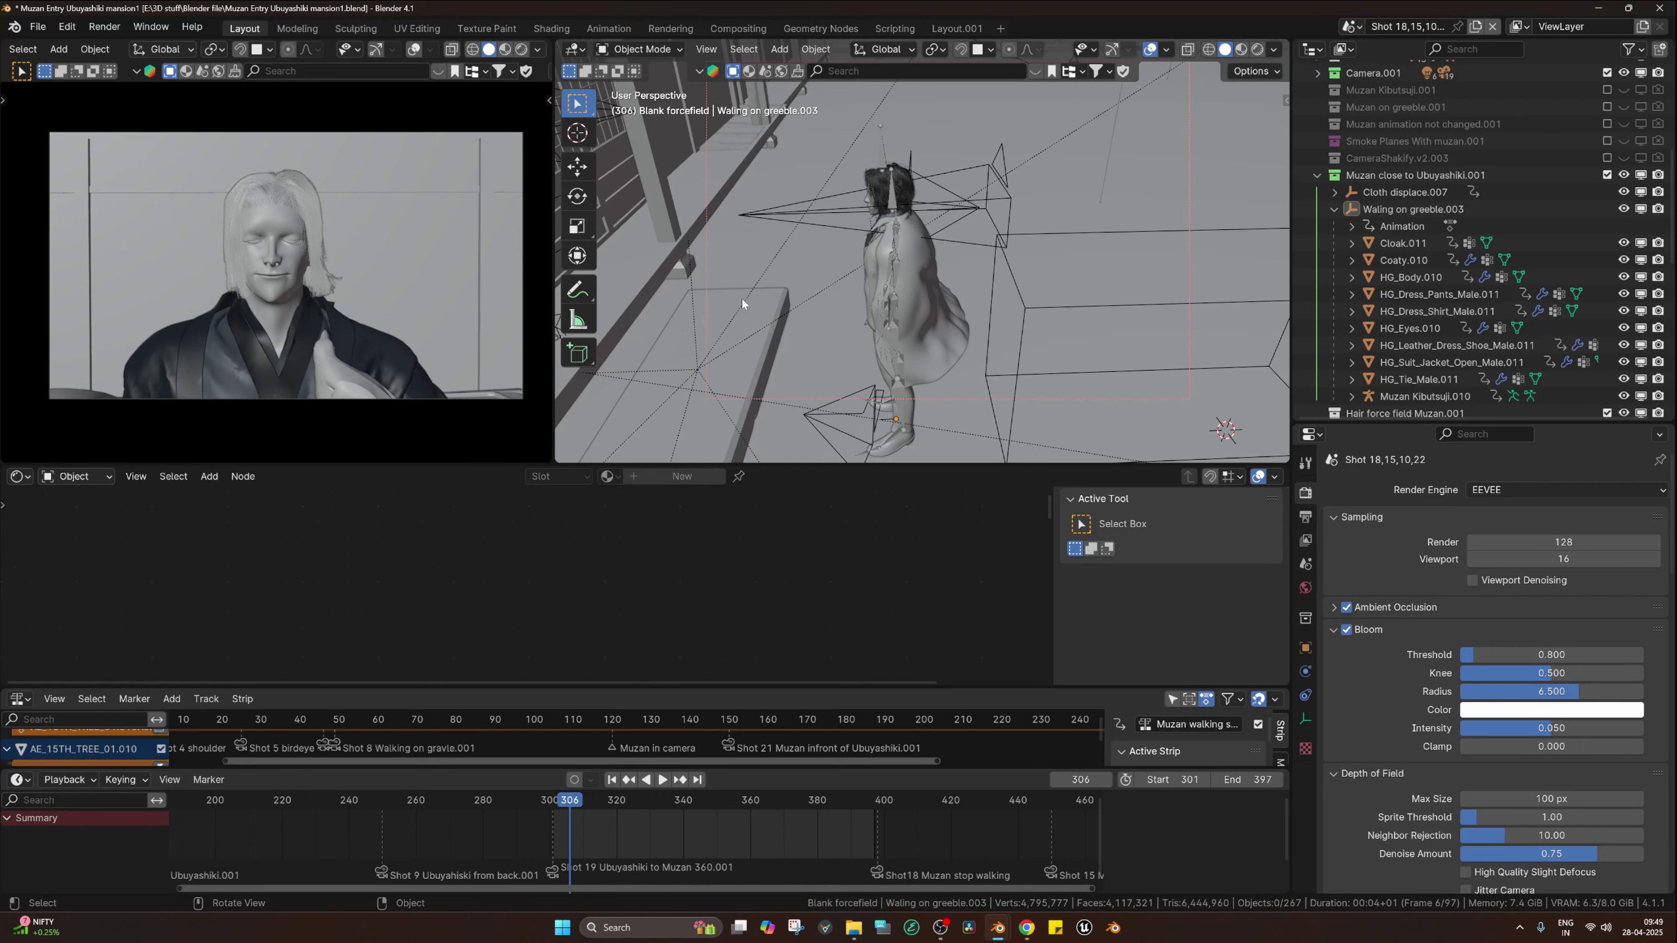
- Widen the 3D viewport beside the camera view with its toolbar hidden, and select the Muzan Kibutsuji.010 armature
{"action": "key", "text": "t"}
{"action": "left_click_drag", "start_coordinate": [554, 312], "coordinate": [517, 313]}
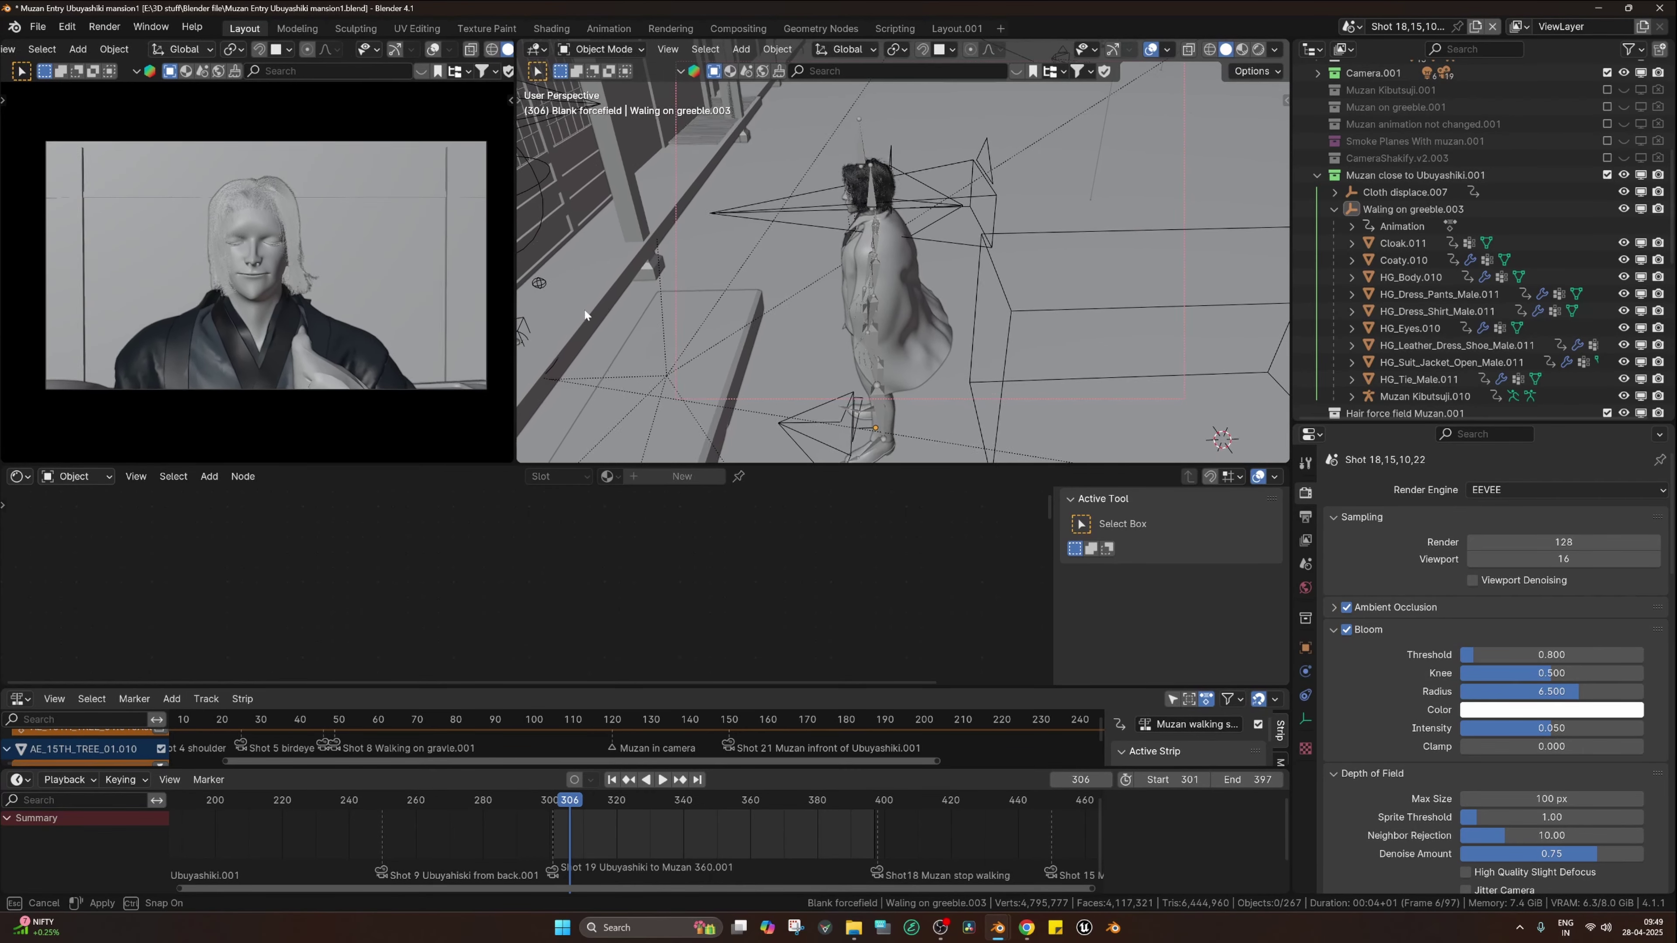
{"action": "middle_click_drag", "start_coordinate": [693, 284], "coordinate": [742, 187]}
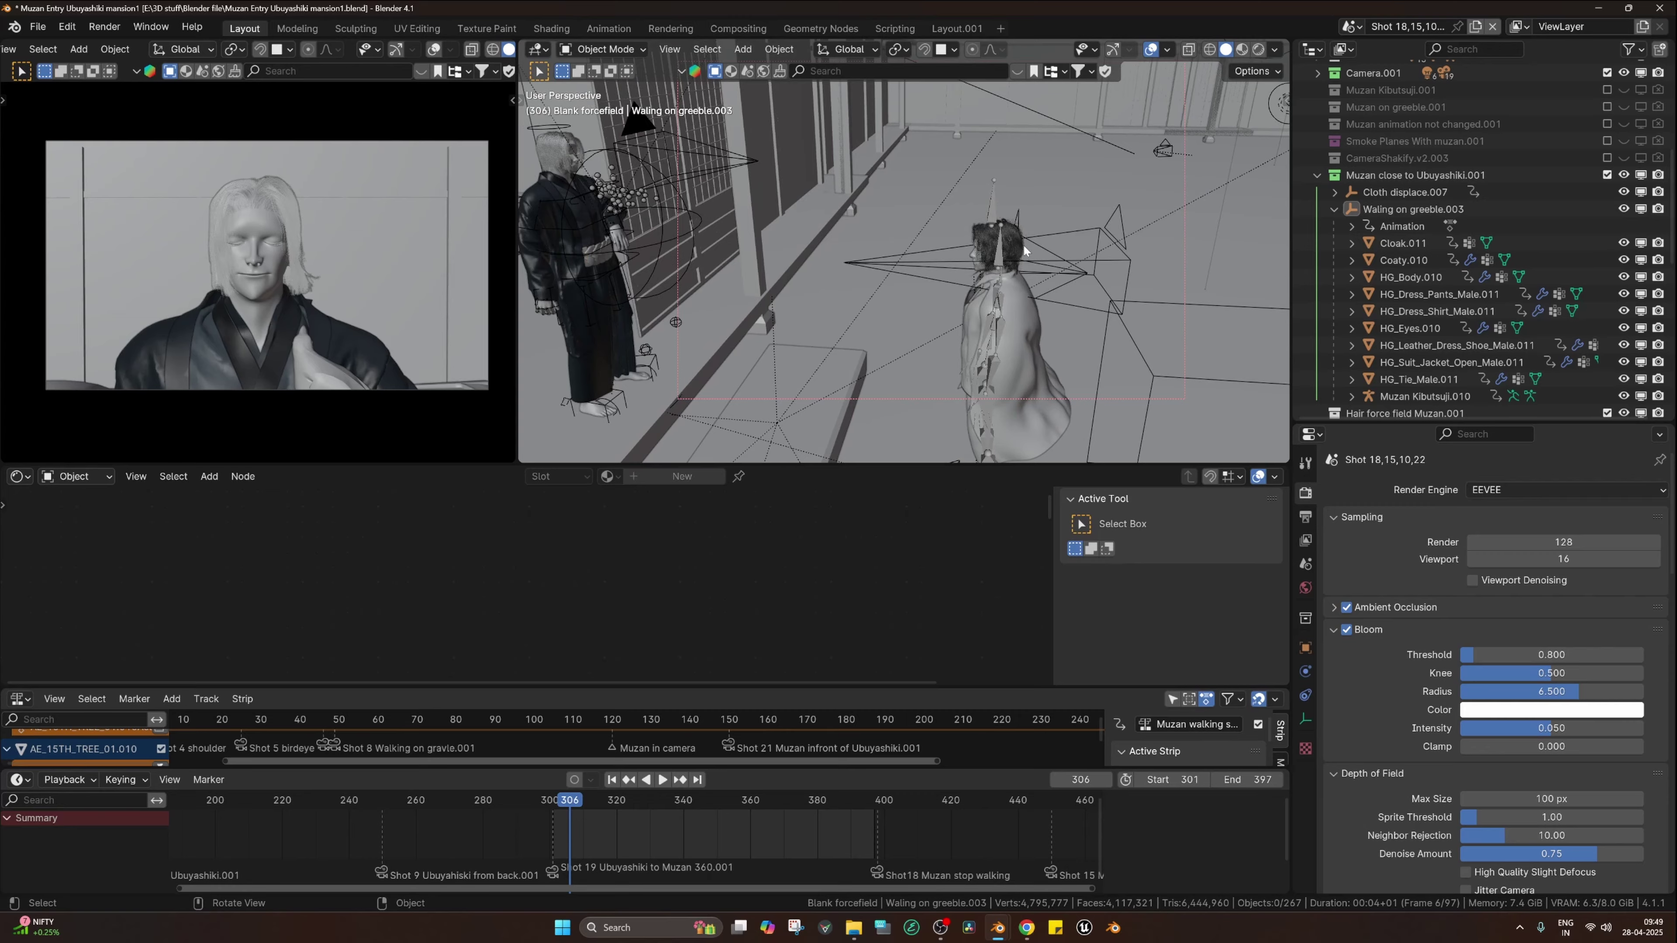
{"action": "middle_click_drag", "start_coordinate": [1026, 250], "coordinate": [707, 146]}
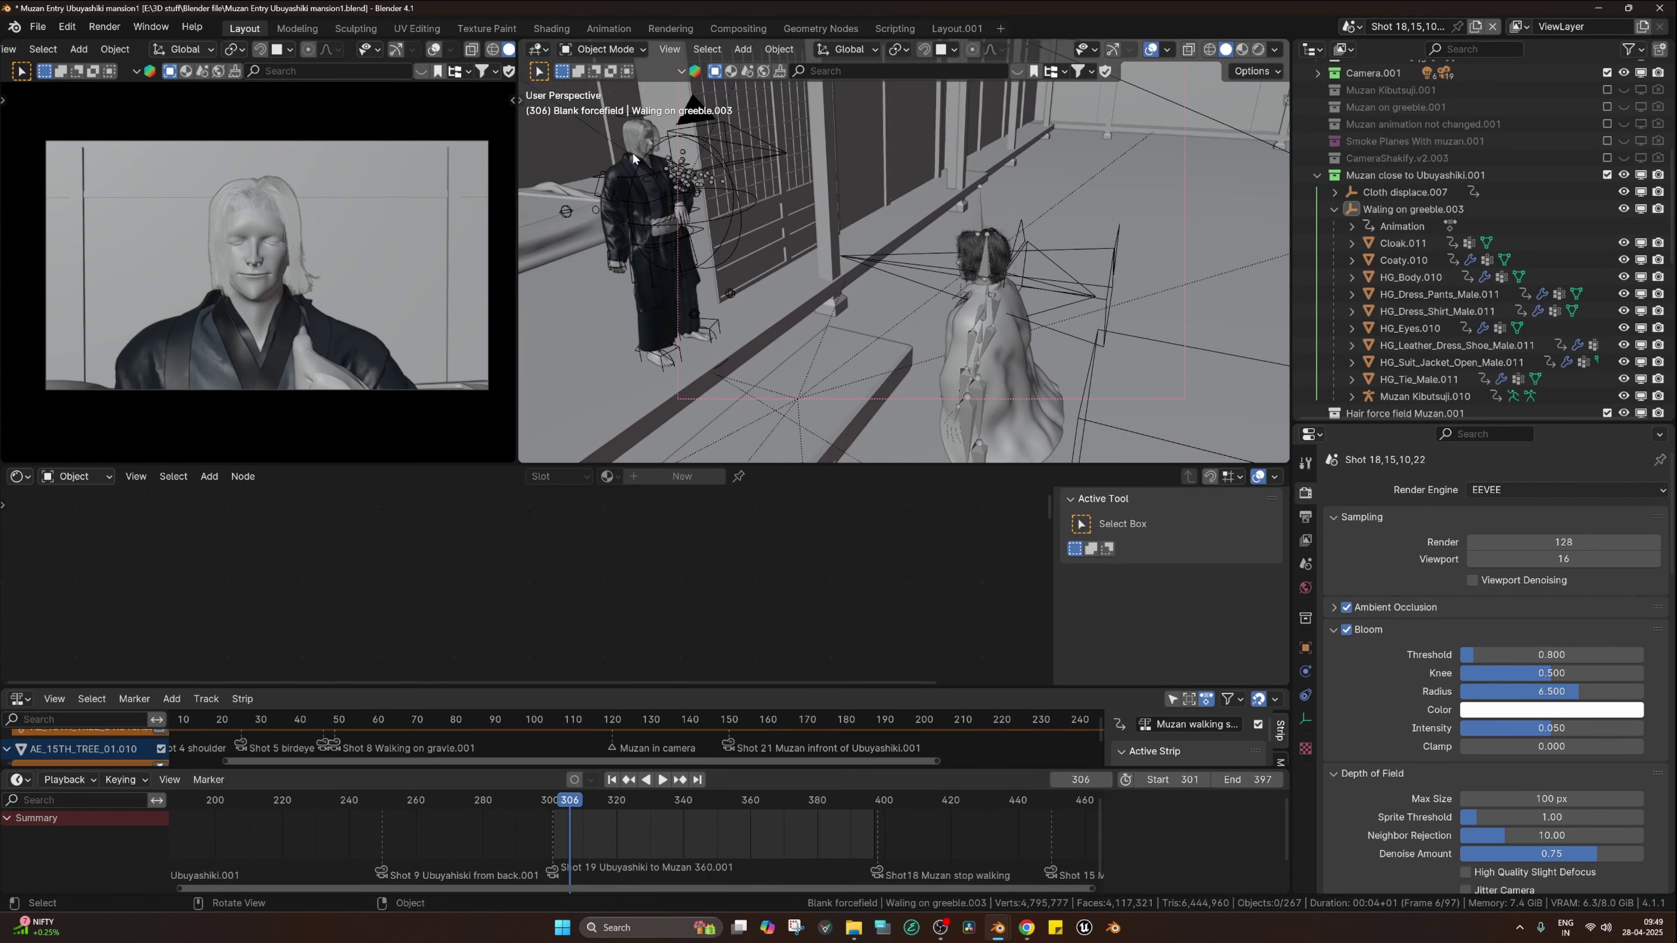
{"action": "middle_click_drag", "start_coordinate": [1029, 287], "coordinate": [722, 275]}
{"action": "middle_click_drag", "start_coordinate": [952, 327], "coordinate": [1008, 261]}
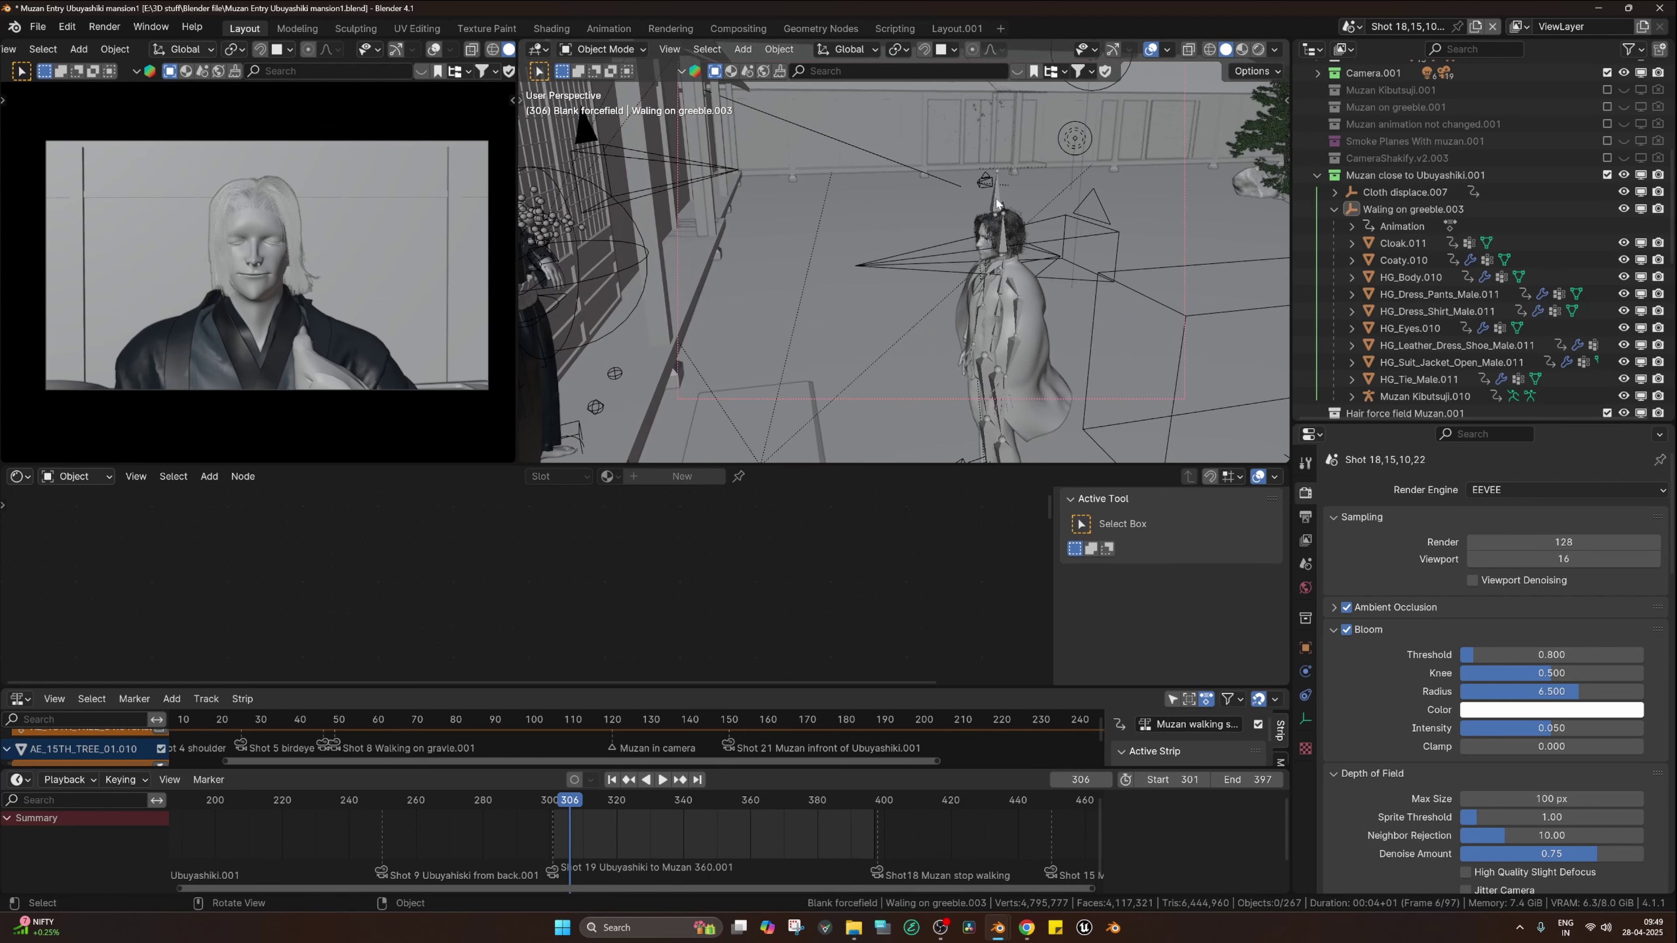
{"action": "left_click", "coordinate": [997, 204]}
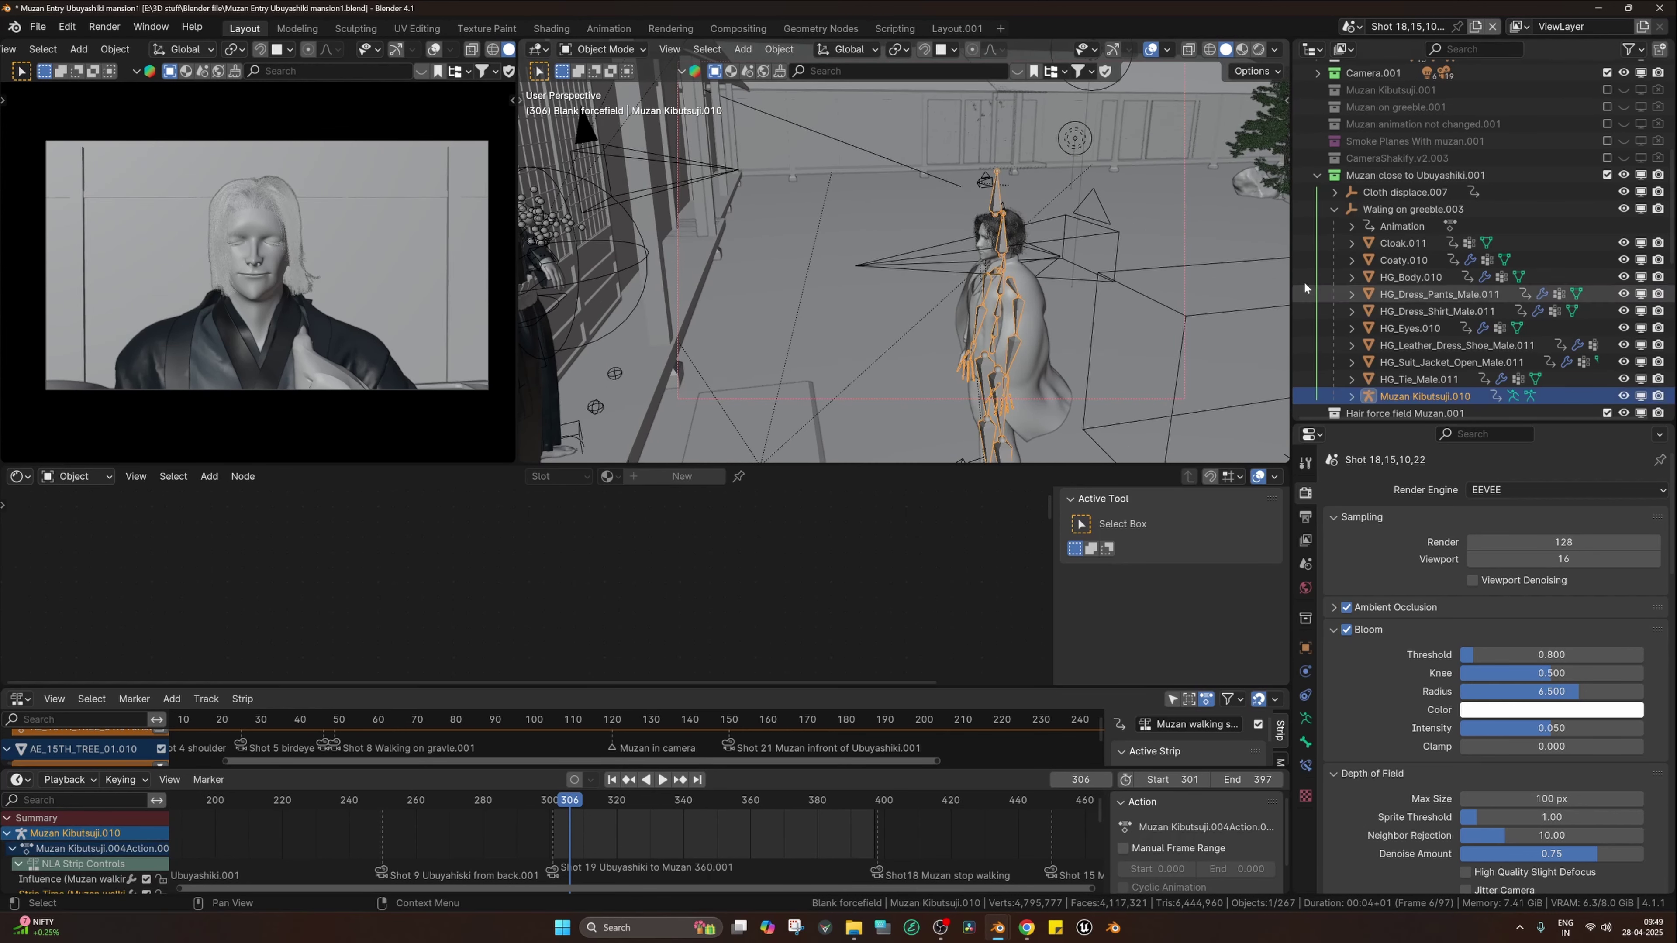
{"action": "scroll", "coordinate": [1414, 320], "scroll_direction": "down", "scroll_amount": 3}
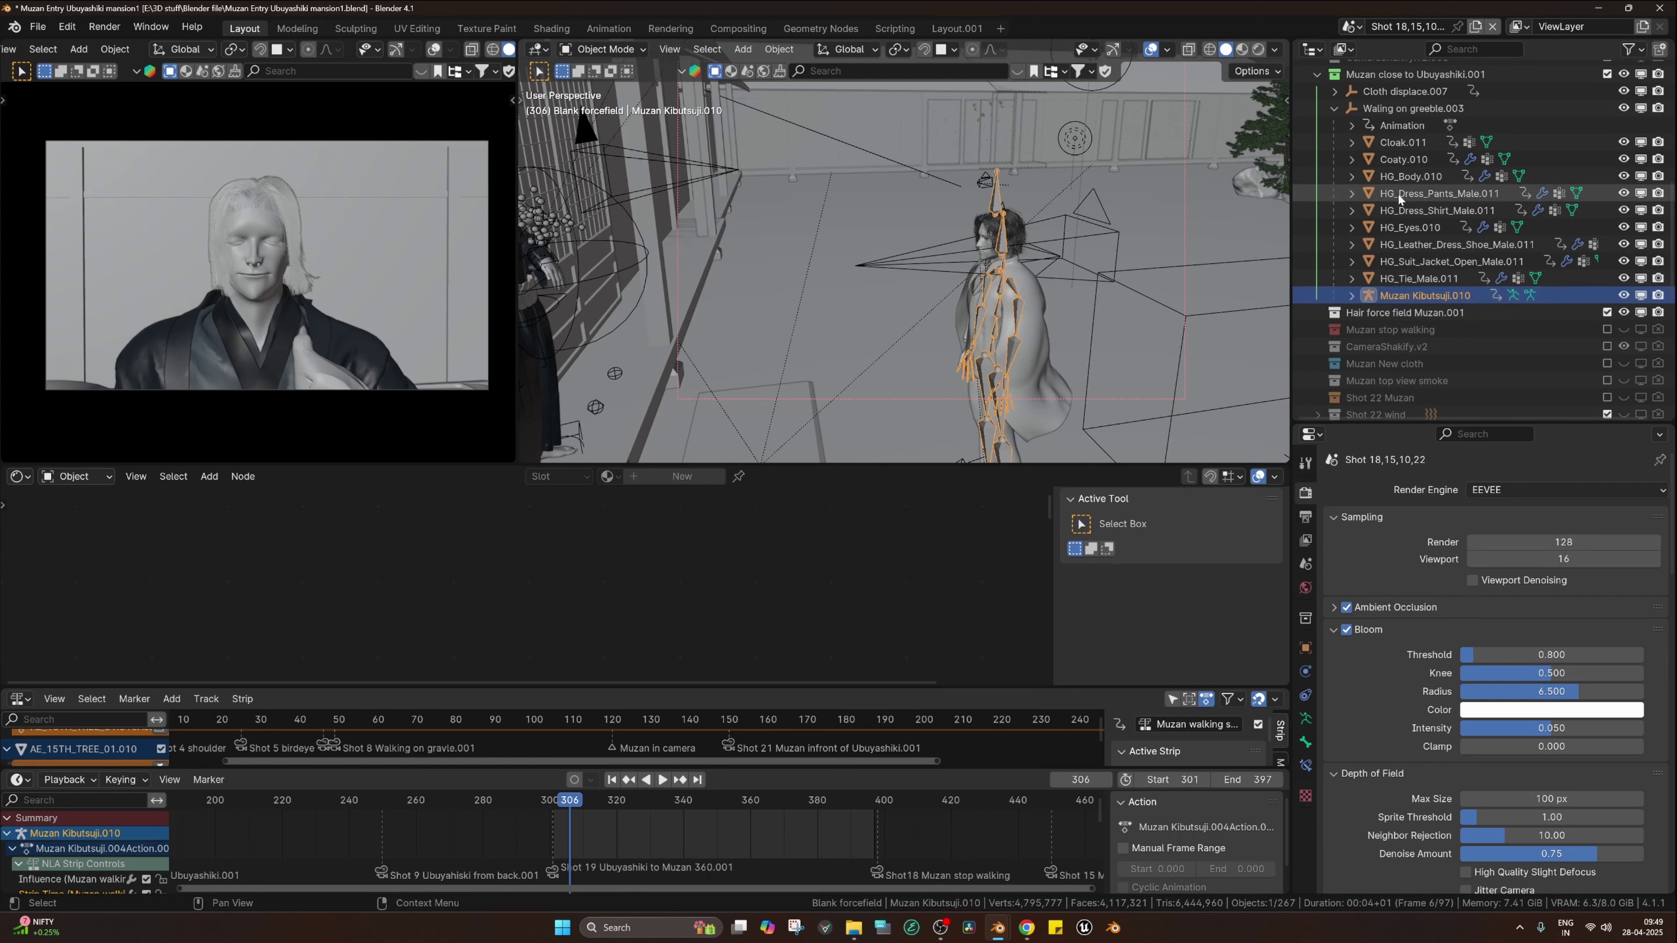
- Select the full hierarchy of the Waling on greeble.003 empty and copy those objects for pasting into another file
{"action": "scroll", "coordinate": [1399, 198], "scroll_direction": "up", "scroll_amount": 1}
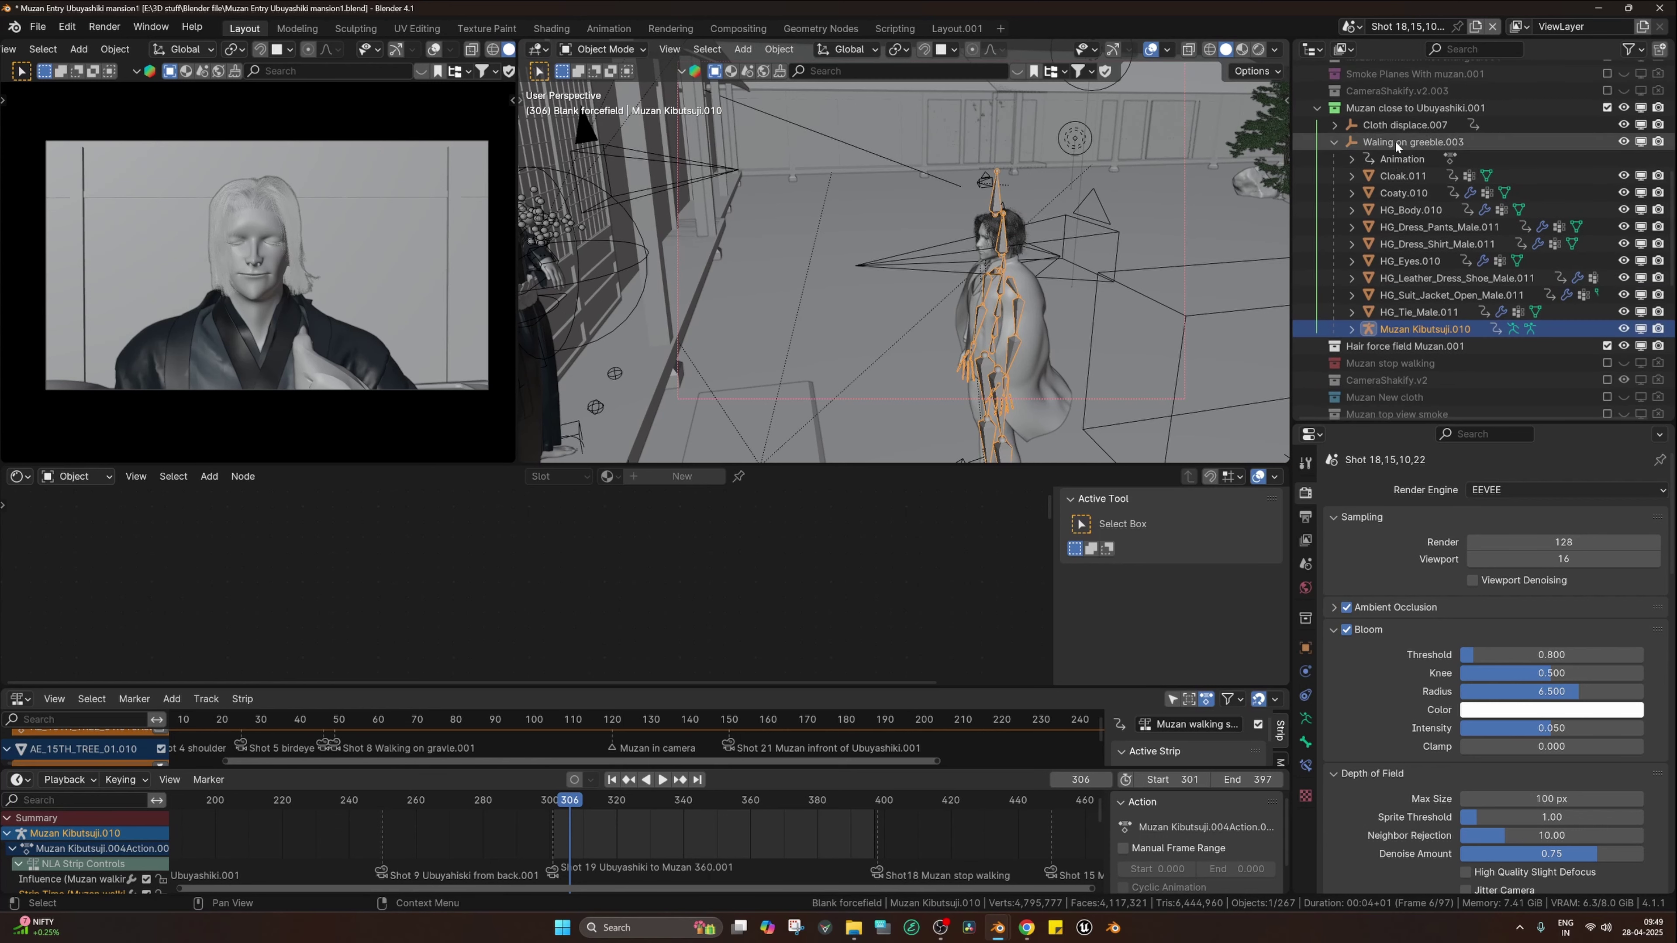
{"action": "left_click", "coordinate": [1396, 142]}
{"action": "right_click", "coordinate": [1396, 144]}
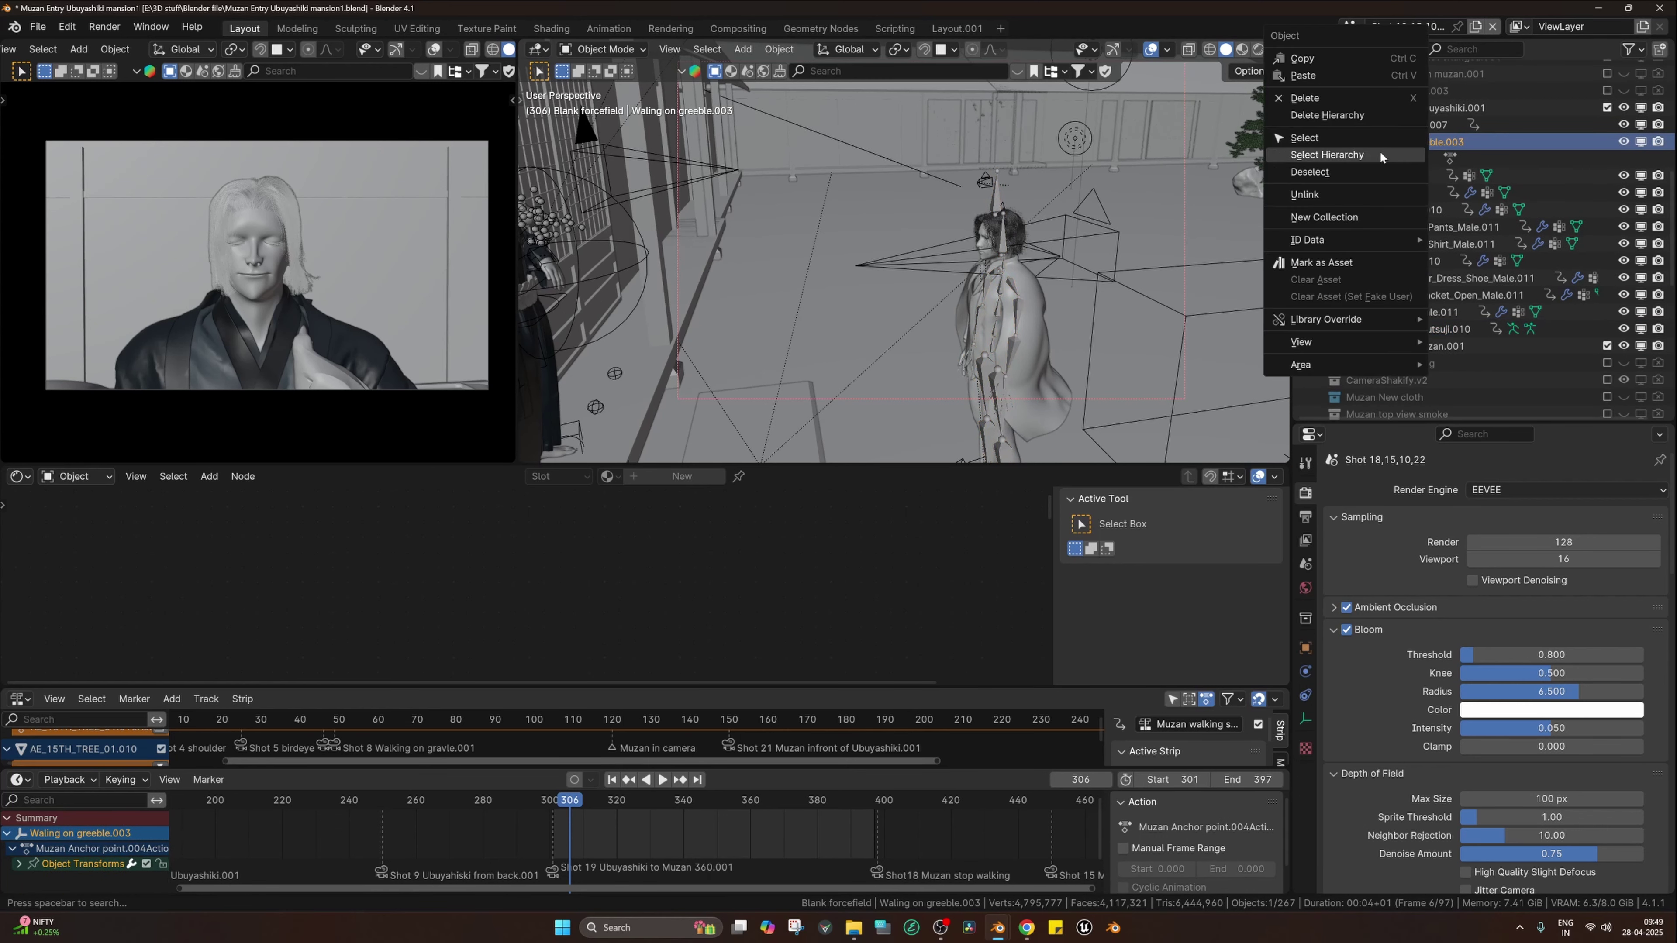
{"action": "left_click", "coordinate": [1387, 156]}
{"action": "key", "text": "ctrl+c"}
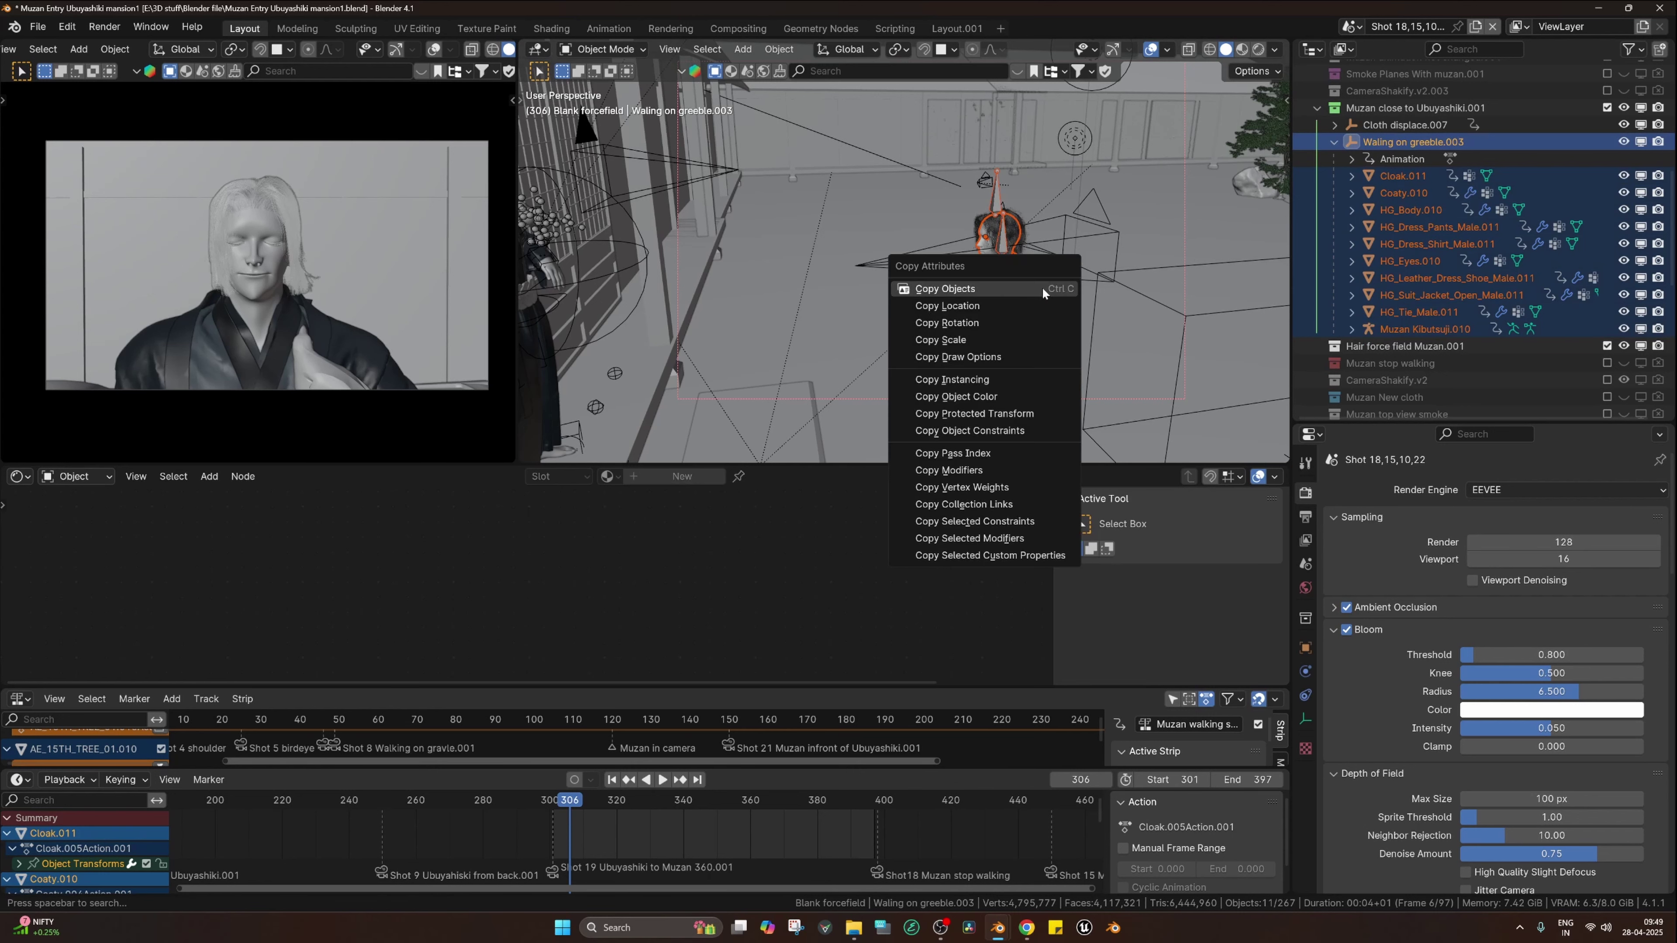
{"action": "left_click", "coordinate": [1042, 291]}
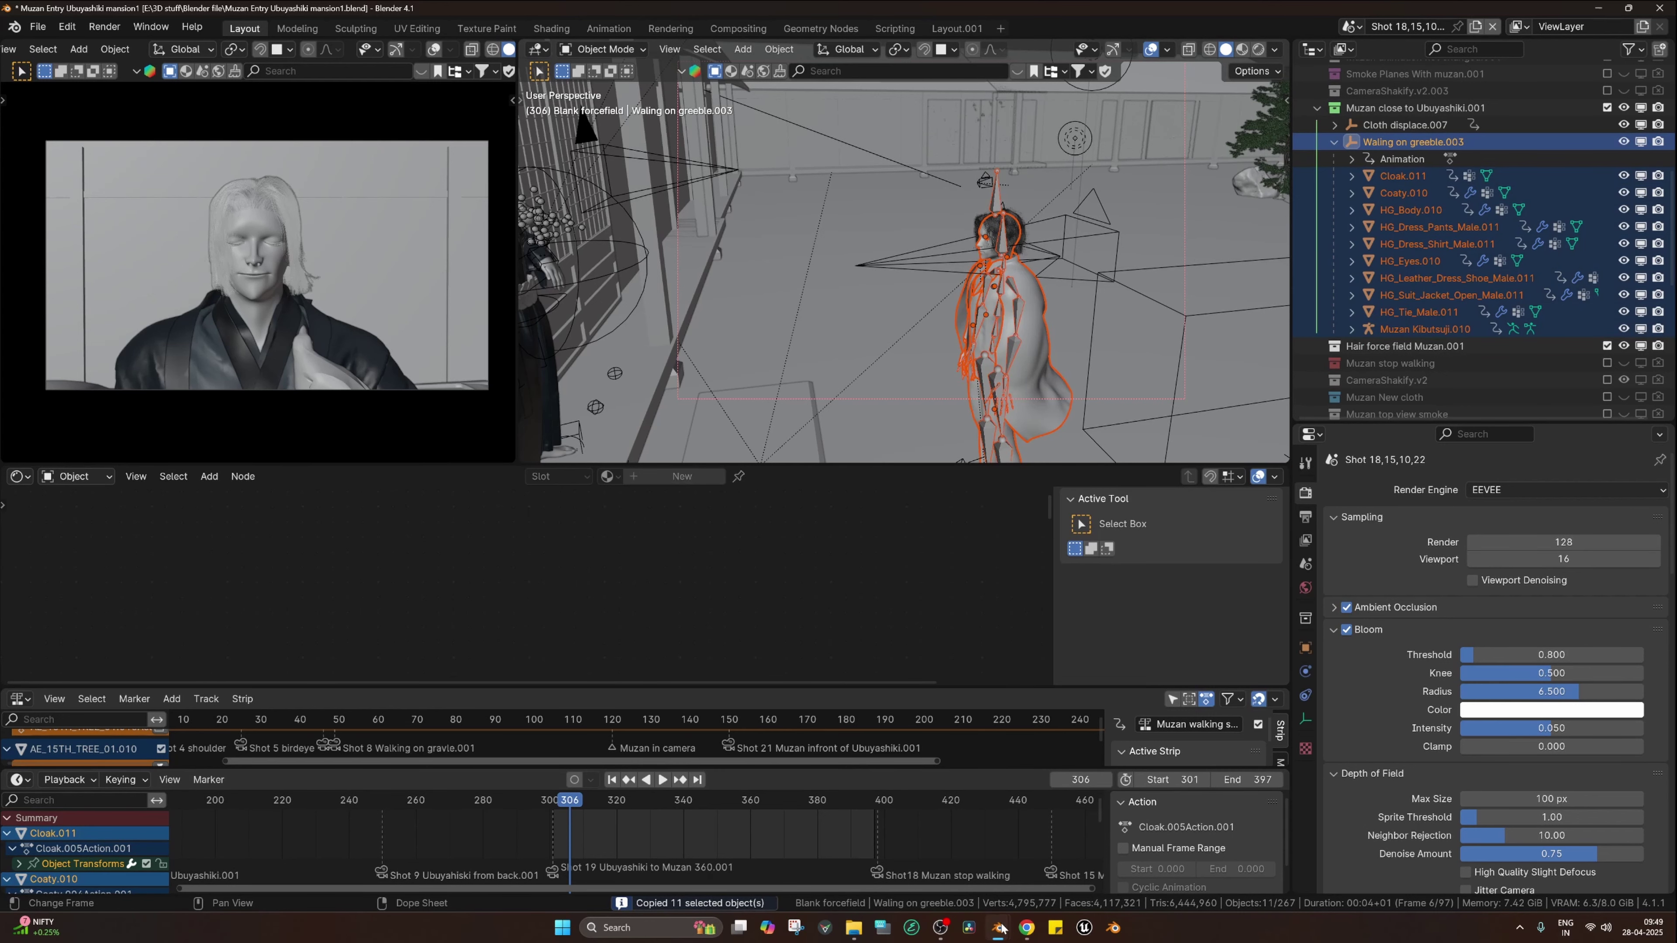
- Switch to the unsaved Blender file, paste the copied character there, frame it from the front and clear the selection
{"action": "mouse_move", "coordinate": [1000, 928]}
{"action": "left_click", "coordinate": [1069, 859]}
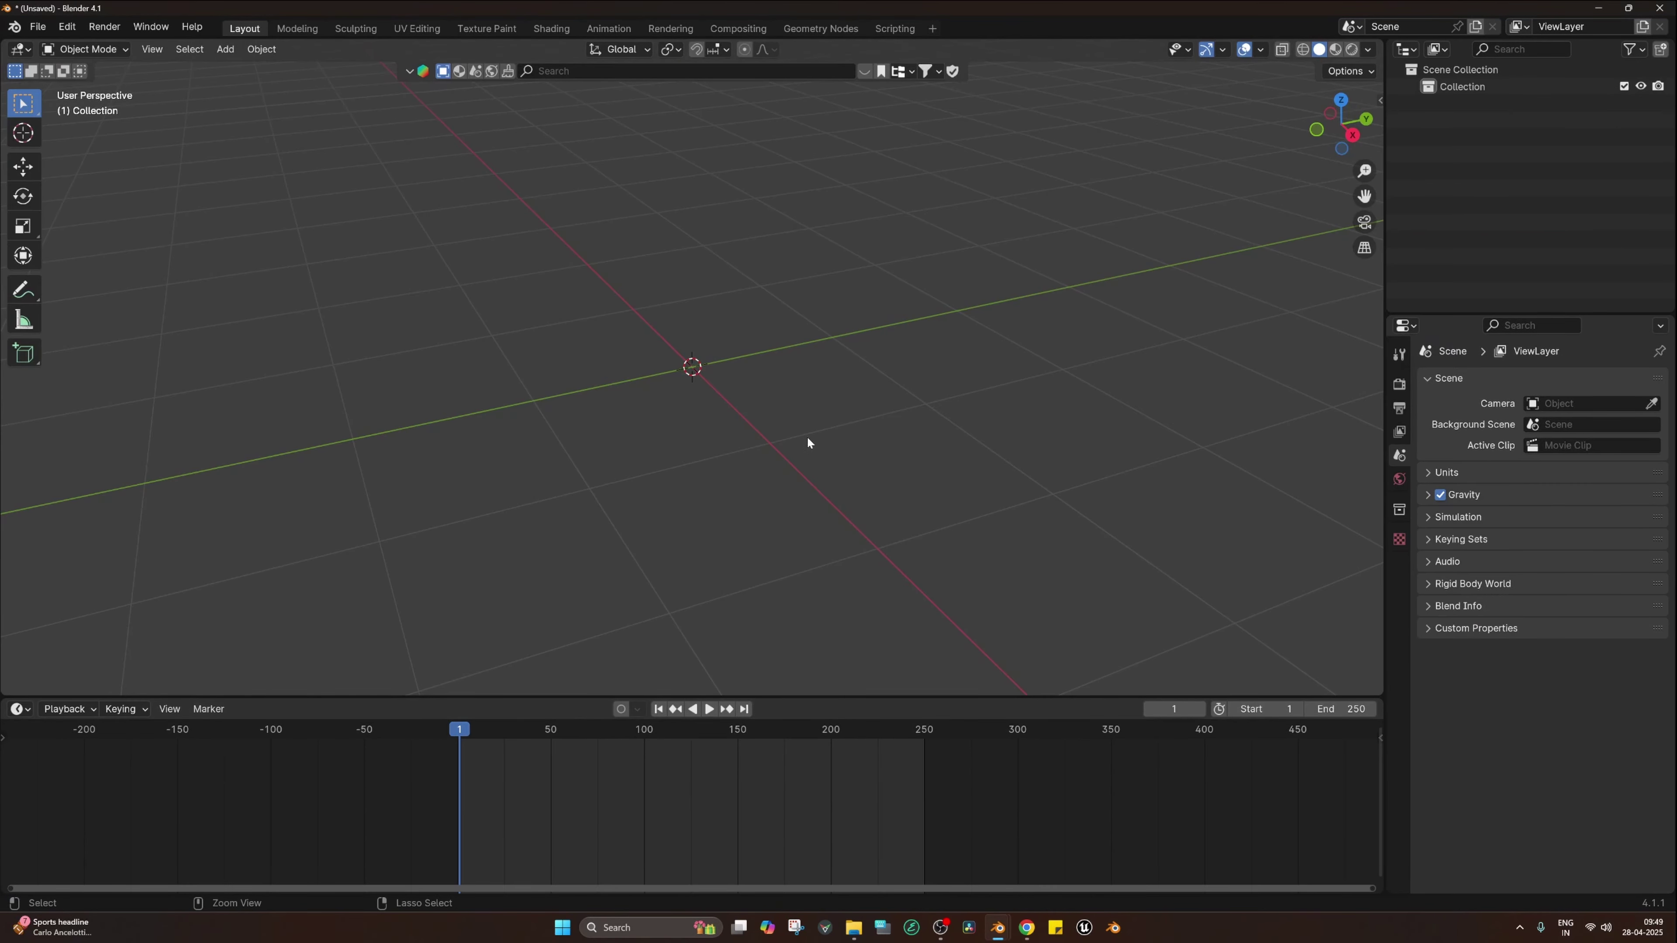
{"action": "key", "text": "ctrl+v"}
{"action": "key", "text": "KP_Decimal"}
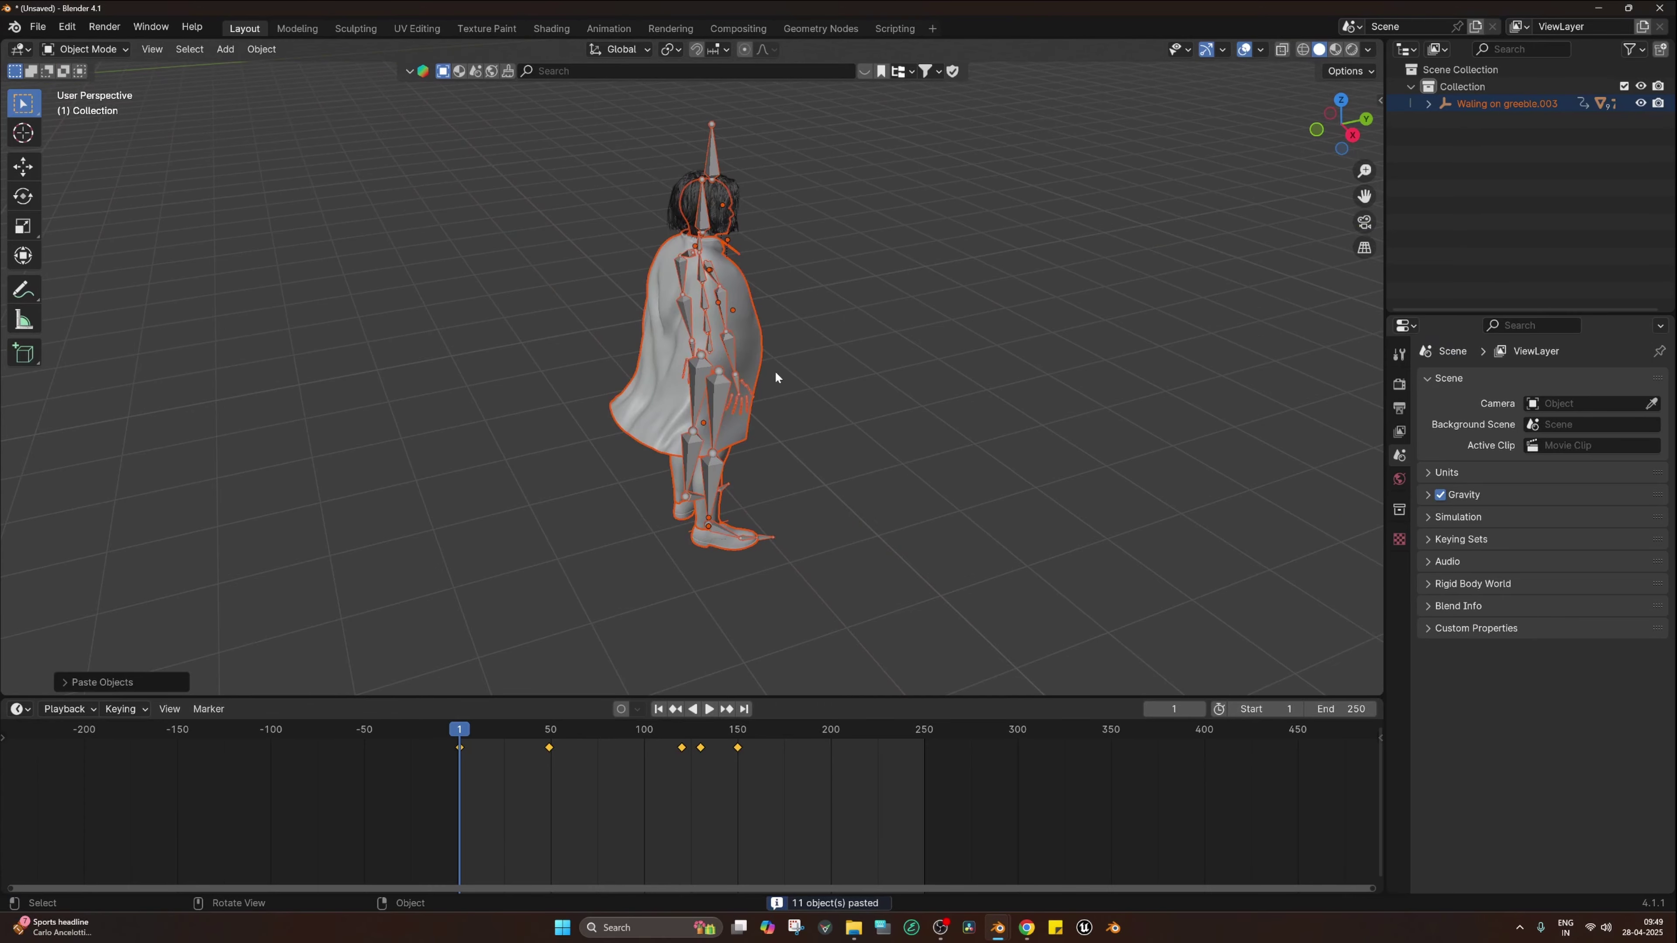
{"action": "middle_click_drag", "start_coordinate": [774, 371], "coordinate": [608, 344]}
{"action": "scroll", "coordinate": [822, 366], "scroll_direction": "up", "scroll_amount": 3}
{"action": "key", "text": "alt+a"}
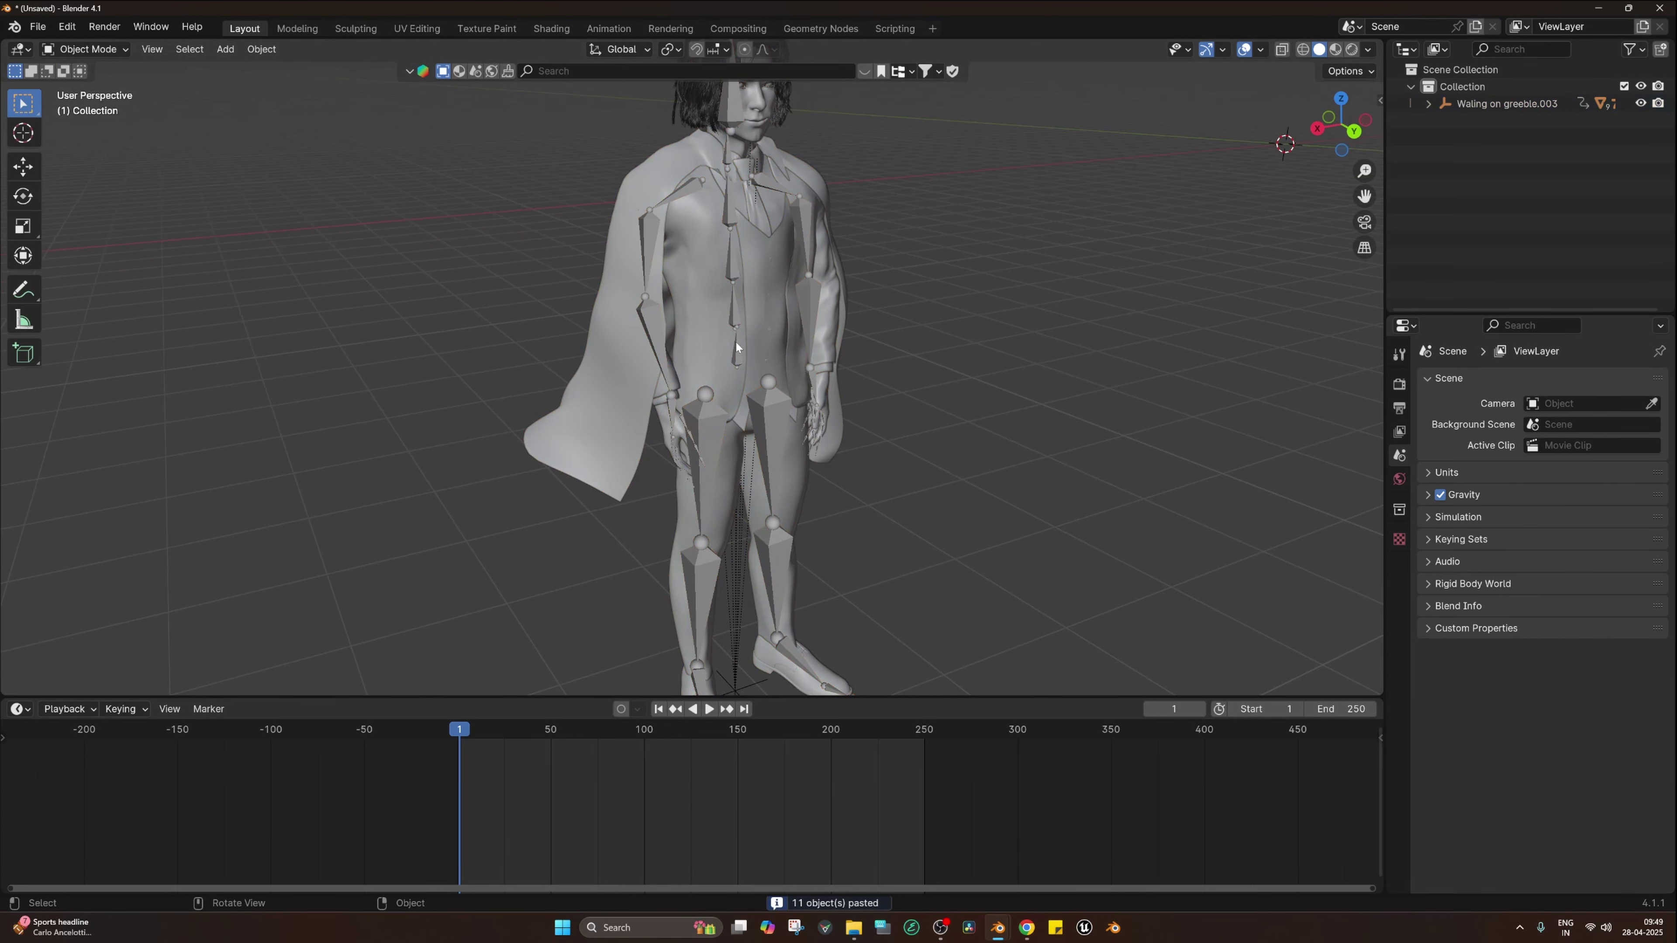
- Enter Pose Mode on the pasted Muzan Kibutsuji.010 armature and try rotating its left upper arm bone
{"action": "left_click", "coordinate": [738, 348]}
{"action": "key", "text": "ctrl+Tab"}
{"action": "left_click", "coordinate": [803, 322]}
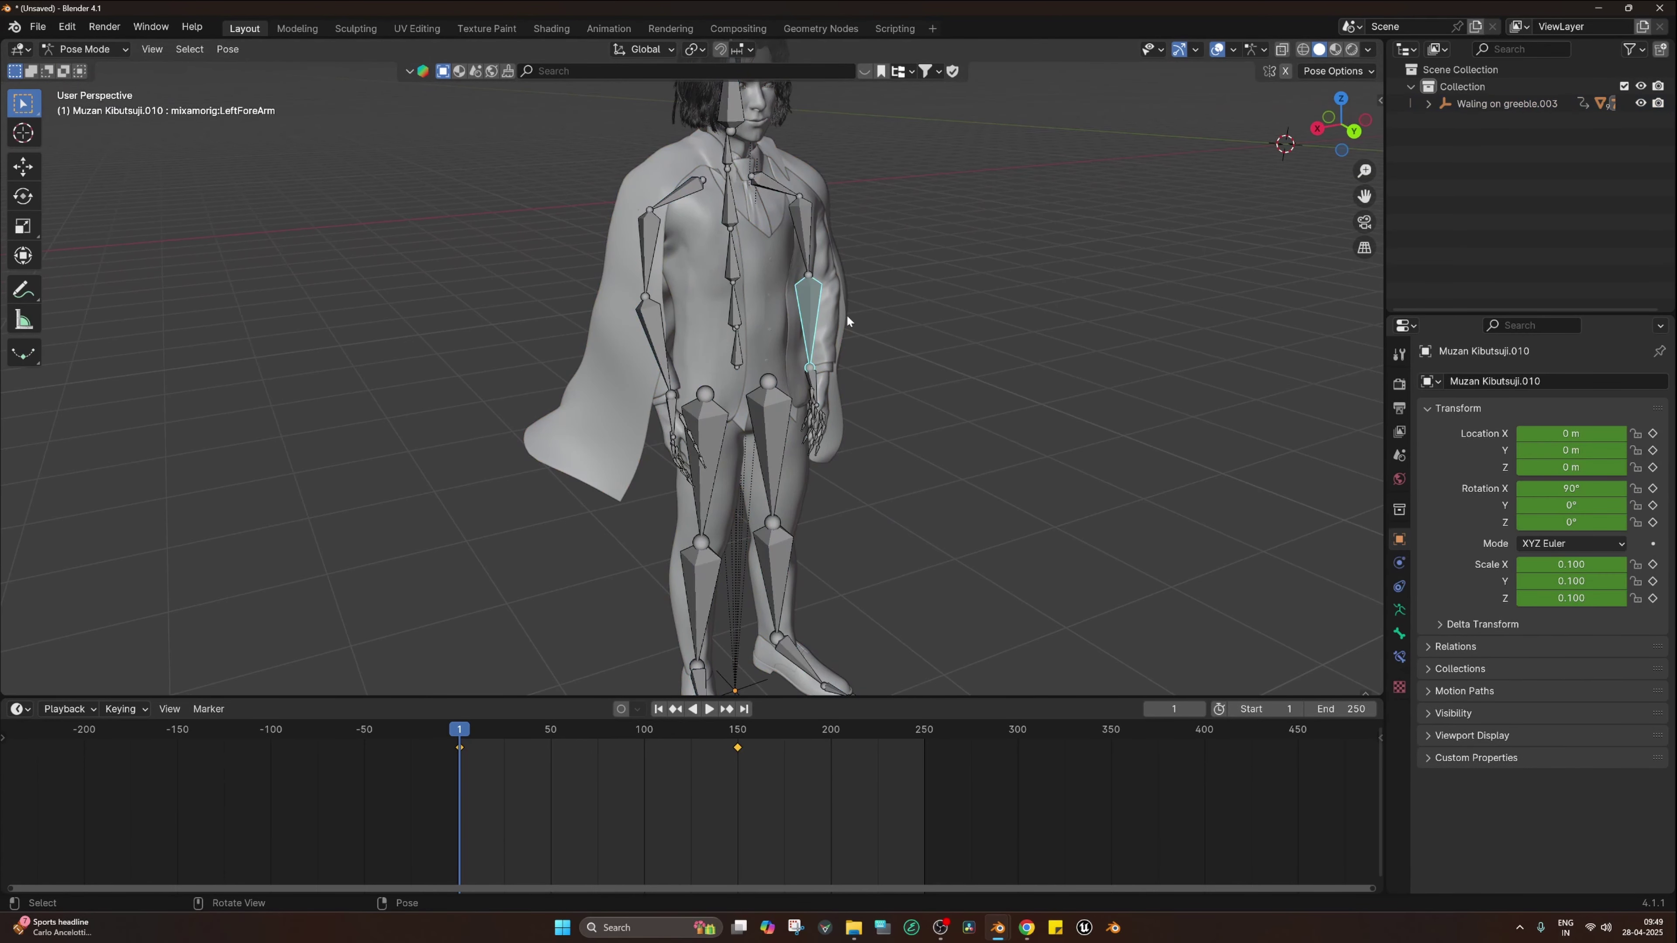
{"action": "left_click", "coordinate": [812, 258]}
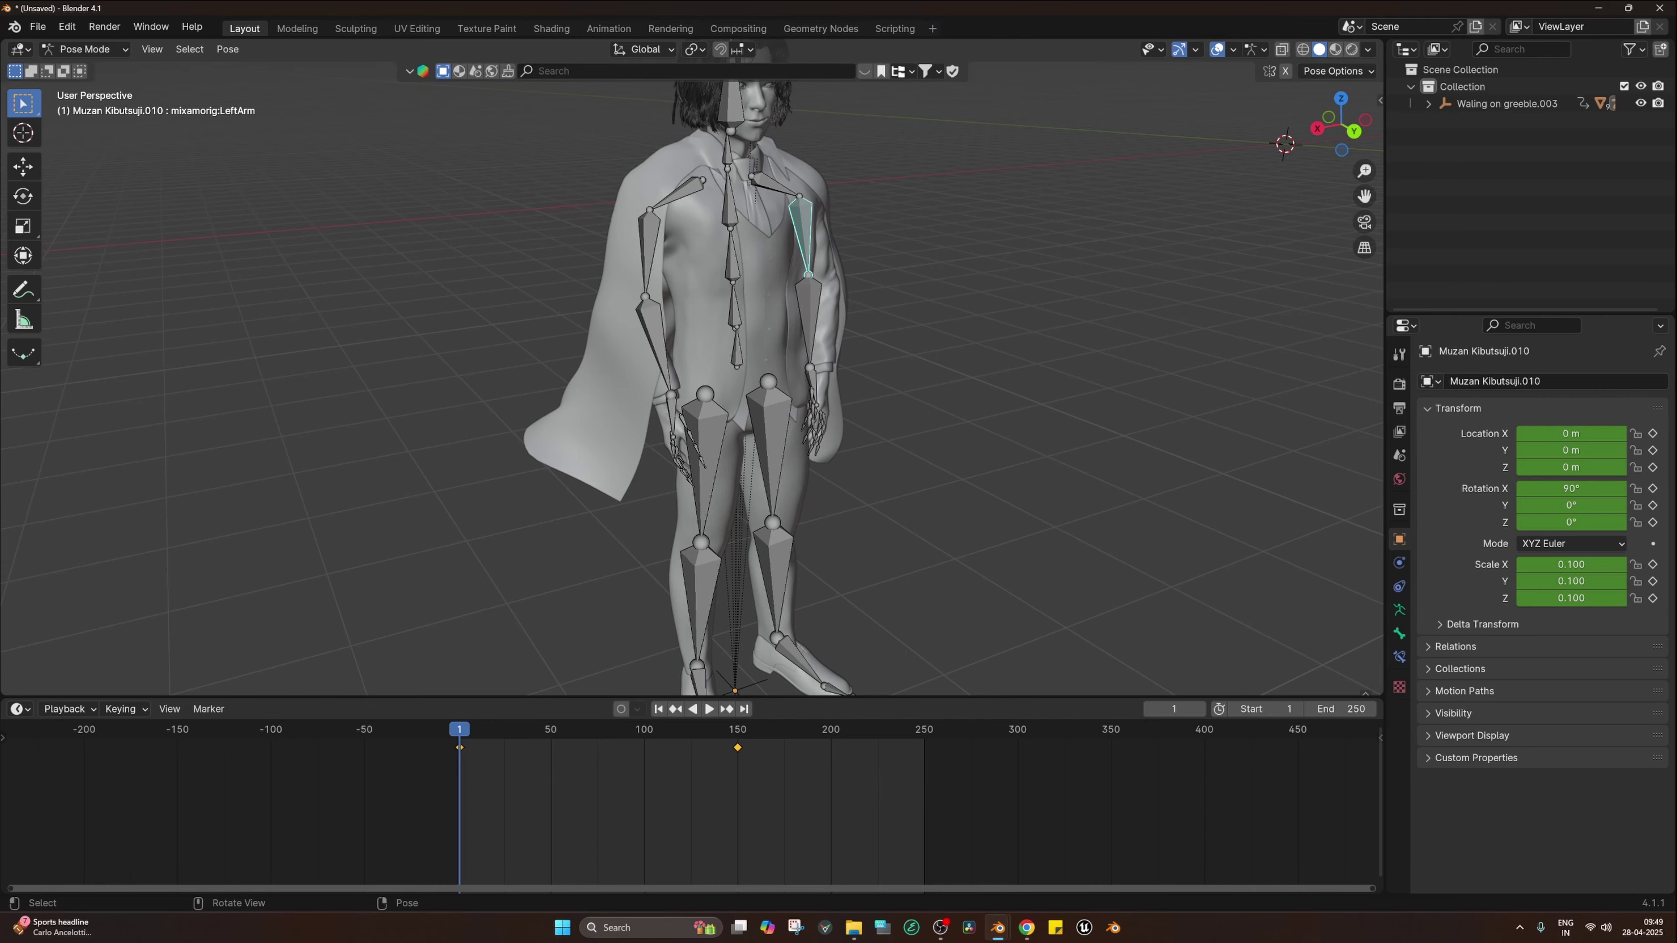
{"action": "key", "text": "r"}
{"action": "right_click", "coordinate": [916, 276]}
- Try rotating the left upper leg bone about the global X axis and a right thumb bone
{"action": "middle_click_drag", "start_coordinate": [880, 345], "coordinate": [869, 298], "text": "shift"}
{"action": "left_click", "coordinate": [771, 383]}
{"action": "key", "text": "r"}
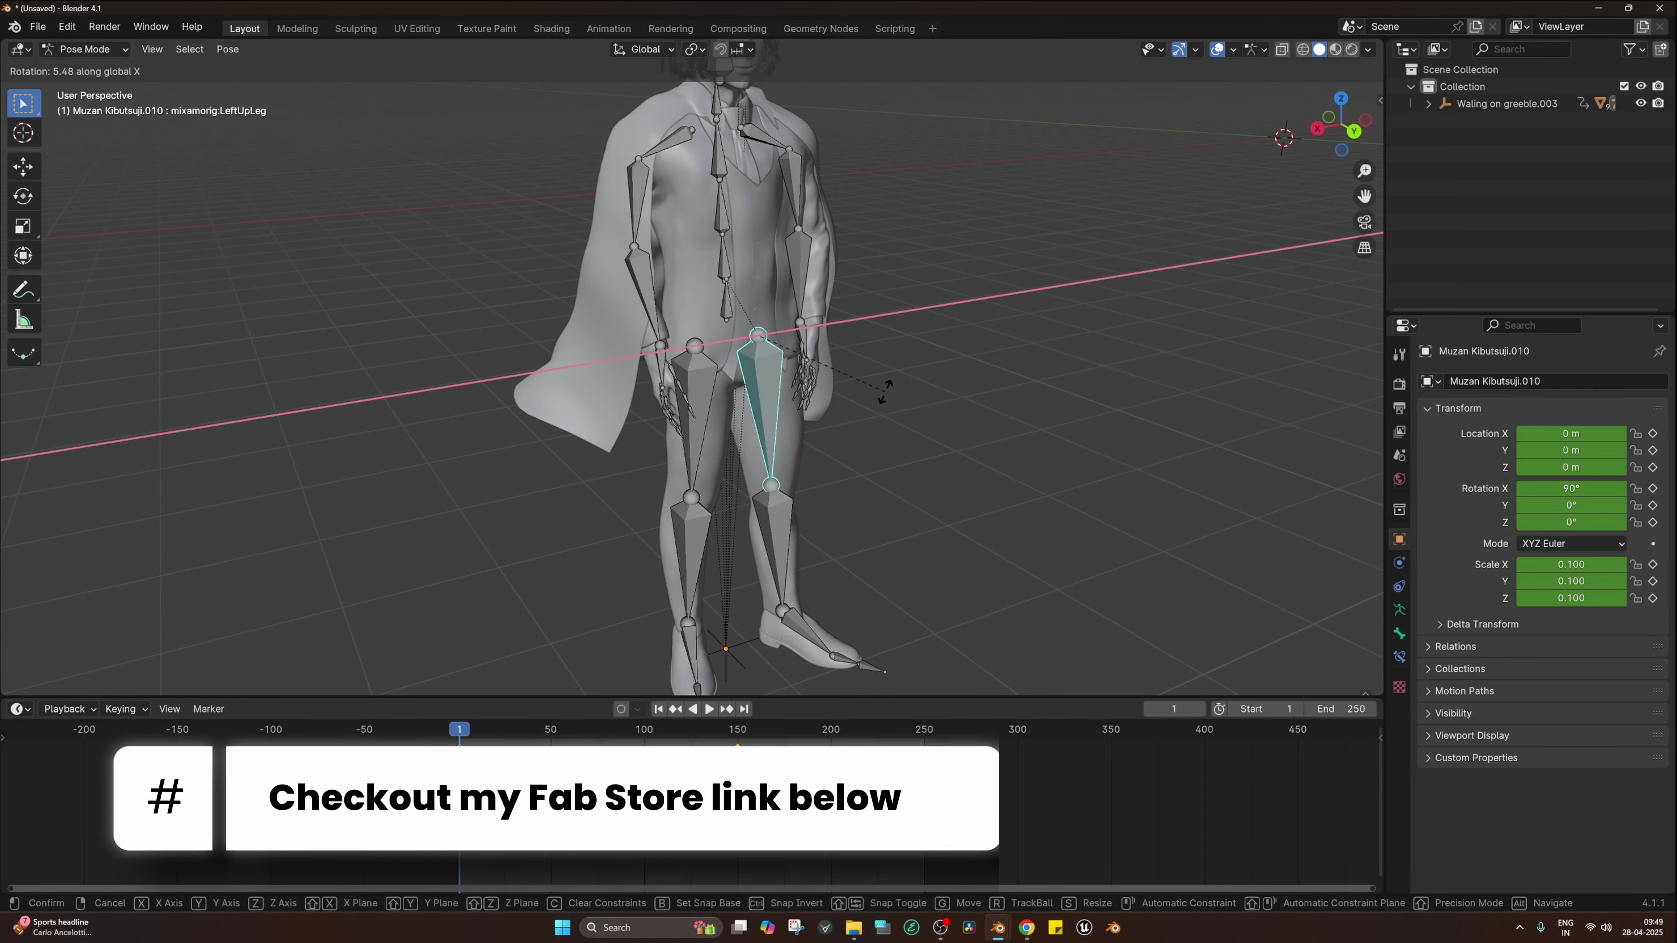
{"action": "left_click", "coordinate": [884, 402]}
{"action": "left_click", "coordinate": [695, 411]}
{"action": "key", "text": "r"}
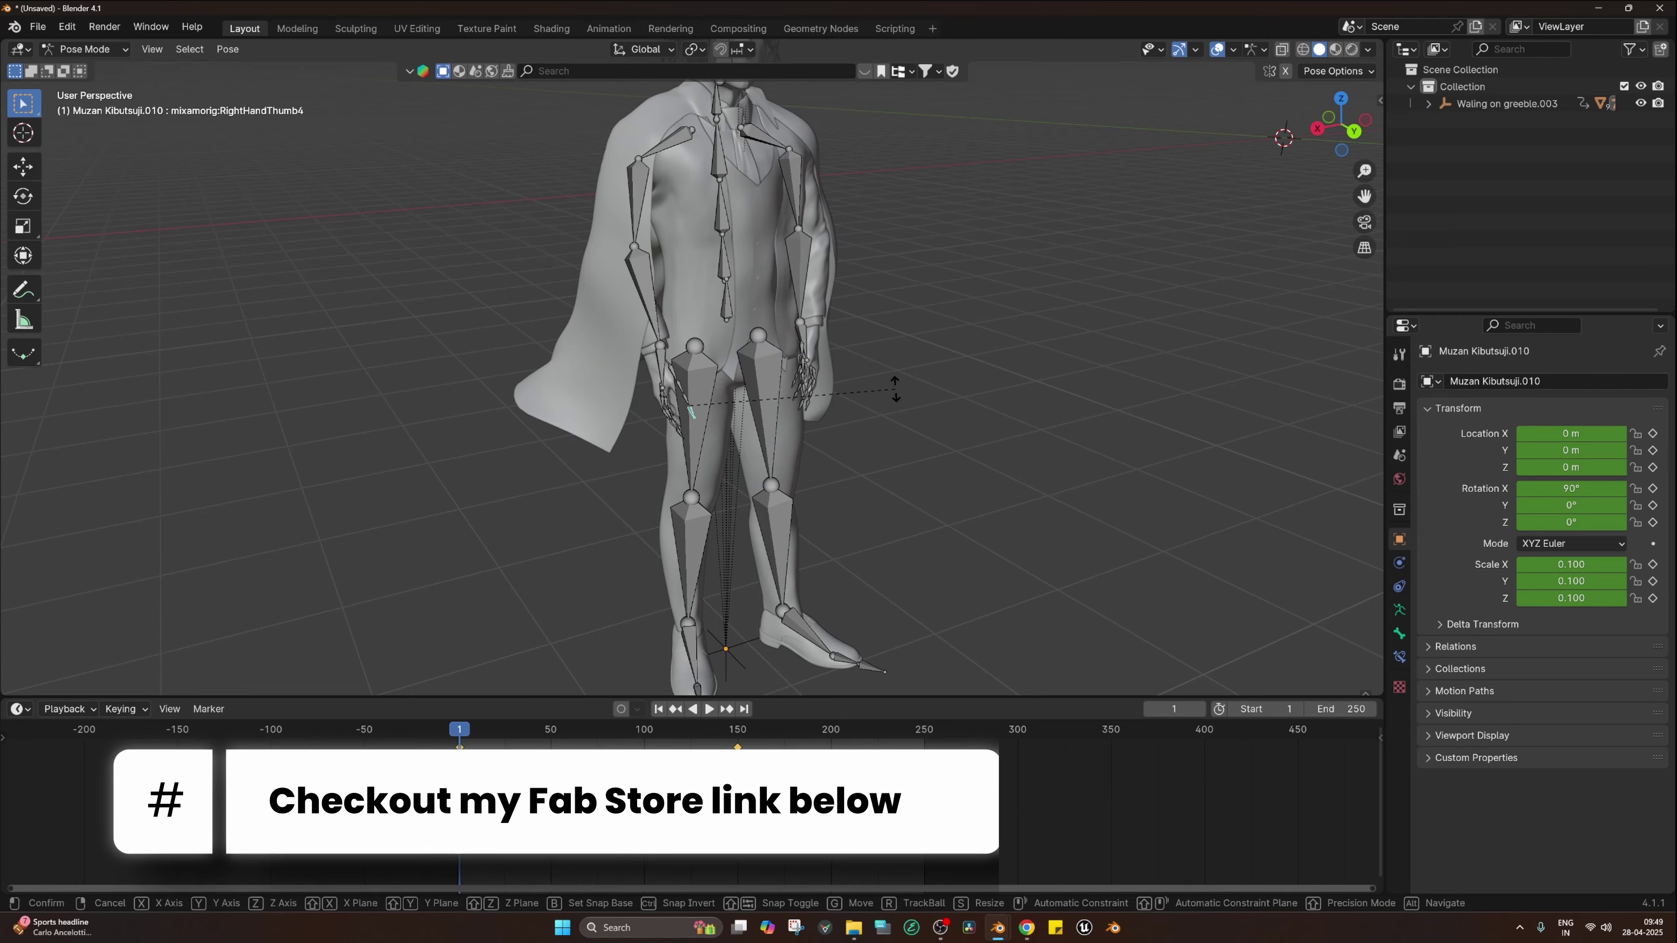
{"action": "right_click", "coordinate": [895, 390]}
- Try rotating the right forearm bone about the global X and Y axes
{"action": "left_click", "coordinate": [700, 403]}
{"action": "left_click", "coordinate": [649, 330]}
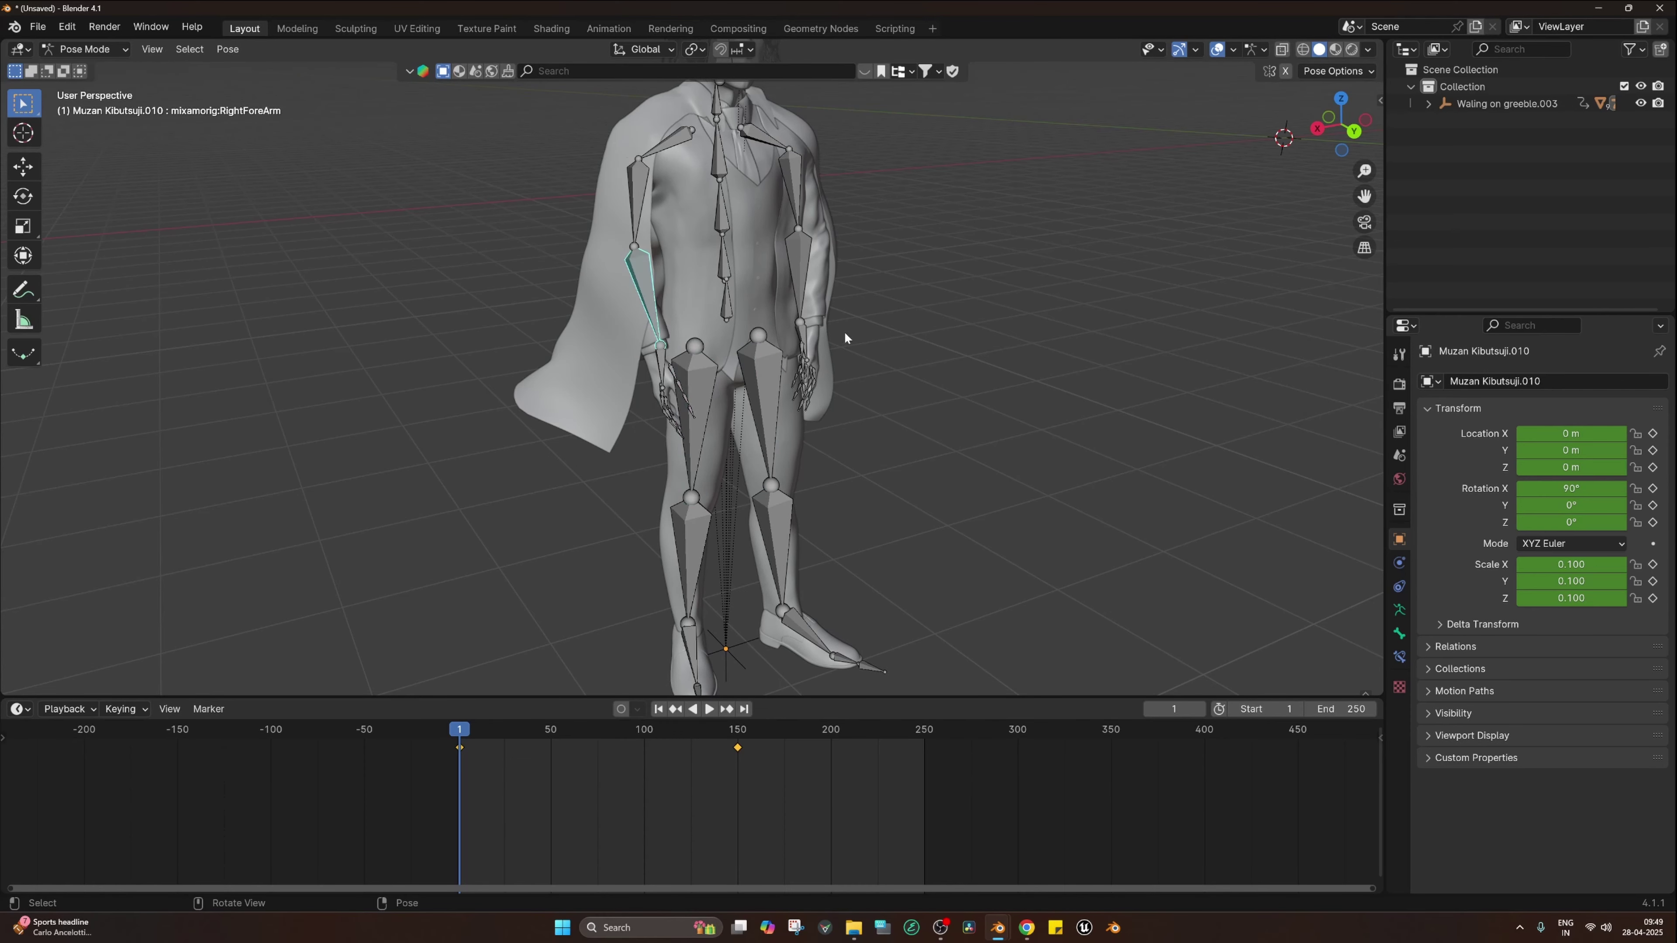
{"action": "key", "text": "r"}
{"action": "key", "text": "x"}
{"action": "key", "text": "y"}
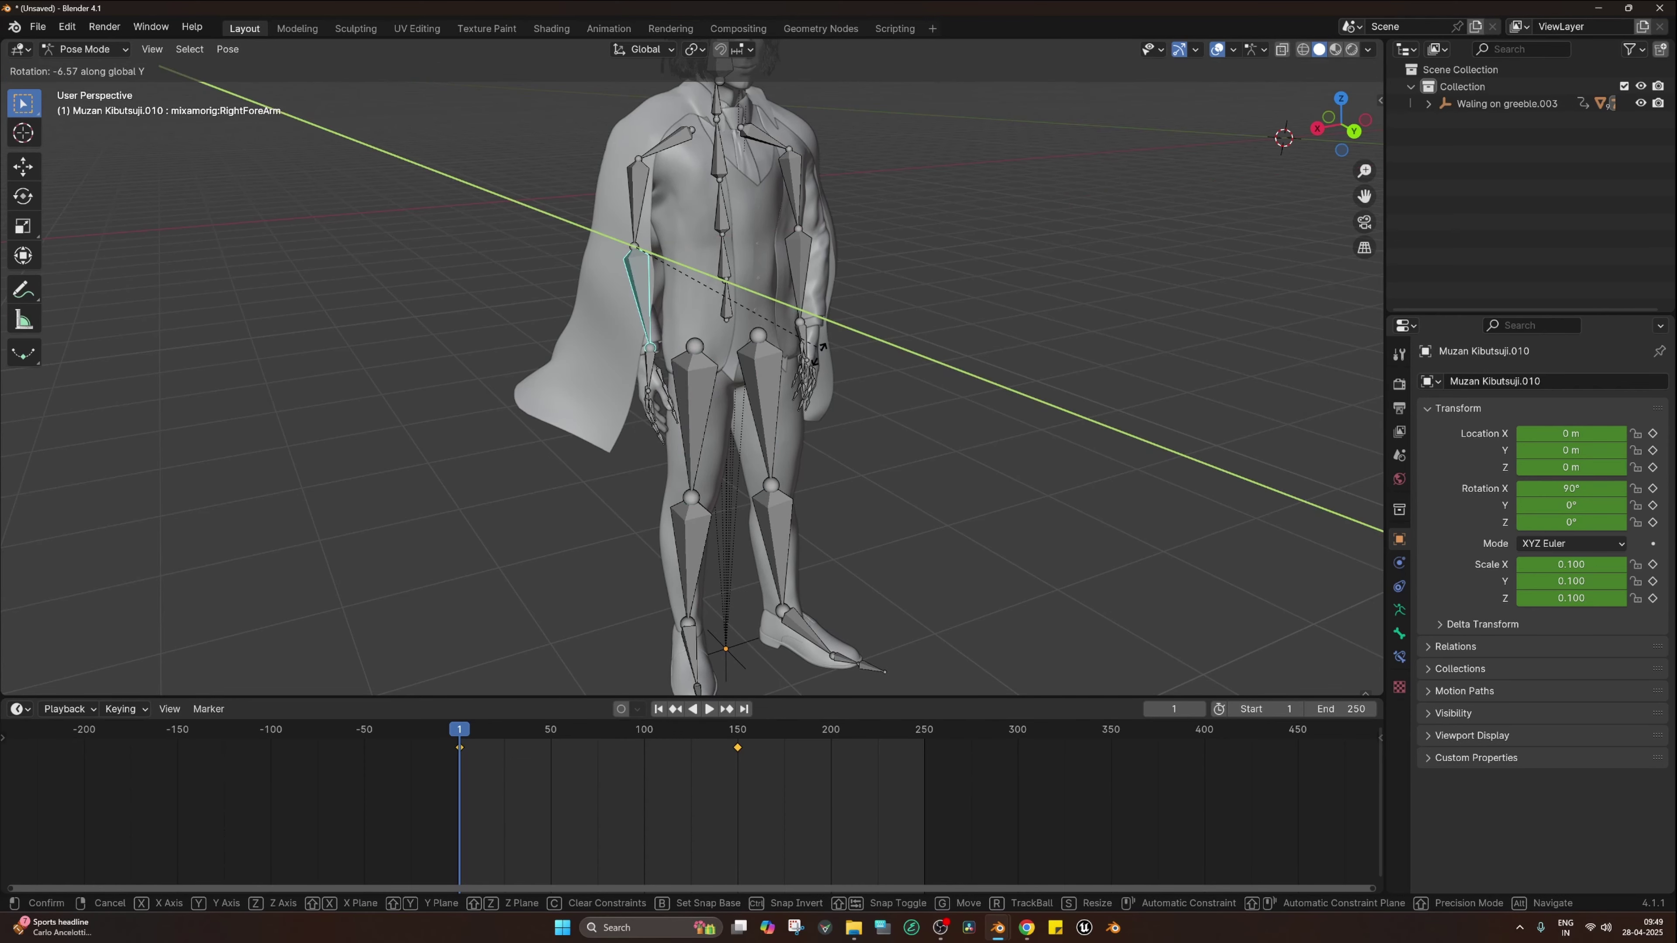
{"action": "right_click", "coordinate": [819, 364]}
- Return the armature to Object Mode, view the whole character and select all of its objects
{"action": "key", "text": "ctrl+Tab"}
{"action": "scroll", "coordinate": [917, 373], "scroll_direction": "down", "scroll_amount": 4}
{"action": "middle_click_drag", "start_coordinate": [917, 373], "coordinate": [962, 379]}
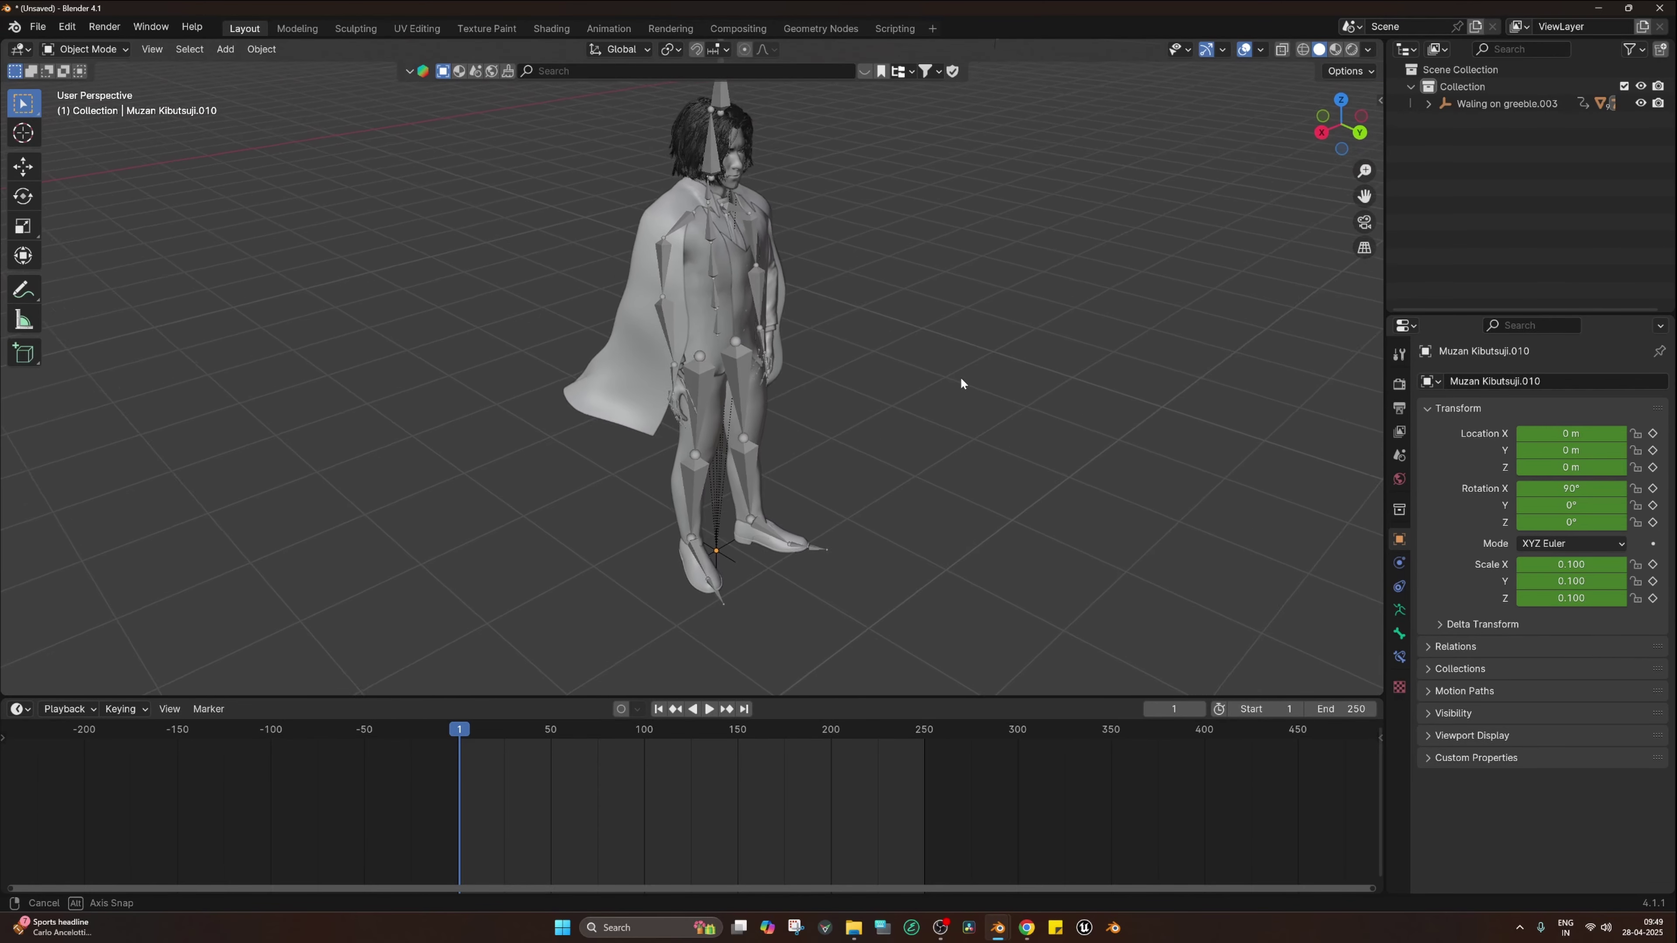
{"action": "key", "text": "a"}
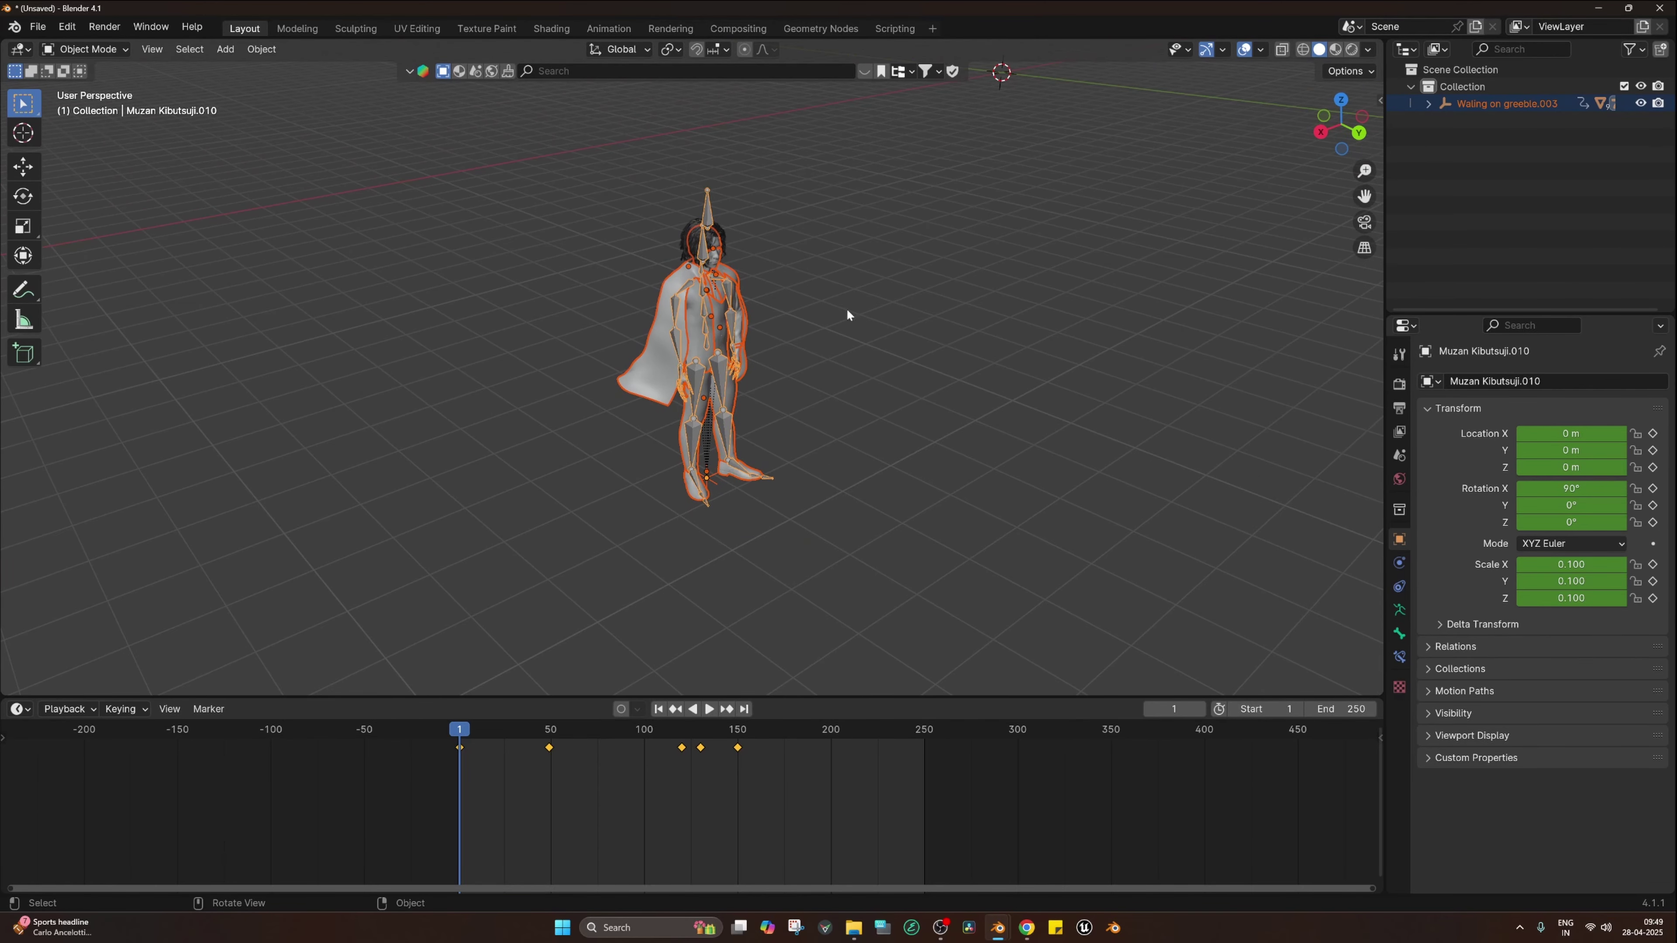
- Switch back to the Muzan Entry Ubuyashiki mansion1 file, clear the selection, and examine the character and surrounding courtyard
{"action": "left_click", "coordinate": [941, 928]}
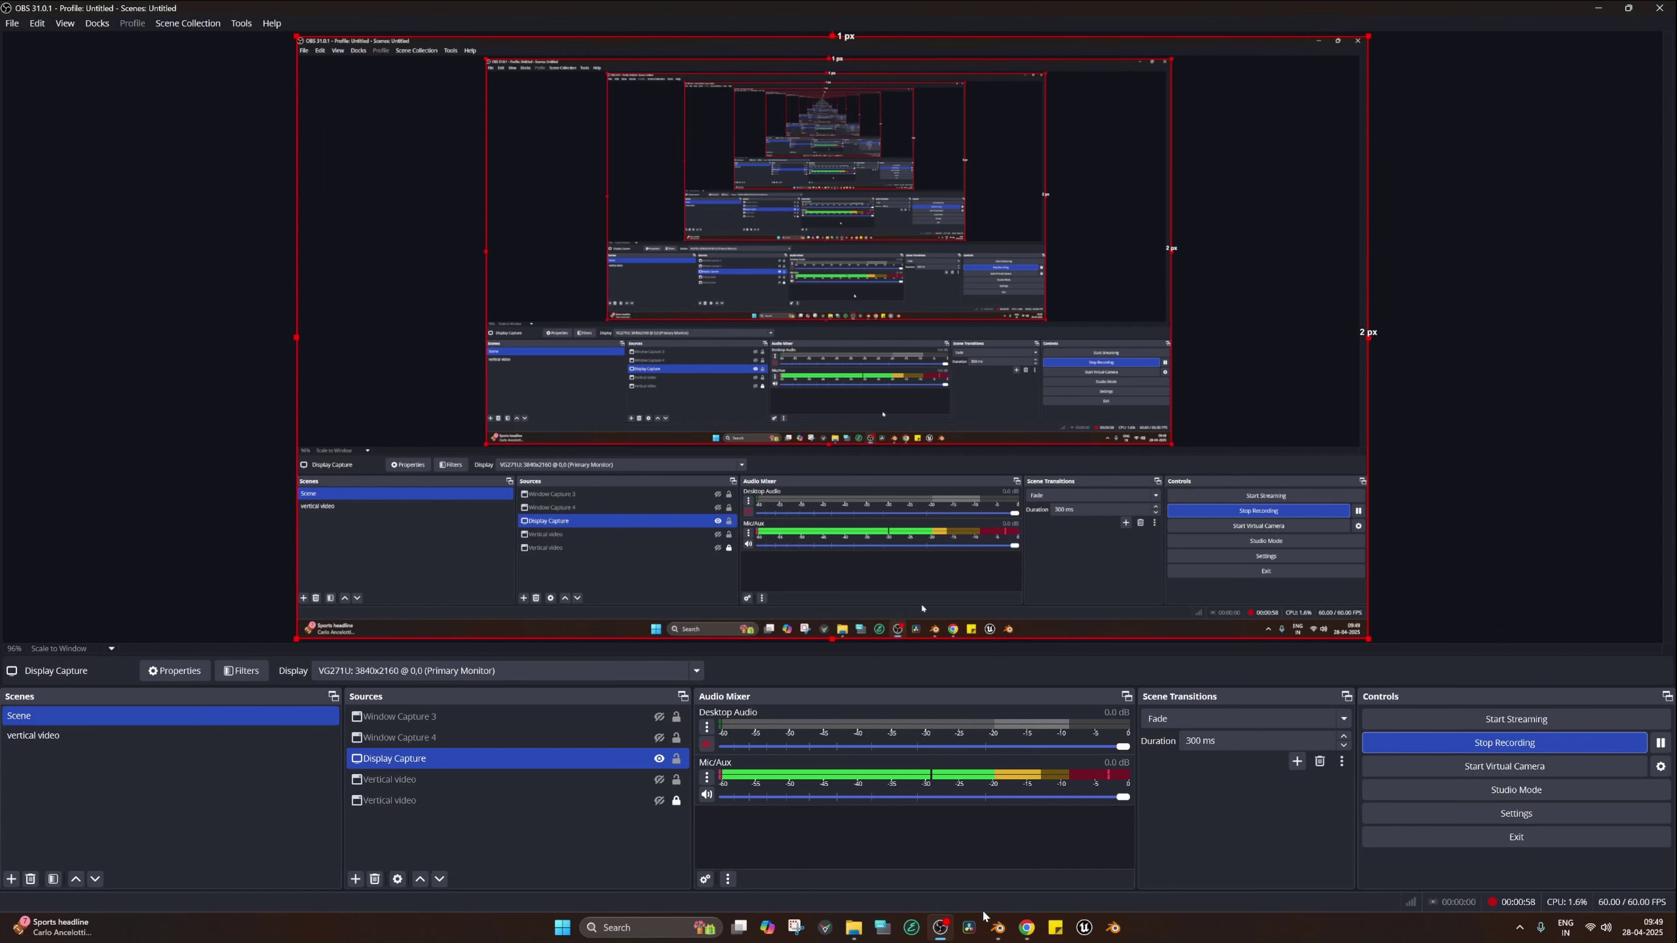
{"action": "left_click", "coordinate": [1001, 928]}
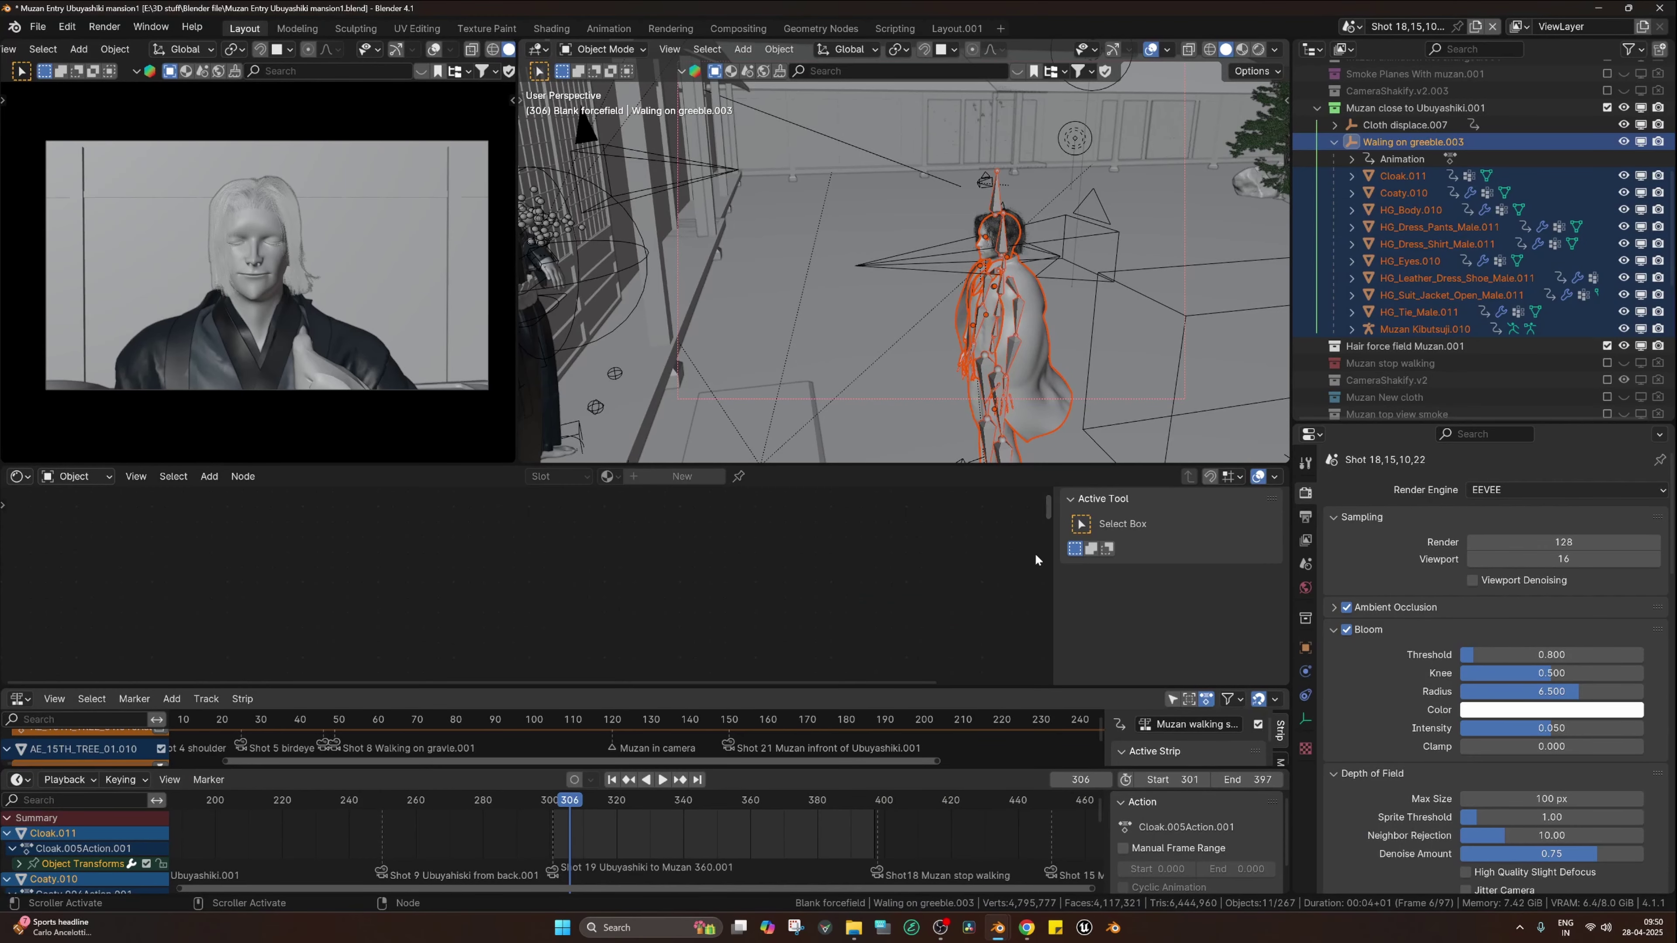
{"action": "middle_click_drag", "start_coordinate": [1040, 377], "coordinate": [998, 147]}
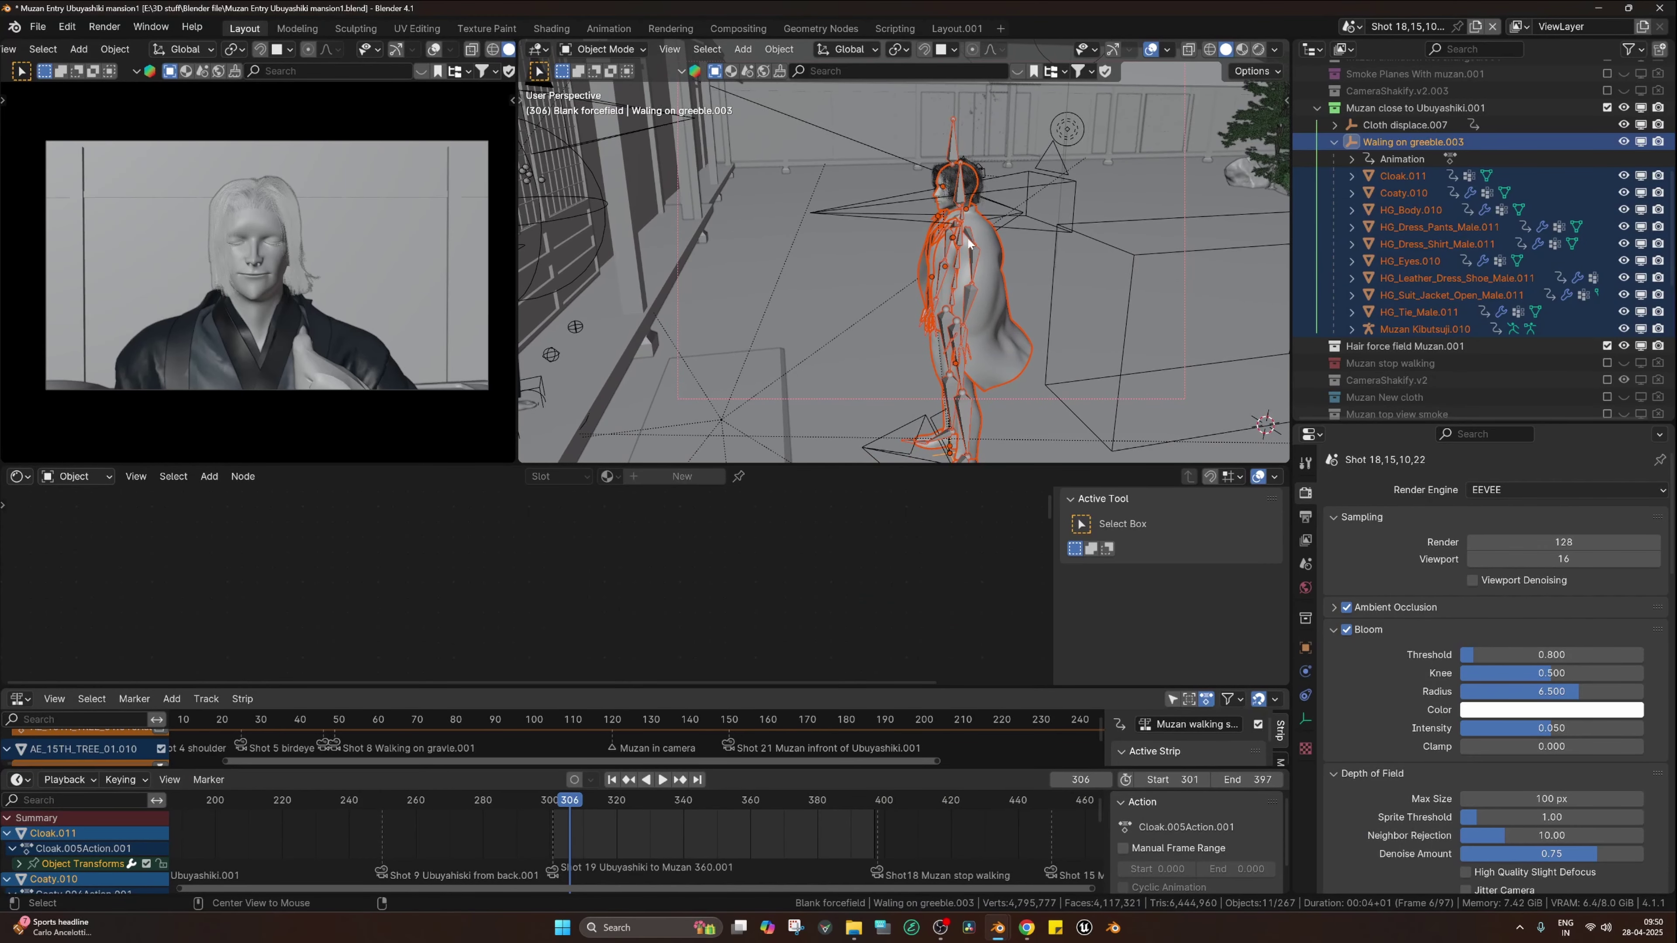
{"action": "key", "text": "alt+a"}
{"action": "middle_click_drag", "start_coordinate": [972, 240], "coordinate": [1023, 260]}
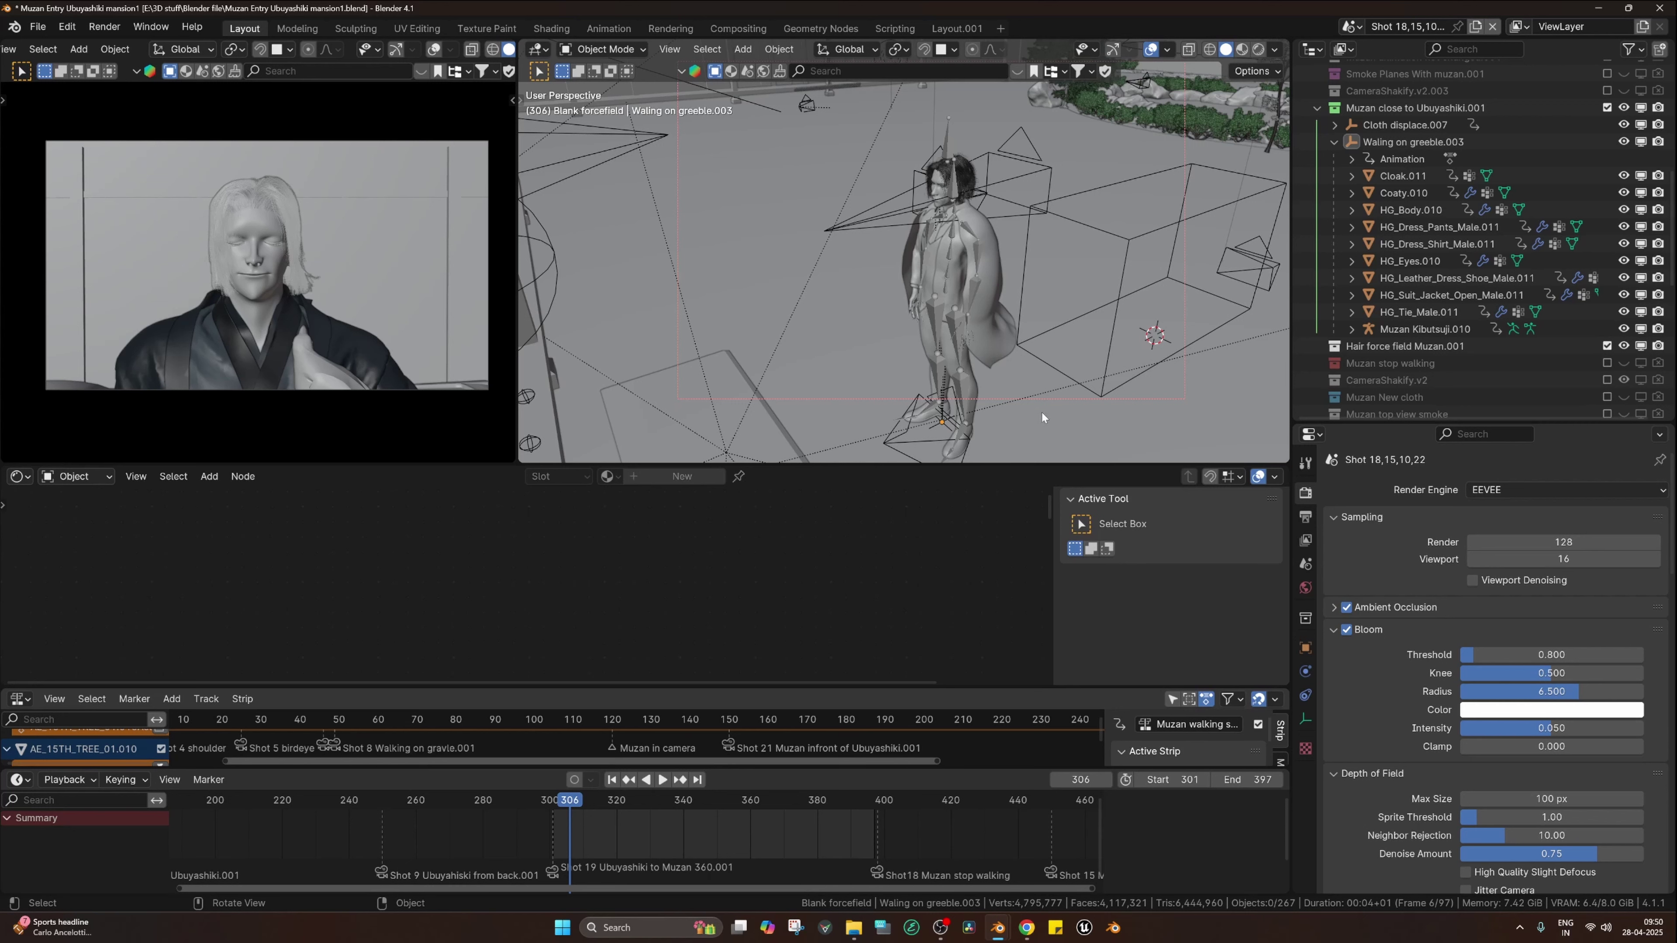
{"action": "middle_click_drag", "start_coordinate": [1042, 414], "coordinate": [1059, 418]}
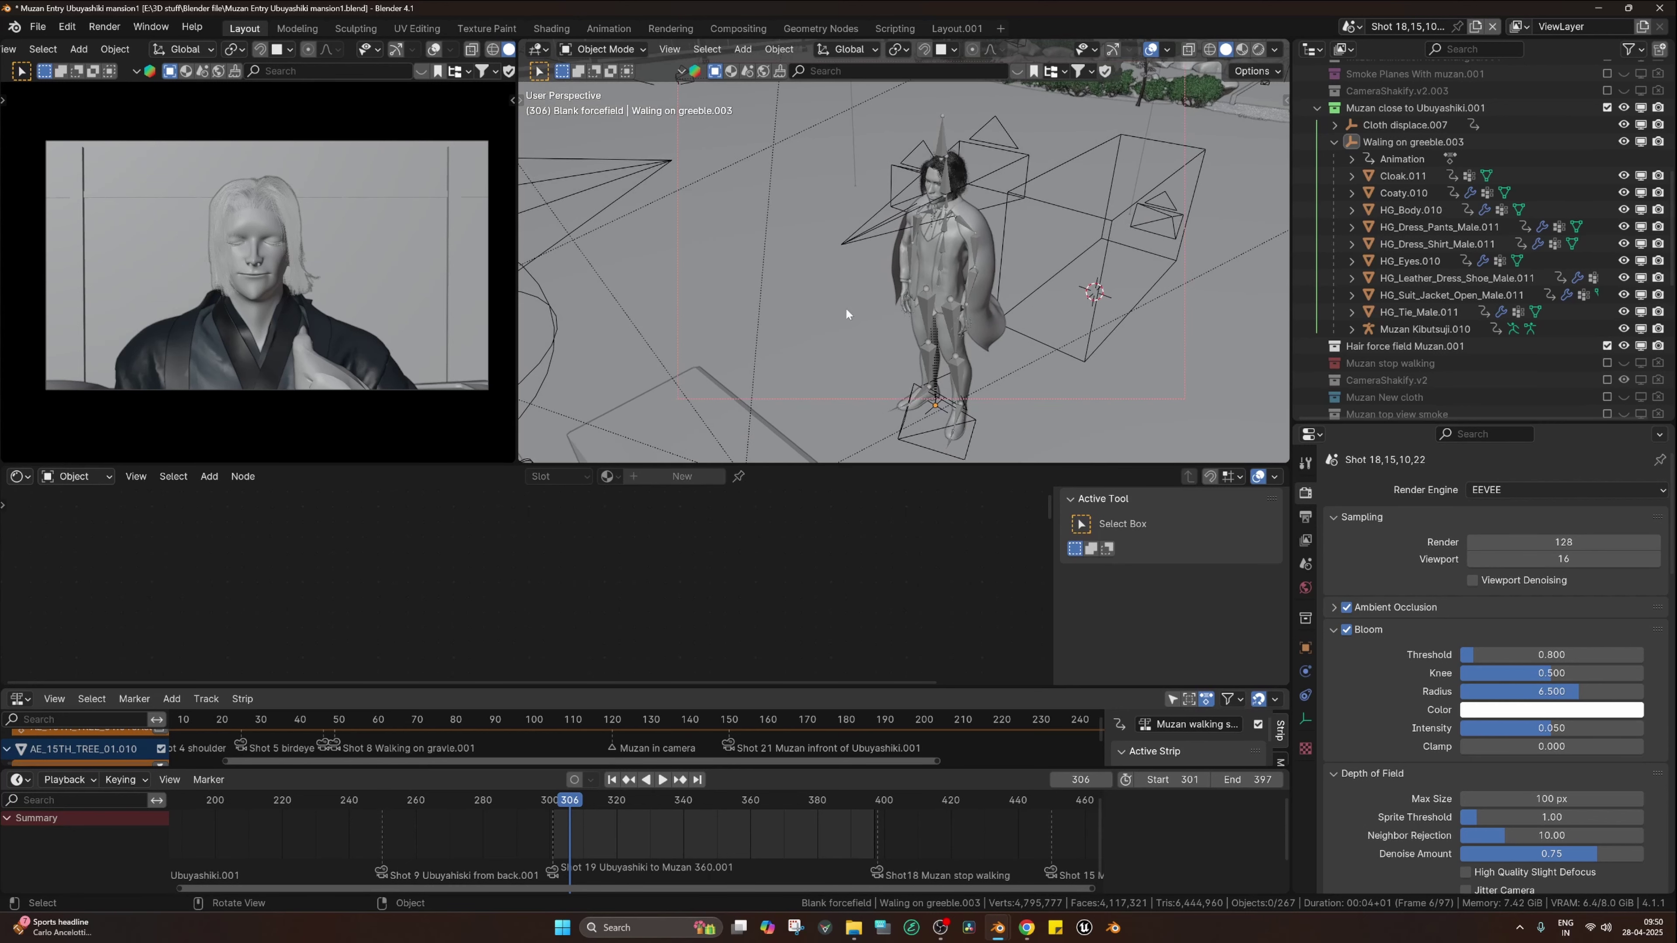
{"action": "middle_click_drag", "start_coordinate": [964, 229], "coordinate": [938, 329]}
{"action": "scroll", "coordinate": [980, 347], "scroll_direction": "down", "scroll_amount": 4}
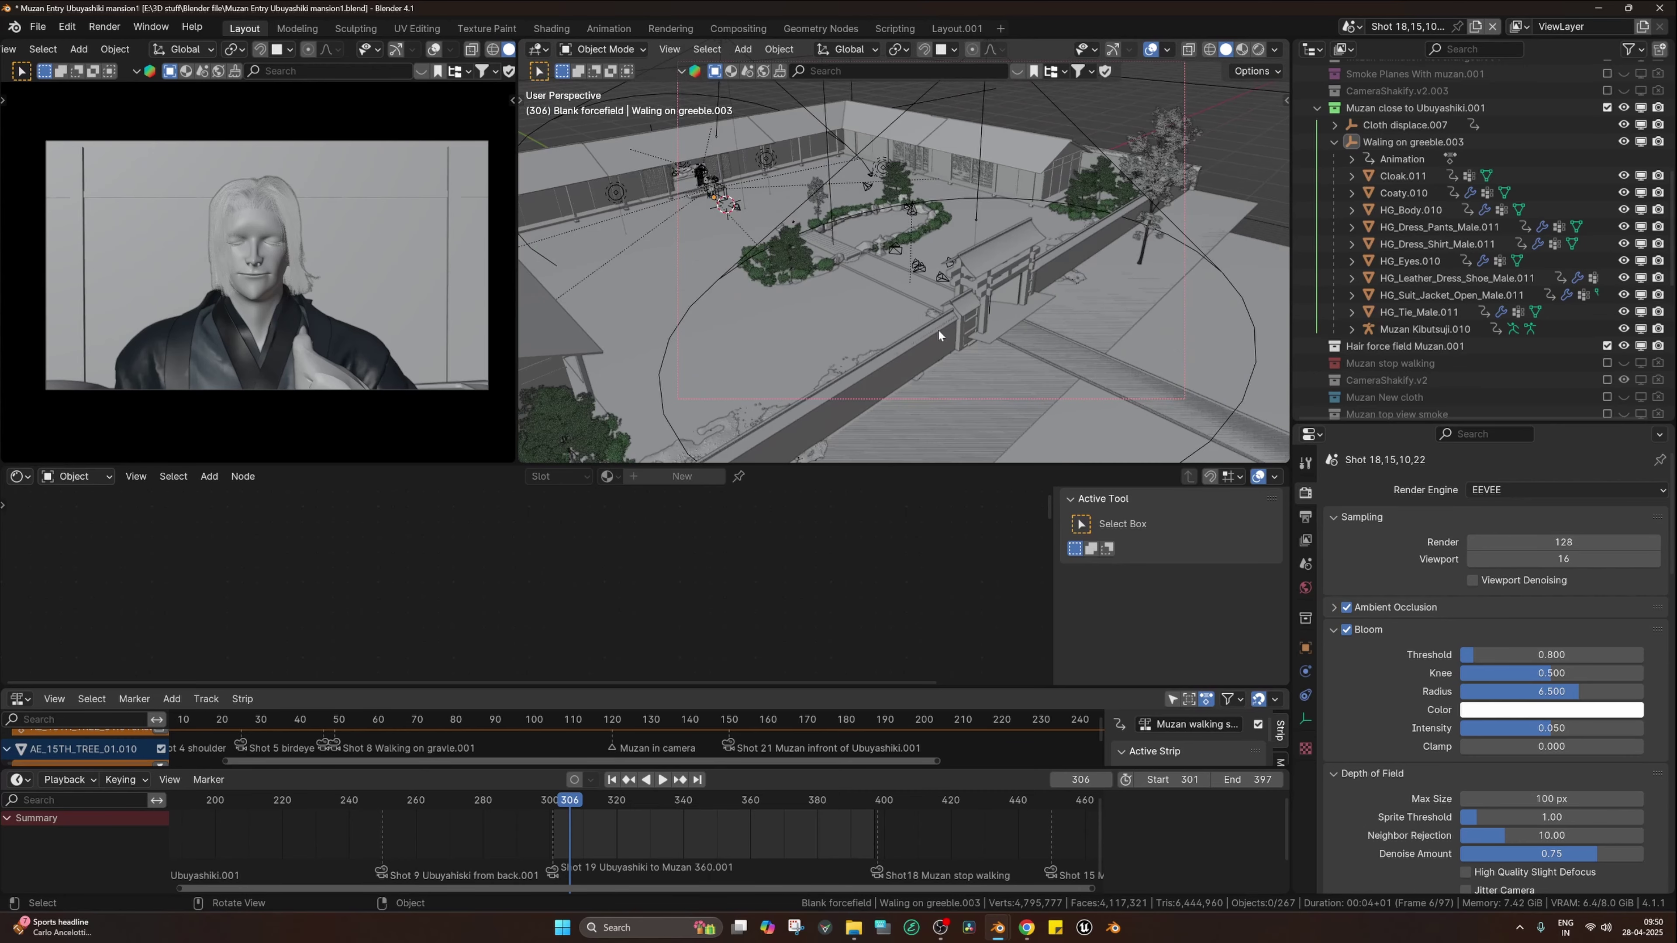
{"action": "middle_click_drag", "start_coordinate": [832, 311], "coordinate": [948, 305]}
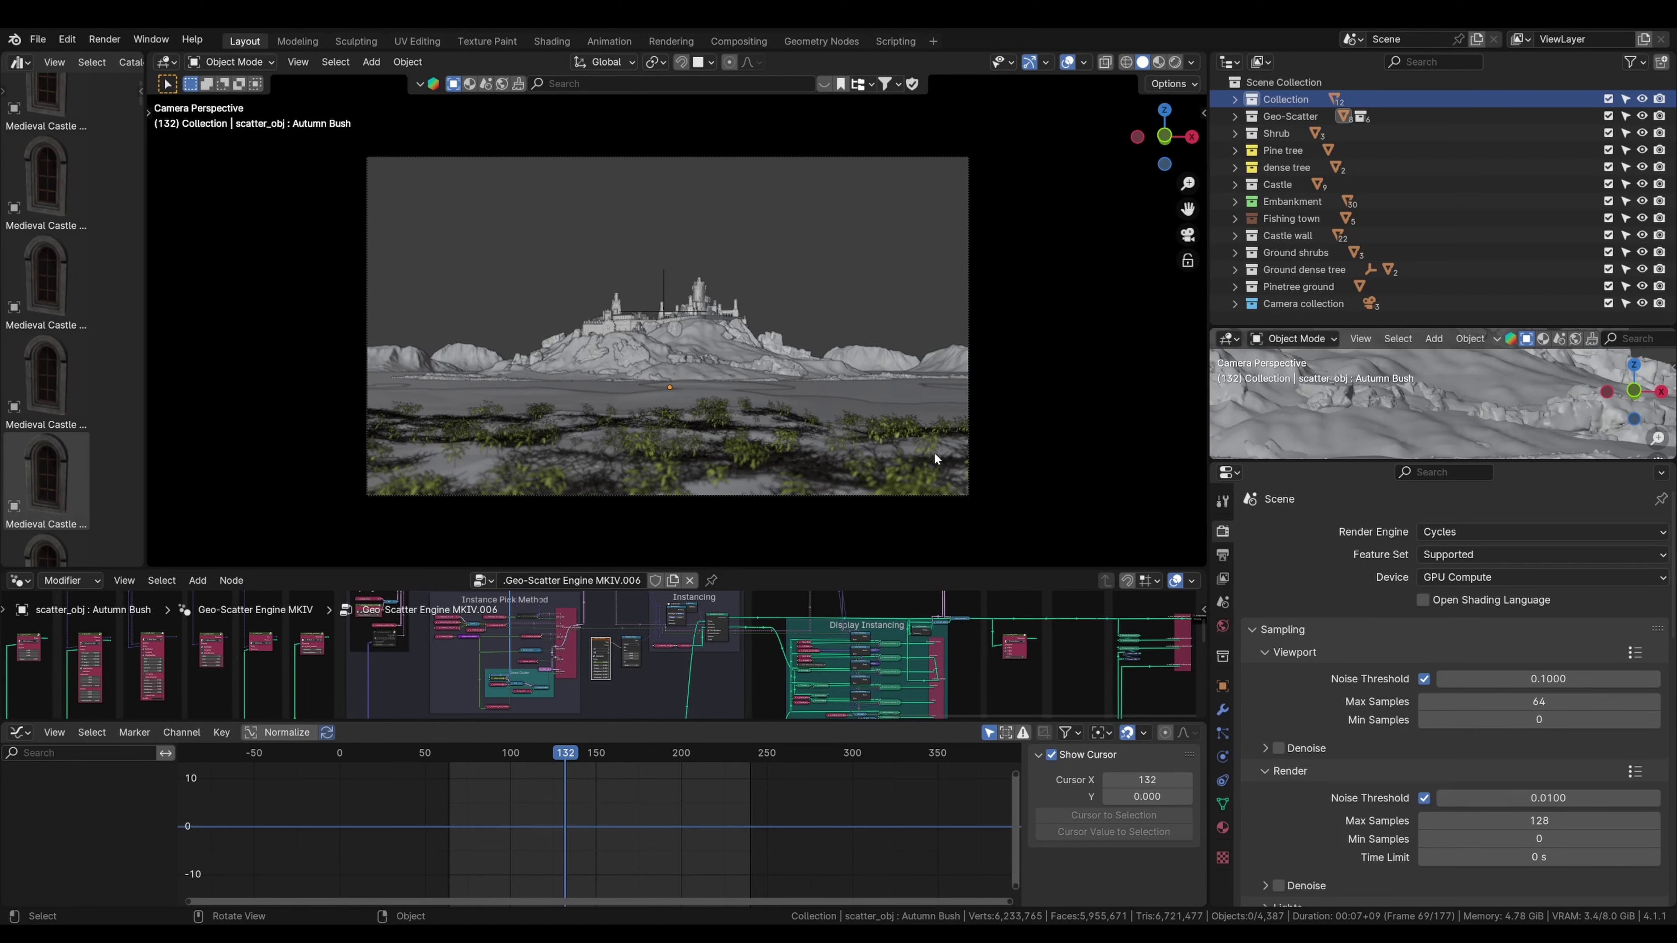
- Examine the castle landscape and foreground bushes at different distances in the camera view, and leave the camera view
{"action": "scroll", "coordinate": [934, 452], "scroll_direction": "up", "scroll_amount": 1}
{"action": "scroll", "coordinate": [934, 452], "scroll_direction": "down", "scroll_amount": 2}
{"action": "scroll", "coordinate": [934, 453], "scroll_direction": "up", "scroll_amount": 1}
{"action": "scroll", "coordinate": [934, 456], "scroll_direction": "up", "scroll_amount": 2}
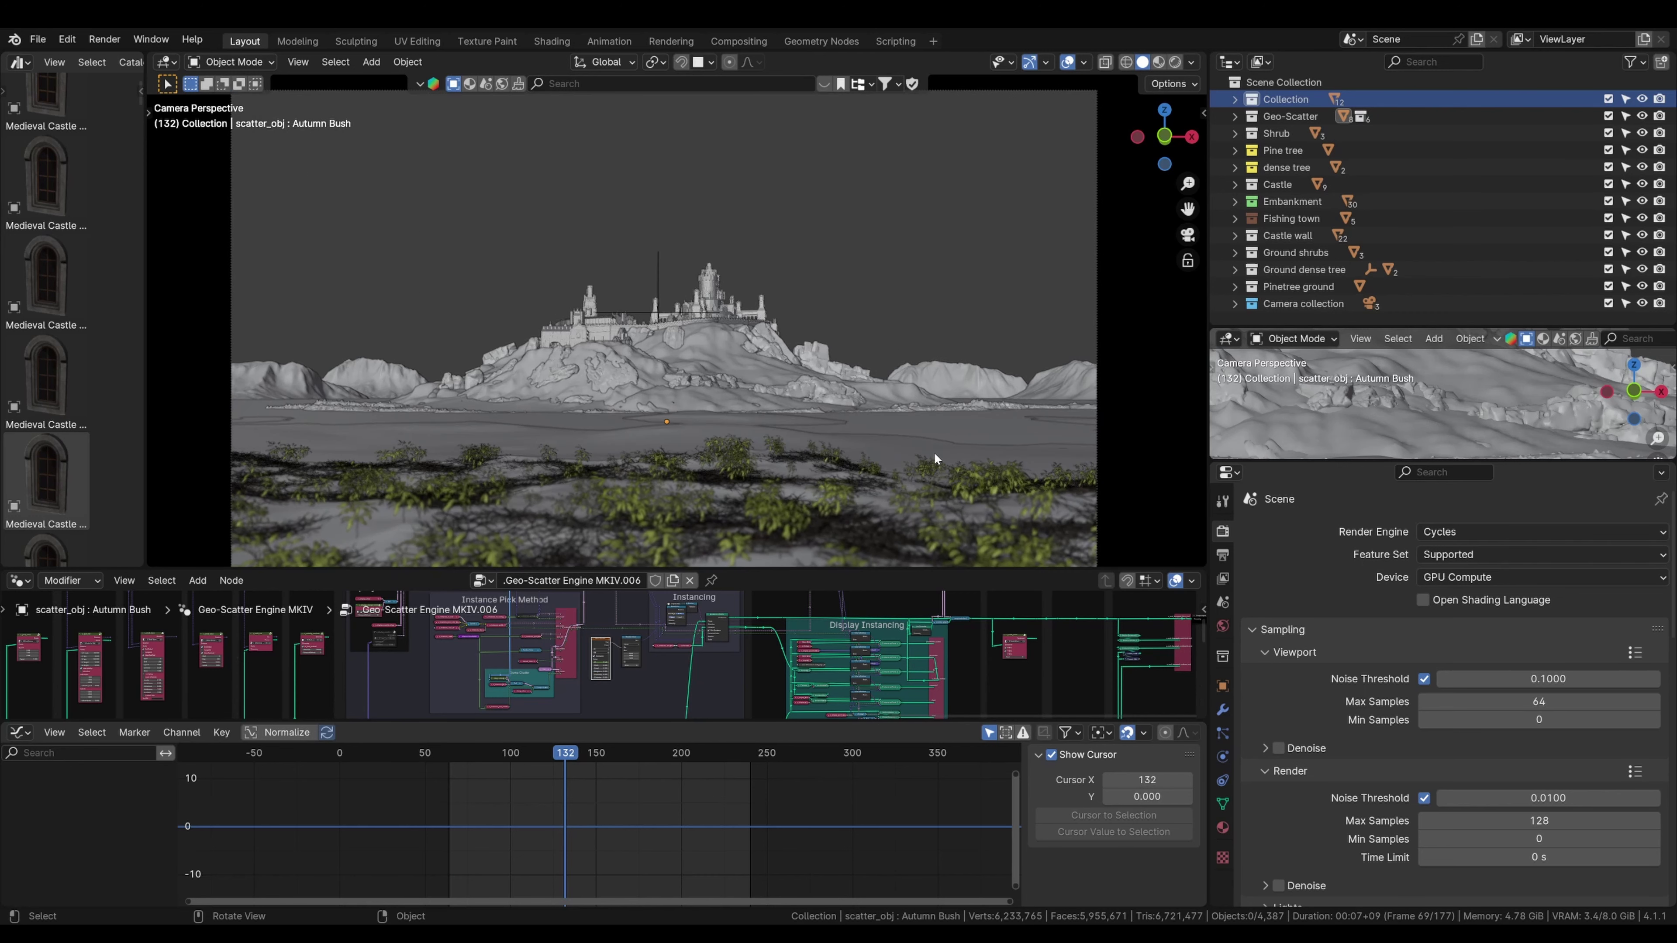
{"action": "scroll", "coordinate": [934, 455], "scroll_direction": "down", "scroll_amount": 1}
{"action": "scroll", "coordinate": [934, 456], "scroll_direction": "up", "scroll_amount": 1}
{"action": "scroll", "coordinate": [934, 456], "scroll_direction": "down", "scroll_amount": 2}
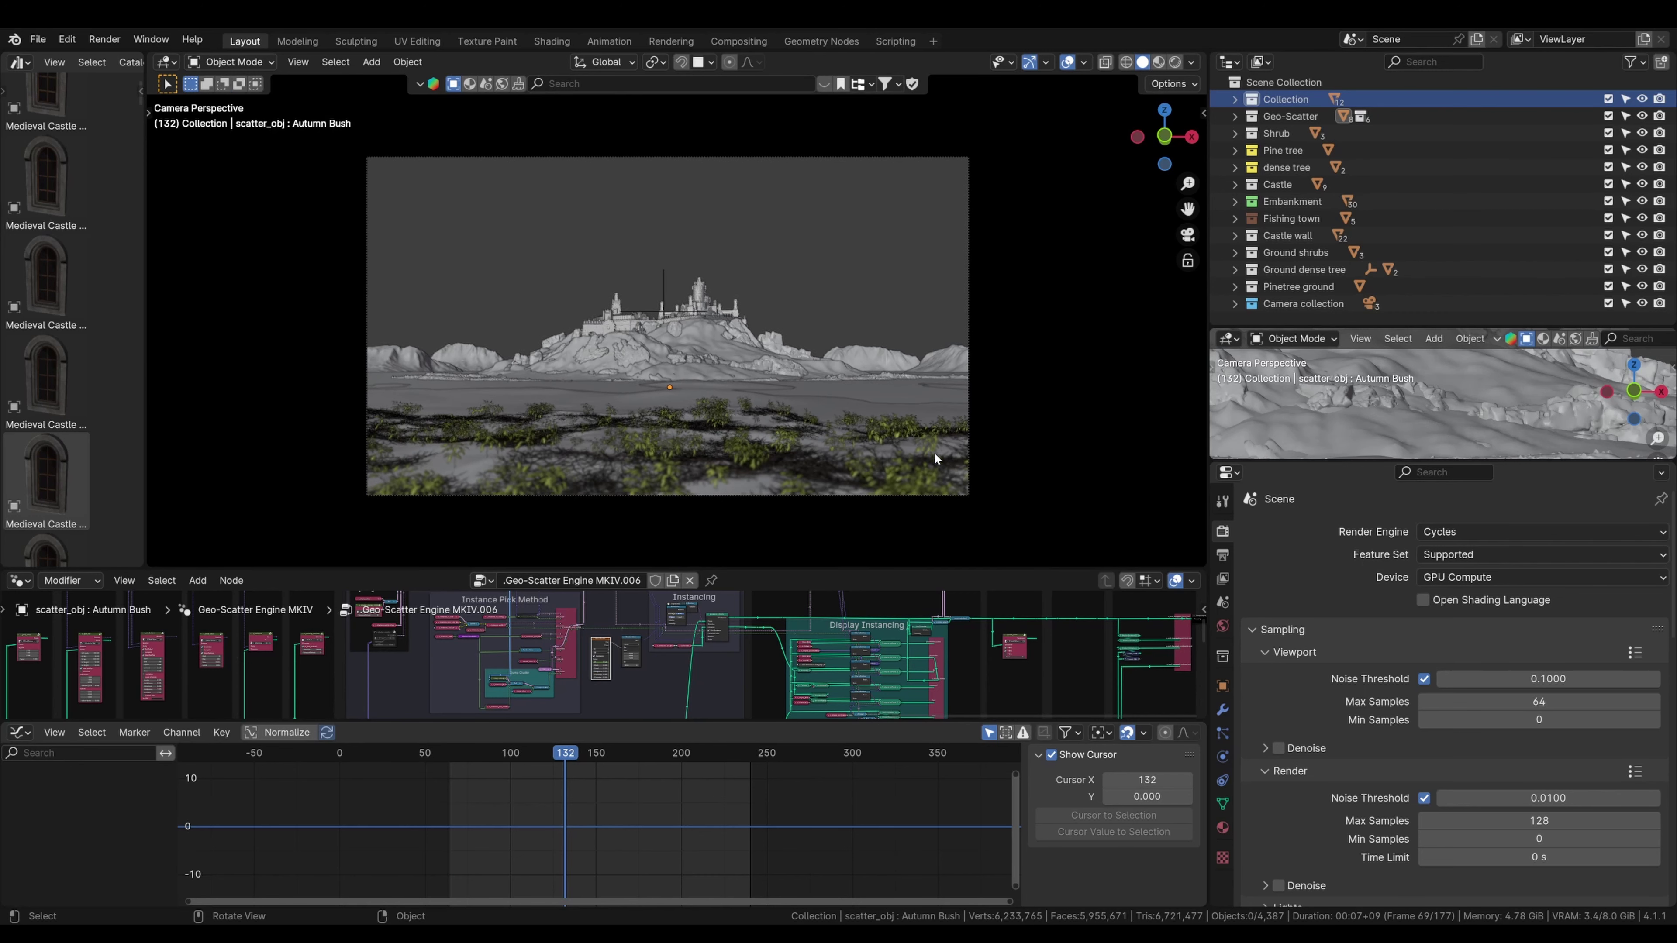
{"action": "mouse_move", "coordinate": [882, 301]}
{"action": "middle_mouse_down"}
{"action": "mouse_move", "coordinate": [888, 341]}
{"action": "mouse_move", "coordinate": [872, 259]}
{"action": "mouse_move", "coordinate": [873, 304]}
{"action": "middle_mouse_up"}
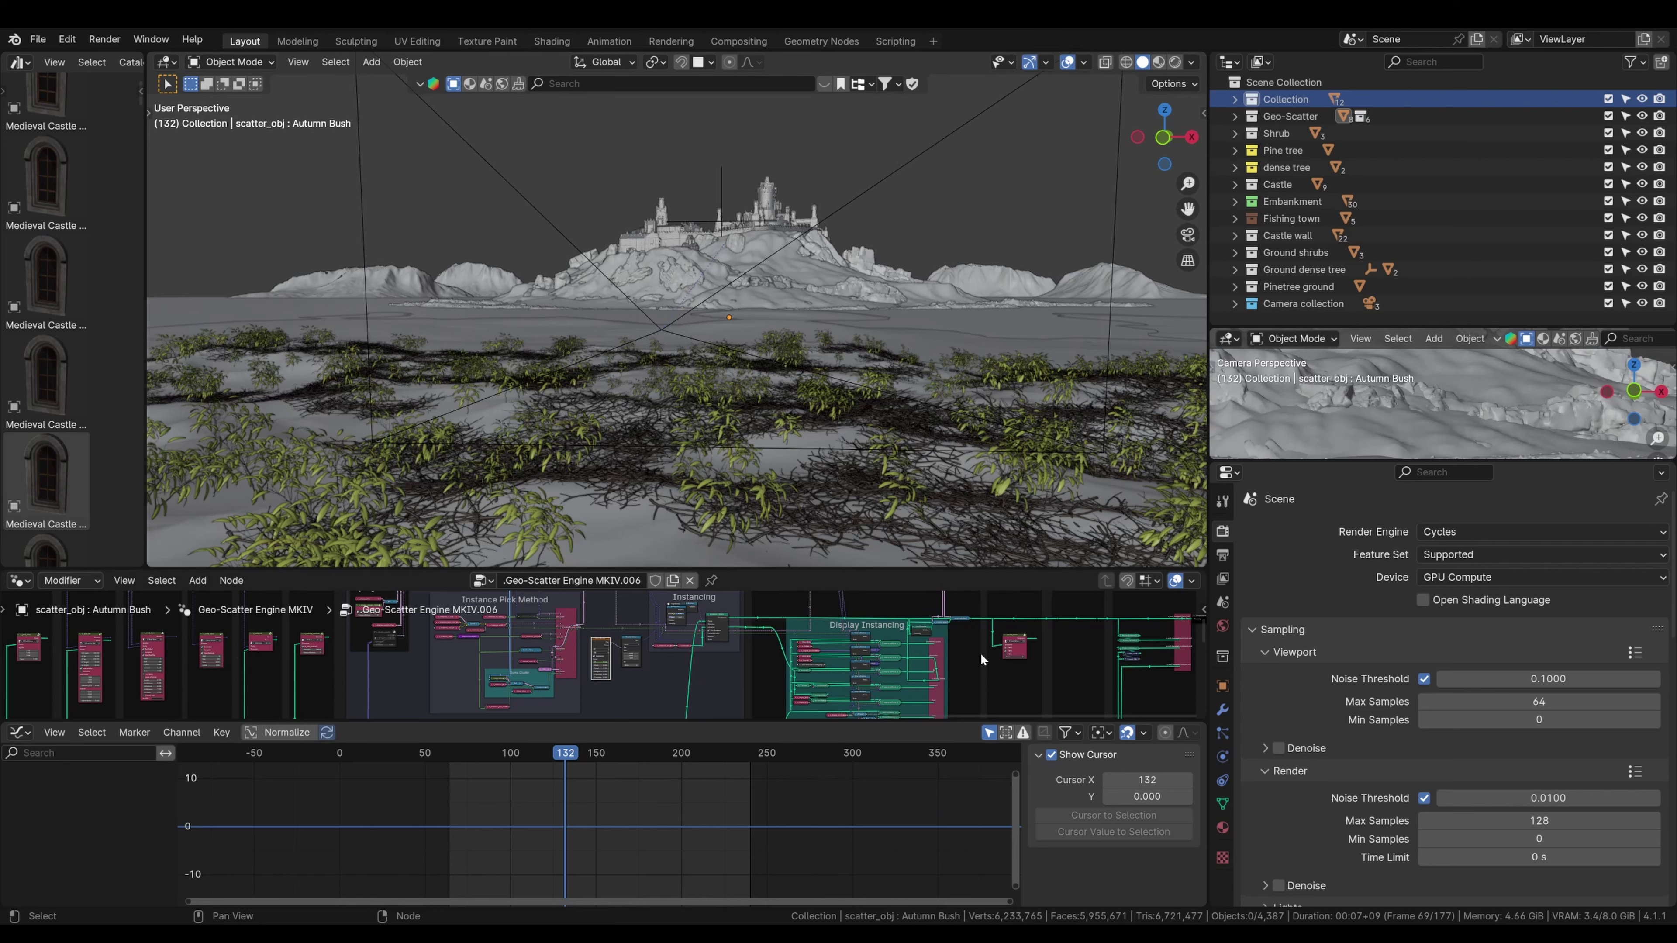
- Examine the Geo-Scatter Engine MKIV.006 node tree around the Display Instancing frame at different magnifications
{"action": "scroll", "coordinate": [980, 652], "scroll_direction": "up", "scroll_amount": 3}
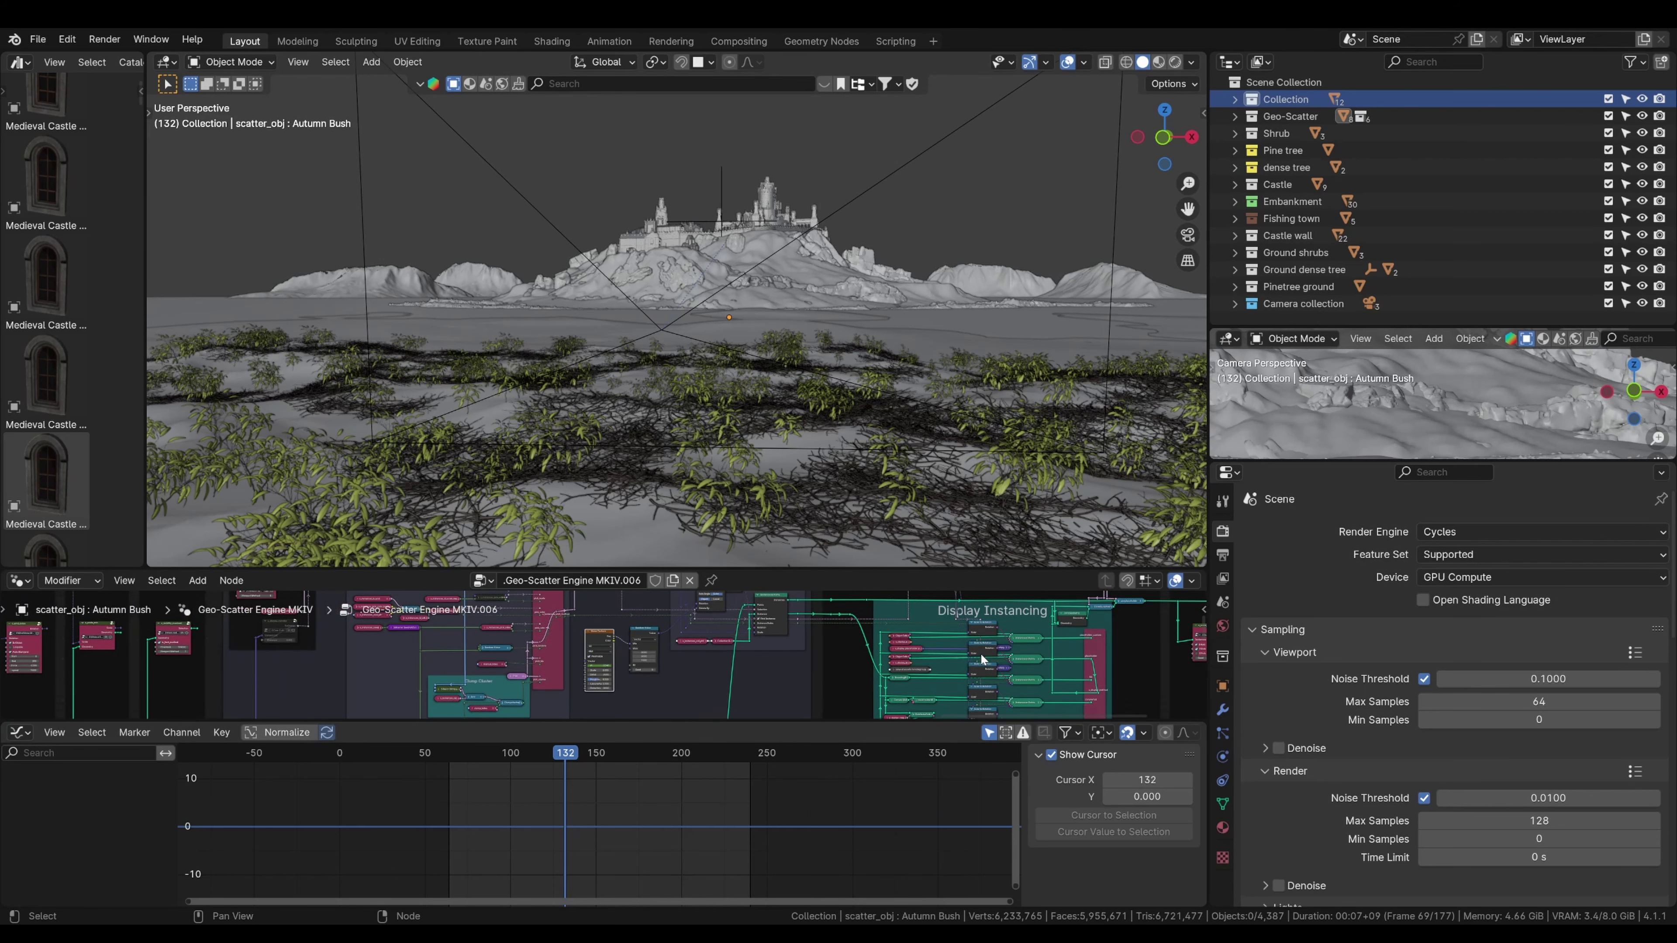
{"action": "scroll", "coordinate": [980, 652], "scroll_direction": "down", "scroll_amount": 6}
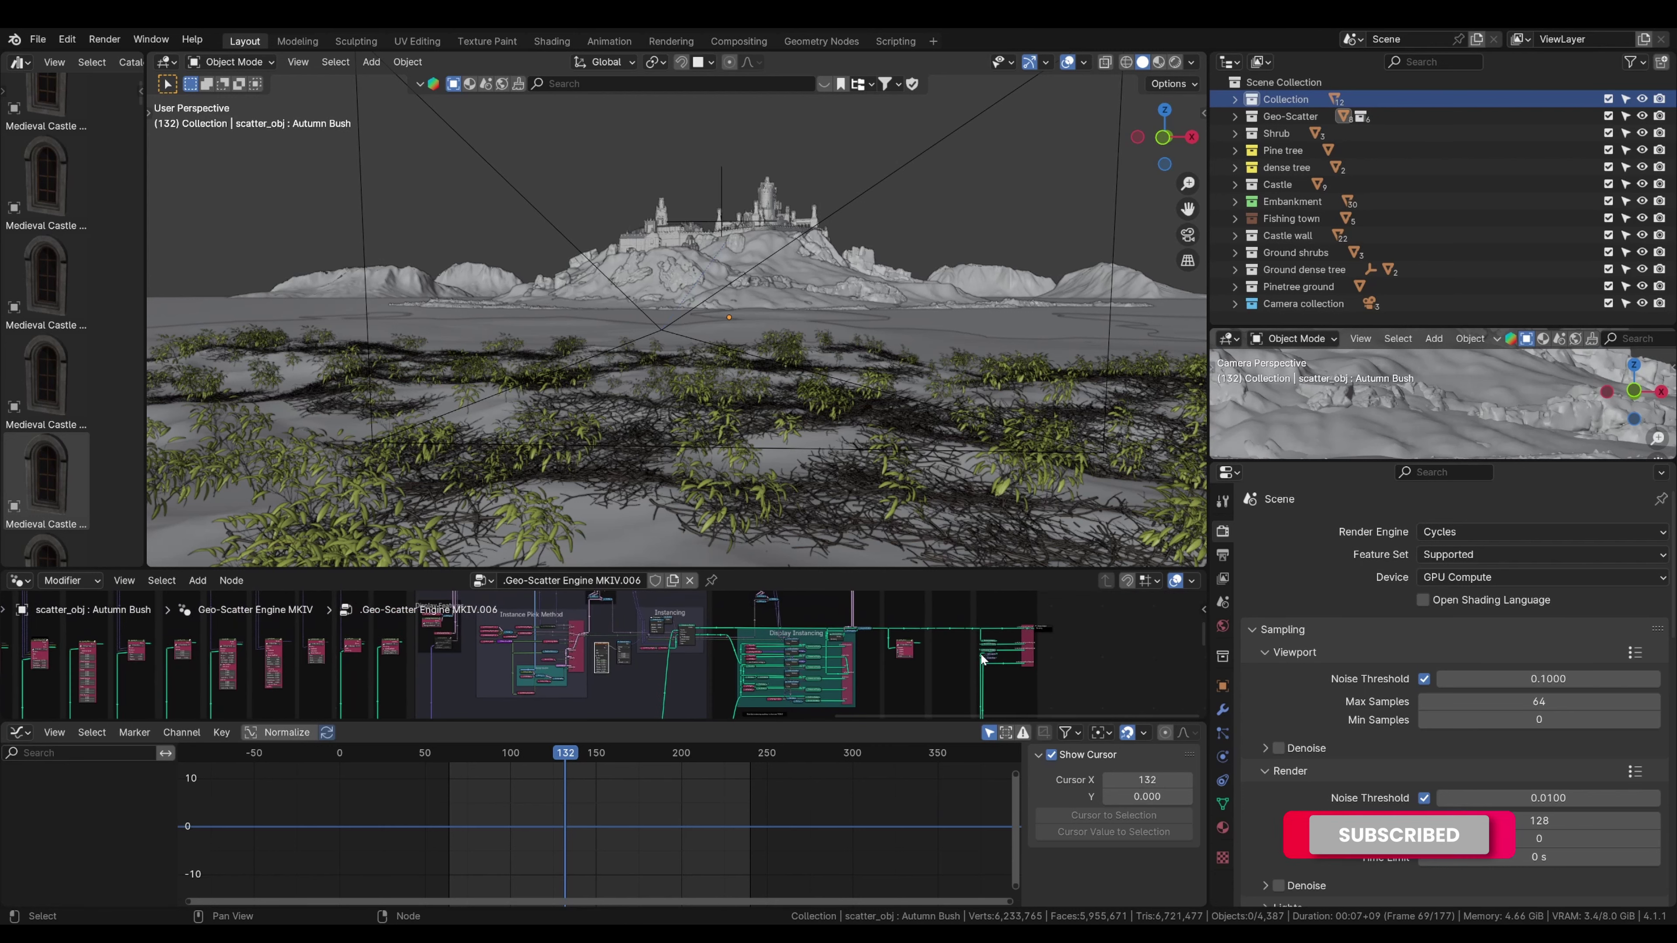
{"action": "scroll", "coordinate": [980, 652], "scroll_direction": "up", "scroll_amount": 2}
{"action": "scroll", "coordinate": [865, 788], "scroll_direction": "up", "scroll_amount": 1}
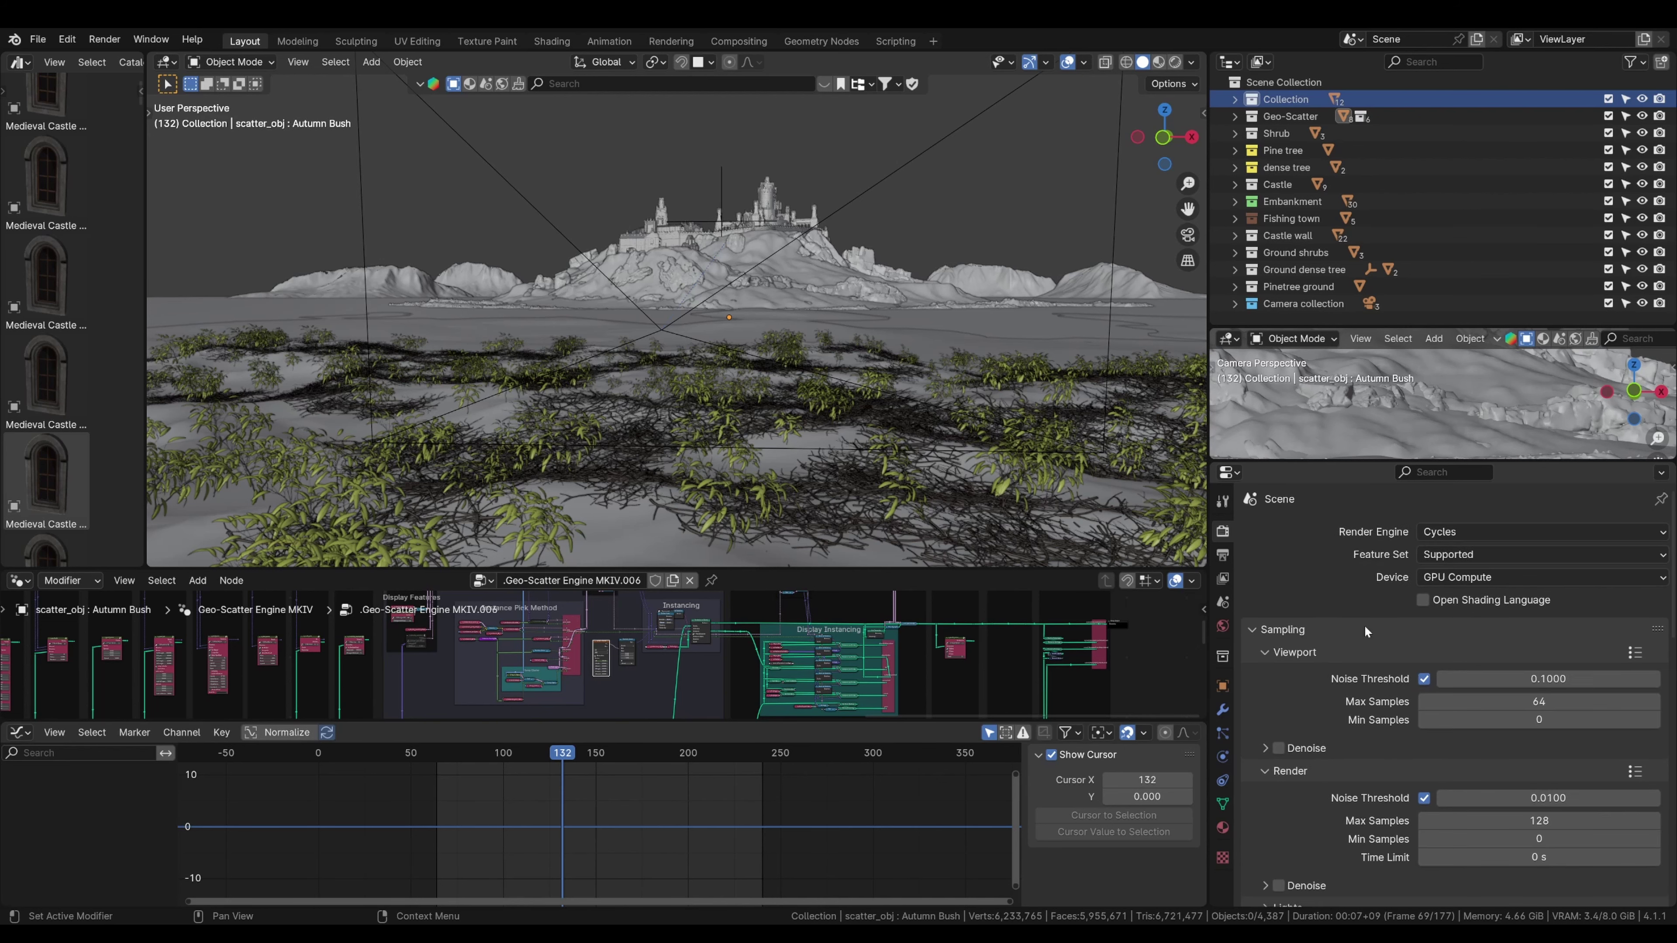
- Scale the contents of the render properties down and back up to slightly larger than their original size
{"action": "key", "text": "KP_Subtract"}
{"action": "key", "text": "KP_Subtract"}
{"action": "key", "text": "KP_Add"}
{"action": "key", "text": "KP_Add"}
{"action": "key", "text": "KP_Add"}
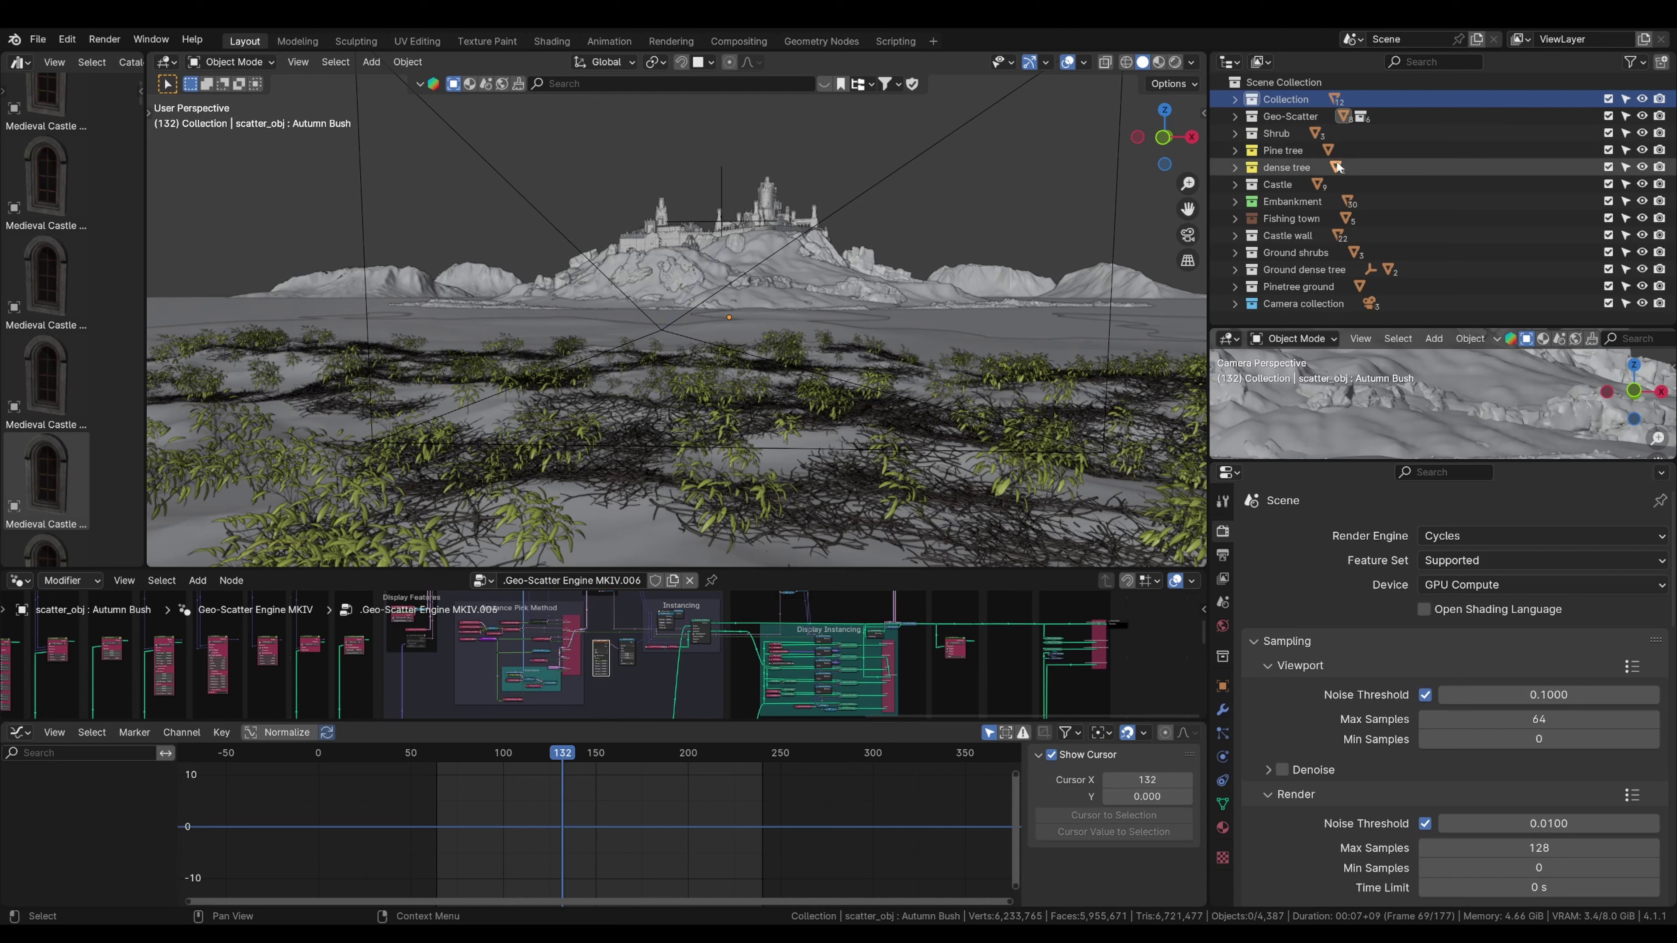
- Expand the Outliner tree four levels down to the particle settings, and collapse it back to the collections
{"action": "key", "text": "KP_Add"}
{"action": "key", "text": "KP_Add"}
{"action": "key", "text": "KP_Add"}
{"action": "key", "text": "KP_Add"}
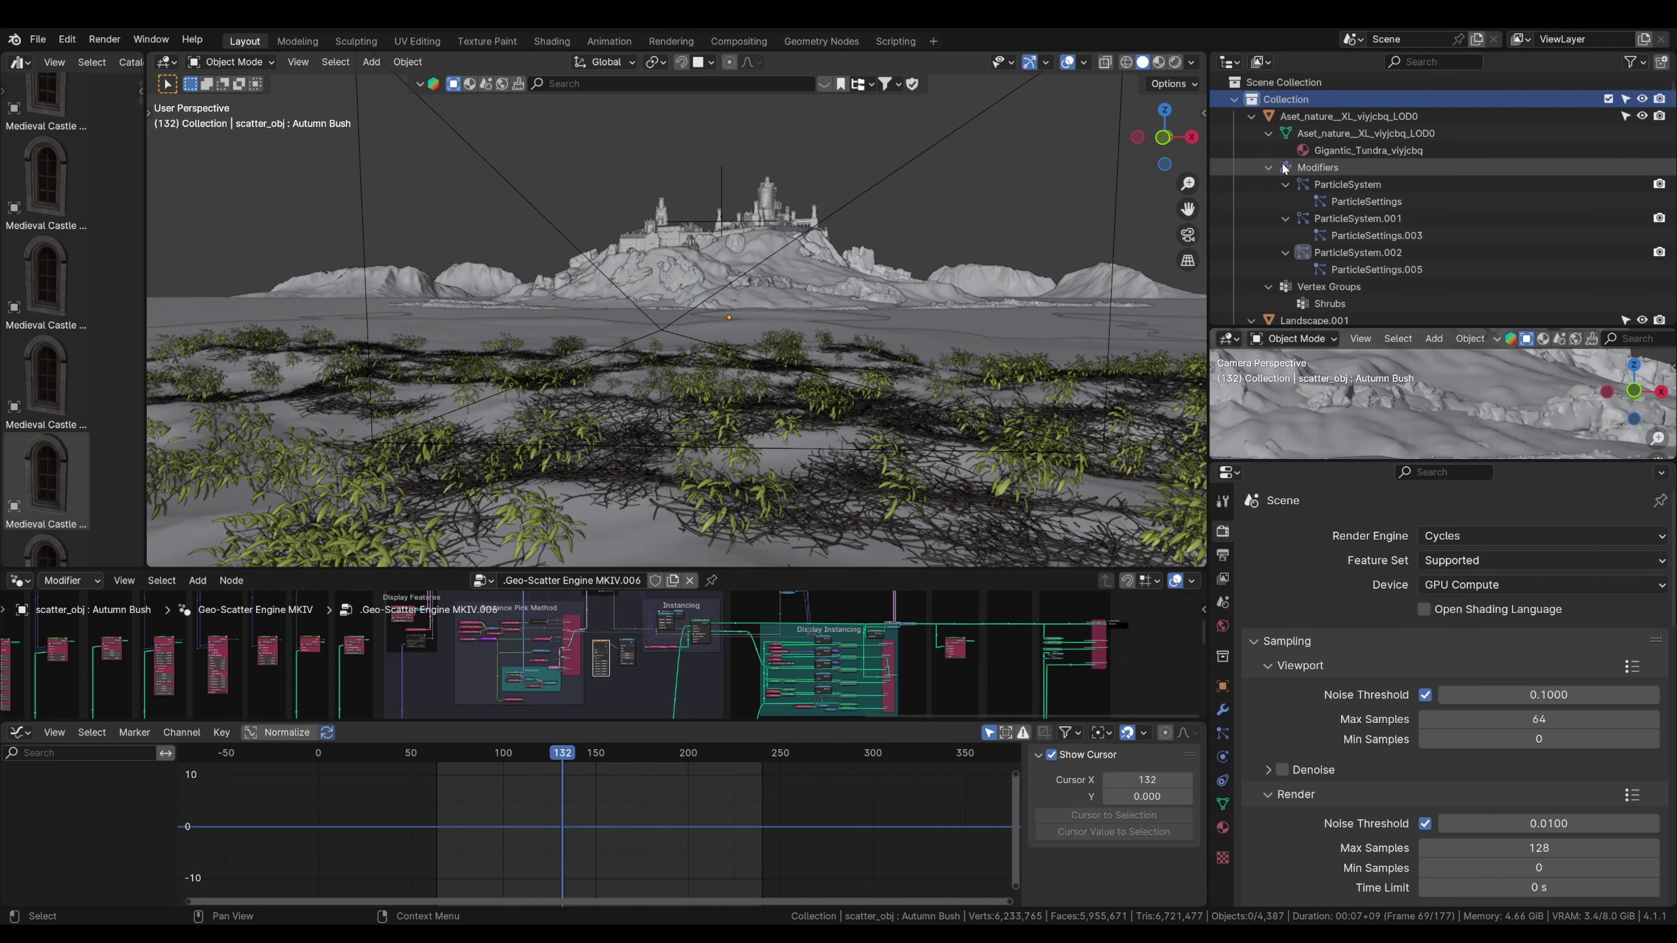
{"action": "key", "text": "KP_Subtract"}
{"action": "key", "text": "KP_Subtract"}
{"action": "key", "text": "KP_Subtract"}
{"action": "key", "text": "KP_Subtract"}
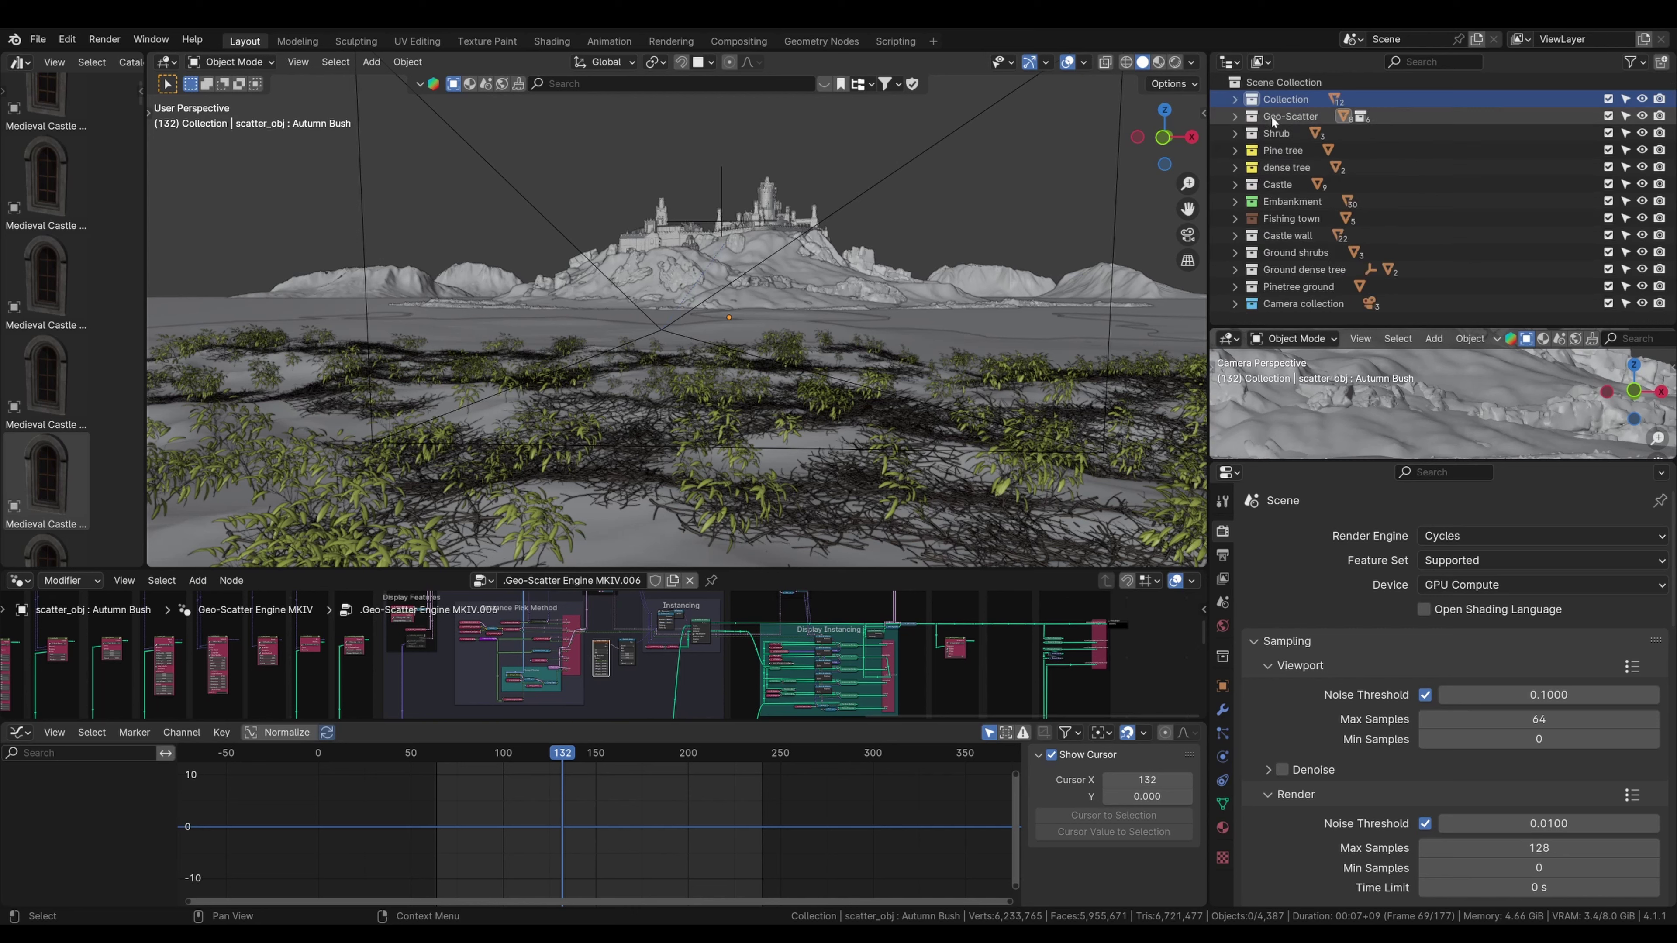
- Make Geo-Scatter the active collection, look through the objects in the expanded Outliner tree, and leave the tree open by two levels
{"action": "key", "text": "Down"}
{"action": "key", "text": "KP_Add"}
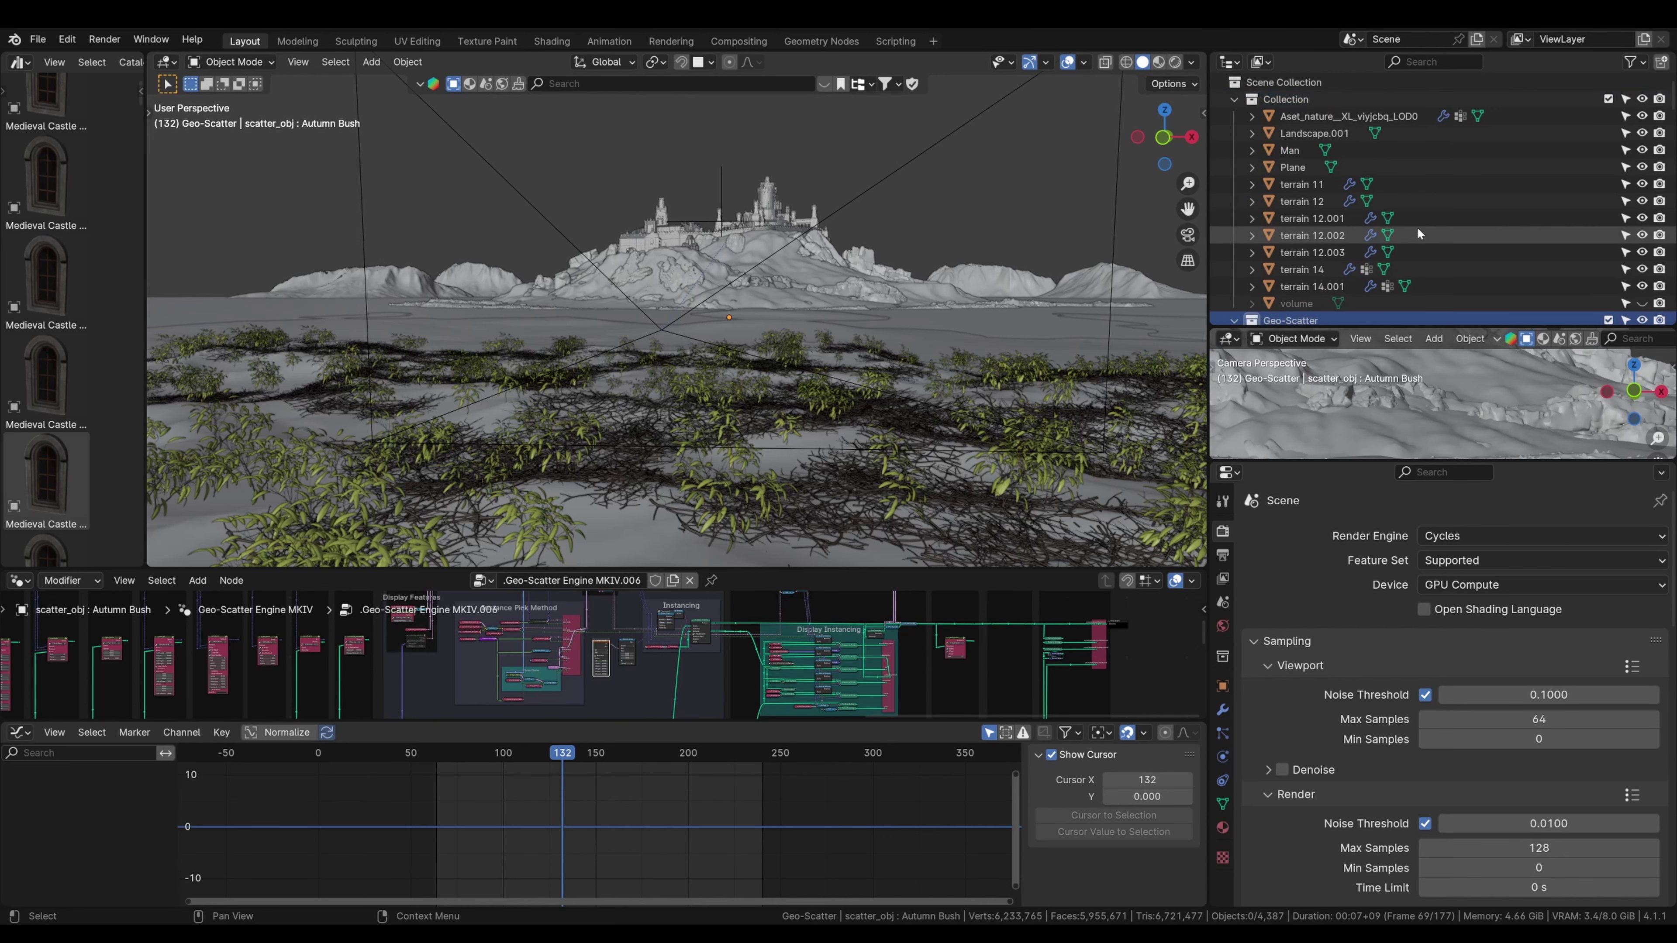
{"action": "scroll", "coordinate": [1417, 201], "scroll_direction": "down", "scroll_amount": 5}
{"action": "scroll", "coordinate": [1416, 202], "scroll_direction": "down", "scroll_amount": 8}
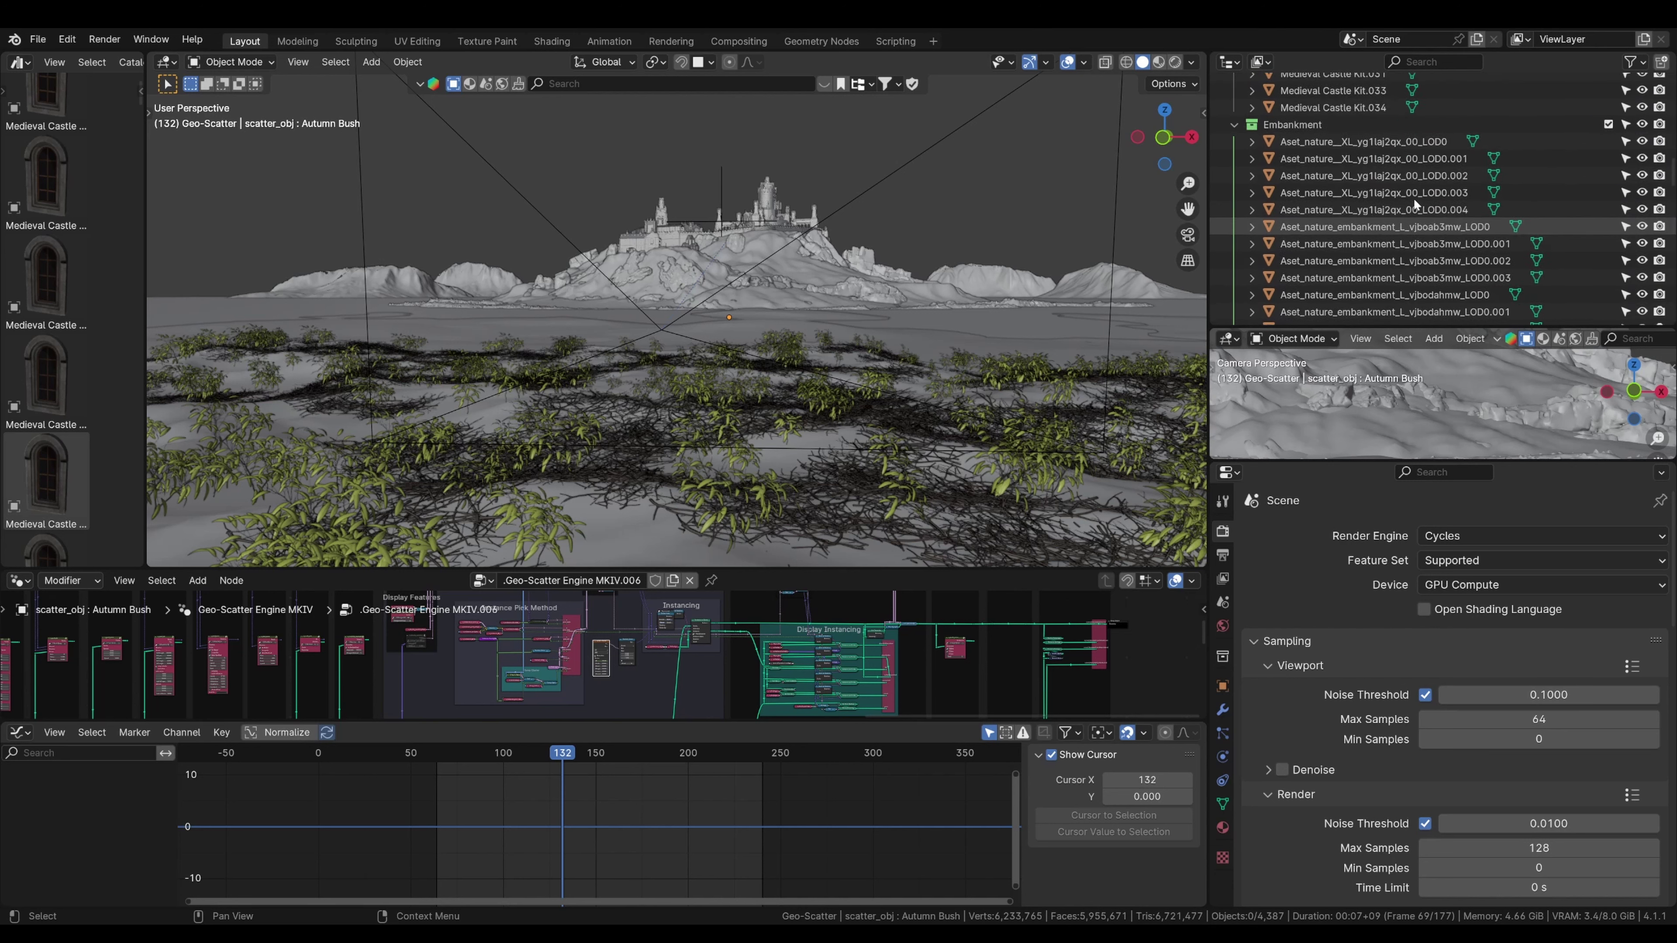
{"action": "scroll", "coordinate": [1413, 193], "scroll_direction": "up", "scroll_amount": 10}
{"action": "key", "text": "KP_Subtract"}
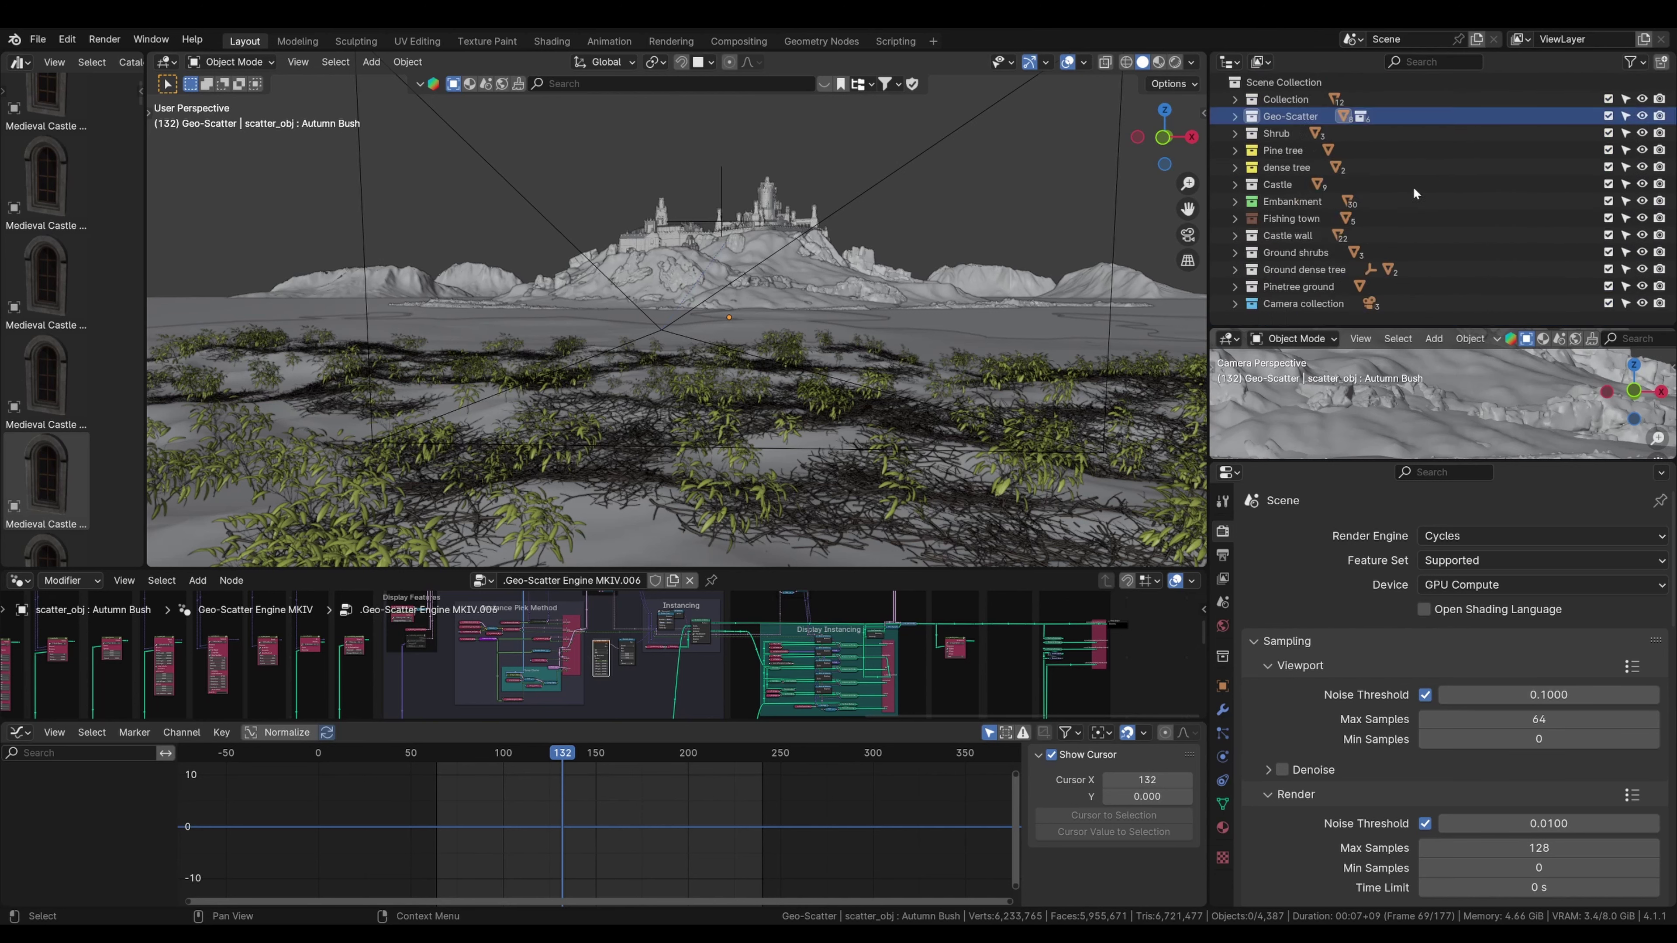
{"action": "key", "text": "KP_Add"}
{"action": "key", "text": "KP_Add"}
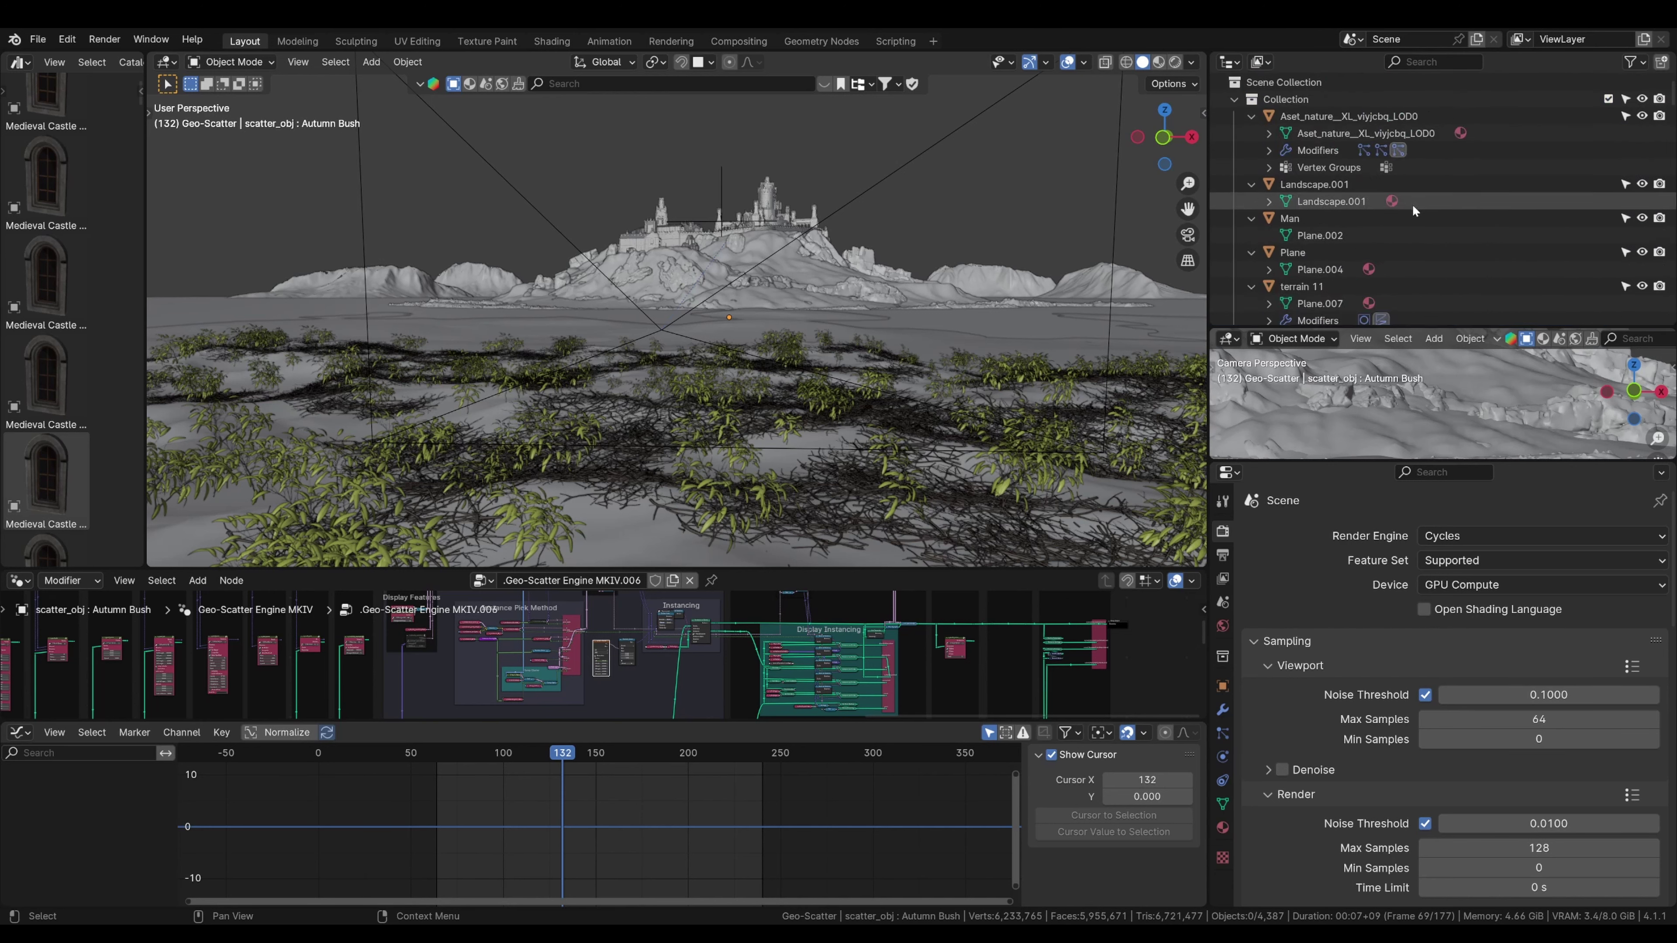
- Expand the Outliner tree by one more level, and collapse it by three levels
{"action": "scroll", "coordinate": [1413, 205], "scroll_direction": "down", "scroll_amount": 4}
{"action": "key", "text": "KP_Add"}
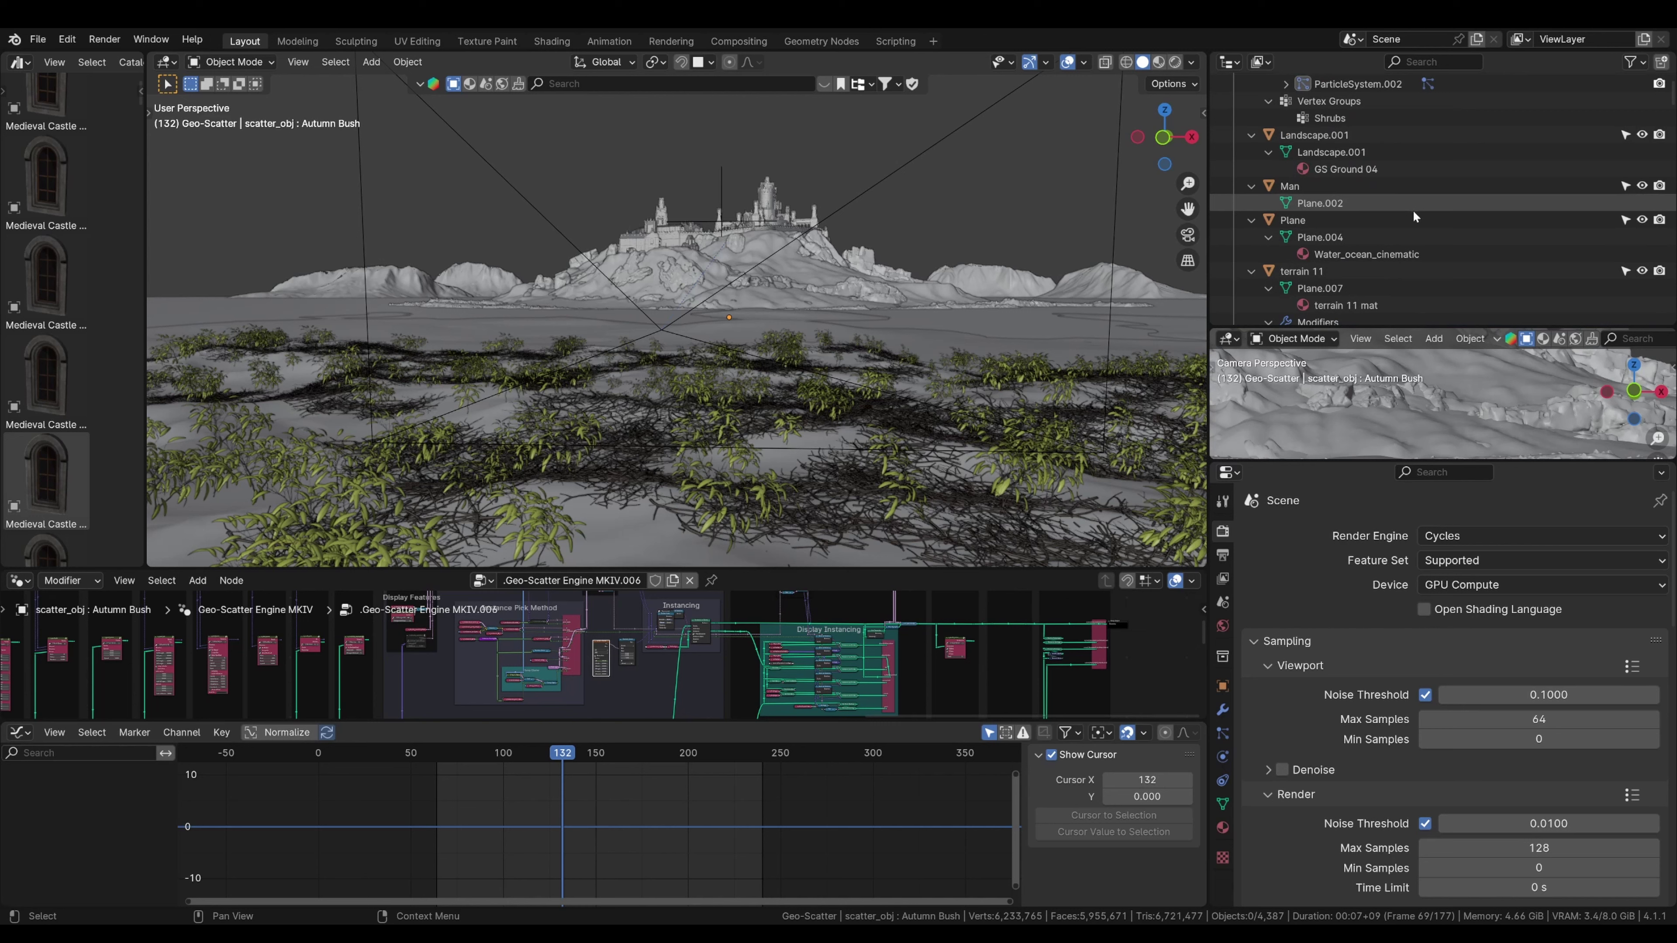
{"action": "key", "text": "KP_Subtract"}
{"action": "key", "text": "KP_Subtract"}
{"action": "key", "text": "KP_Subtract"}
{"action": "scroll", "coordinate": [1414, 212], "scroll_direction": "up", "scroll_amount": 4}
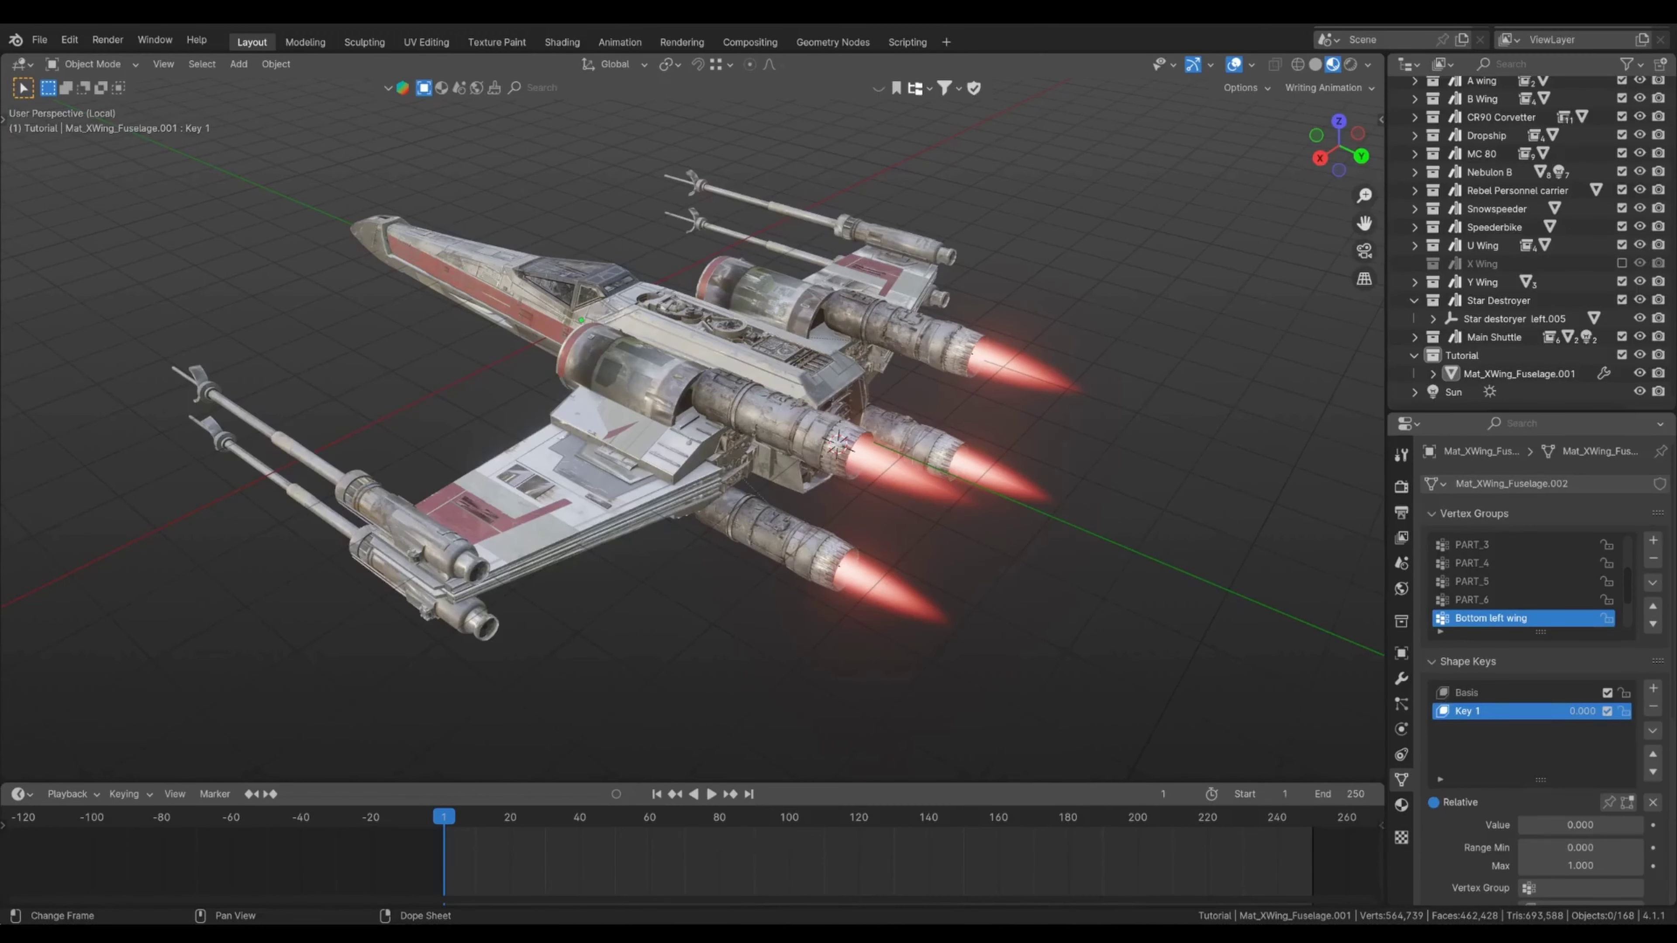
- Select the X-wing fuselage and its inner upper thruster in turn, and try moving the fuselage freely
{"action": "left_click", "coordinate": [846, 489]}
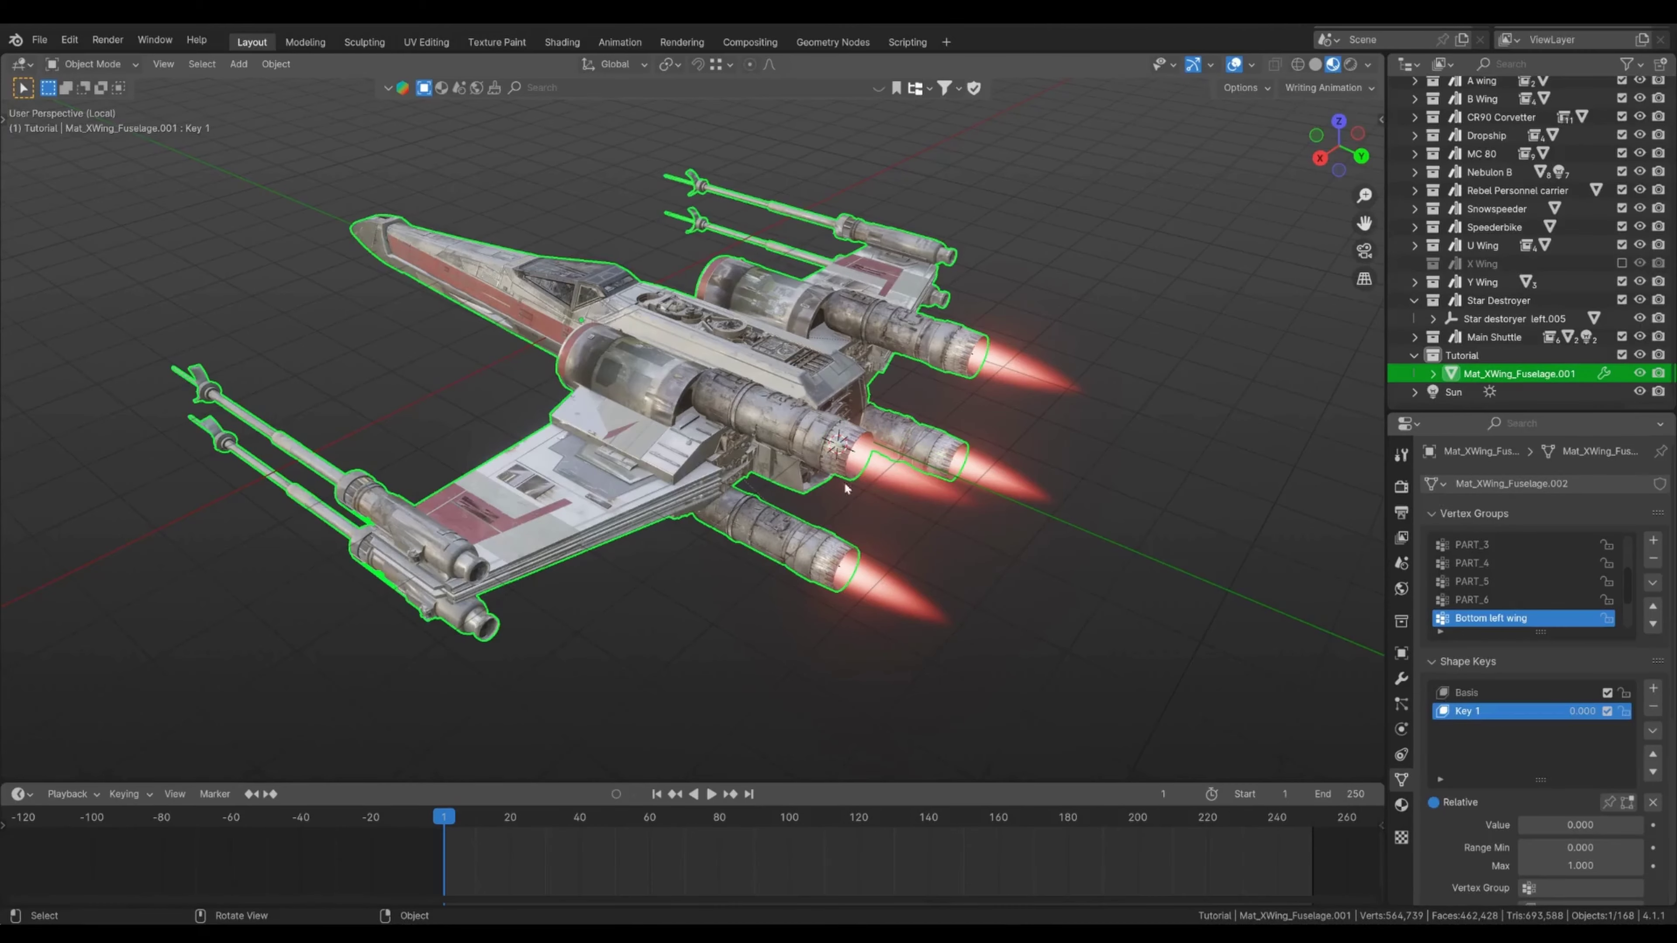
{"action": "left_click", "coordinate": [922, 492]}
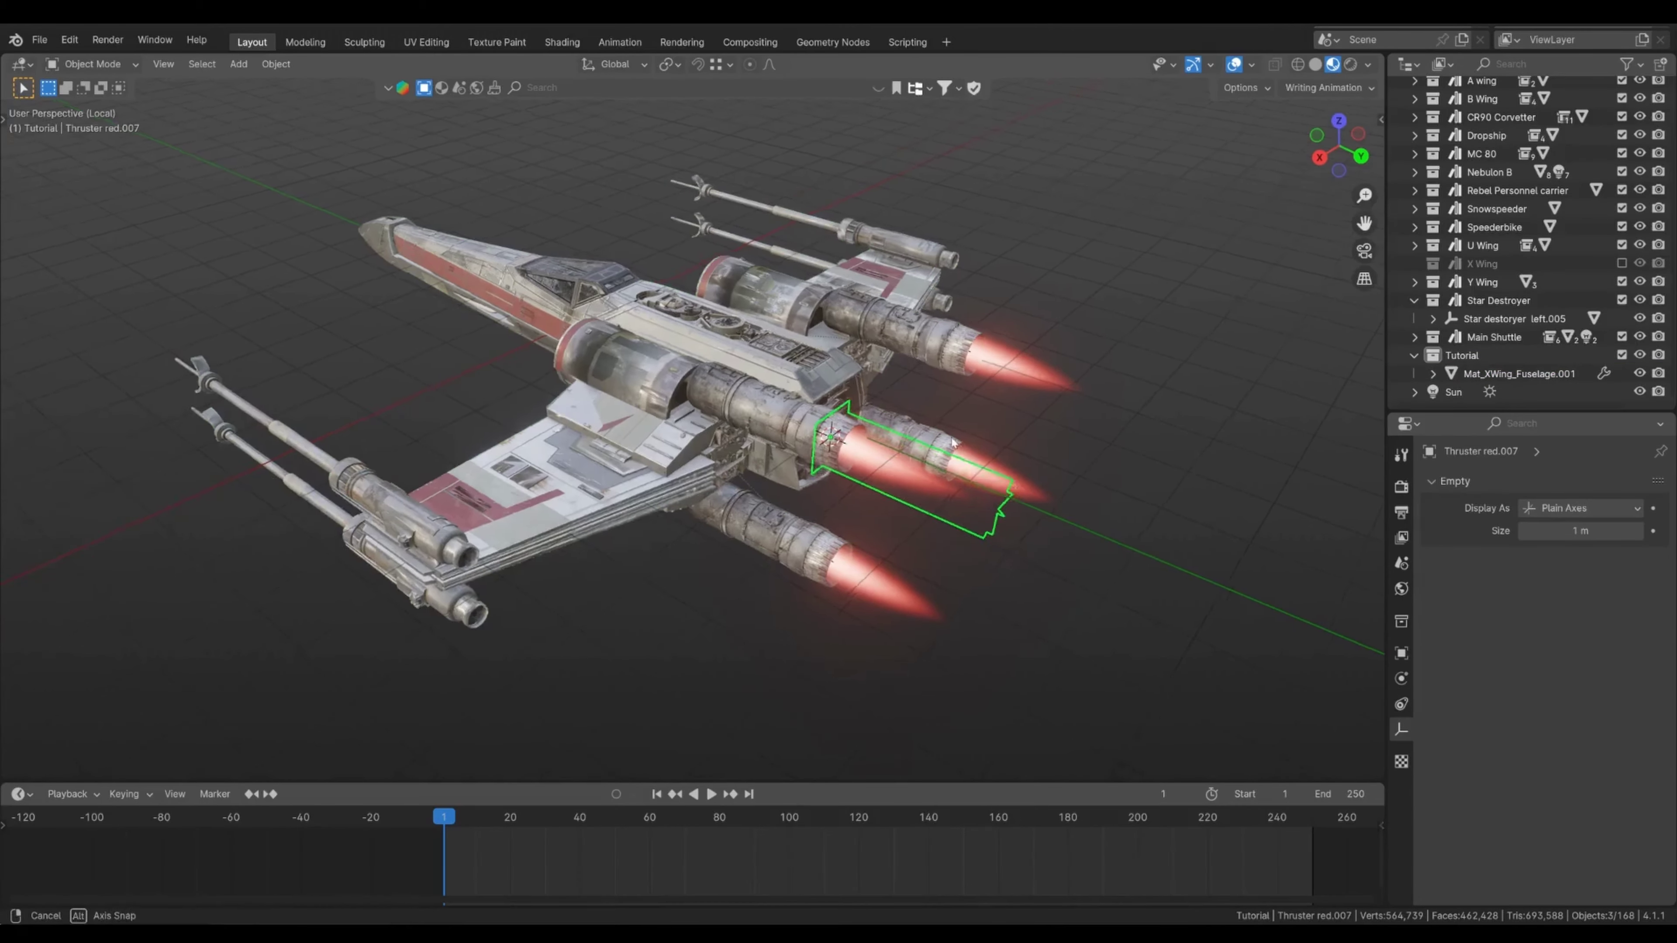
{"action": "left_click", "coordinate": [748, 423]}
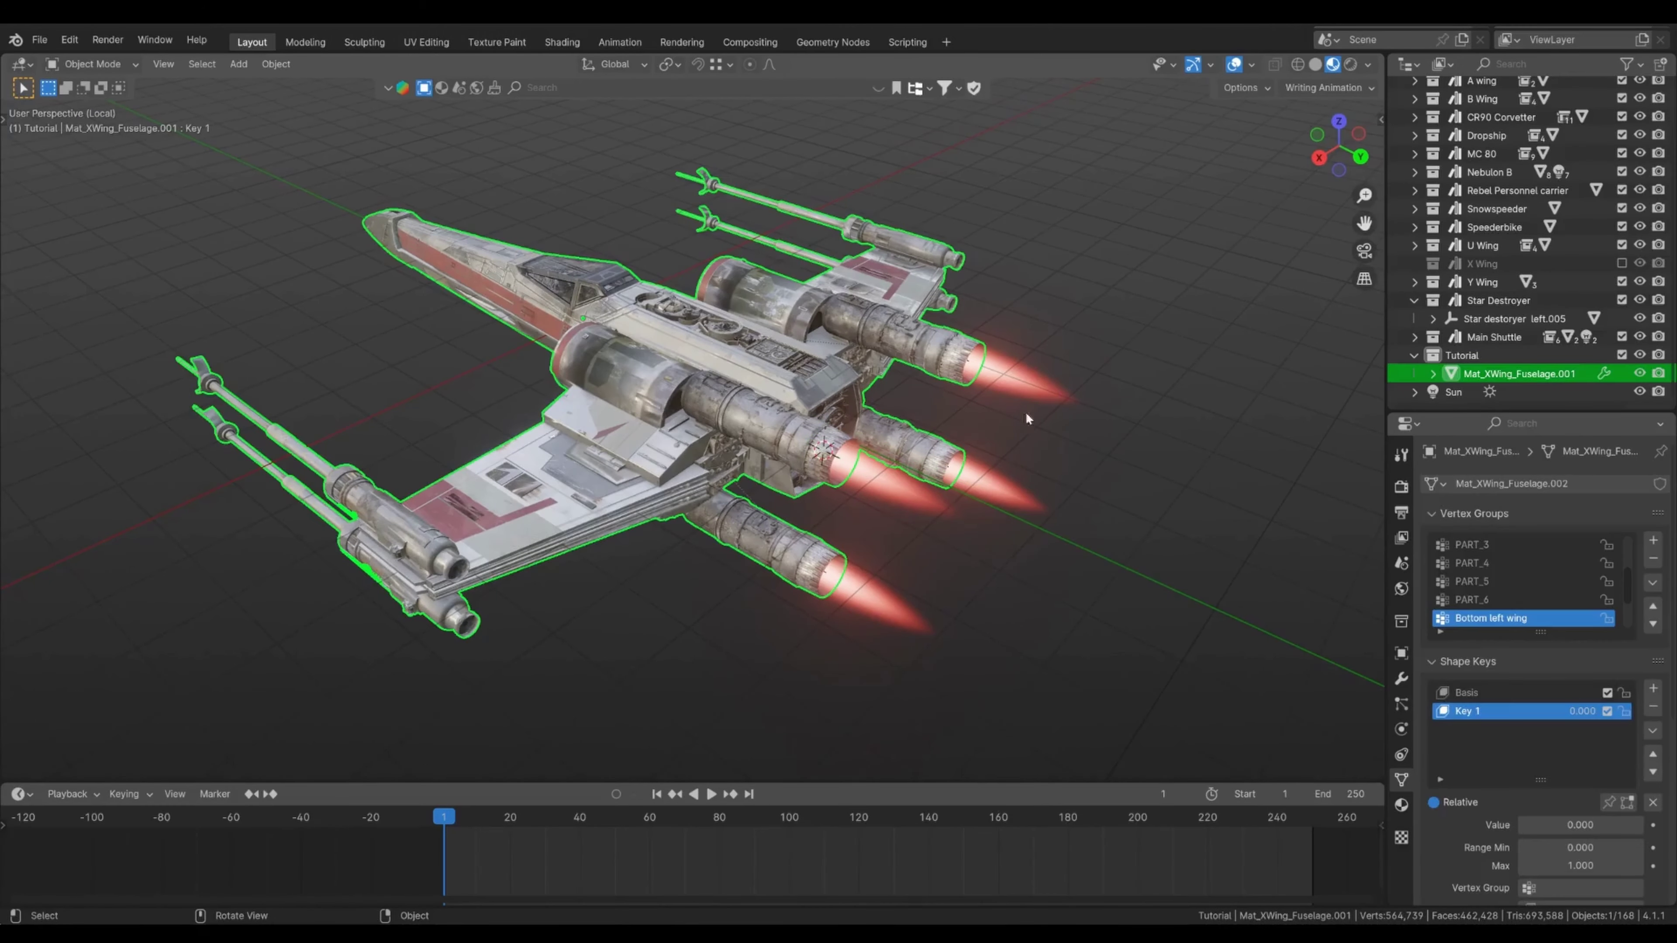
{"action": "middle_click_drag", "start_coordinate": [898, 461], "coordinate": [894, 450]}
{"action": "key", "text": "g"}
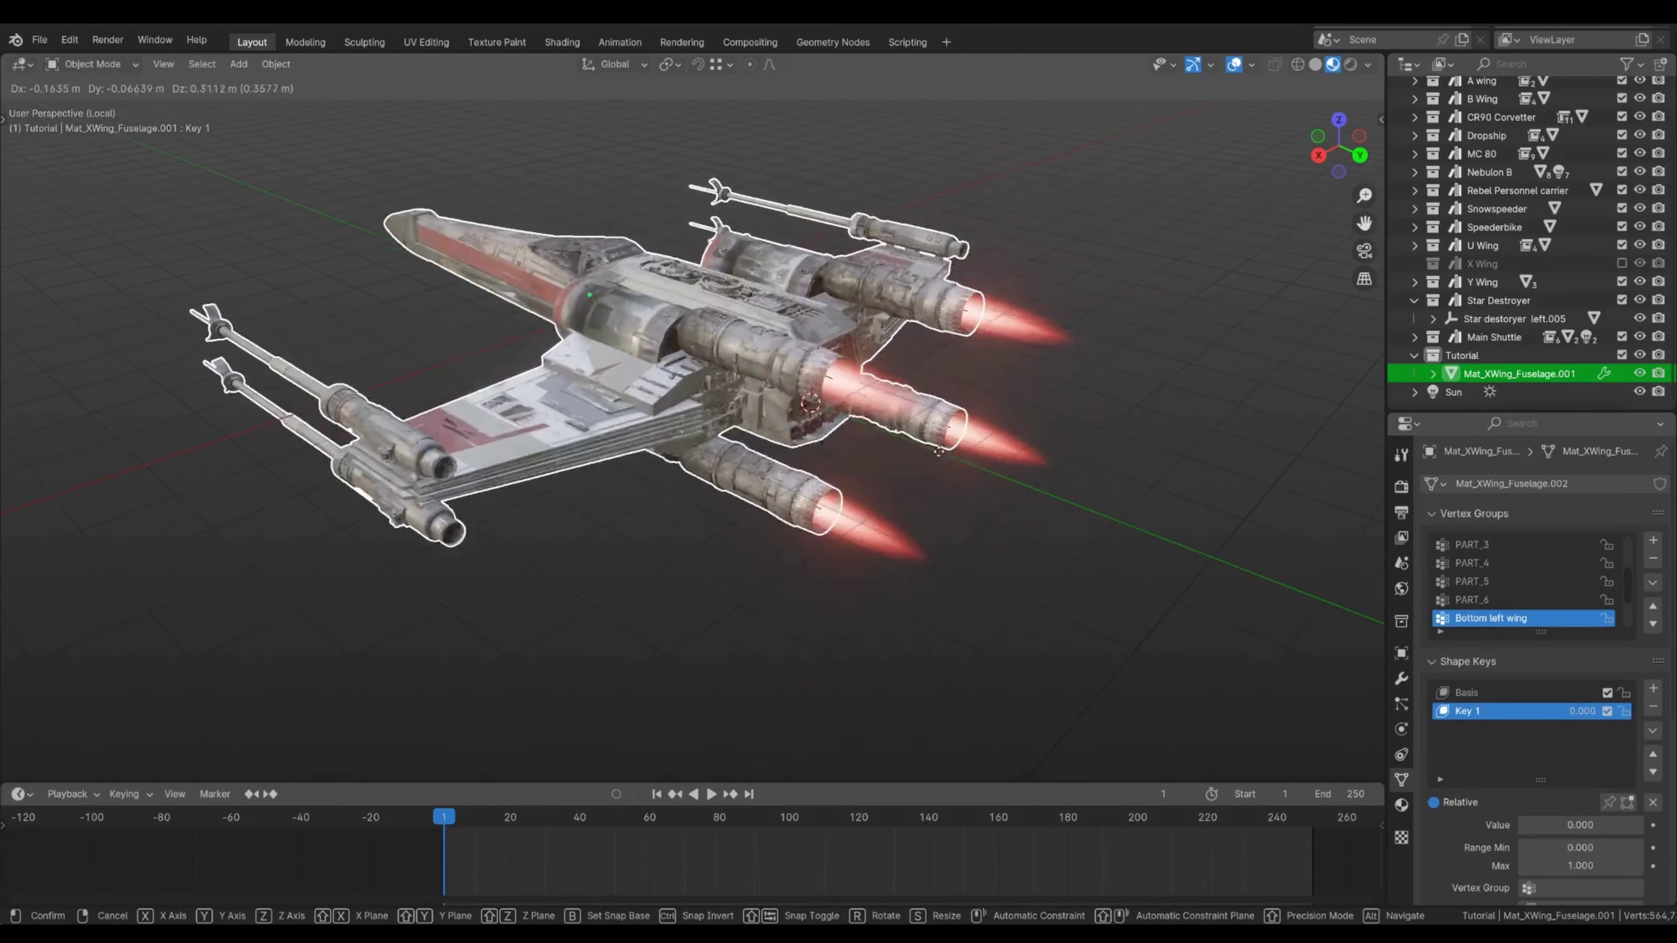
{"action": "right_click", "coordinate": [748, 410]}
{"action": "key", "text": "ctrl+z"}
- Preview the fuselage's Key 1 shape key by varying its value
{"action": "left_click", "coordinate": [748, 410]}
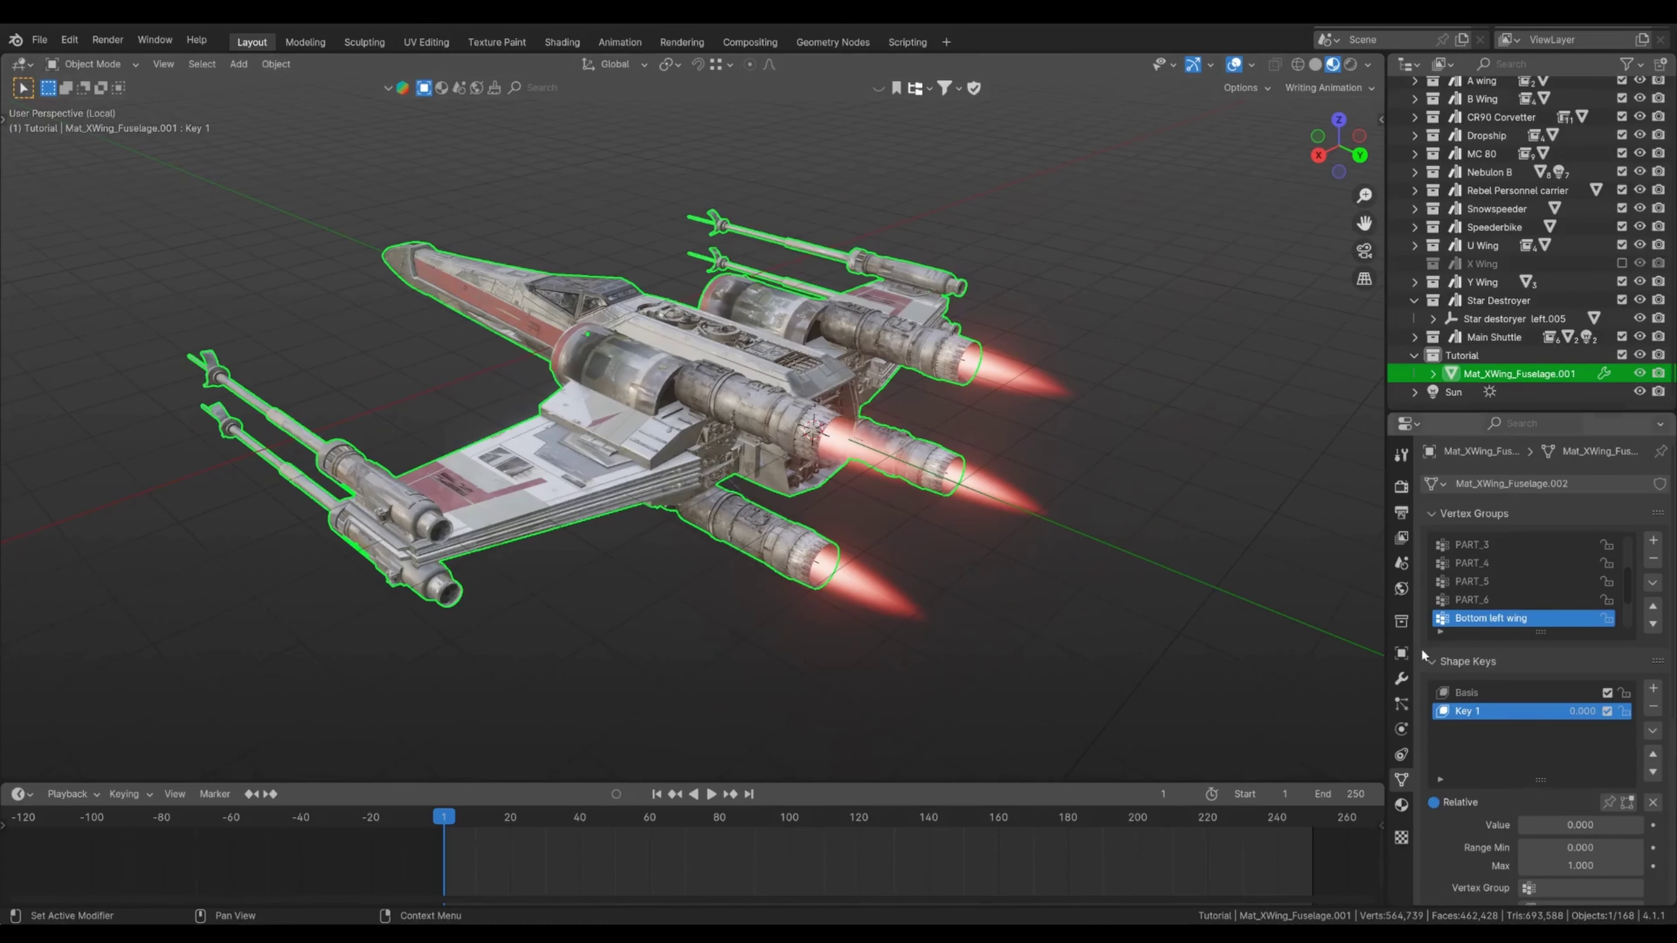
{"action": "left_click_drag", "start_coordinate": [1568, 827], "coordinate": [1523, 825]}
{"action": "mouse_move", "coordinate": [916, 503]}
{"action": "middle_mouse_down"}
{"action": "mouse_move", "coordinate": [948, 514]}
{"action": "mouse_move", "coordinate": [944, 486]}
{"action": "middle_mouse_up"}
- Select the Thruster red.007 instance, switch the viewport to Solid shading, and try moving the thruster away from the engine
{"action": "left_click", "coordinate": [940, 474]}
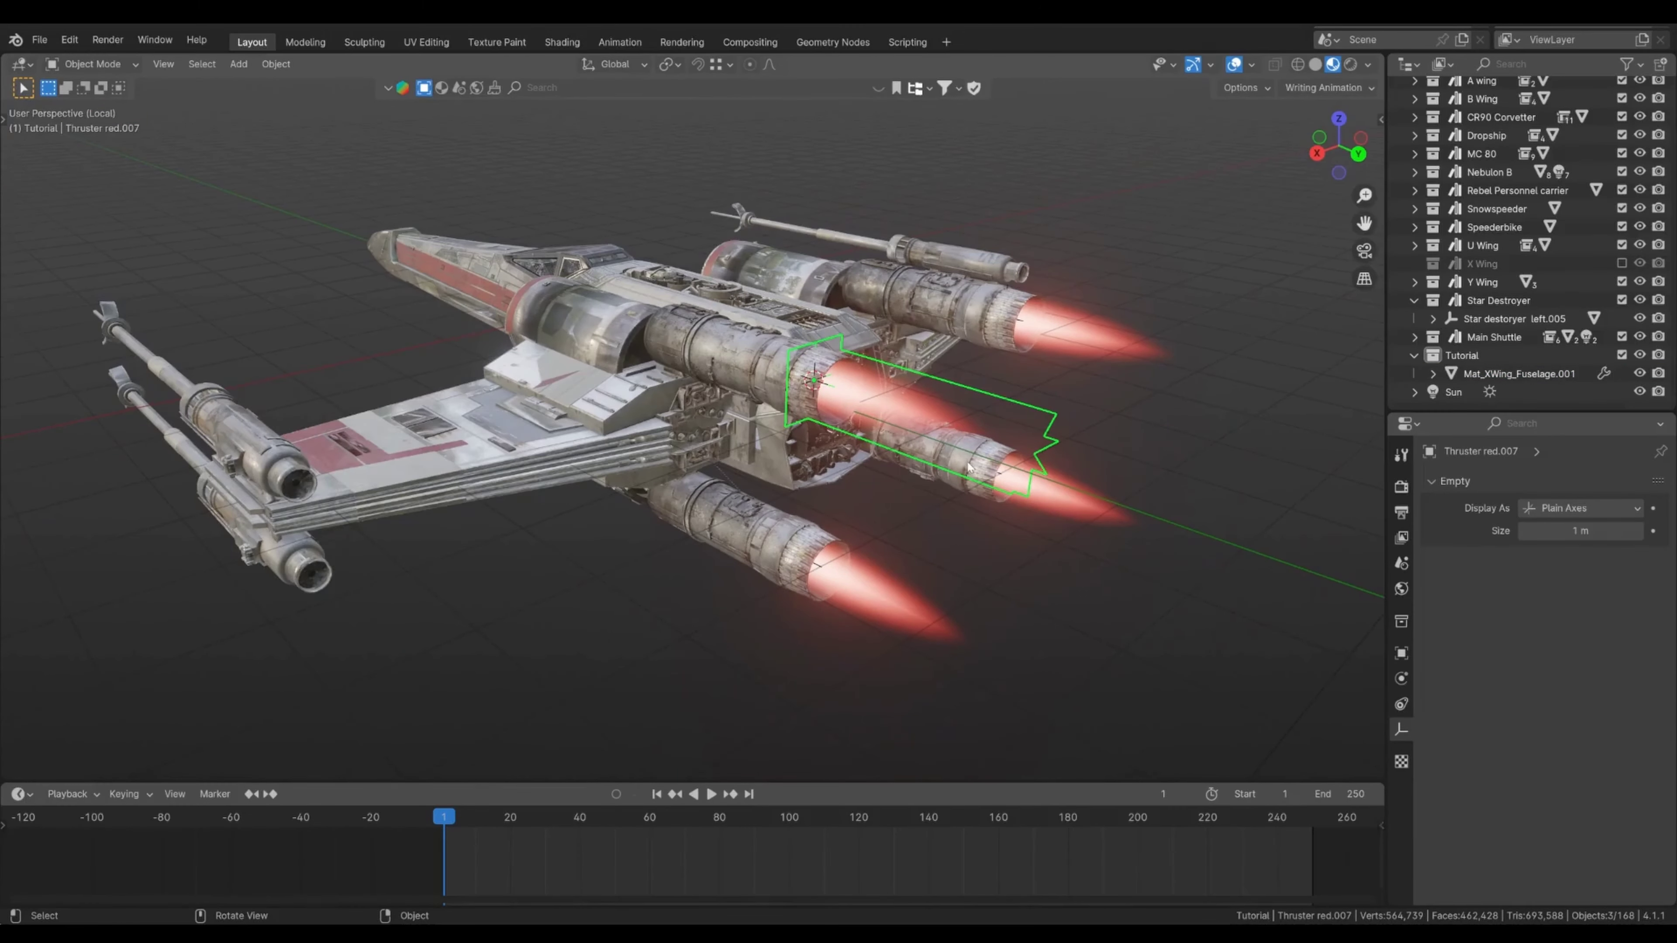
{"action": "key", "text": "z"}
{"action": "left_click", "coordinate": [1116, 462]}
{"action": "key", "text": "g"}
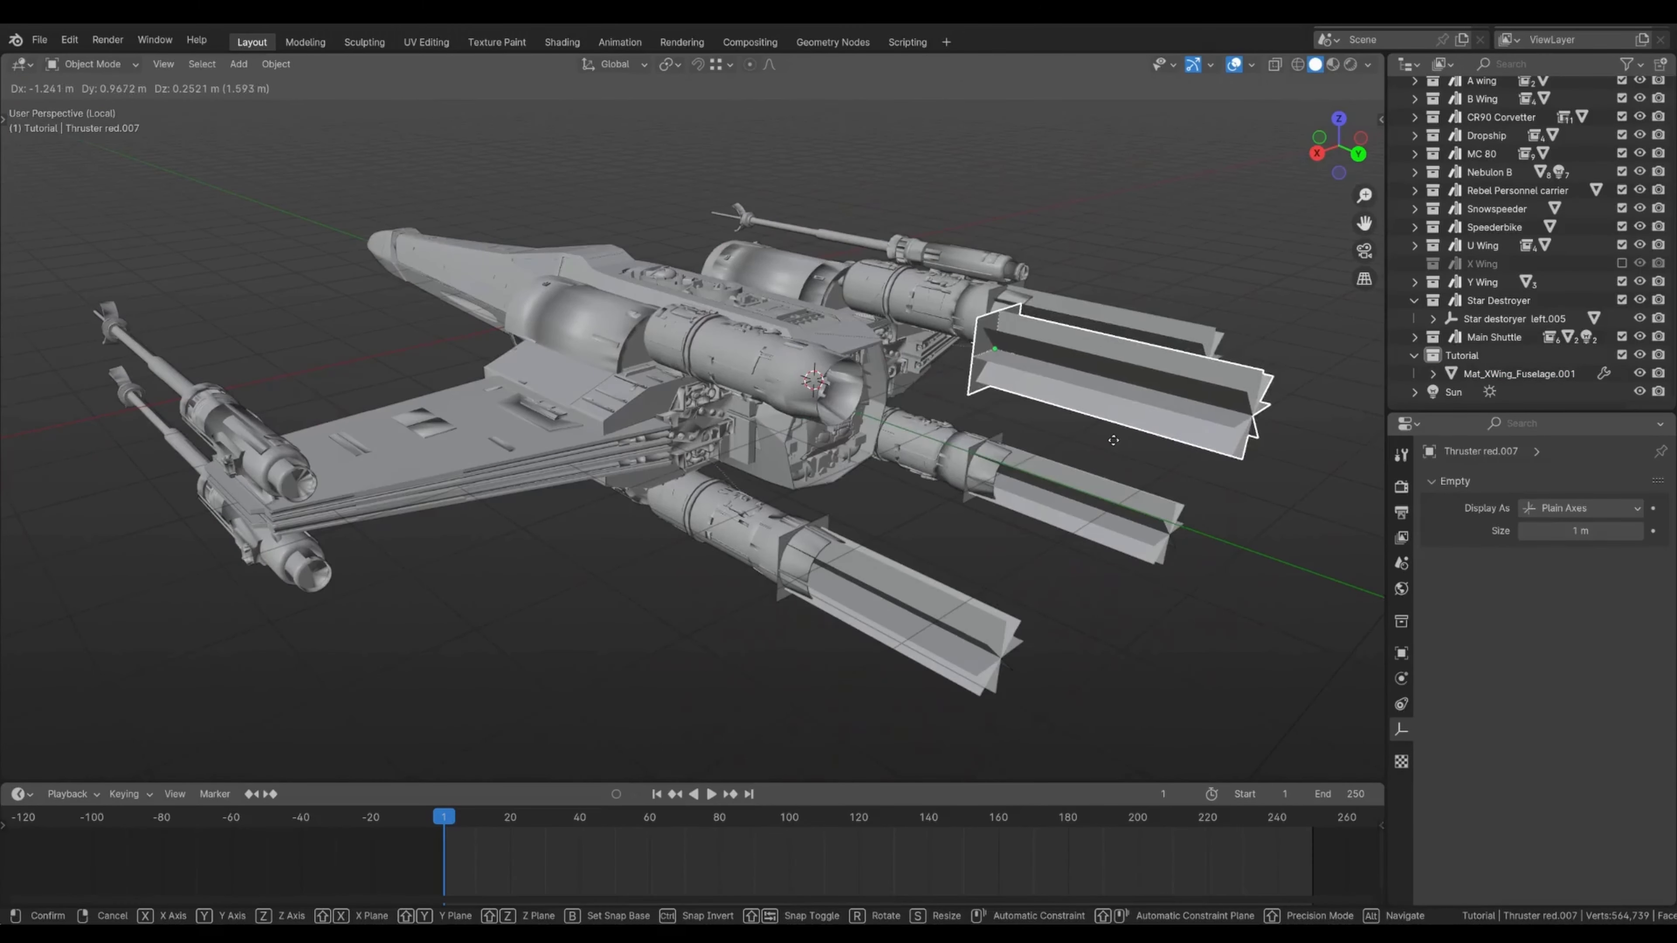
{"action": "right_click", "coordinate": [1116, 438]}
{"action": "middle_click_drag", "start_coordinate": [862, 390], "coordinate": [866, 403]}
{"action": "scroll", "coordinate": [866, 404], "scroll_direction": "up", "scroll_amount": 2}
{"action": "scroll", "coordinate": [821, 423], "scroll_direction": "down", "scroll_amount": 2}
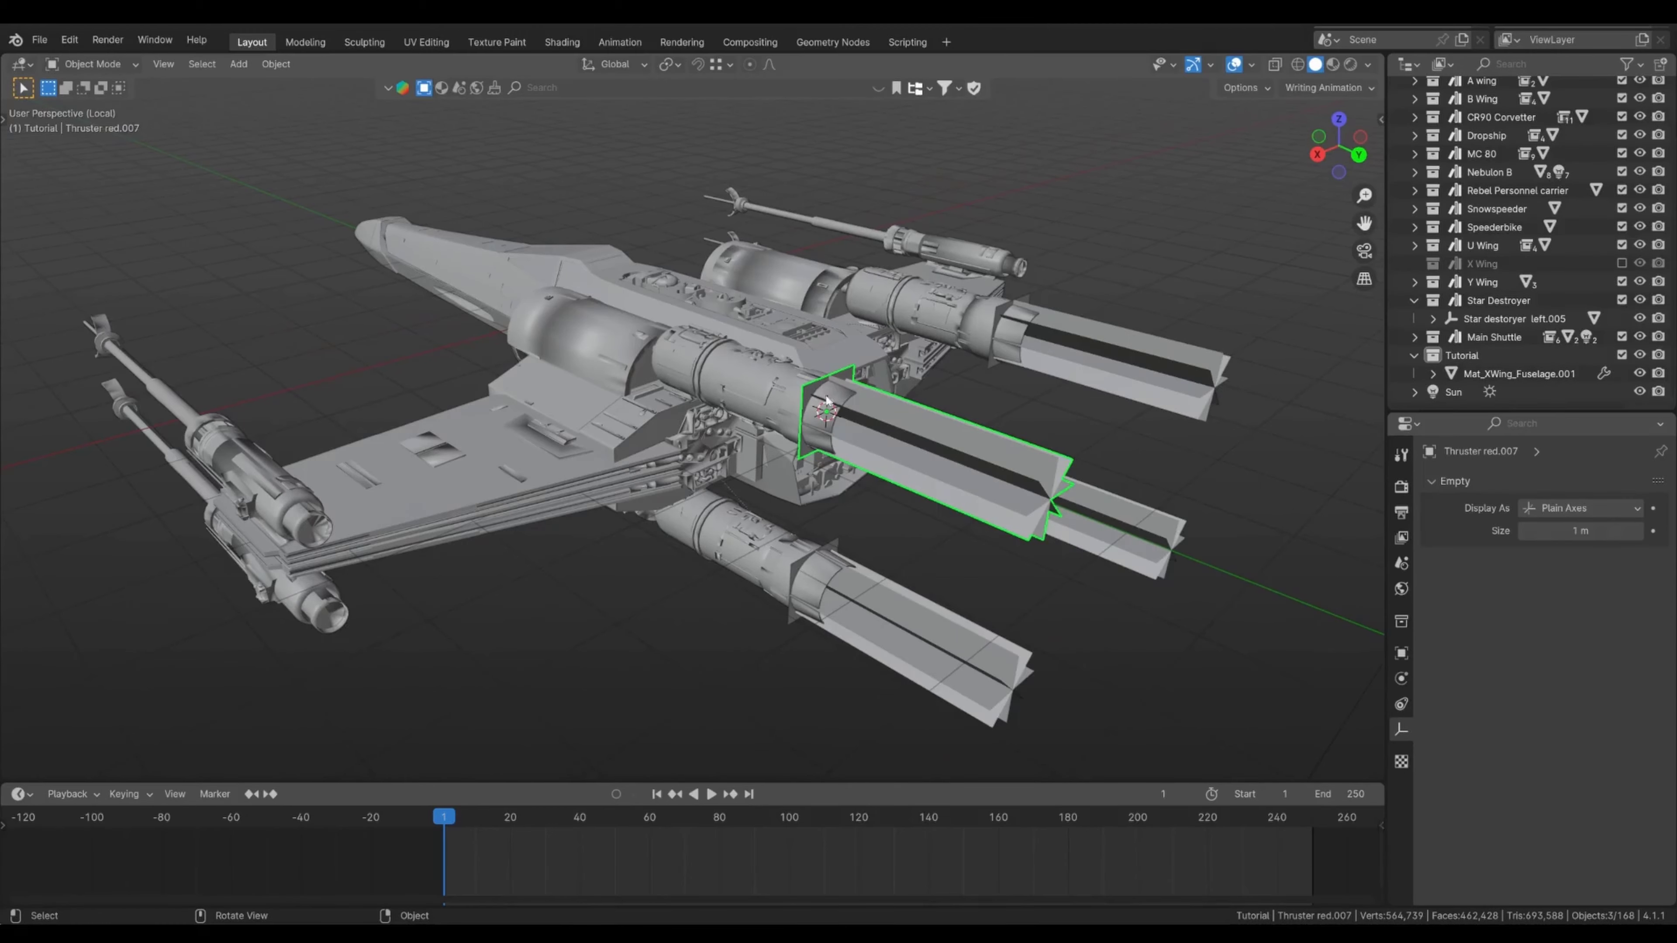
- Edit the fuselage mesh with the Basis shape key active, and select the edge loop around the engine end holding Thruster red.007
{"action": "left_click", "coordinate": [794, 429]}
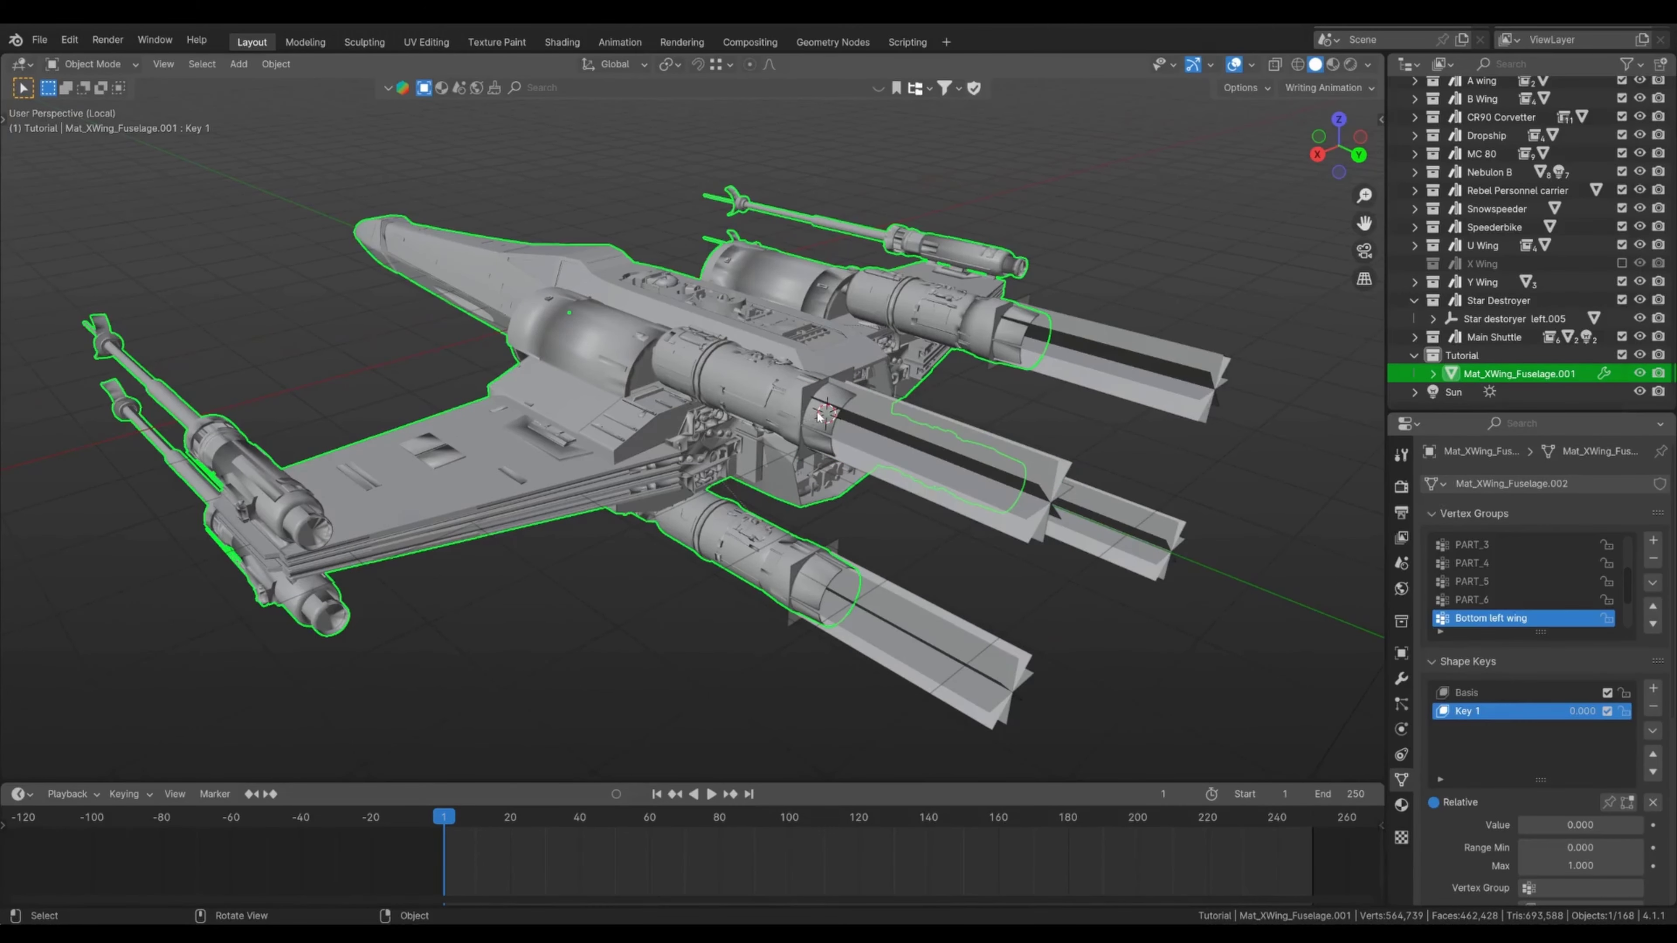
{"action": "key", "text": "Tab"}
{"action": "left_click", "coordinate": [1467, 738]}
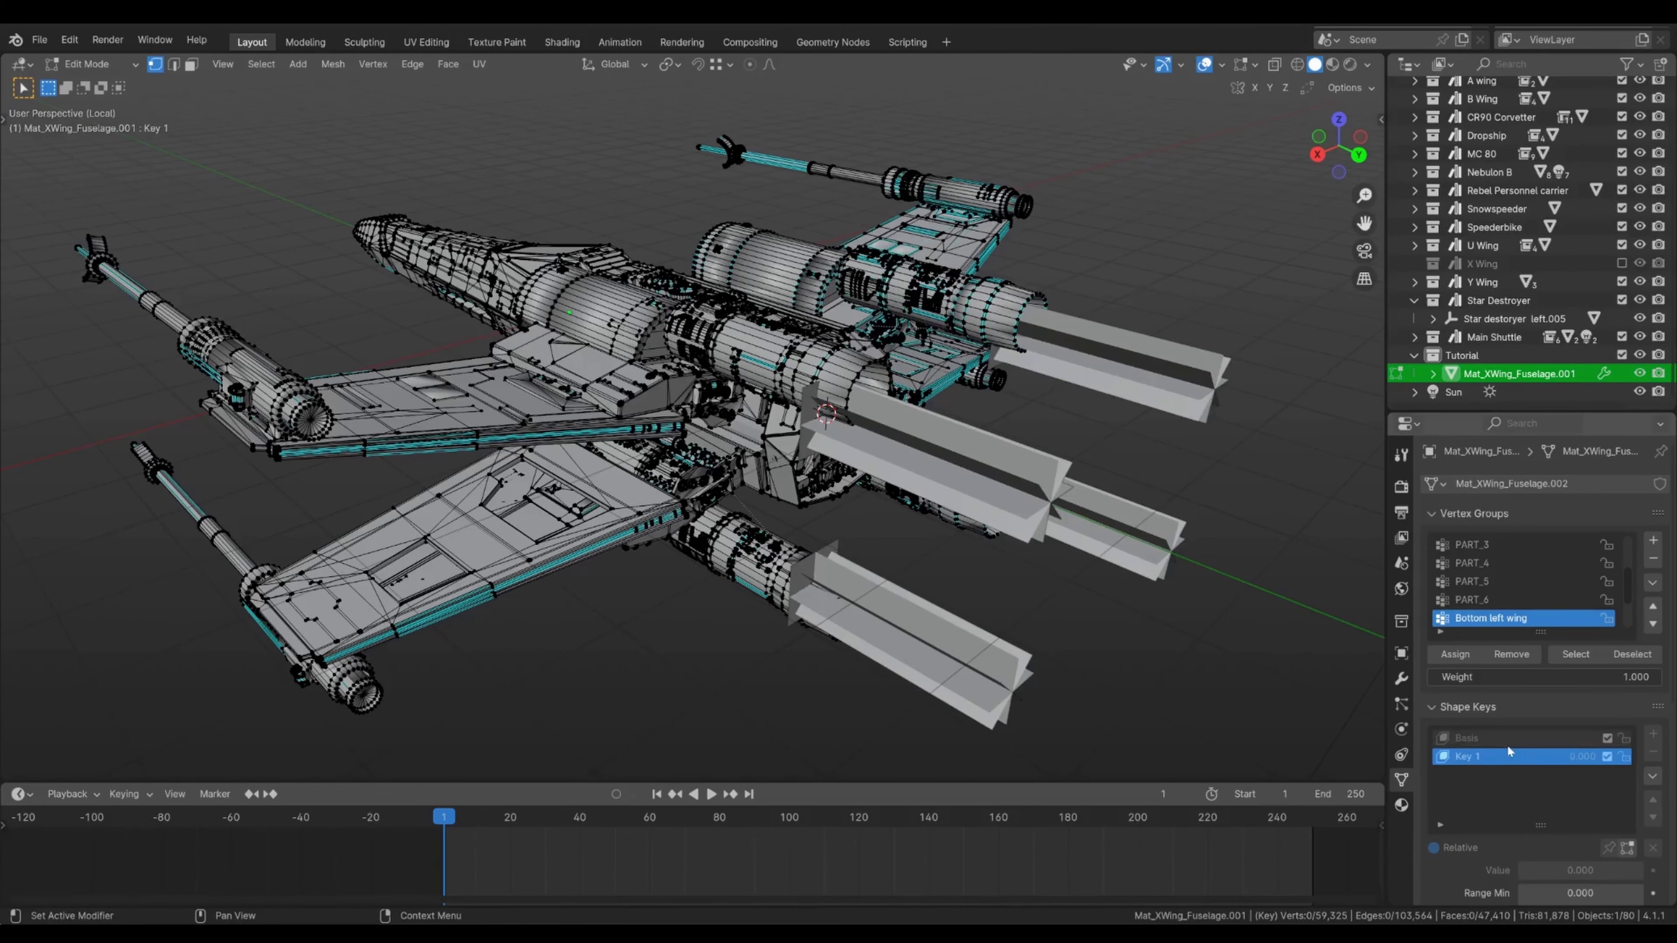
{"action": "scroll", "coordinate": [801, 383], "scroll_direction": "up", "scroll_amount": 5}
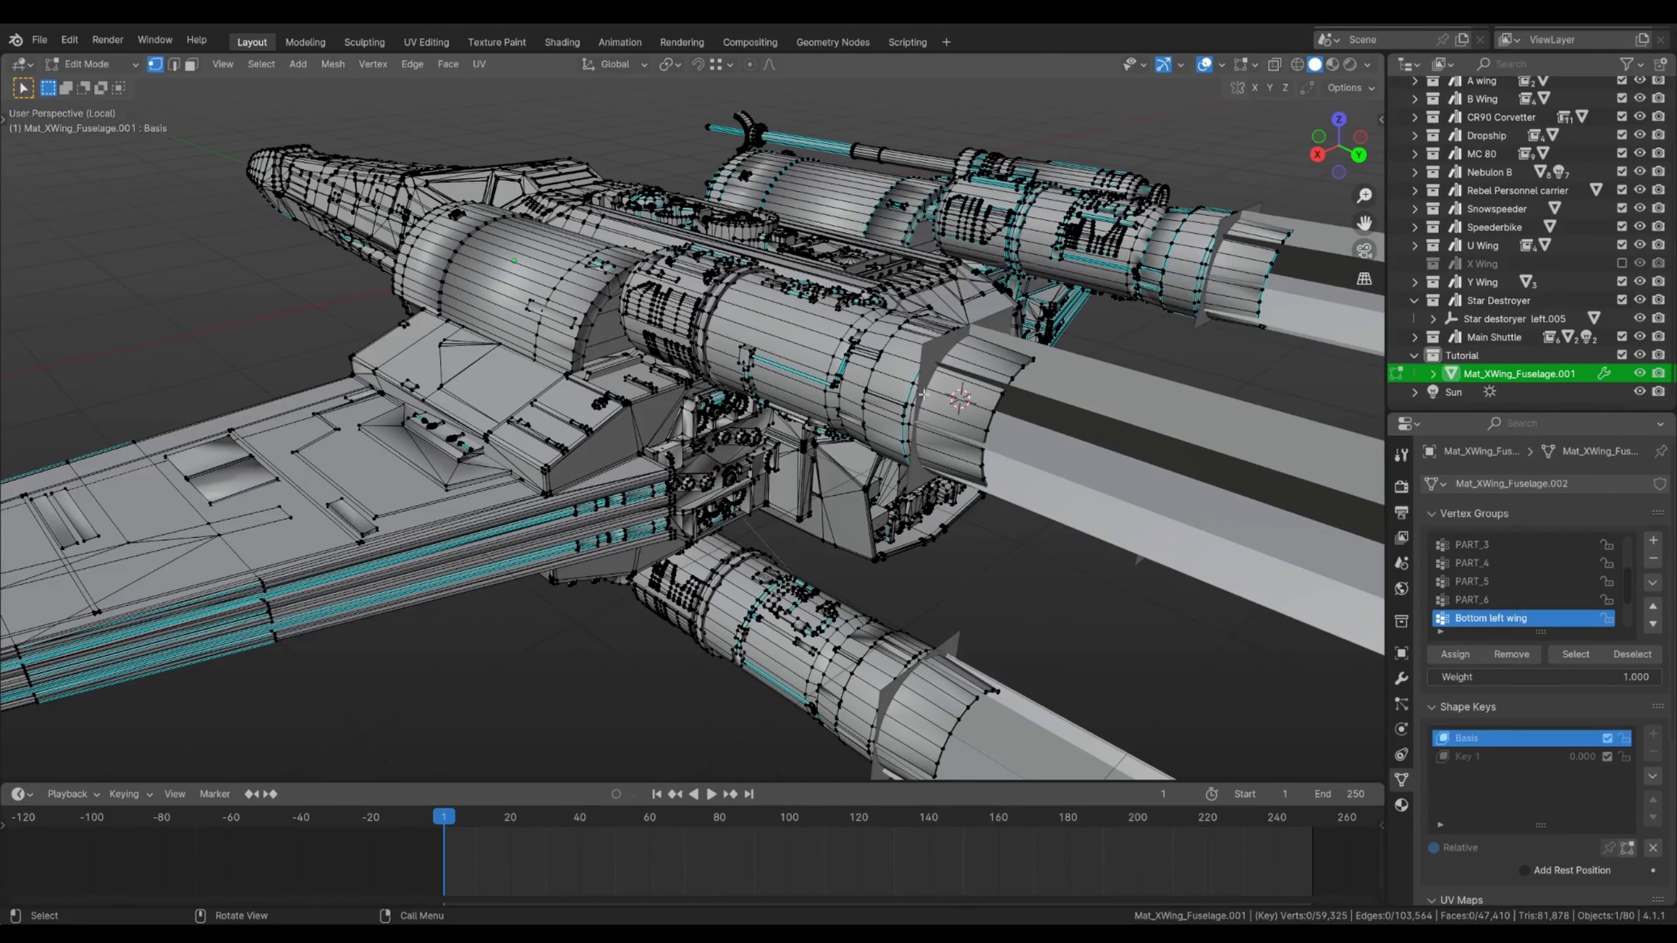
{"action": "middle_click_drag", "start_coordinate": [923, 395], "coordinate": [851, 380], "text": "shift"}
{"action": "left_click", "coordinate": [849, 380], "text": "alt"}
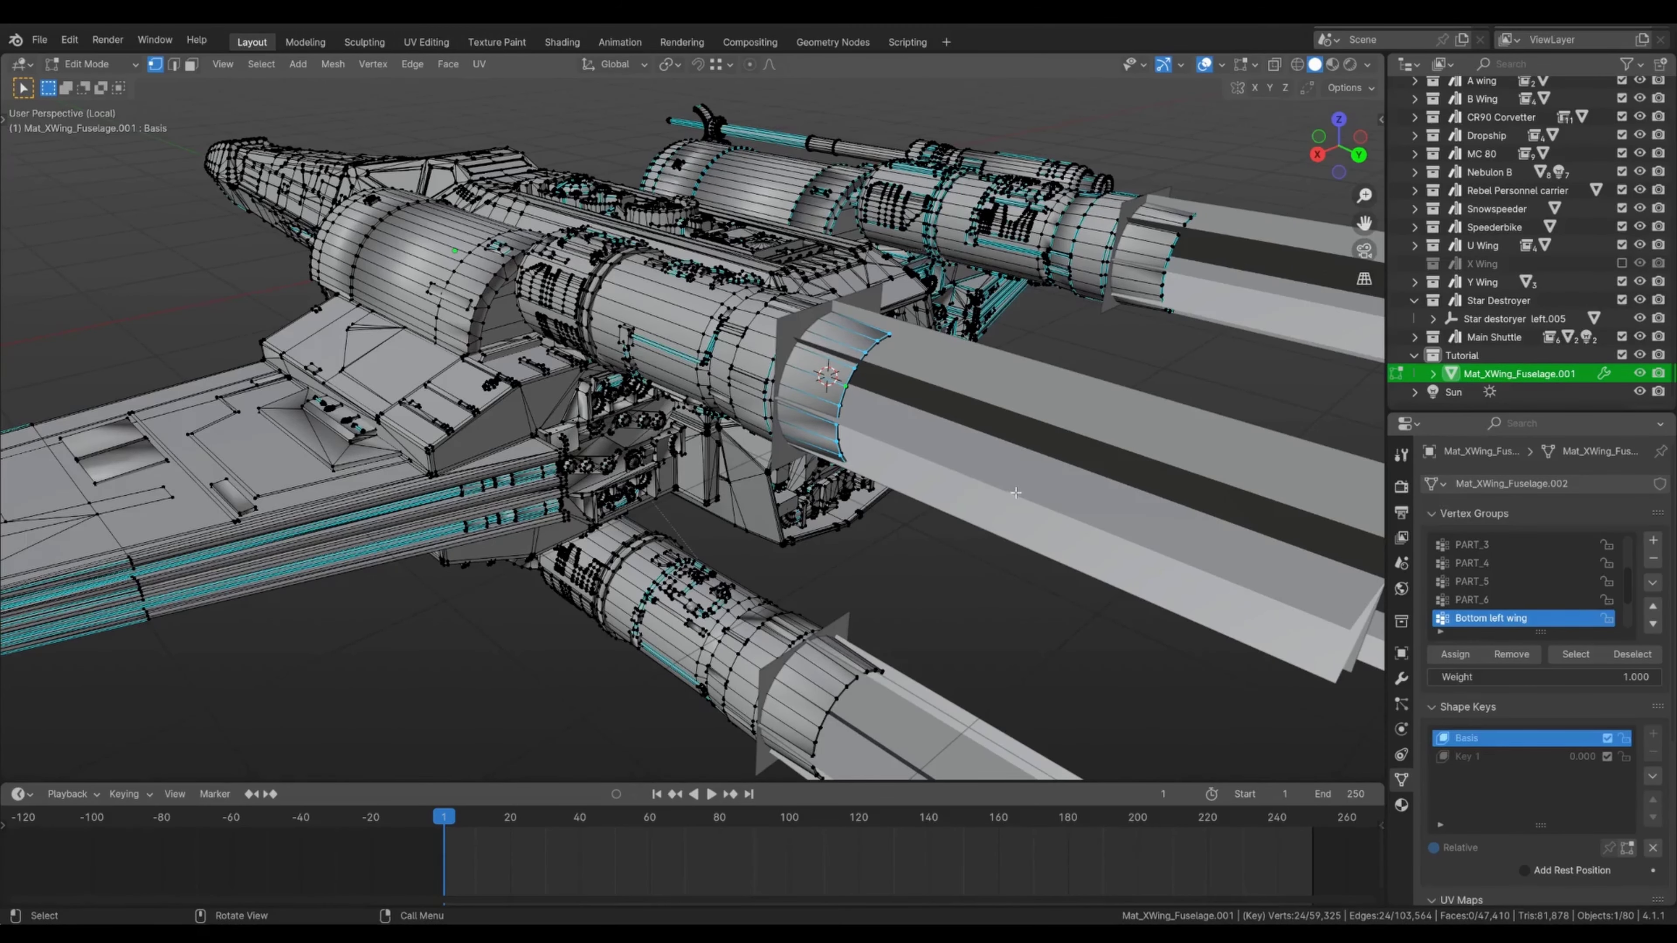
- Back in Object Mode, parent Thruster red.007 to the fuselage using the Vertex type
{"action": "key", "text": "Tab"}
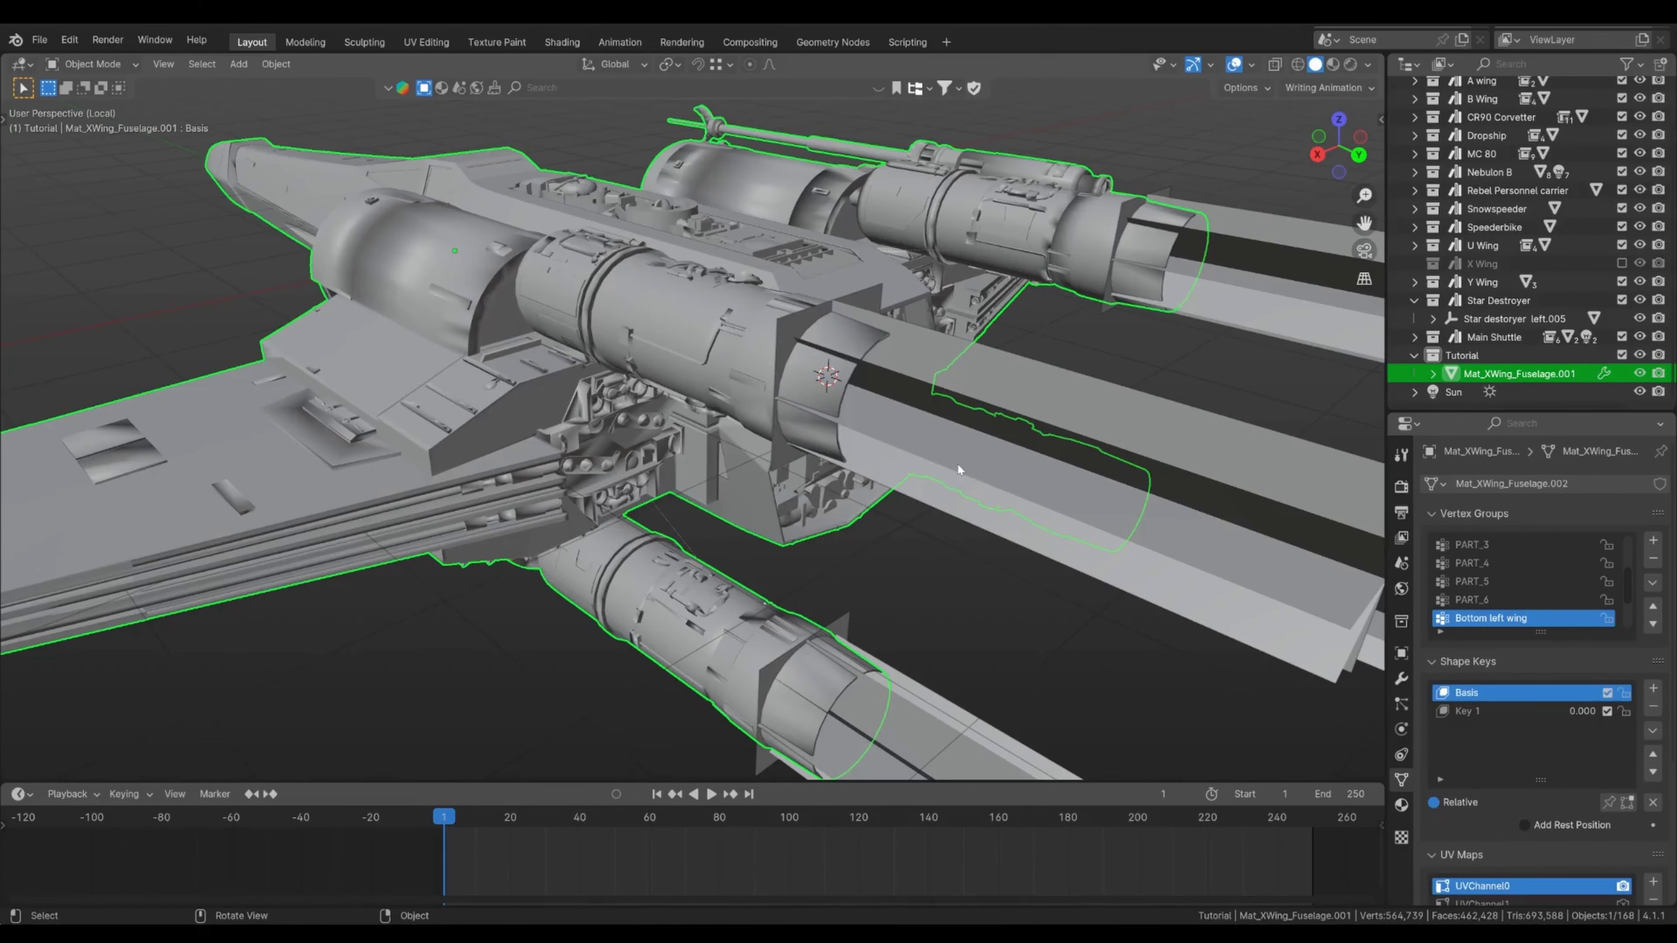
{"action": "left_click", "coordinate": [957, 463]}
{"action": "left_click", "coordinate": [649, 339], "text": "shift"}
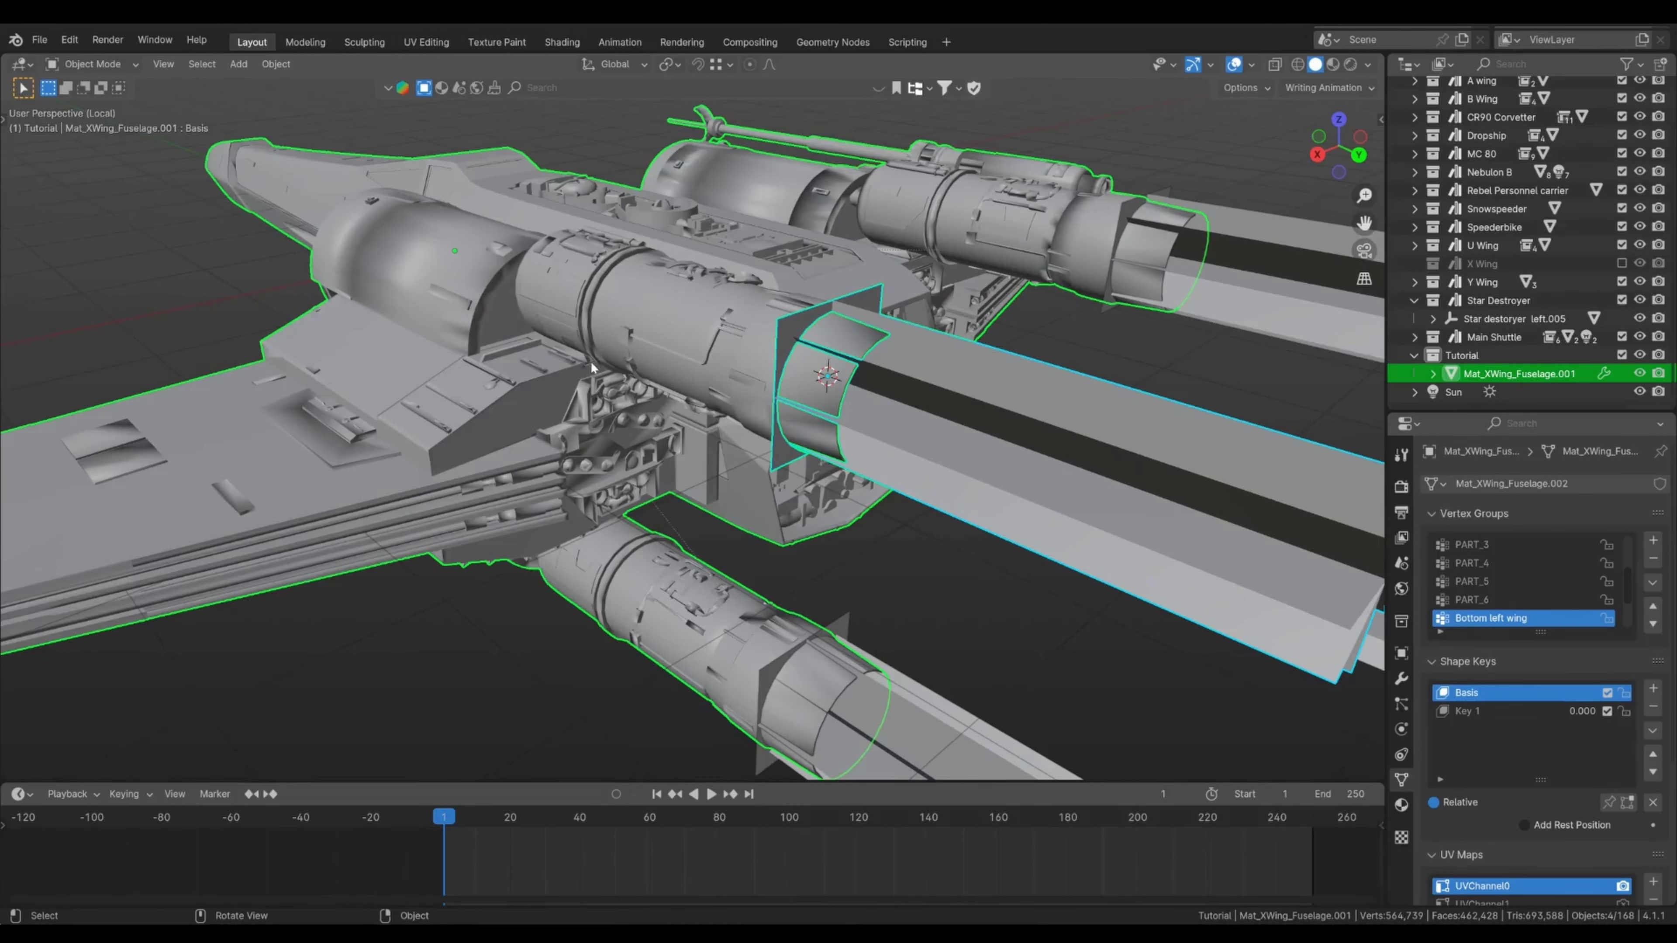
{"action": "key", "text": "ctrl+p"}
{"action": "left_click", "coordinate": [605, 423]}
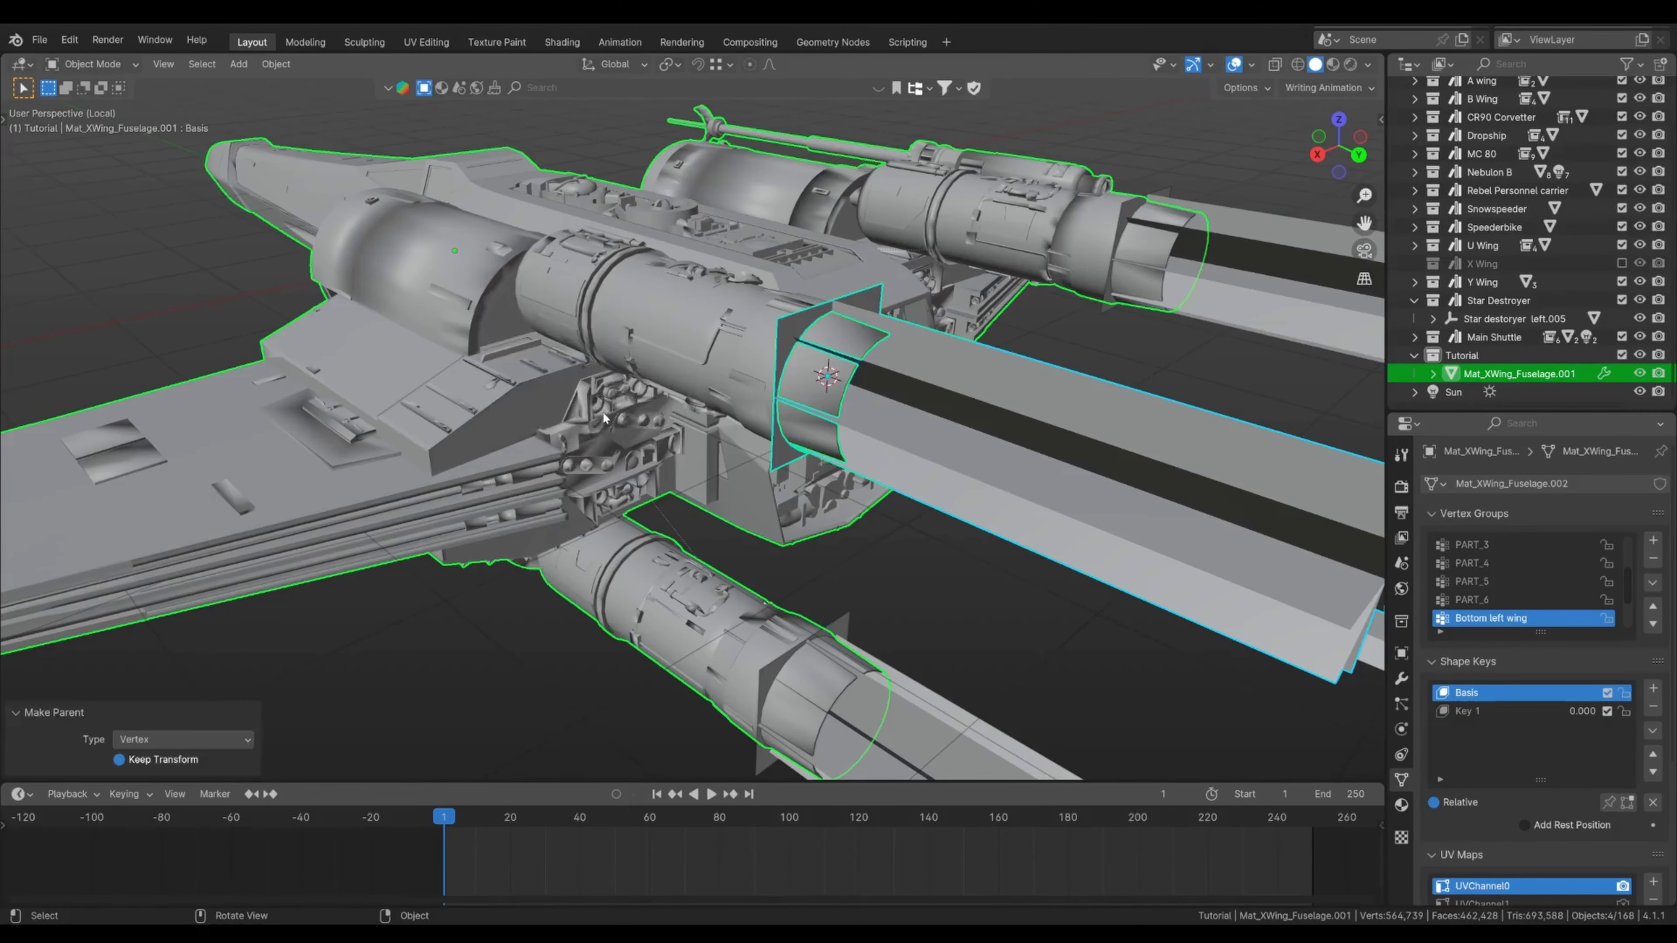
- Make Key 1 the fuselage's active shape key, and preview its value range in Solid and Material Preview shading
{"action": "scroll", "coordinate": [675, 386], "scroll_direction": "down", "scroll_amount": 3}
{"action": "left_click", "coordinate": [1082, 553]}
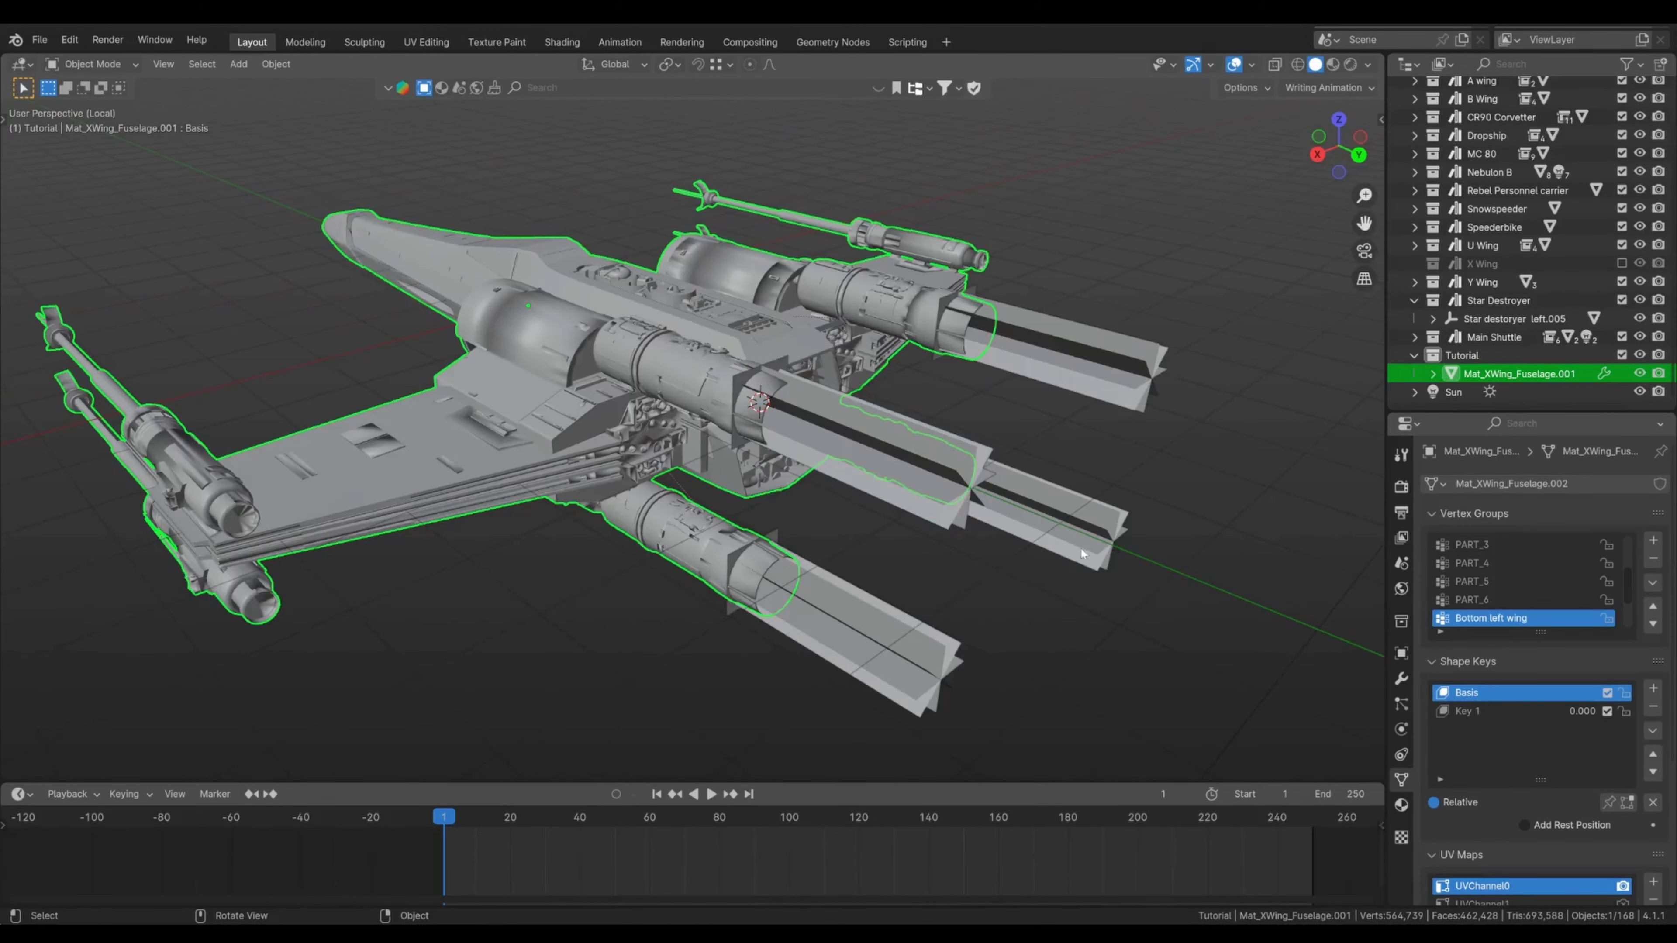
{"action": "left_click", "coordinate": [1476, 712]}
{"action": "mouse_move", "coordinate": [1580, 825]}
{"action": "left_mouse_down"}
{"action": "mouse_move", "coordinate": [1631, 825]}
{"action": "mouse_move", "coordinate": [1538, 825]}
{"action": "mouse_move", "coordinate": [1634, 825]}
{"action": "mouse_move", "coordinate": [1538, 825]}
{"action": "left_mouse_up"}
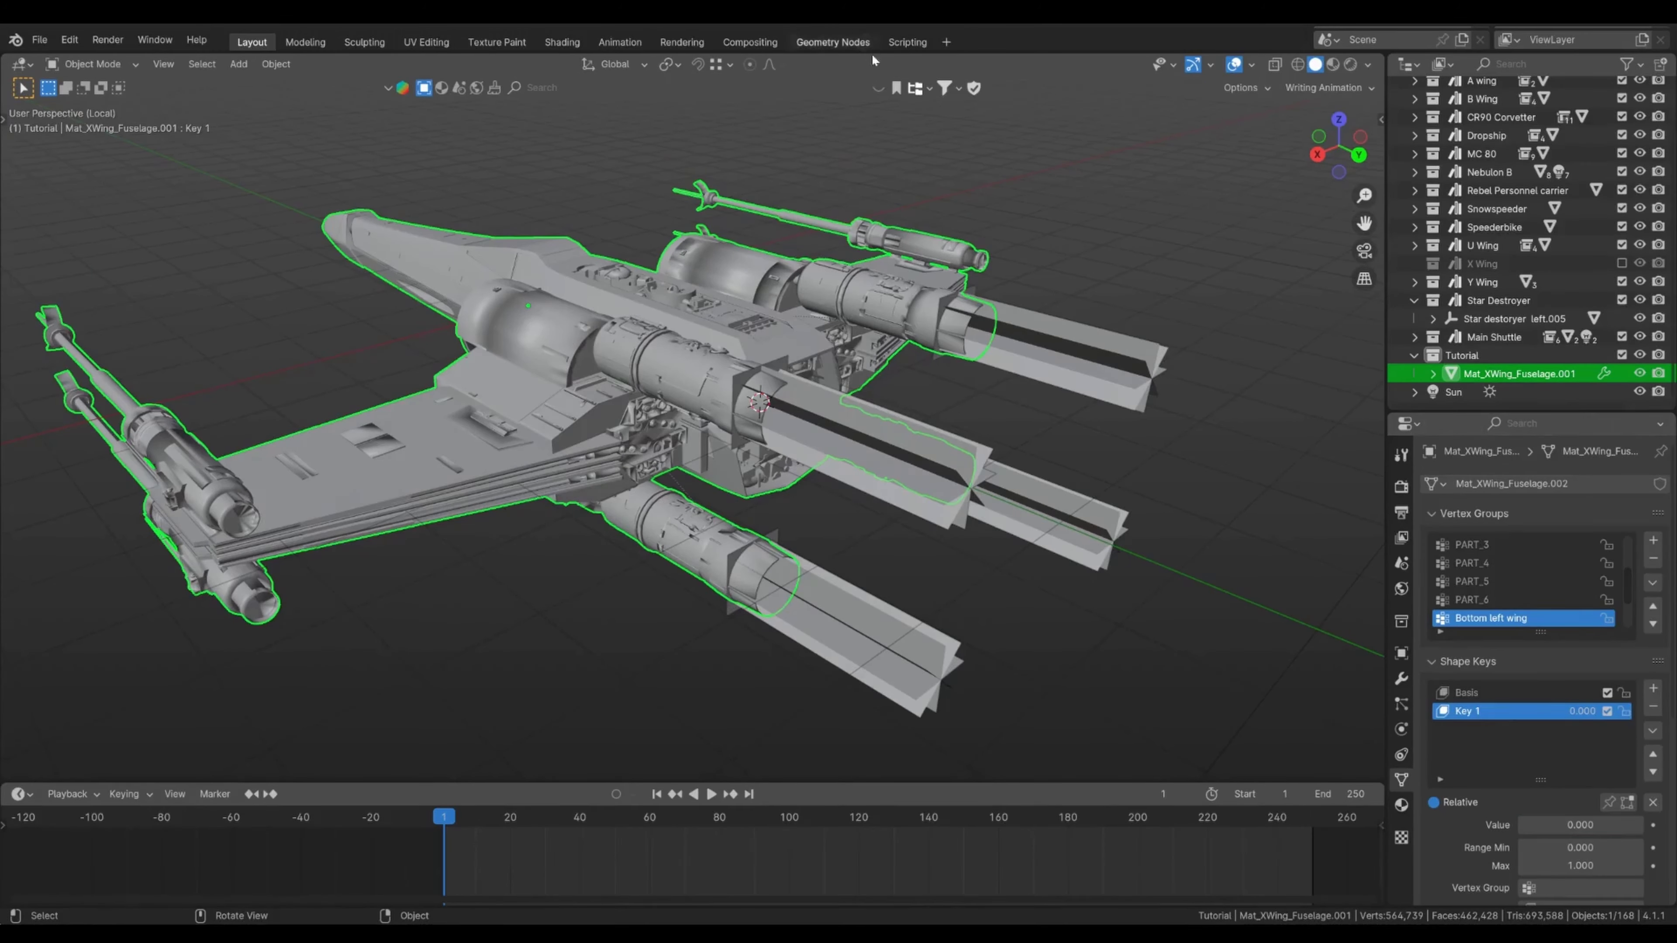
{"action": "key", "text": "z"}
{"action": "left_click", "coordinate": [940, 376]}
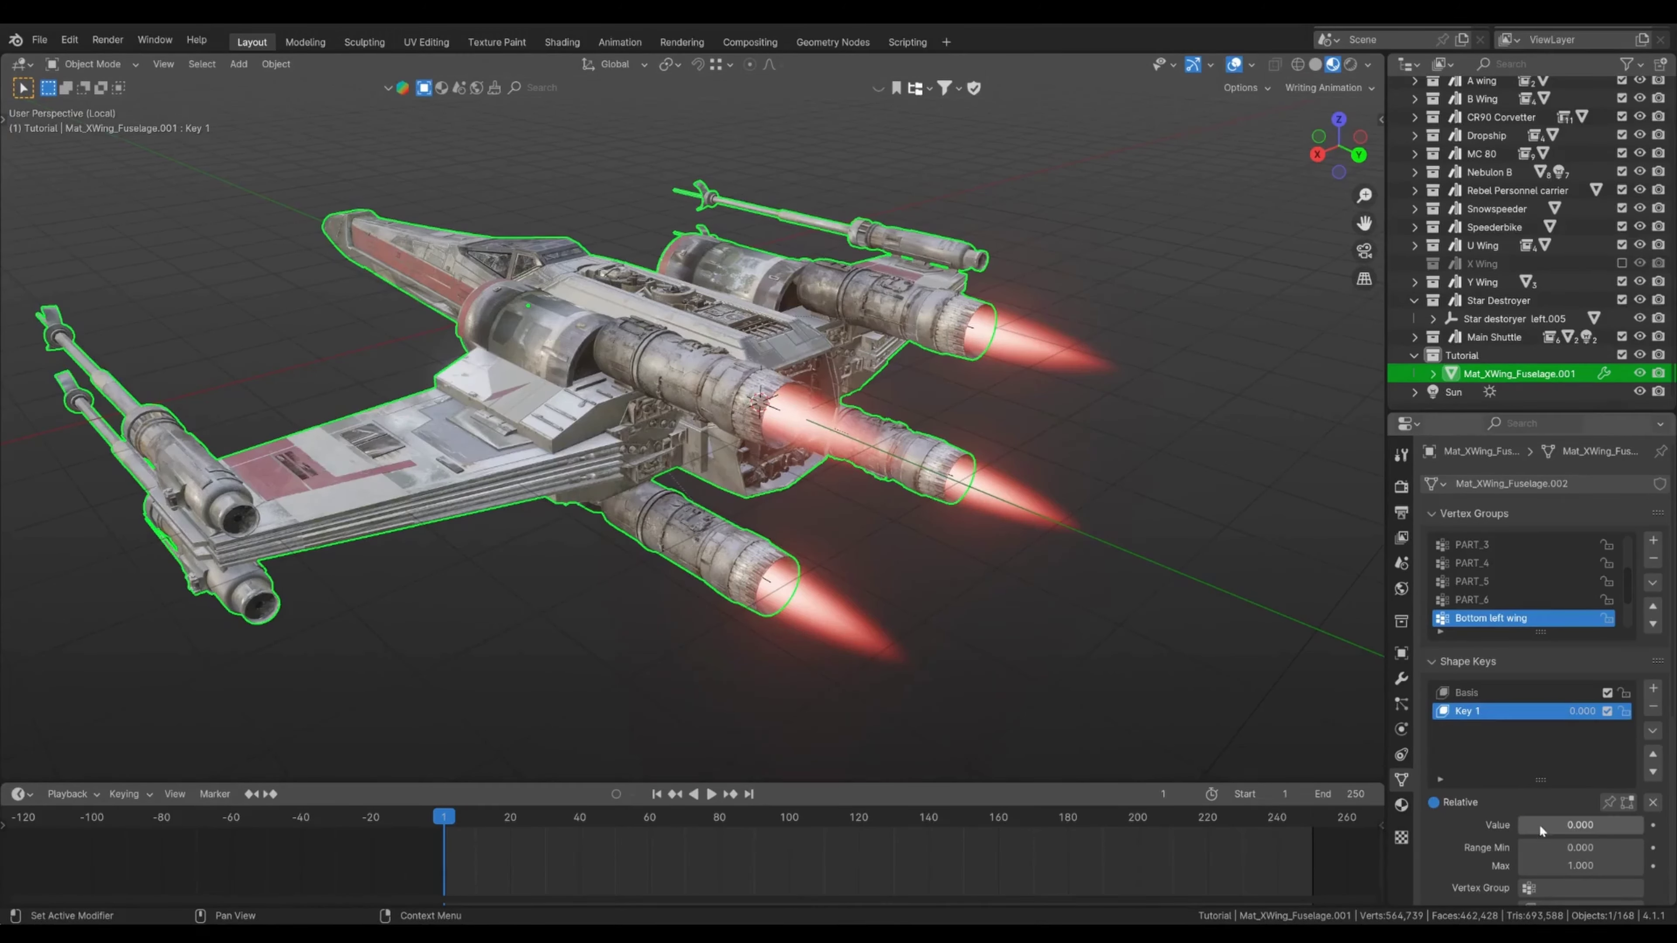
{"action": "mouse_move", "coordinate": [1540, 831]}
{"action": "left_mouse_down"}
{"action": "mouse_move", "coordinate": [1630, 825]}
{"action": "mouse_move", "coordinate": [1539, 825]}
{"action": "left_mouse_up"}
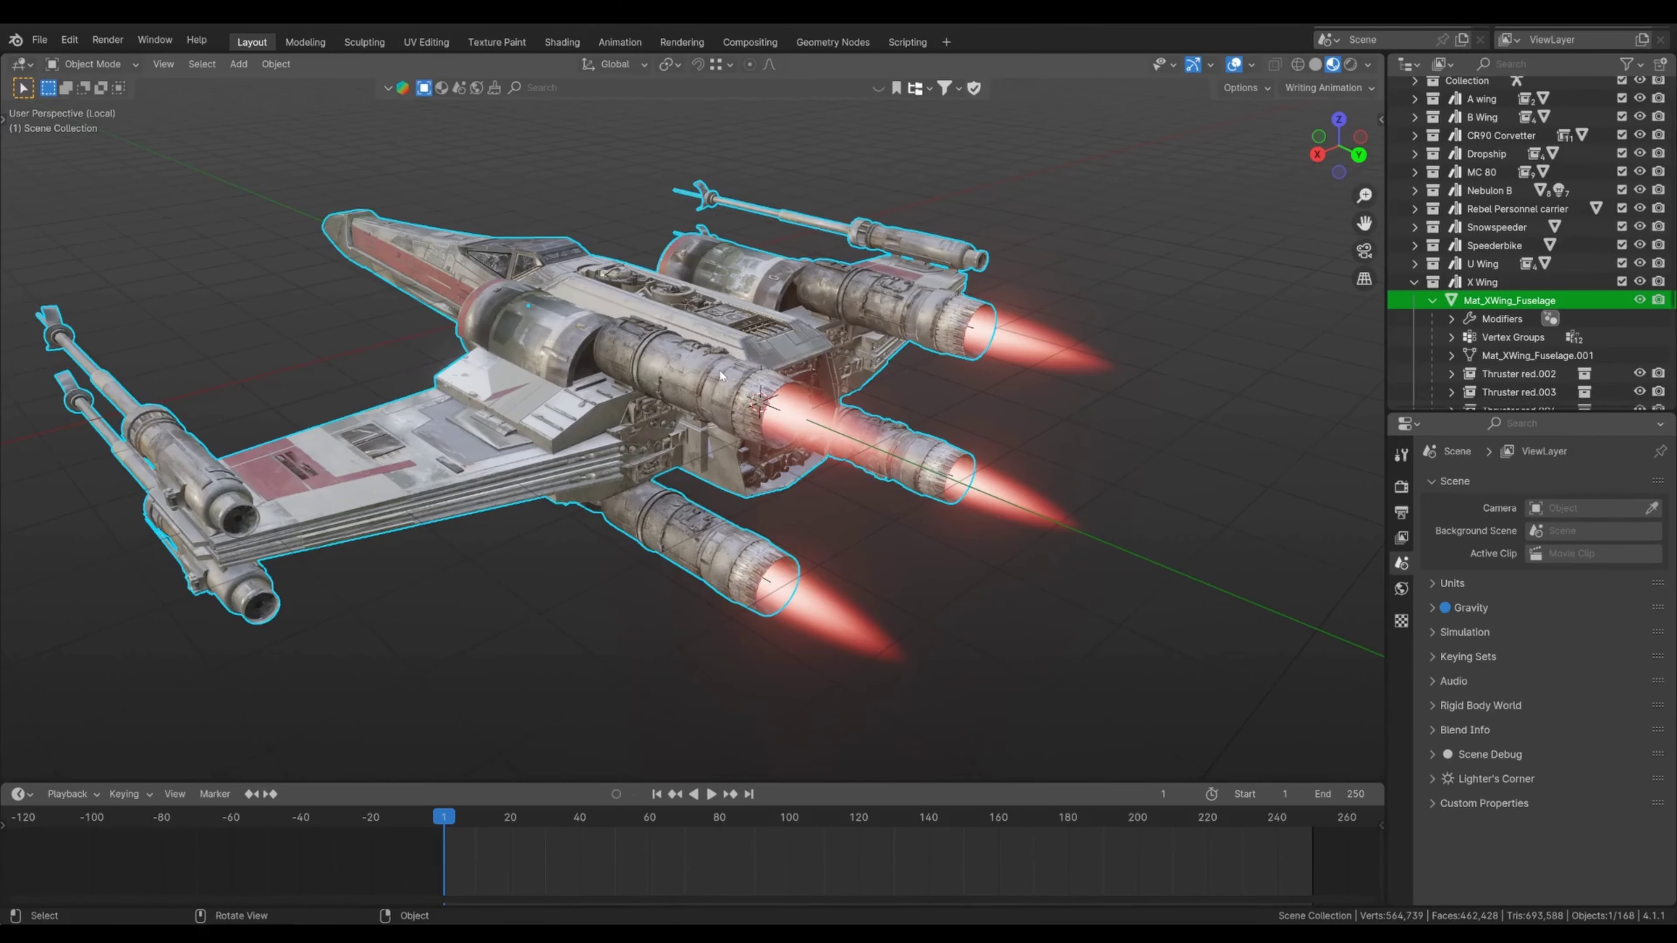
- Select Mat_XWing_Fuselage in the X Wing collection and preview its Key 1 shape key by varying the value
{"action": "left_click", "coordinate": [1511, 301]}
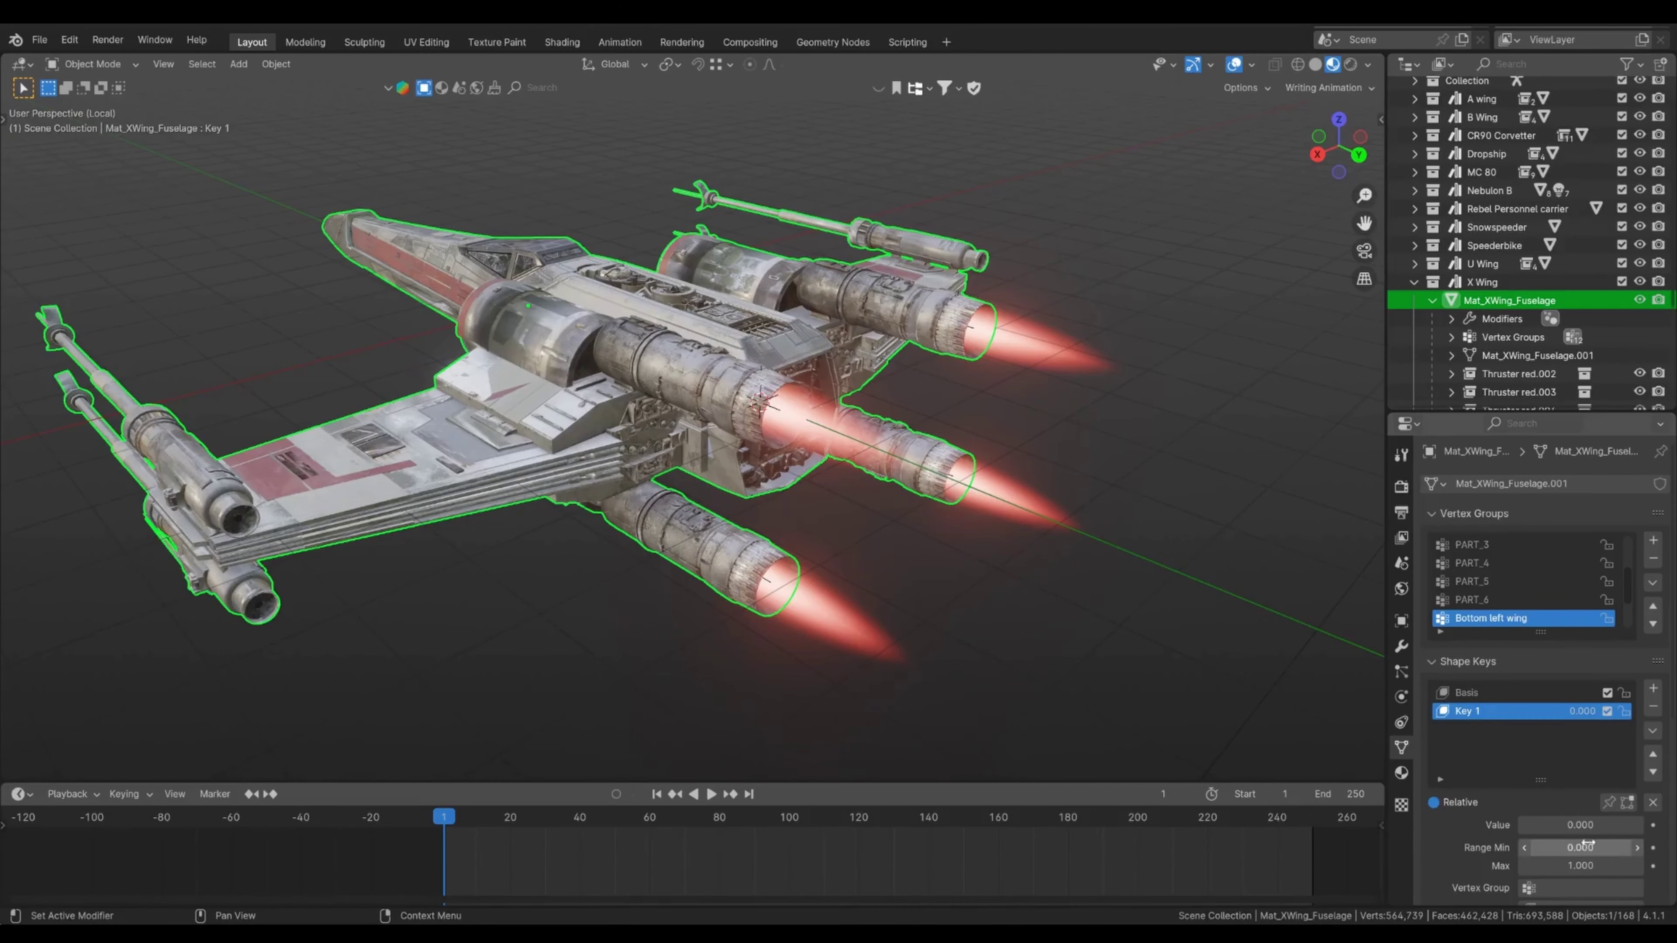
{"action": "mouse_move", "coordinate": [1545, 825]}
{"action": "left_mouse_down"}
{"action": "mouse_move", "coordinate": [1637, 825]}
{"action": "mouse_move", "coordinate": [1538, 825]}
{"action": "left_mouse_up"}
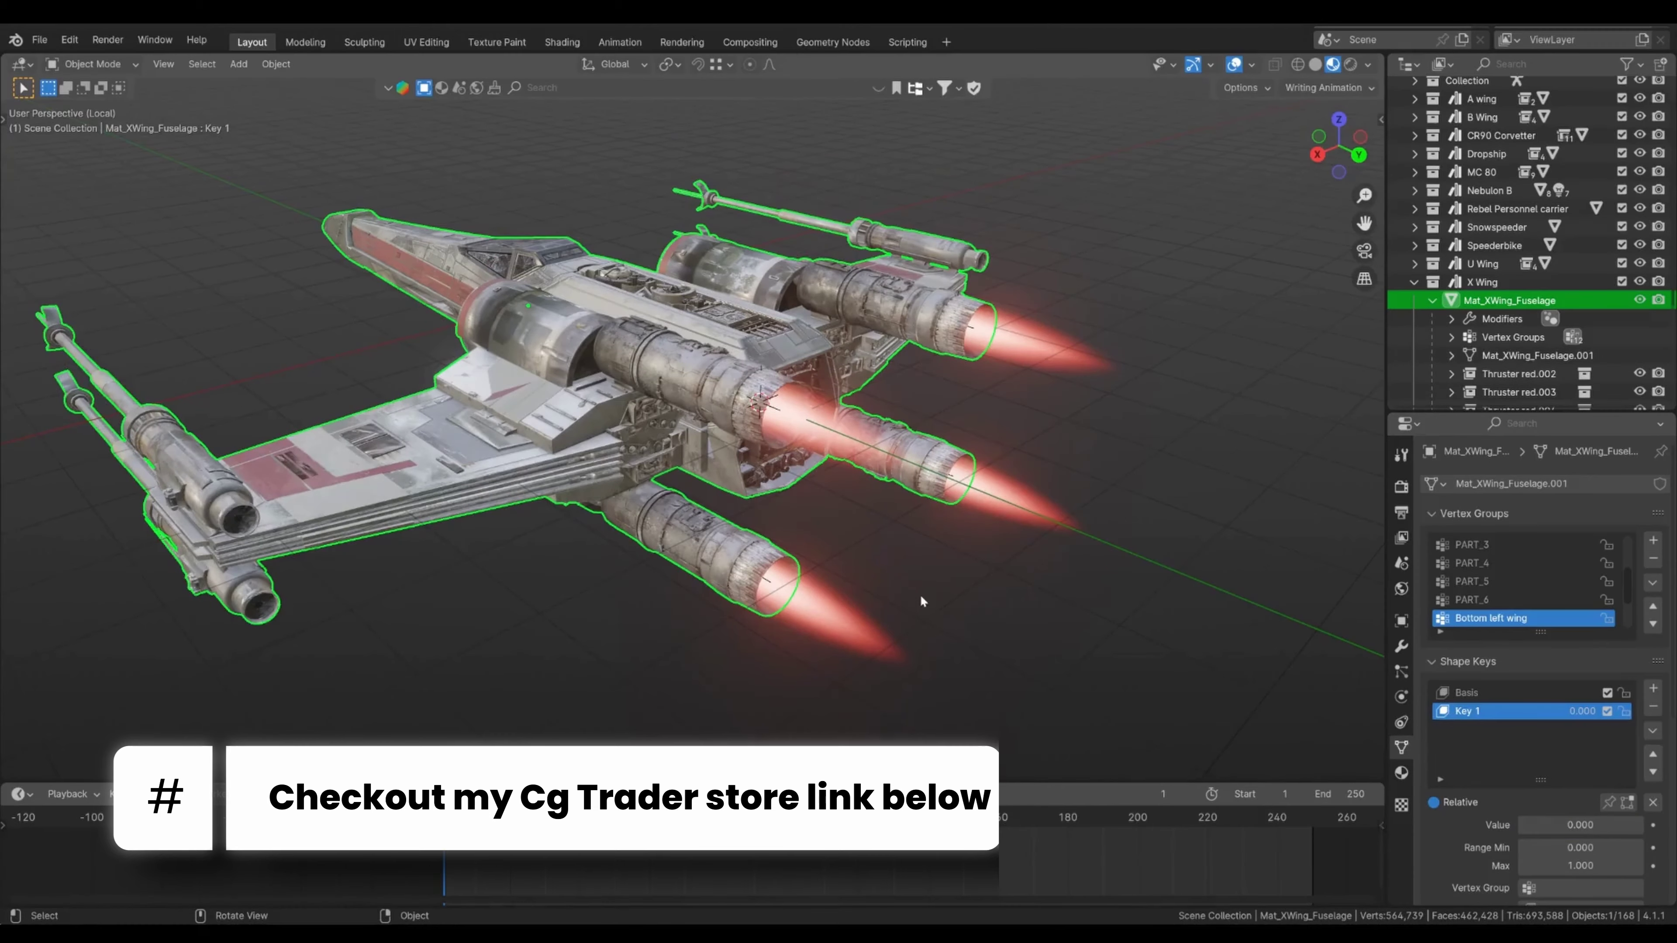
{"action": "mouse_move", "coordinate": [921, 600]}
{"action": "middle_mouse_down"}
{"action": "mouse_move", "coordinate": [802, 570]}
{"action": "mouse_move", "coordinate": [896, 580]}
{"action": "middle_mouse_up"}
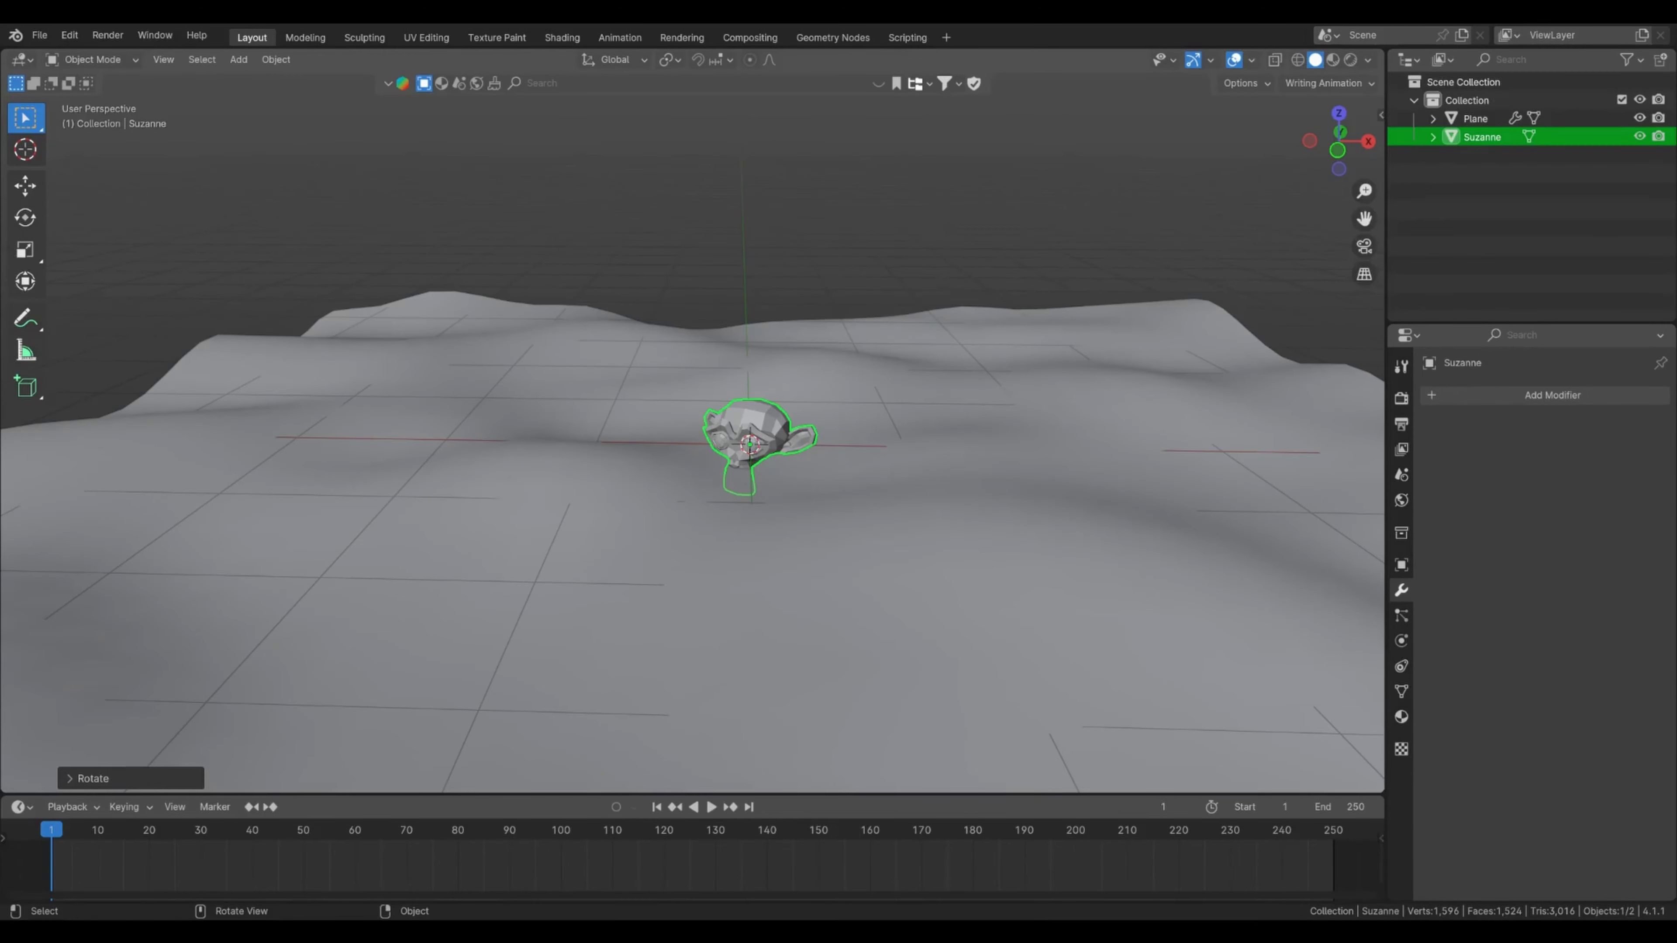
- Select the terrain plane, try moving it, and set its Displace modifier's strength to 1.5
{"action": "middle_click_drag", "start_coordinate": [921, 514], "coordinate": [940, 427]}
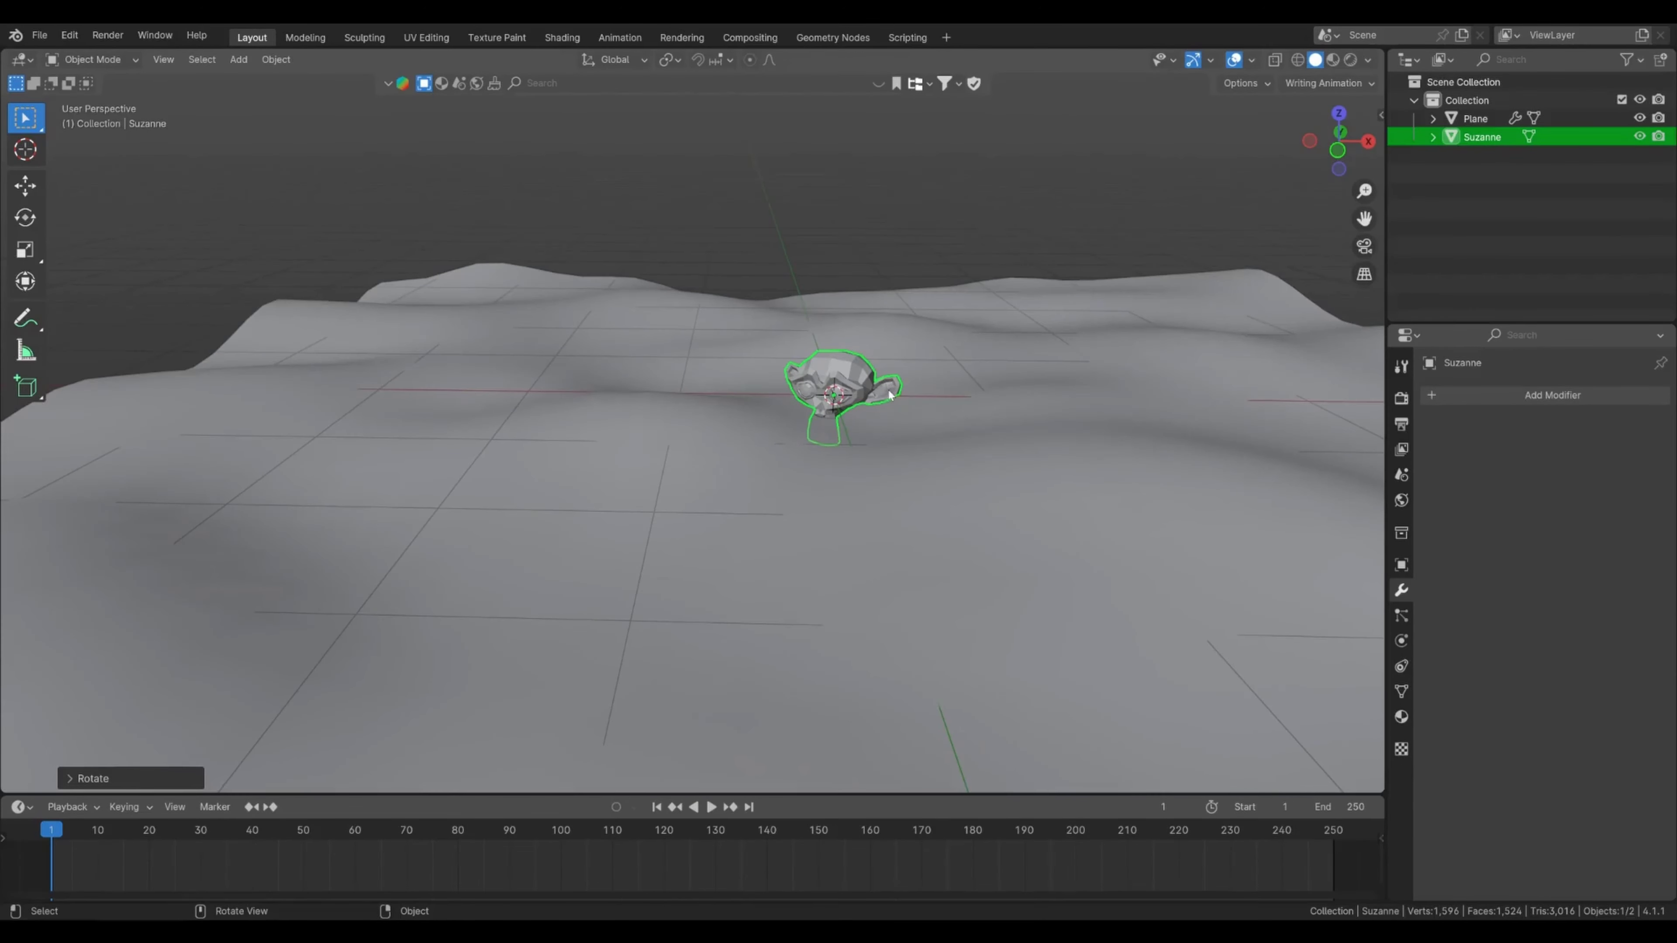
{"action": "left_click", "coordinate": [940, 426]}
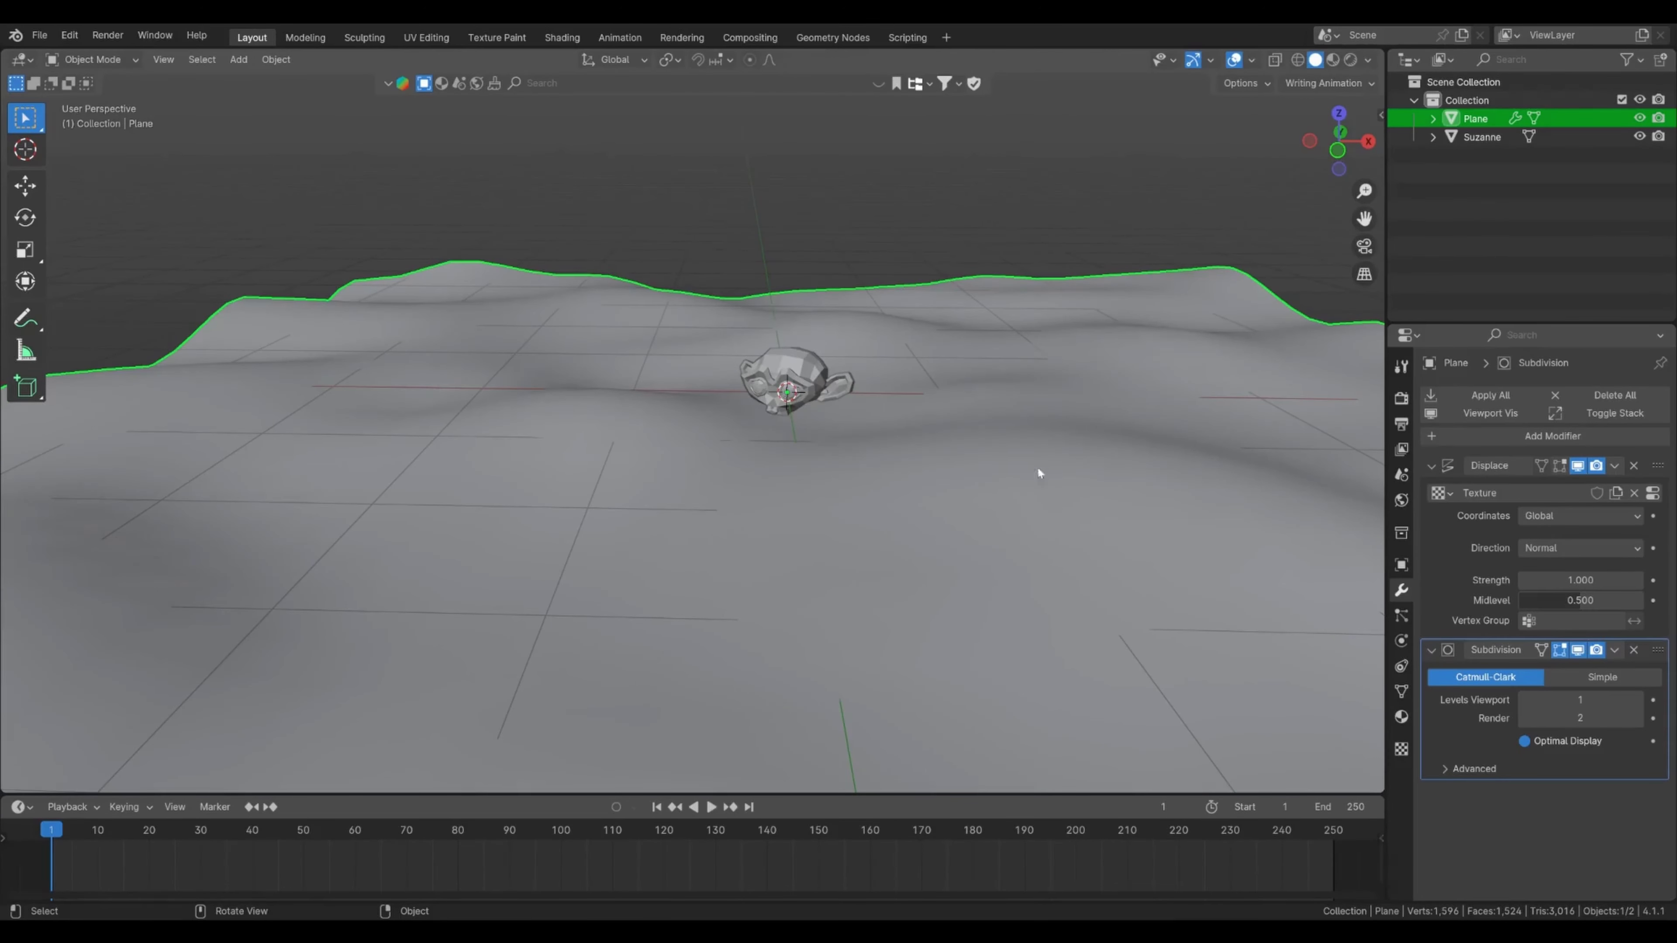
{"action": "key", "text": "g"}
{"action": "right_click", "coordinate": [1152, 530]}
{"action": "key", "text": "Return"}
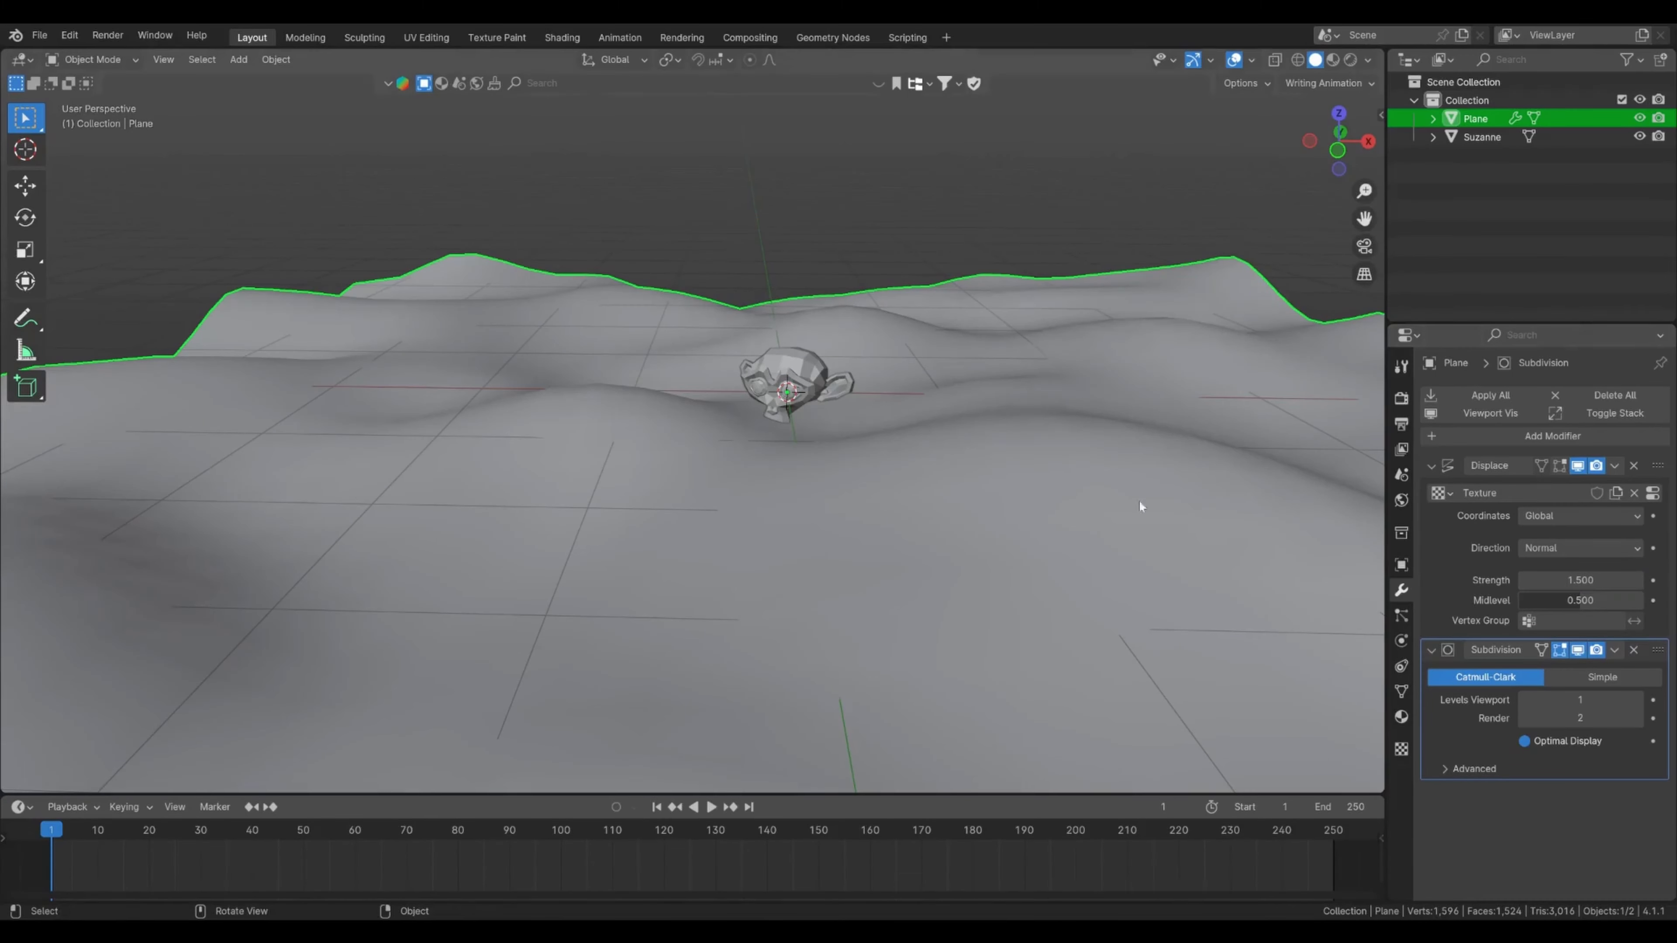
- Try moving the displaced terrain plane sideways in both directions while Suzanne is unparented
{"action": "key", "text": "g"}
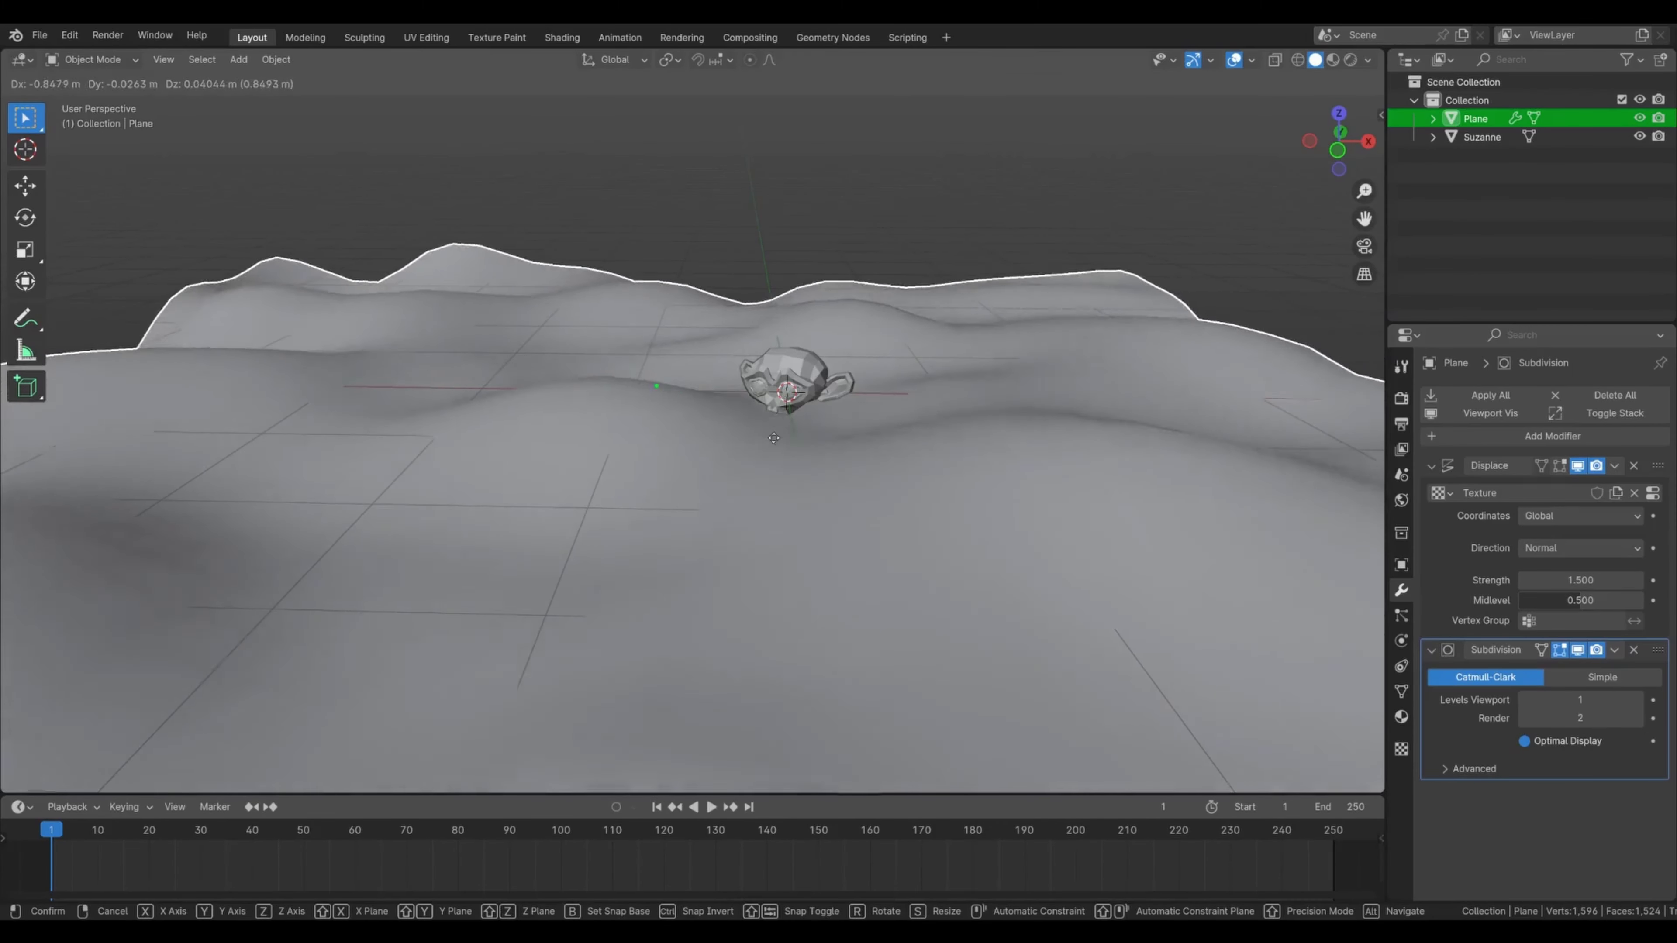
{"action": "right_click", "coordinate": [769, 442]}
{"action": "left_click", "coordinate": [797, 392]}
{"action": "left_click", "coordinate": [805, 448]}
{"action": "key", "text": "g"}
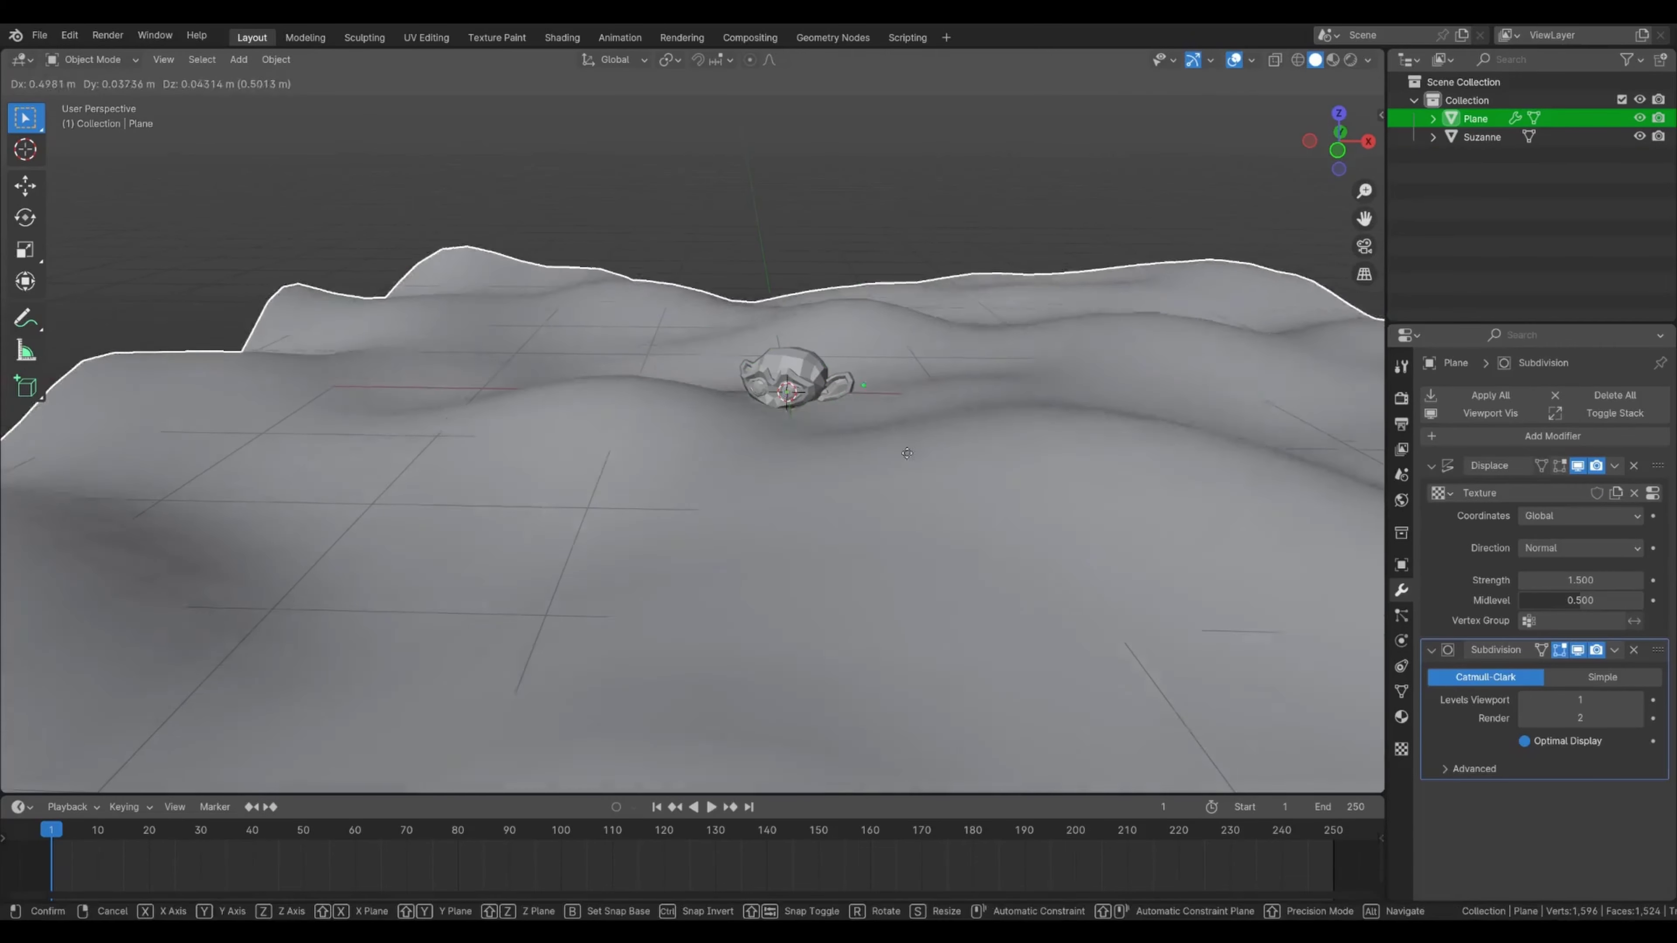
{"action": "right_click", "coordinate": [848, 446]}
- Parent Suzanne to the terrain plane with the Object (Keep Transform) option
{"action": "left_click", "coordinate": [815, 377]}
{"action": "left_click", "coordinate": [866, 460], "text": "shift"}
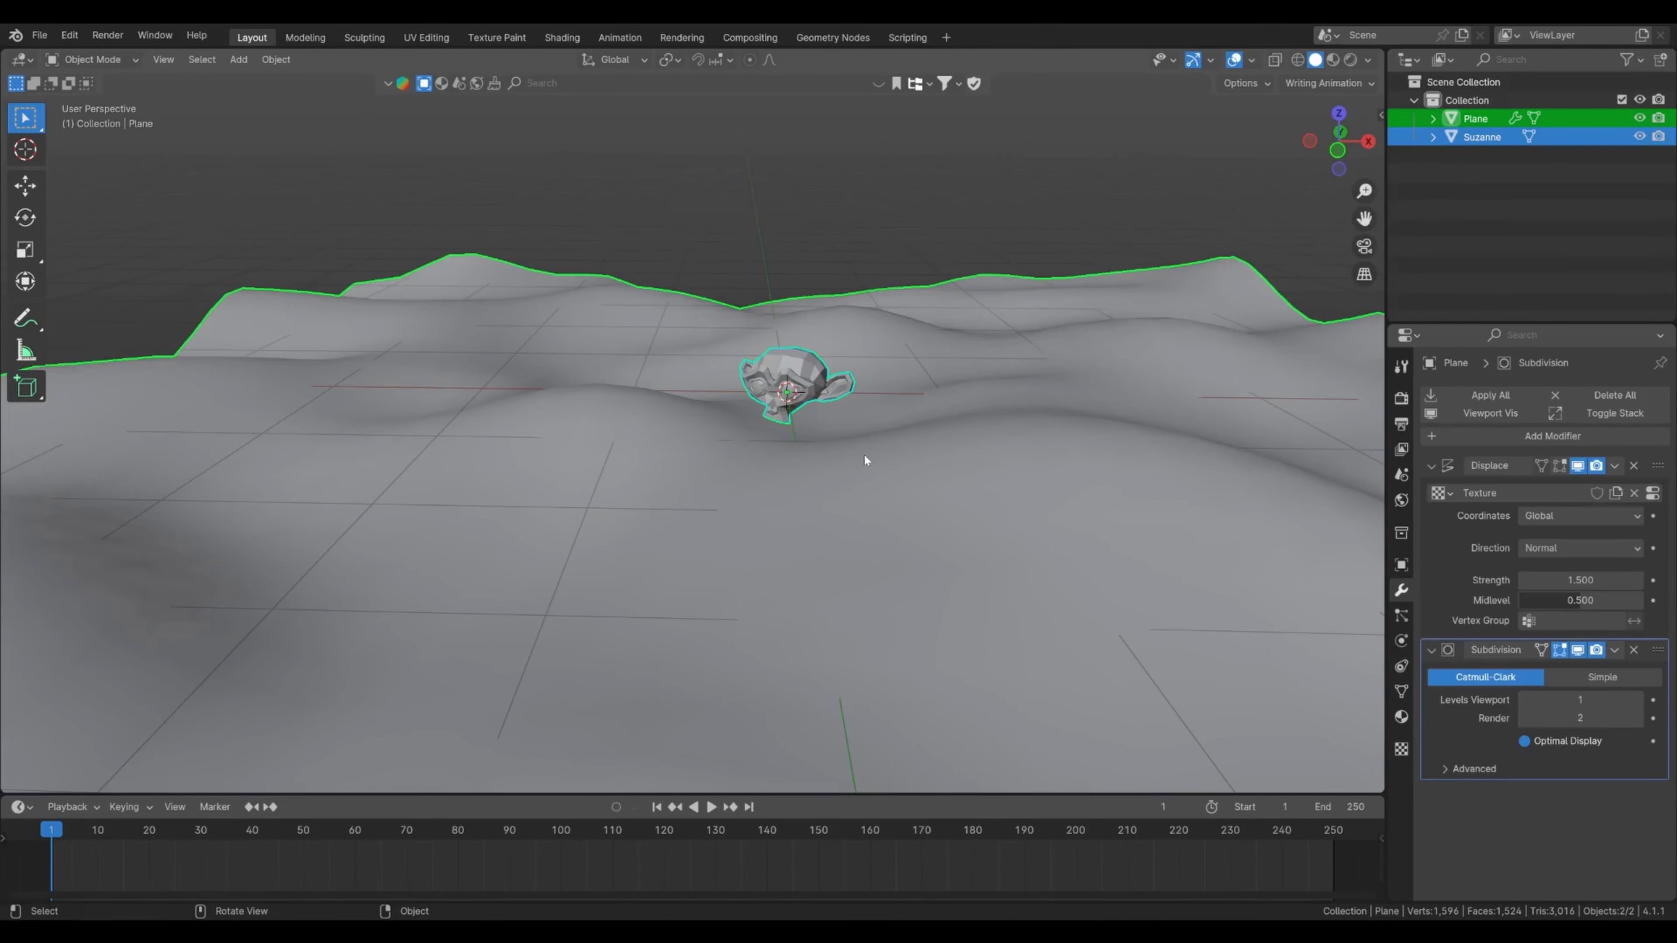
{"action": "key", "text": "ctrl+p"}
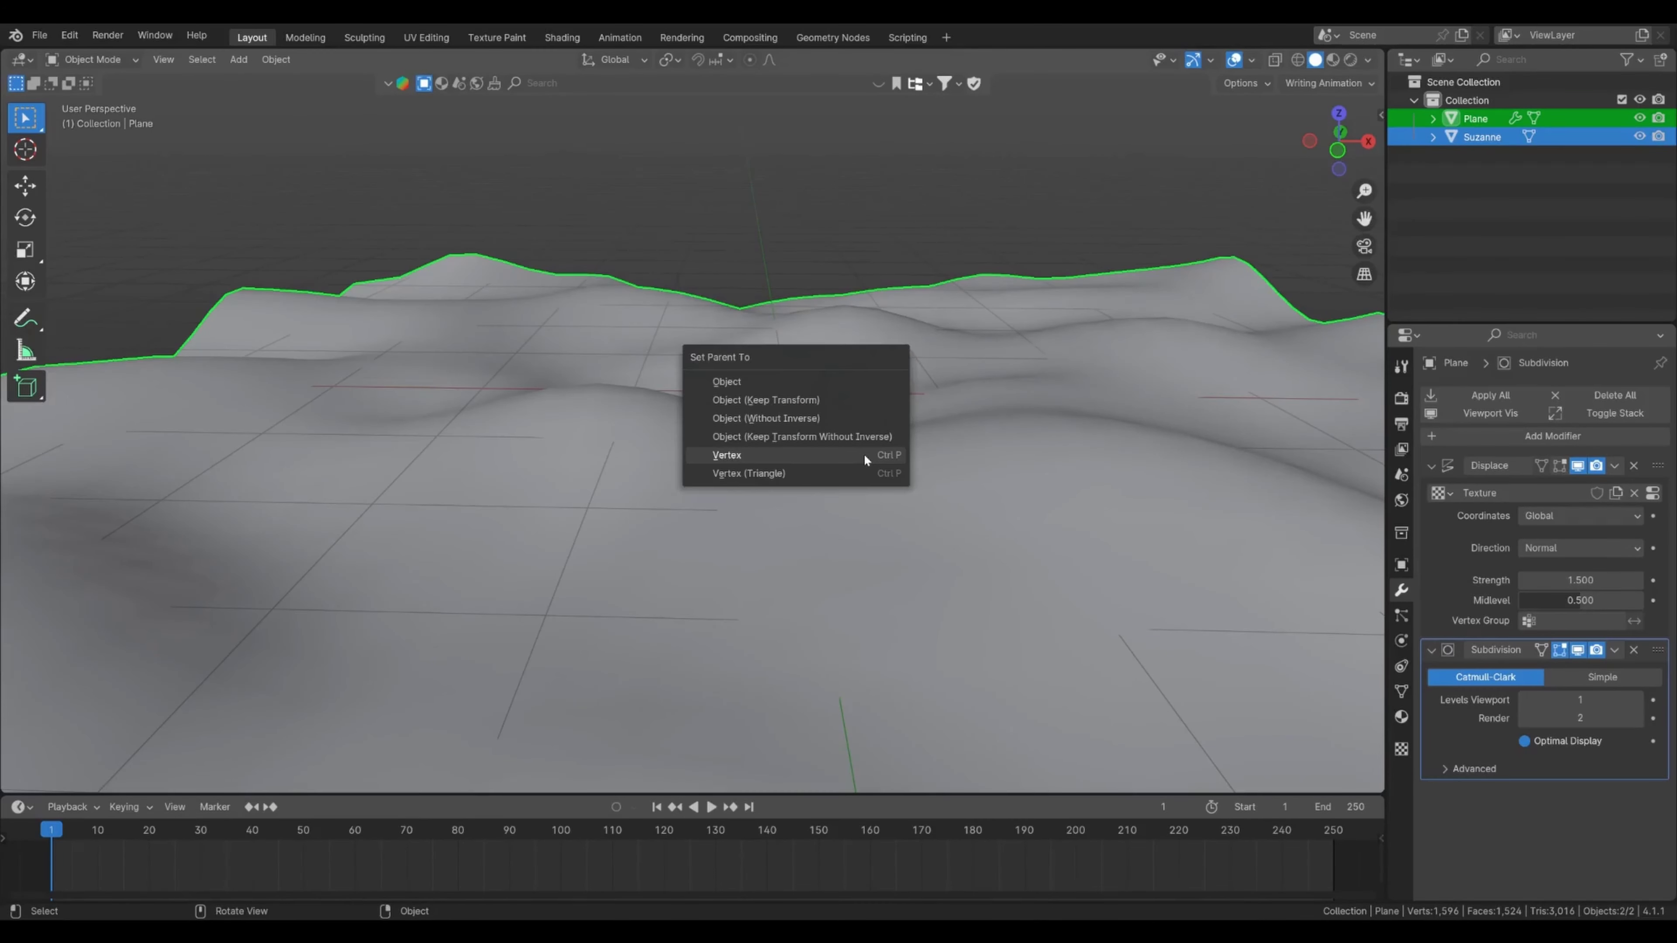
{"action": "left_click", "coordinate": [835, 403]}
- Try moving the terrain plane with Suzanne parented to it
{"action": "key", "text": "g"}
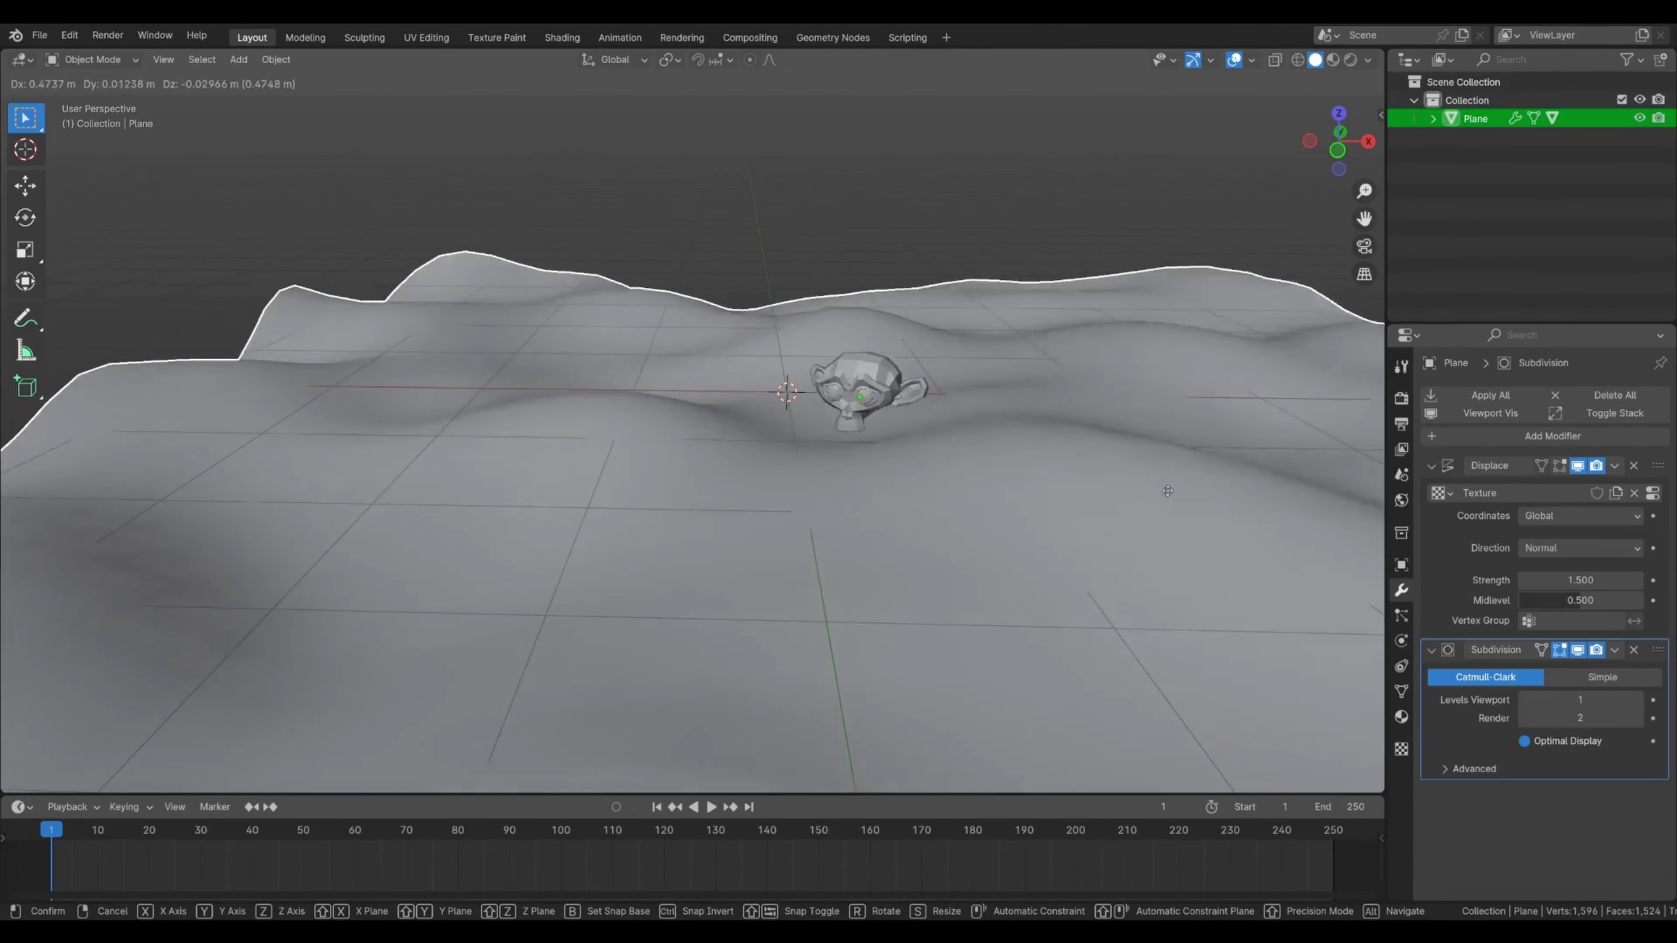
{"action": "right_click", "coordinate": [1223, 463]}
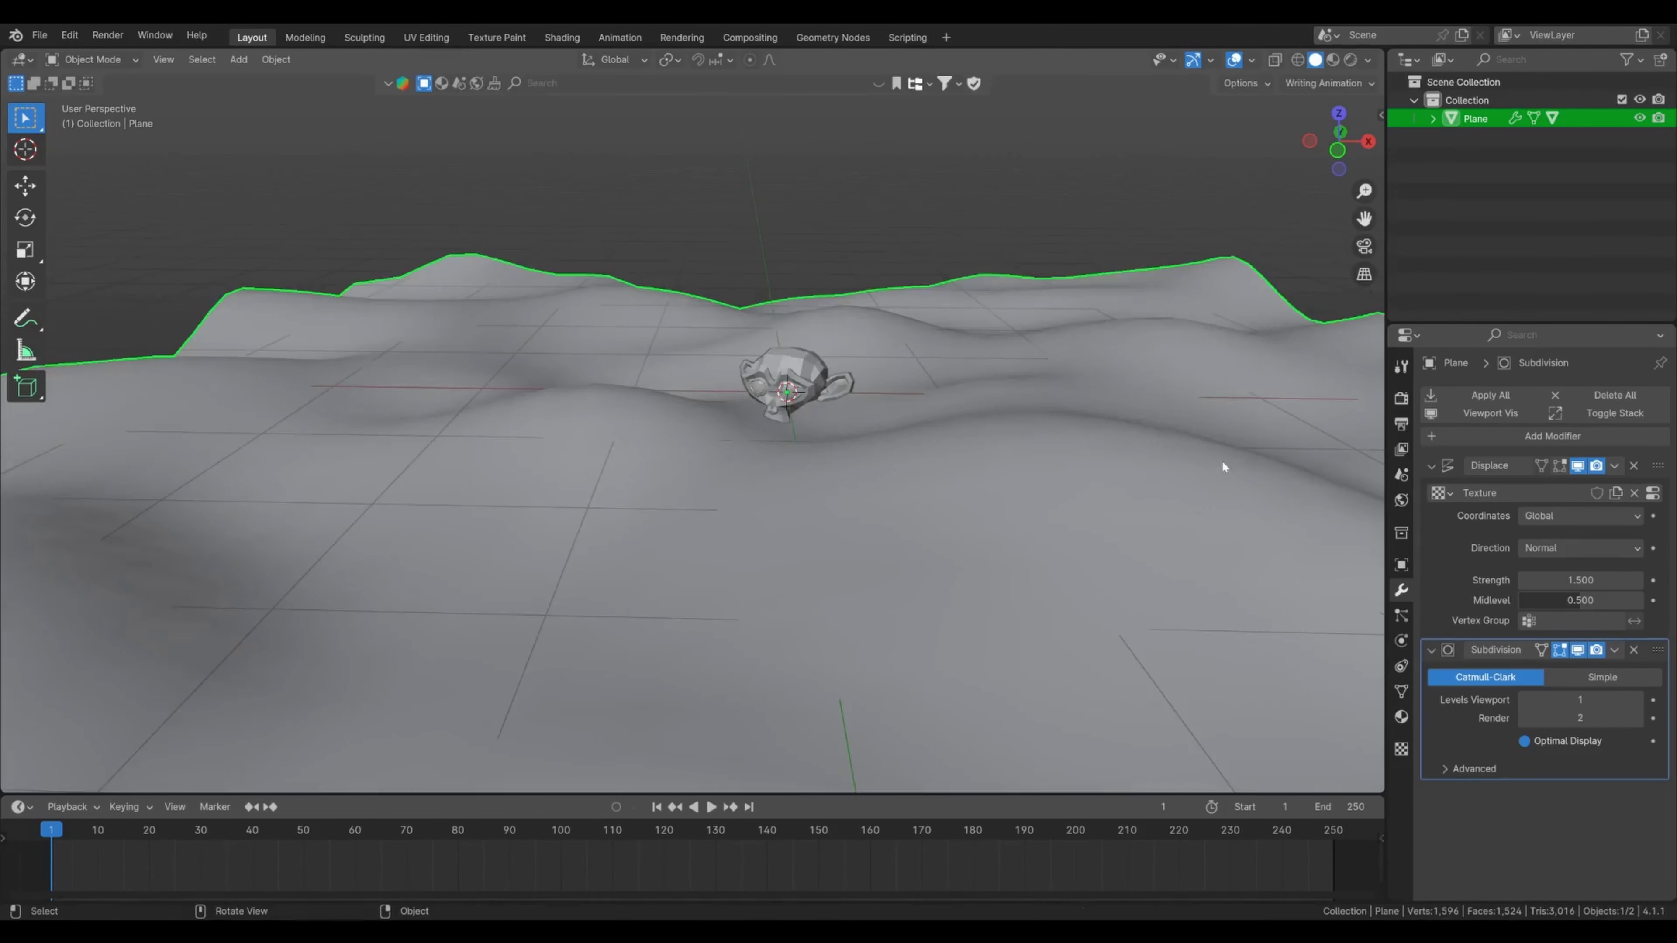
{"action": "key", "text": "g"}
{"action": "right_click", "coordinate": [1040, 451]}
- Edit the terrain plane's mesh and select the single vertex beneath Suzanne
{"action": "scroll", "coordinate": [817, 393], "scroll_direction": "up", "scroll_amount": 2}
{"action": "left_click", "coordinate": [827, 406]}
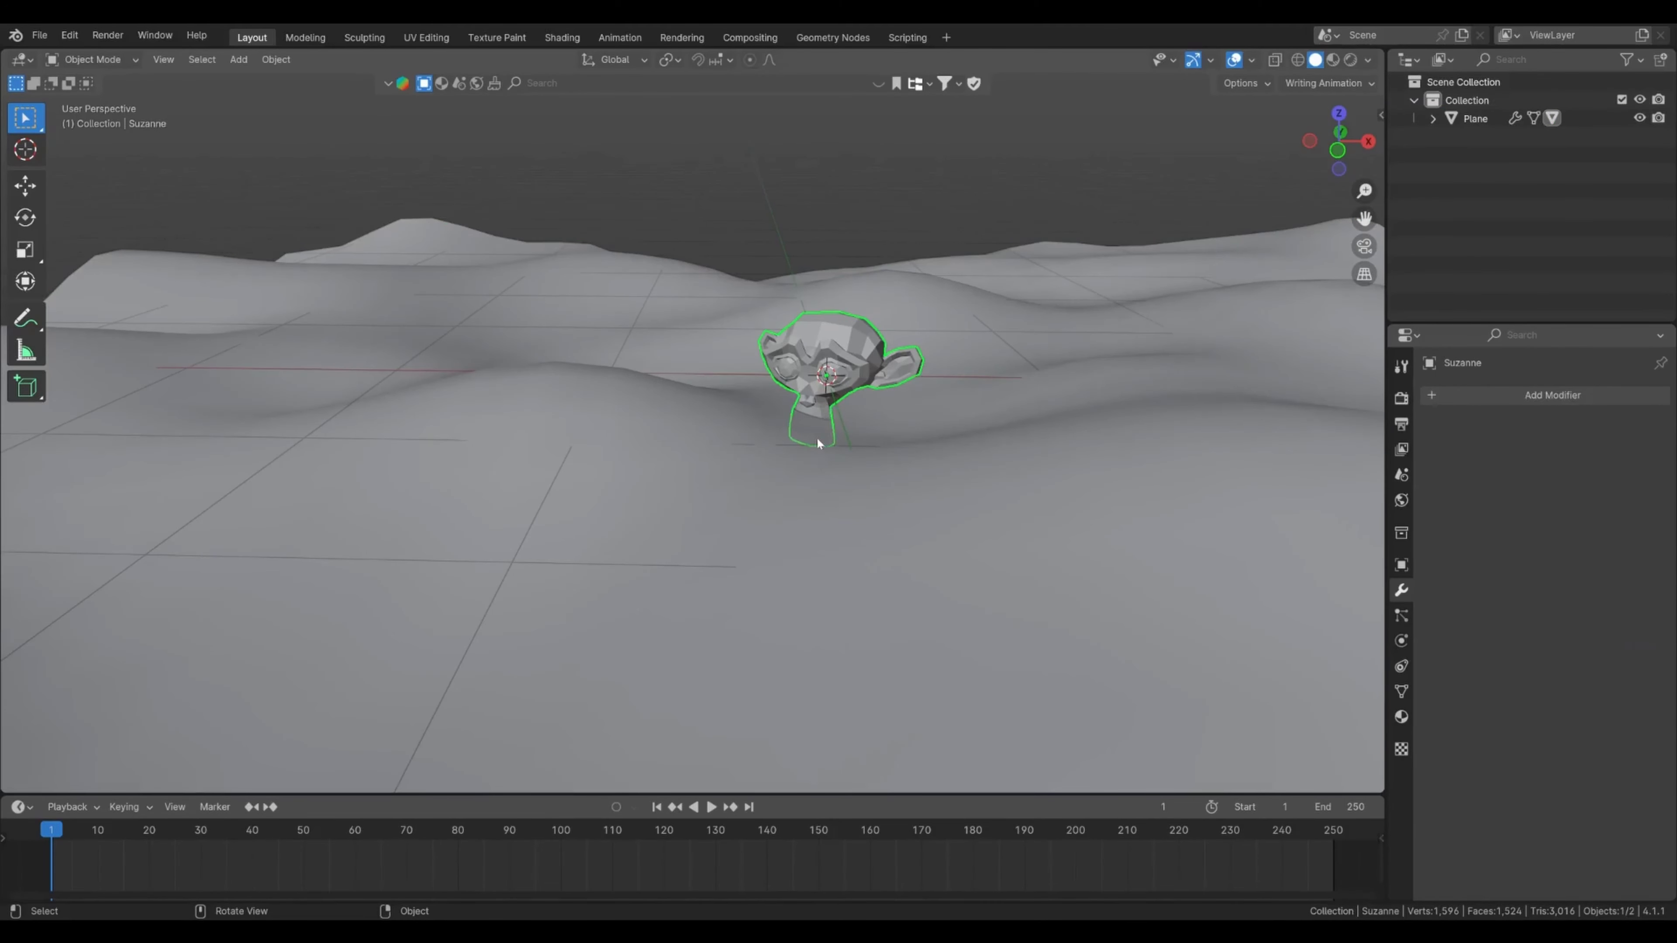
{"action": "left_click", "coordinate": [848, 430]}
{"action": "key", "text": "Tab"}
{"action": "middle_click_drag", "start_coordinate": [841, 388], "coordinate": [829, 430]}
{"action": "scroll", "coordinate": [843, 412], "scroll_direction": "down", "scroll_amount": 1}
{"action": "left_click", "coordinate": [817, 386]}
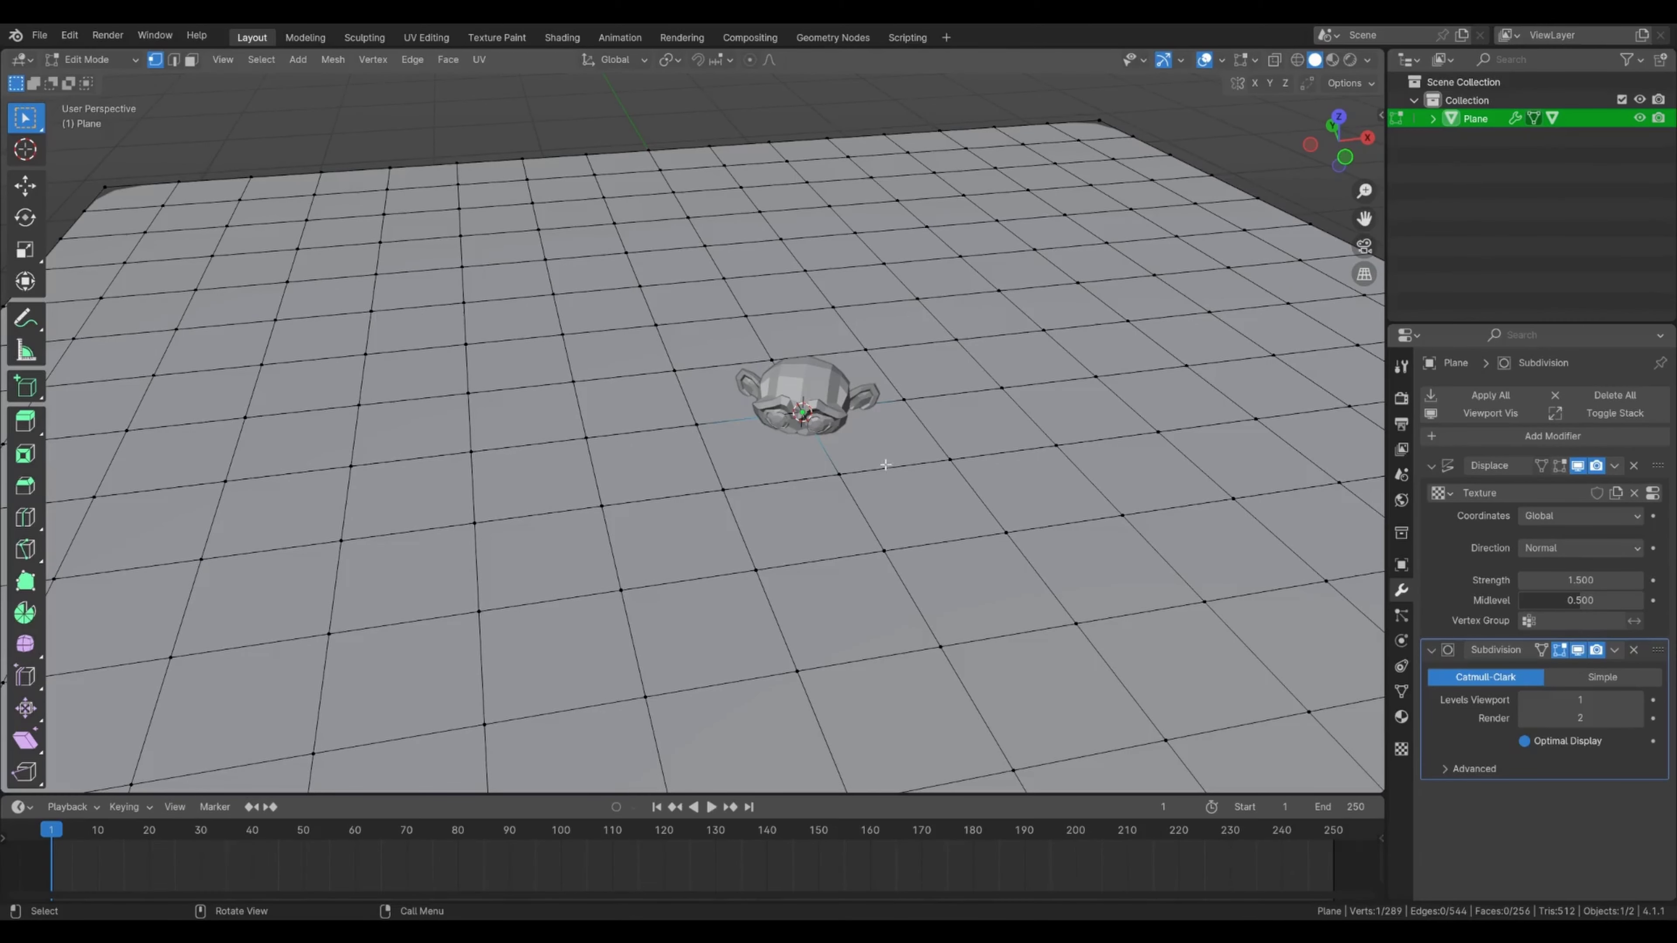
- Return to Object Mode and parent Suzanne to the plane's selected vertex with the Vertex option
{"action": "key", "text": "Tab"}
{"action": "left_click", "coordinate": [828, 421]}
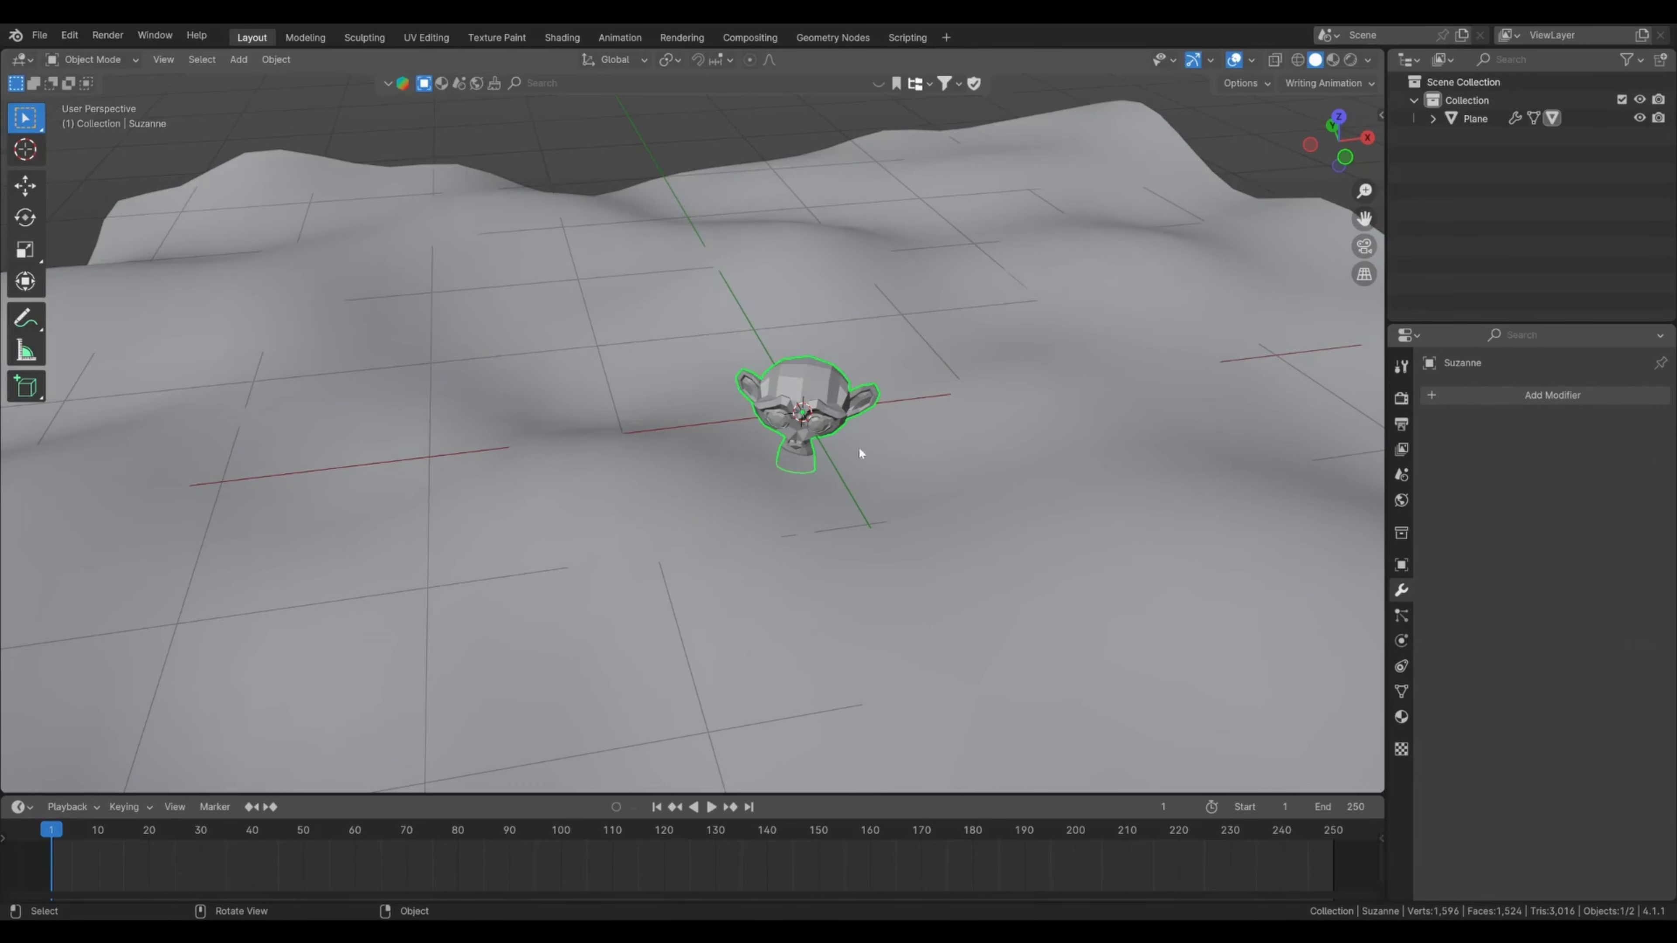
{"action": "left_click", "coordinate": [870, 473], "text": "shift"}
{"action": "key", "text": "ctrl+p"}
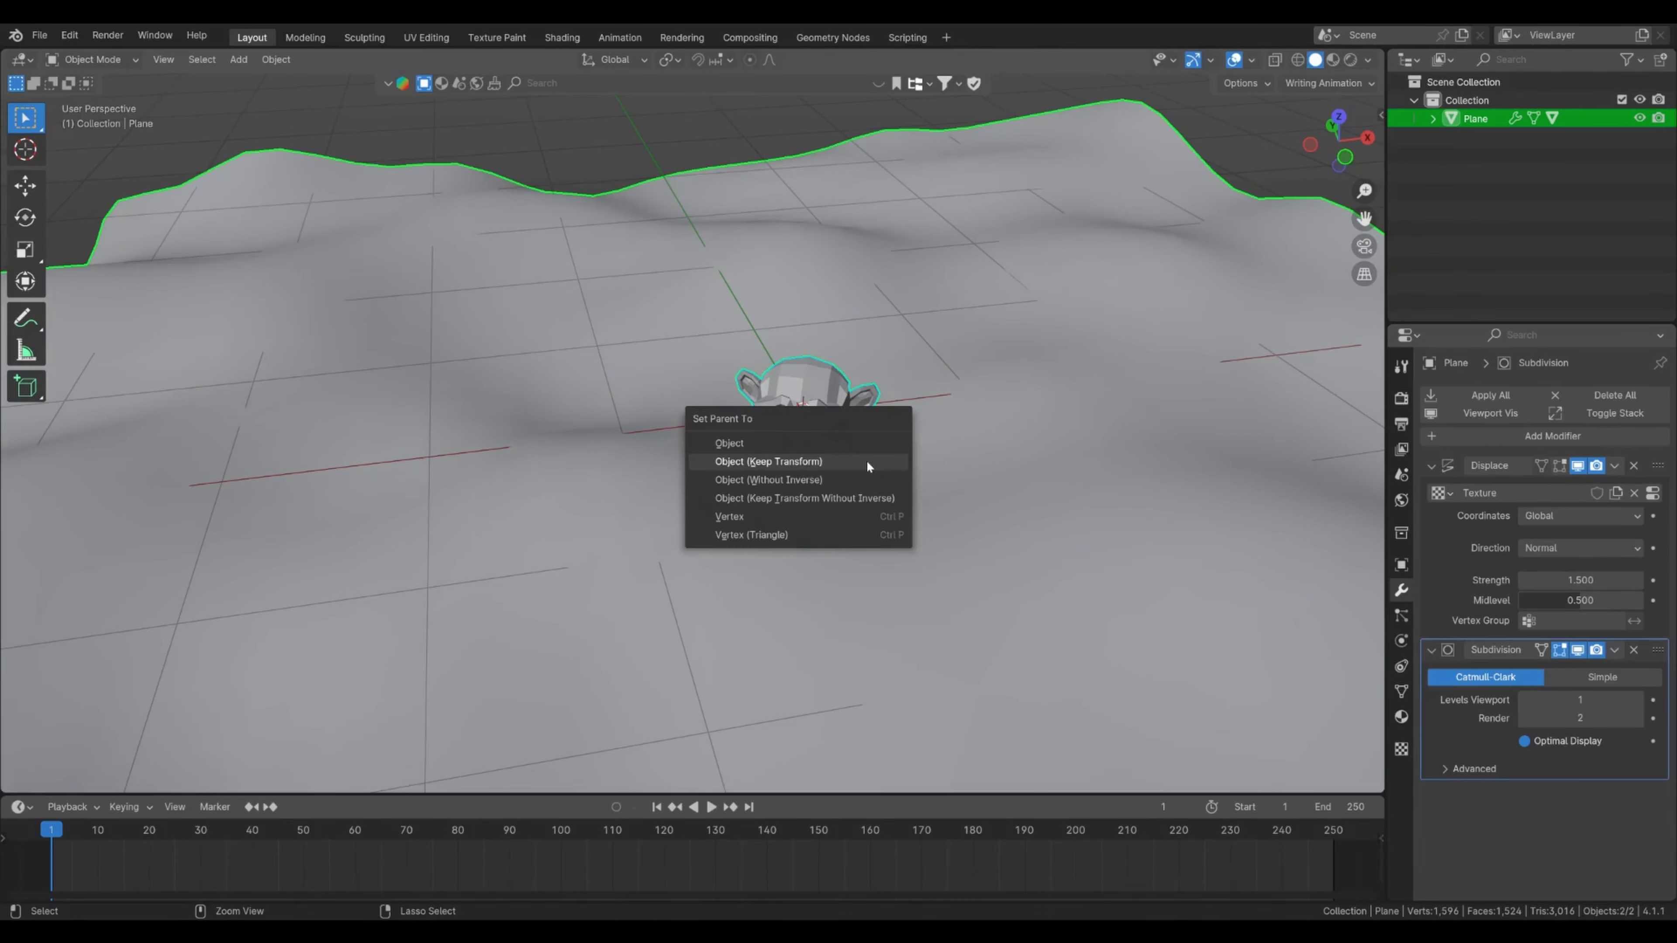
{"action": "left_click", "coordinate": [892, 513]}
- Try moving the terrain plane sideways with Suzanne parented to a single vertex
{"action": "mouse_move", "coordinate": [895, 514]}
{"action": "middle_mouse_down"}
{"action": "mouse_move", "coordinate": [865, 454]}
{"action": "mouse_move", "coordinate": [893, 497]}
{"action": "mouse_move", "coordinate": [917, 492]}
{"action": "middle_mouse_up"}
{"action": "left_click", "coordinate": [886, 473]}
{"action": "scroll", "coordinate": [886, 473], "scroll_direction": "down", "scroll_amount": 3}
{"action": "key", "text": "g"}
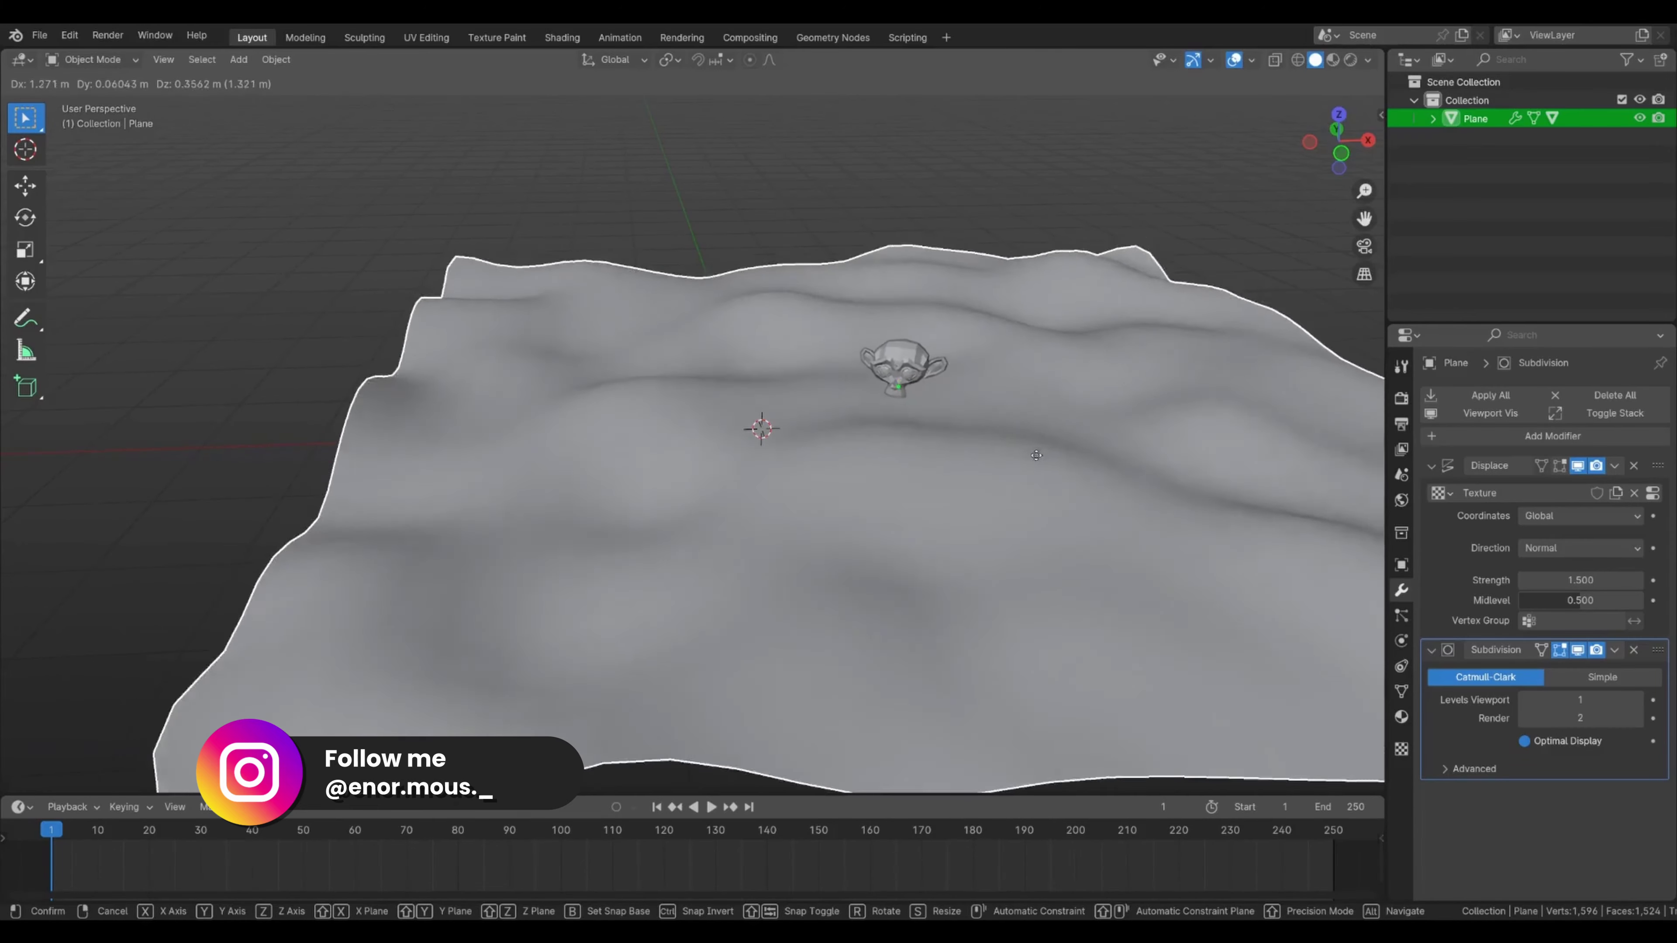
{"action": "left_click", "coordinate": [815, 445]}
- Select three plane vertices around Suzanne in Edit Mode and parent Suzanne to them with the Vertex (Triangle) option
{"action": "key", "text": "Tab"}
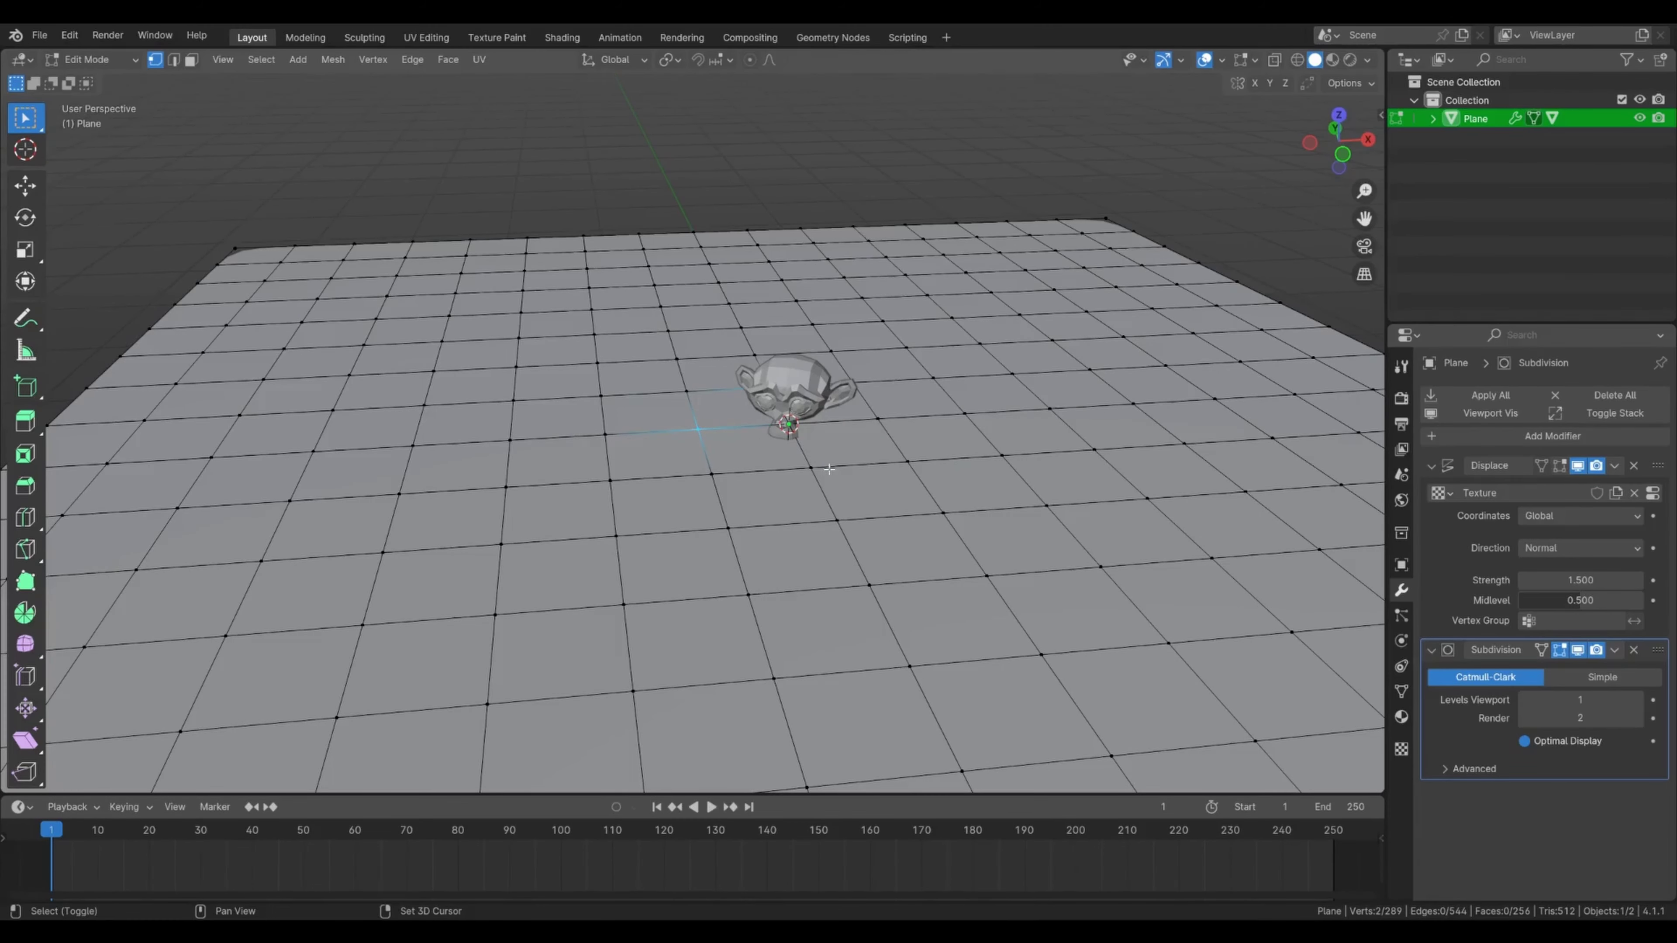
{"action": "key", "text": "Tab"}
{"action": "left_click", "coordinate": [792, 403], "text": "shift"}
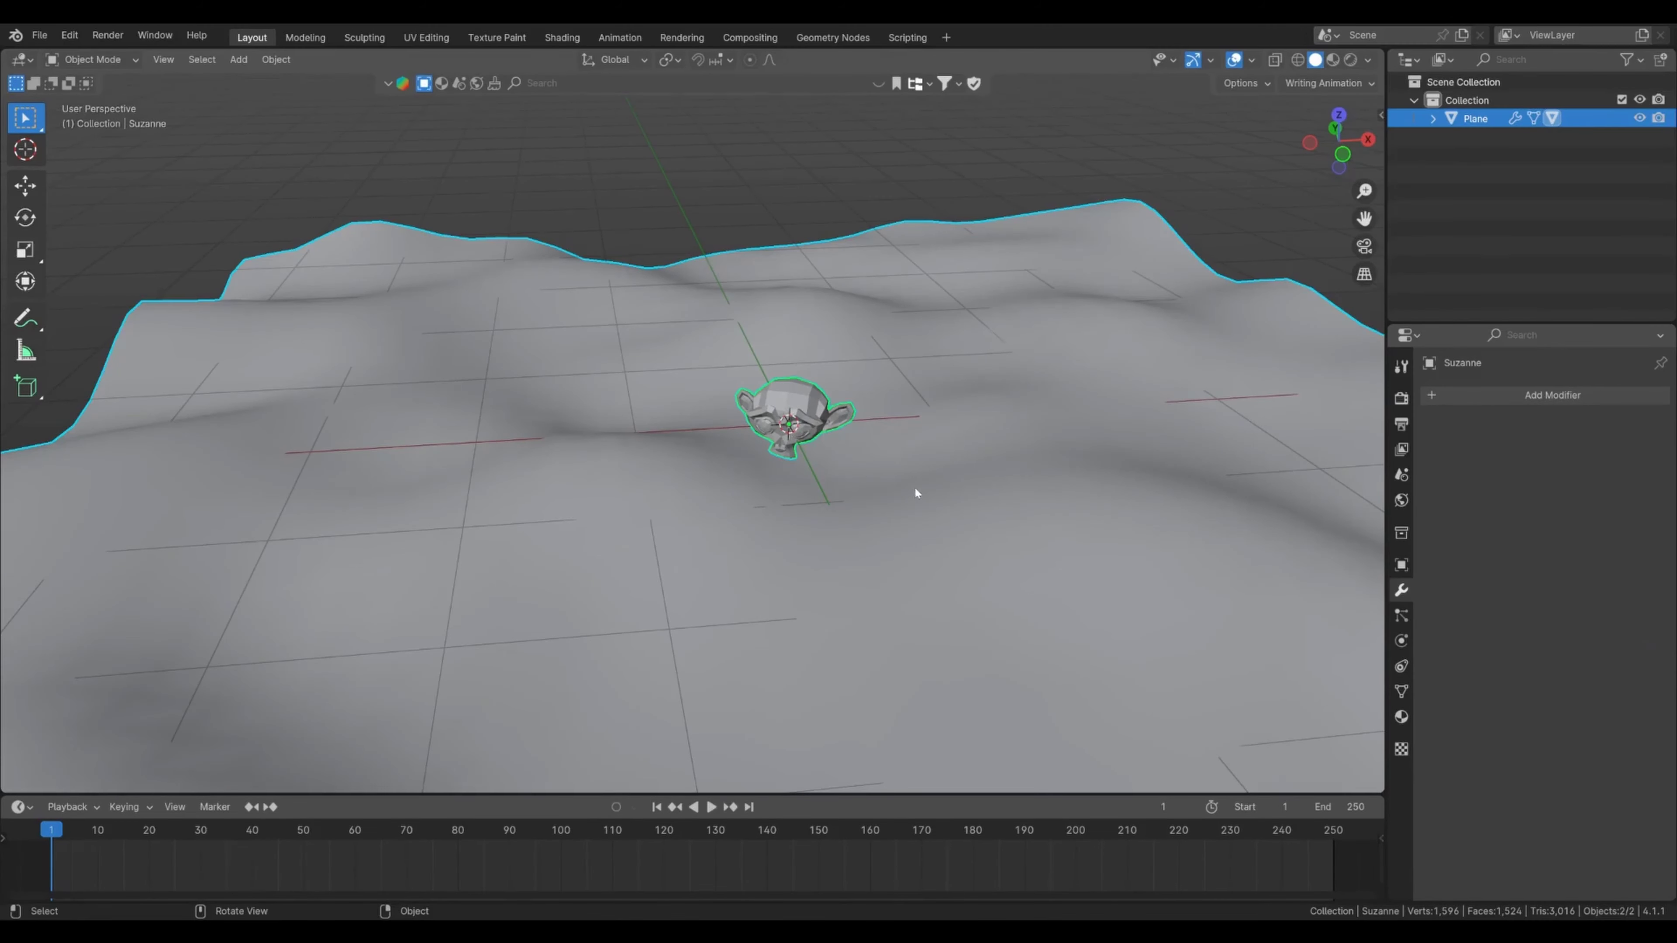
{"action": "left_click", "coordinate": [800, 409]}
{"action": "left_click", "coordinate": [906, 456], "text": "shift"}
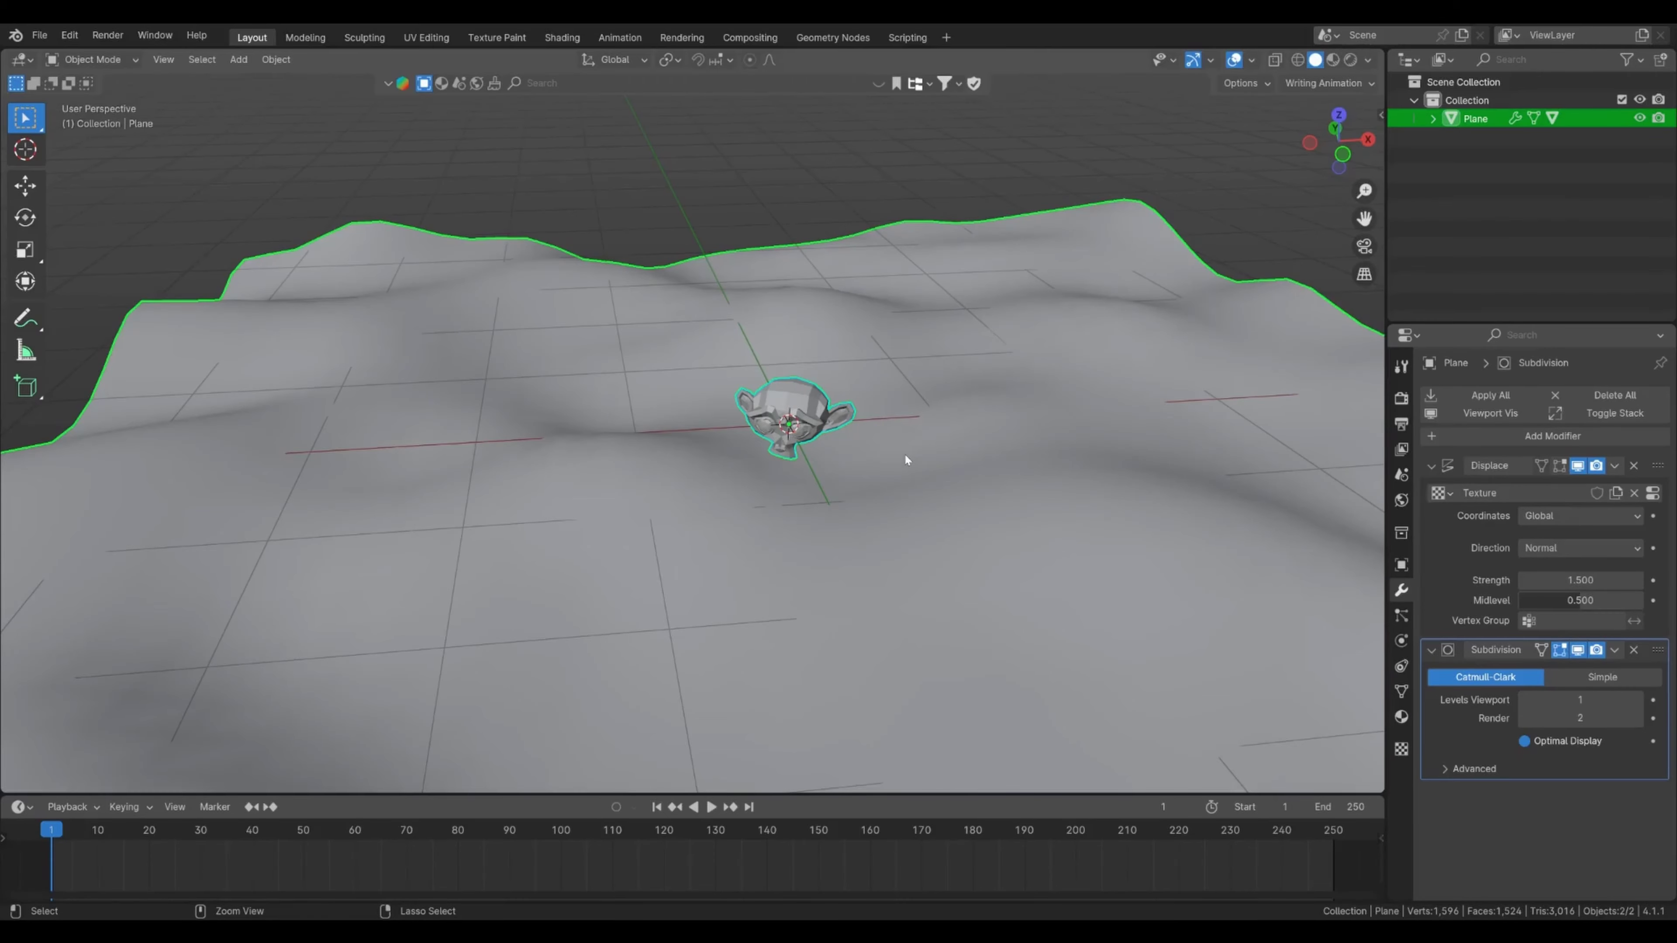
{"action": "key", "text": "ctrl+p"}
{"action": "left_click", "coordinate": [902, 455]}
- Try moving the terrain plane in several directions, from different viewing angles, with Suzanne parented to the vertex triangle
{"action": "left_click", "coordinate": [797, 437]}
{"action": "left_click", "coordinate": [797, 437]}
{"action": "scroll", "coordinate": [809, 449], "scroll_direction": "down", "scroll_amount": 3}
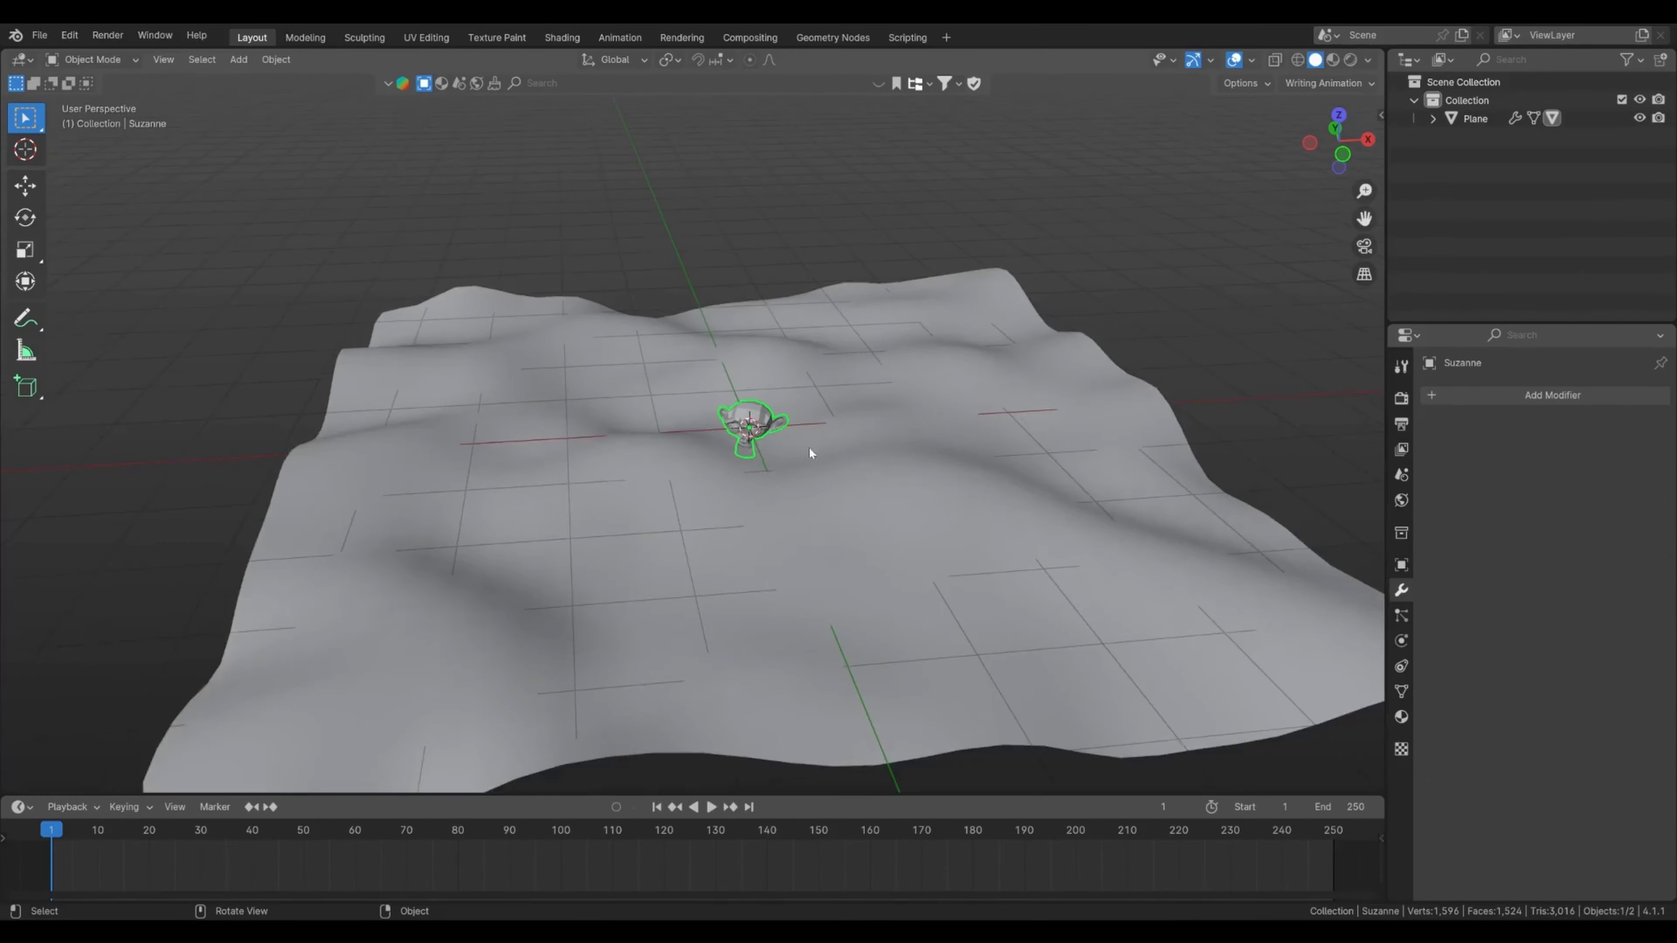
{"action": "left_click", "coordinate": [841, 460]}
{"action": "key", "text": "g"}
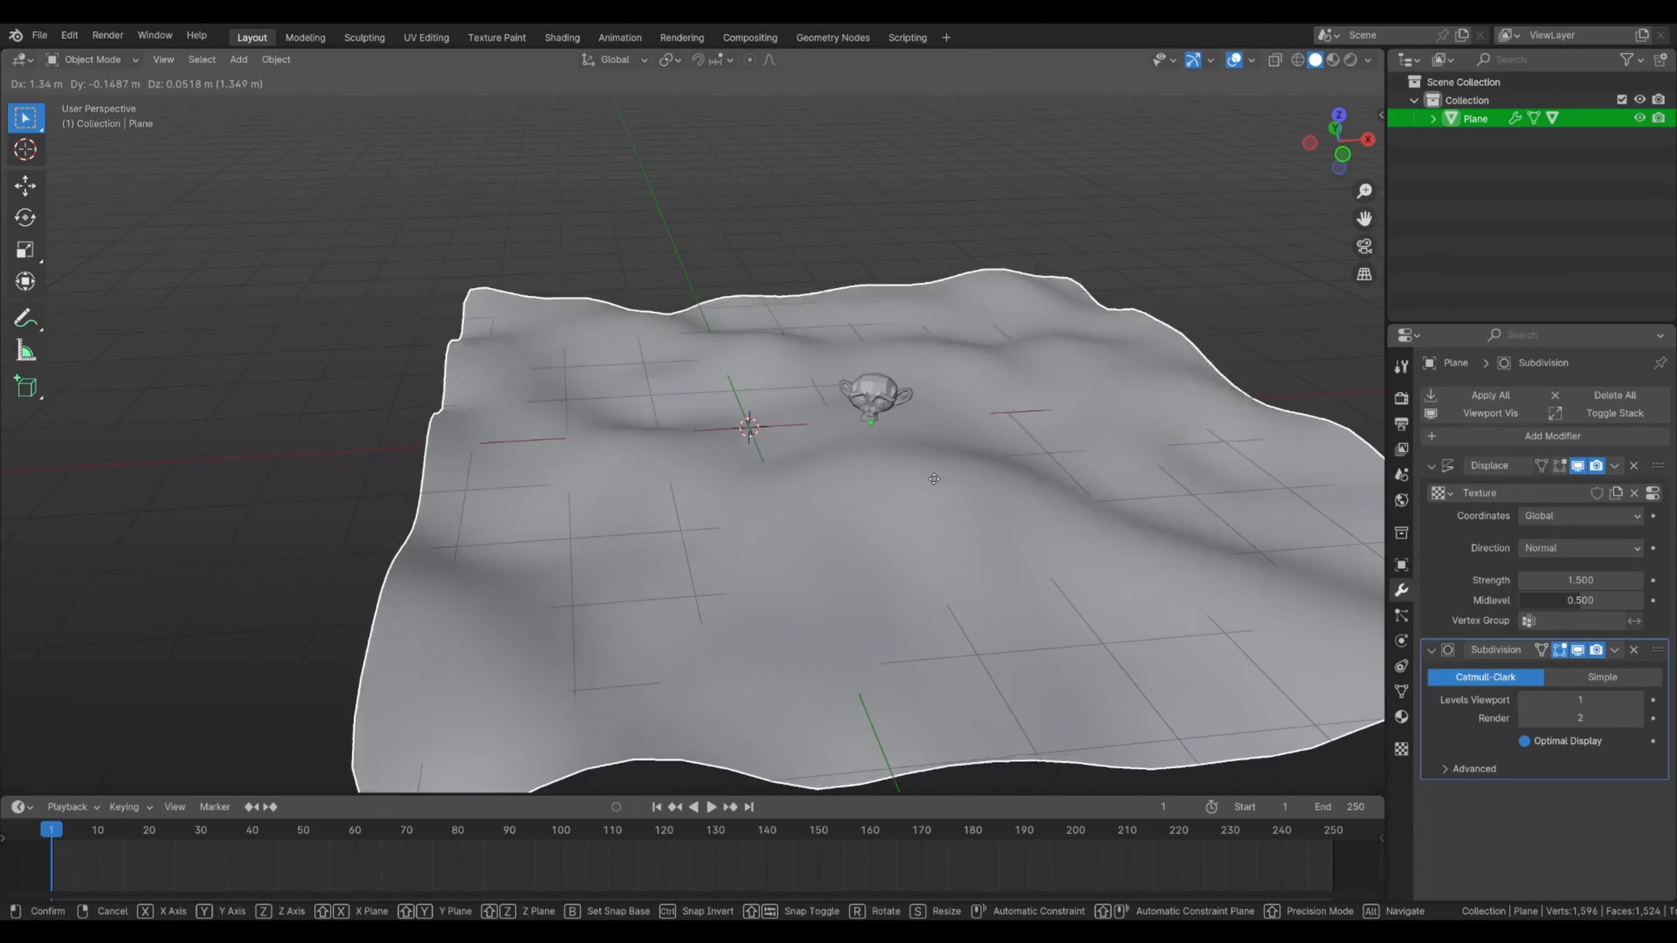
{"action": "right_click", "coordinate": [793, 405]}
{"action": "middle_click_drag", "start_coordinate": [793, 408], "coordinate": [721, 424]}
{"action": "scroll", "coordinate": [779, 442], "scroll_direction": "up", "scroll_amount": 2}
{"action": "key", "text": "g"}
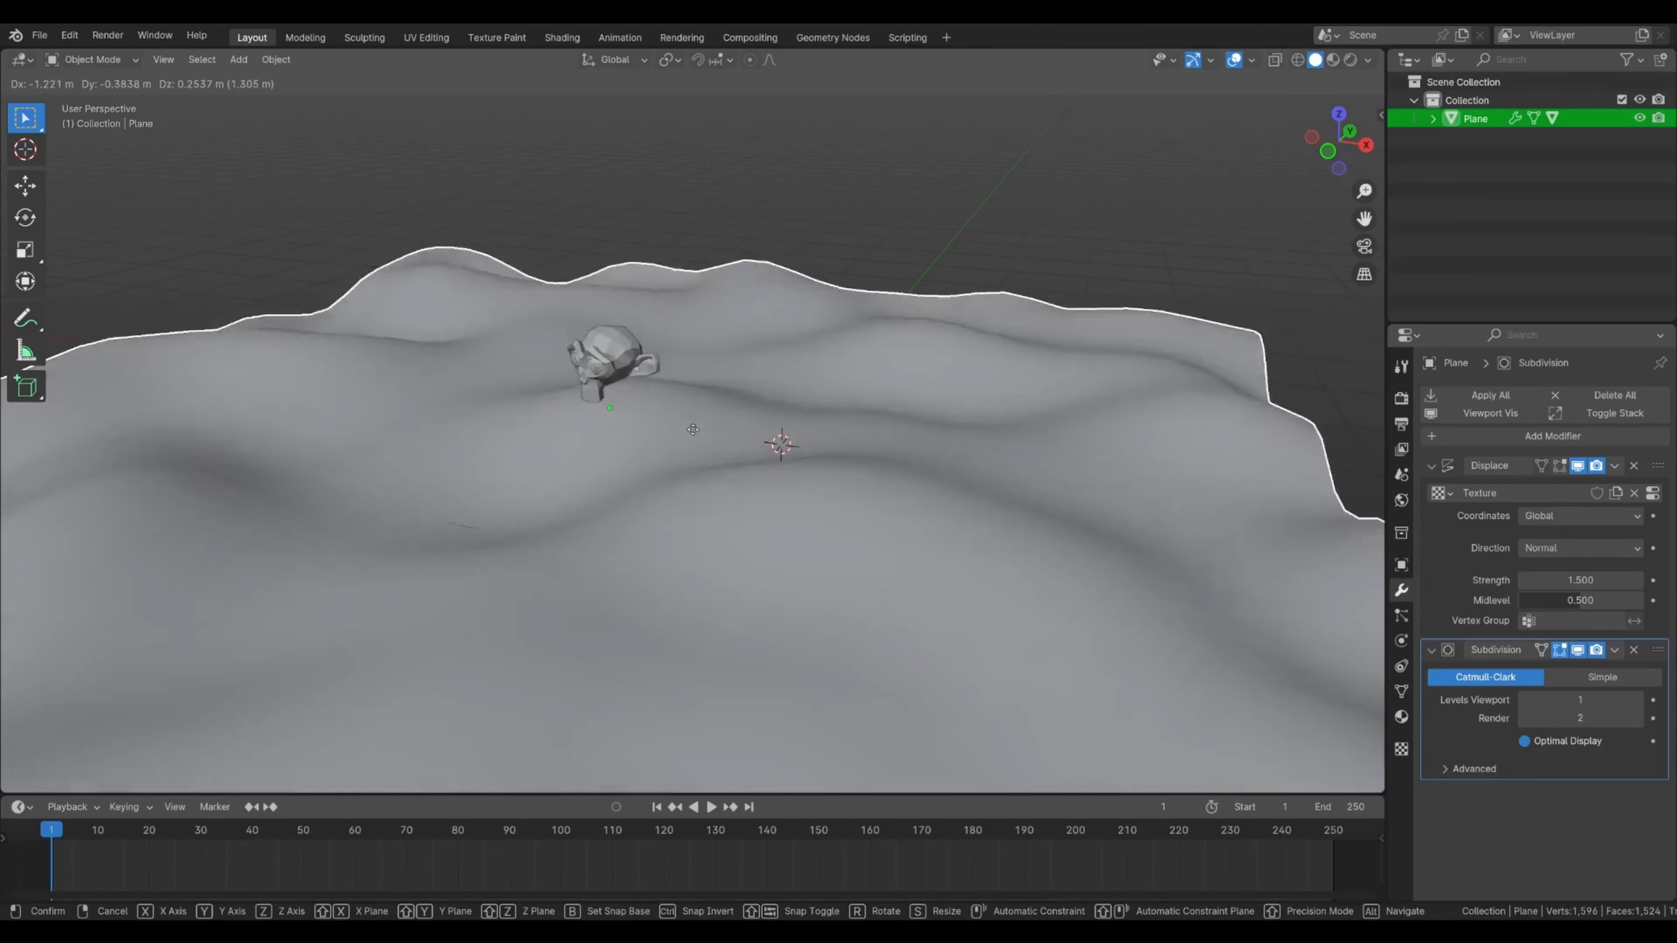
{"action": "right_click", "coordinate": [938, 442]}
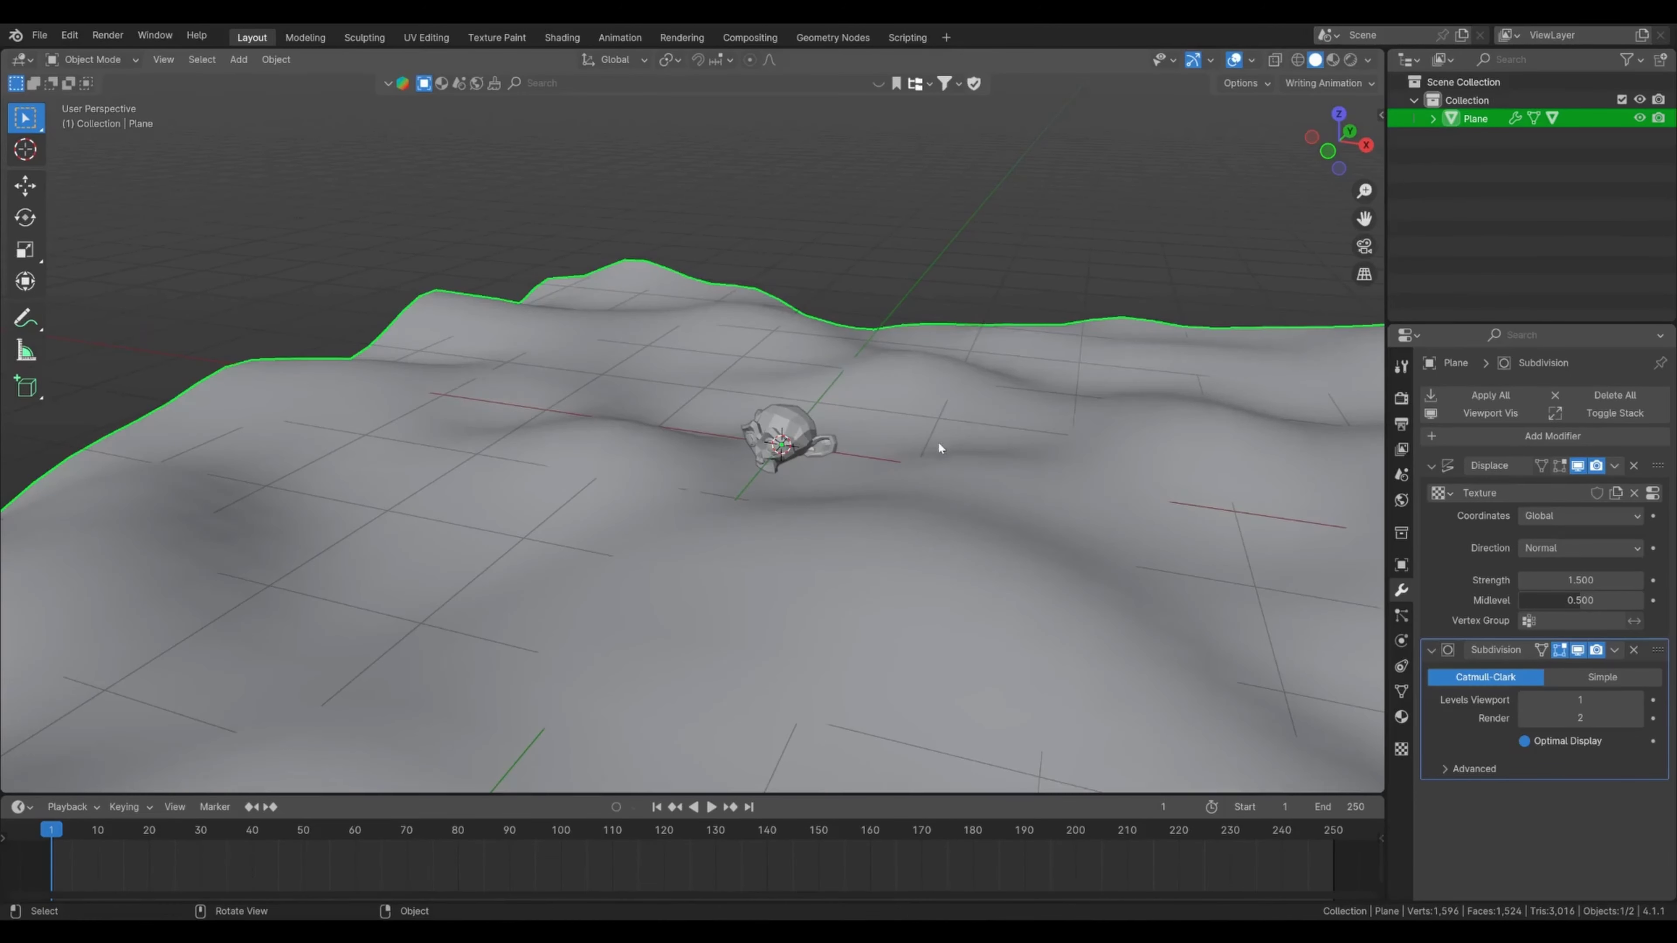
{"action": "scroll", "coordinate": [900, 440], "scroll_direction": "down", "scroll_amount": 1}
{"action": "middle_click_drag", "start_coordinate": [900, 439], "coordinate": [923, 416]}
{"action": "key", "text": "g"}
{"action": "right_click", "coordinate": [1029, 410]}
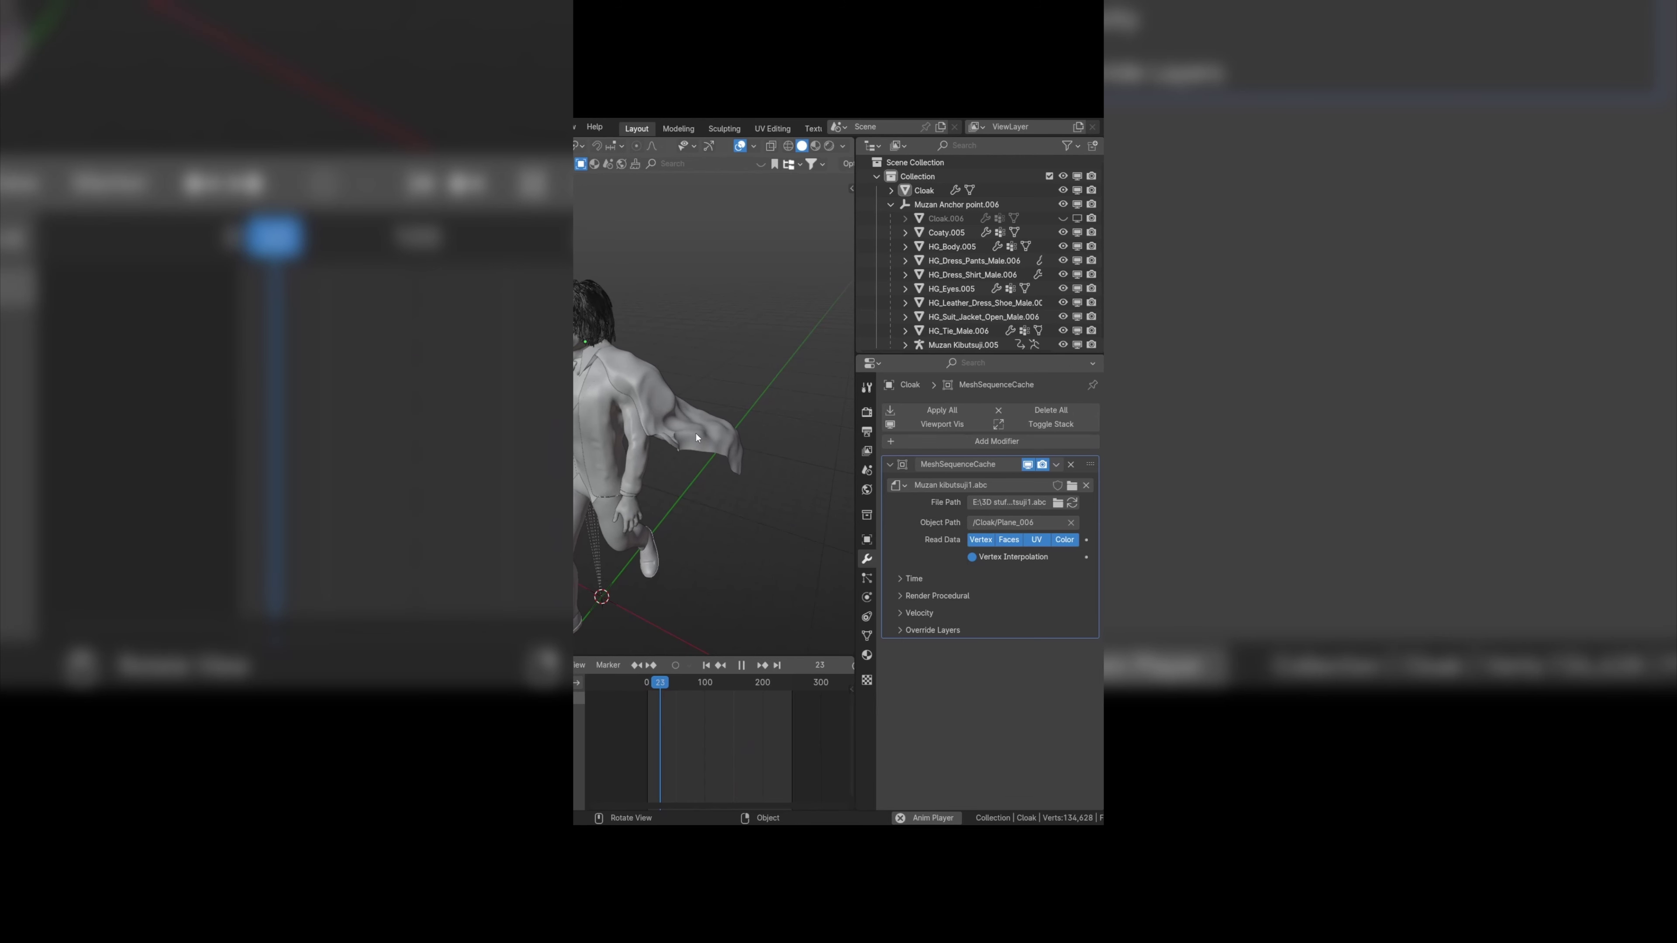
- Enable Override Frame in the cloak's MeshSequenceCache time settings and keyframe it at 1 on frame 1
{"action": "left_click", "coordinate": [697, 437]}
{"action": "key", "text": "space"}
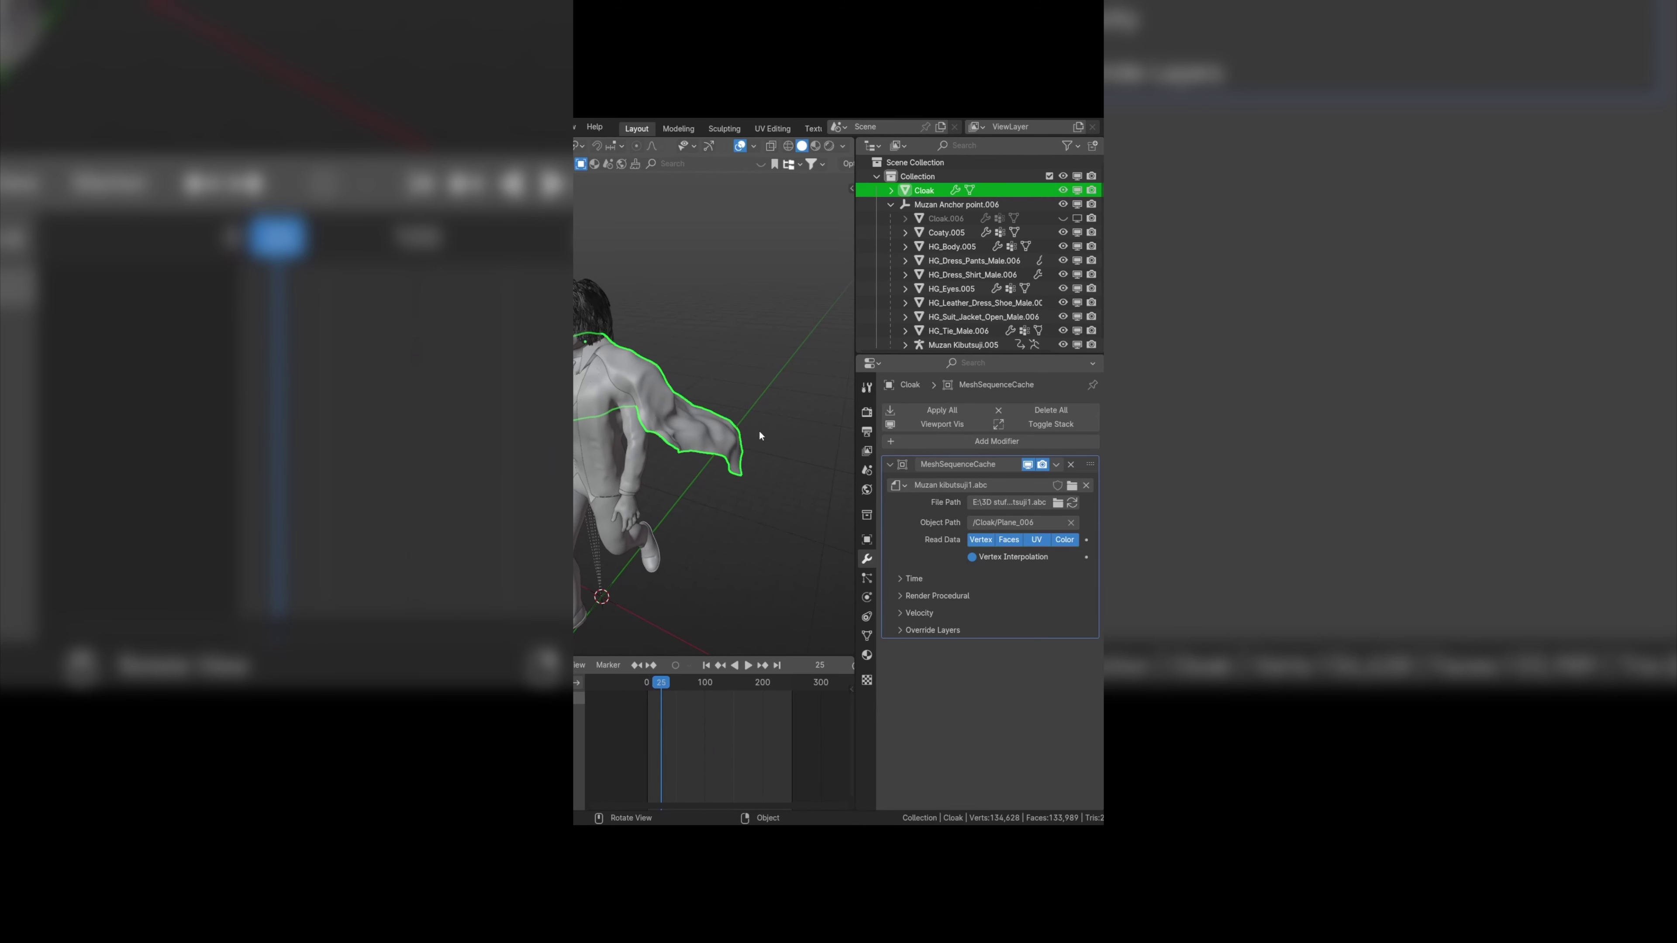
{"action": "left_click", "coordinate": [915, 579]}
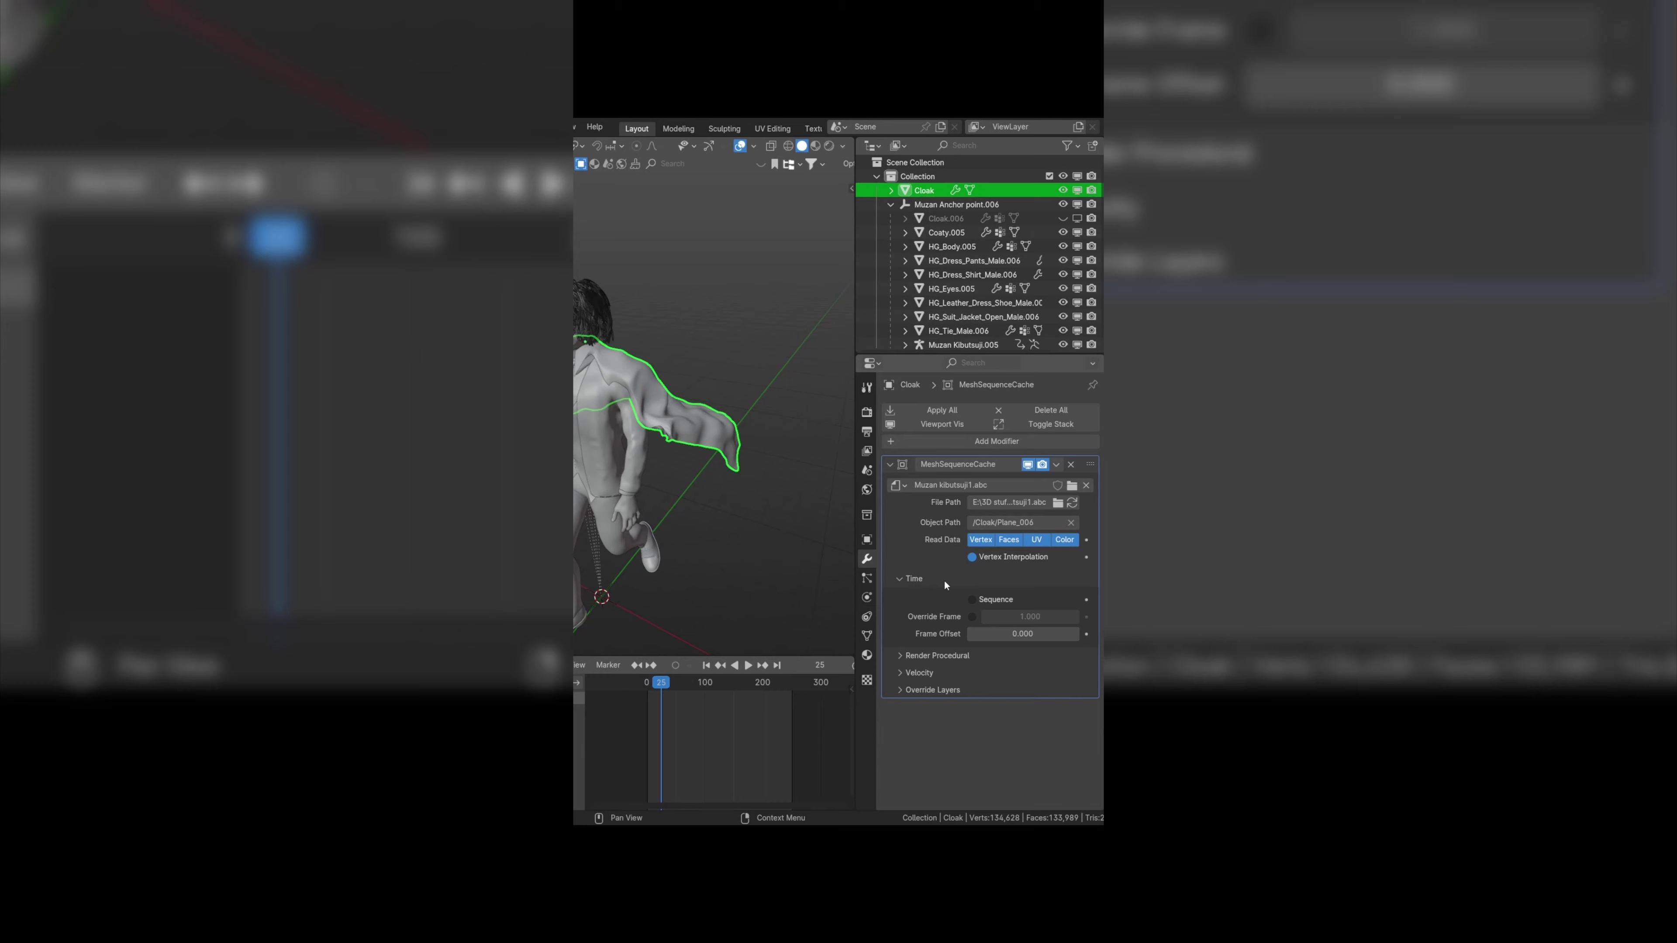
{"action": "key", "text": "shift+Left"}
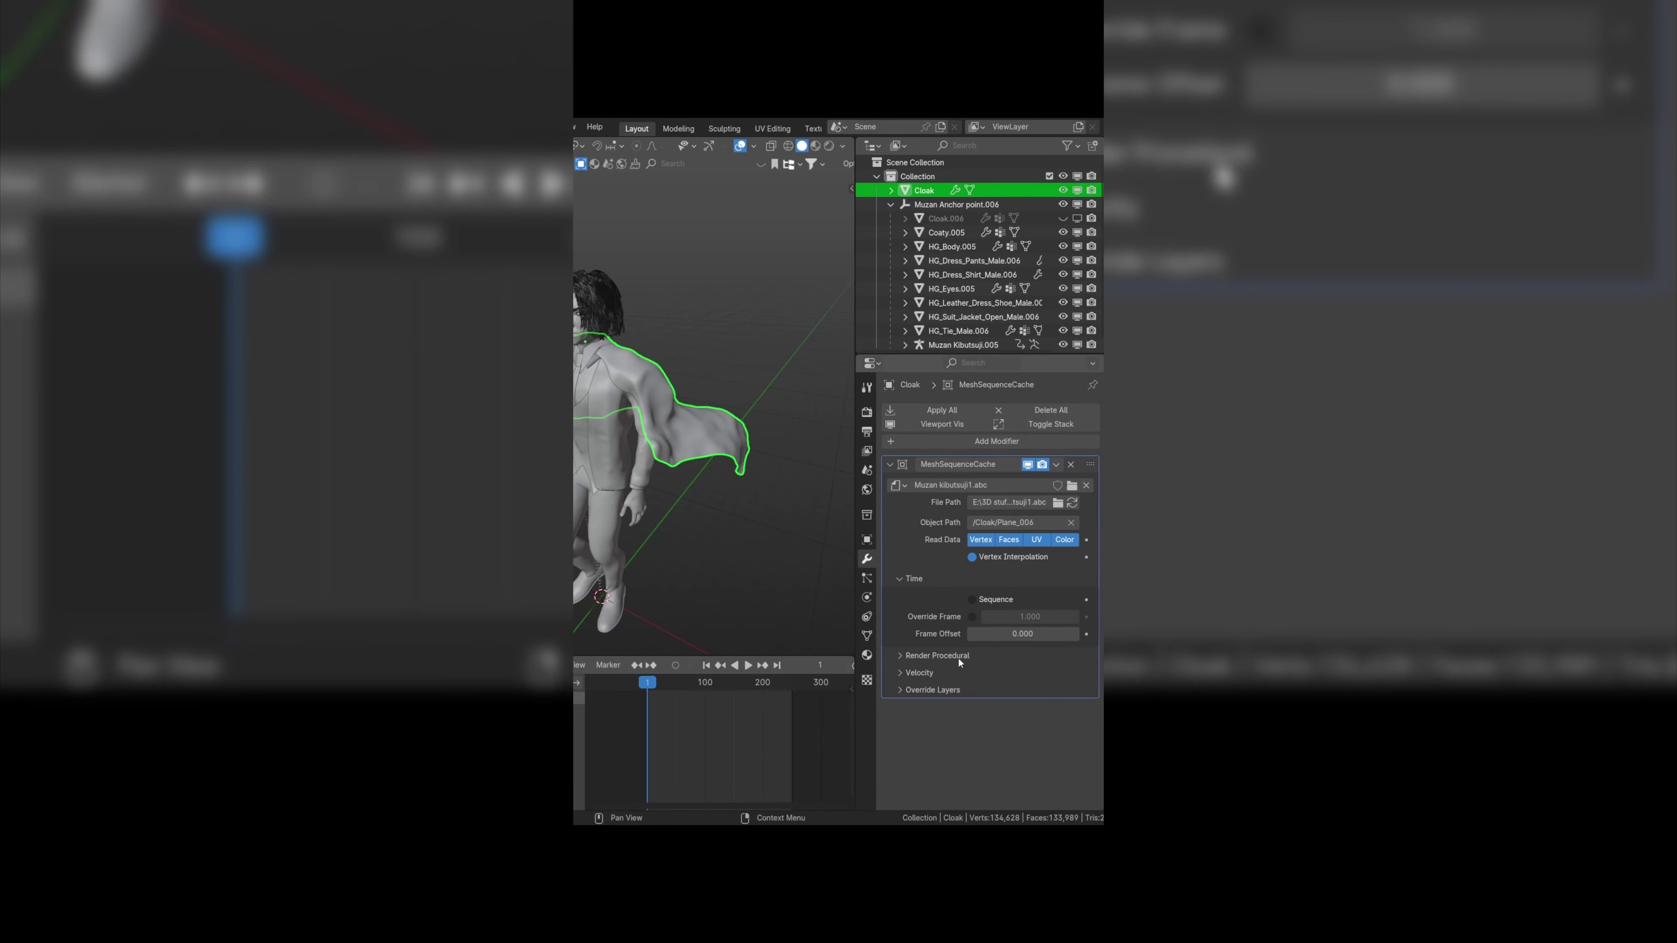
{"action": "left_click", "coordinate": [972, 616]}
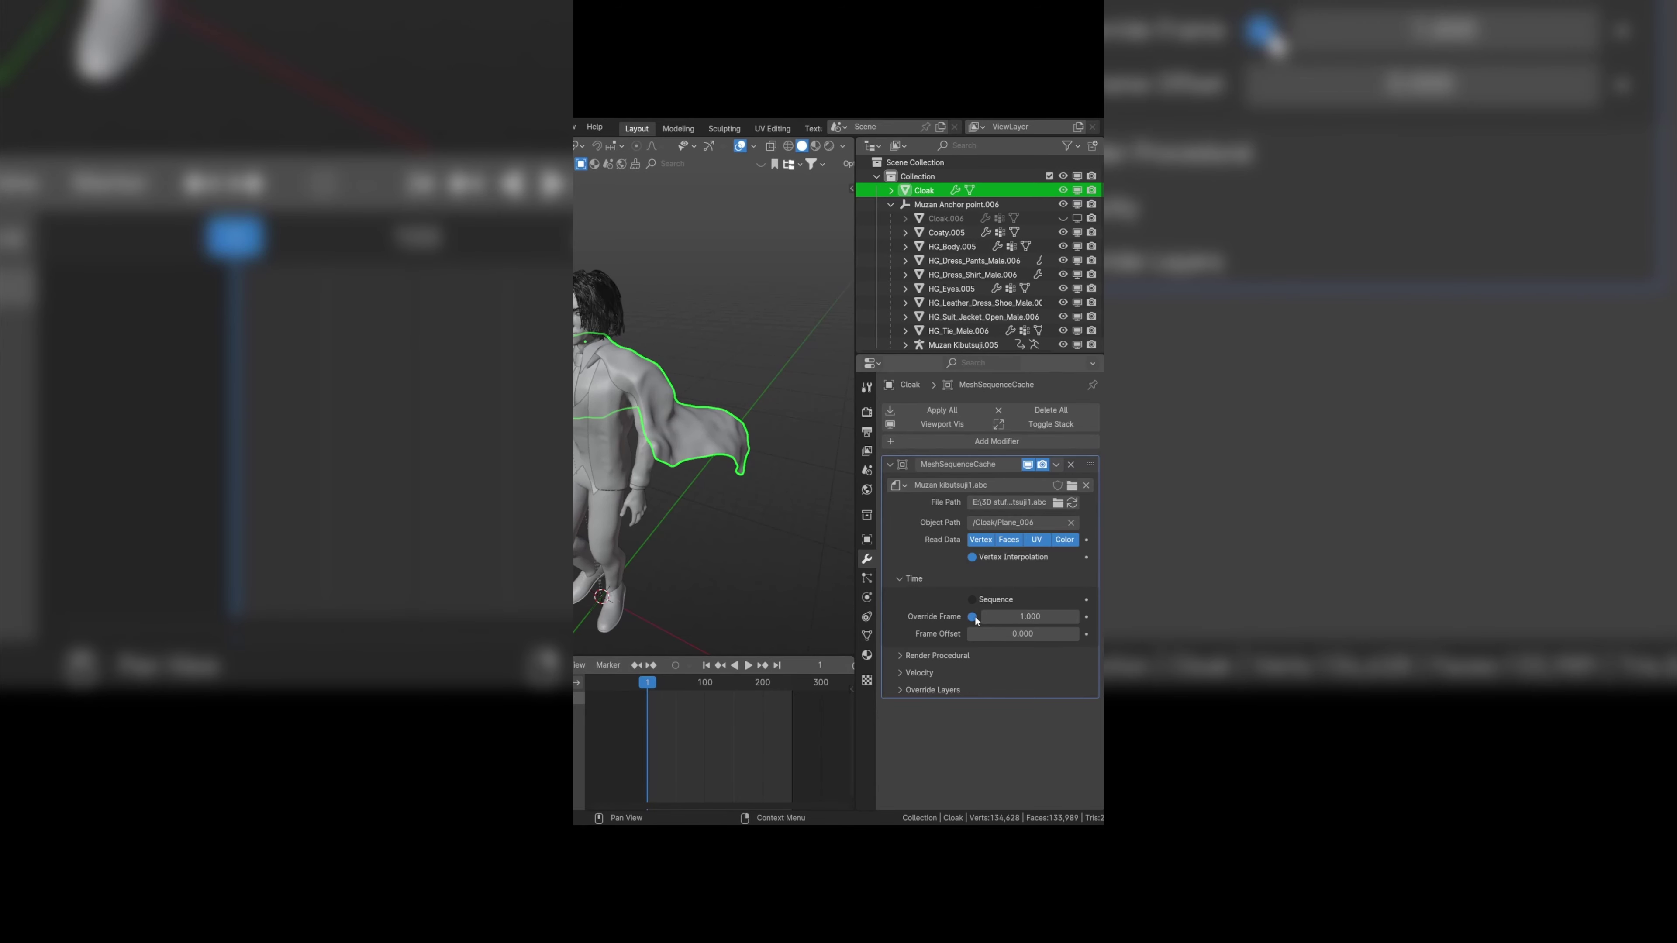
{"action": "left_click", "coordinate": [1087, 616]}
- Set the cloak's Override Frame to 250 on frame 250 and keyframe it
{"action": "key", "text": "shift+Right"}
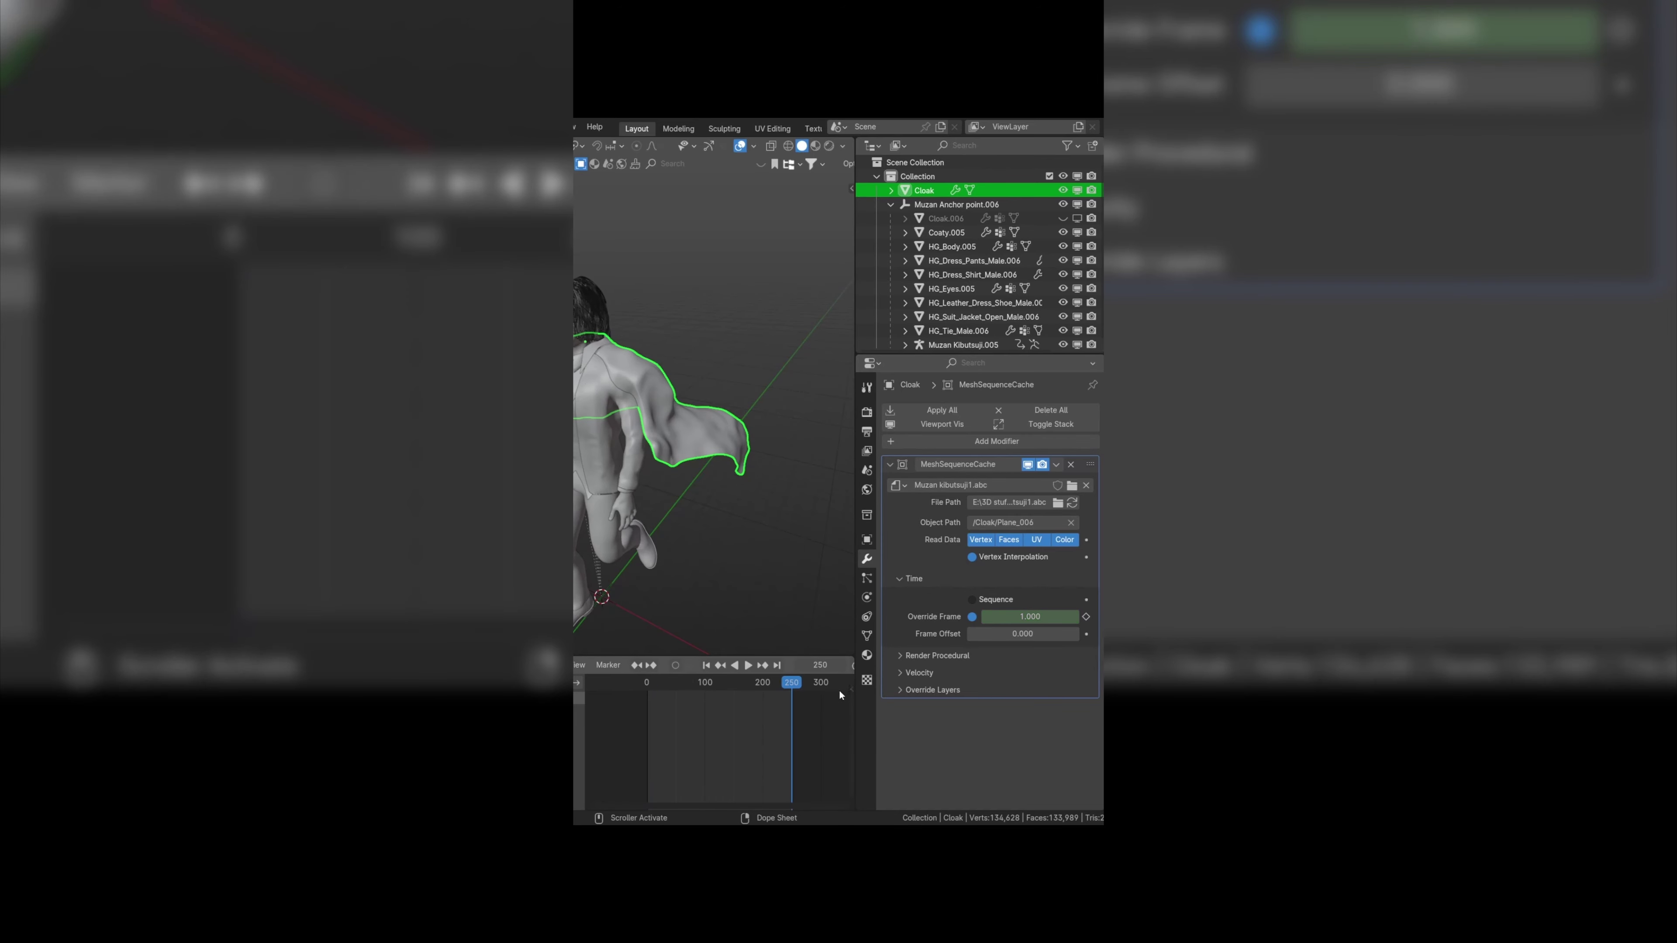
{"action": "double_click", "coordinate": [1038, 617]}
{"action": "type", "text": "250"}
{"action": "key", "text": "Return"}
{"action": "left_click", "coordinate": [1086, 616]}
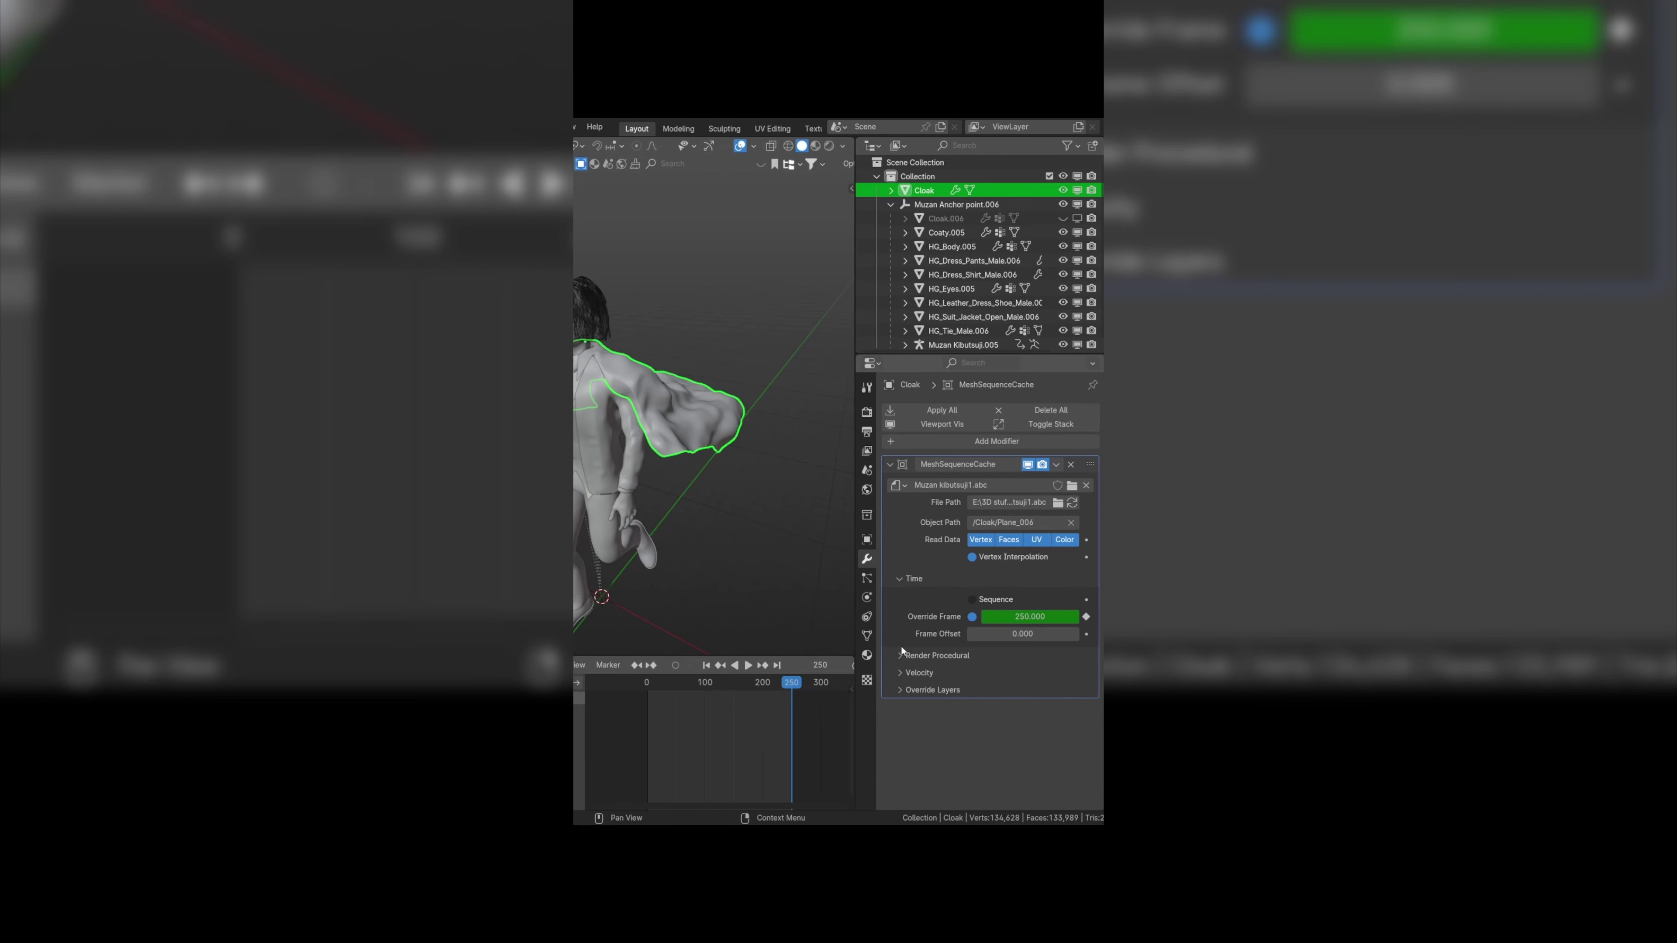
- Halve the cloak's Override Frame to 125 on frame 250, keyframe it, and play the slowed animation
{"action": "mouse_move", "coordinate": [779, 684]}
{"action": "left_mouse_down"}
{"action": "mouse_move", "coordinate": [711, 690]}
{"action": "mouse_move", "coordinate": [792, 683]}
{"action": "left_mouse_up"}
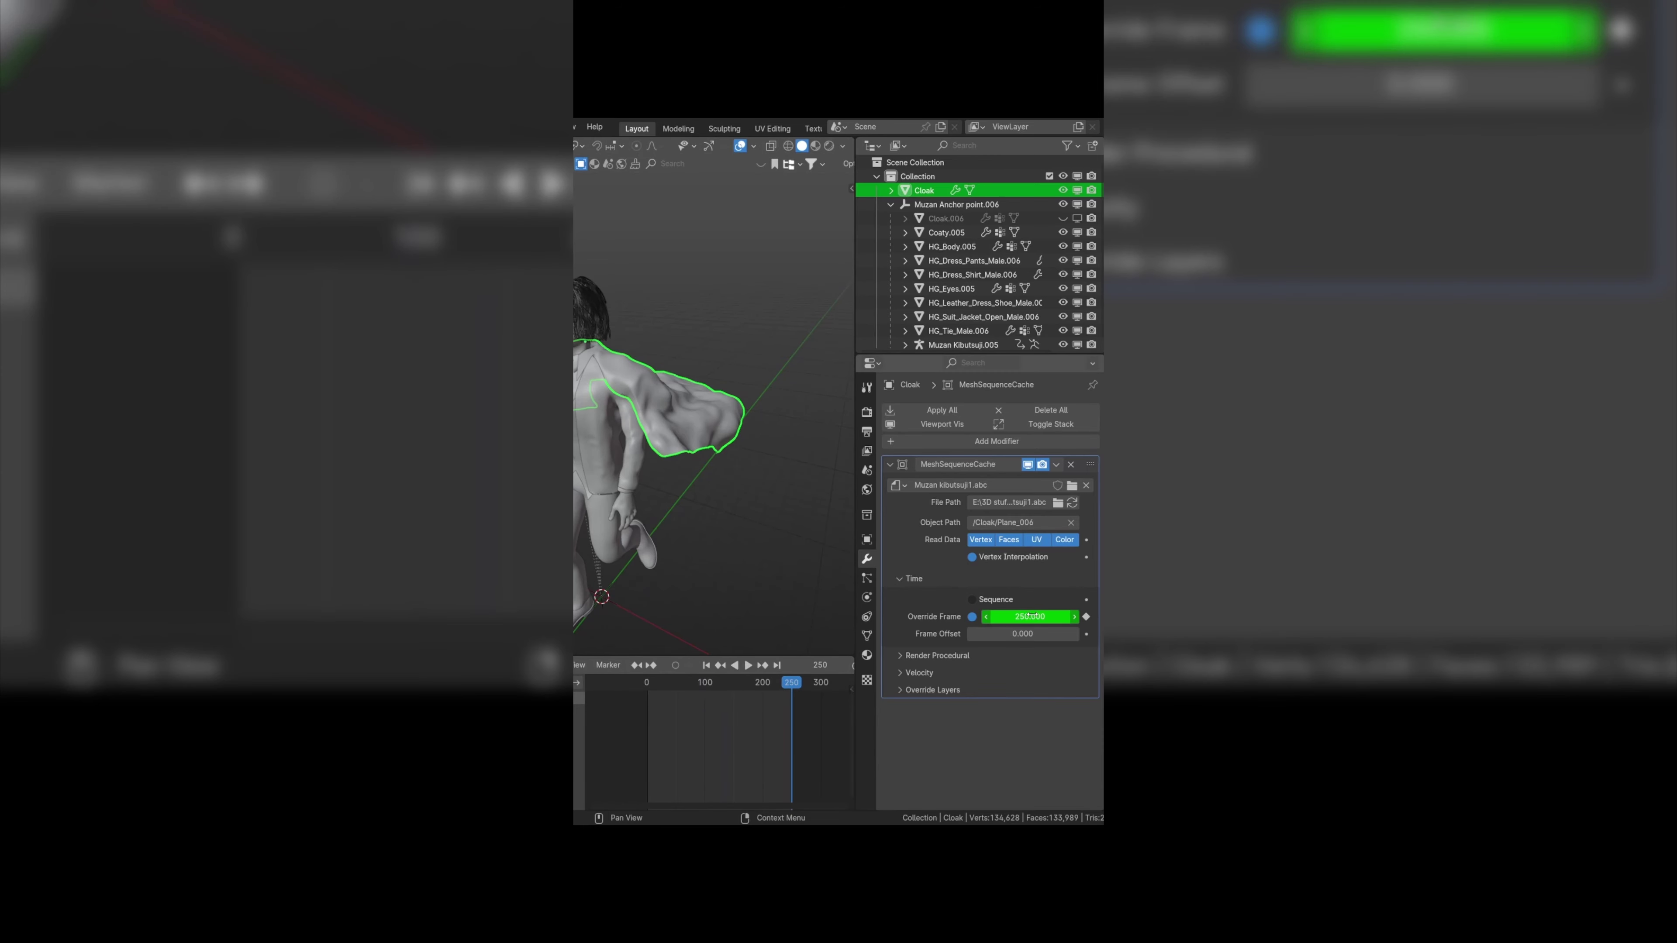
{"action": "left_click", "coordinate": [1034, 612]}
{"action": "type", "text": "/"}
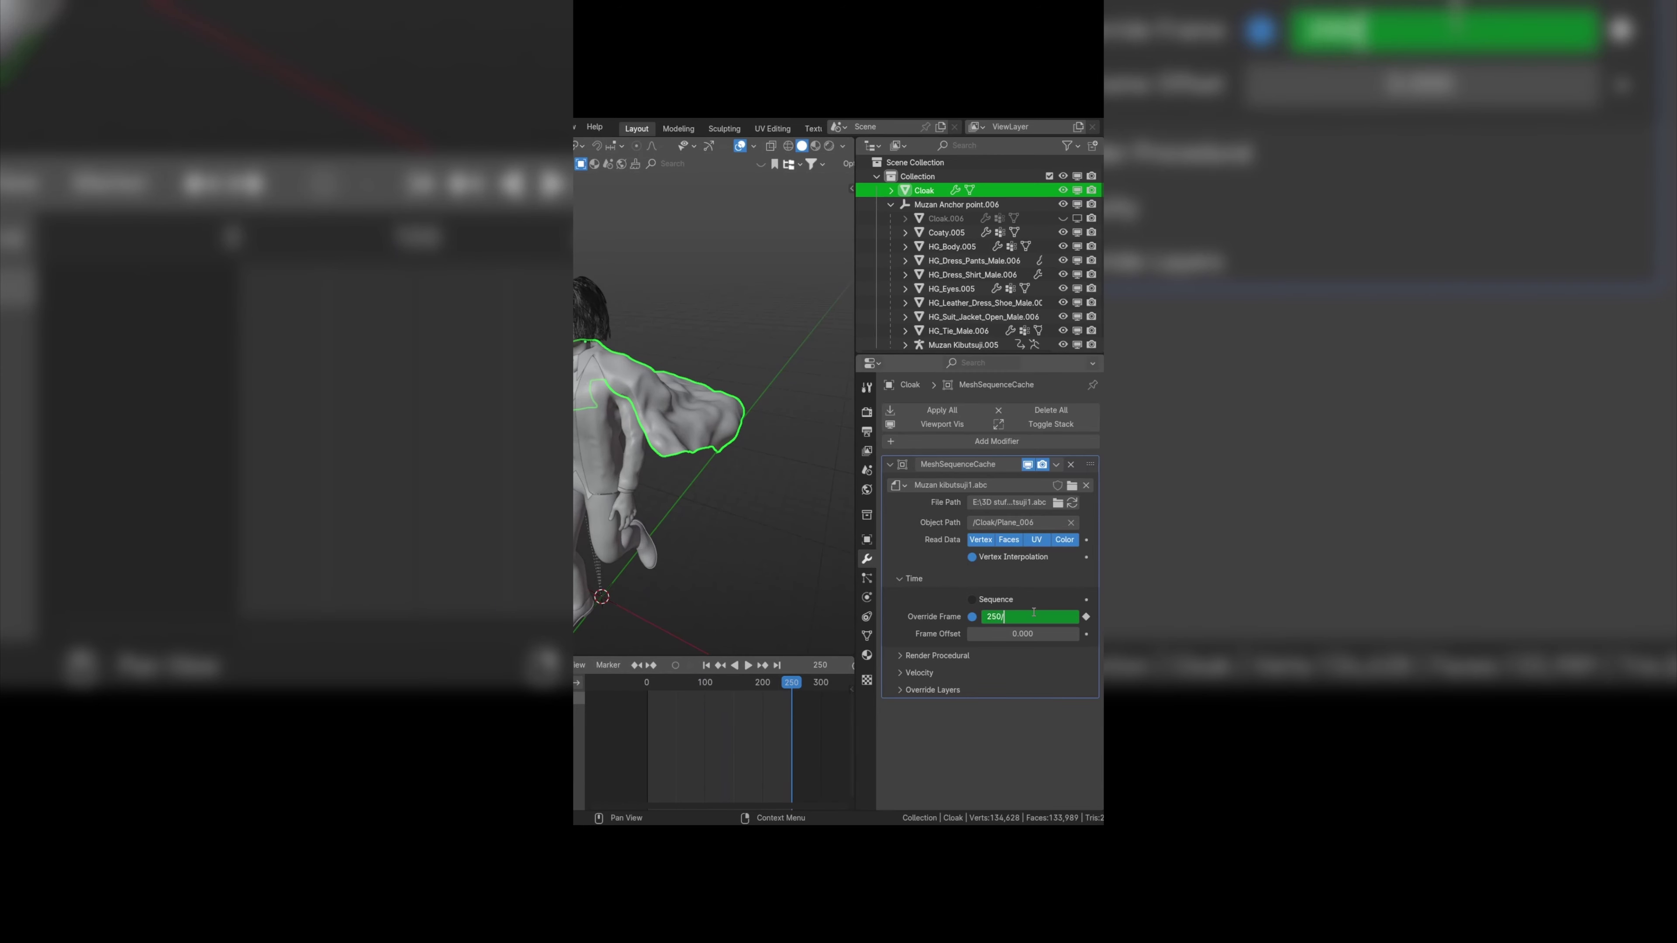
{"action": "type", "text": "2"}
{"action": "key", "text": "Return"}
{"action": "left_click", "coordinate": [1087, 617]}
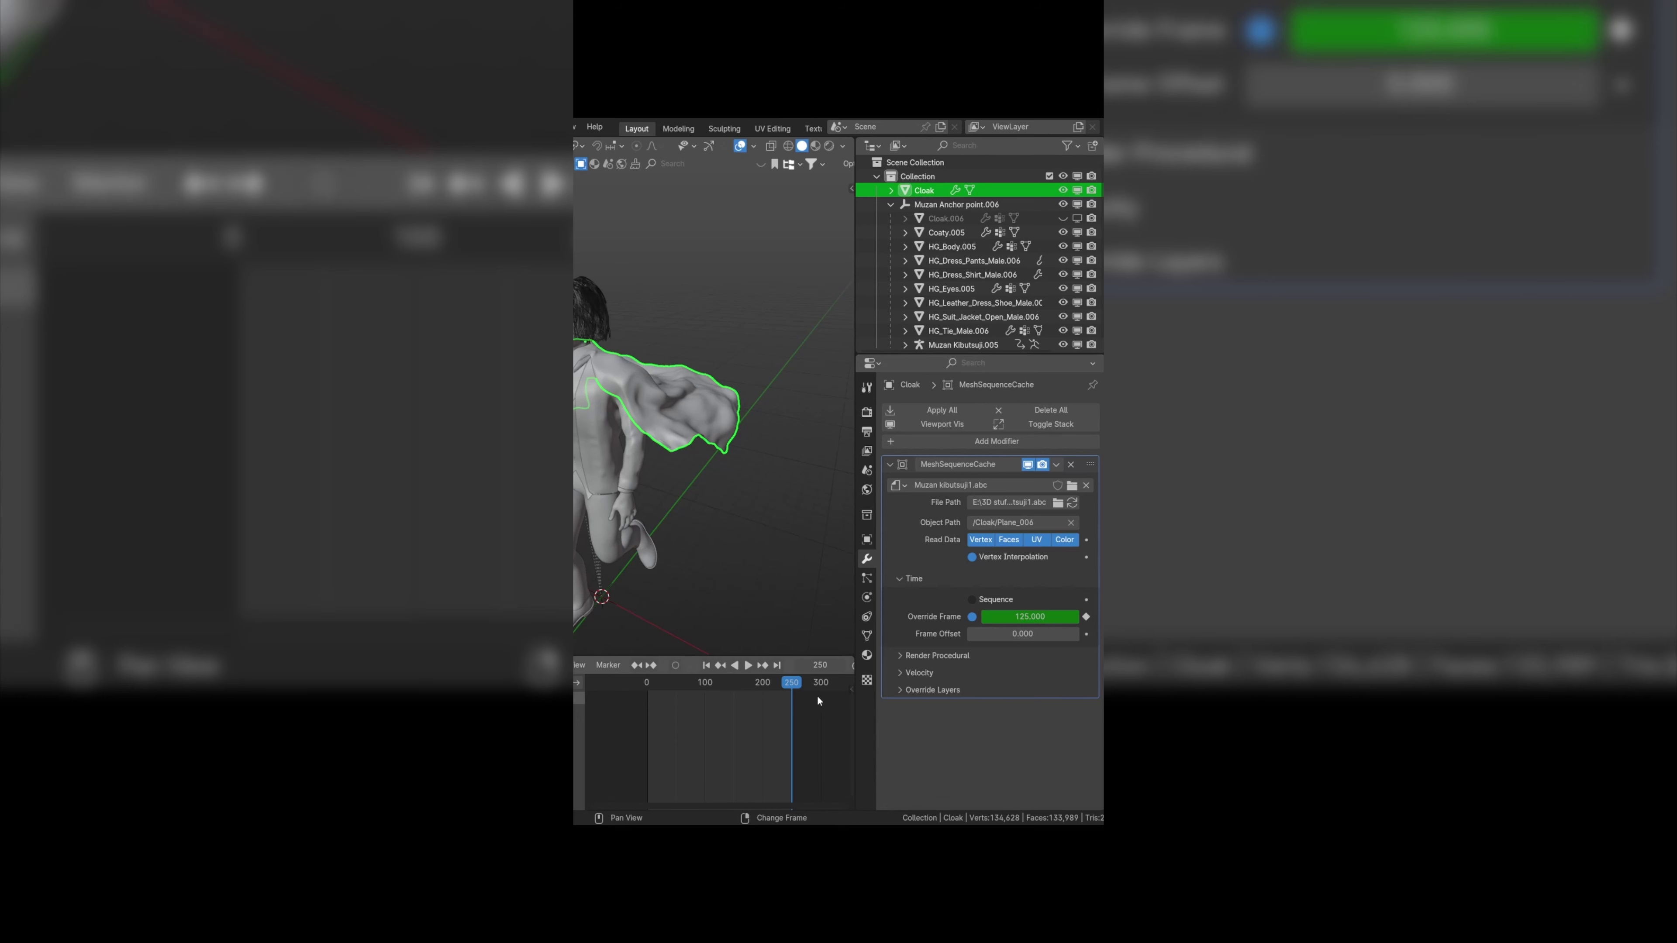
{"action": "key", "text": "space"}
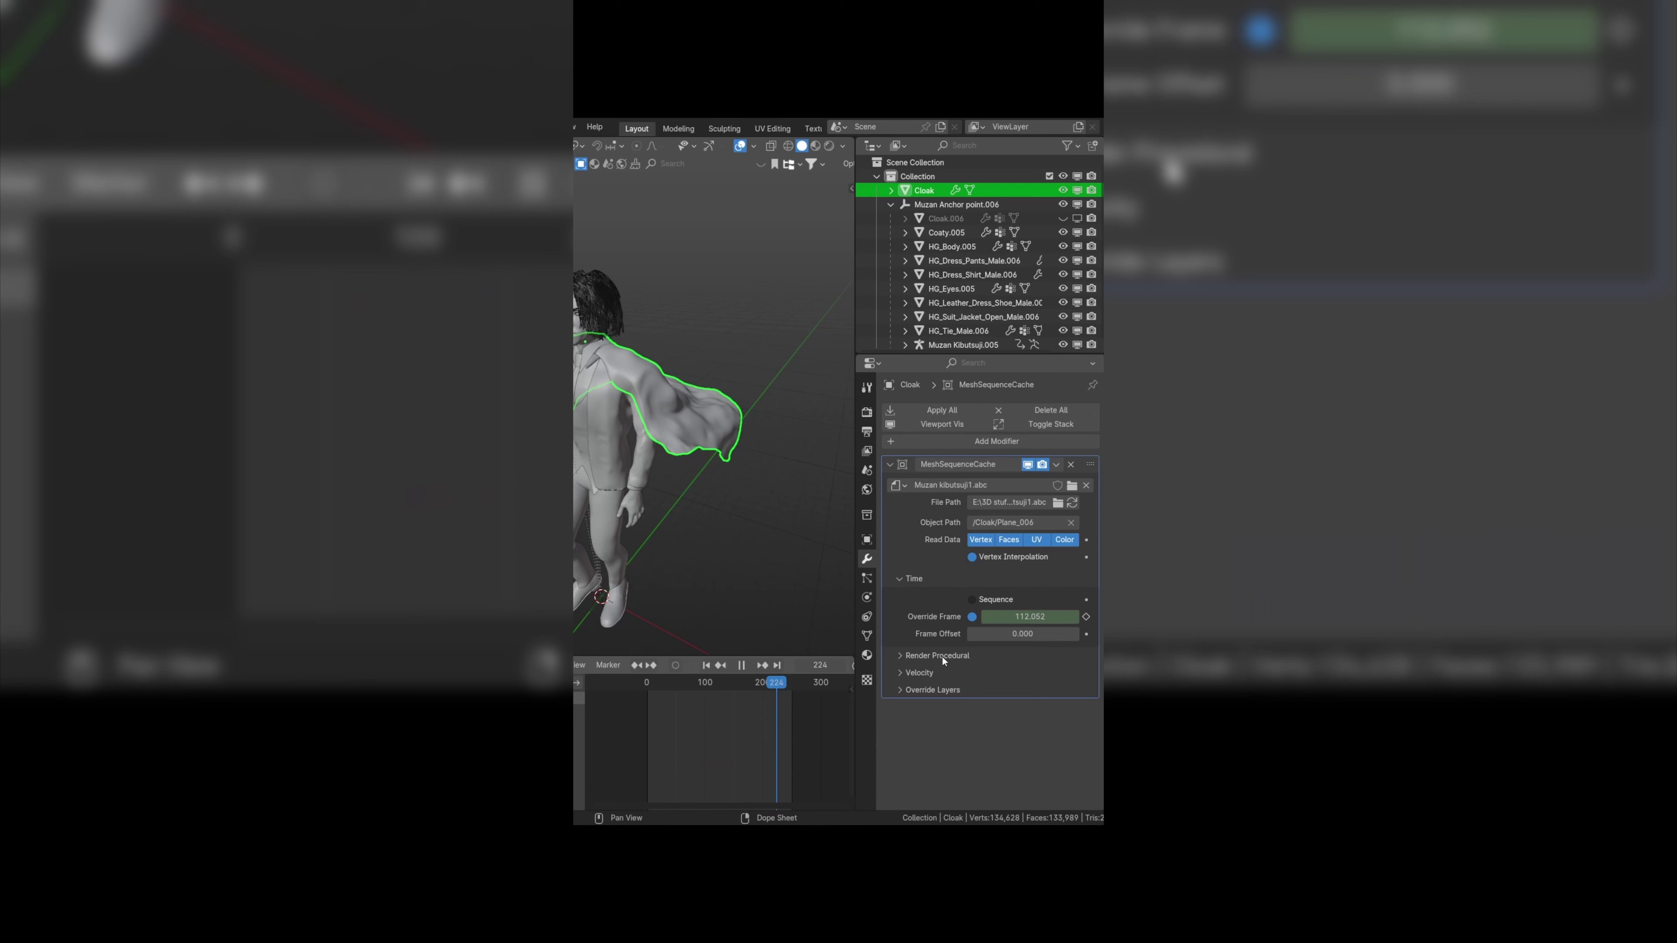
{"action": "key", "text": "space"}
- Set the cloak's Override Frame to 500 on frame 250 and keyframe it to speed up the cached animation
{"action": "left_click", "coordinate": [791, 683]}
{"action": "left_click", "coordinate": [1016, 618]}
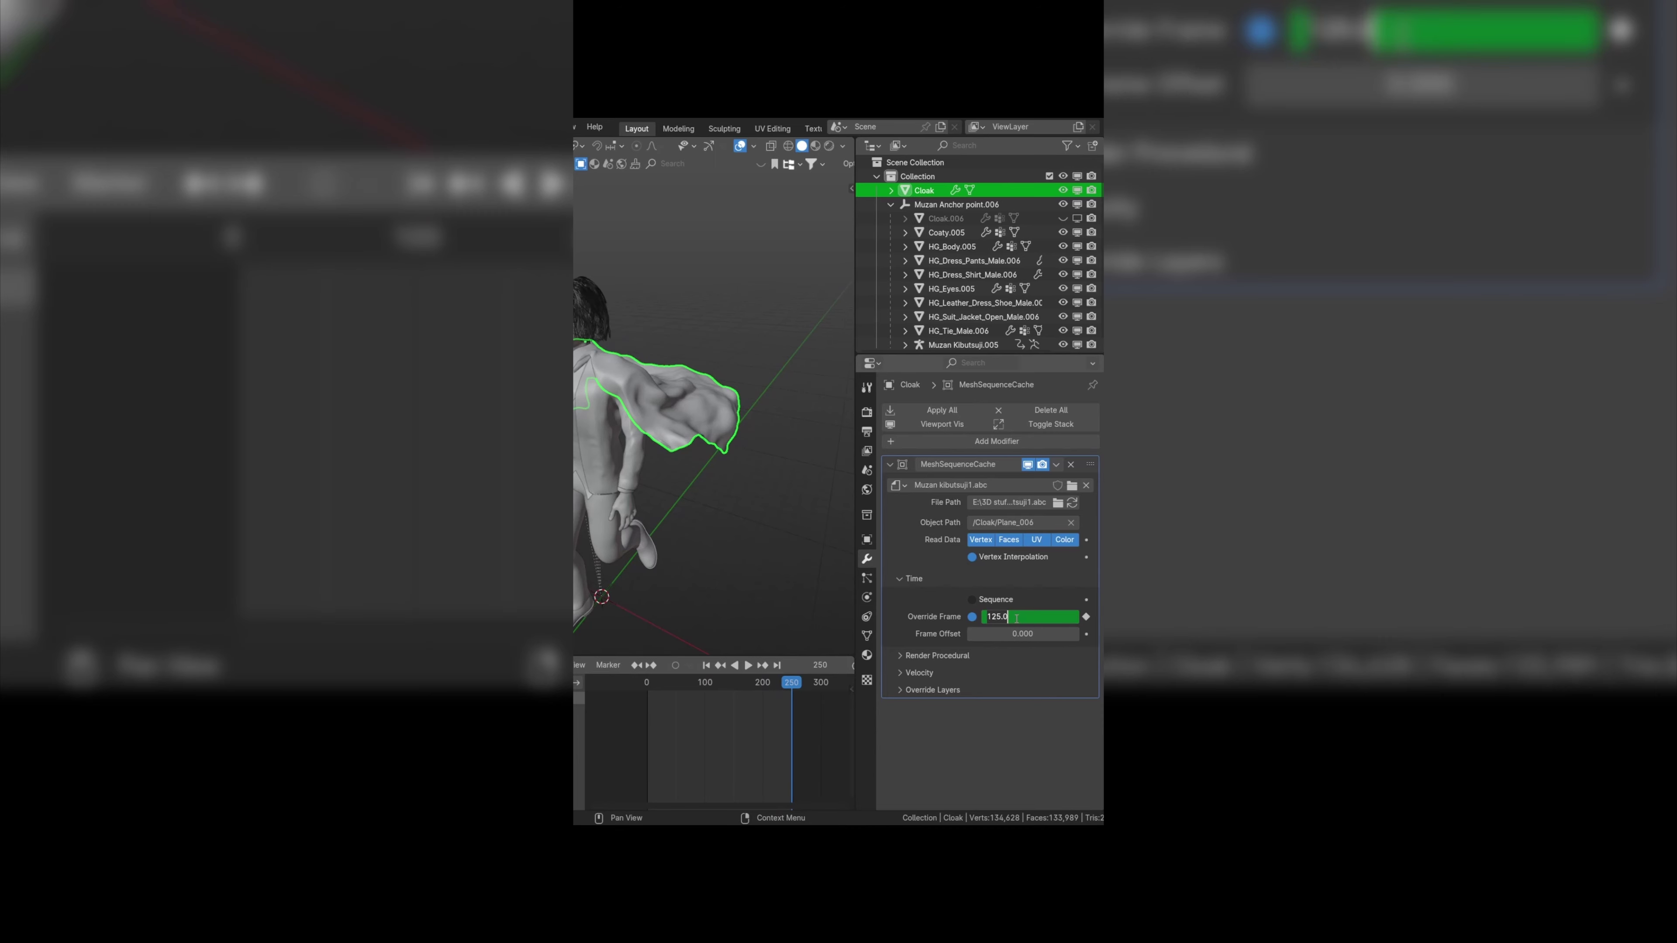
{"action": "type", "text": "25"}
{"action": "key", "text": "Return"}
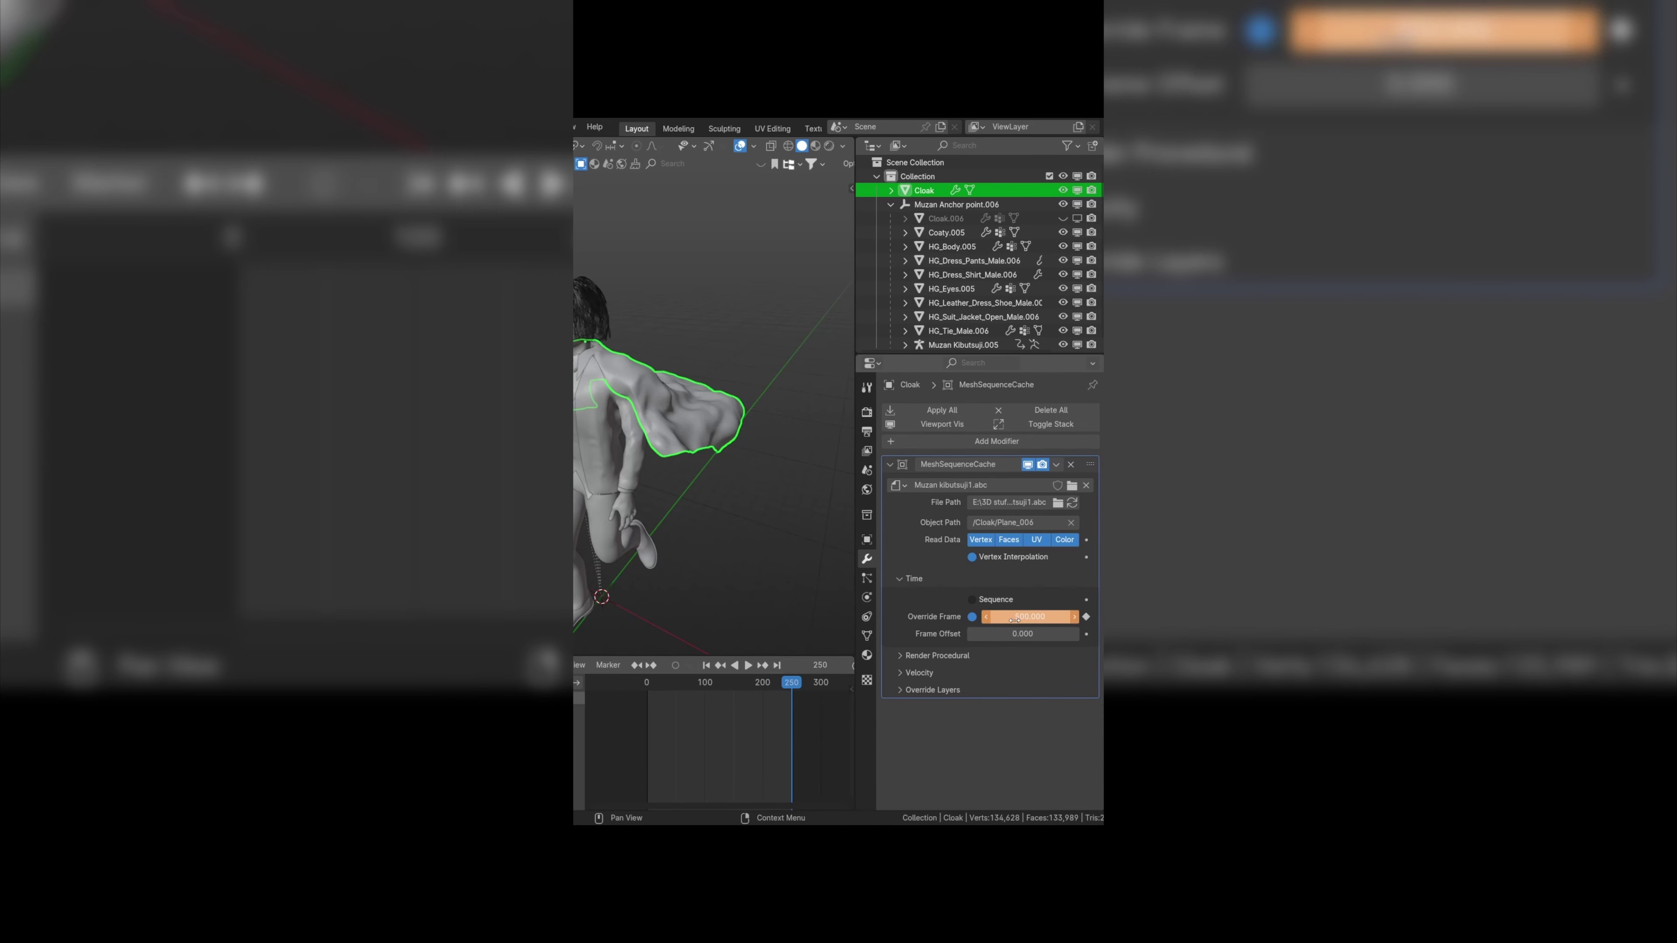
{"action": "left_click", "coordinate": [1089, 618]}
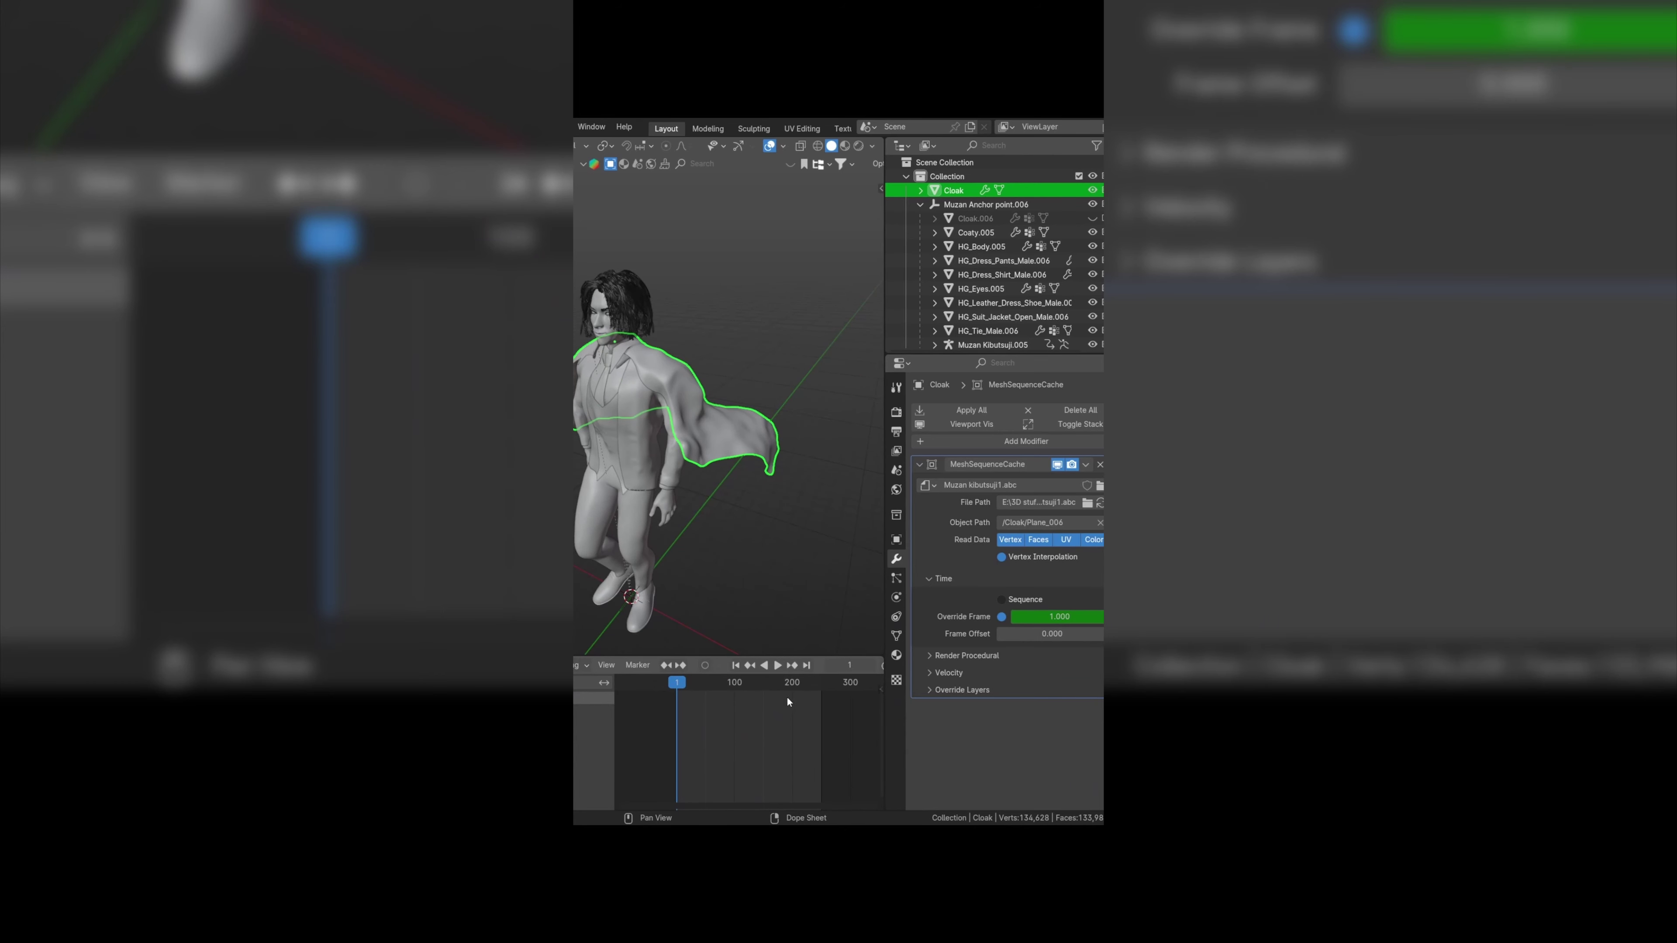
- Shift the cloak's cached animation by adjusting its Frame Offset to 29.2, and scrub the timeline to check the timing
{"action": "left_click_drag", "start_coordinate": [1057, 633], "coordinate": [1034, 638]}
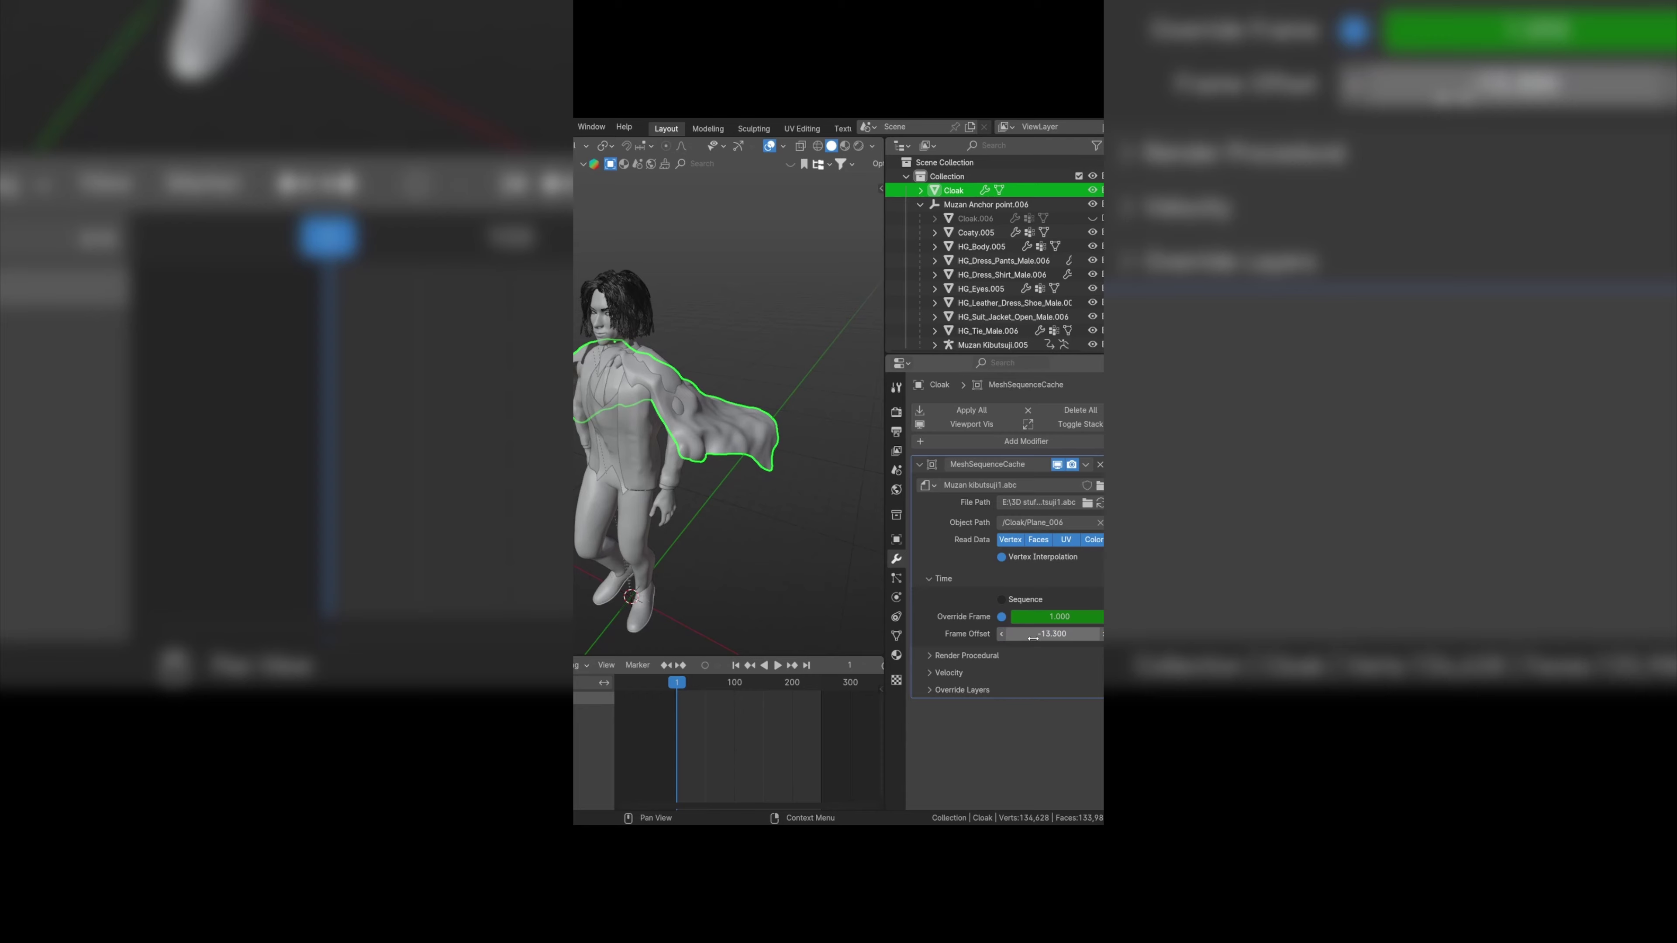
{"action": "left_click", "coordinate": [1038, 637]}
{"action": "type", "text": "4.3"}
{"action": "key", "text": "Return"}
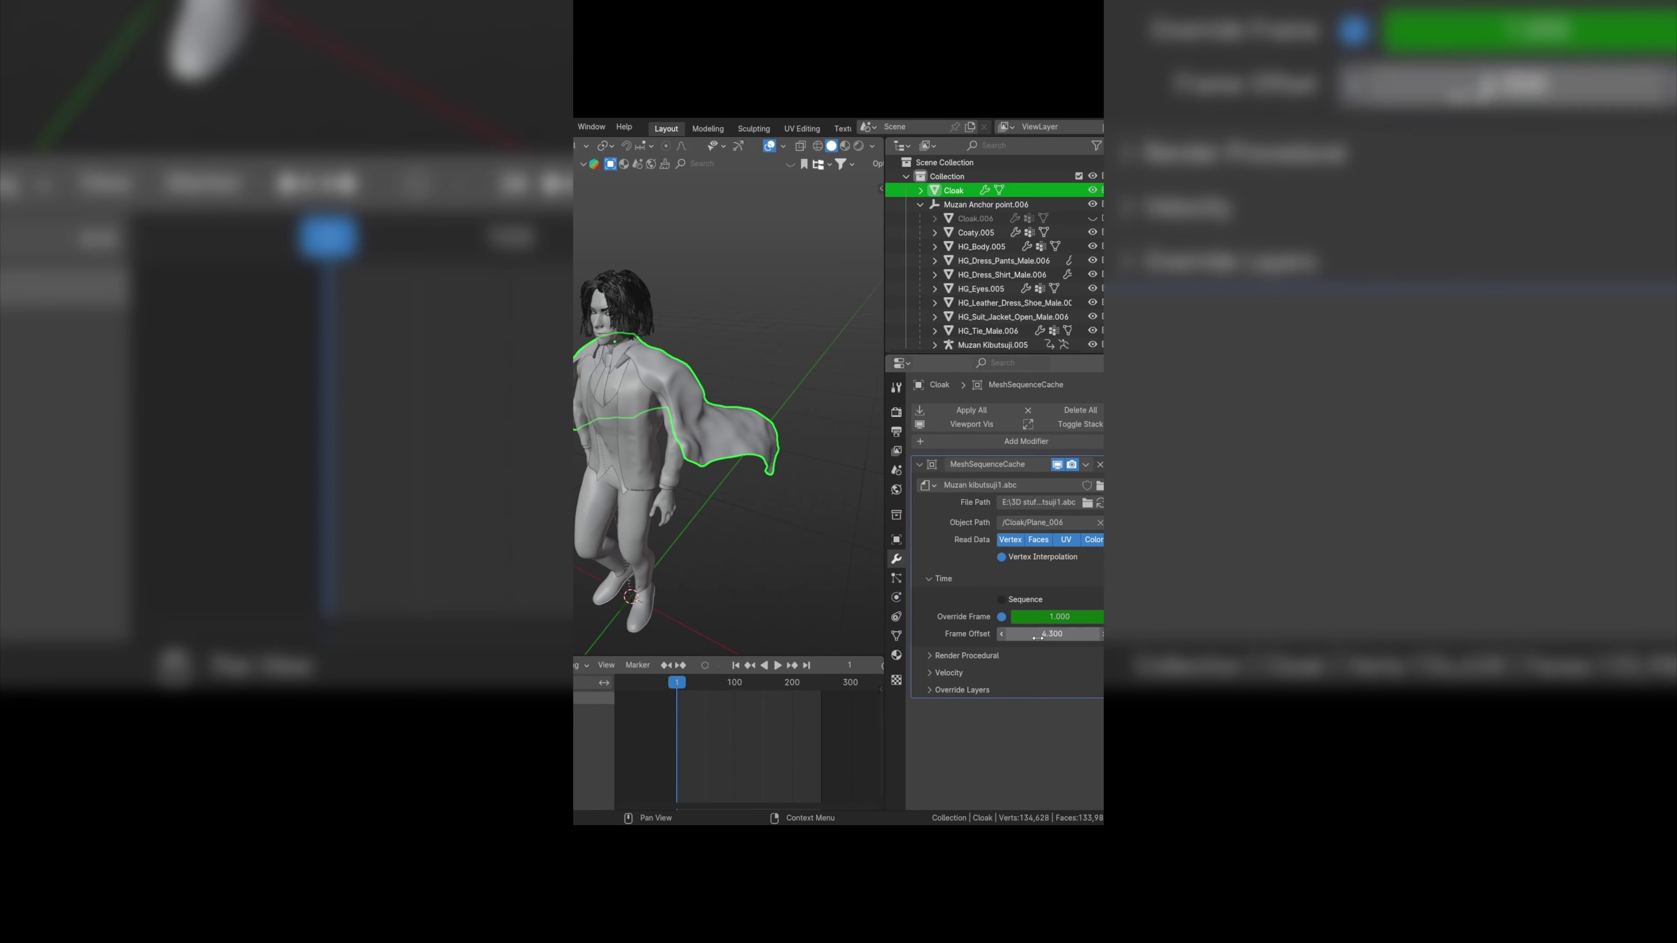
{"action": "left_click_drag", "start_coordinate": [685, 683], "coordinate": [707, 683]}
{"action": "left_click_drag", "start_coordinate": [1029, 634], "coordinate": [1082, 634]}
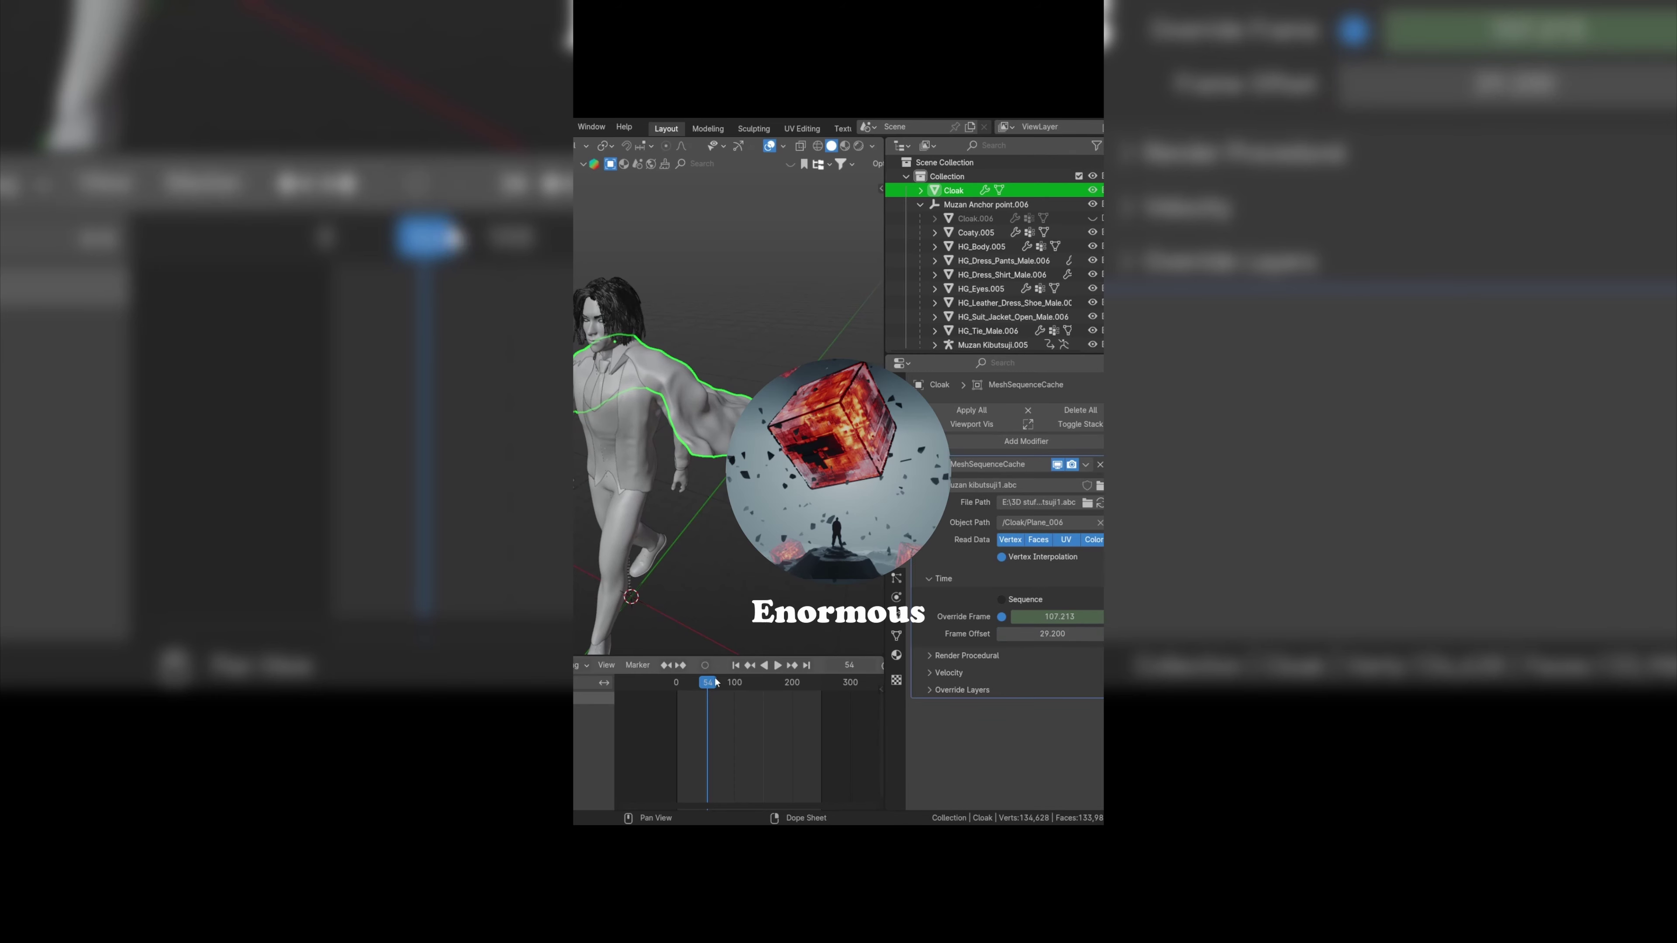
{"action": "left_click_drag", "start_coordinate": [709, 683], "coordinate": [650, 696]}
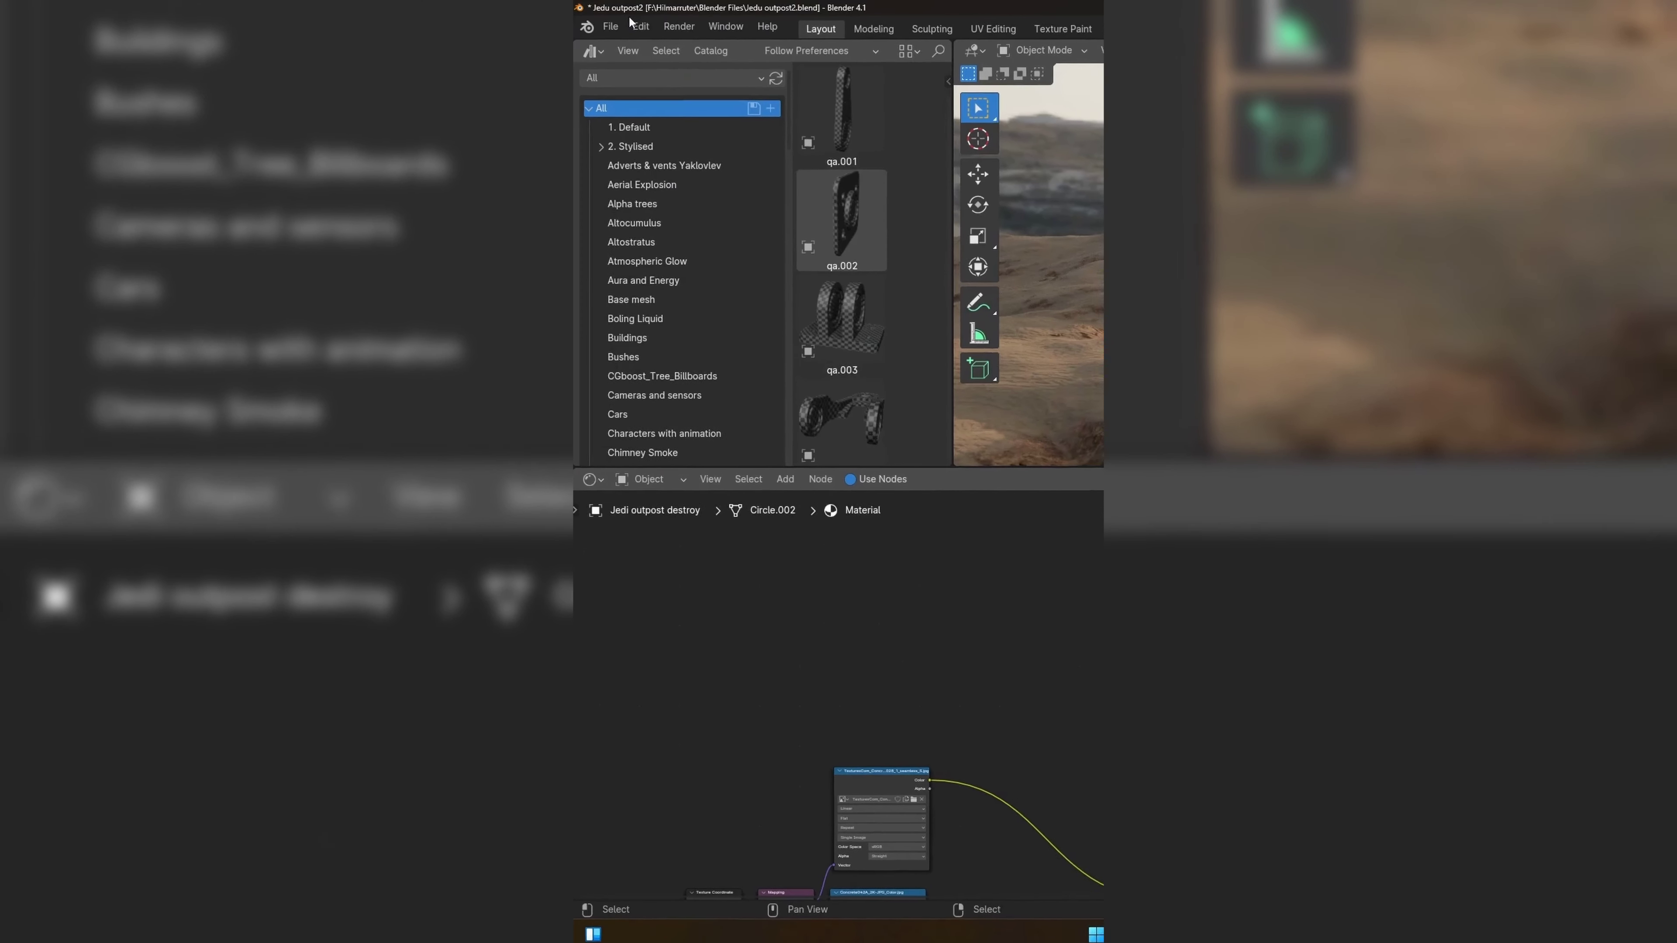
- Open the Preferences in the Jedi outpost scene
{"action": "left_click", "coordinate": [654, 36]}
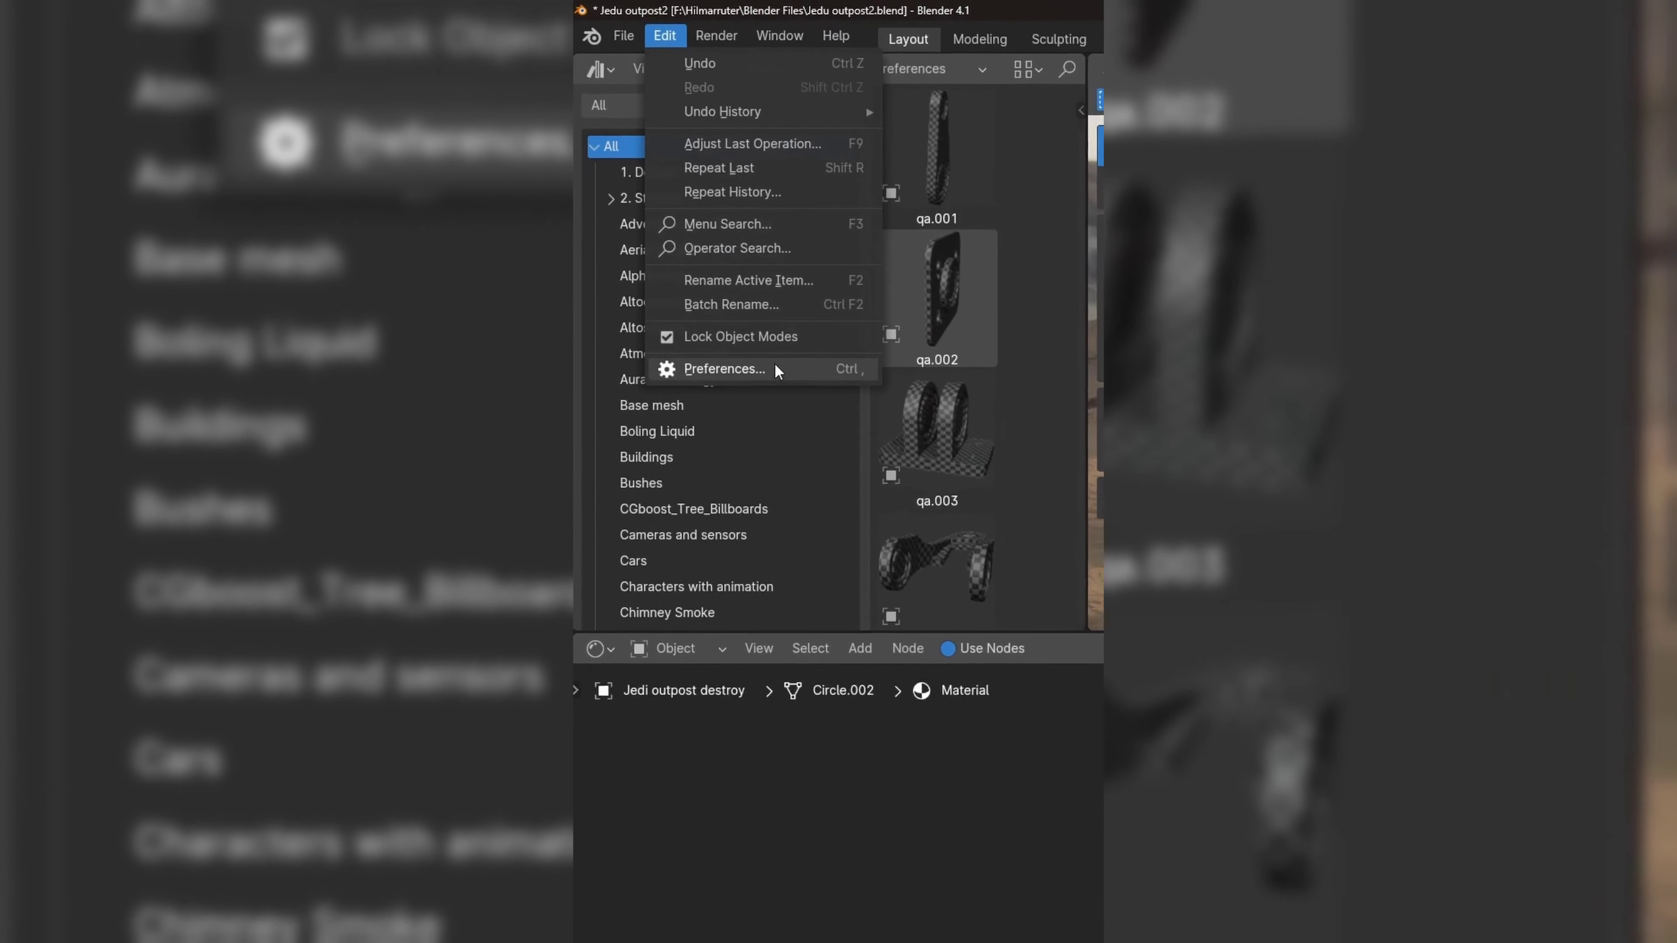
{"action": "left_click", "coordinate": [775, 369]}
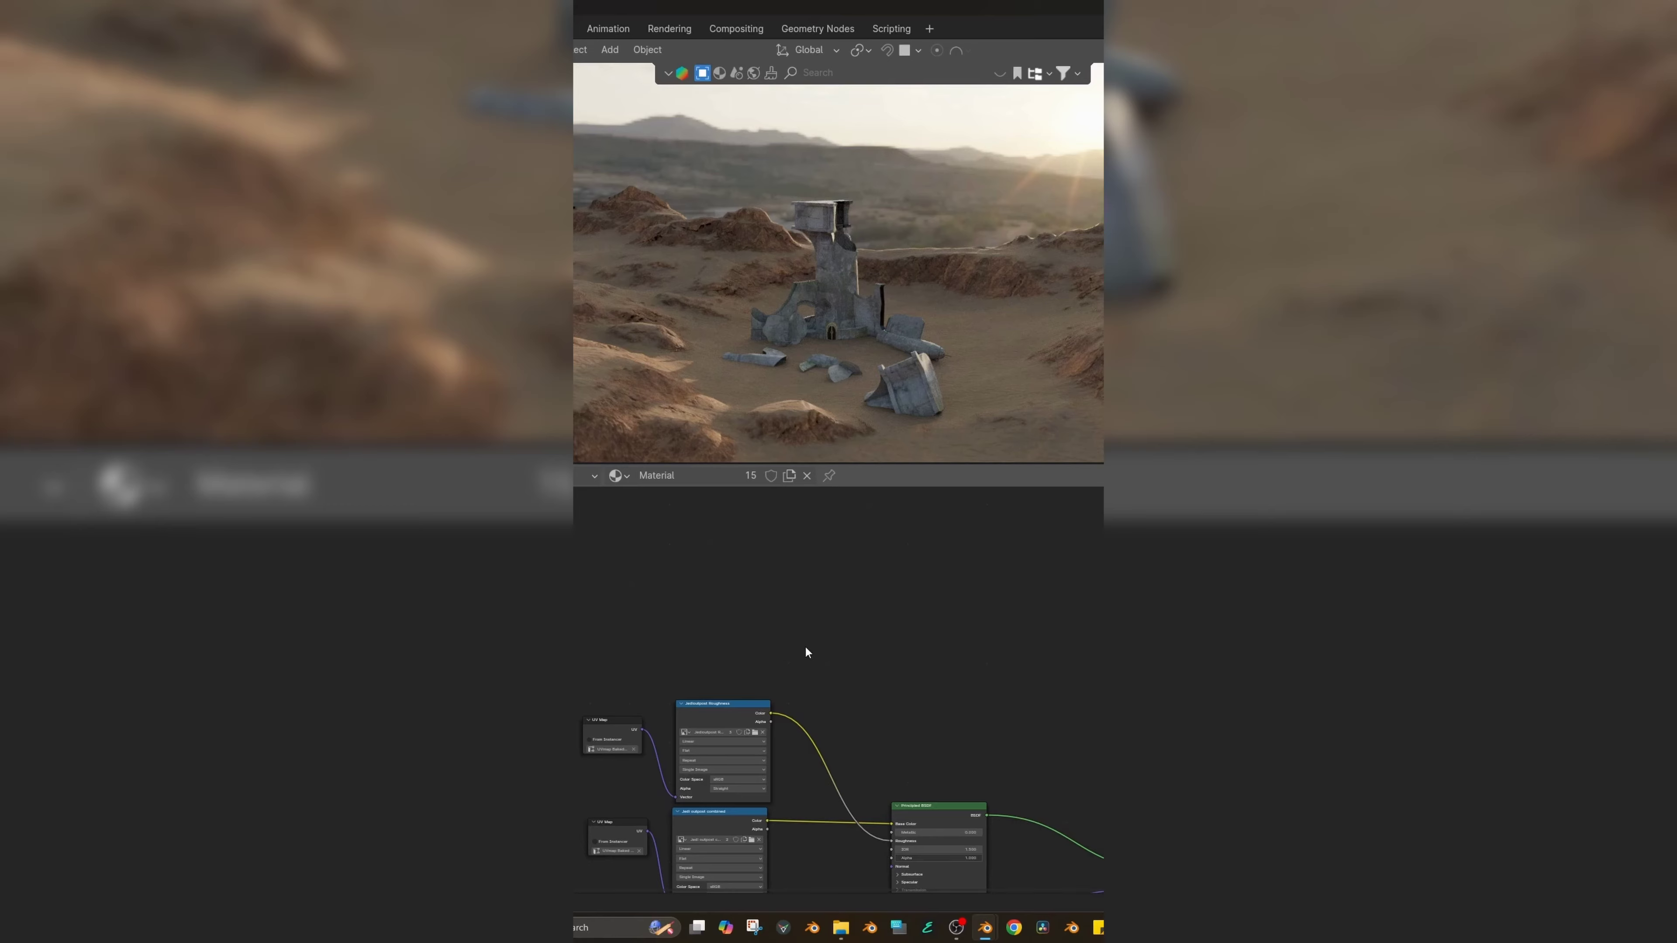
- Add Color Ramp, Bump, Noise Texture and Emission nodes in the empty area above the outpost material's existing nodes
{"action": "key", "text": "c"}
{"action": "left_click", "coordinate": [704, 605]}
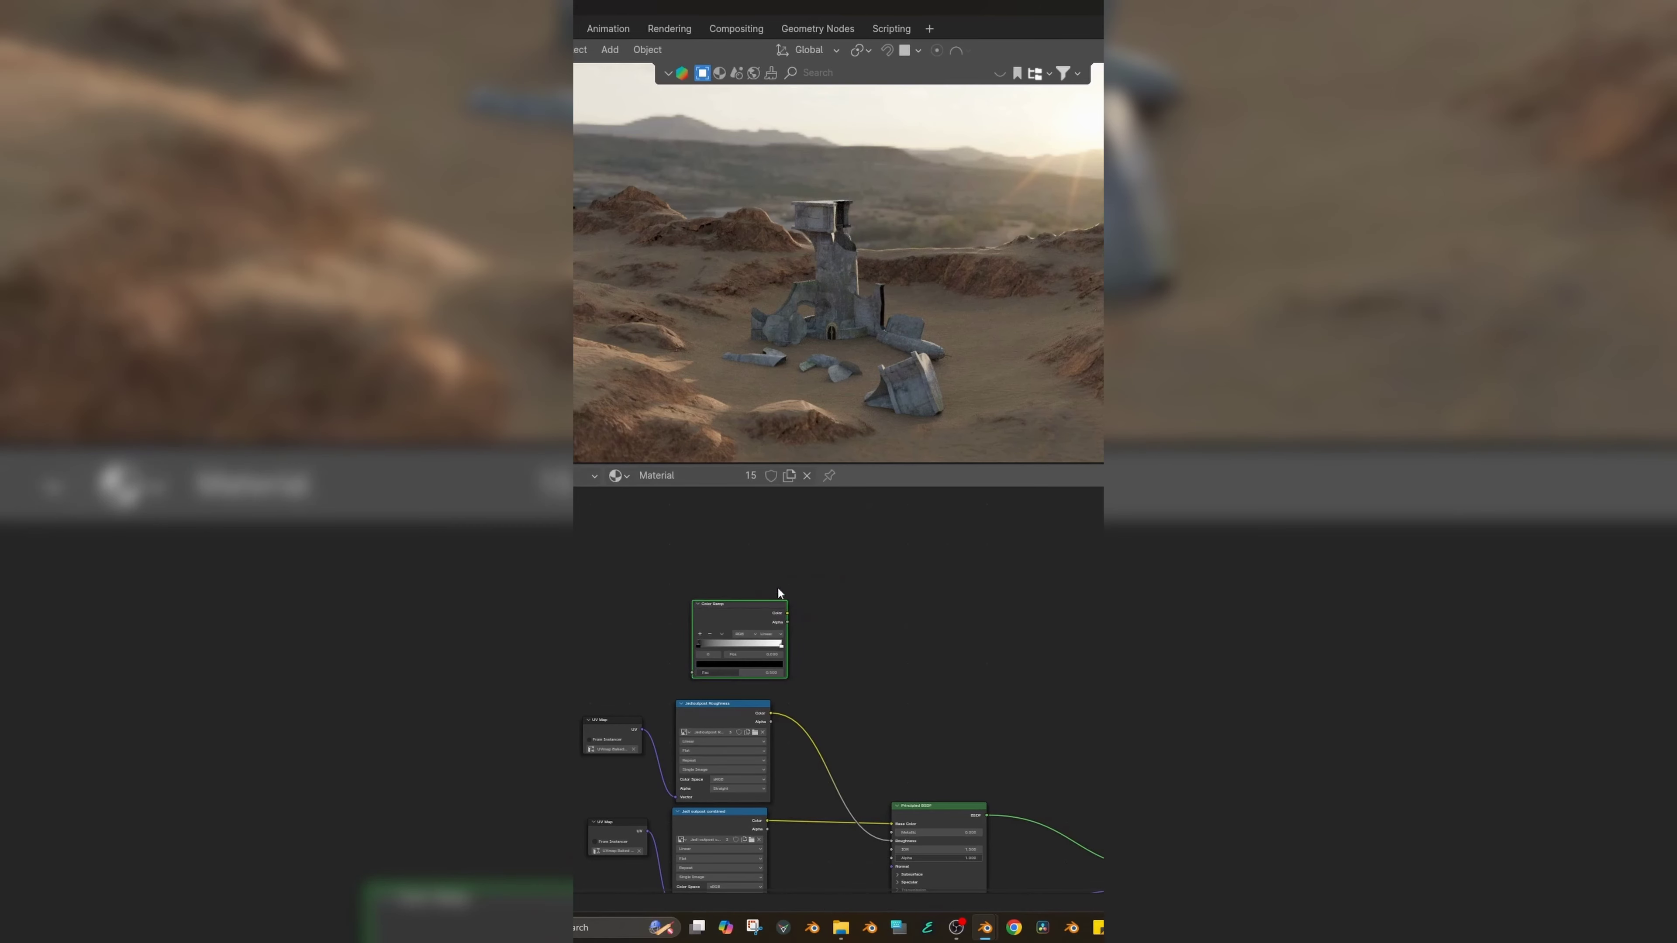
{"action": "middle_click_drag", "start_coordinate": [777, 587], "coordinate": [752, 648]}
{"action": "key", "text": "b"}
{"action": "left_click", "coordinate": [723, 563]}
{"action": "key", "text": "n"}
{"action": "left_click", "coordinate": [638, 599]}
{"action": "key", "text": "e"}
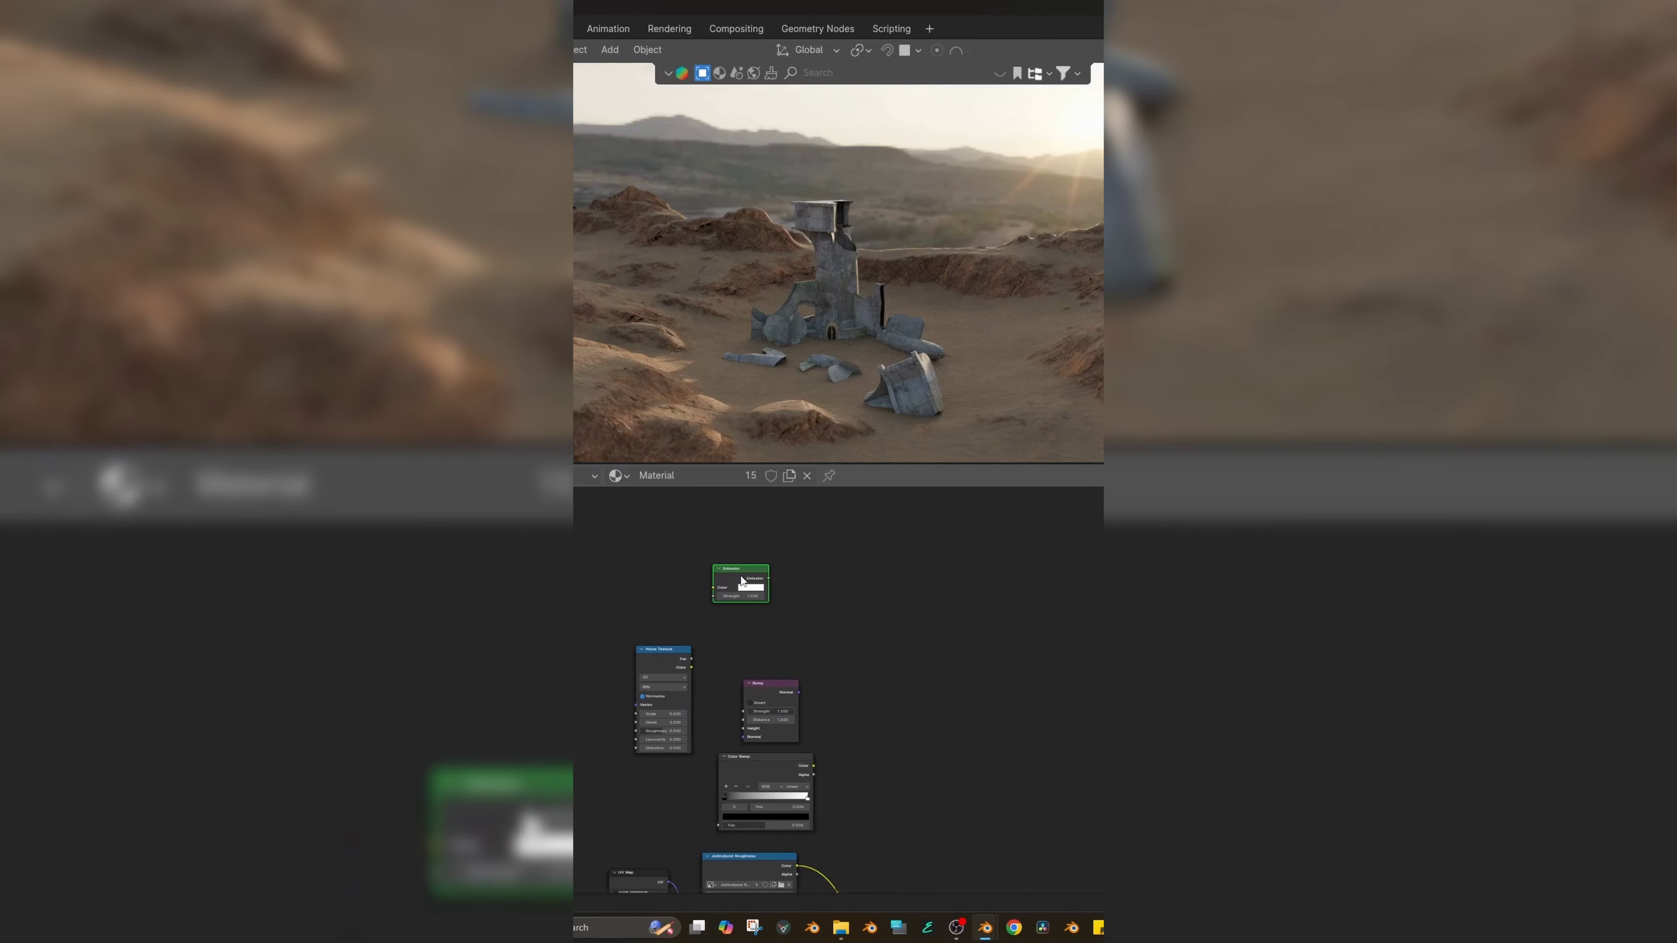
{"action": "left_click", "coordinate": [697, 583]}
- Add an Image Texture with Mapping and Texture Coordinate nodes connected to the Emission node's color
{"action": "middle_click_drag", "start_coordinate": [697, 583], "coordinate": [898, 566]}
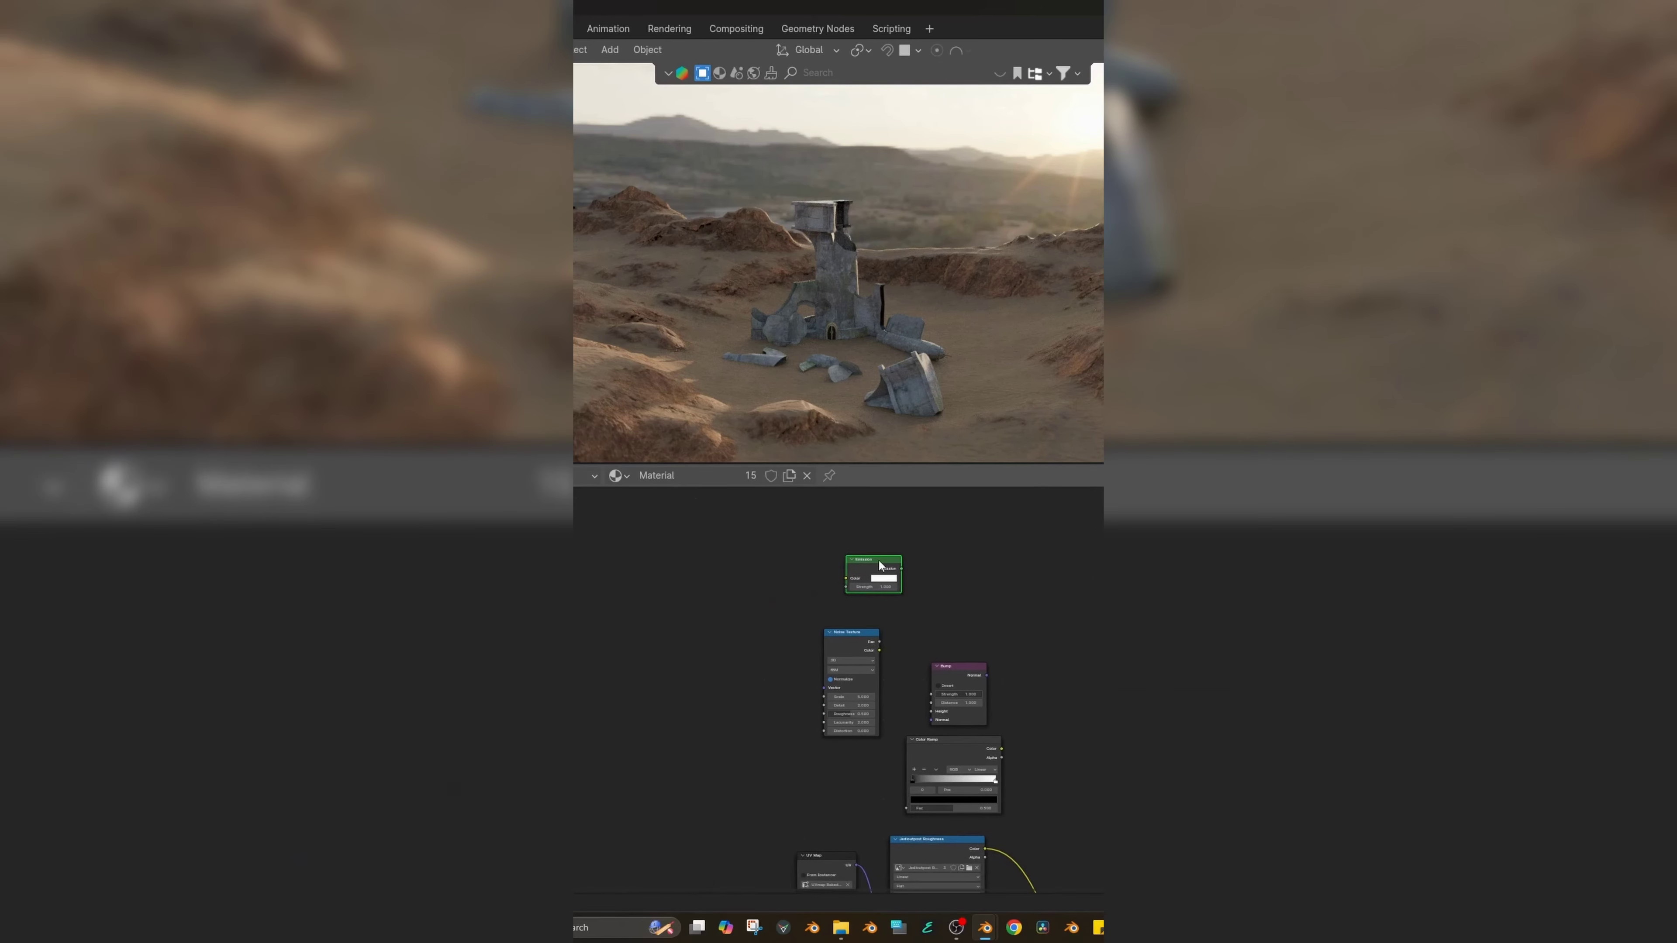
{"action": "key", "text": "ctrl+t"}
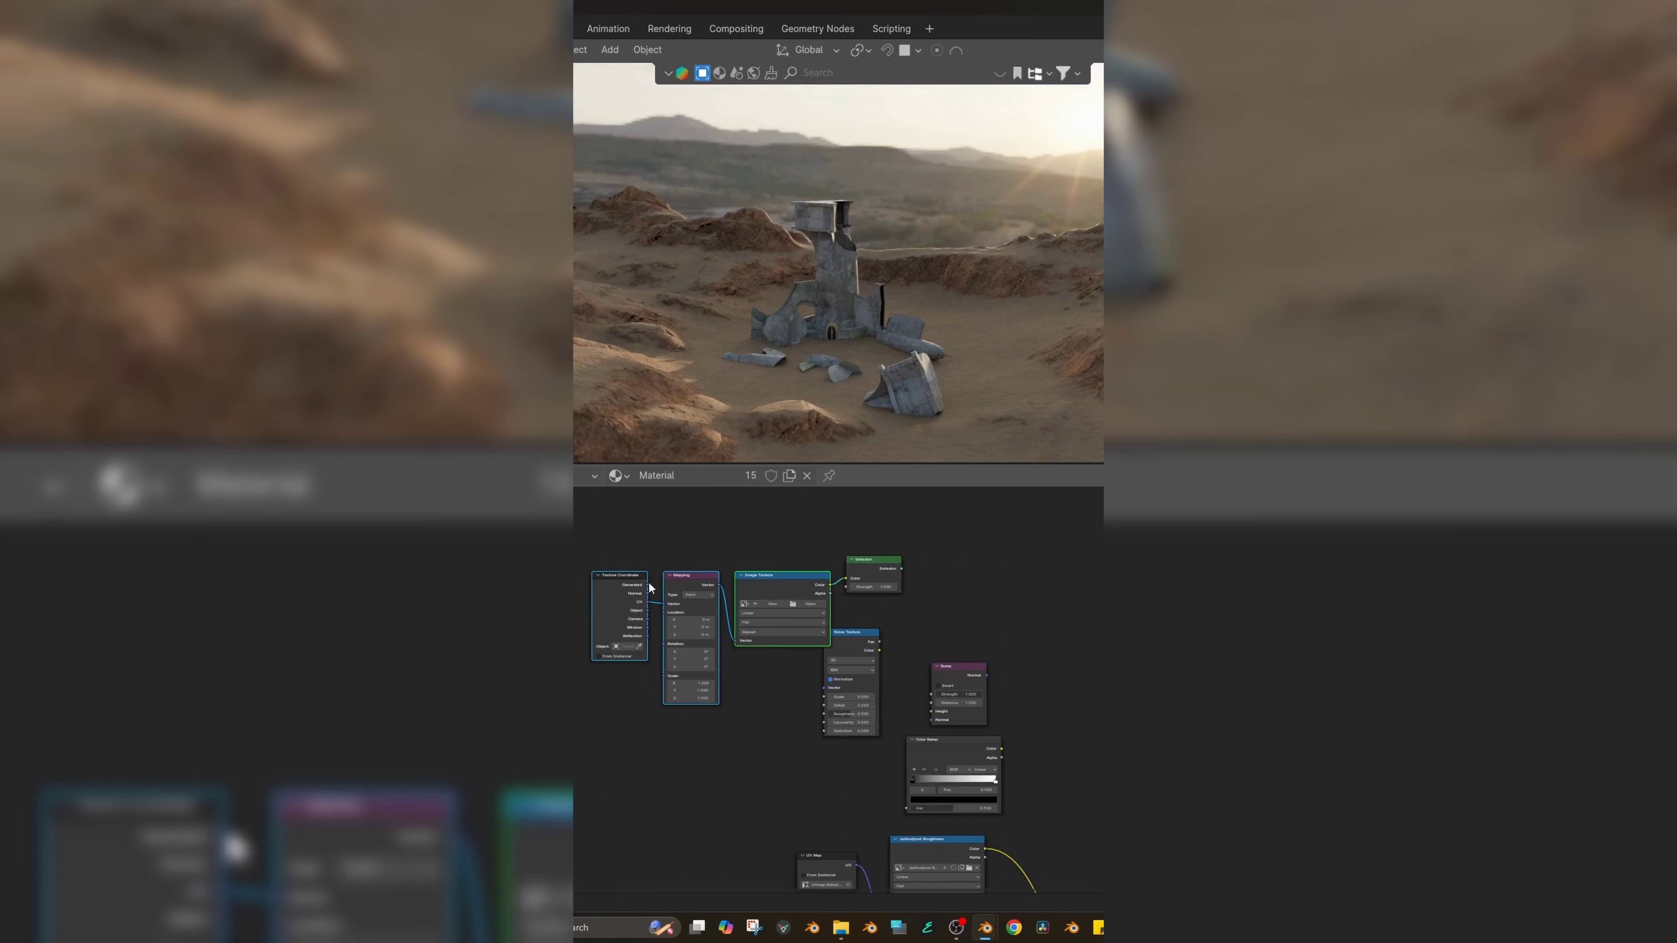
{"action": "scroll", "coordinate": [838, 552], "scroll_direction": "up", "scroll_amount": 1}
{"action": "middle_click_drag", "start_coordinate": [964, 562], "coordinate": [705, 601]}
{"action": "scroll", "coordinate": [674, 611], "scroll_direction": "up", "scroll_amount": 3}
{"action": "key", "text": "g"}
{"action": "scroll", "coordinate": [746, 687], "scroll_direction": "down", "scroll_amount": 1}
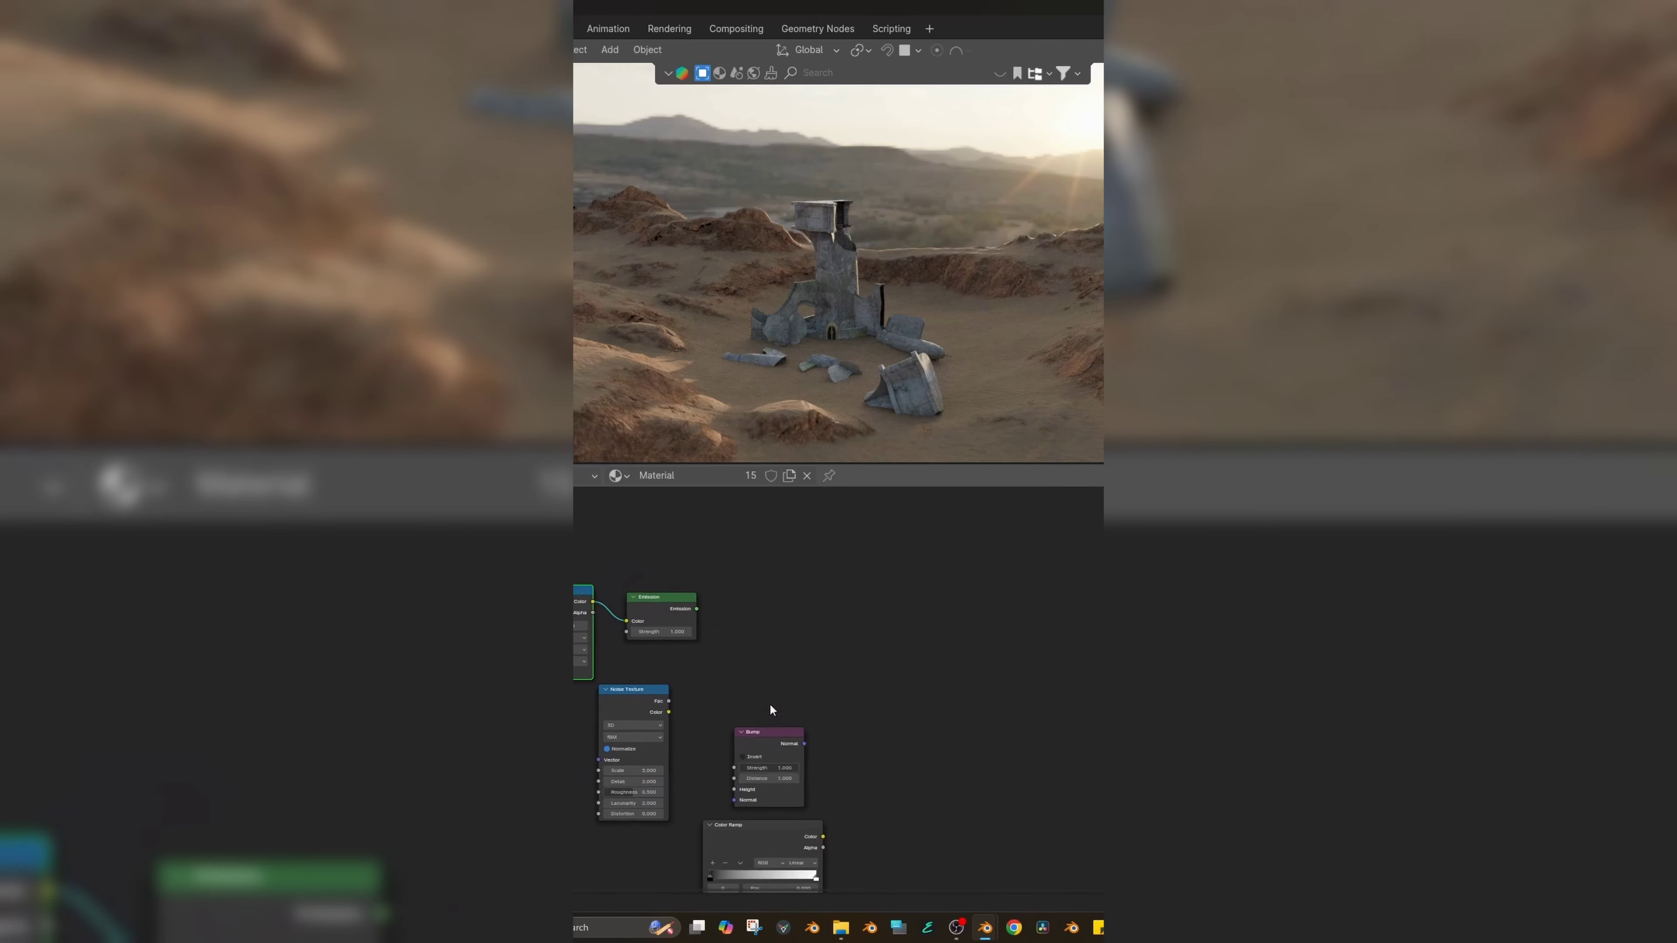
- Arrange the Bump, Noise Texture and Color Ramp nodes closer together below the Emission node
{"action": "middle_click_drag", "start_coordinate": [769, 703], "coordinate": [760, 655]}
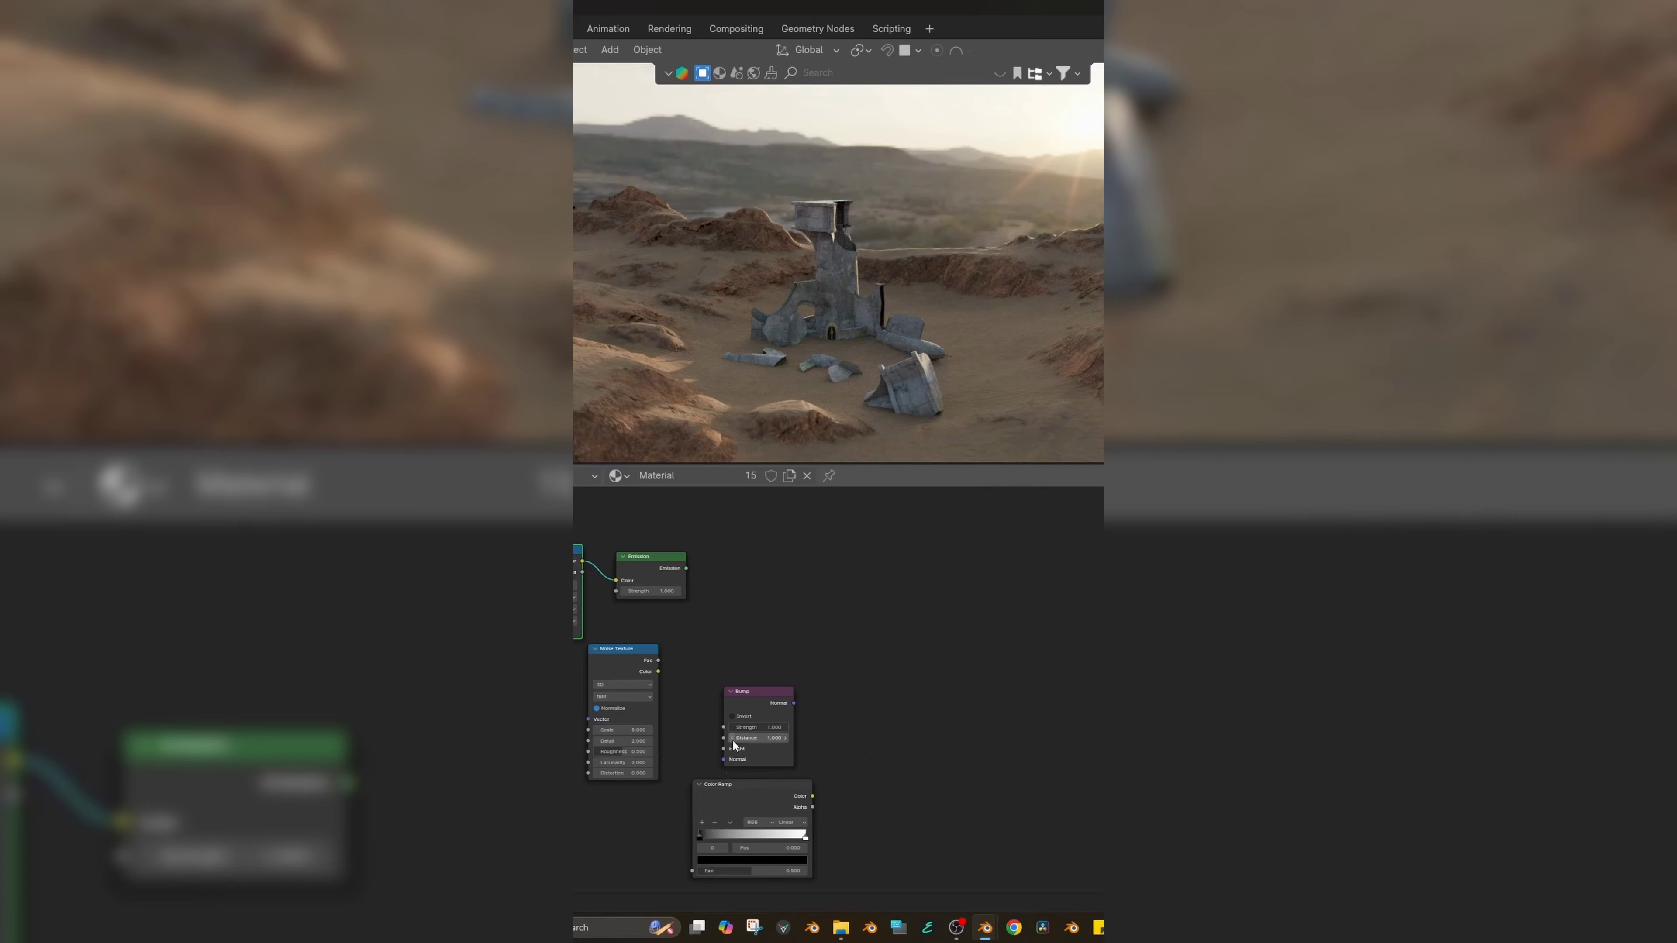
{"action": "left_click_drag", "start_coordinate": [744, 694], "coordinate": [726, 634]}
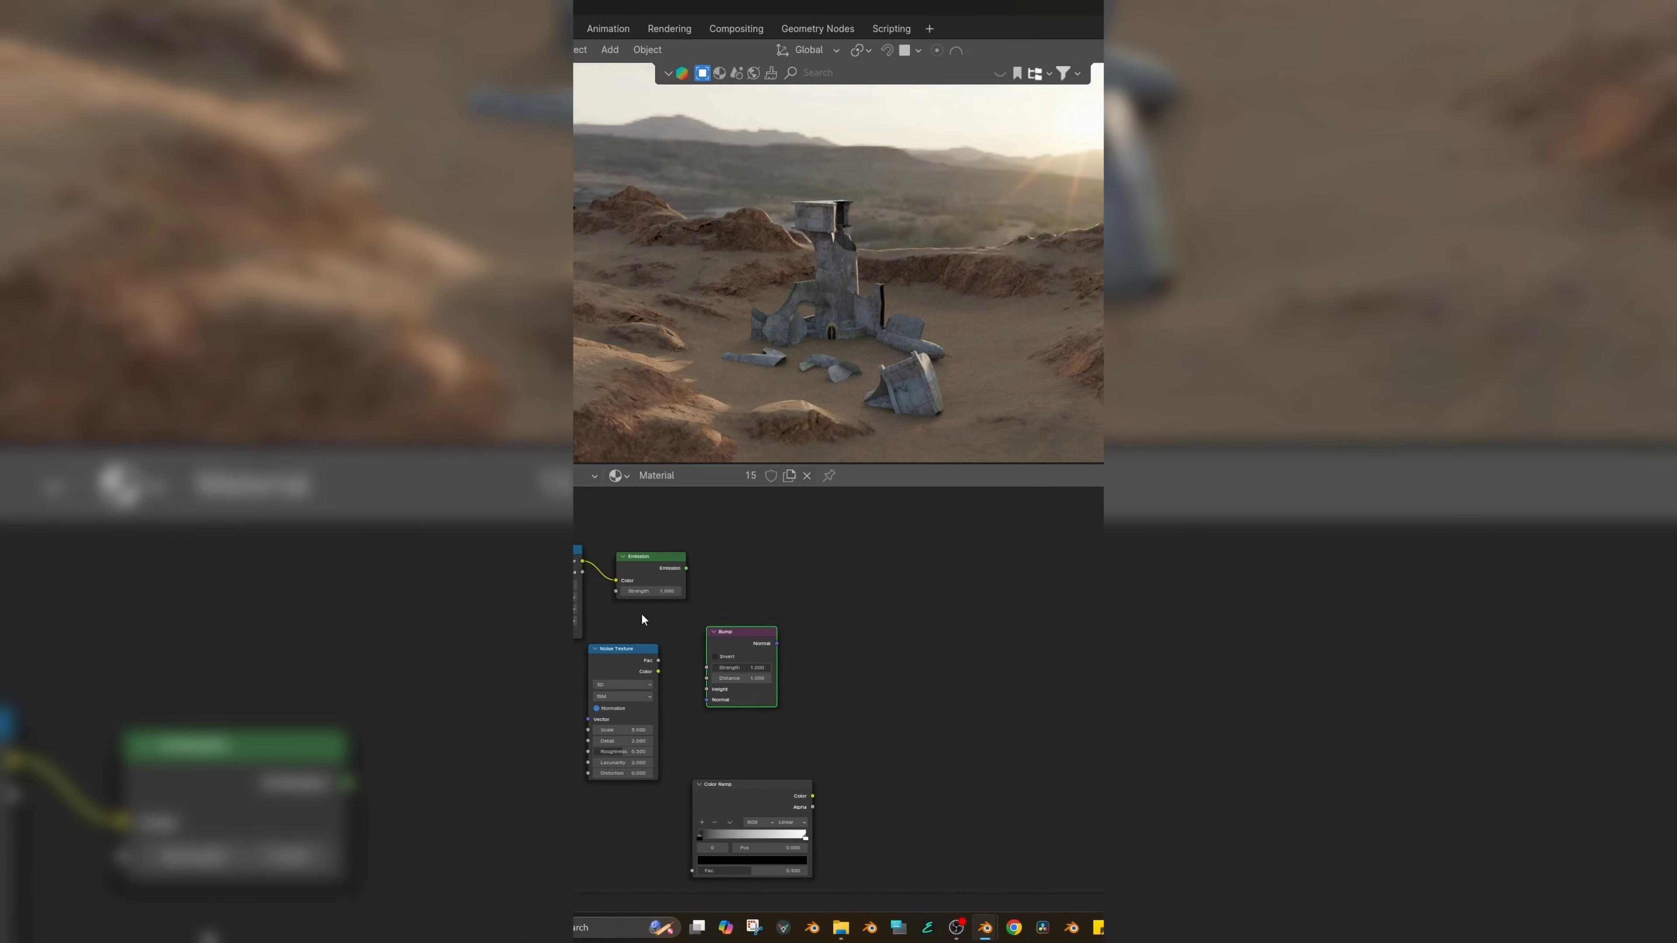
{"action": "left_click_drag", "start_coordinate": [628, 665], "coordinate": [638, 659]}
{"action": "left_click_drag", "start_coordinate": [755, 784], "coordinate": [751, 747]}
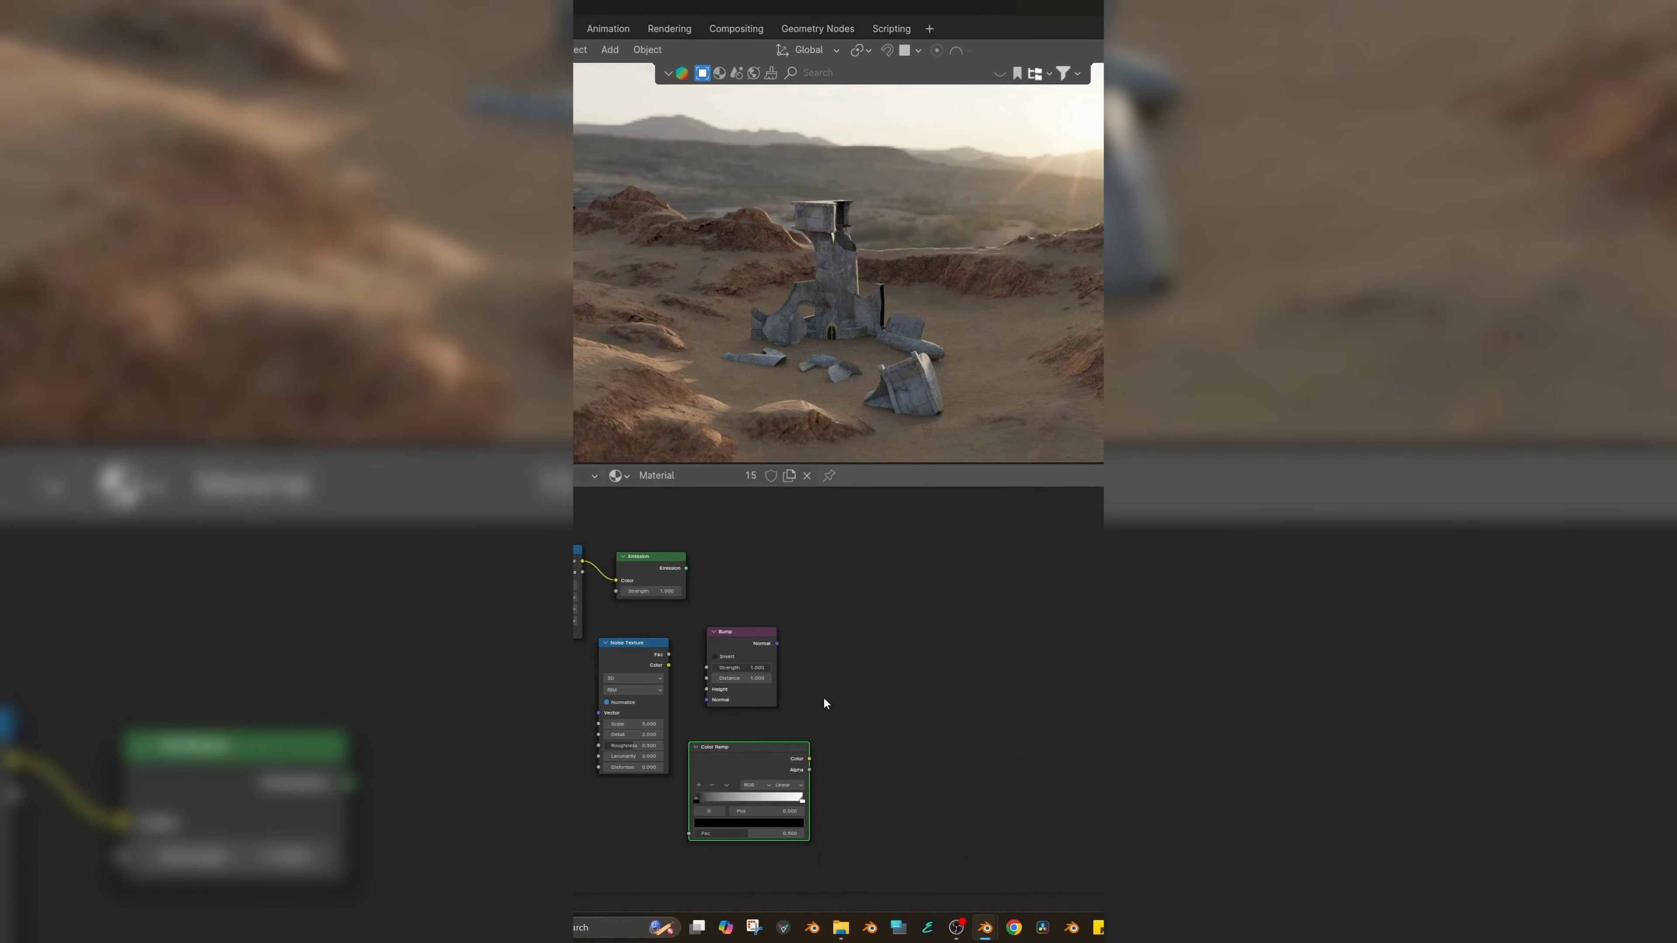
{"action": "left_click", "coordinate": [821, 696]}
{"action": "mouse_move", "coordinate": [813, 689]}
{"action": "middle_mouse_down"}
{"action": "mouse_move", "coordinate": [799, 707]}
{"action": "mouse_move", "coordinate": [812, 658]}
{"action": "middle_mouse_up"}
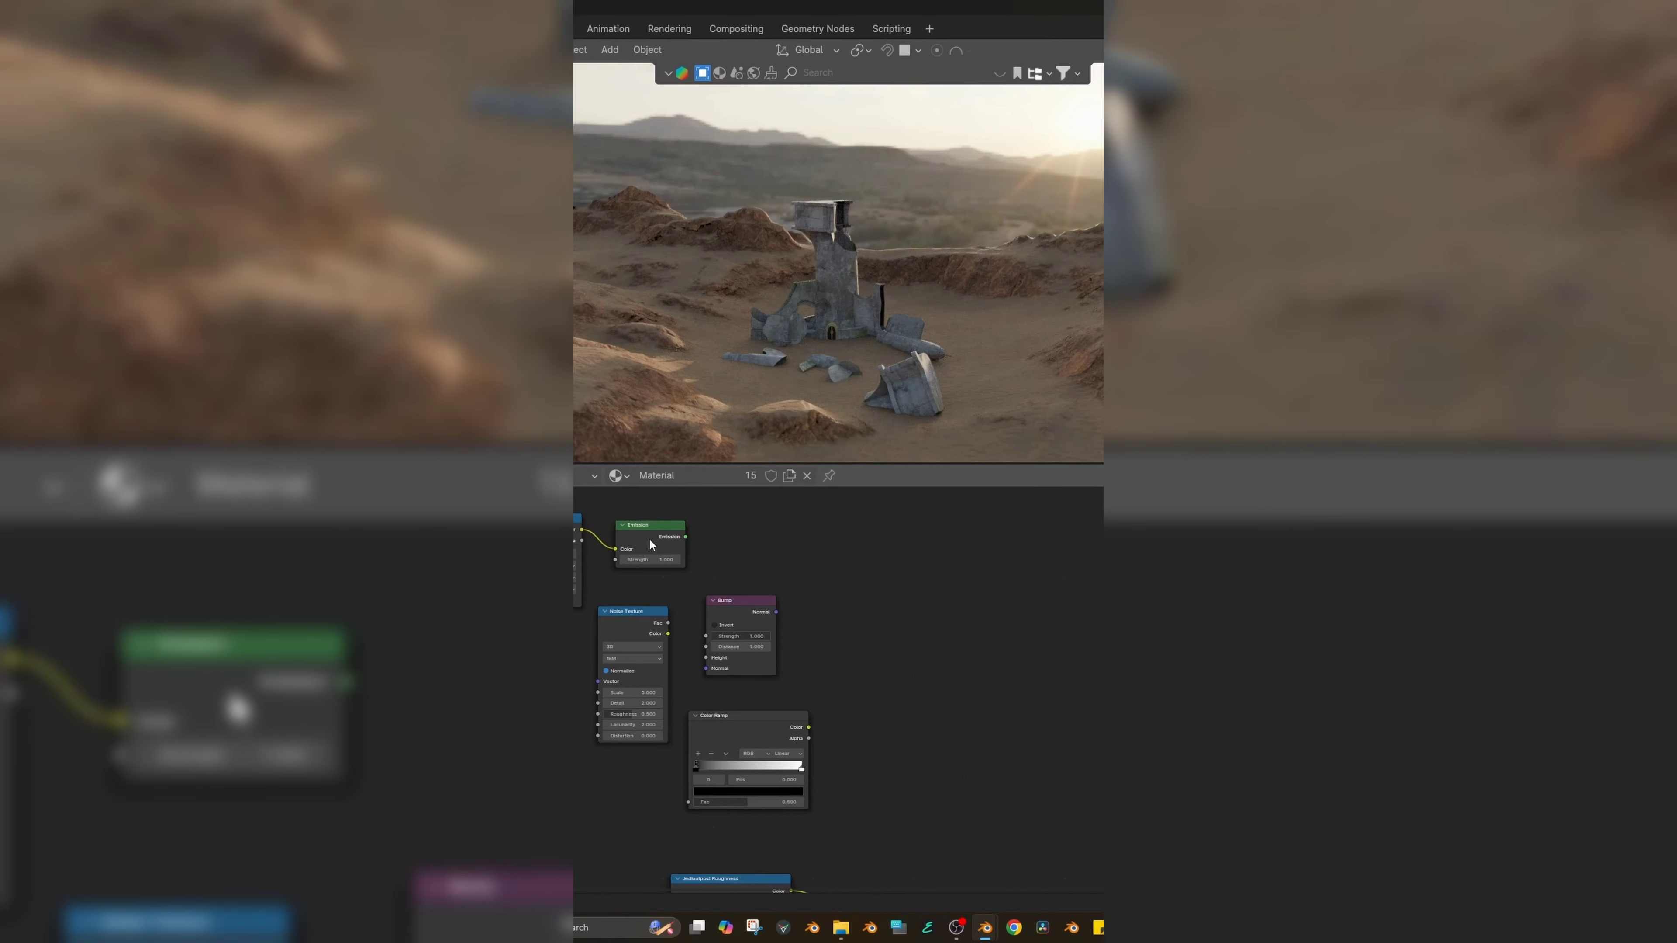
{"action": "middle_click_drag", "start_coordinate": [863, 268], "coordinate": [840, 325]}
{"action": "scroll", "coordinate": [871, 302], "scroll_direction": "up", "scroll_amount": 2}
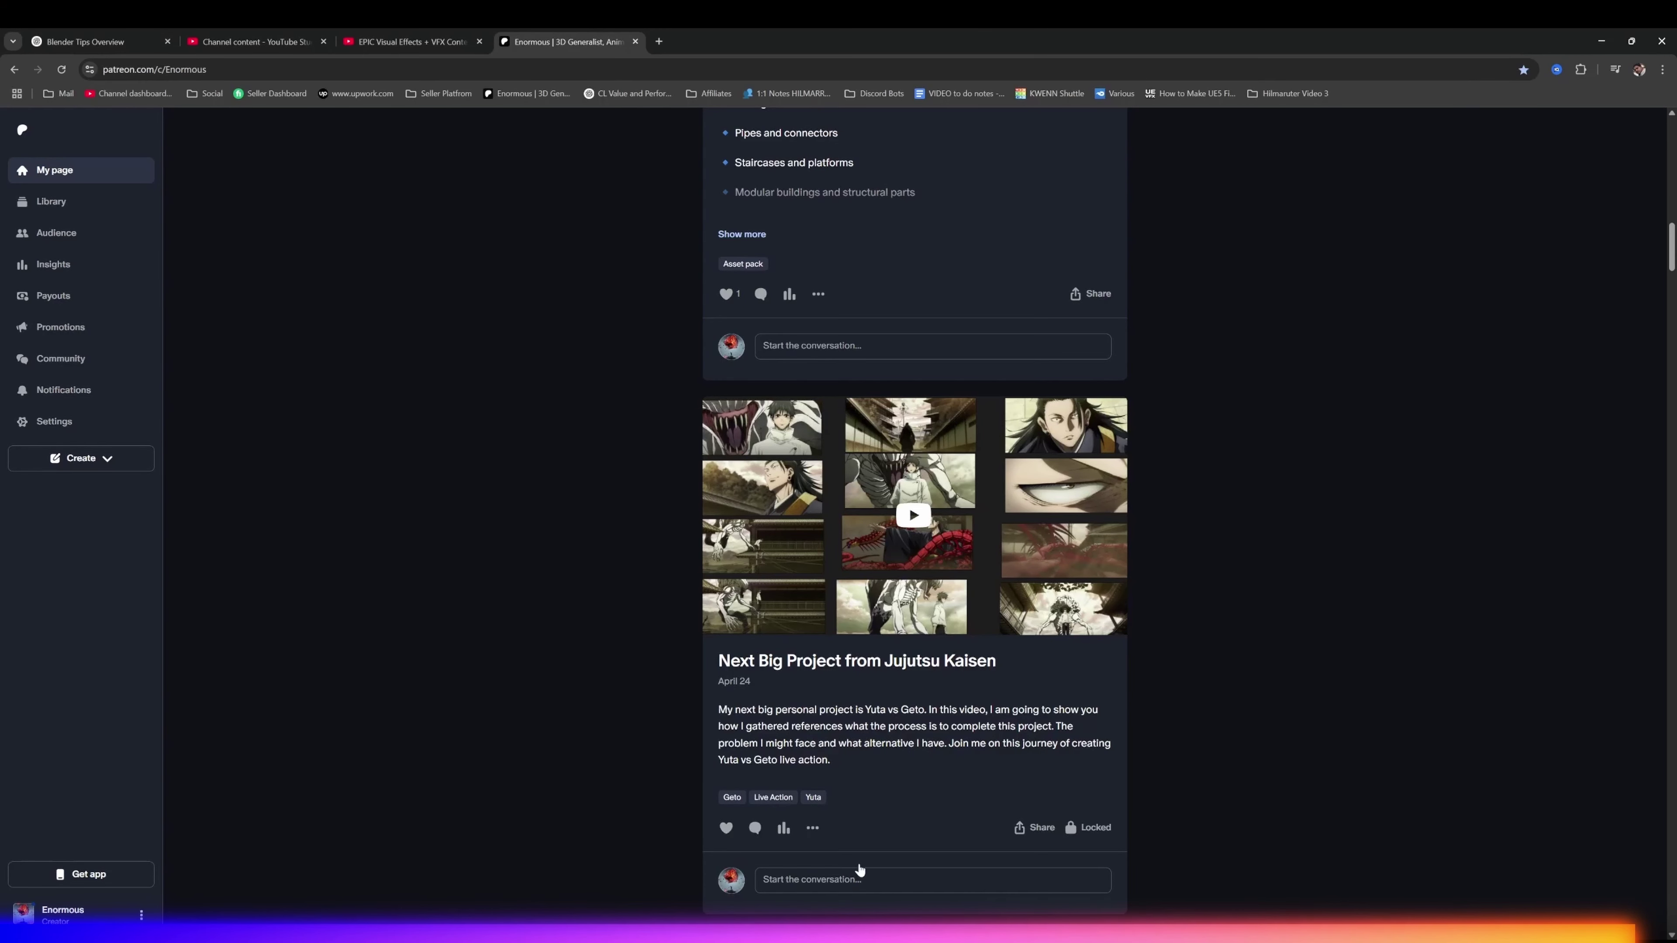
- Switch to the browser and look through the project and asset posts on the Enormous Patreon page
{"action": "scroll", "coordinate": [964, 658], "scroll_direction": "down", "scroll_amount": 8}
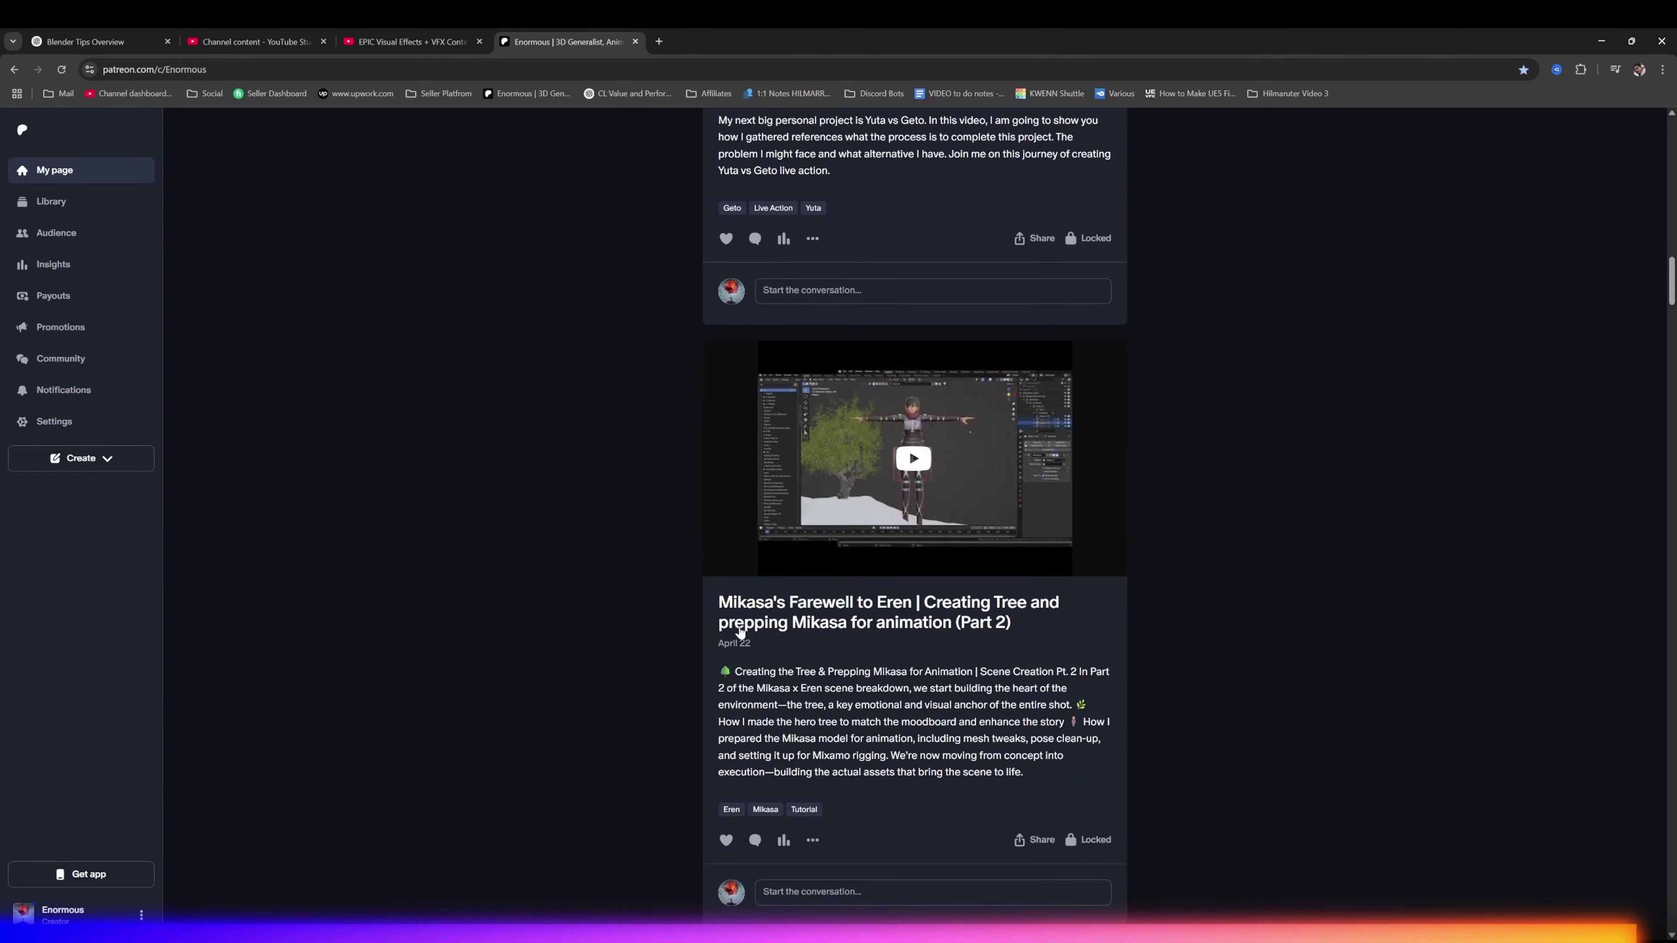
{"action": "scroll", "coordinate": [880, 621], "scroll_direction": "down", "scroll_amount": 20}
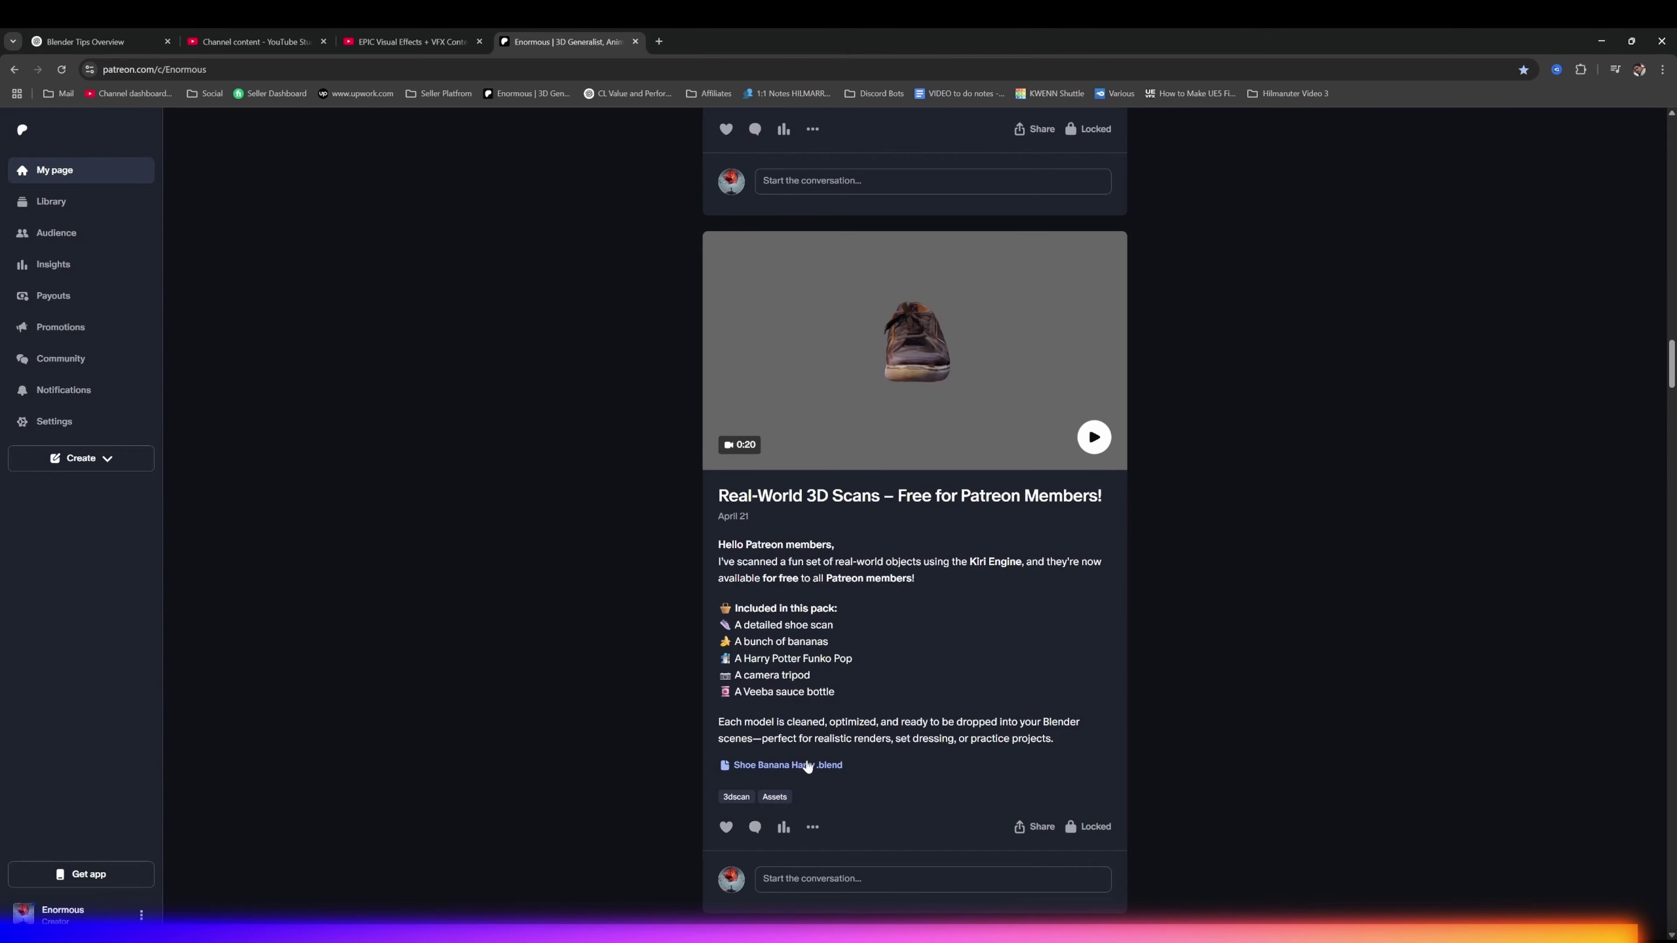
{"action": "scroll", "coordinate": [806, 766], "scroll_direction": "down", "scroll_amount": 8}
{"action": "scroll", "coordinate": [934, 574], "scroll_direction": "down", "scroll_amount": 8}
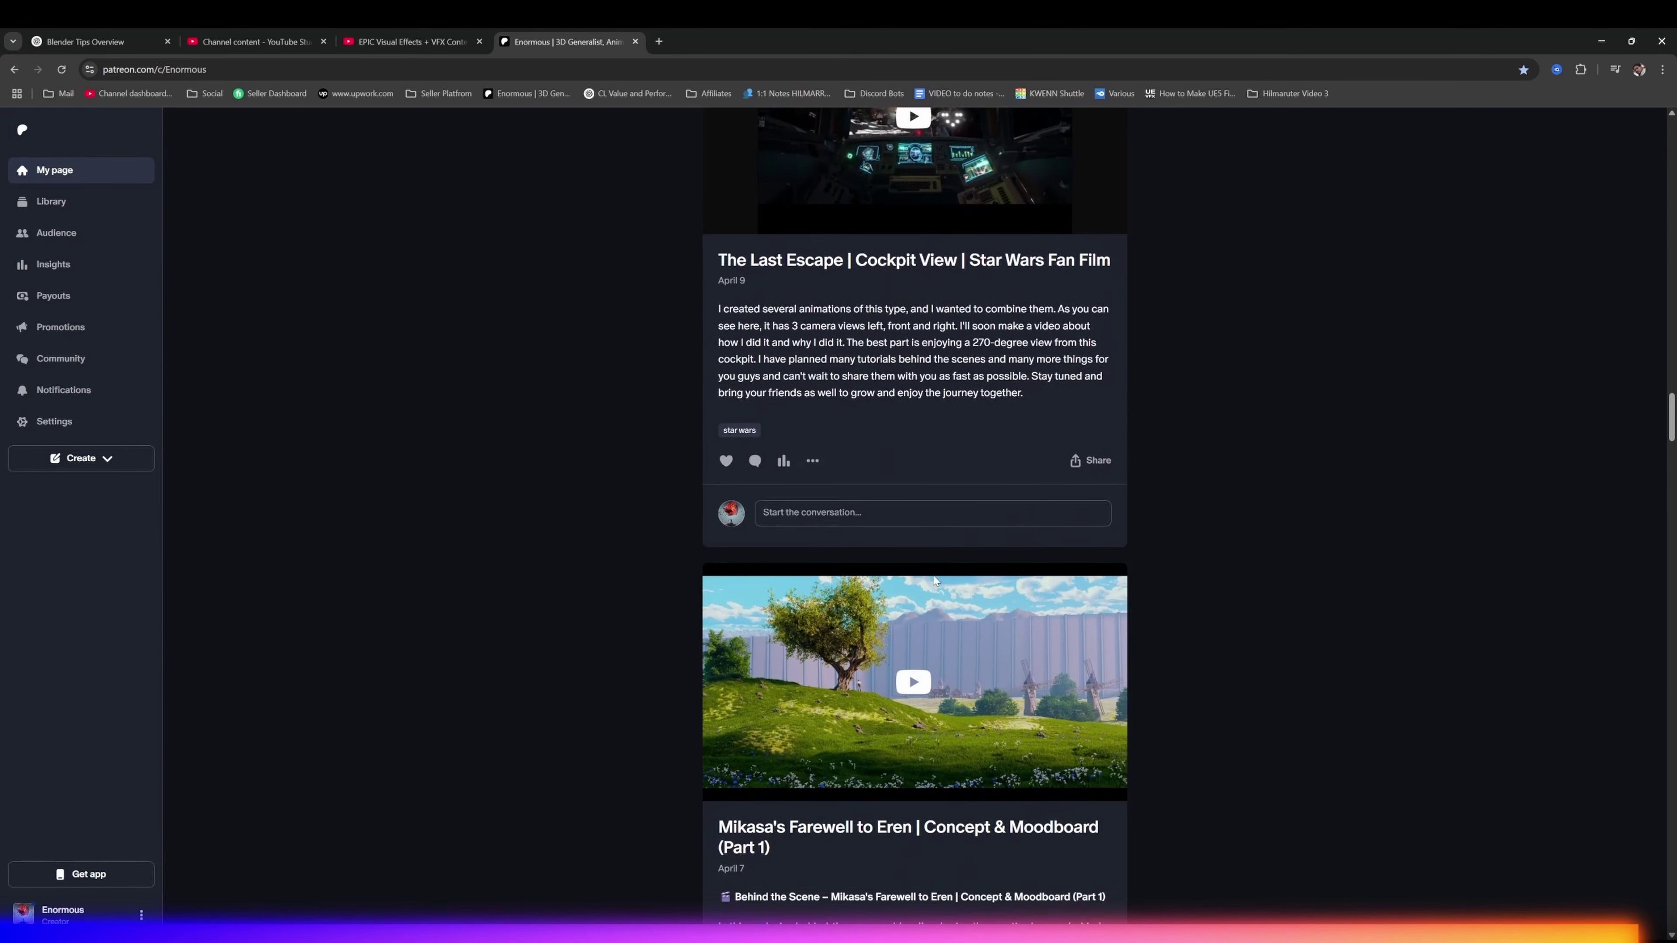
{"action": "scroll", "coordinate": [870, 650], "scroll_direction": "down", "scroll_amount": 10}
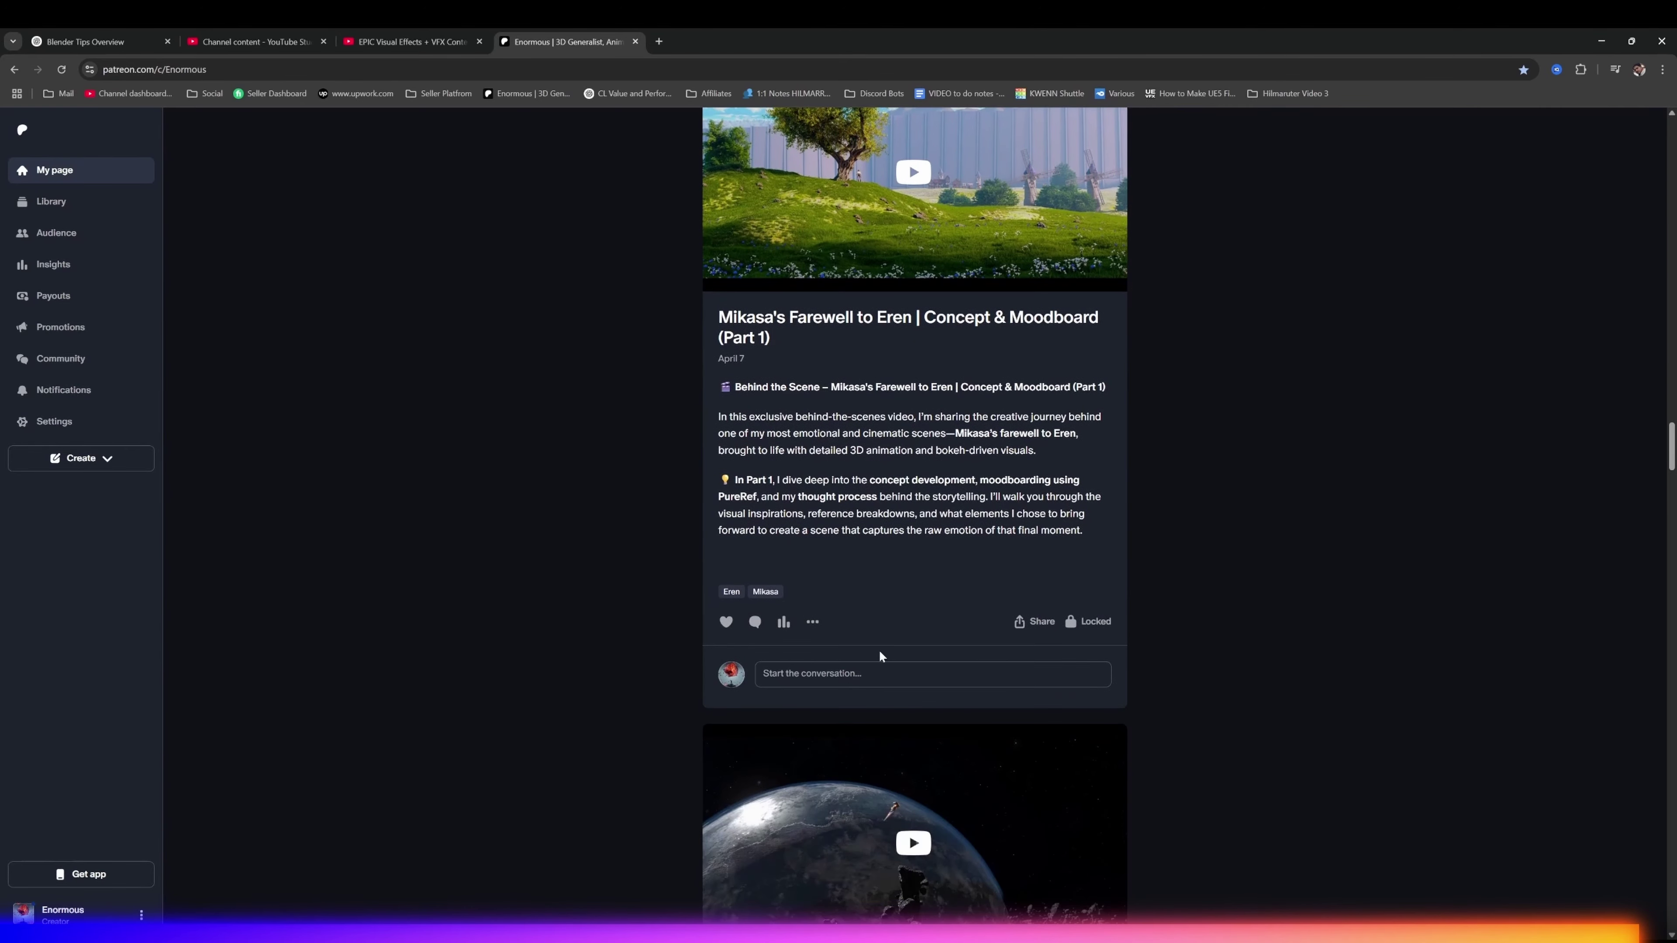
{"action": "scroll", "coordinate": [869, 647], "scroll_direction": "down", "scroll_amount": 12}
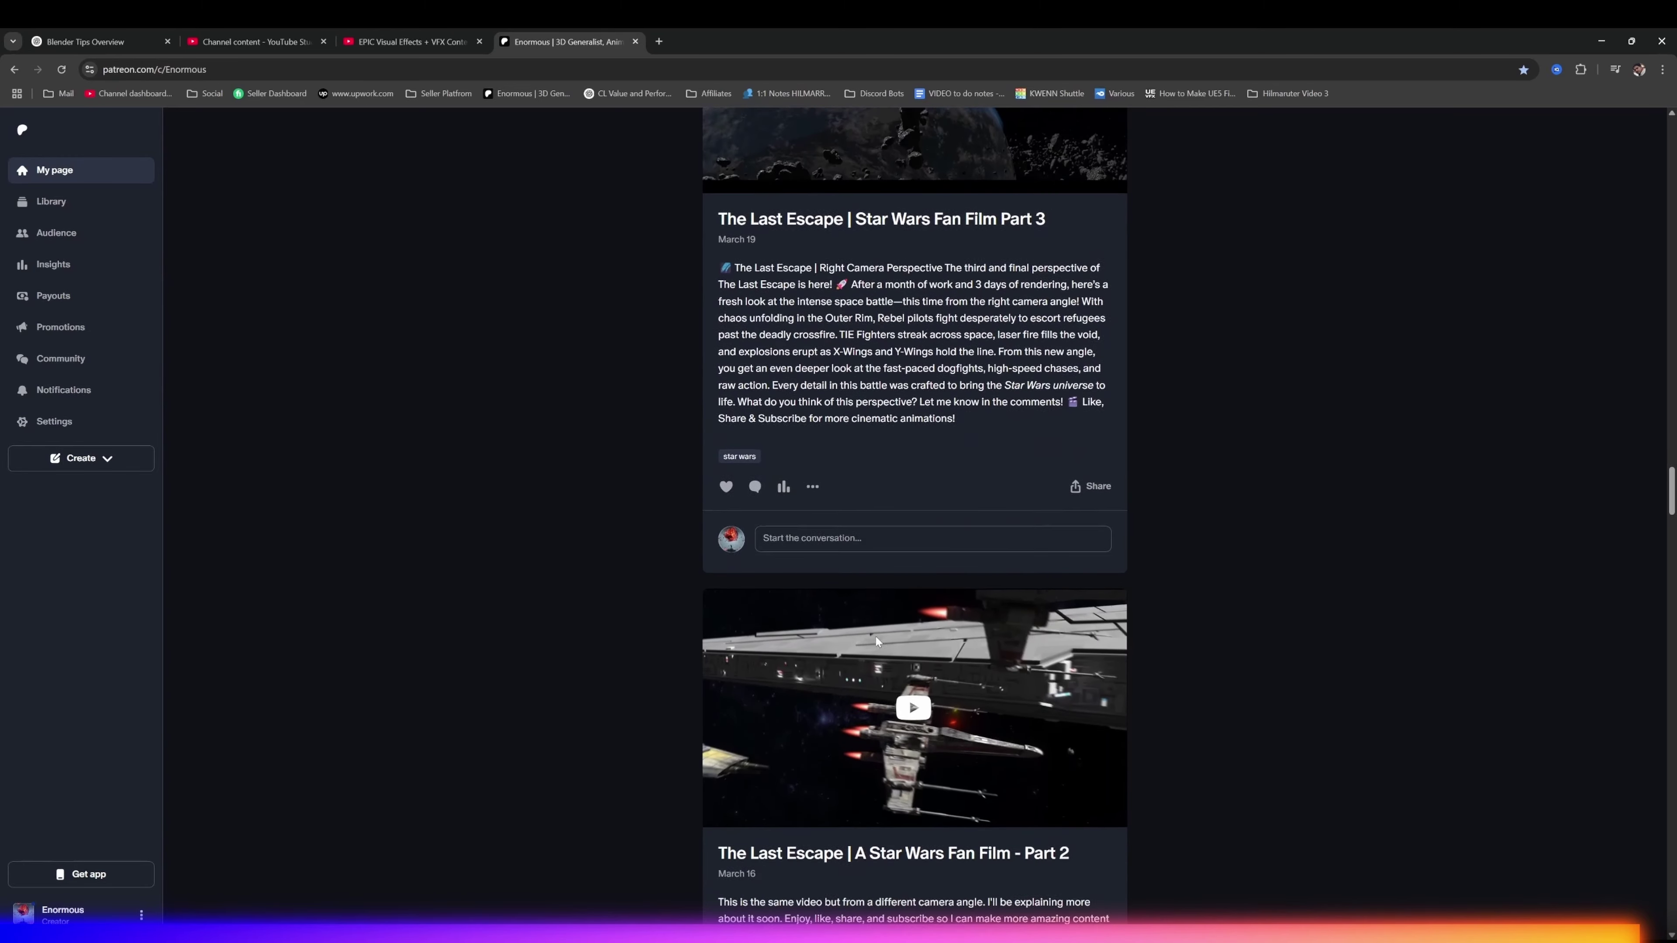
{"action": "scroll", "coordinate": [910, 638], "scroll_direction": "down", "scroll_amount": 3}
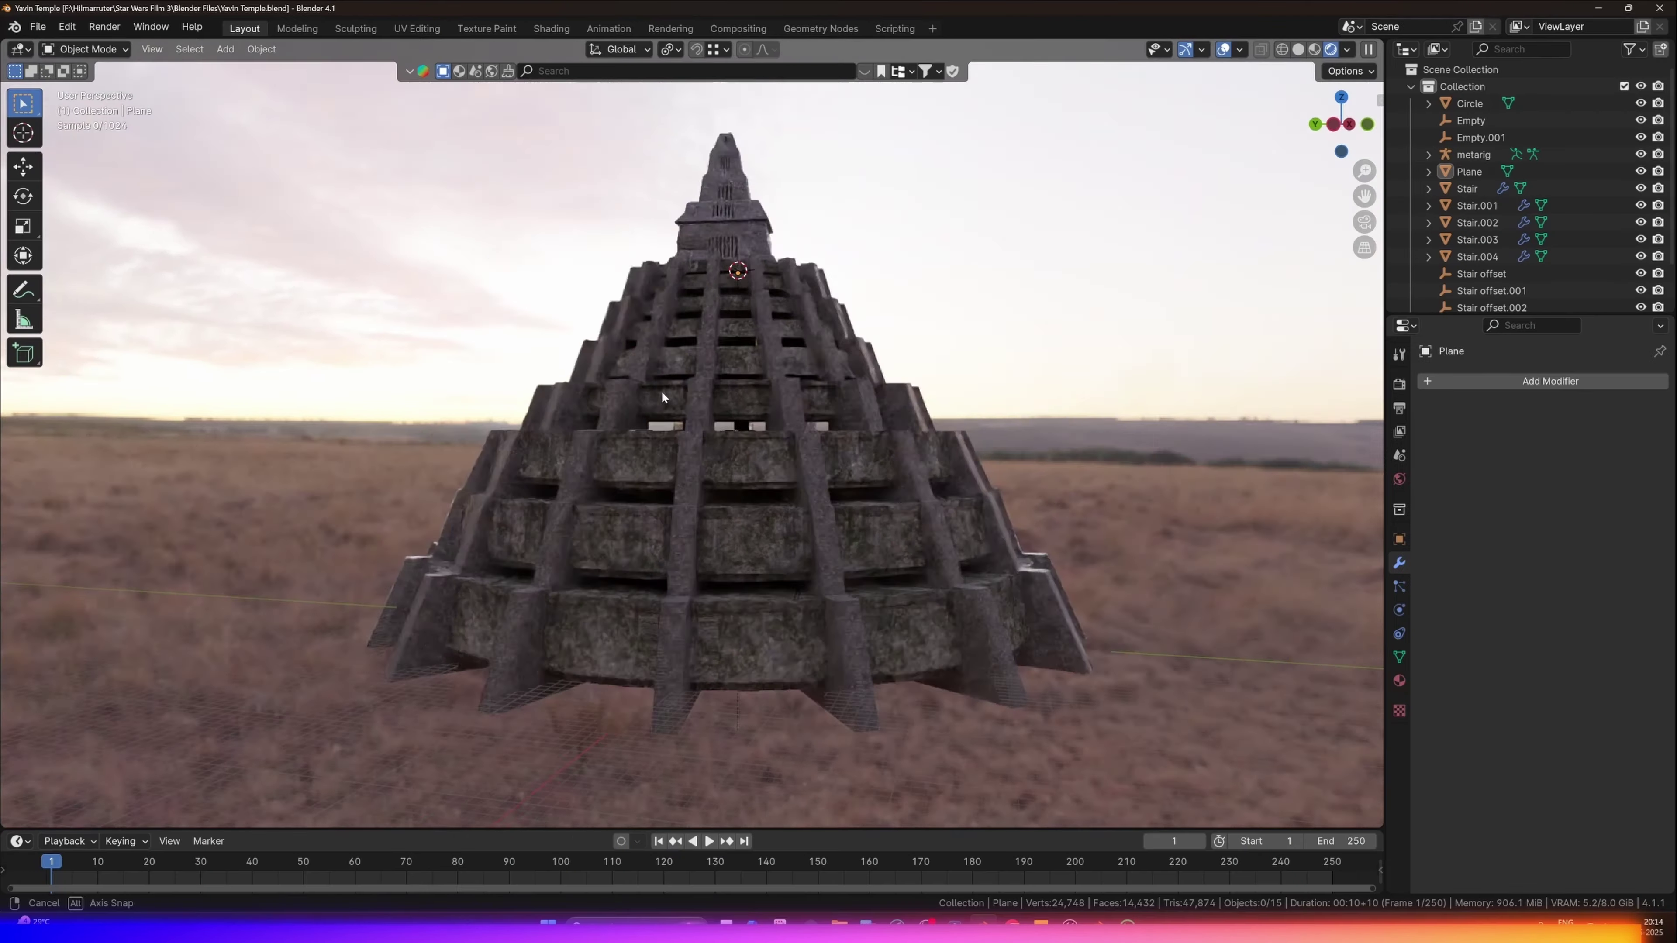
{"action": "mouse_move", "coordinate": [662, 390]}
{"action": "middle_mouse_down"}
{"action": "mouse_move", "coordinate": [713, 375]}
{"action": "mouse_move", "coordinate": [650, 380]}
{"action": "middle_mouse_up"}
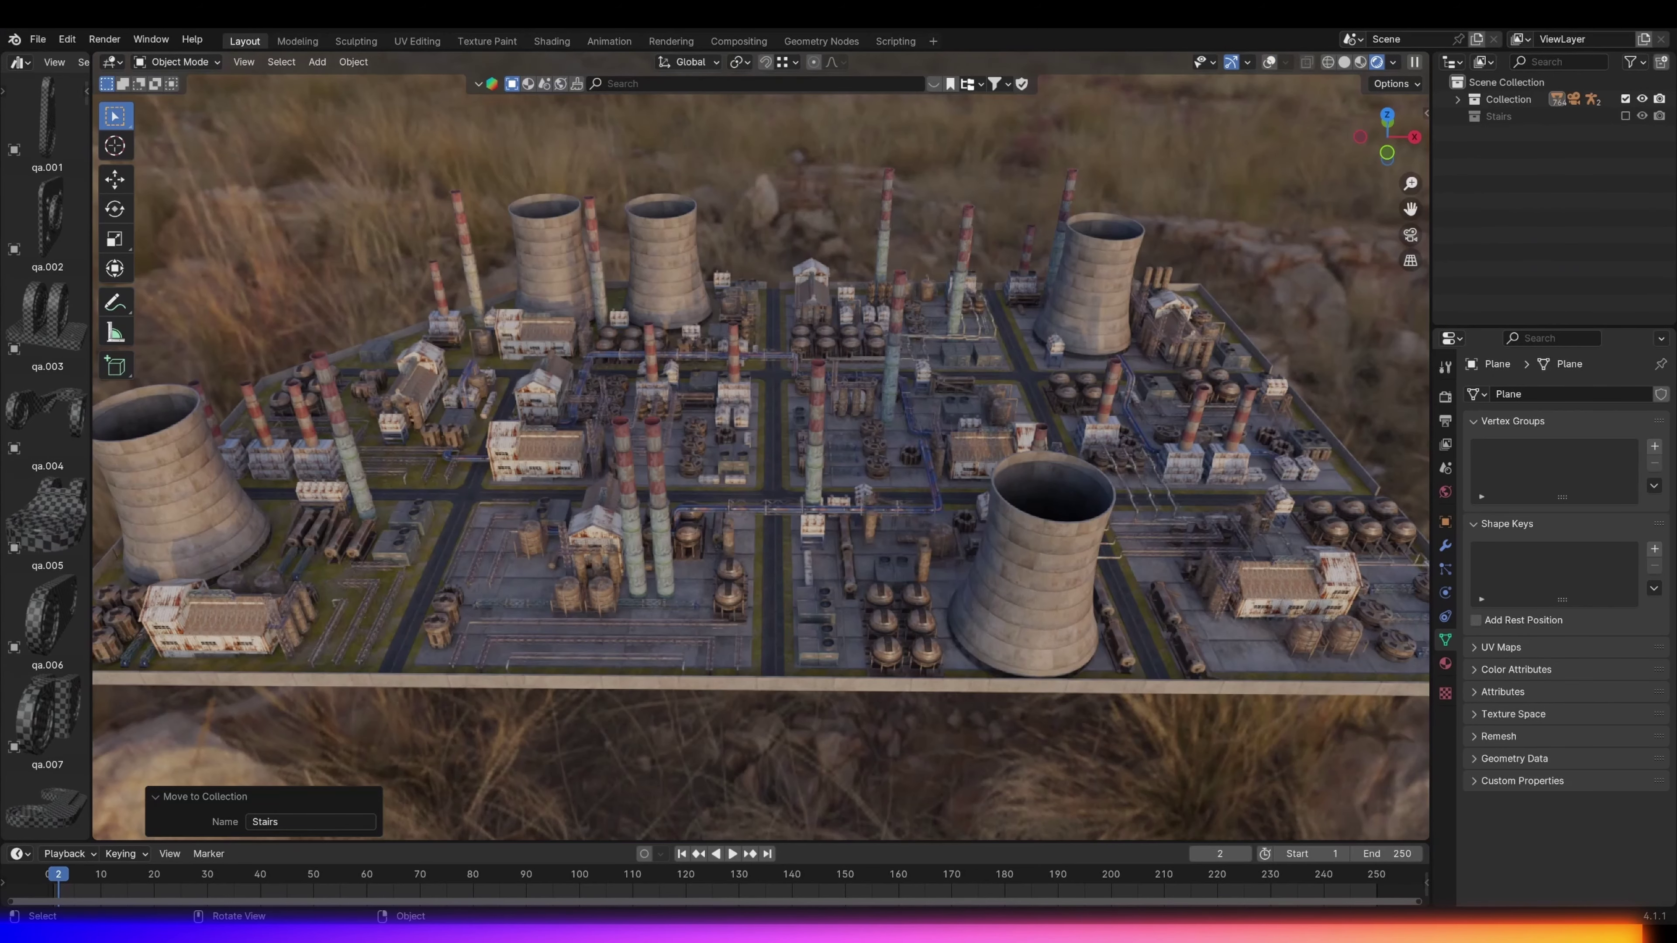
{"action": "middle_click_drag", "start_coordinate": [1033, 718], "coordinate": [841, 681]}
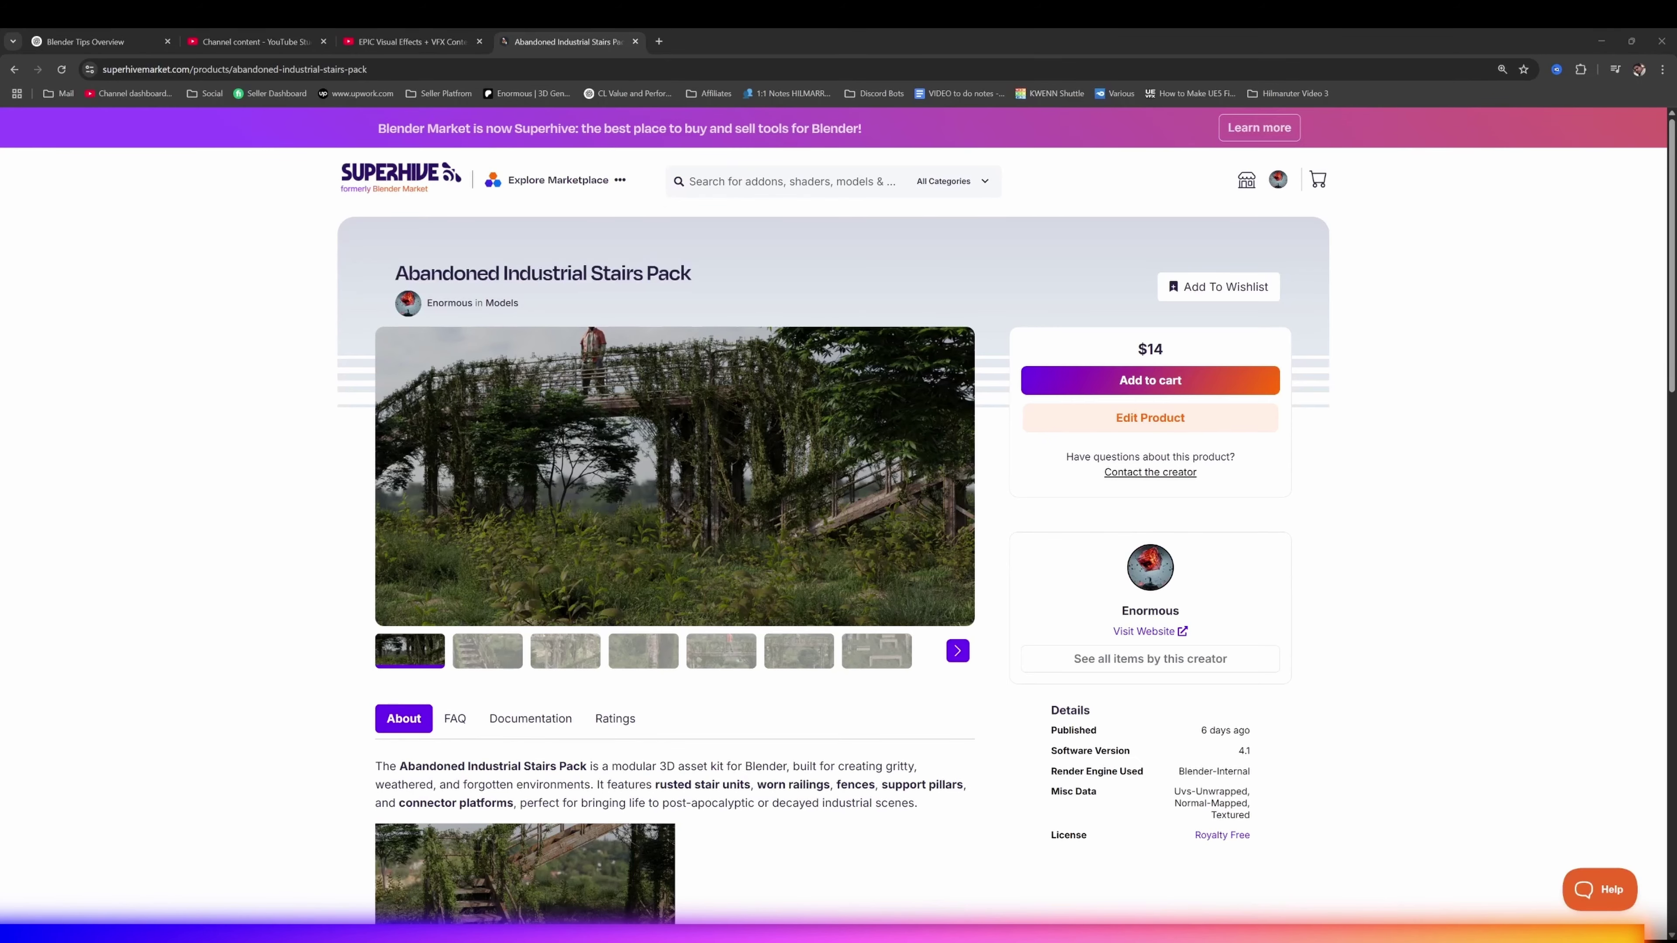
- Switch to the browser and examine the Abandoned Industrial Stairs Pack's preview images and description on its Superhive product page
{"action": "left_click", "coordinate": [480, 657]}
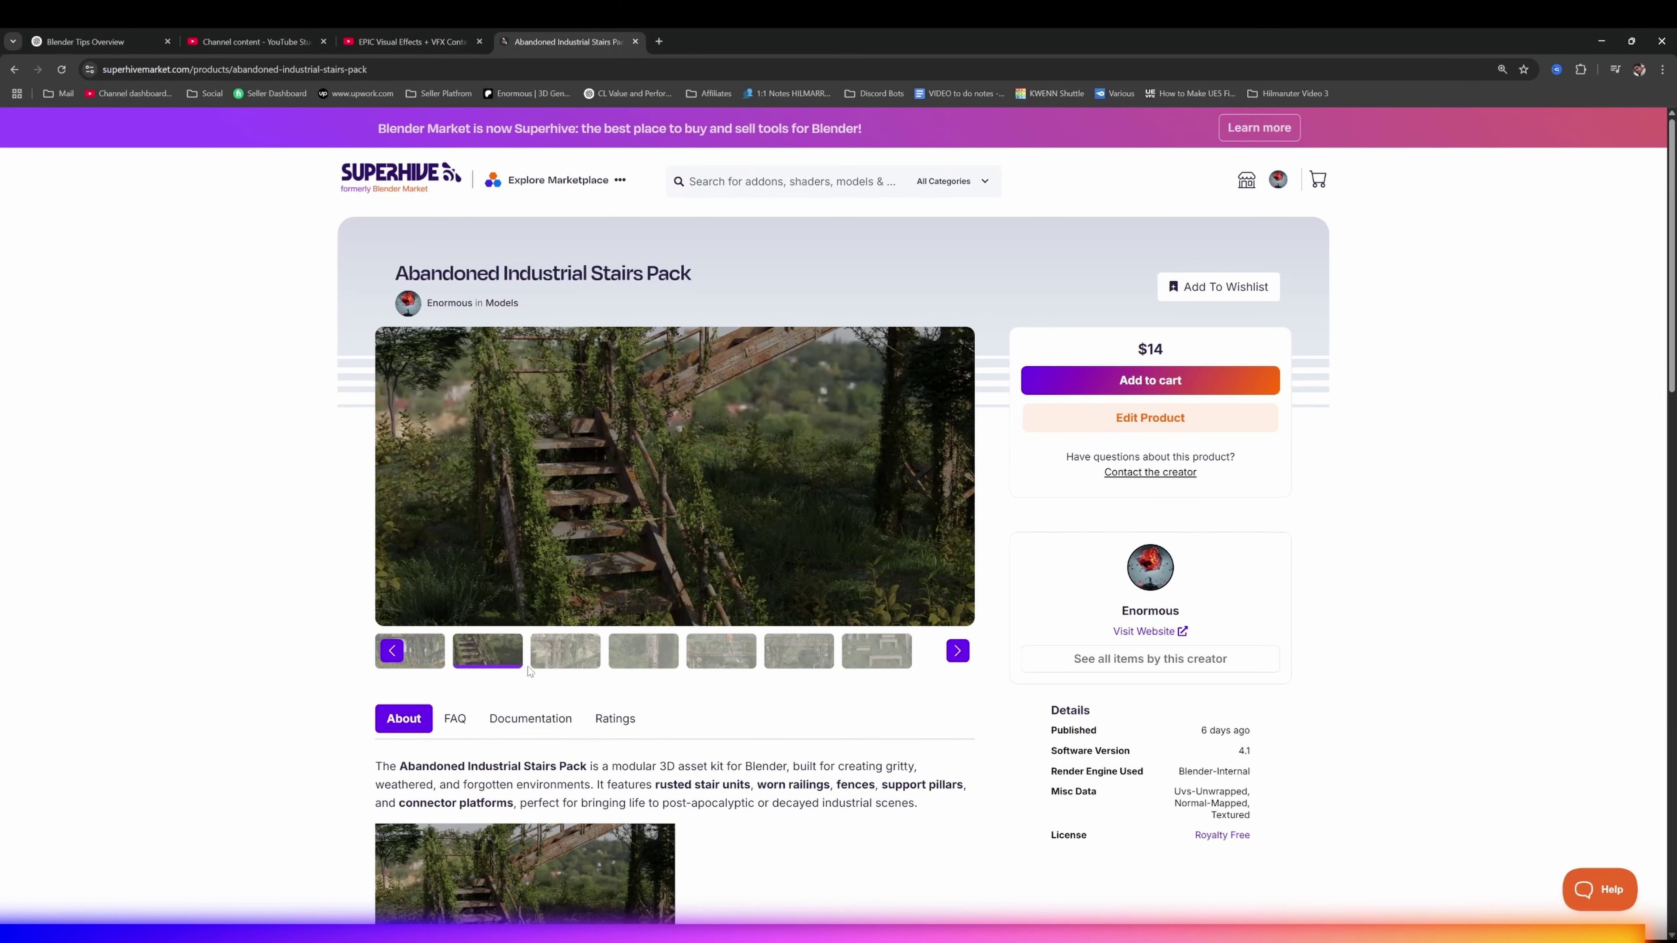
{"action": "left_click", "coordinate": [556, 665]}
{"action": "left_click", "coordinate": [640, 663]}
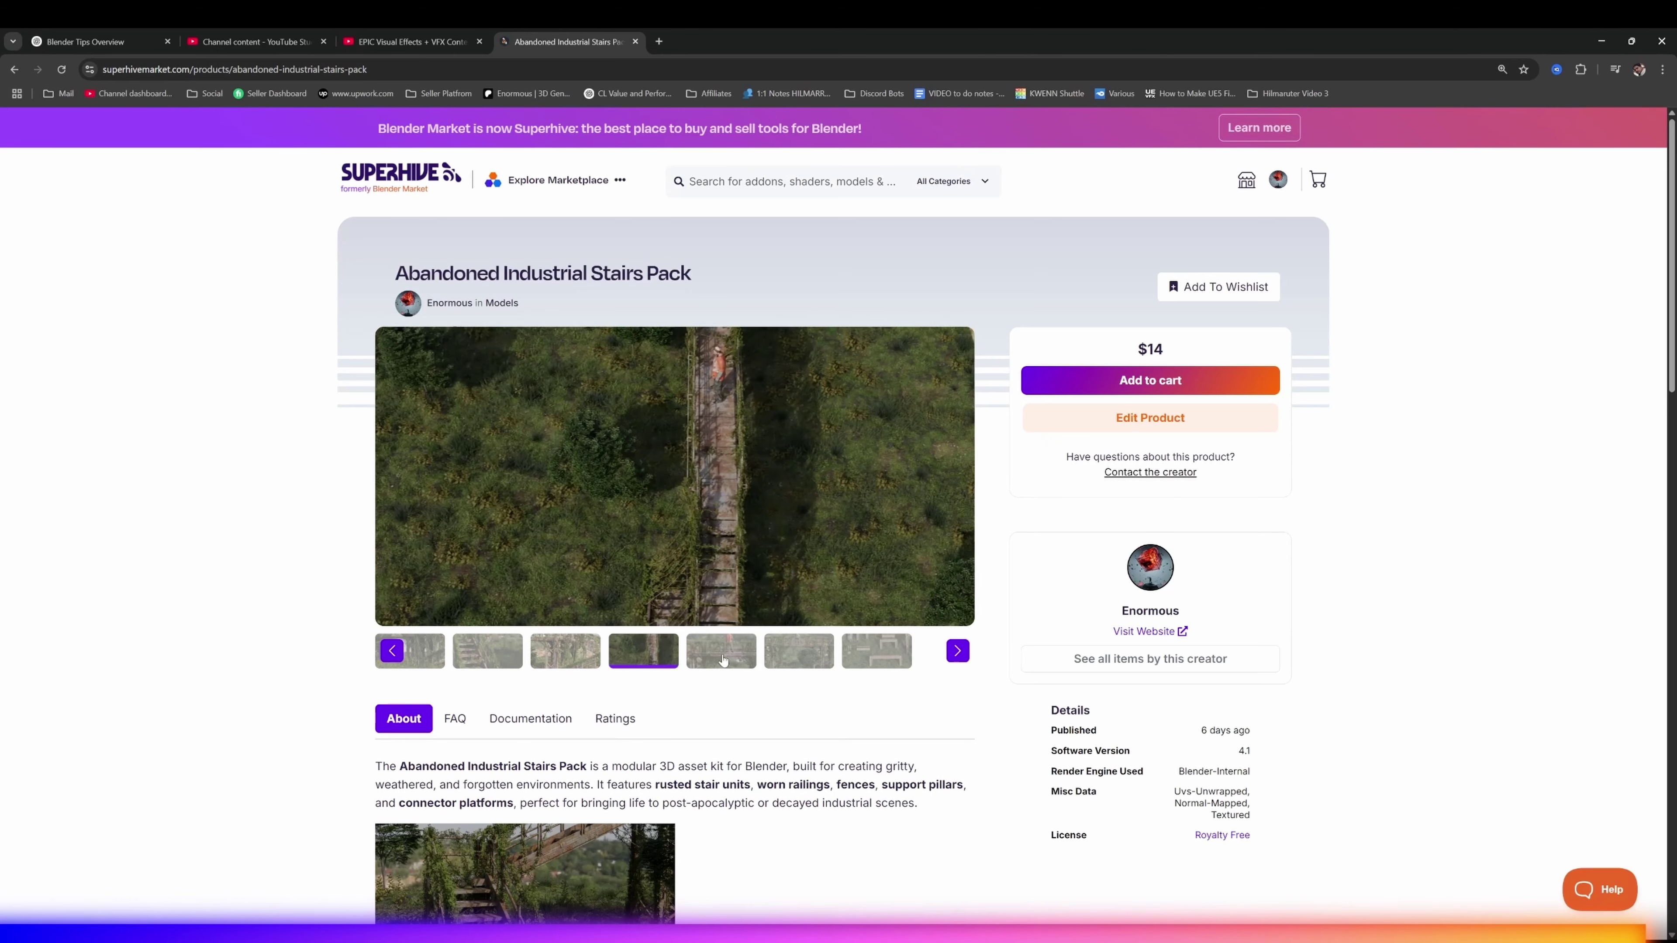
{"action": "left_click", "coordinate": [728, 661]}
{"action": "left_click", "coordinate": [799, 652]}
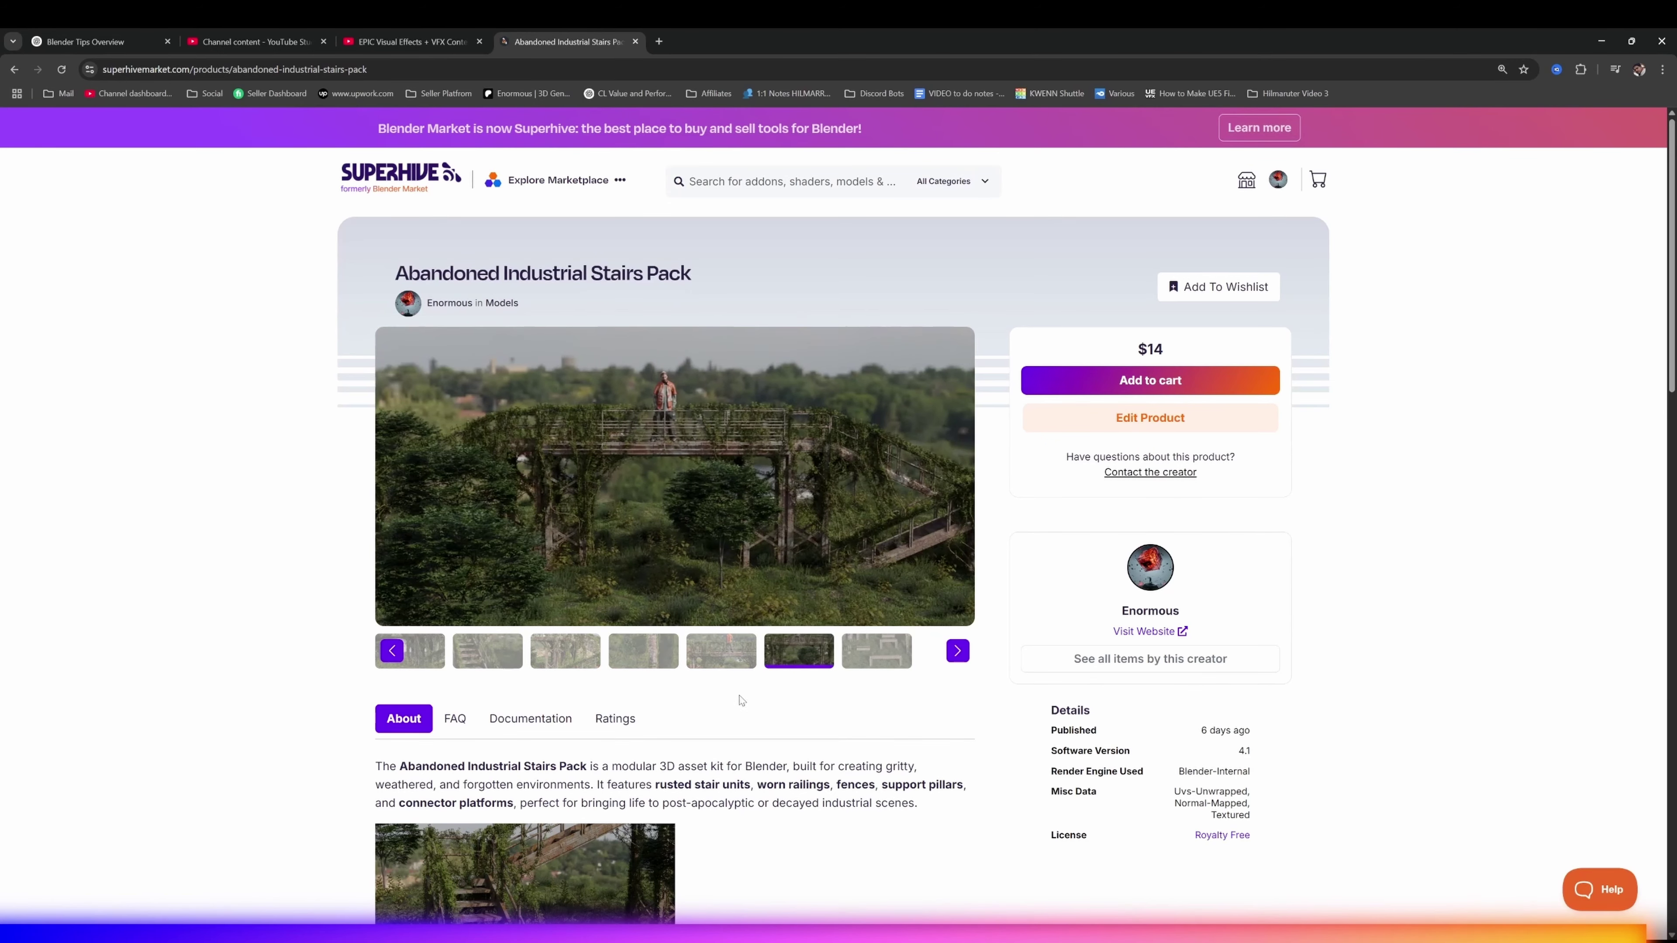
{"action": "scroll", "coordinate": [742, 690], "scroll_direction": "down", "scroll_amount": 3}
{"action": "scroll", "coordinate": [742, 690], "scroll_direction": "down", "scroll_amount": 5}
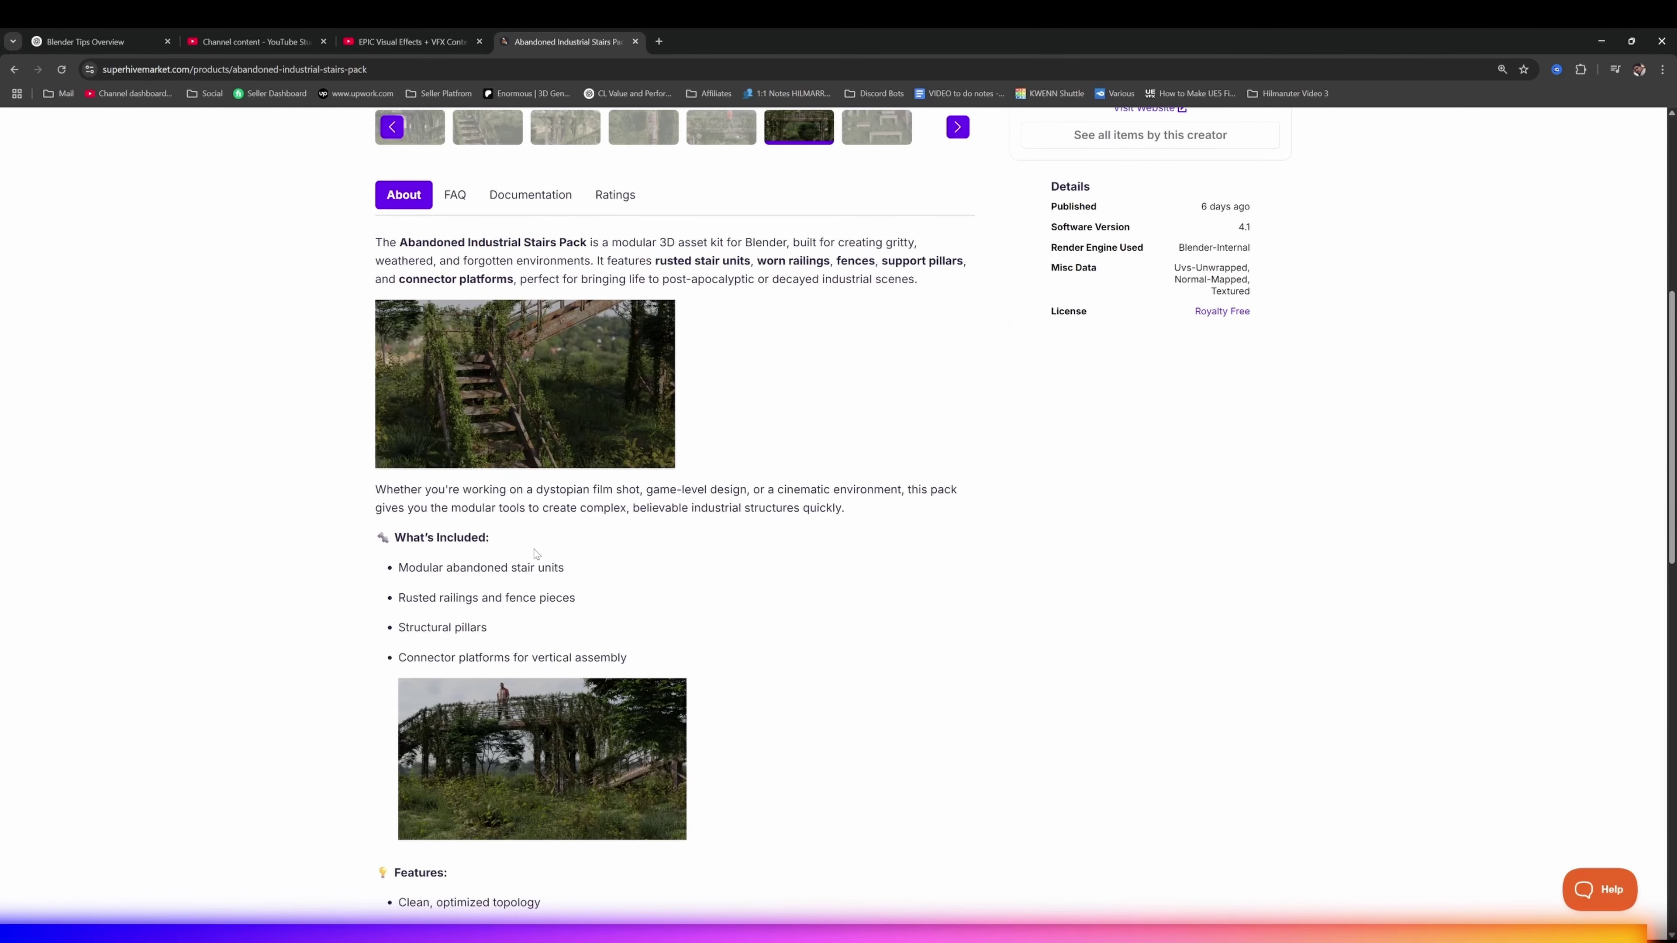
{"action": "scroll", "coordinate": [575, 612], "scroll_direction": "down", "scroll_amount": 3}
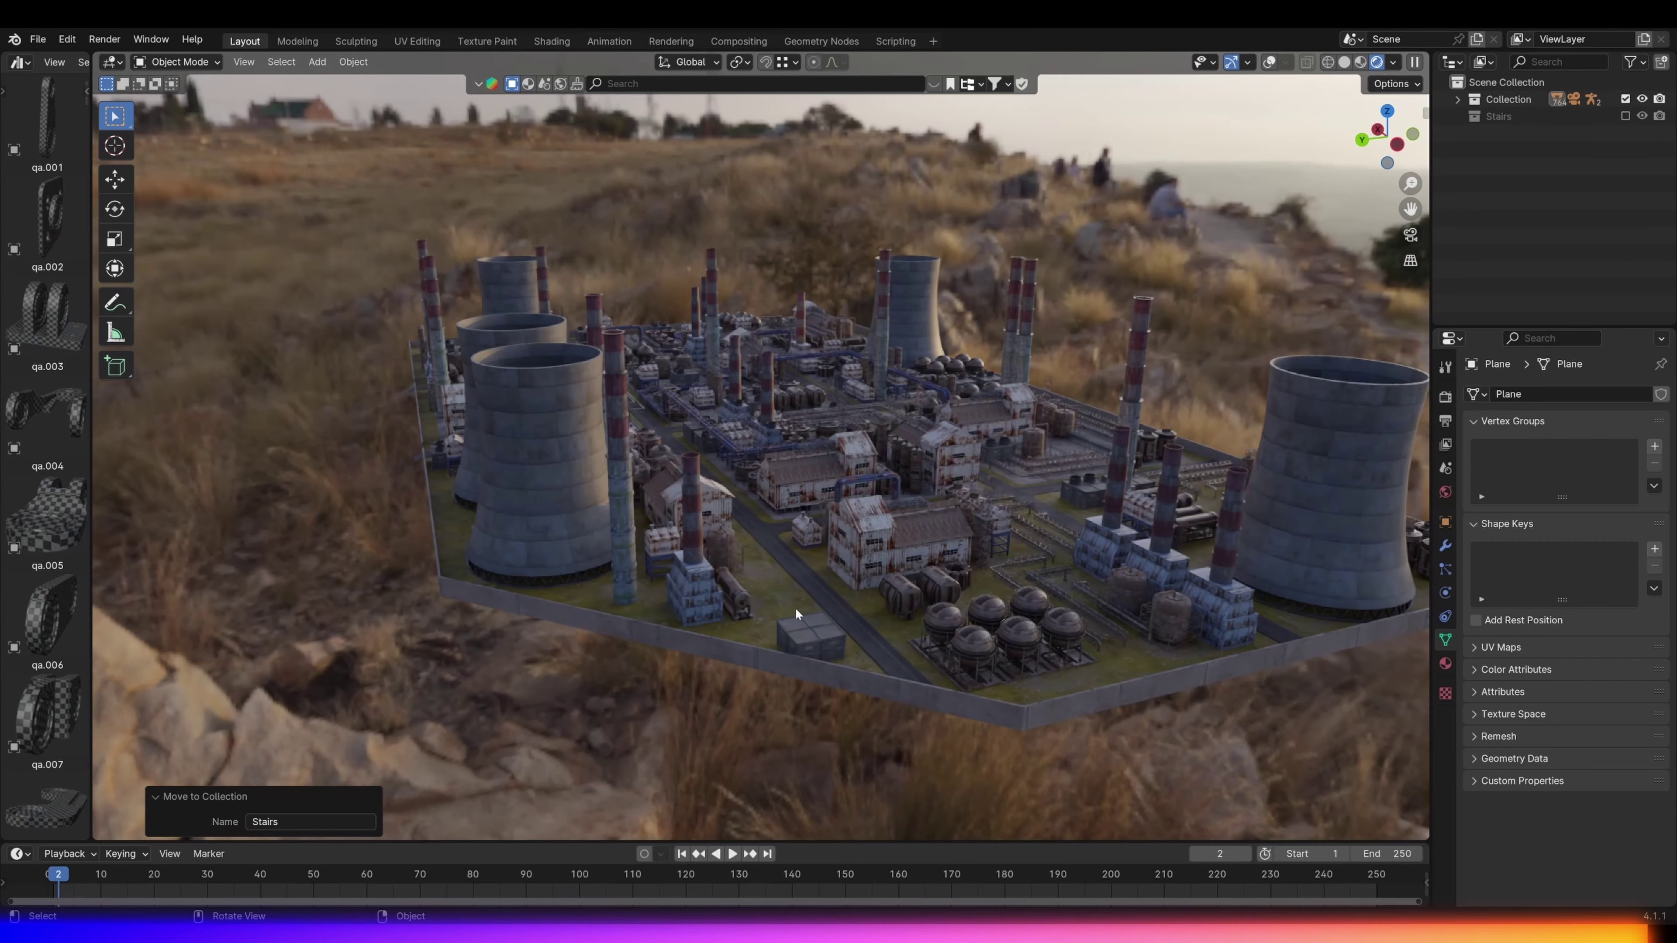
- Switch to Blender and inspect the industrial plant scene's buildings, pipes and cooling towers from above and up close
{"action": "middle_click_drag", "start_coordinate": [852, 597], "coordinate": [800, 652]}
{"action": "scroll", "coordinate": [870, 620], "scroll_direction": "up", "scroll_amount": 5}
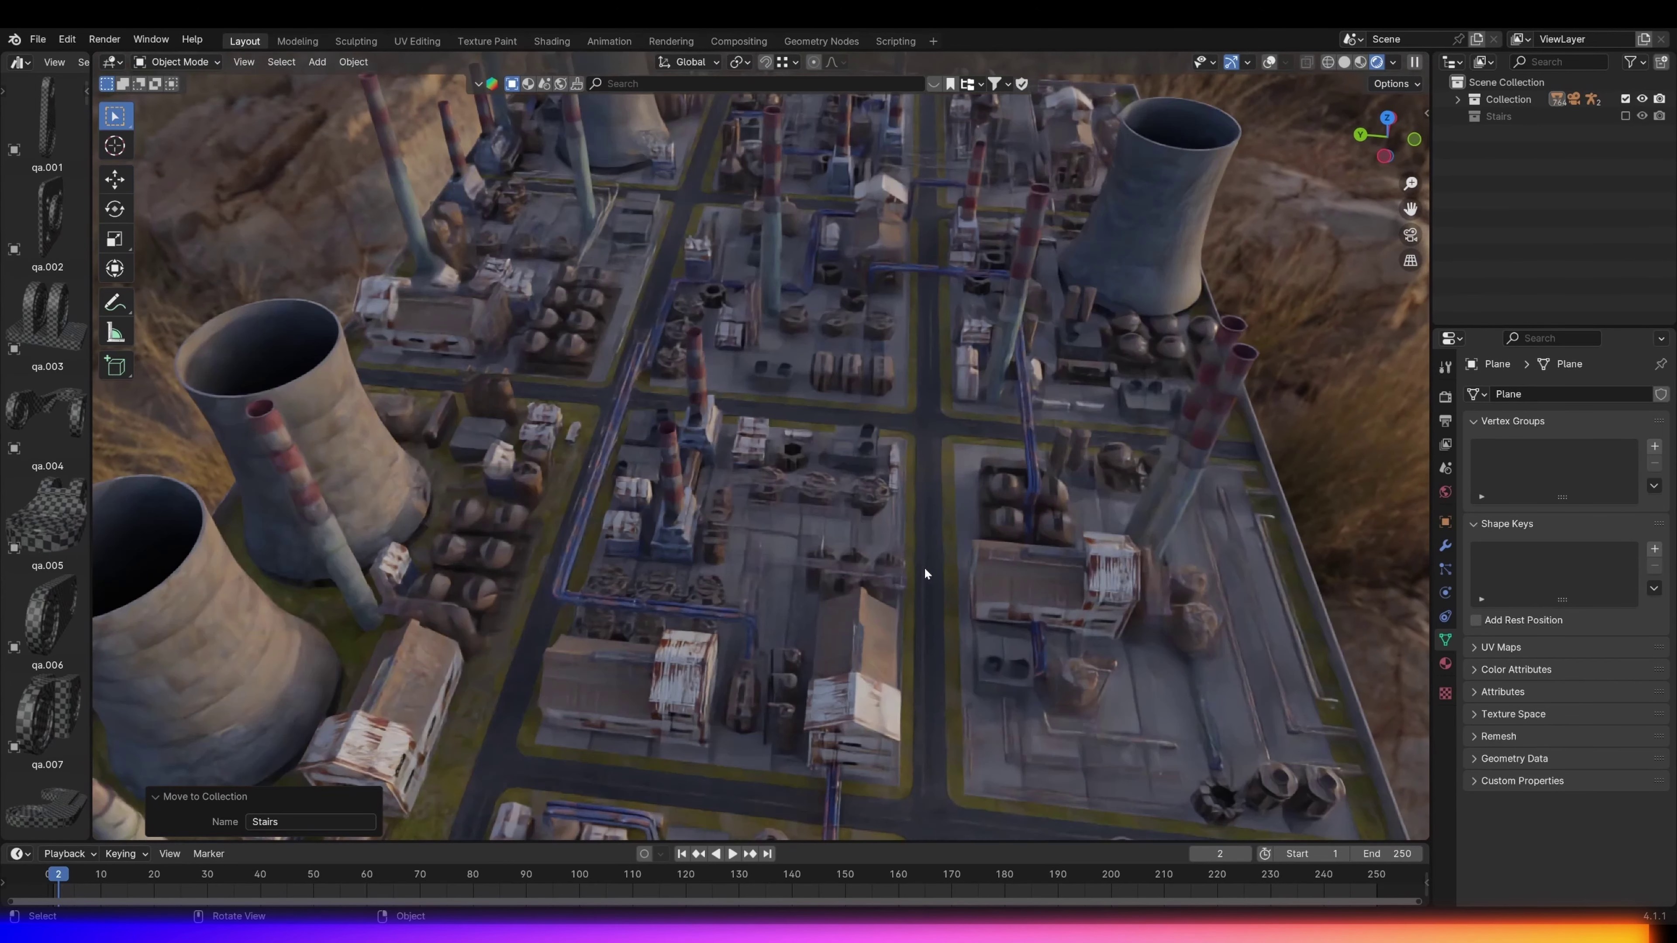
{"action": "scroll", "coordinate": [924, 569], "scroll_direction": "up", "scroll_amount": 4}
{"action": "scroll", "coordinate": [926, 542], "scroll_direction": "down", "scroll_amount": 5}
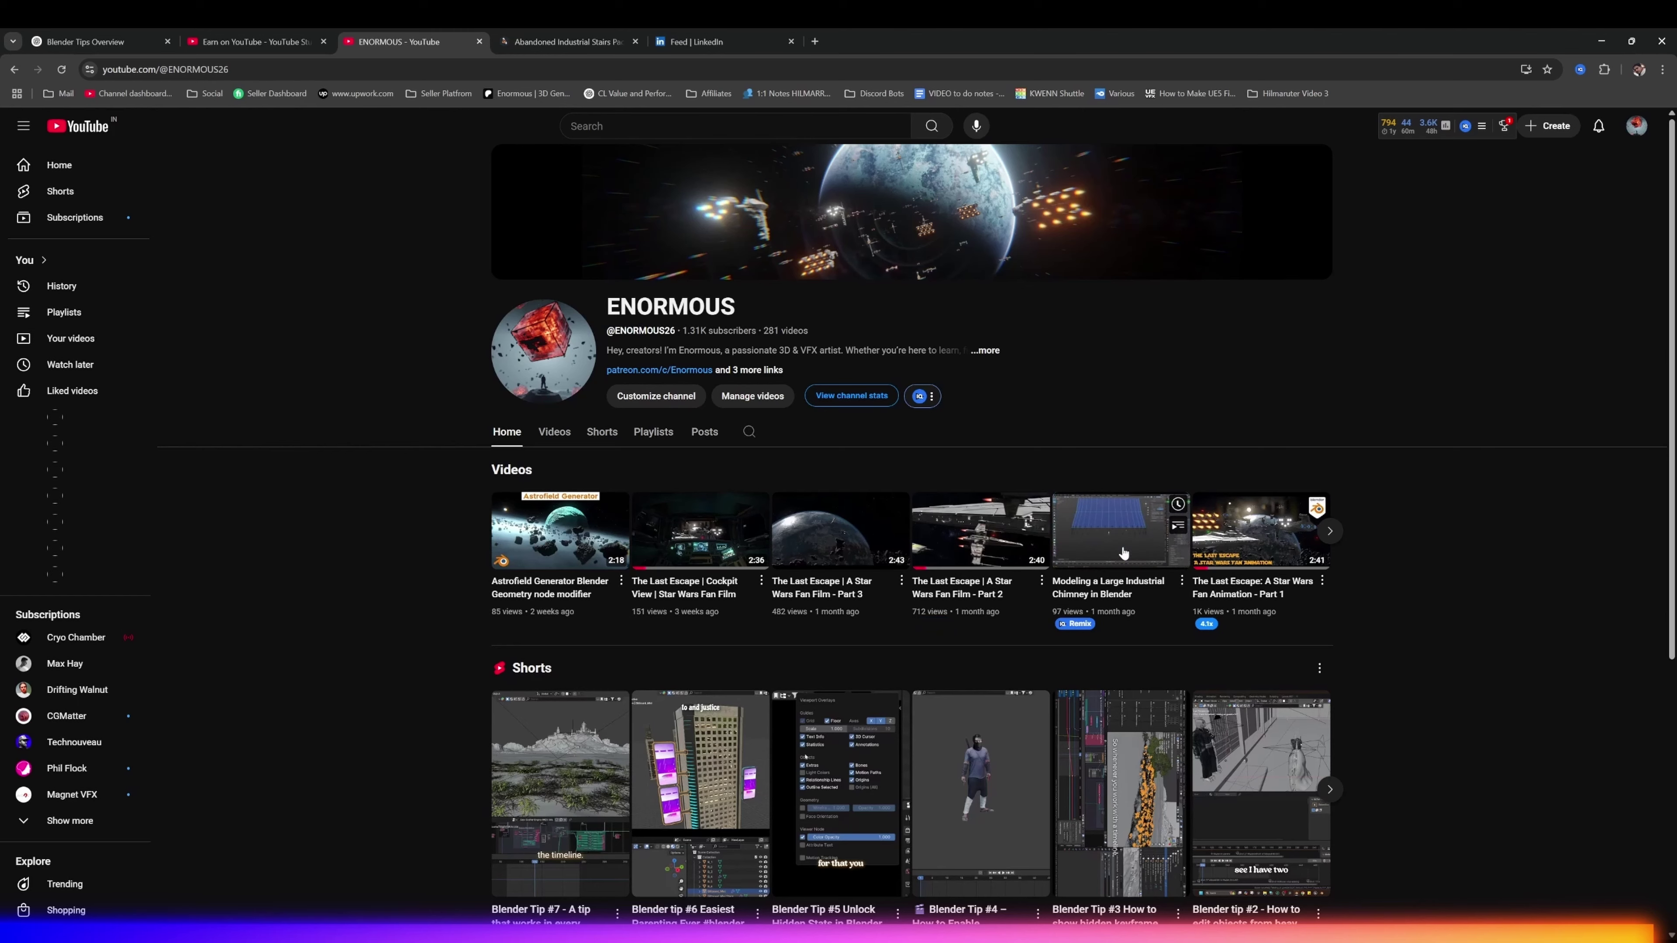
- Switch to the browser and look through the videos, Shorts and playlists on the ENORMOUS YouTube channel page
{"action": "scroll", "coordinate": [1238, 539], "scroll_direction": "down", "scroll_amount": 3}
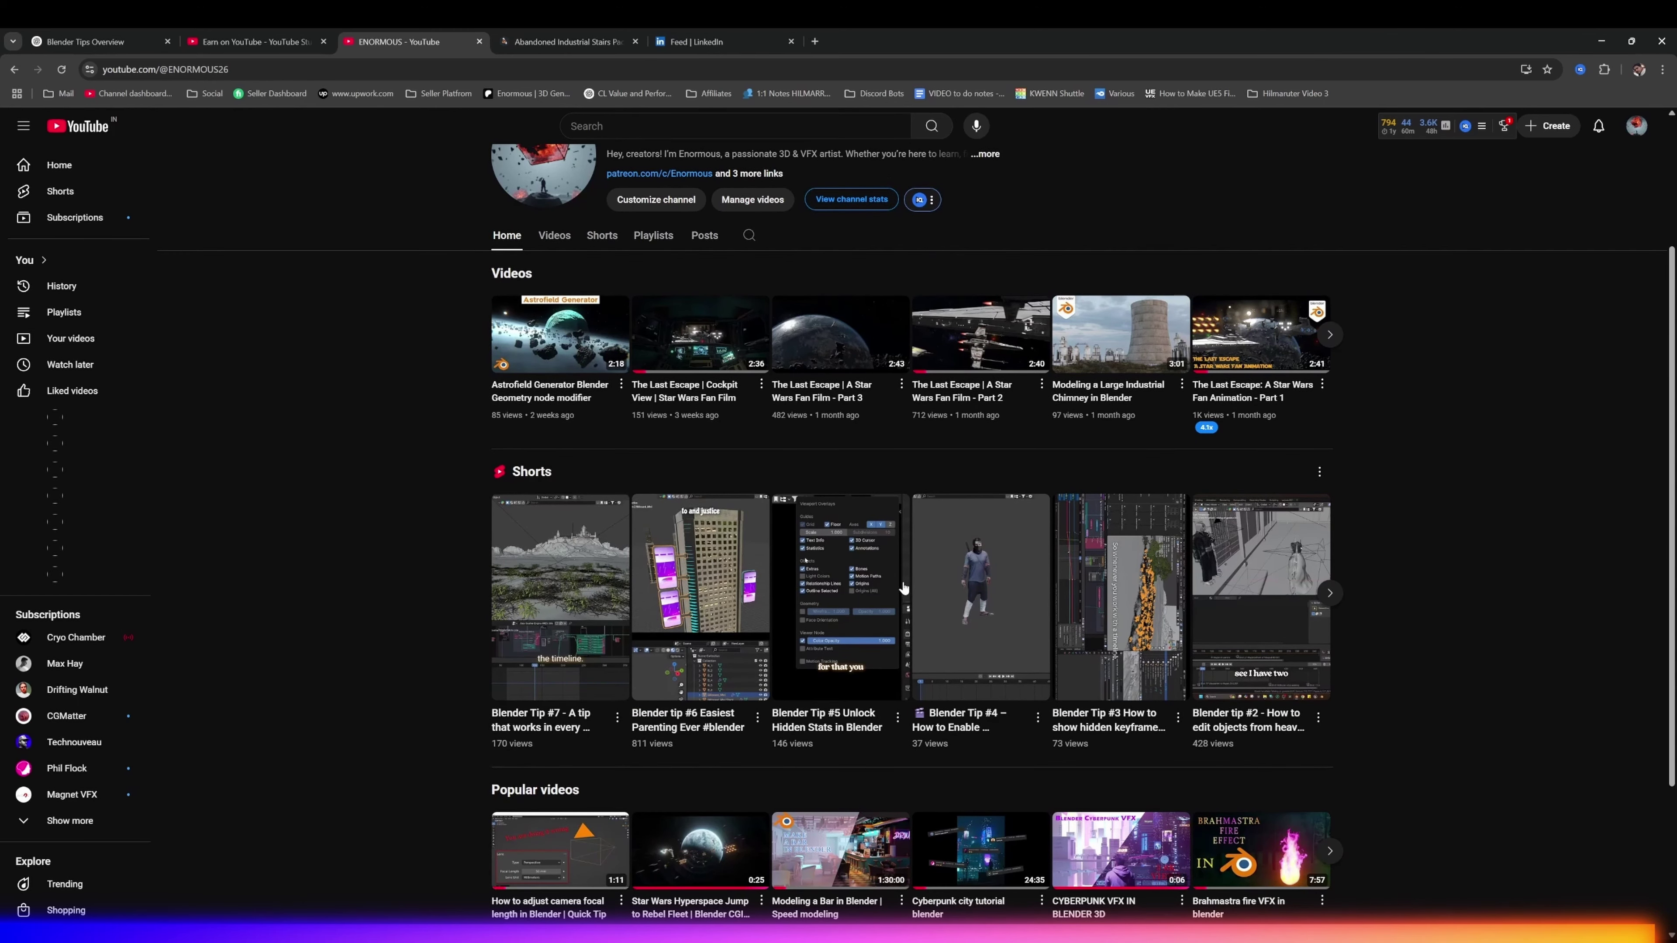
{"action": "scroll", "coordinate": [1184, 576], "scroll_direction": "down", "scroll_amount": 3}
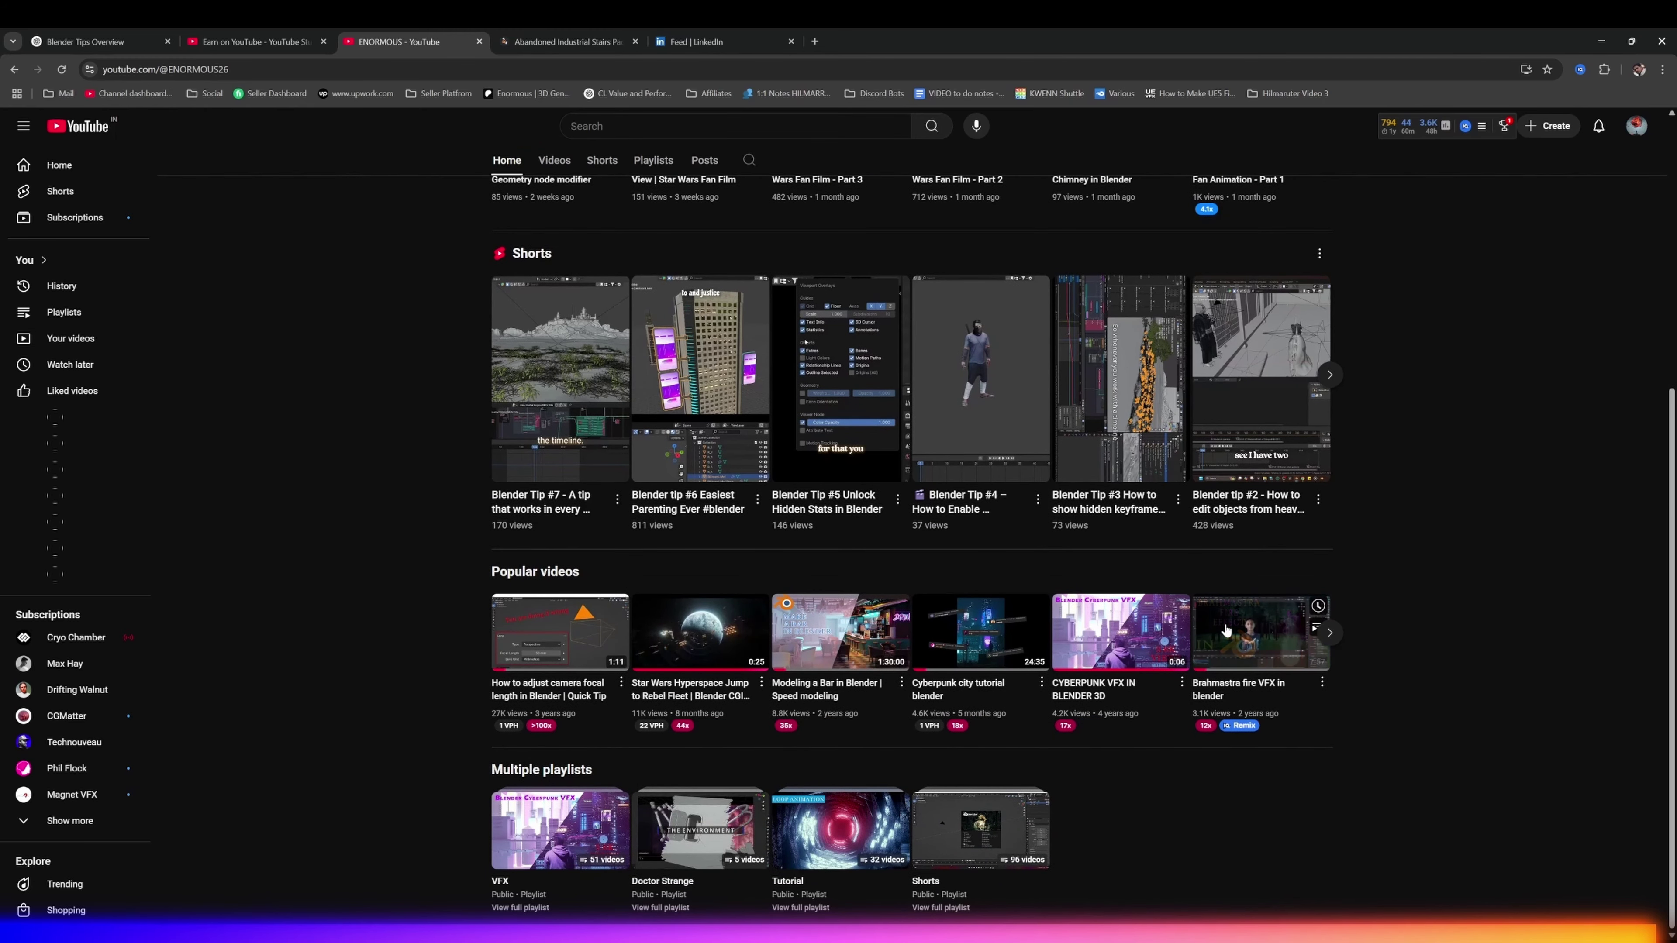
{"action": "scroll", "coordinate": [1225, 631], "scroll_direction": "up", "scroll_amount": 6}
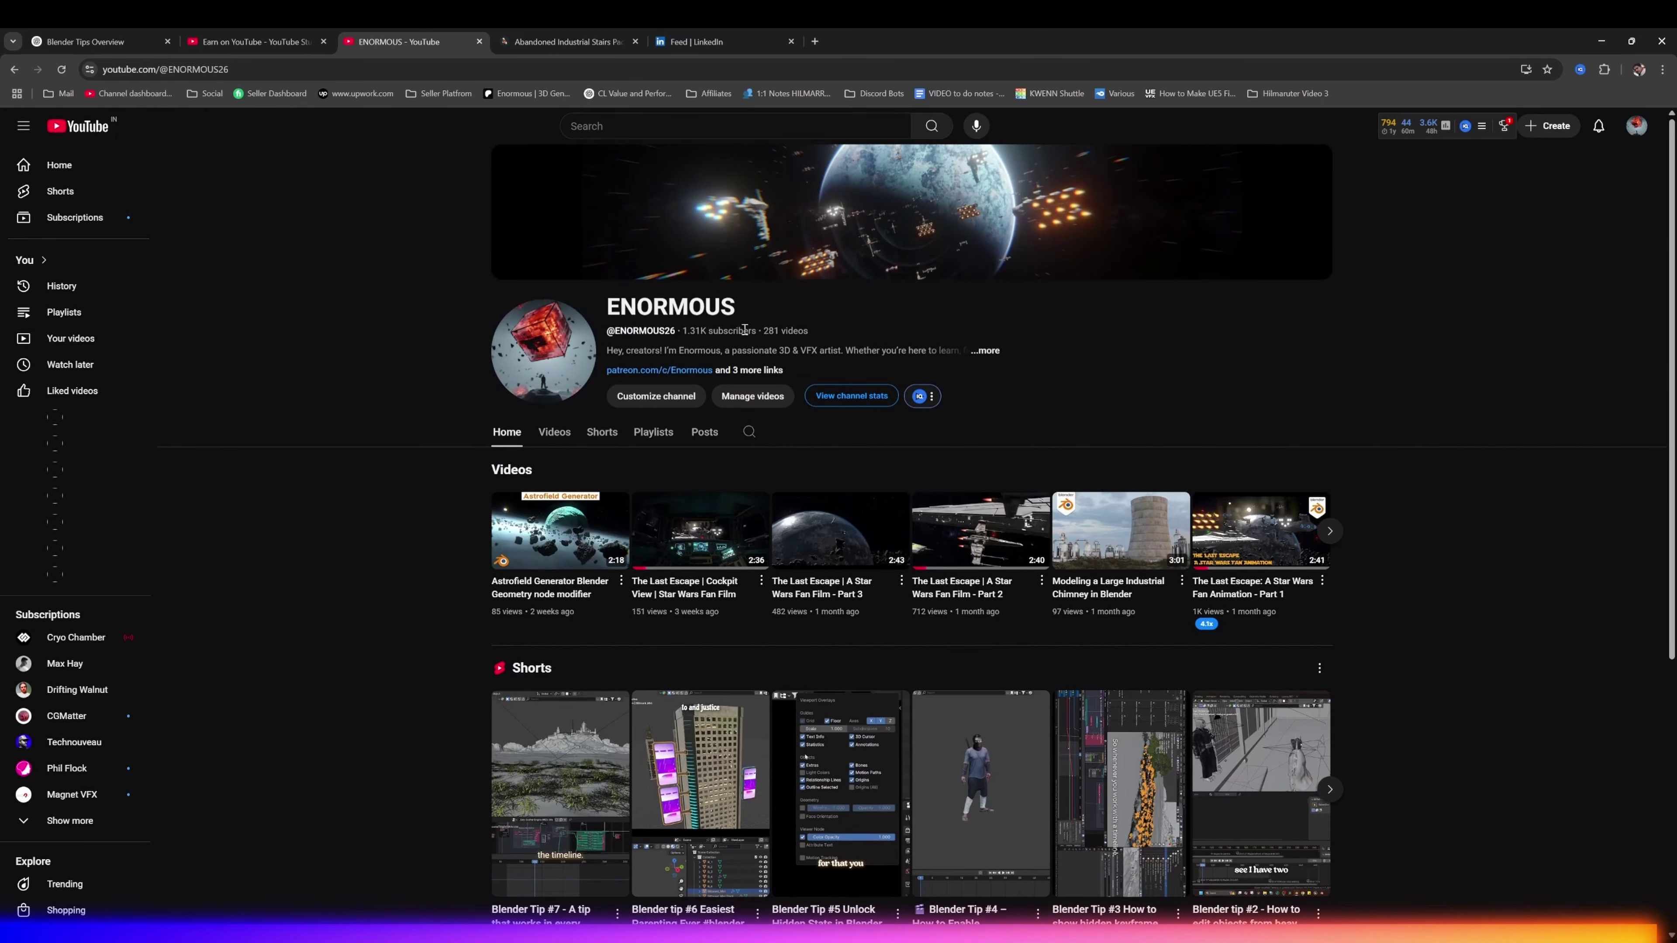